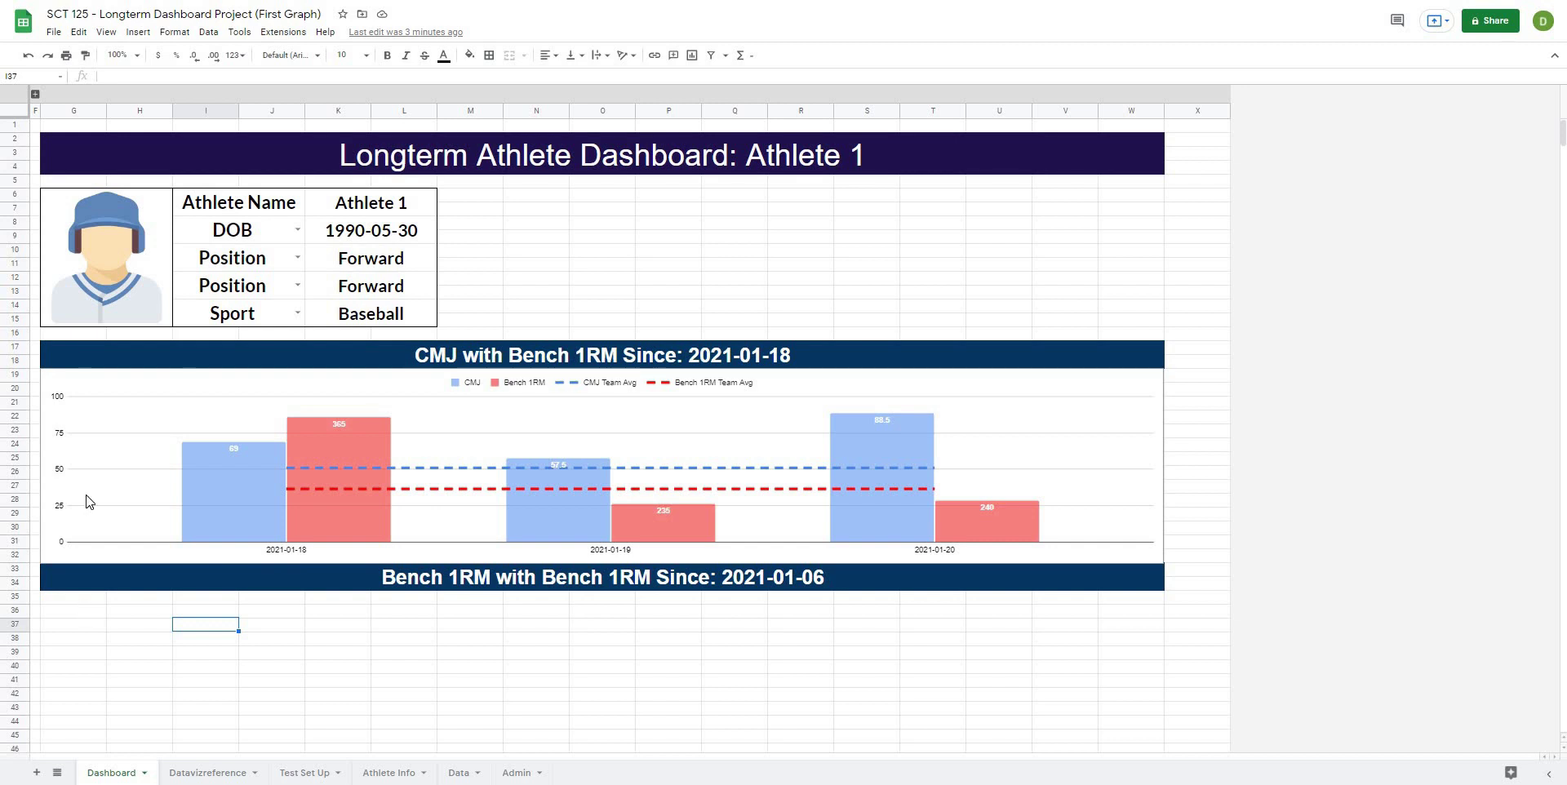
Step: Expand the collapsed filter columns beside the athlete dashboard
click(98, 546)
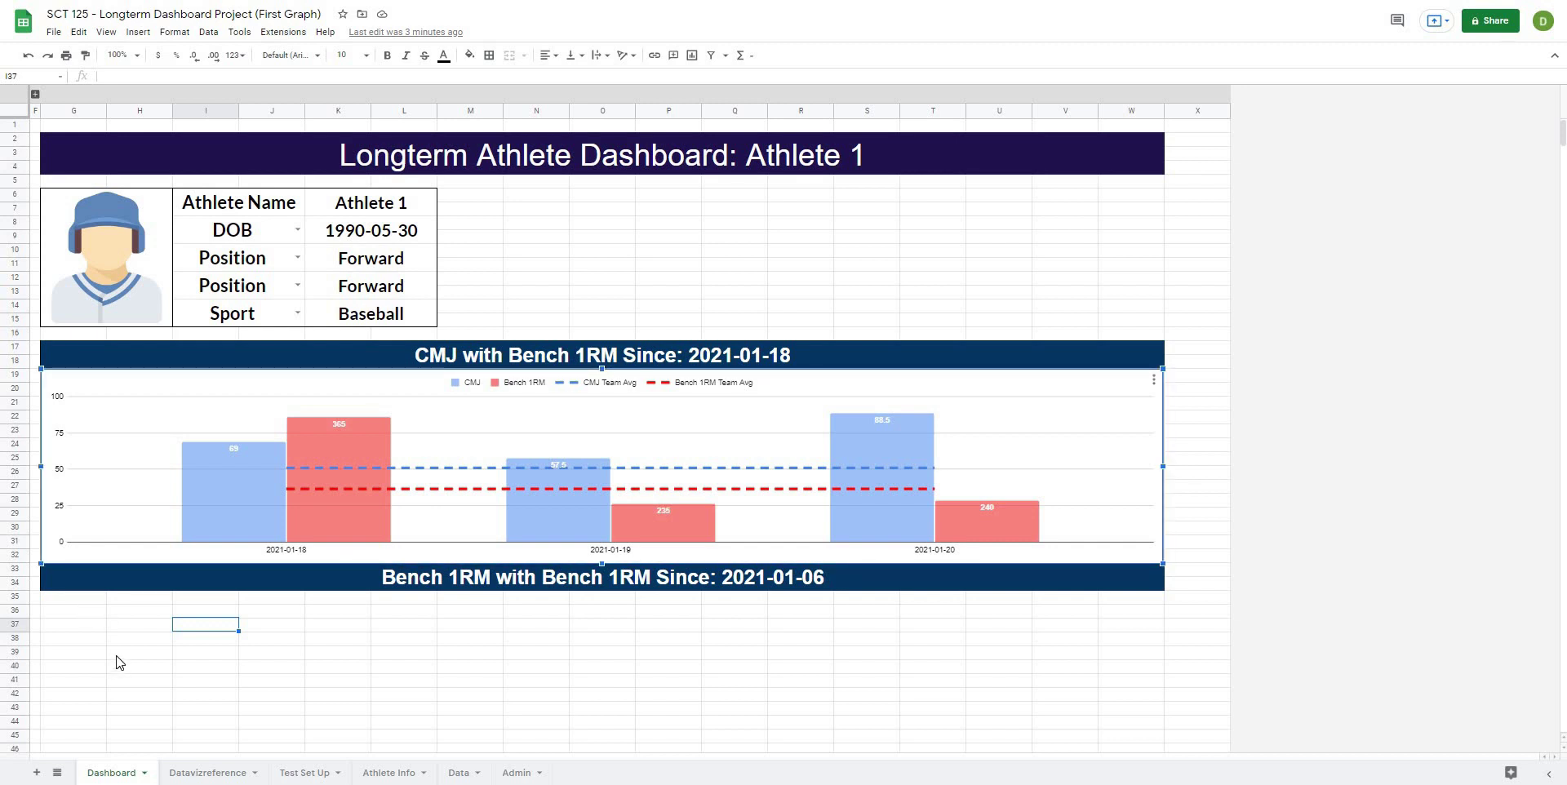
click(459, 684)
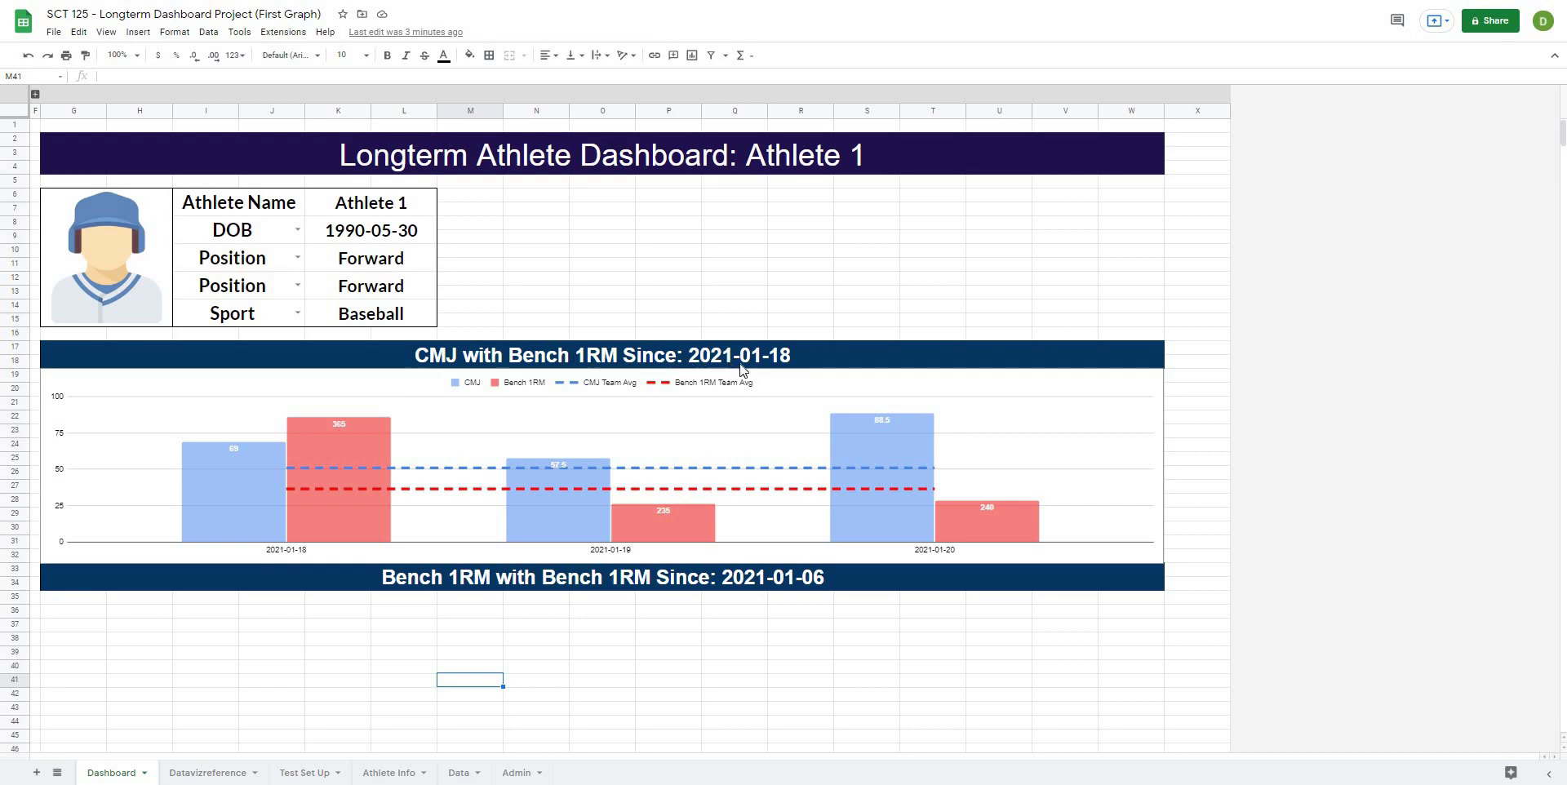
click(36, 94)
click(503, 648)
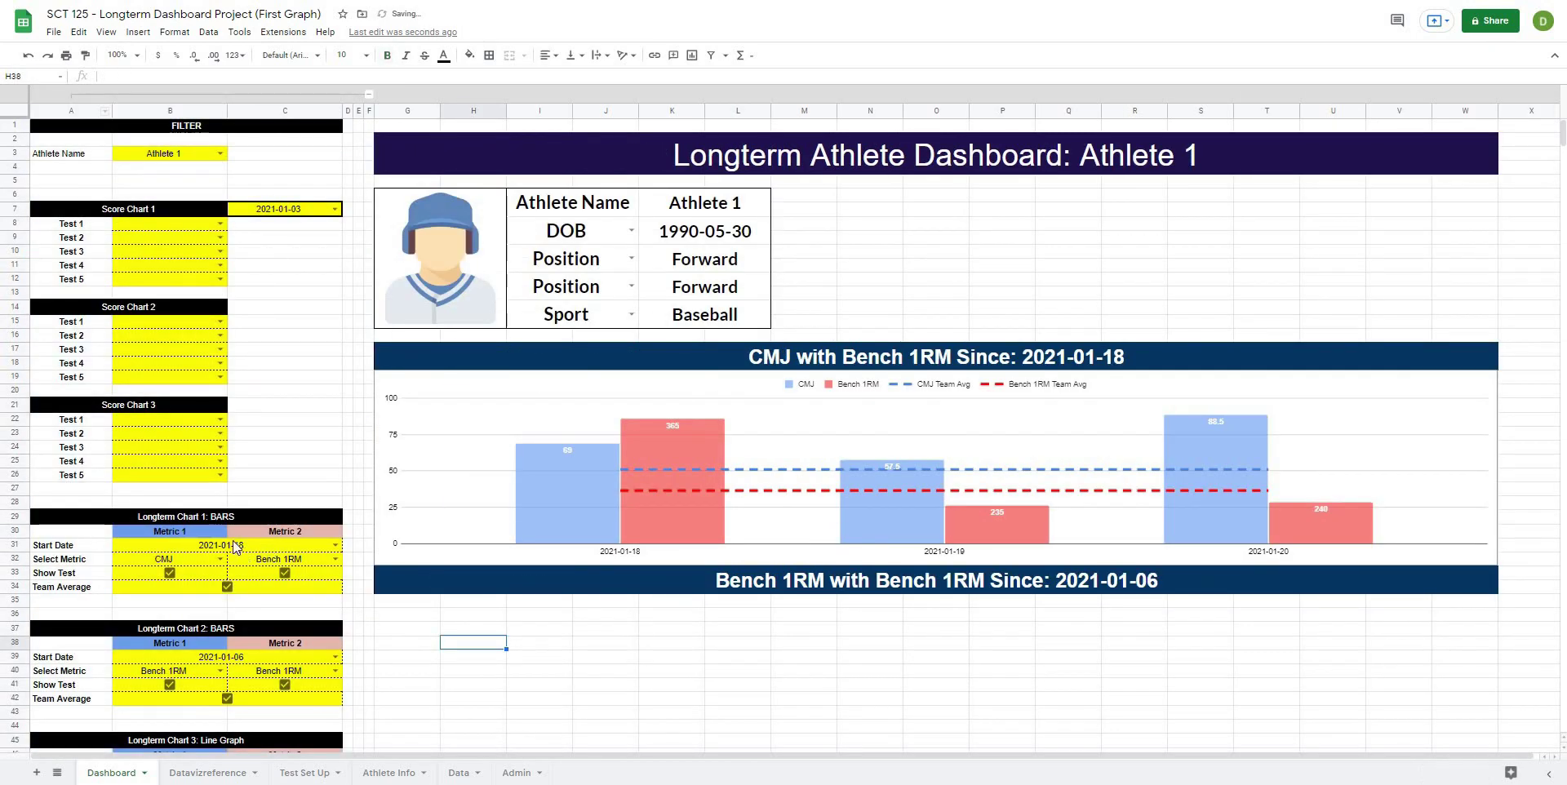
Step: Try 2021-01-07 as the start date of Longterm Chart 1 and settle on 2021-01-02
click(336, 546)
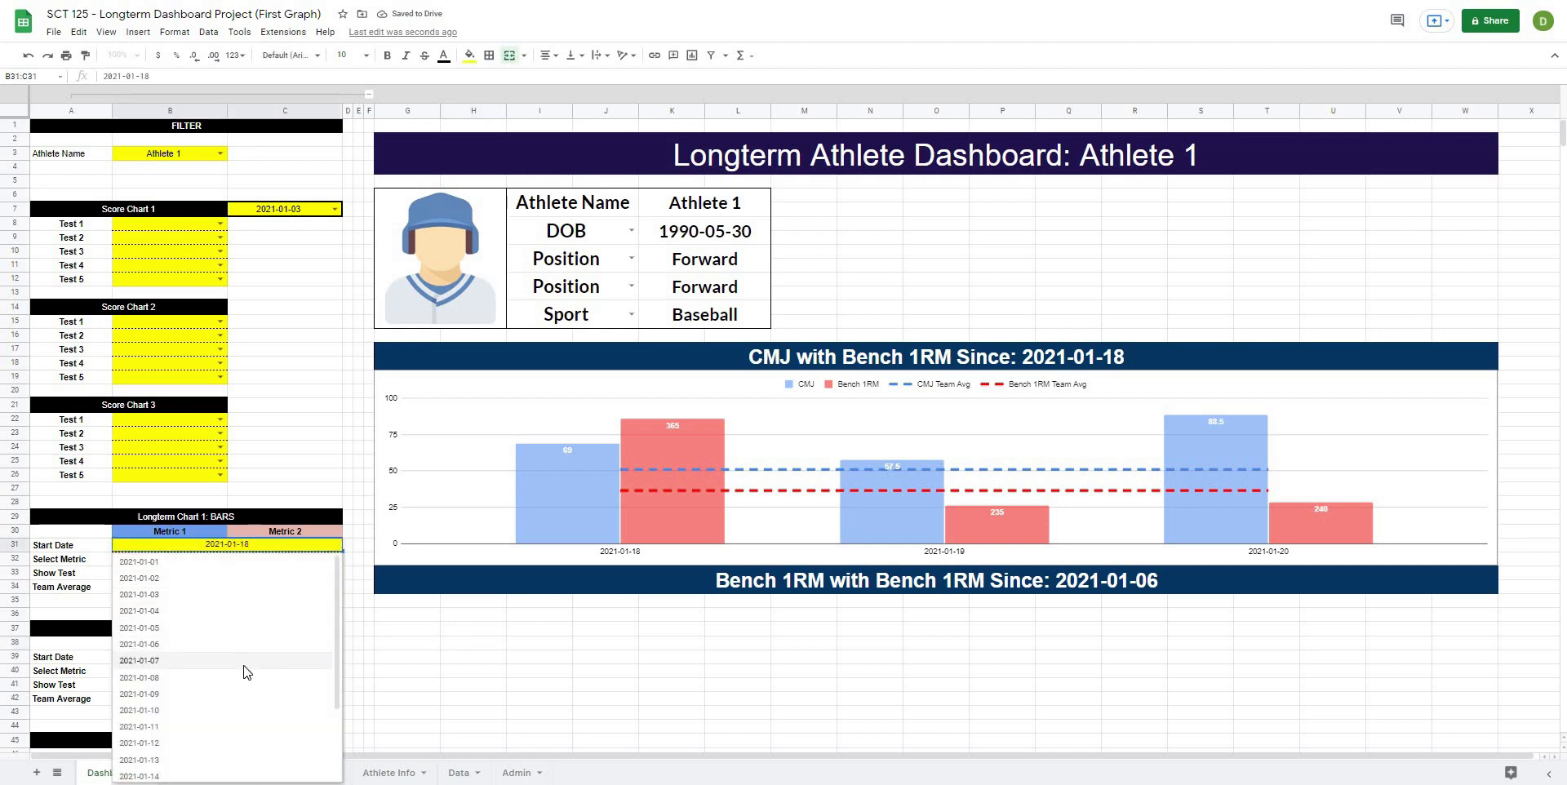
click(243, 672)
click(336, 546)
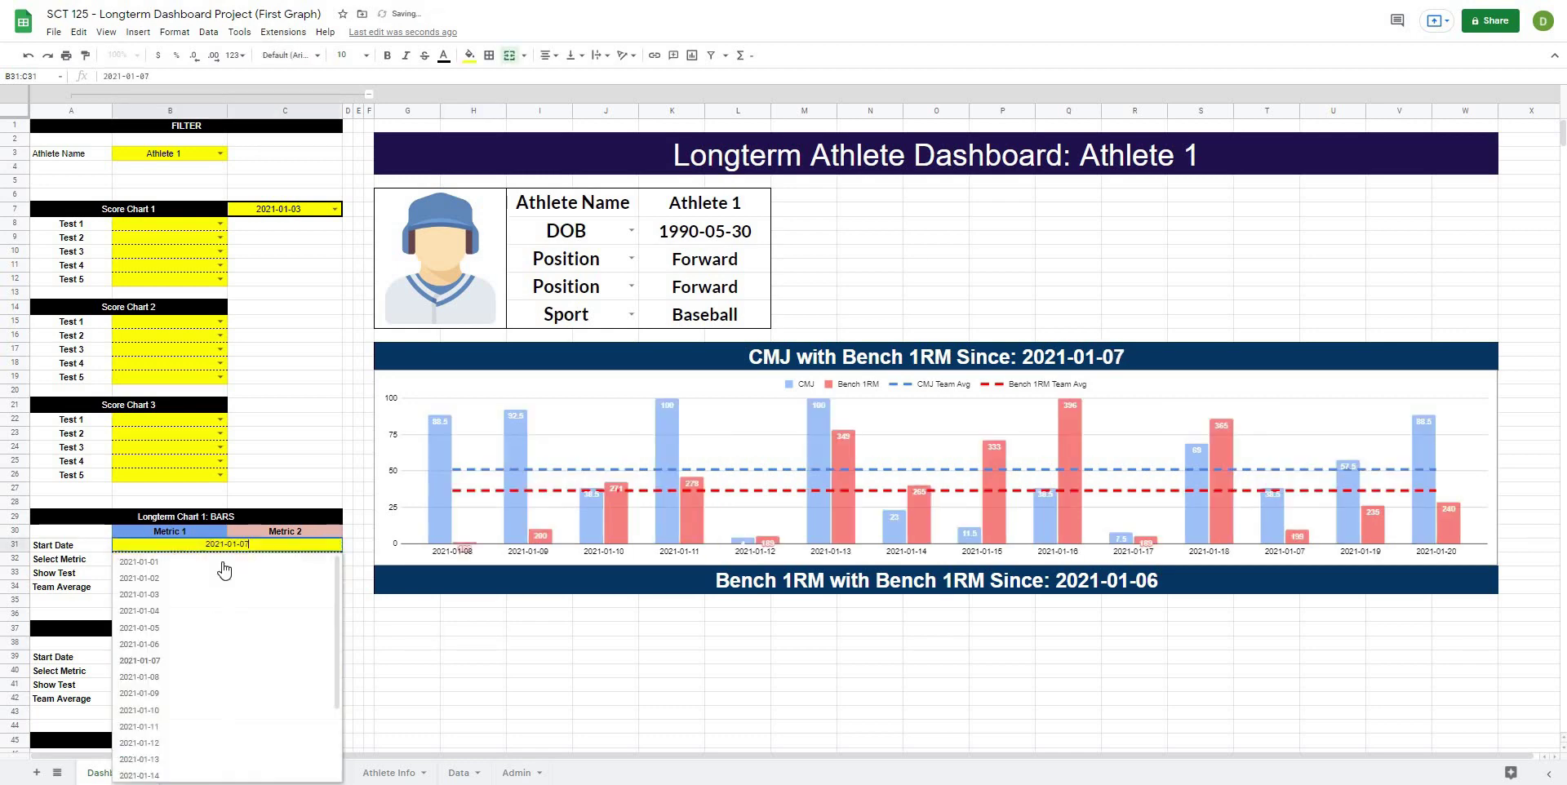
click(205, 579)
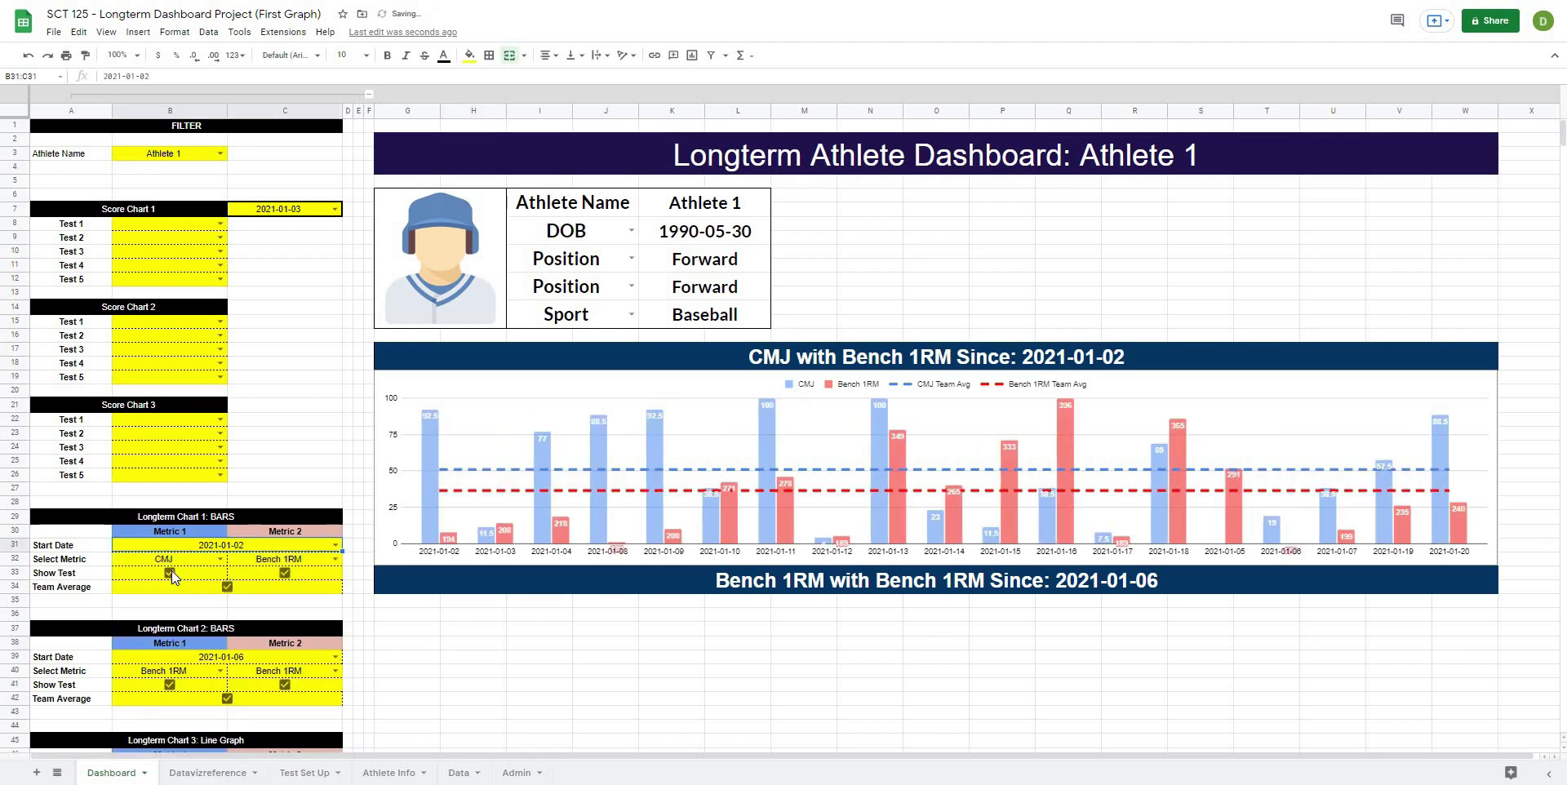
Step: Switch both Show Test options and the Team Average of Longterm Chart 1 off and back on
click(170, 573)
click(288, 573)
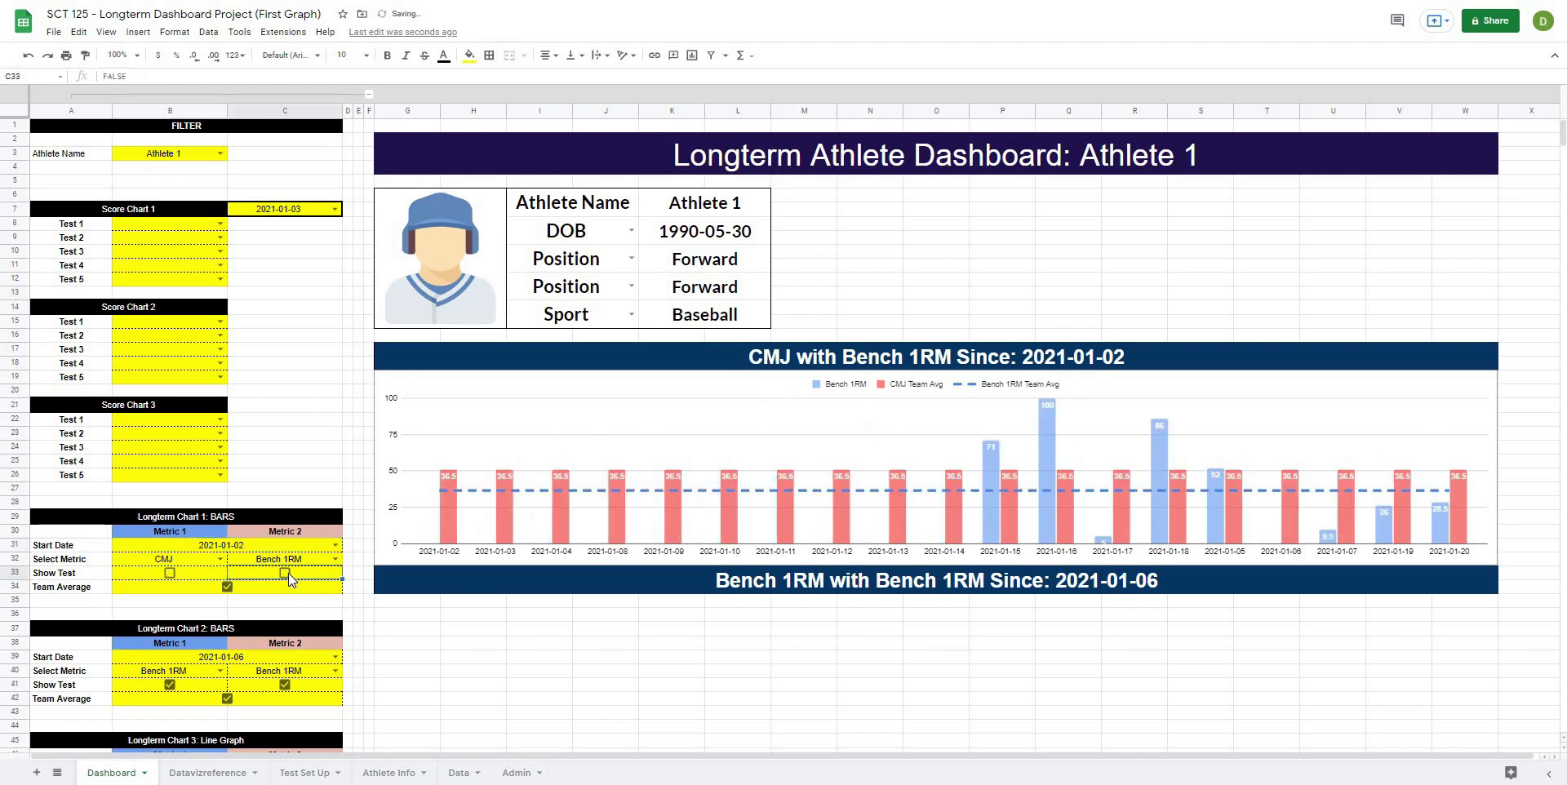
click(283, 571)
click(170, 573)
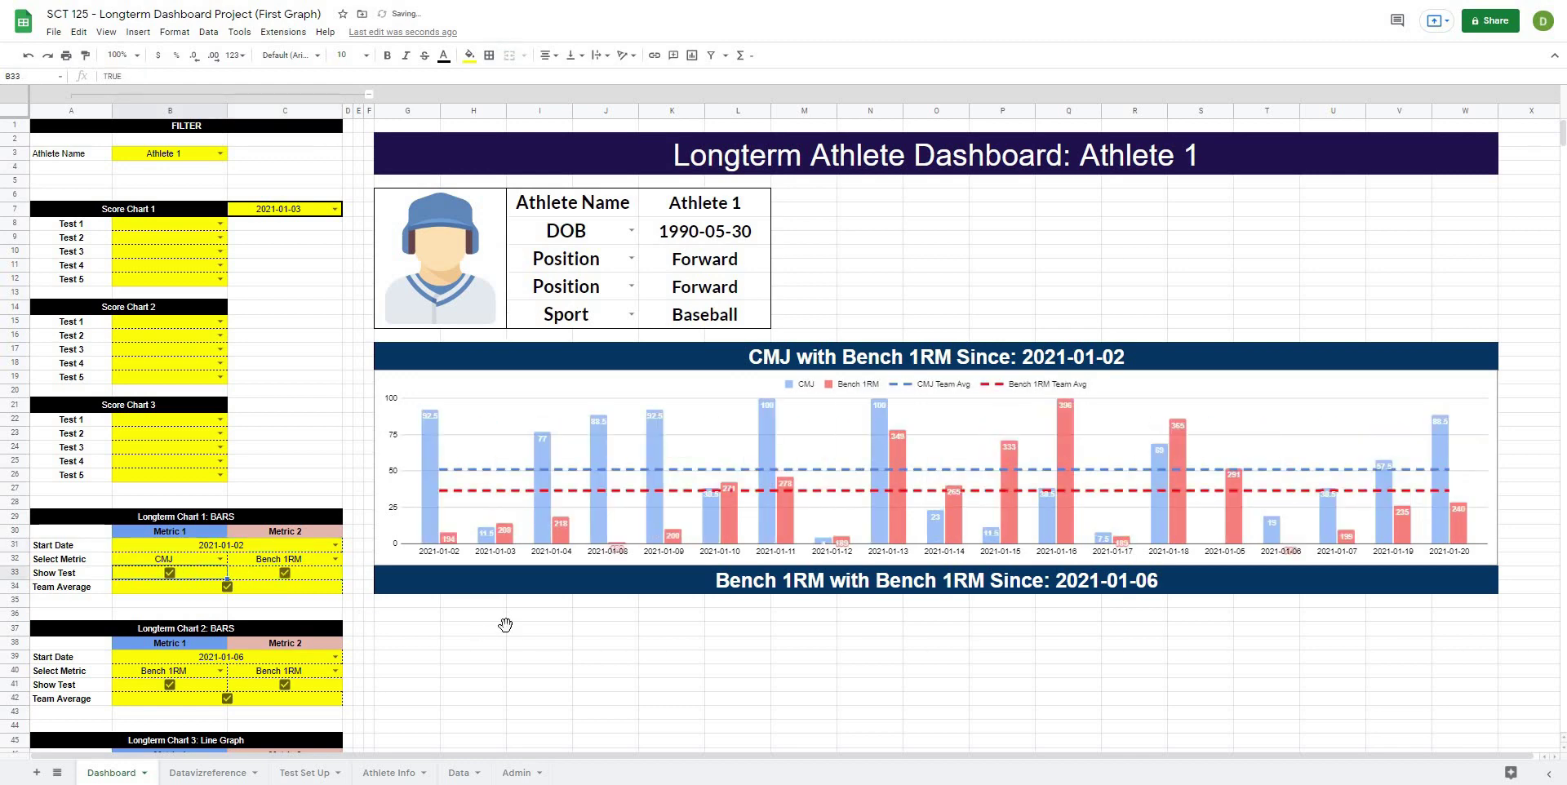
click(227, 586)
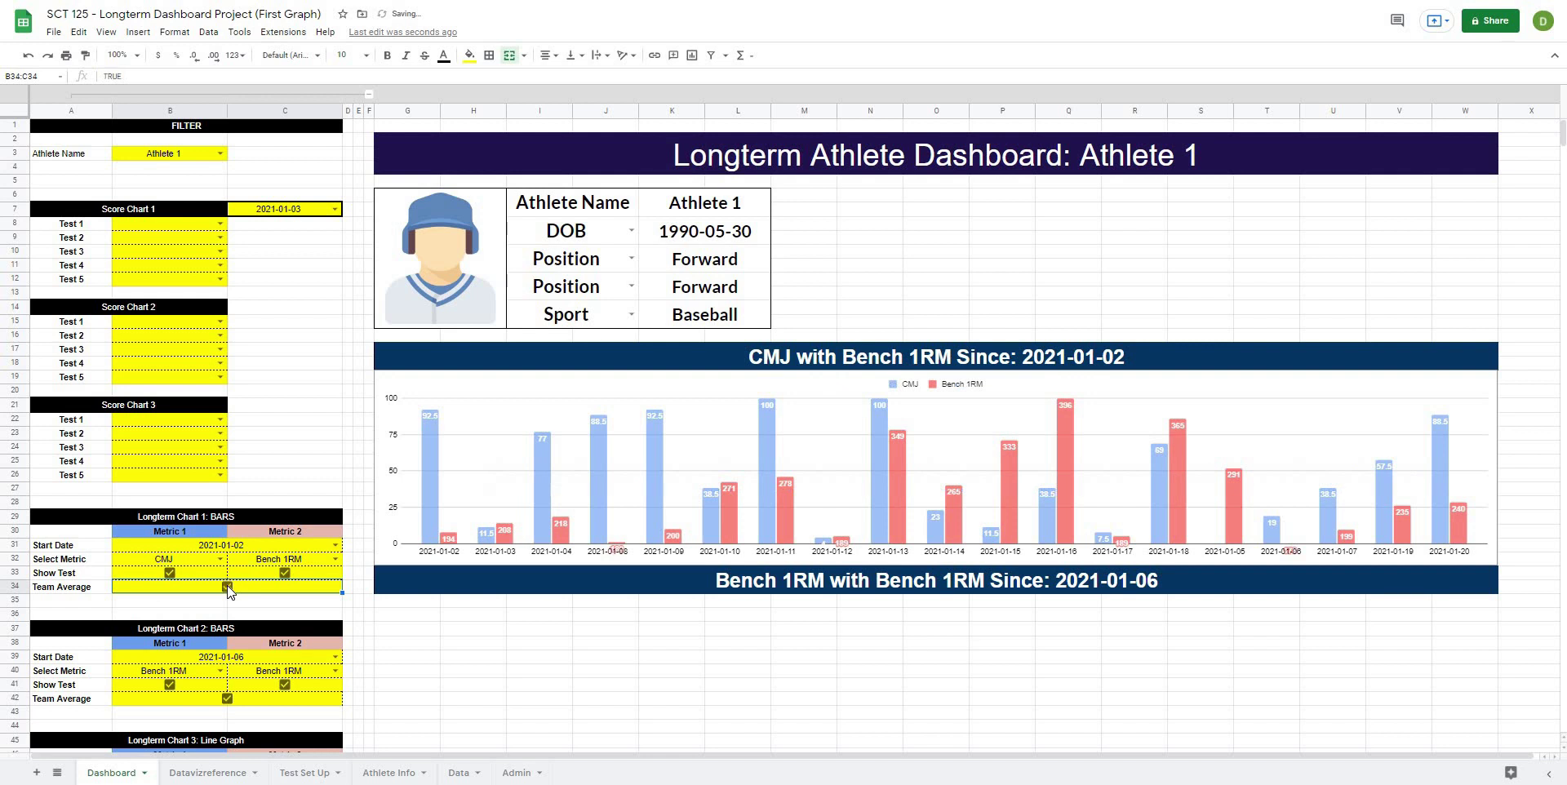
Step: Select Beep Test as Metric 1 of Longterm Chart 1
click(214, 557)
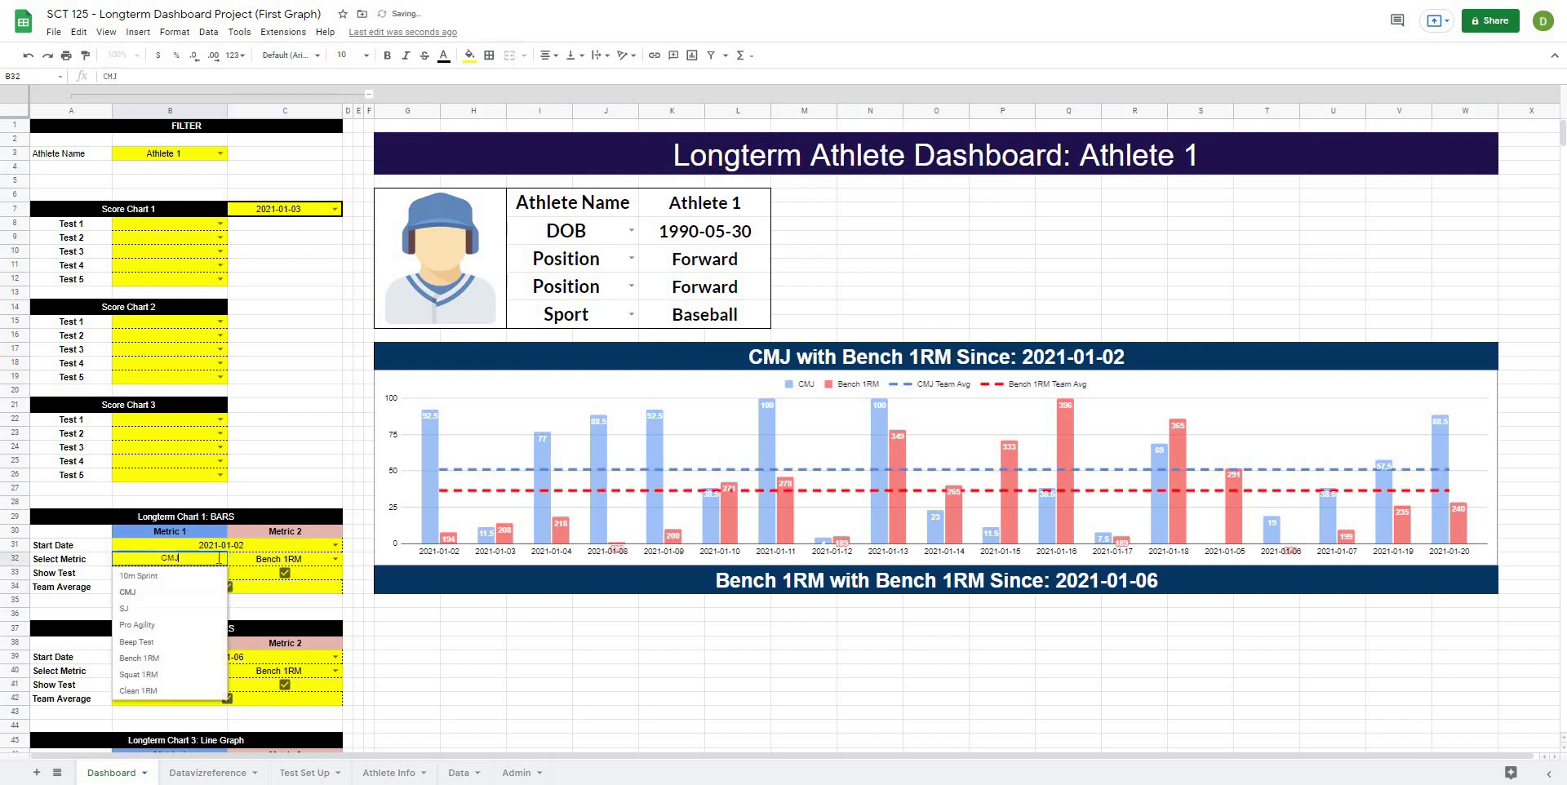
click(137, 643)
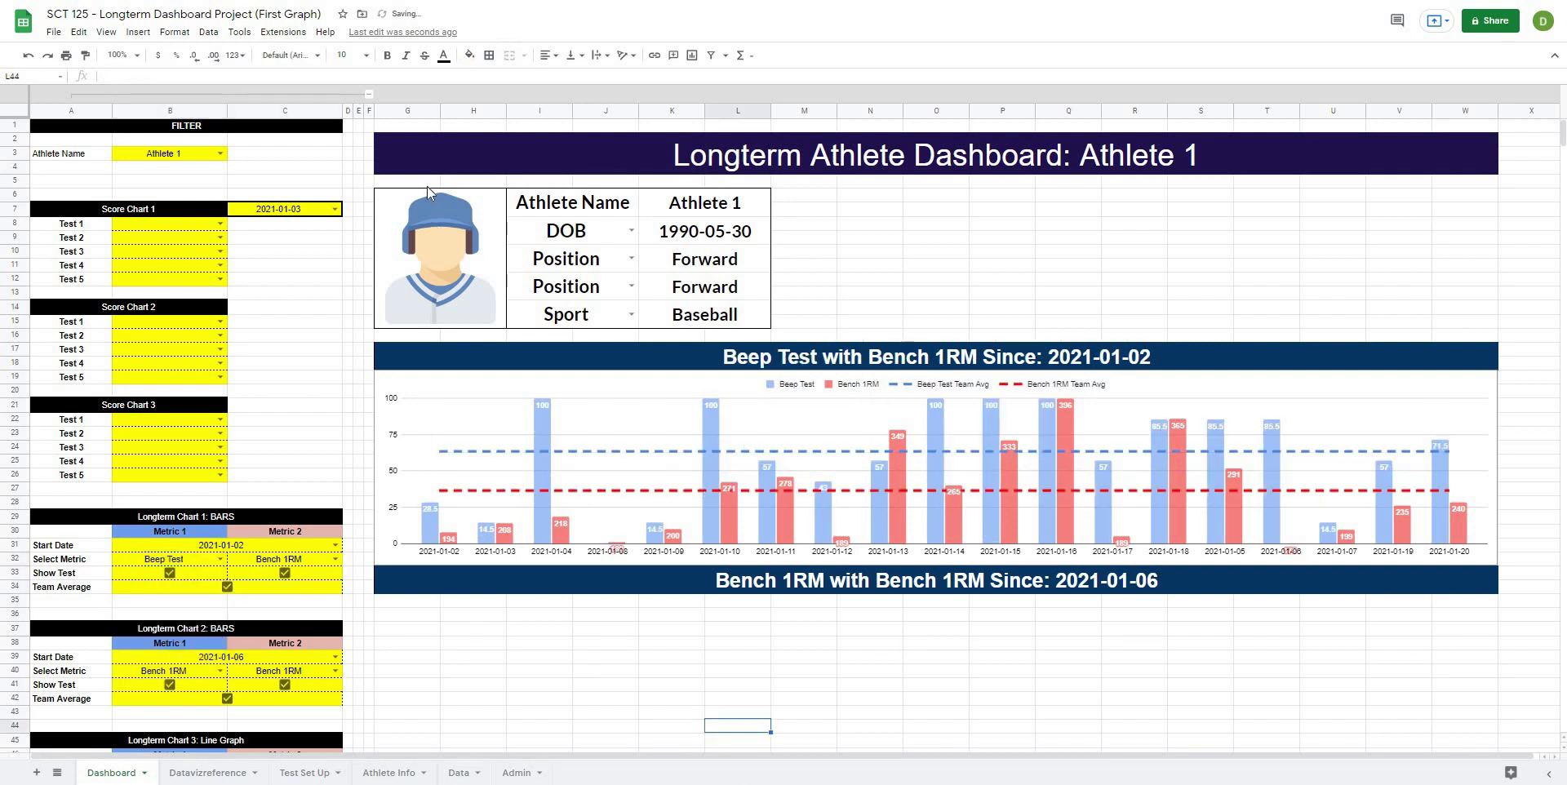
click(717, 726)
Step: Collapse the filter columns to view only the dashboard, and expand them again
scroll(717, 727, right, 5)
click(408, 708)
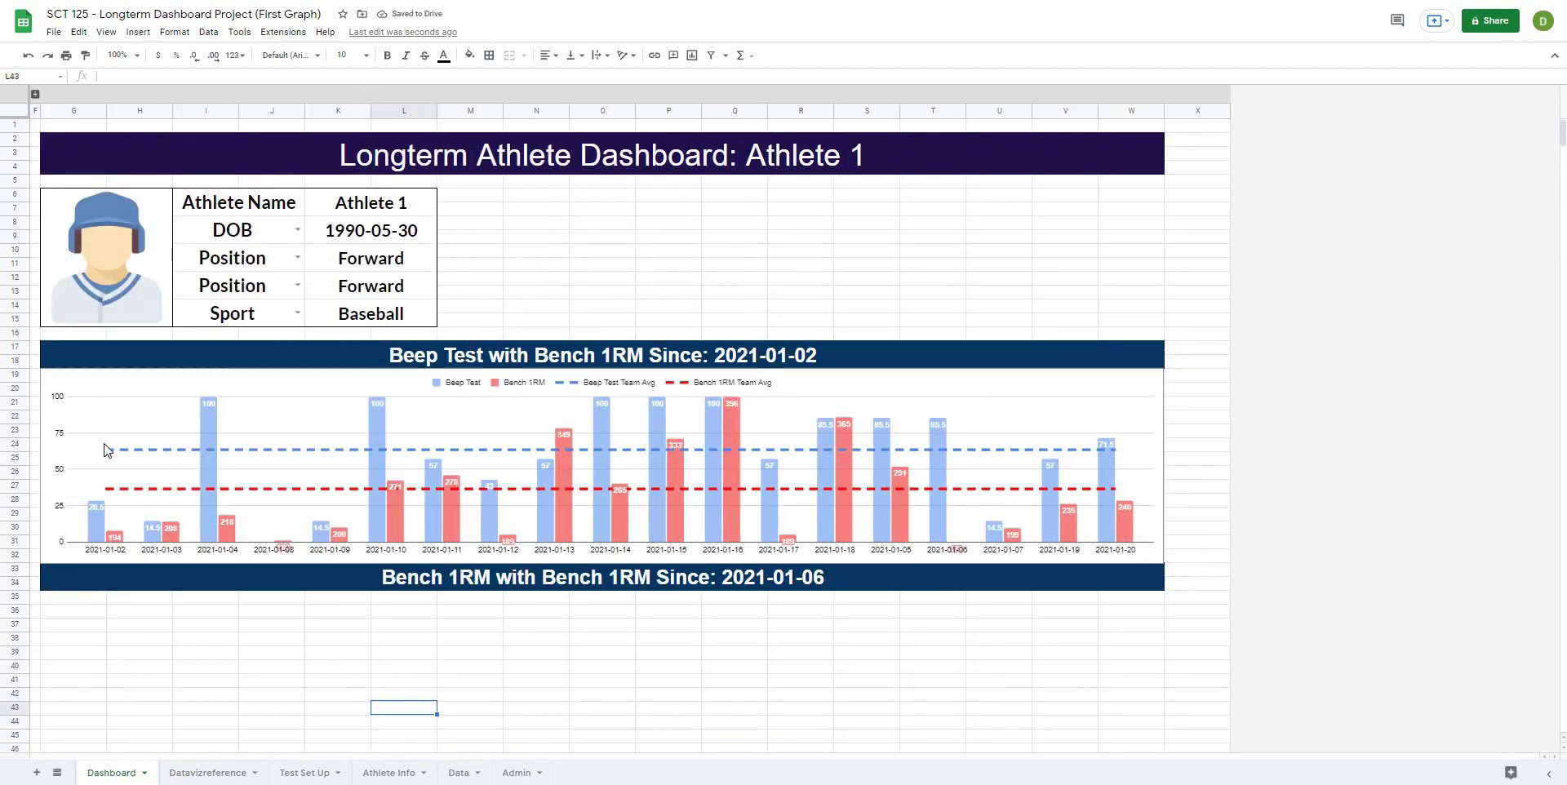
scroll(104, 450, left, 5)
click(500, 708)
click(502, 751)
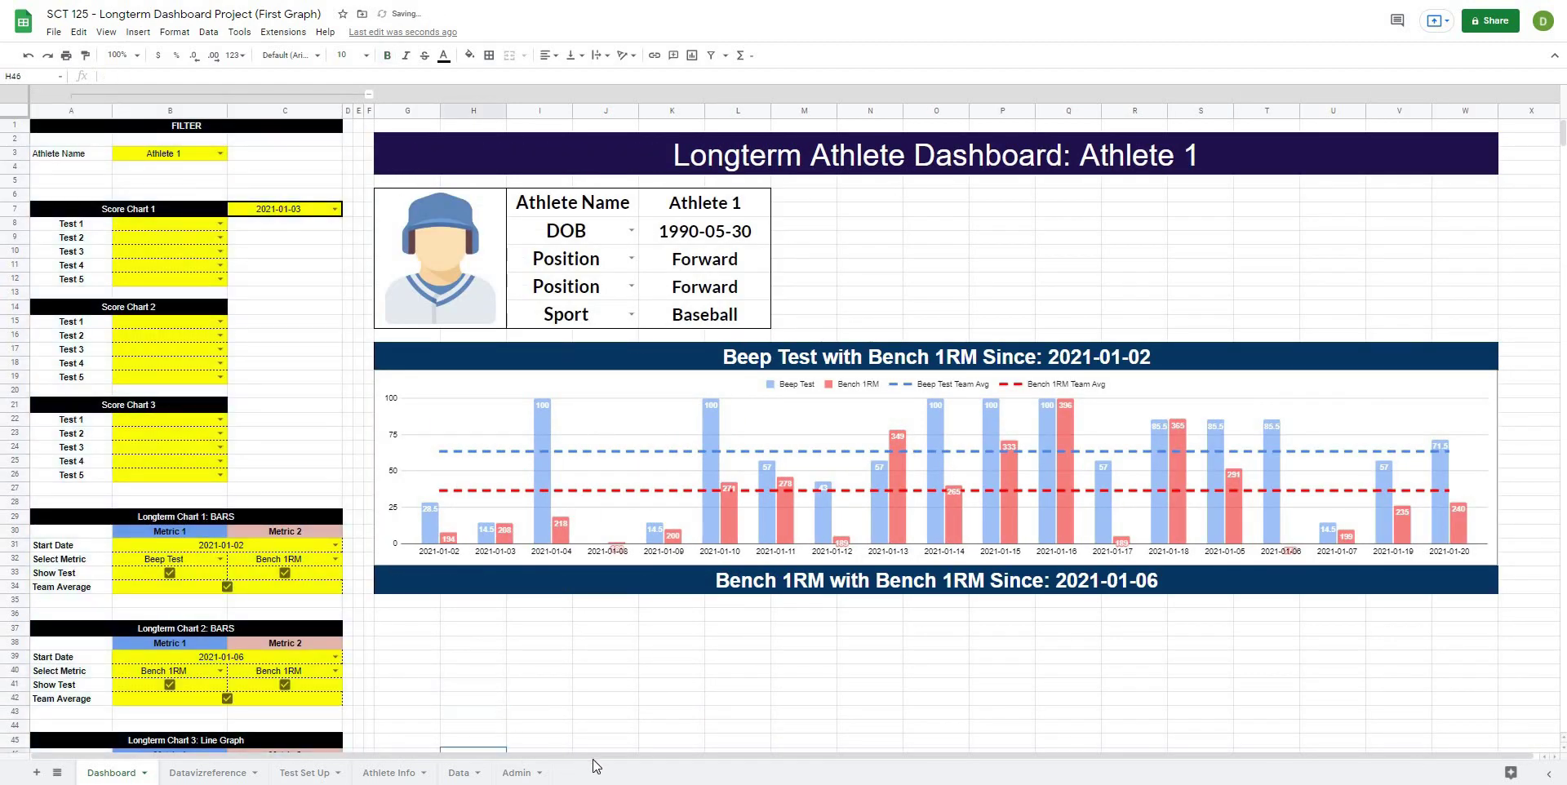
scroll(591, 751, down, 2)
click(604, 587)
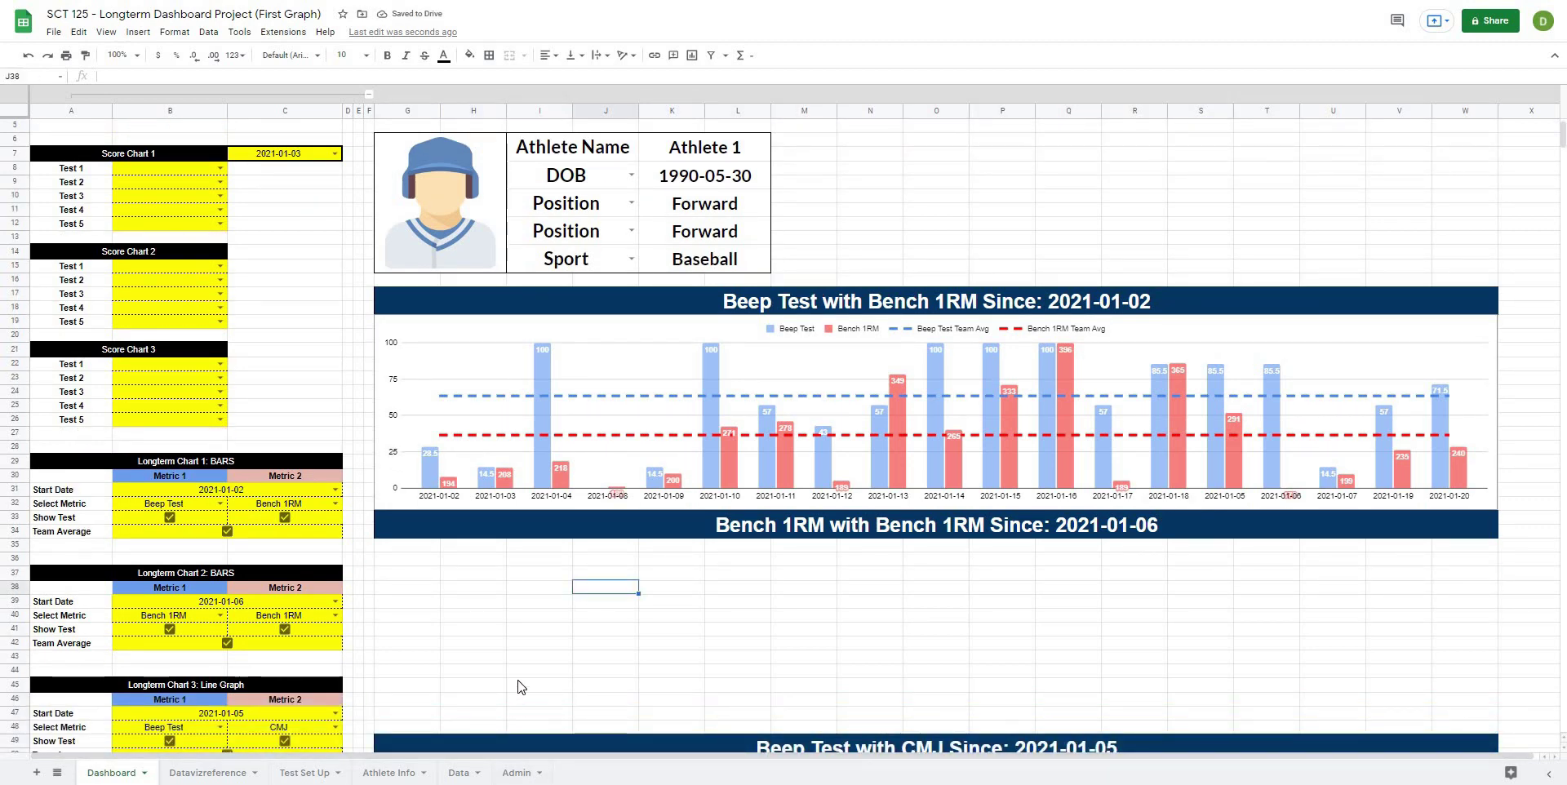
scroll(522, 702, down, 3)
scroll(525, 659, up, 5)
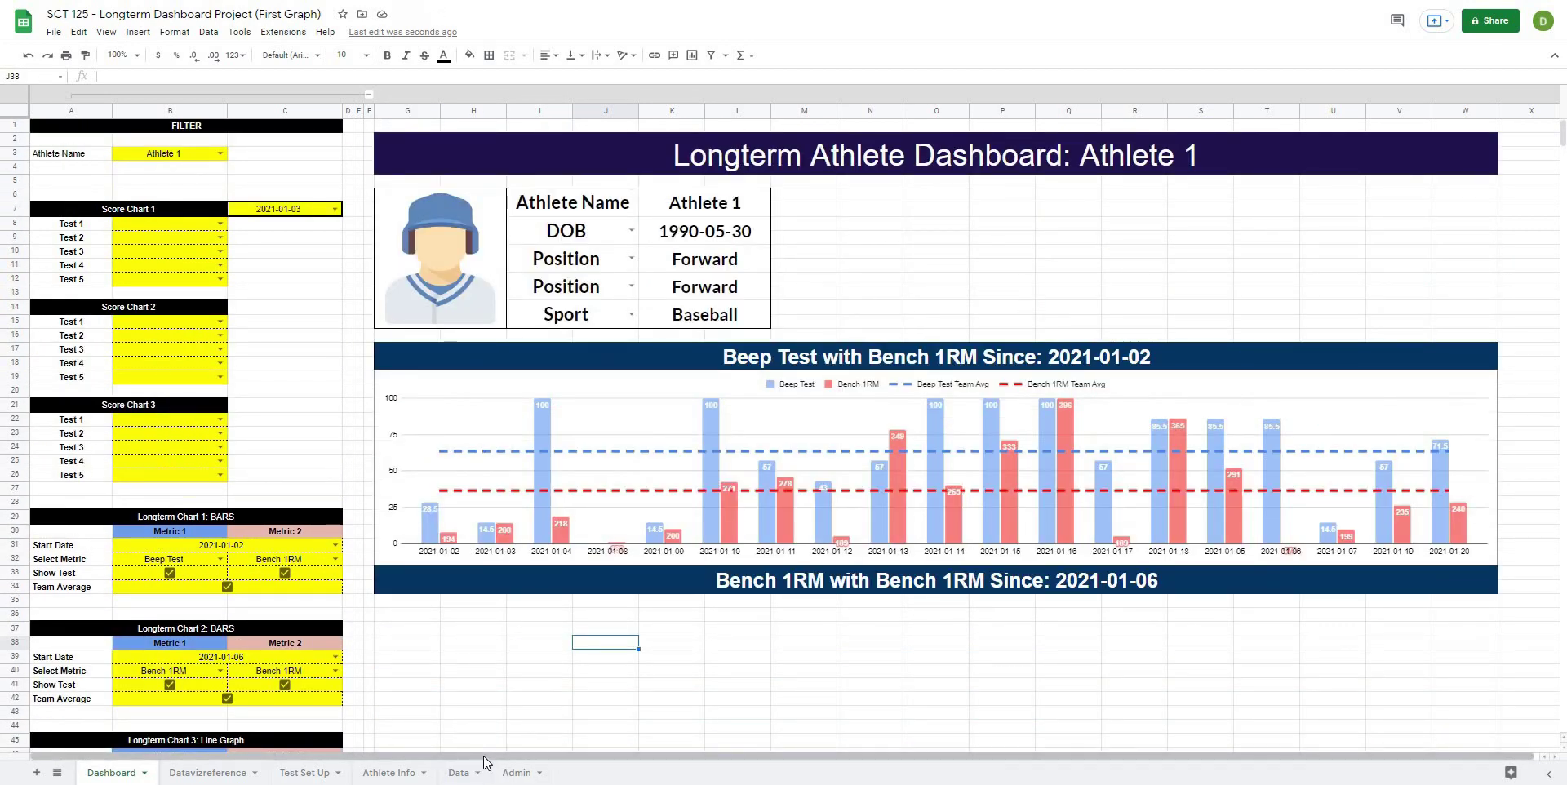
Step: Open the Chart Style settings of the Beep Test with Bench 1RM chart
drag(484, 760, 672, 734)
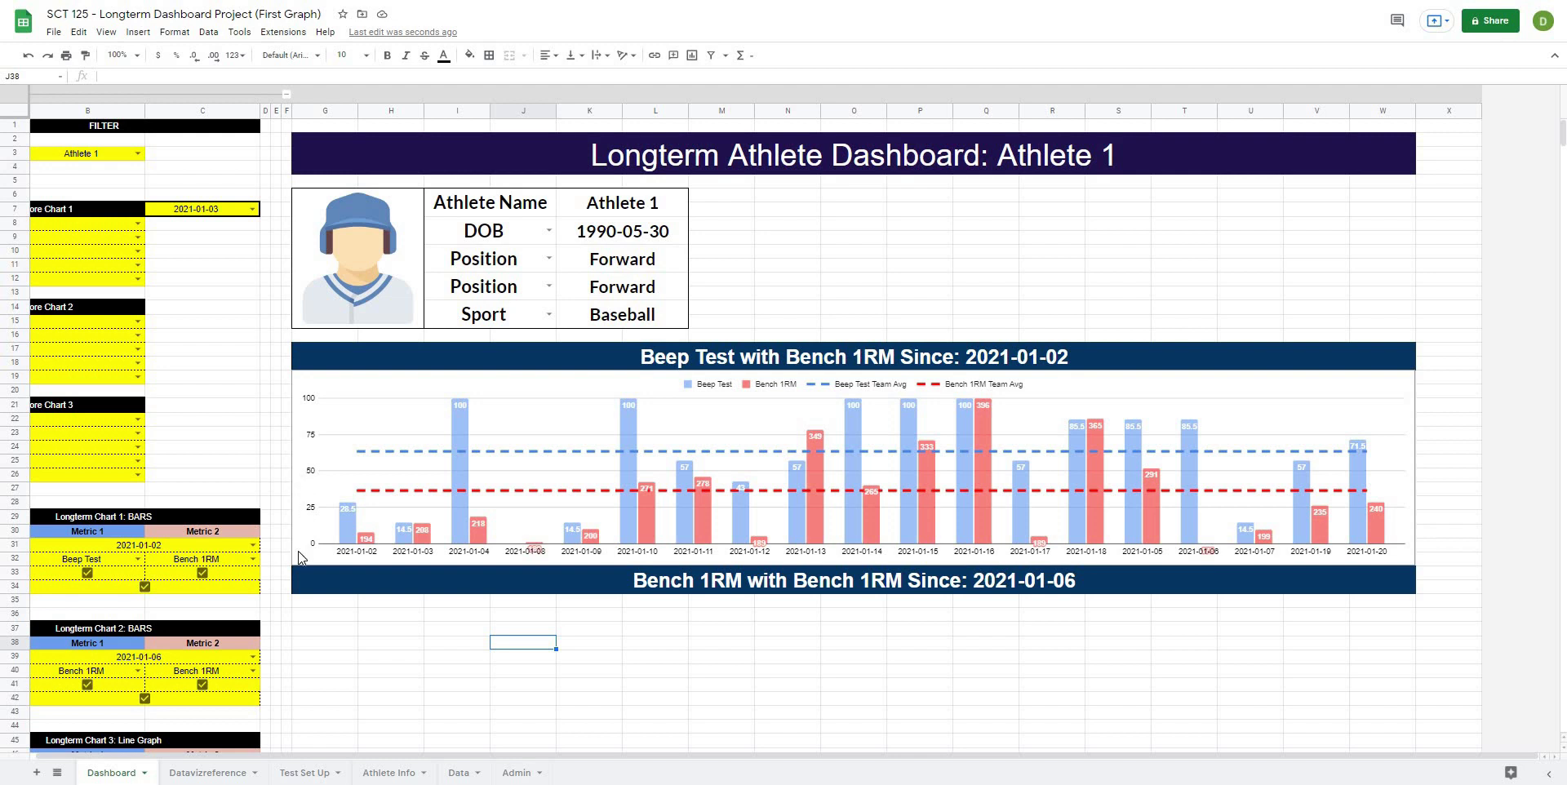
click(377, 657)
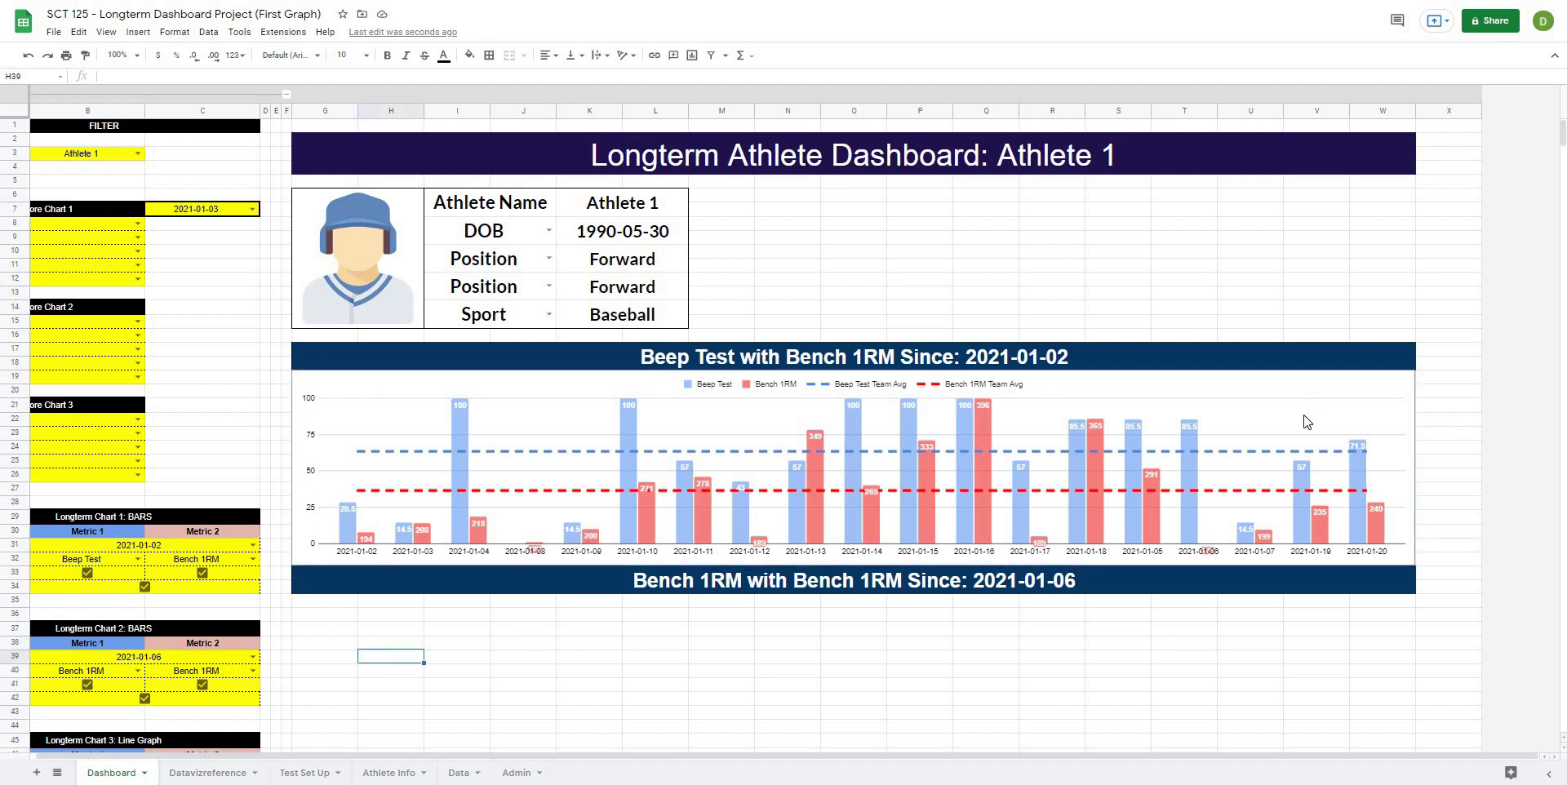
click(309, 395)
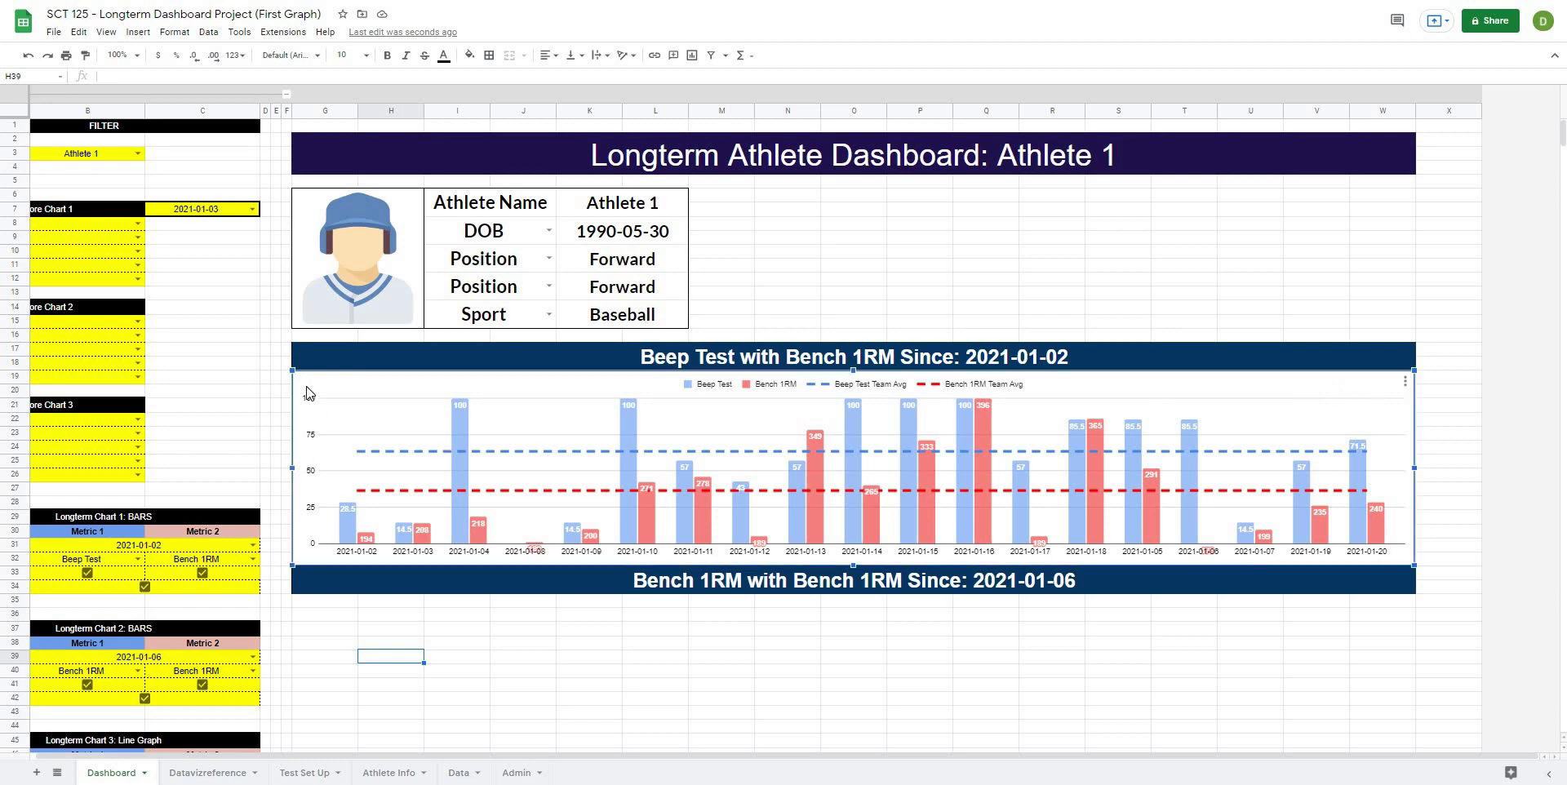
double_click(309, 395)
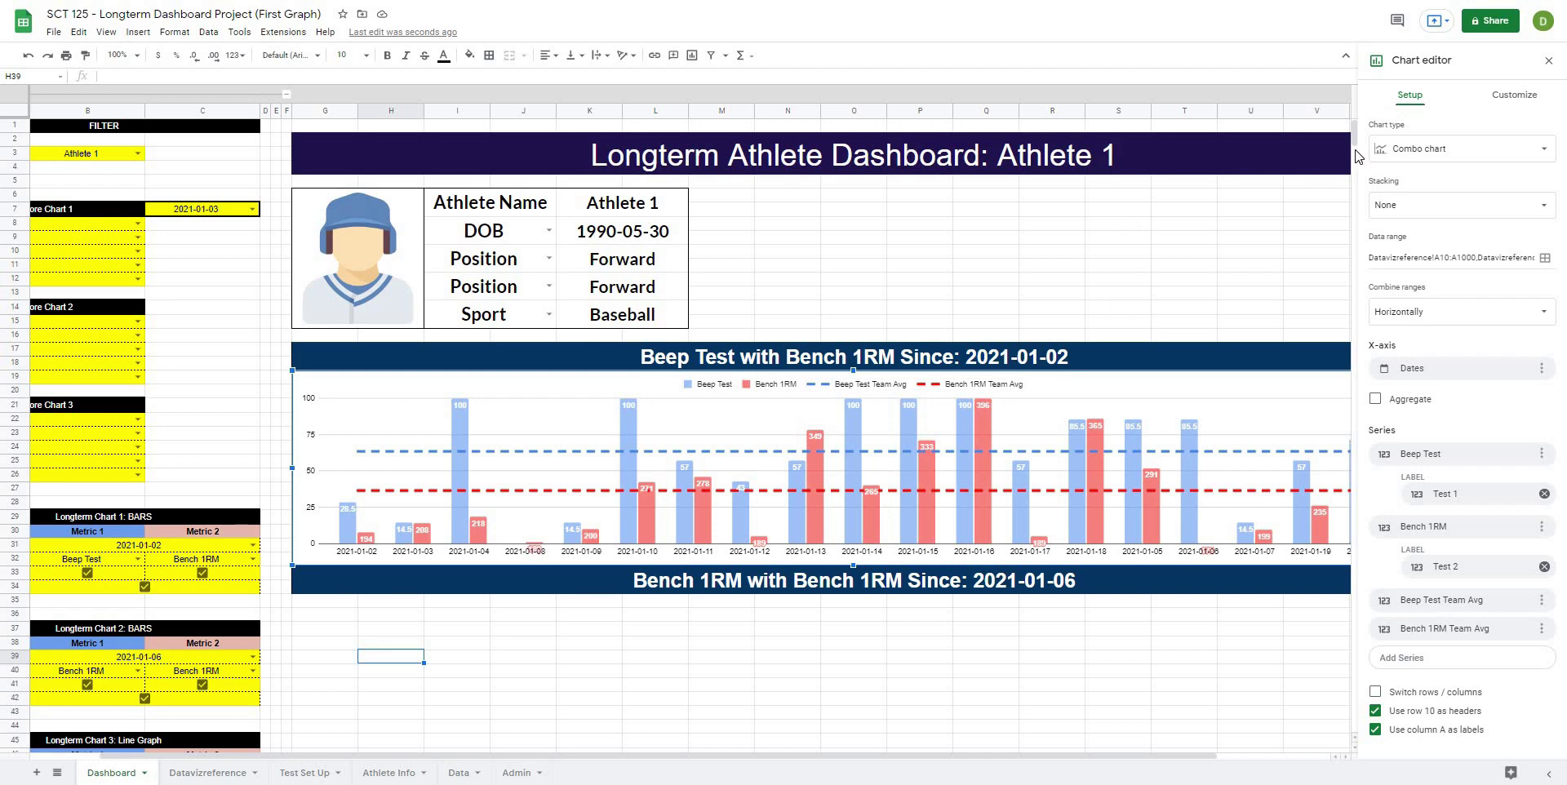
click(1519, 97)
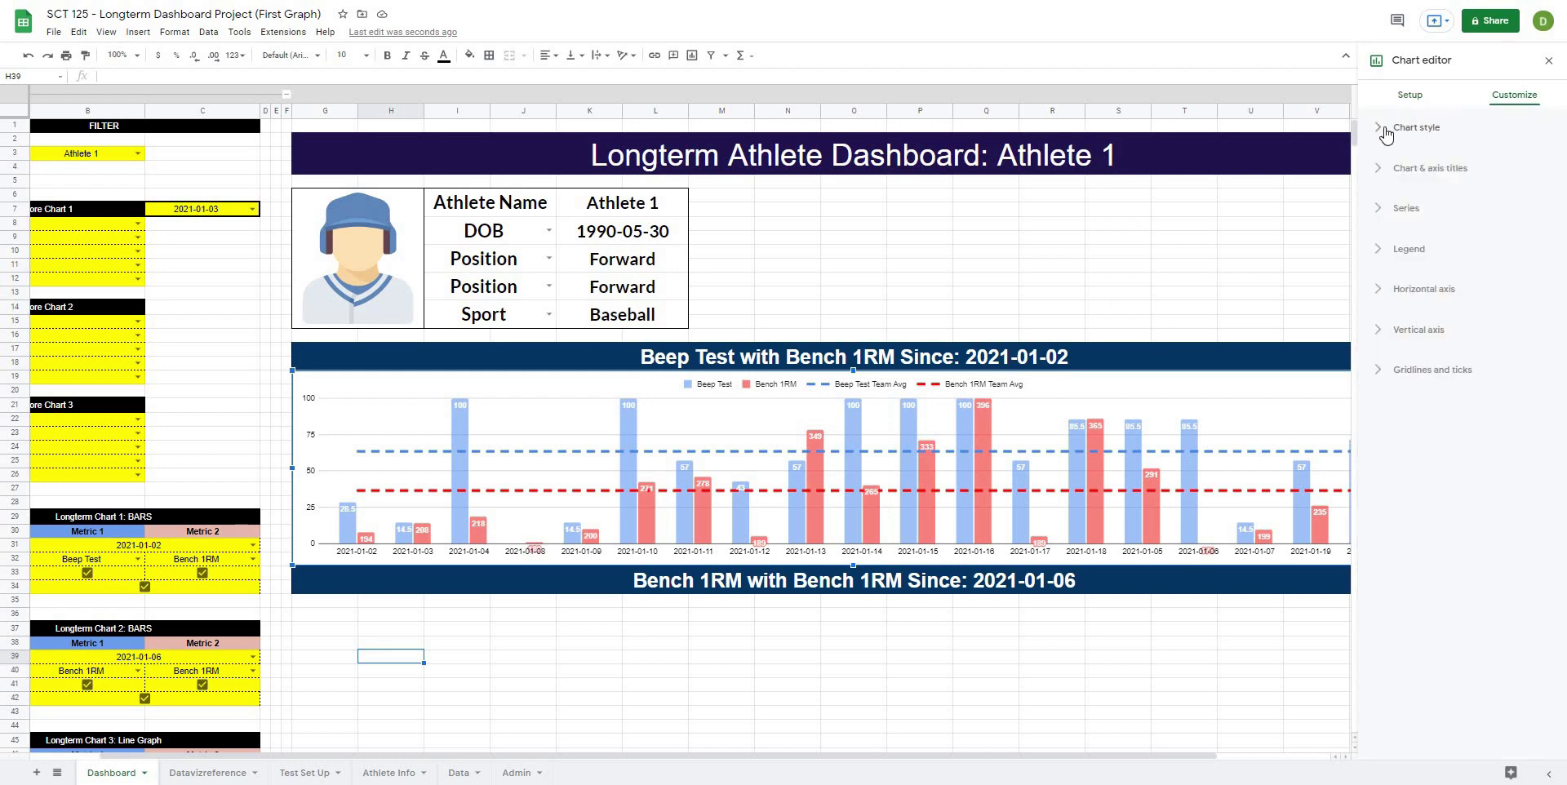
click(1385, 130)
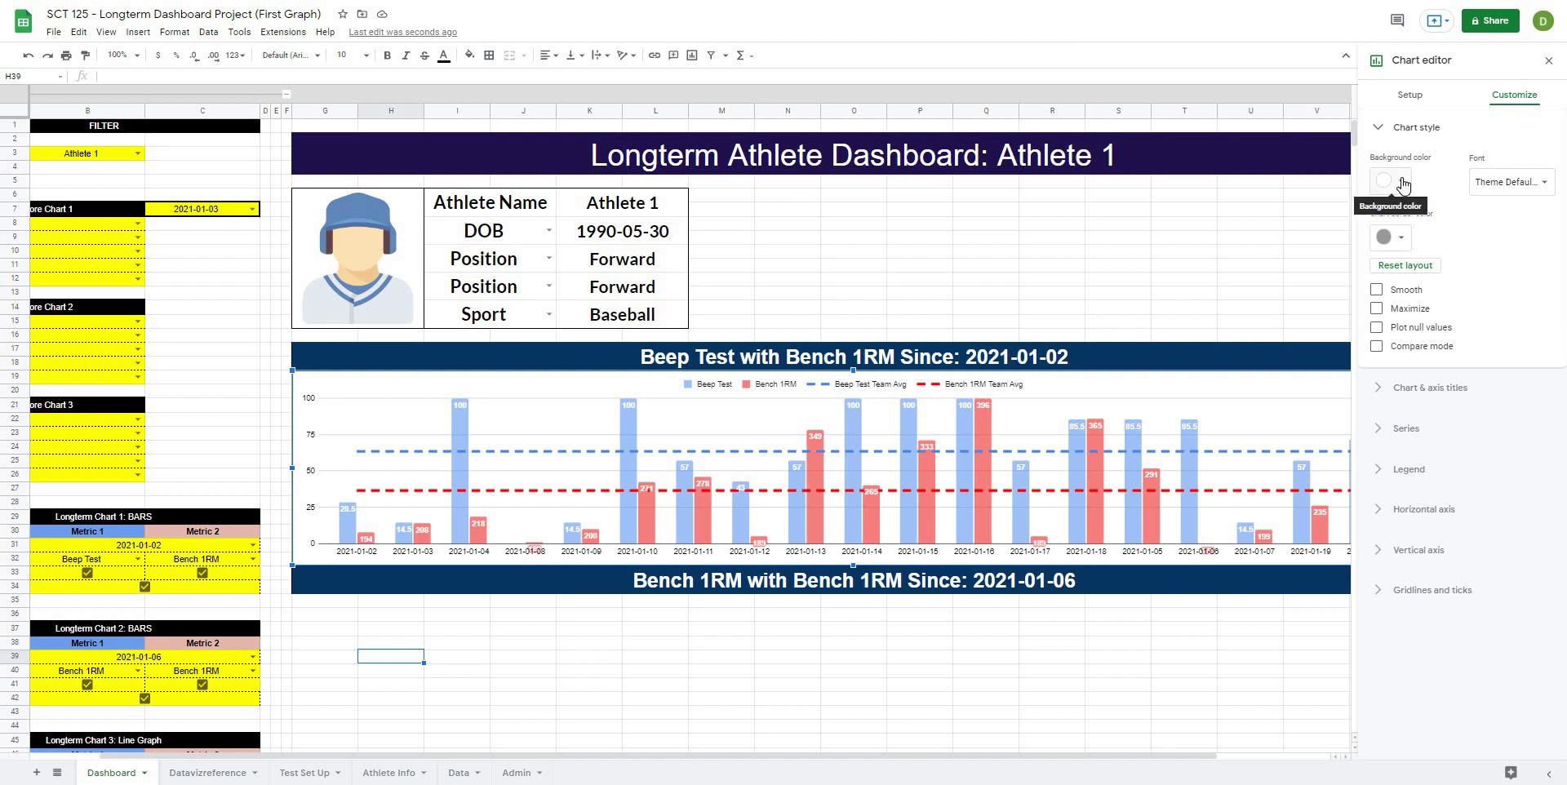
click(1551, 184)
click(1533, 139)
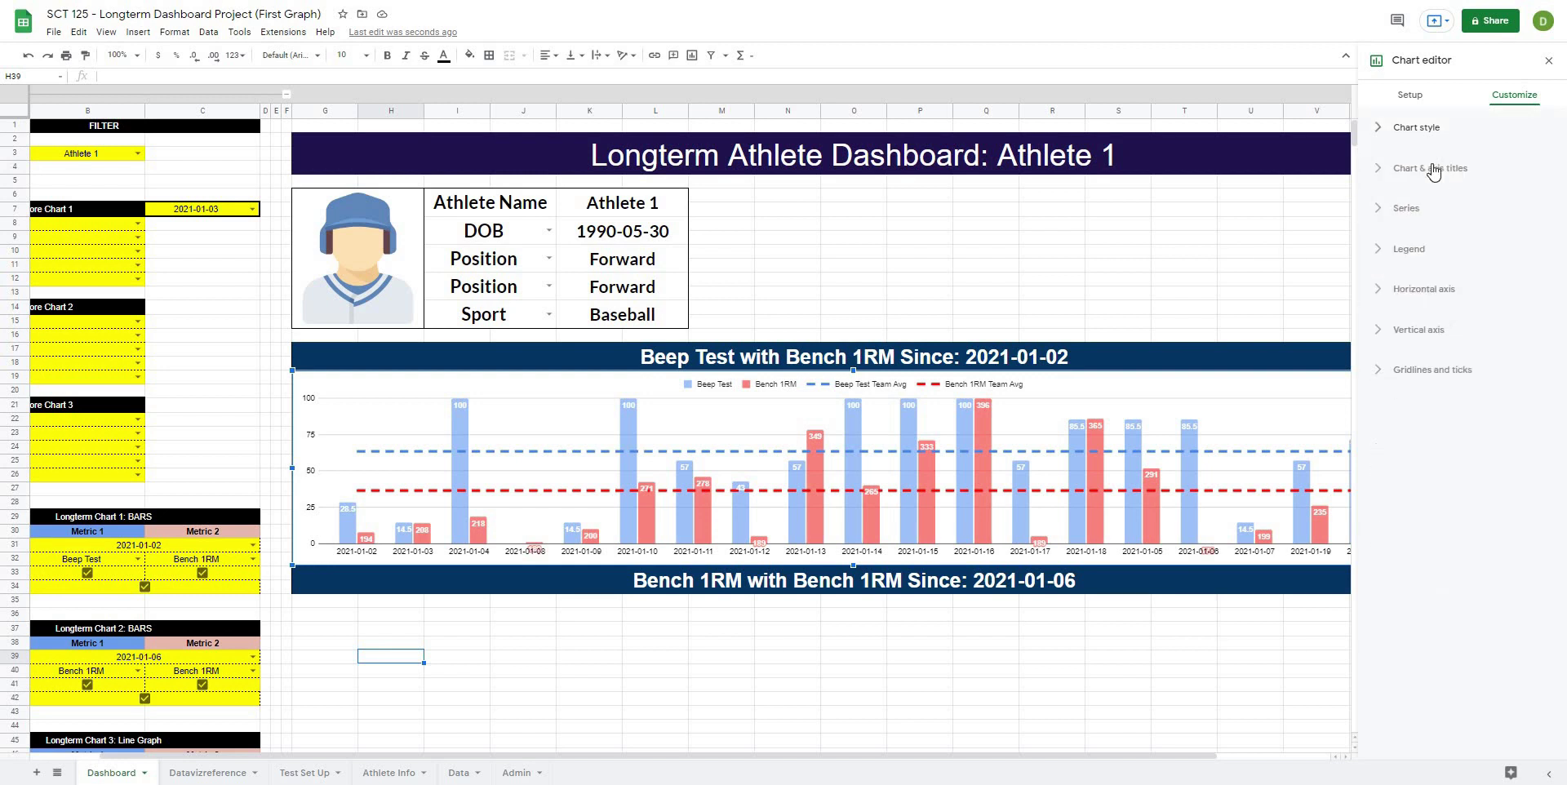
Step: Try dark red and black as the chart's background color, and return it to white
click(1416, 133)
click(1405, 185)
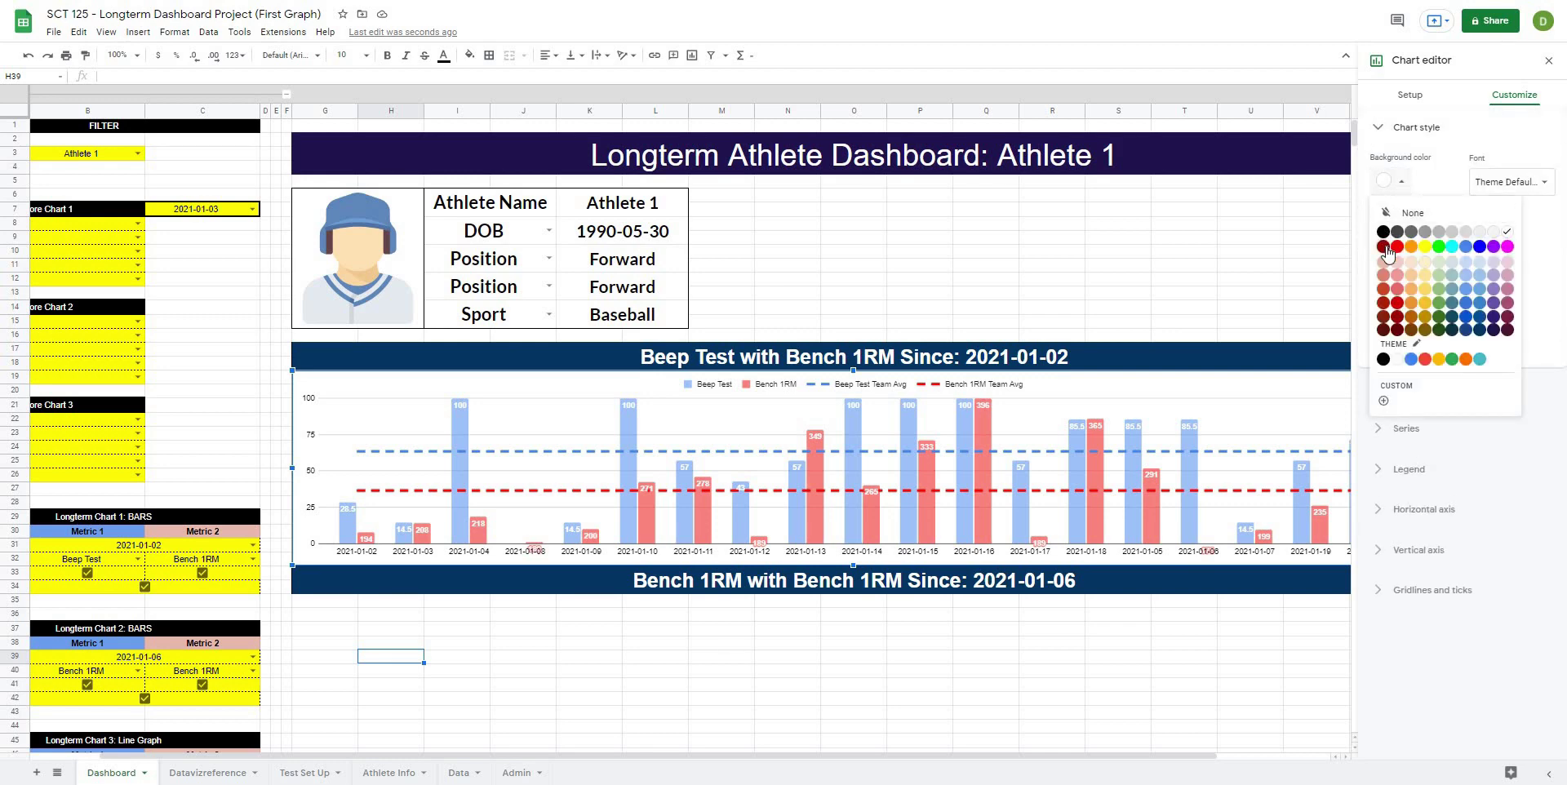
click(1397, 316)
click(1405, 185)
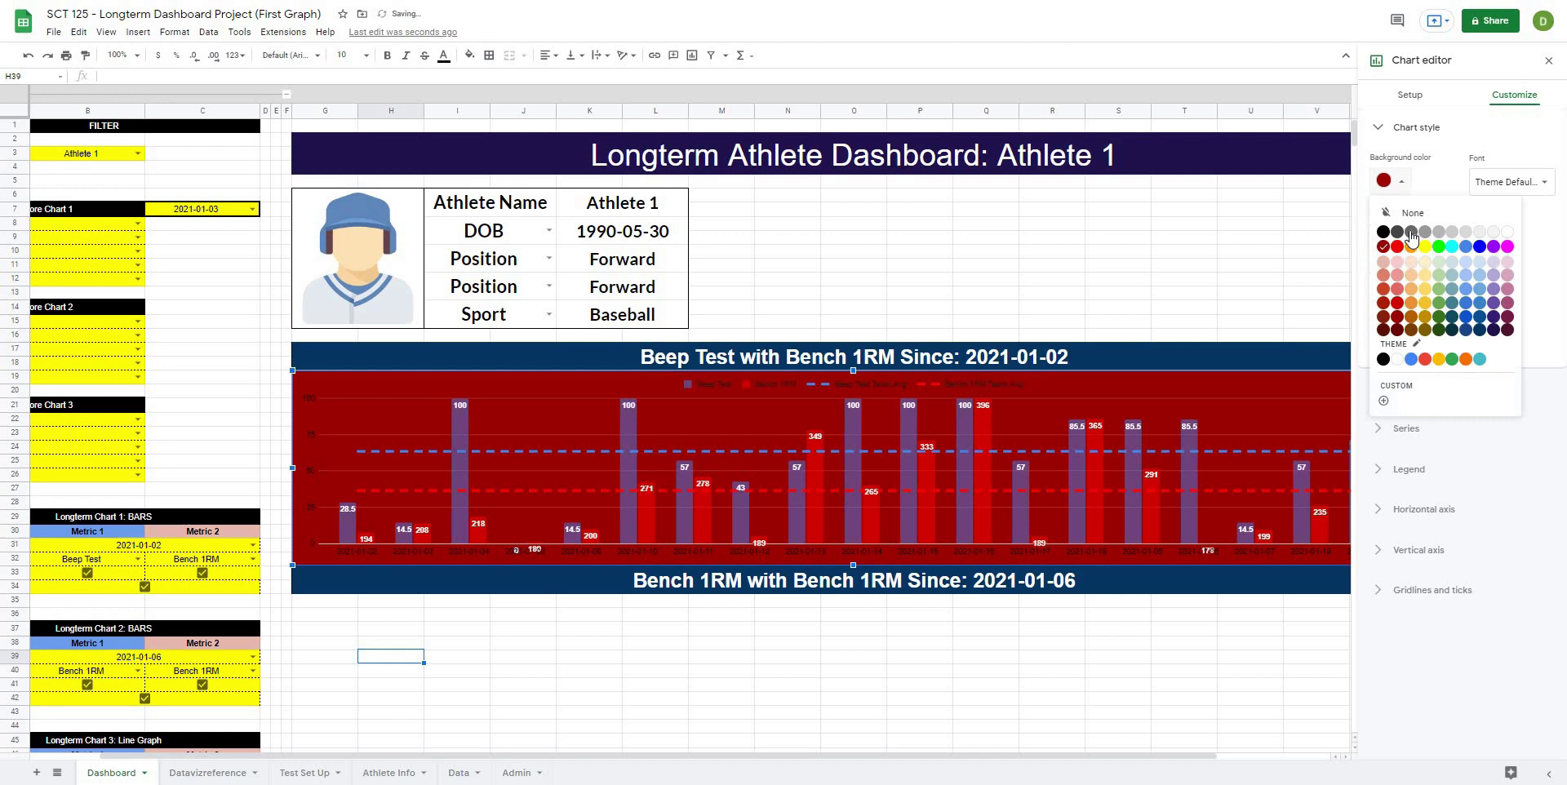
click(1386, 359)
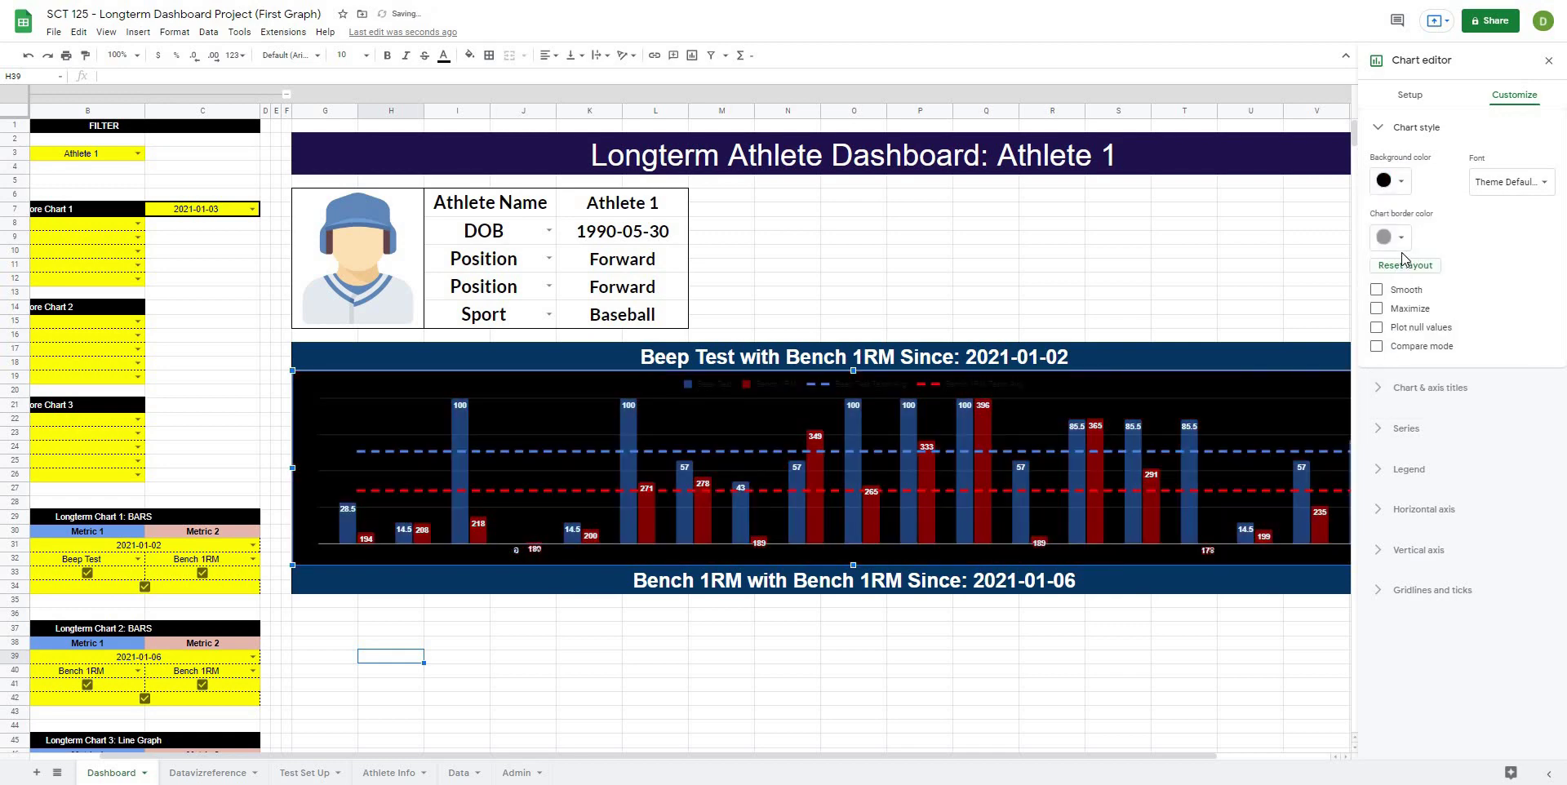
click(1401, 183)
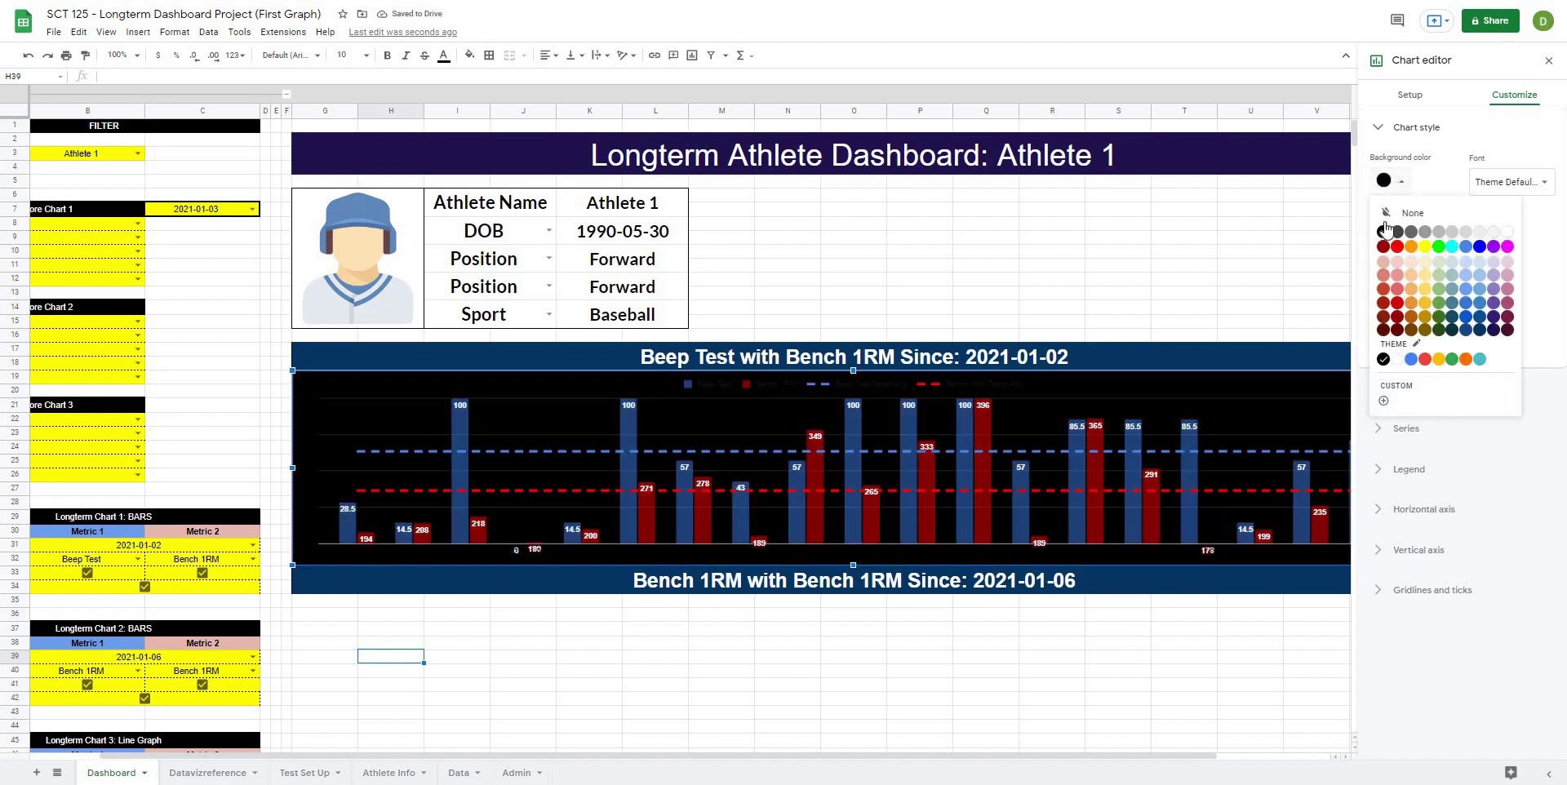
click(1508, 234)
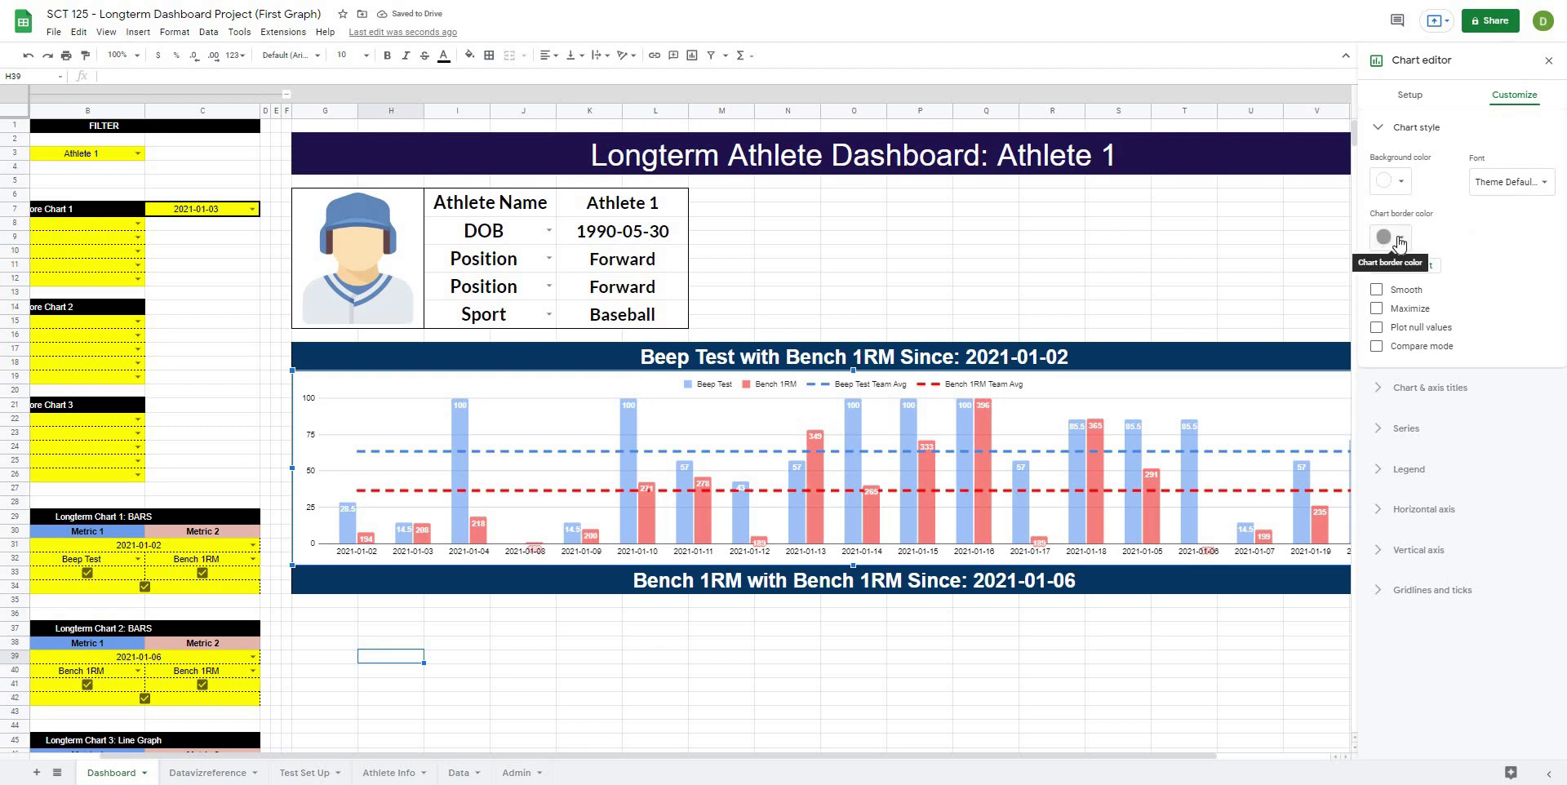
Step: Set the border color of the Beep Test with Bench 1RM chart to None
click(1399, 243)
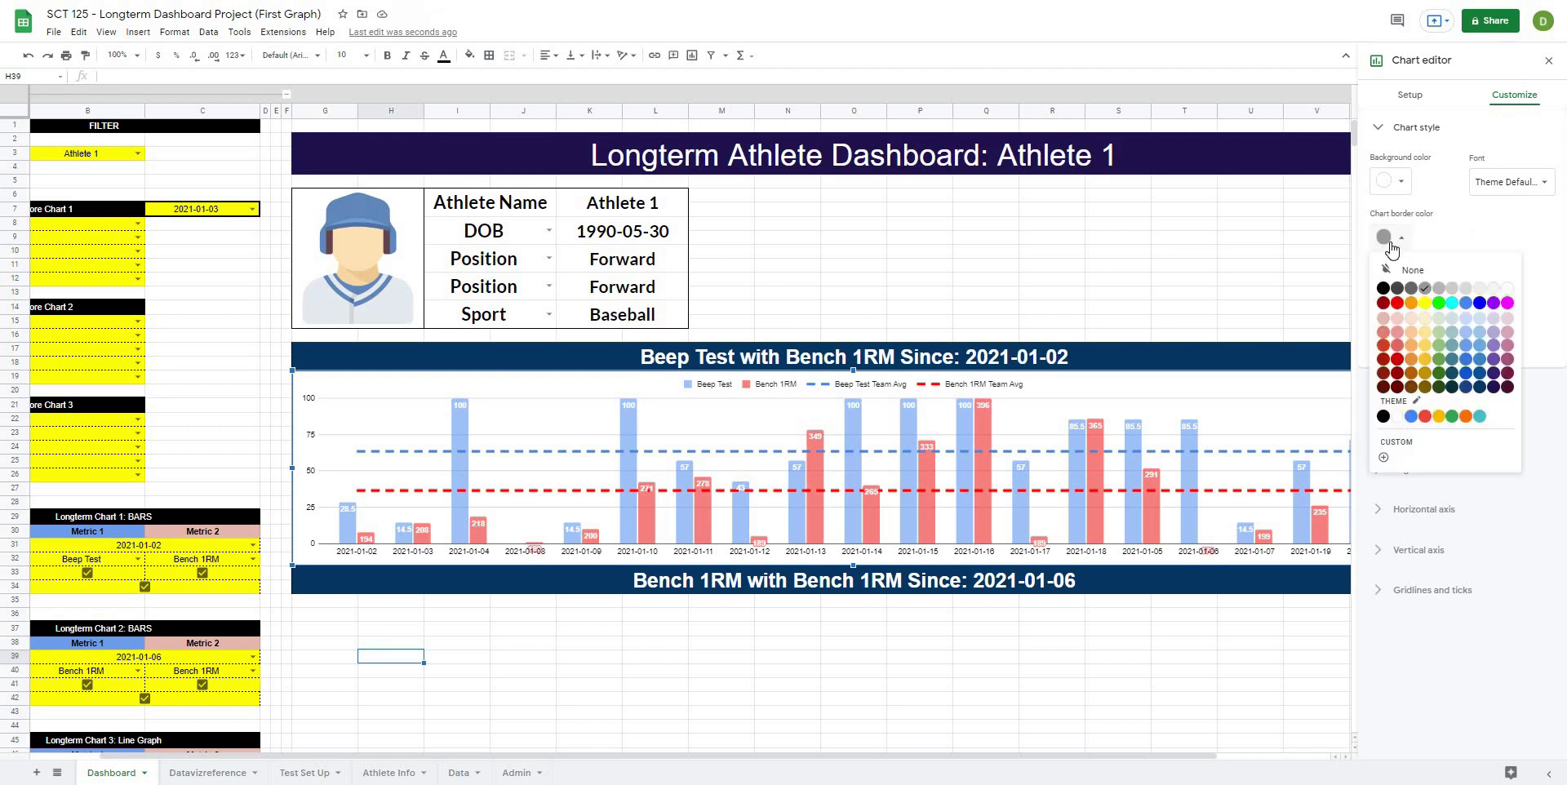
click(1389, 271)
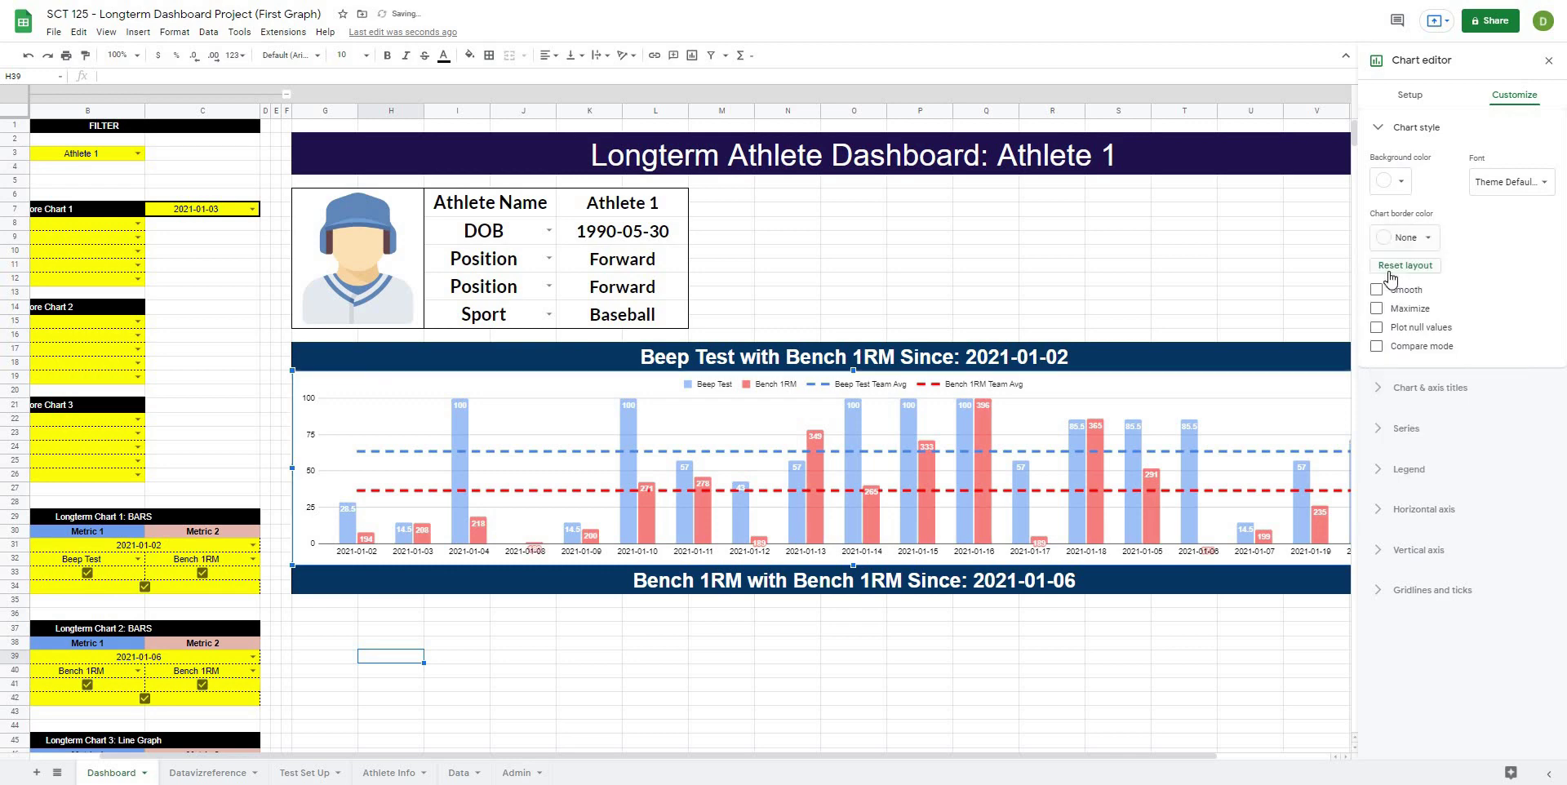
click(844, 633)
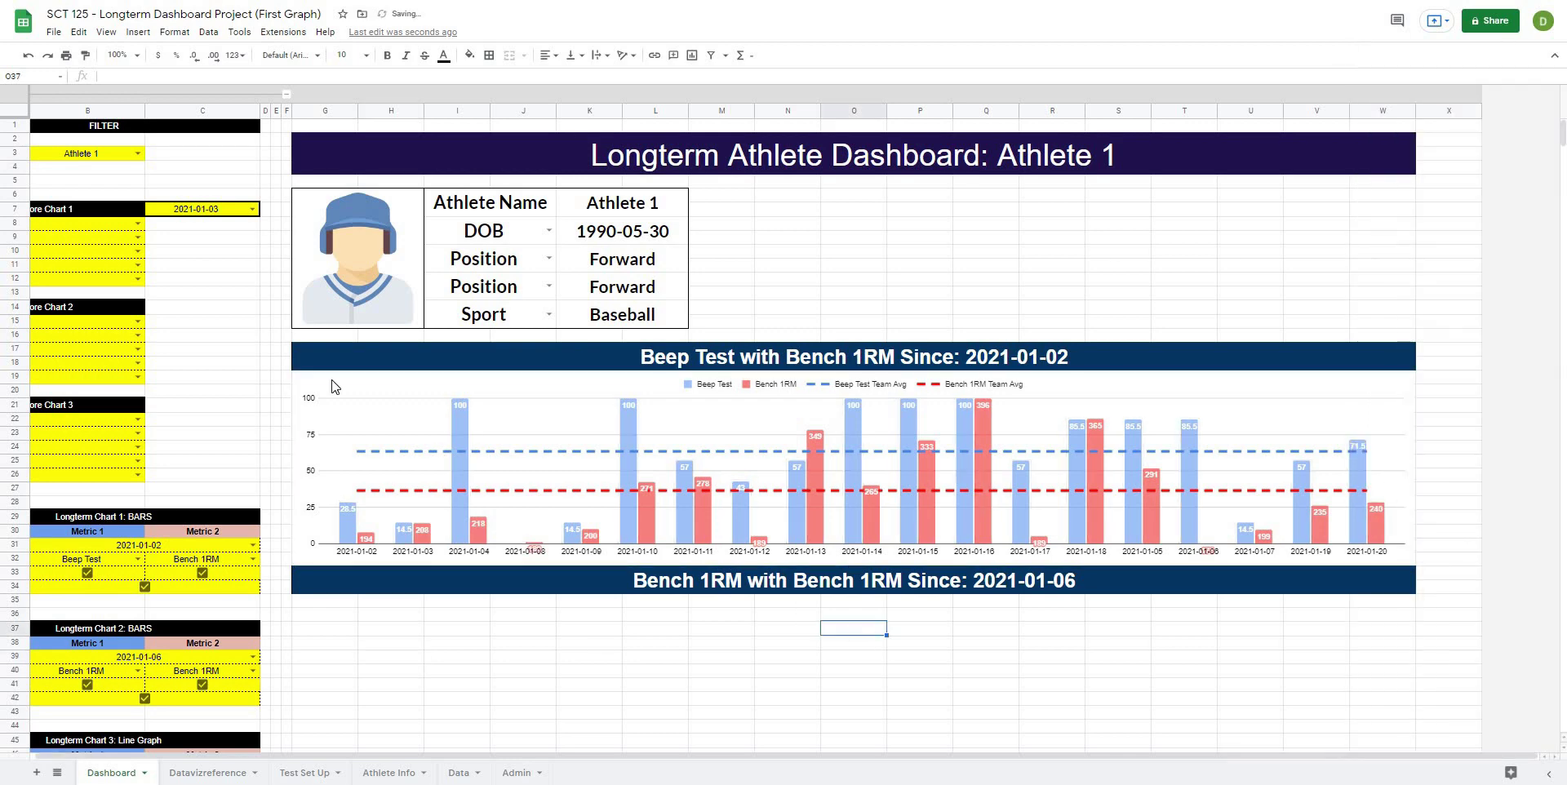
Step: Widen the chart slightly so that its right edge lines up with the title bar above it
click(397, 394)
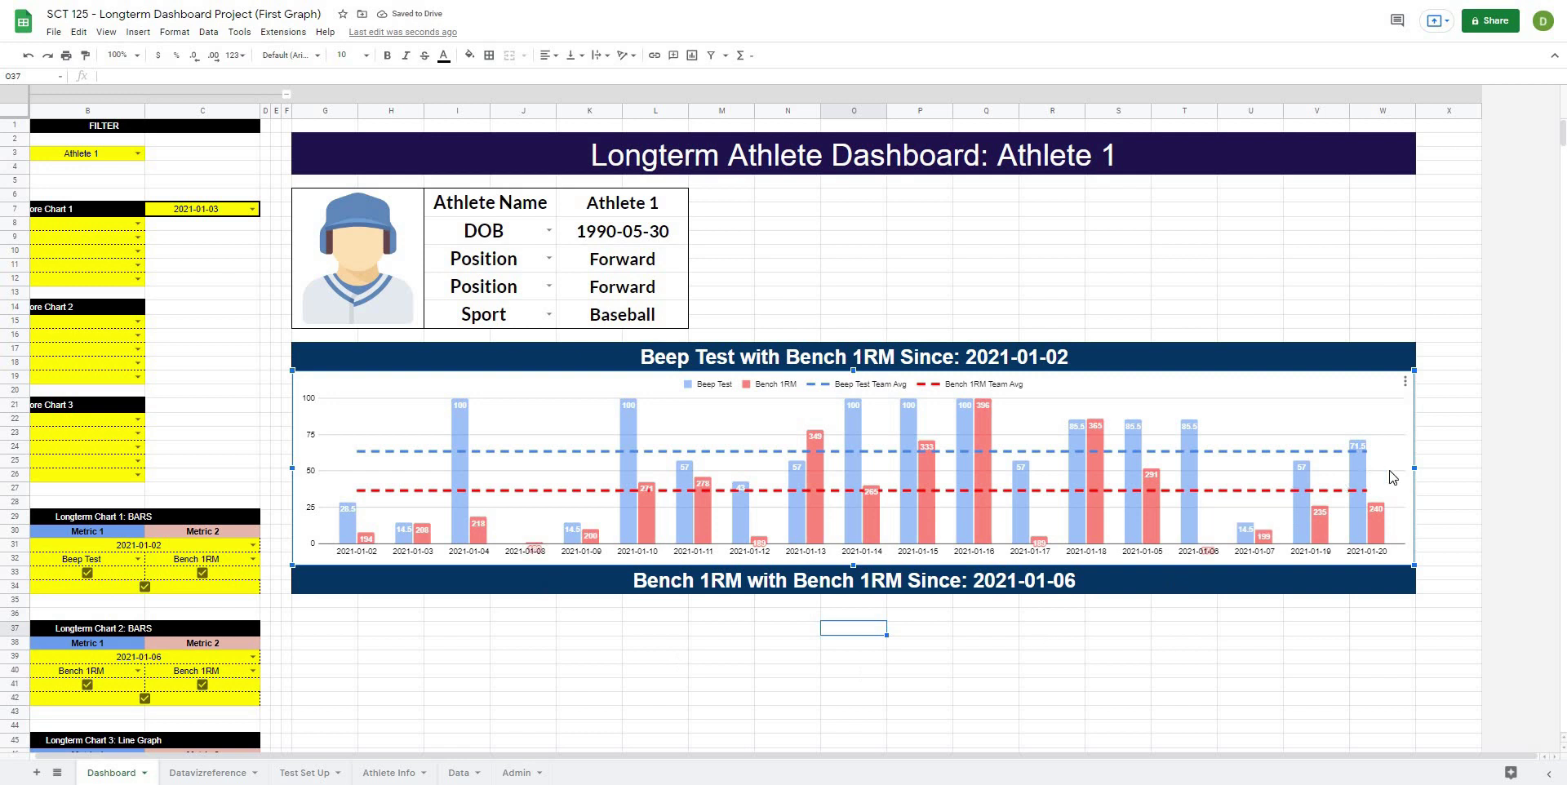
drag(1414, 469, 1417, 469)
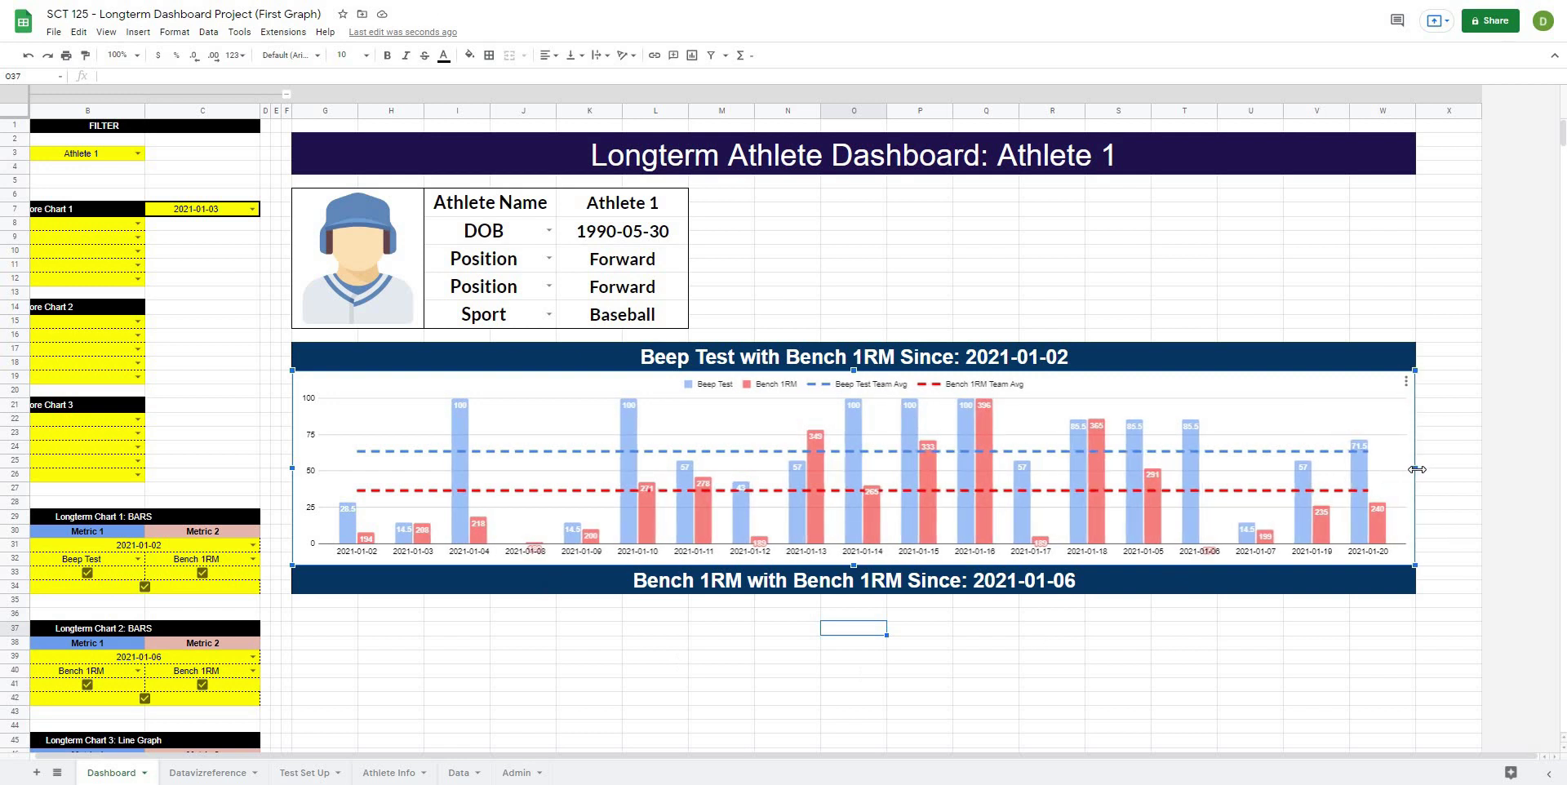
click(1249, 713)
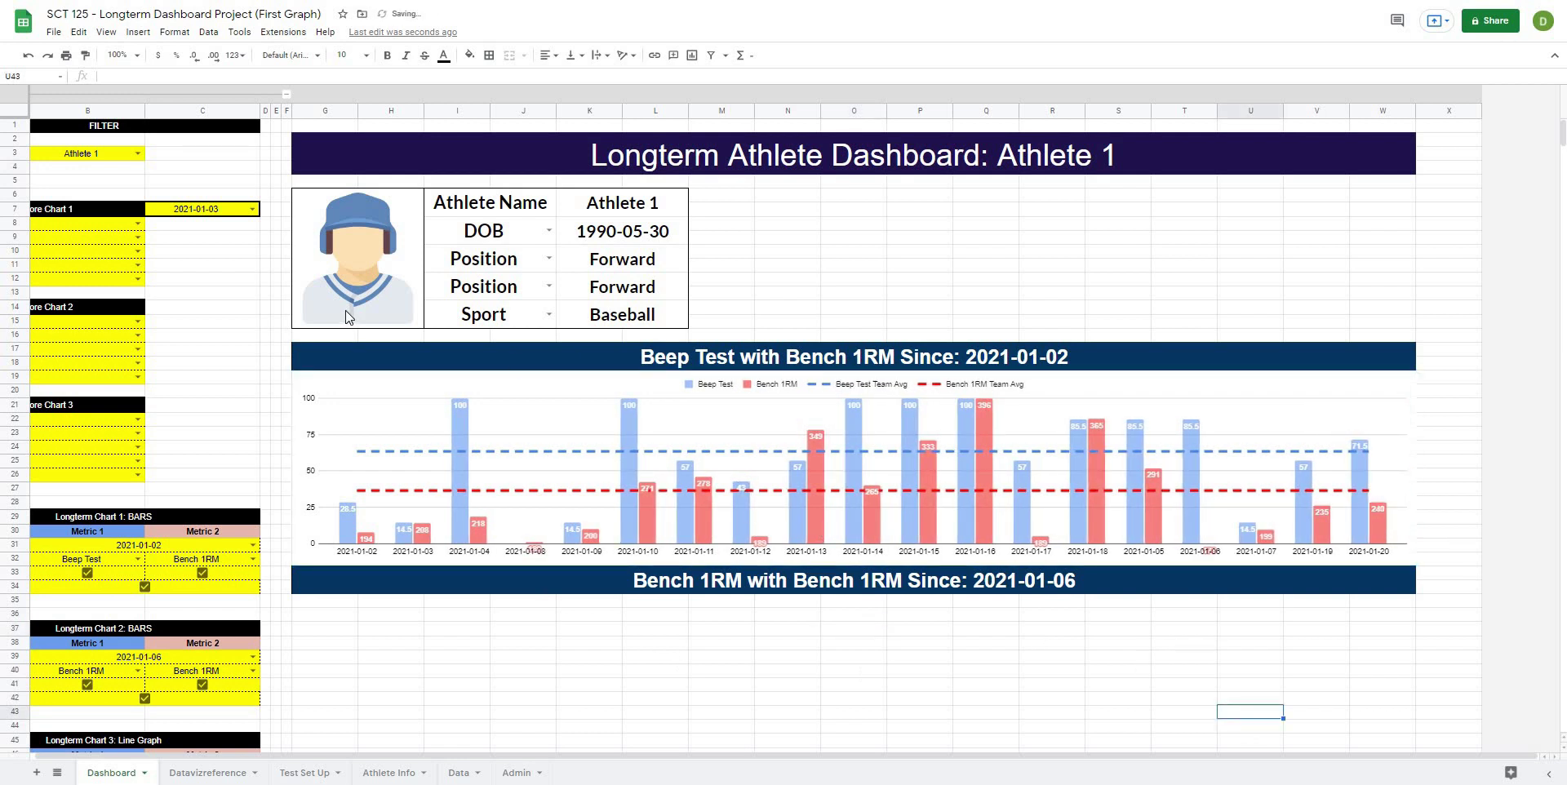
Step: Hide the gridlines on the Dashboard sheet and look over the sheet's charts area
click(111, 33)
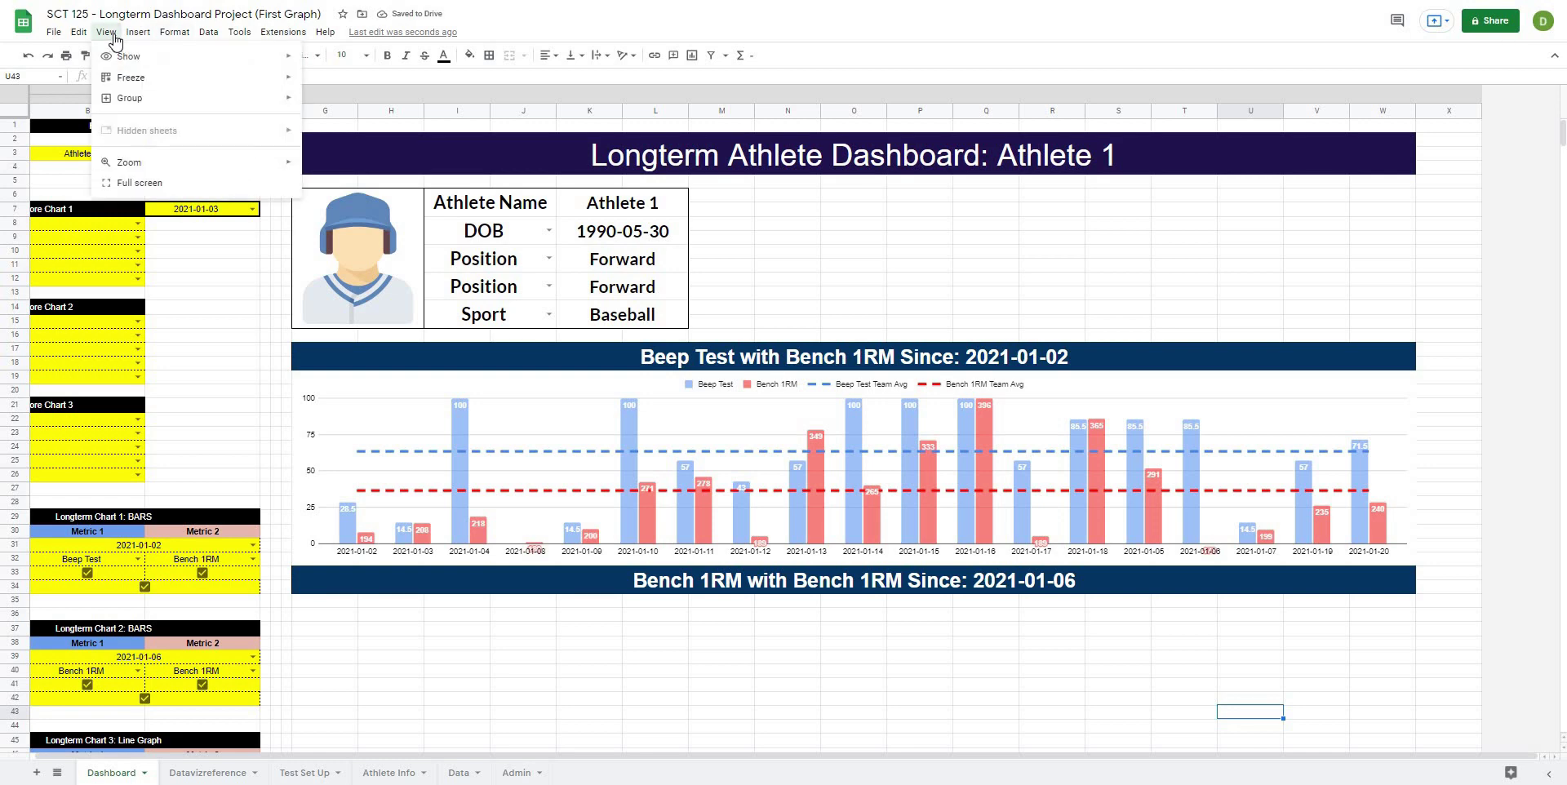
mouse_move(114, 56)
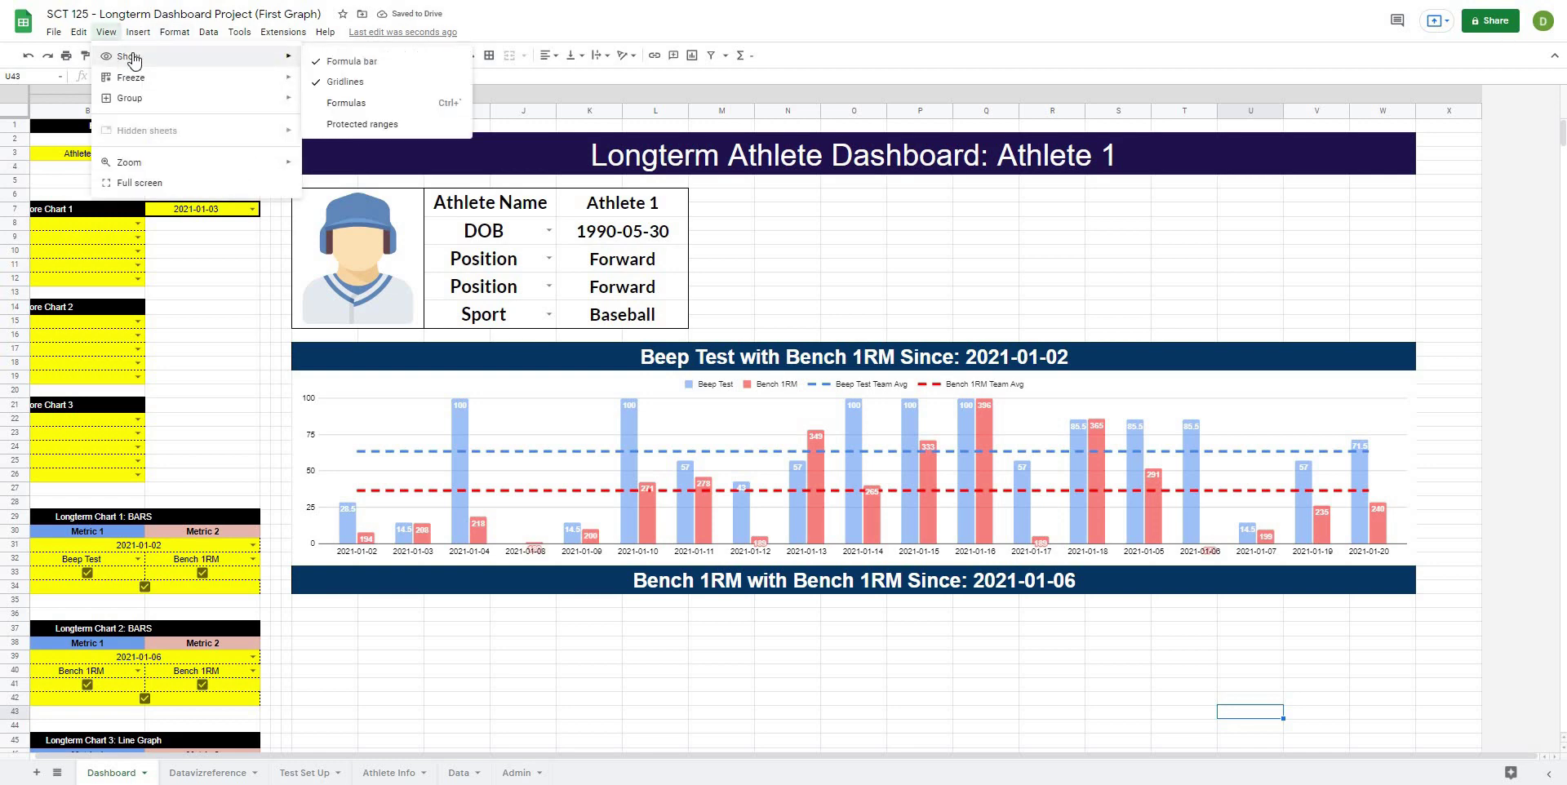
click(356, 82)
click(524, 657)
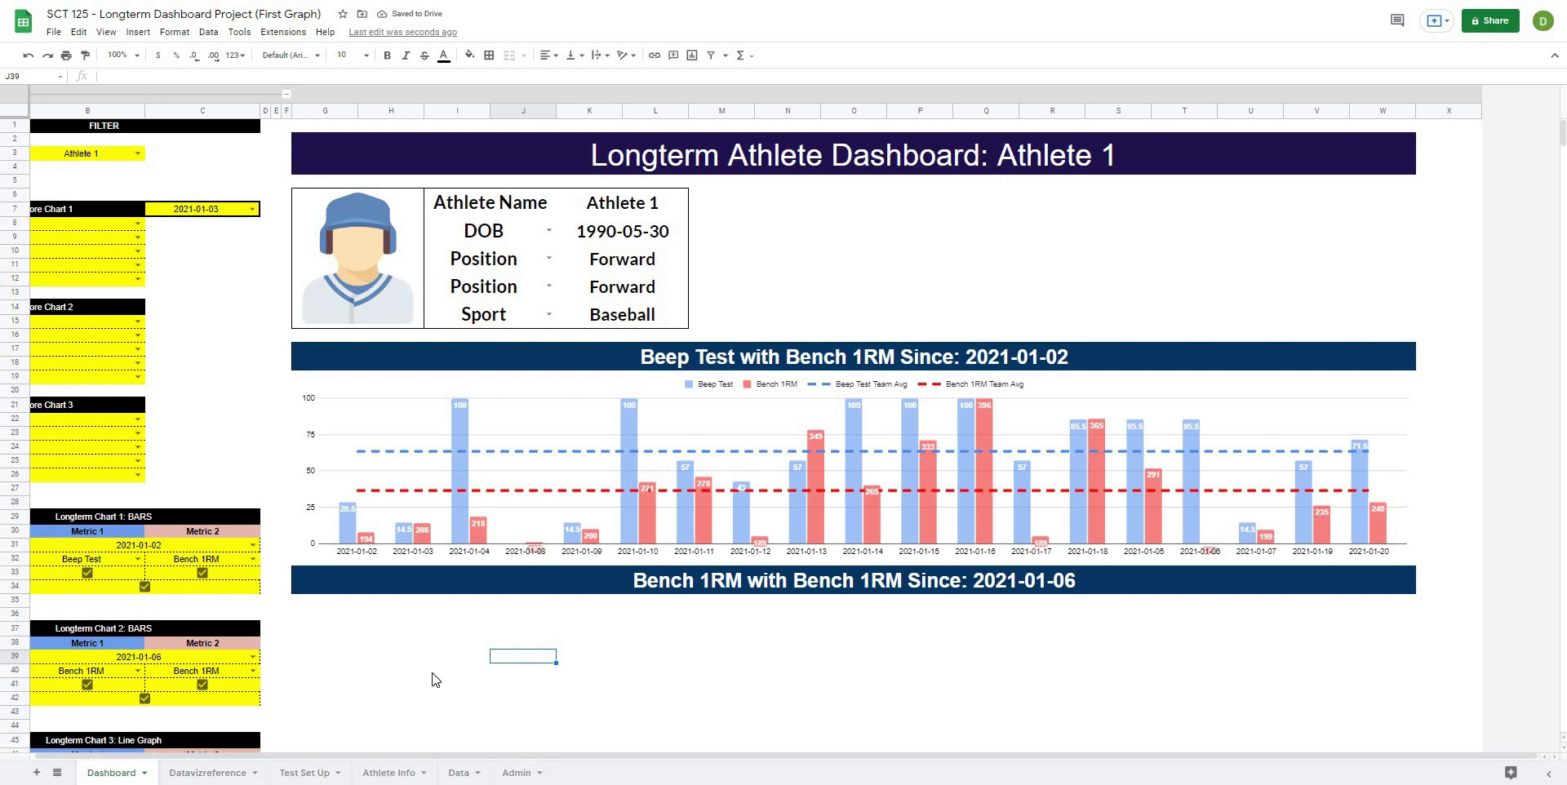
click(374, 631)
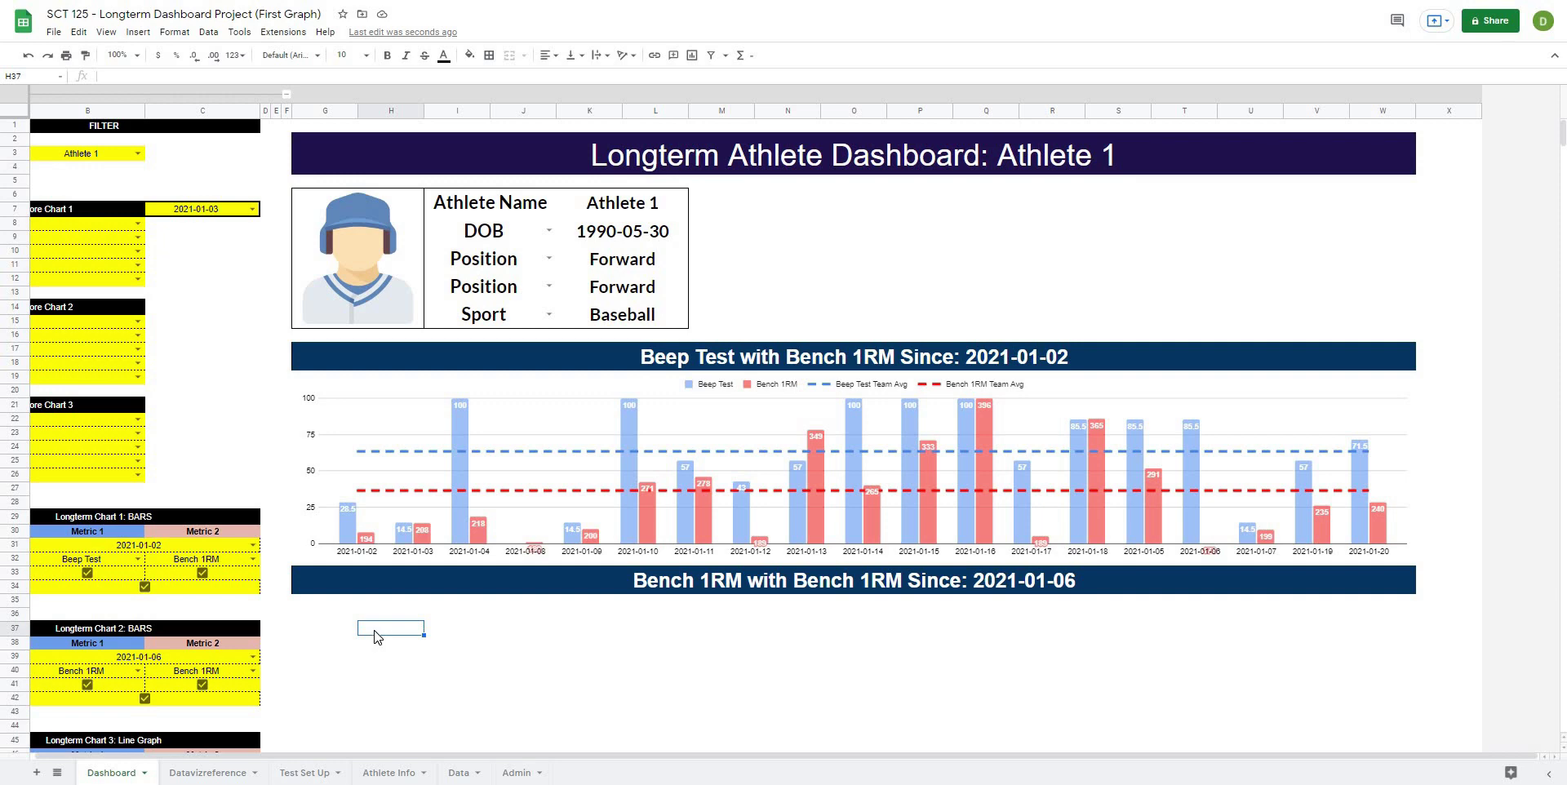
scroll(376, 637, down, 6)
scroll(377, 634, up, 6)
Step: Turn on Maximize in the Chart Style settings of the Beep Test with Bench 1RM chart
click(388, 395)
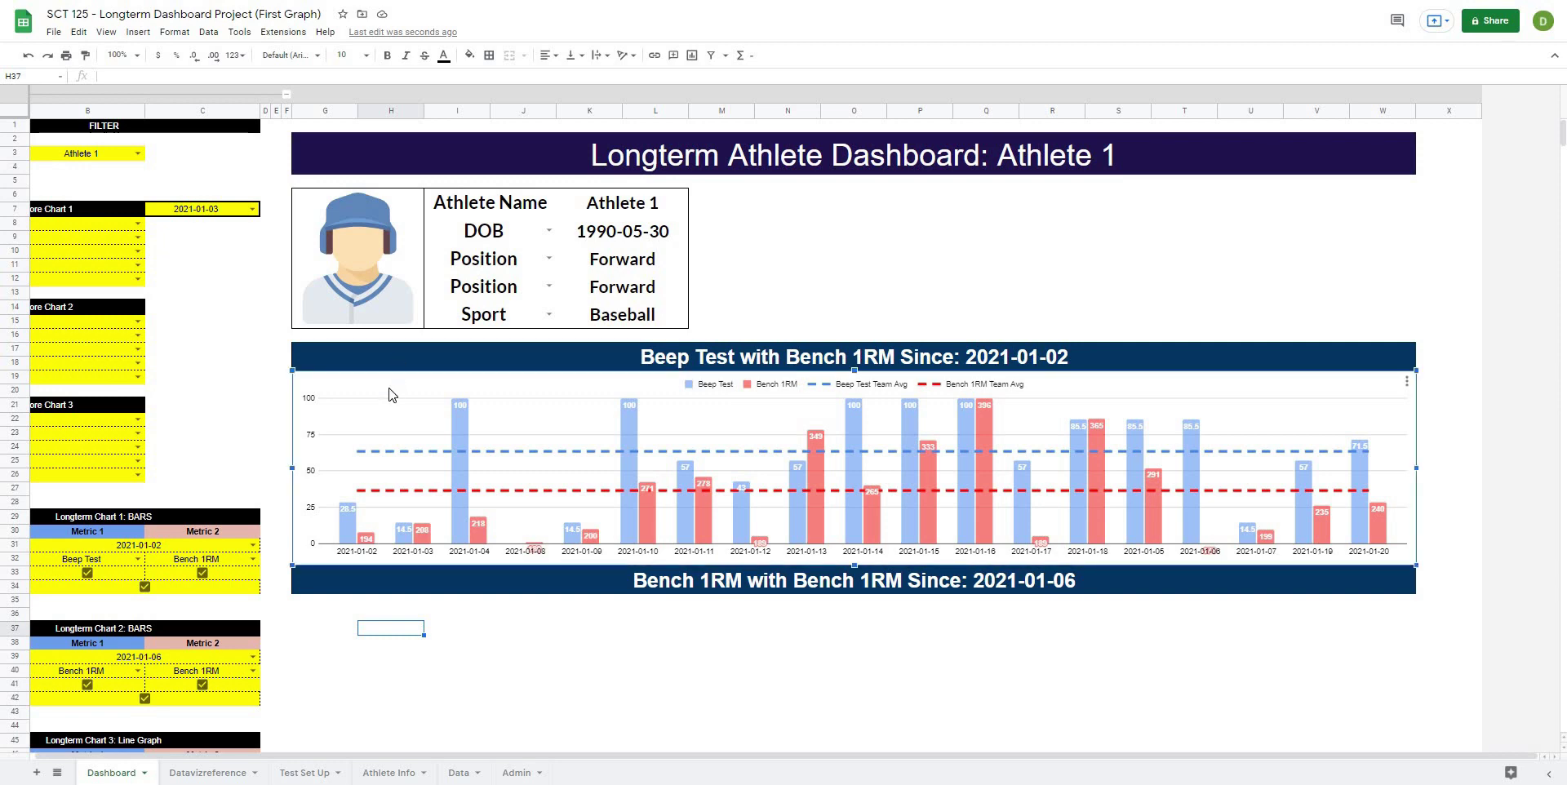
double_click(389, 395)
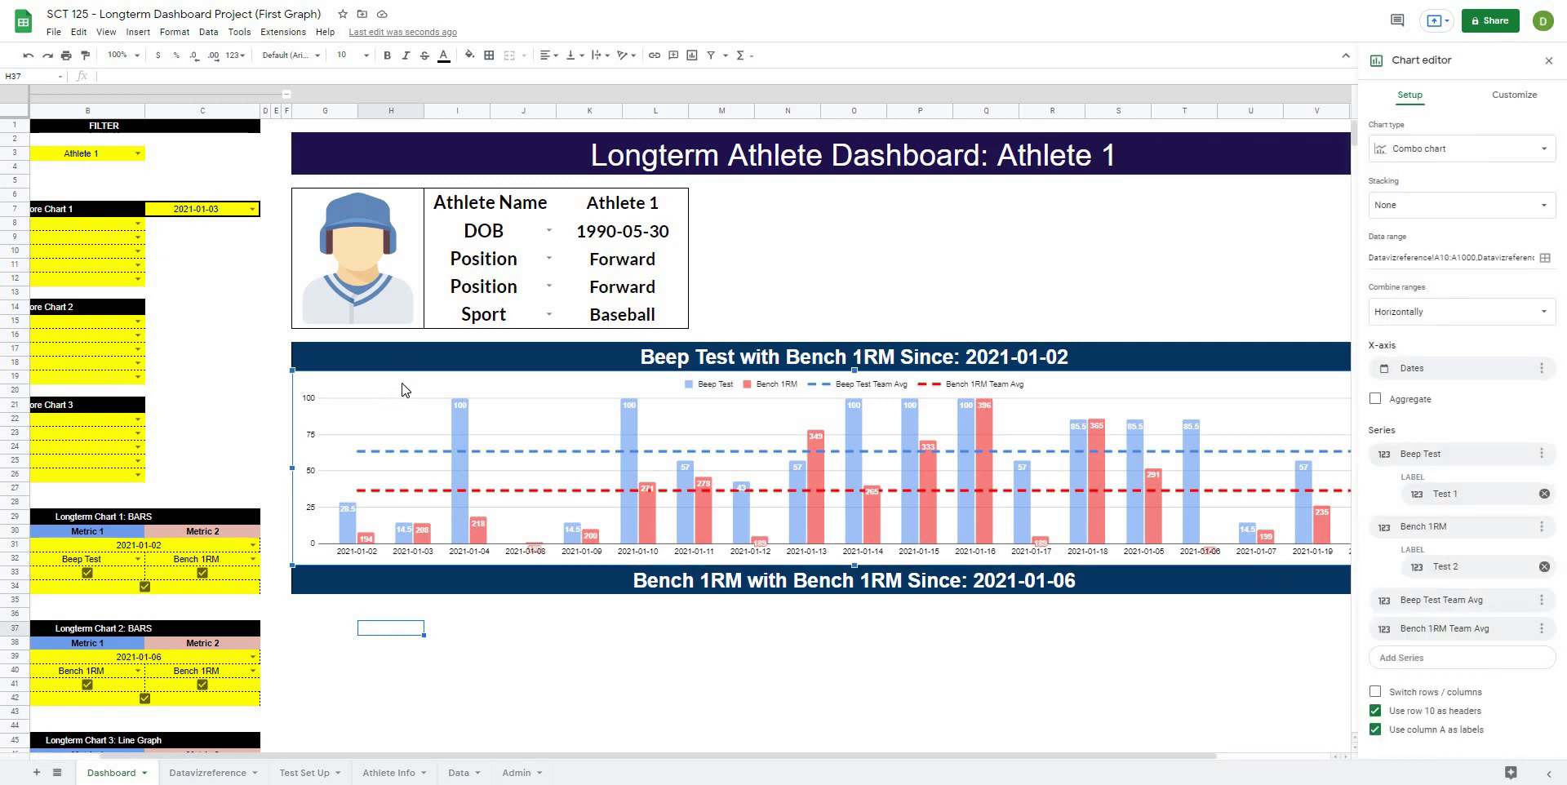
click(1498, 98)
click(1413, 127)
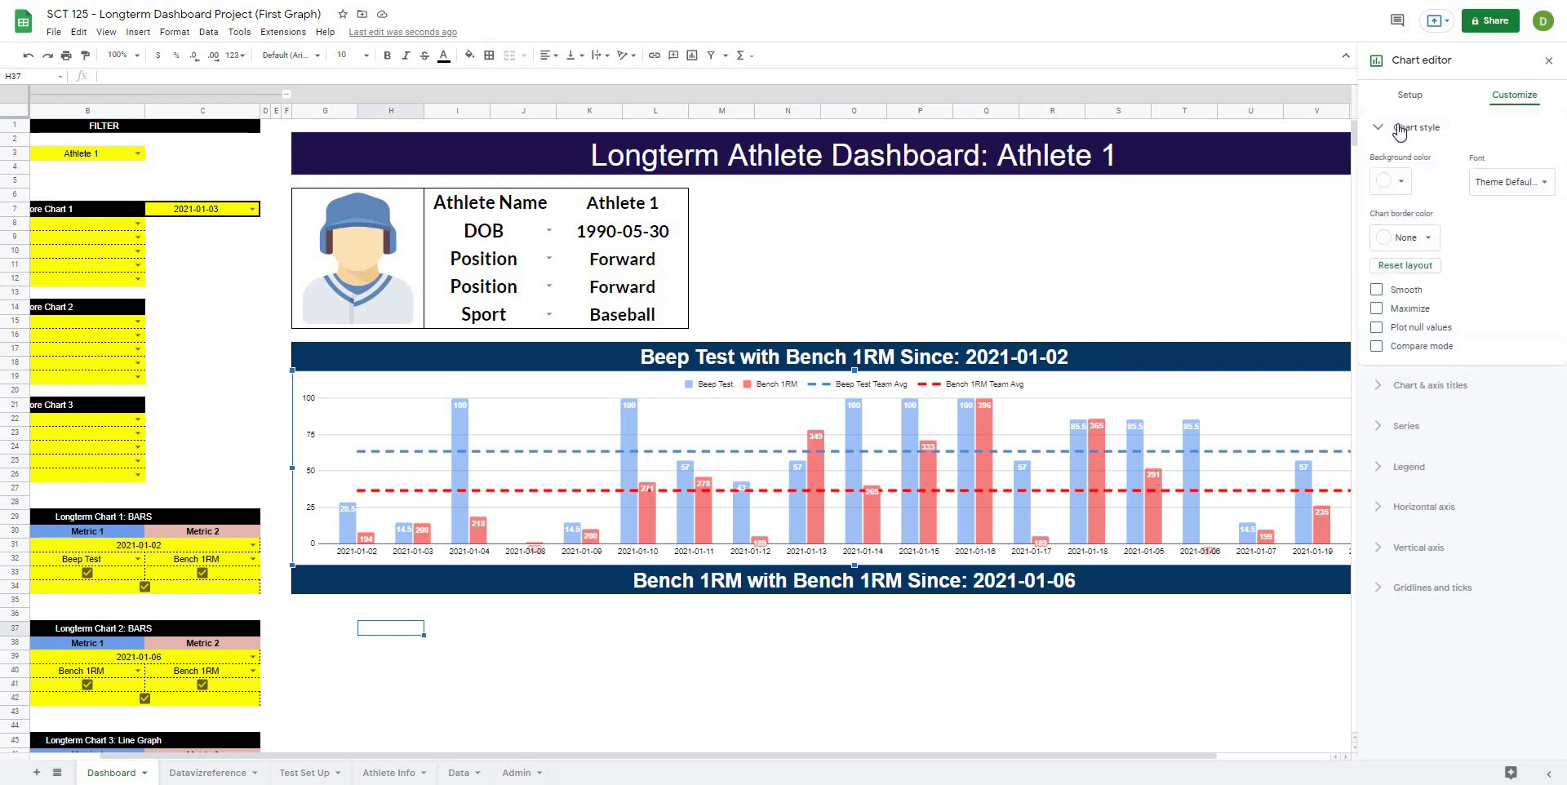
click(1382, 311)
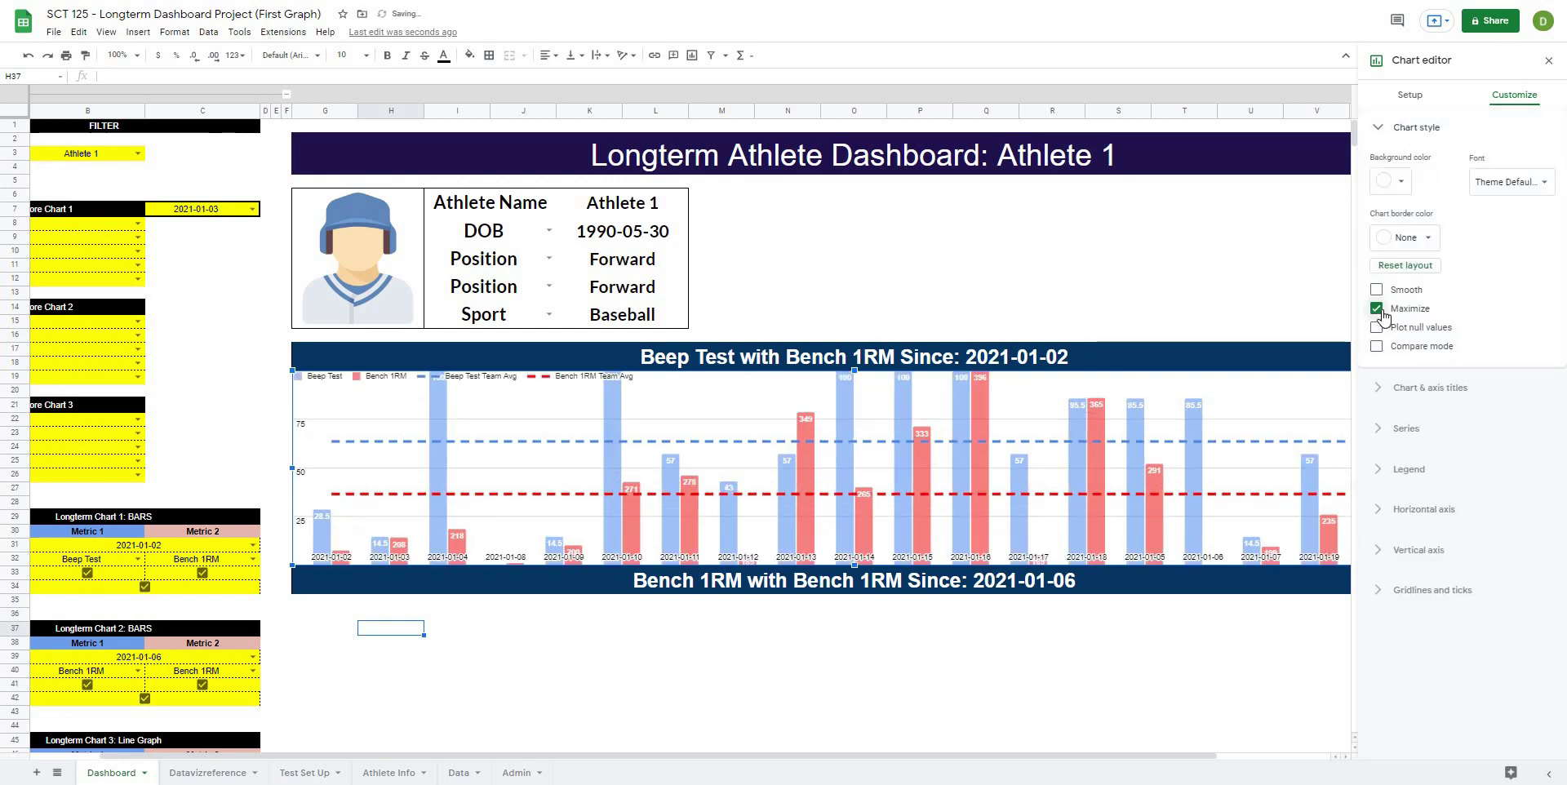
click(988, 713)
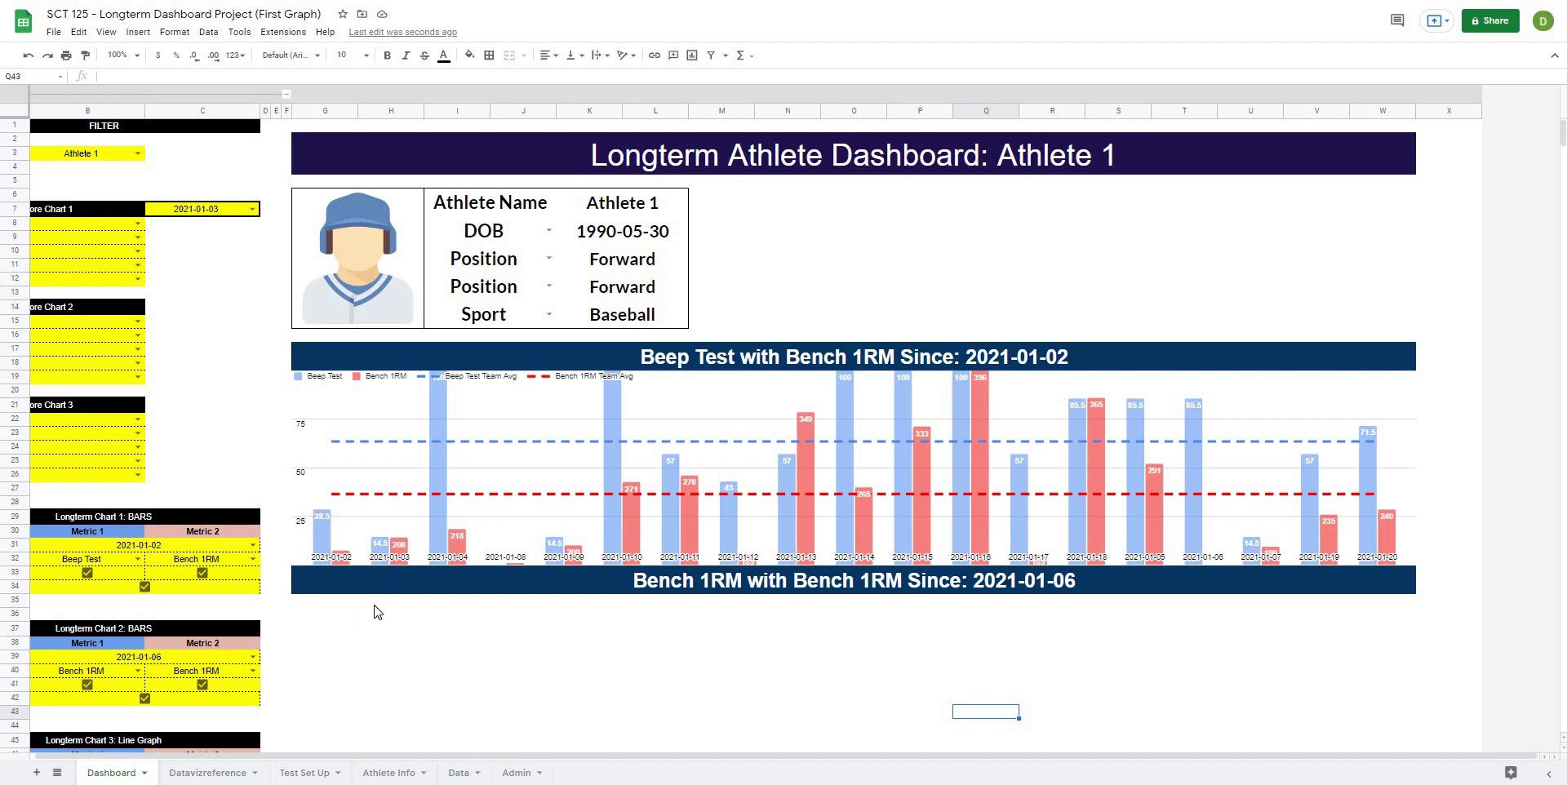
Step: Try the Inside legend position on the Beep Test with Bench 1RM chart, and return it to Auto
click(343, 381)
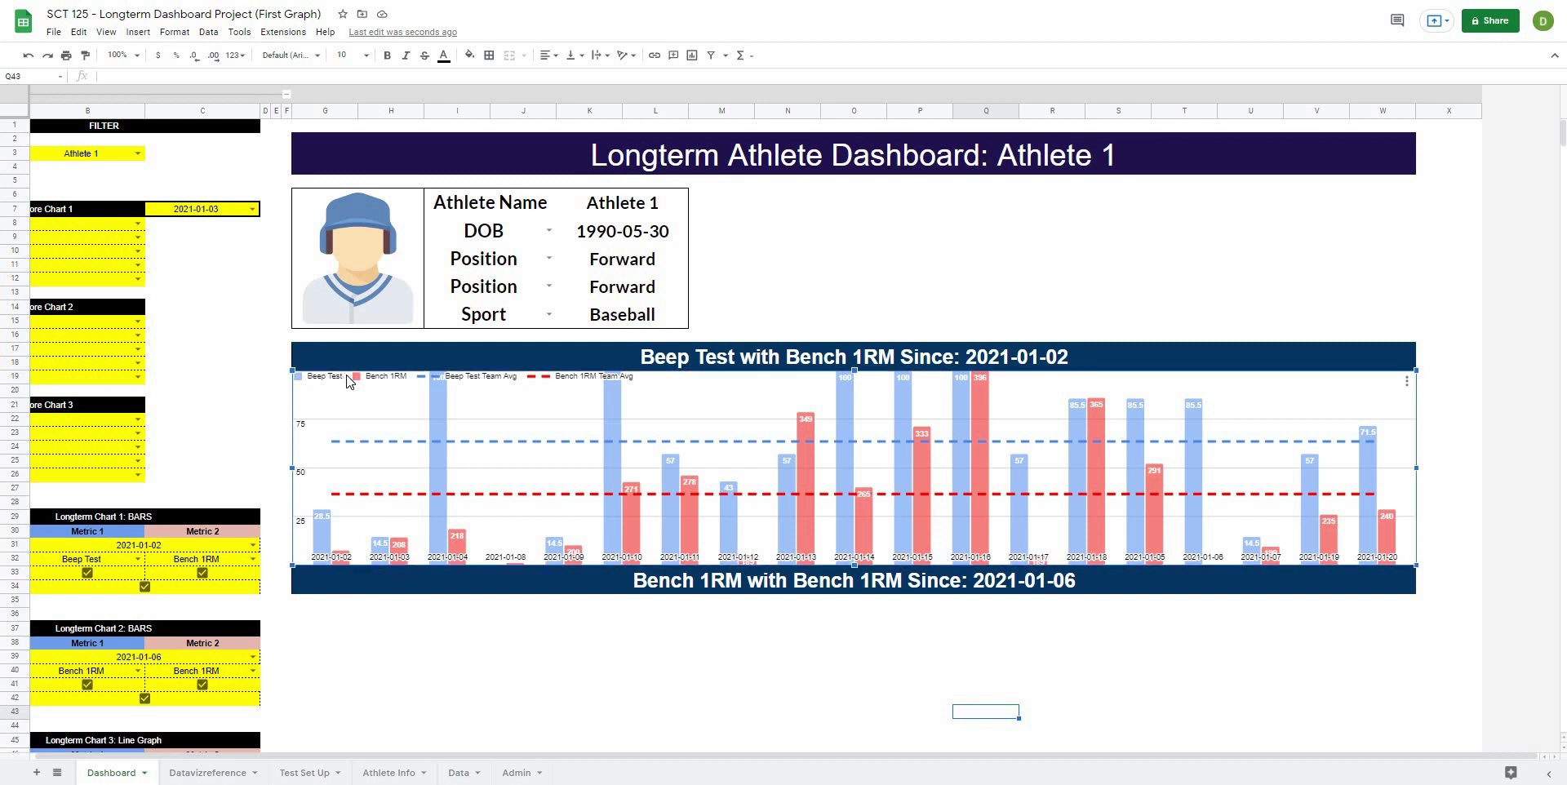
double_click(347, 382)
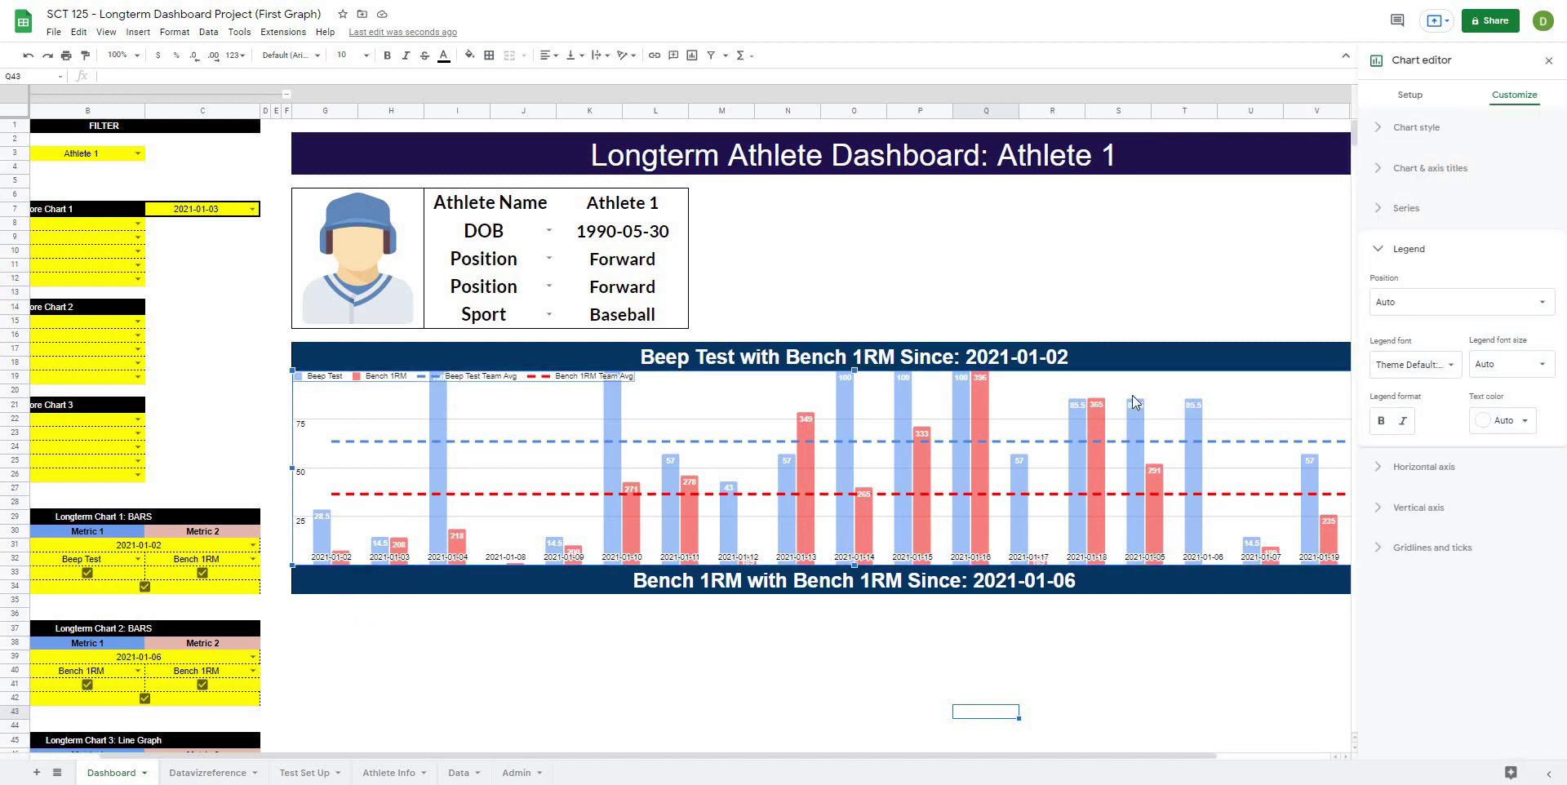
click(1454, 303)
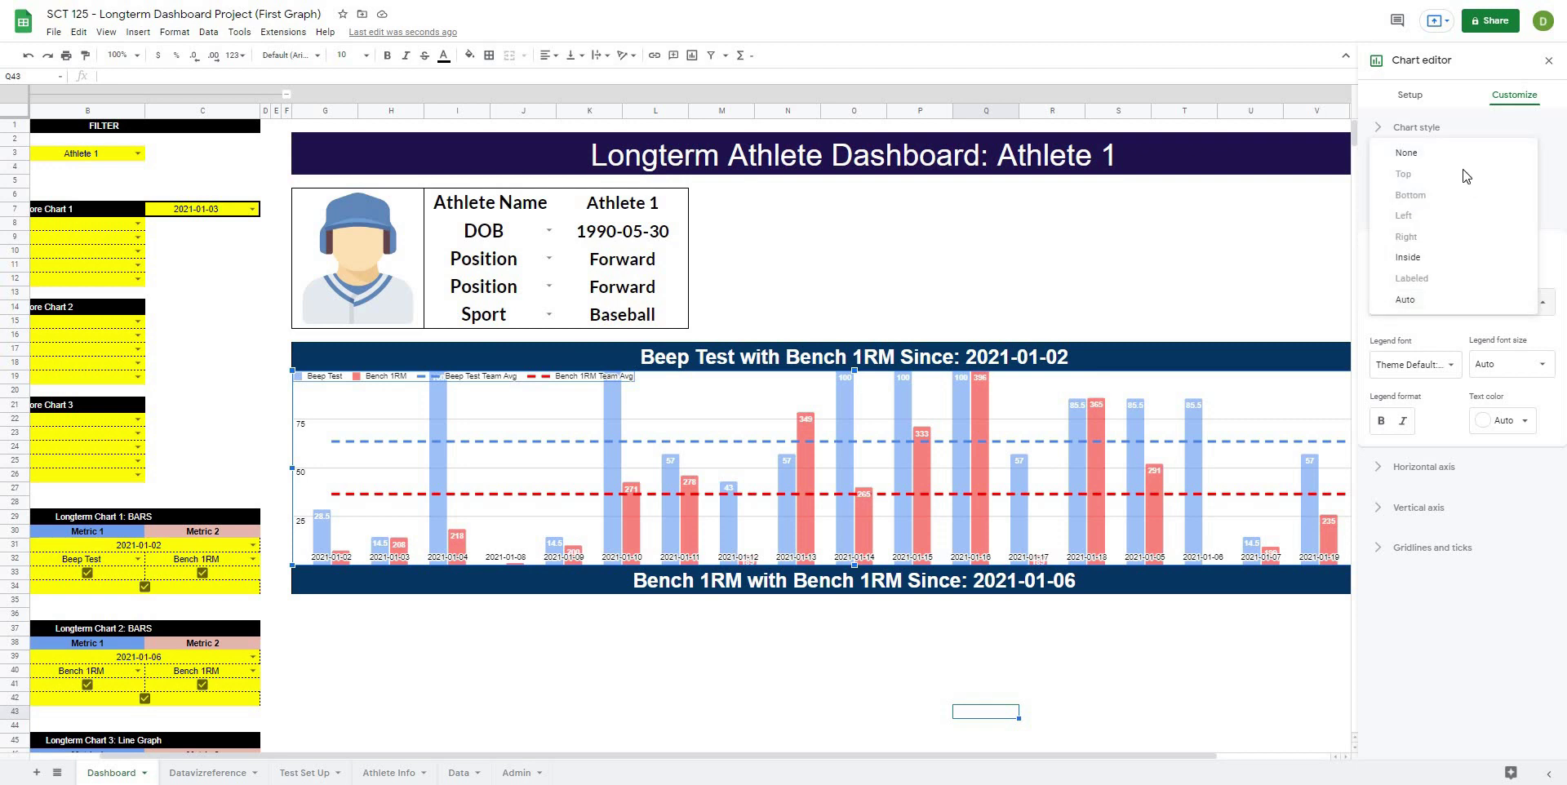
click(1434, 261)
click(1441, 310)
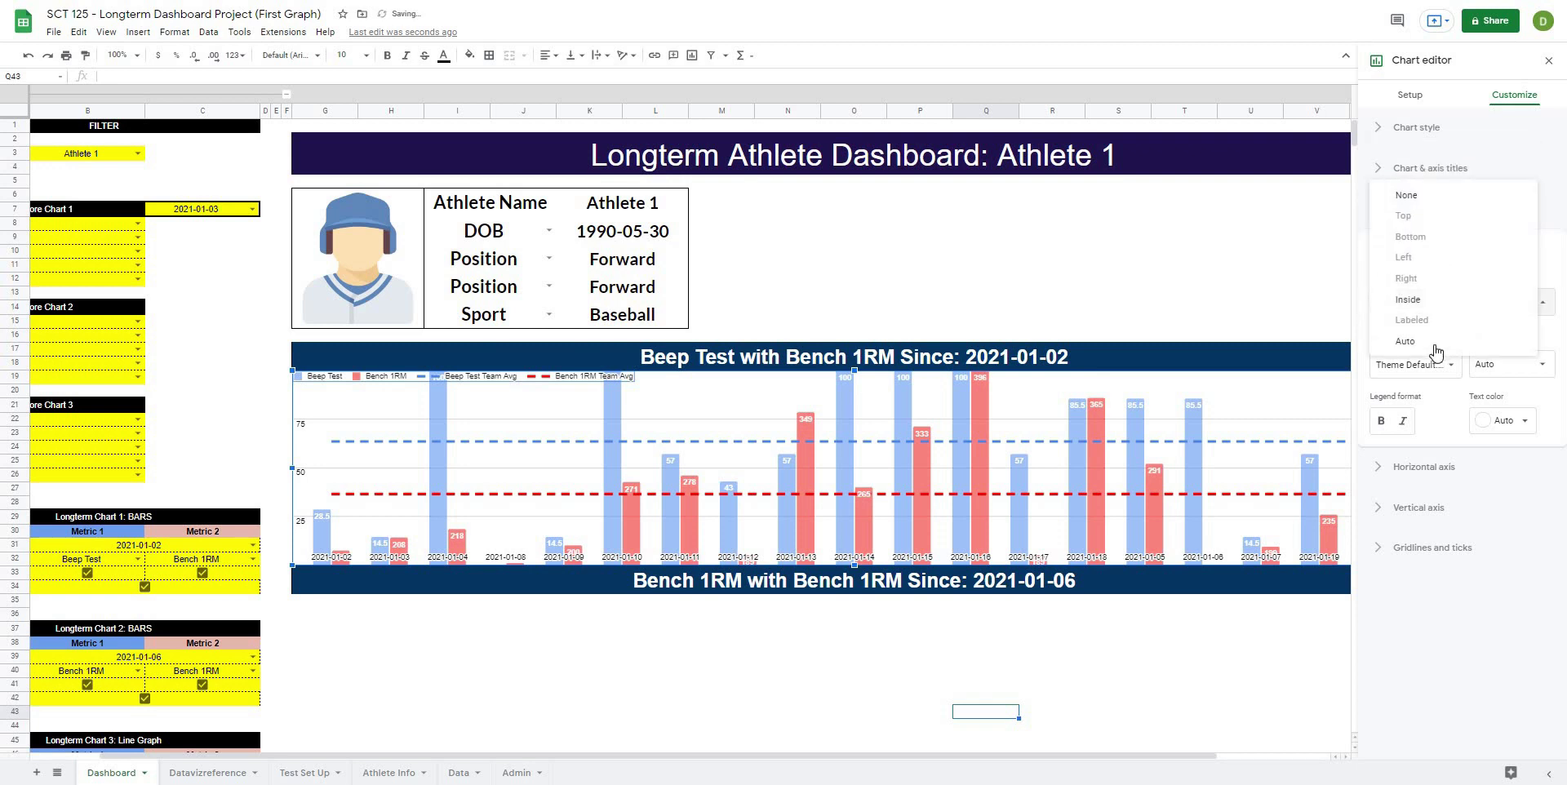
click(1435, 344)
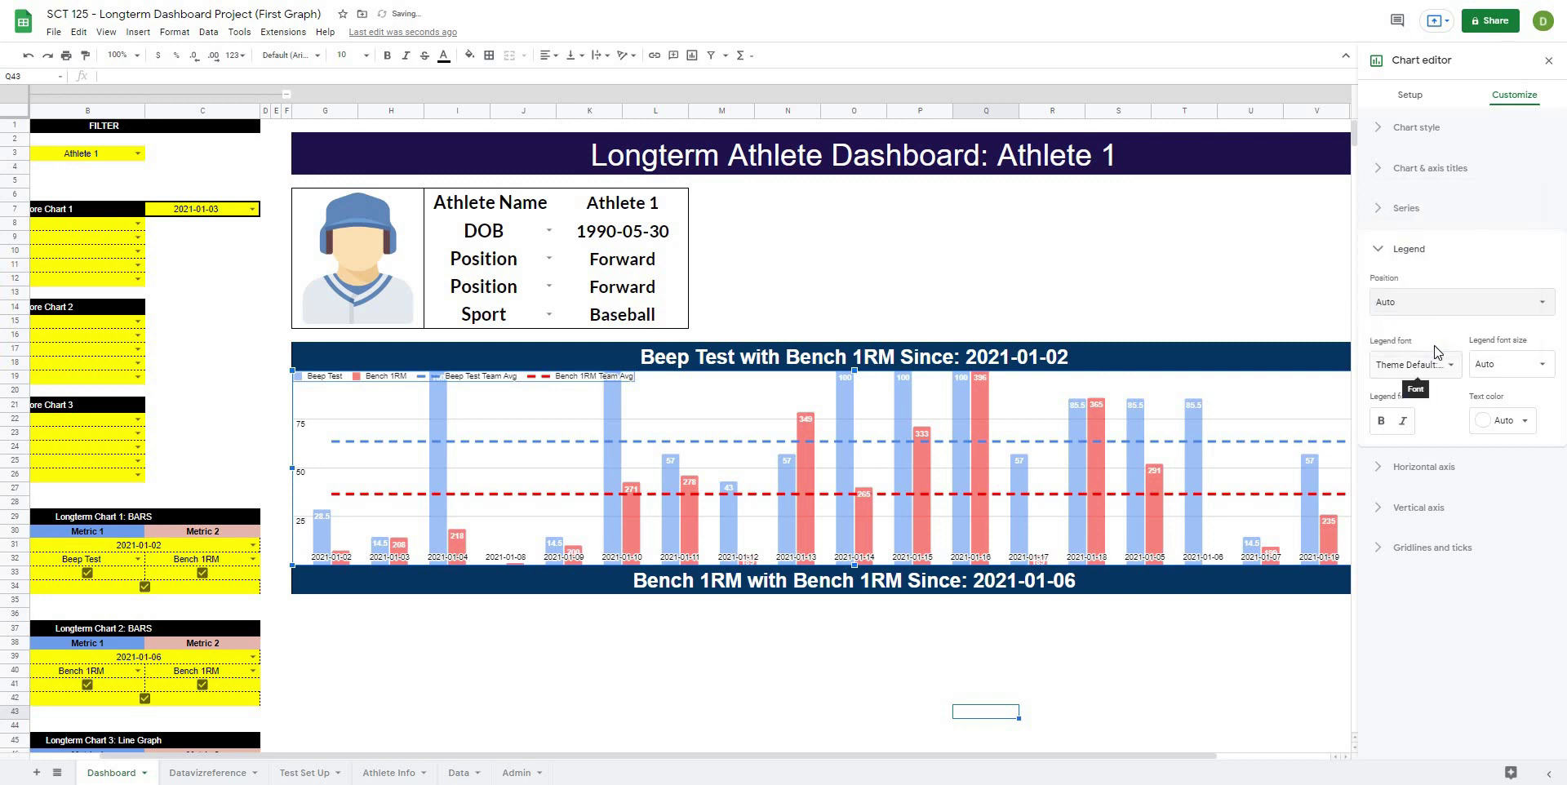
Step: Try a legend font size of 36, and return it to Auto
click(1539, 367)
click(1510, 592)
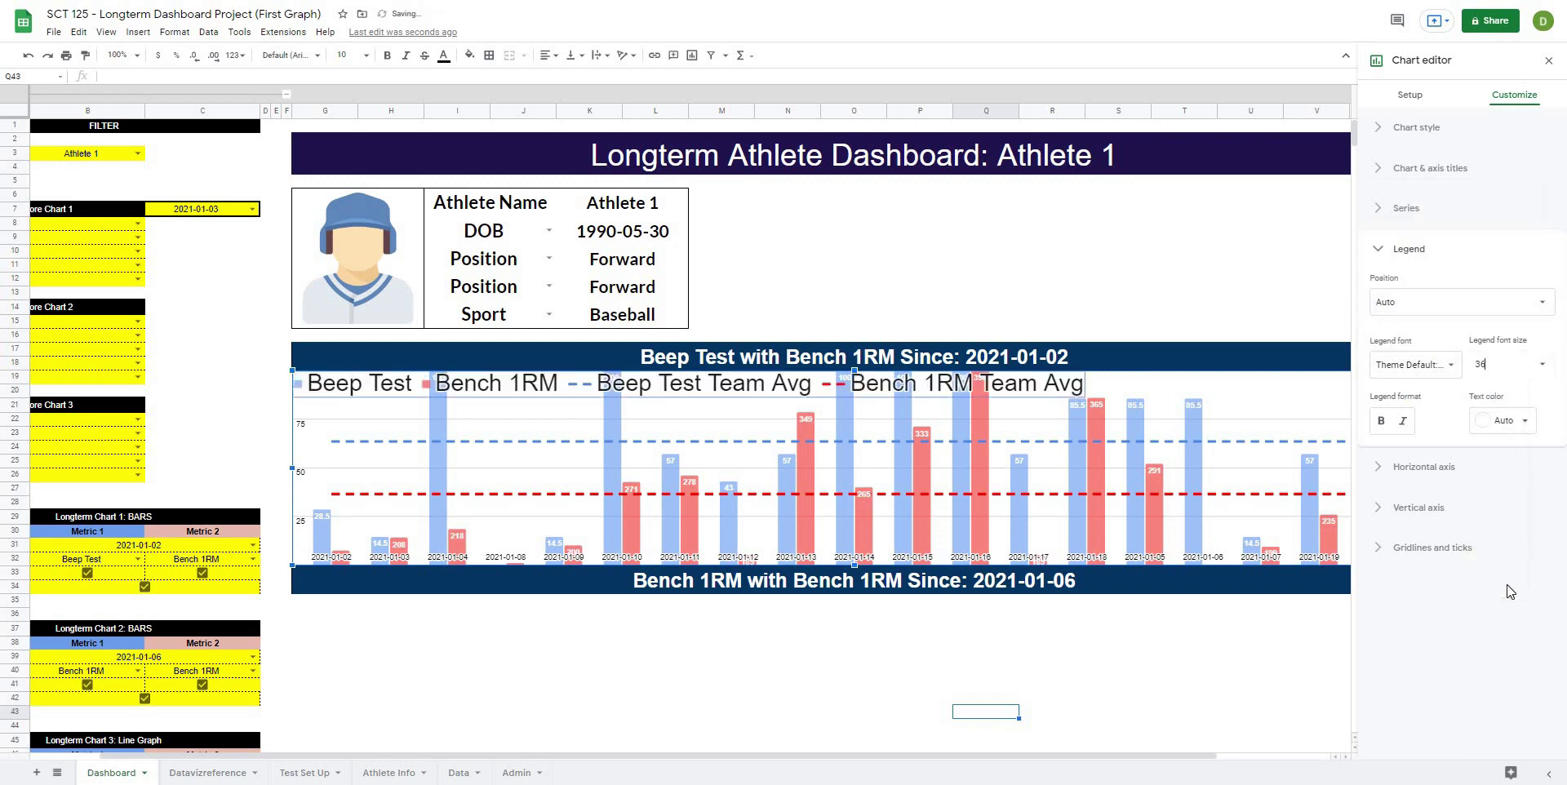
click(1500, 361)
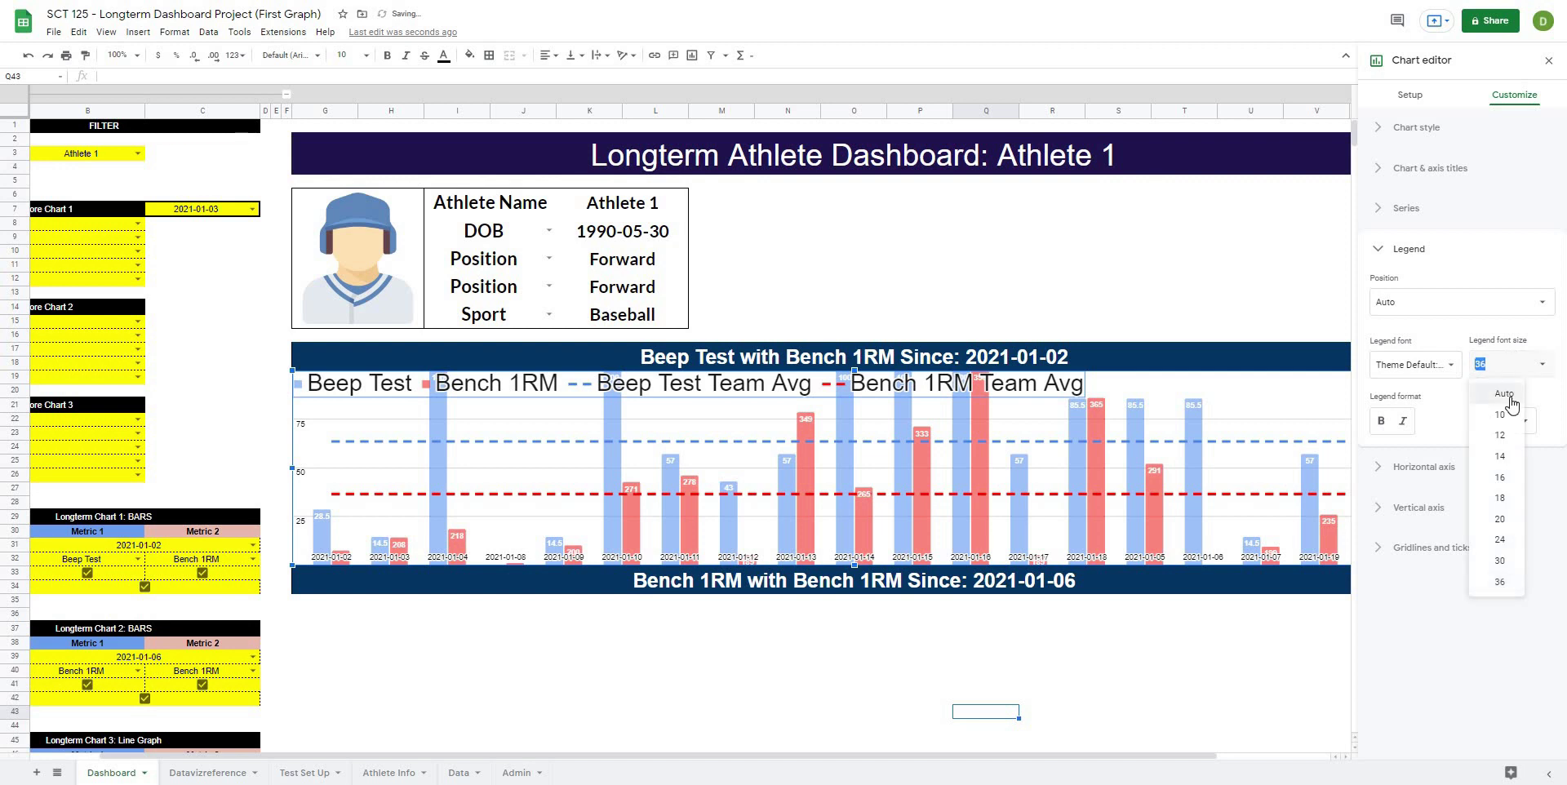
click(1510, 400)
Step: Try the chart's legend position as None, and set it to Inside
click(1445, 304)
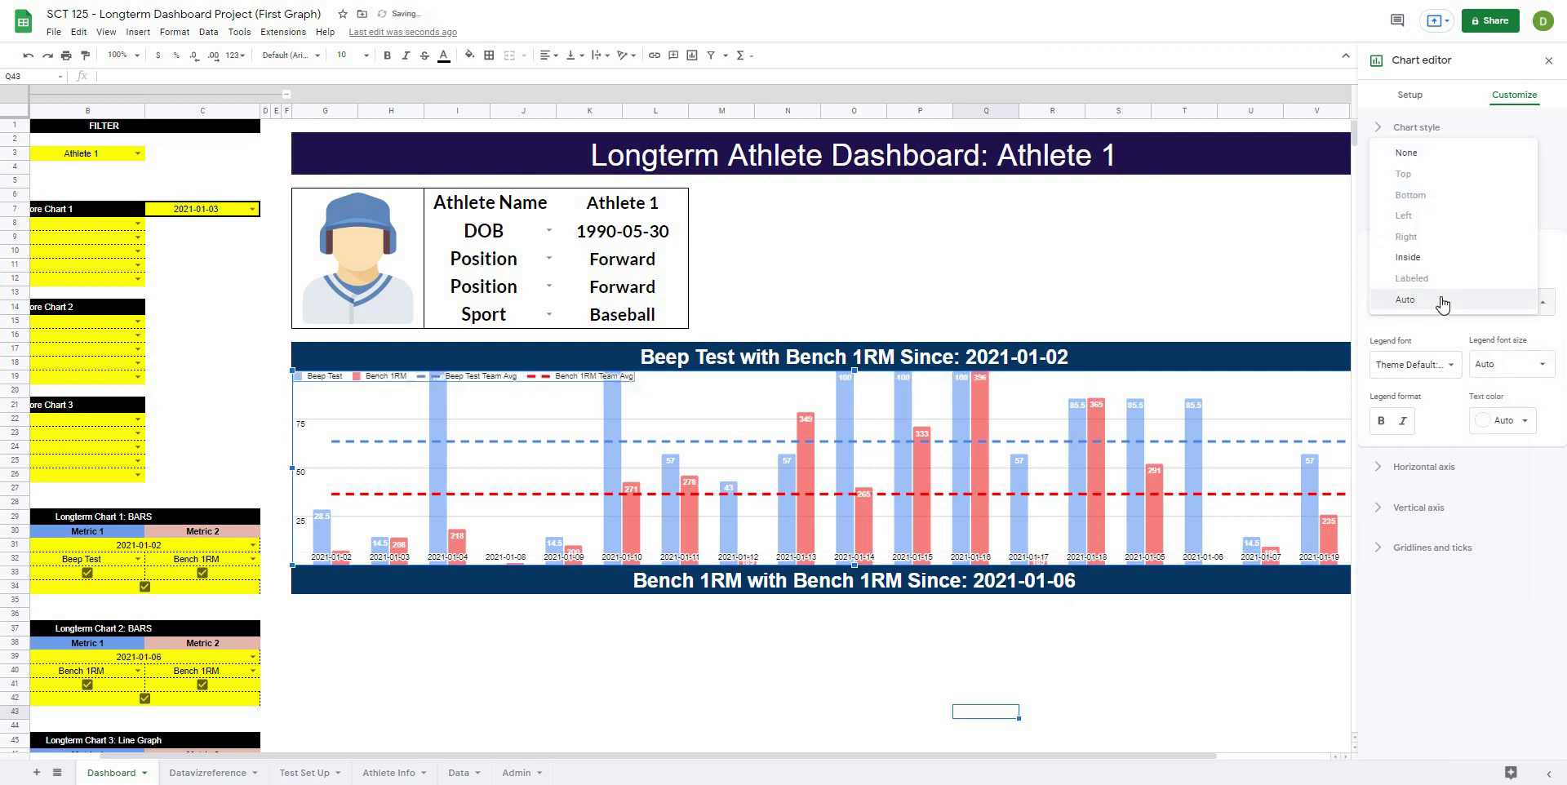
click(1407, 154)
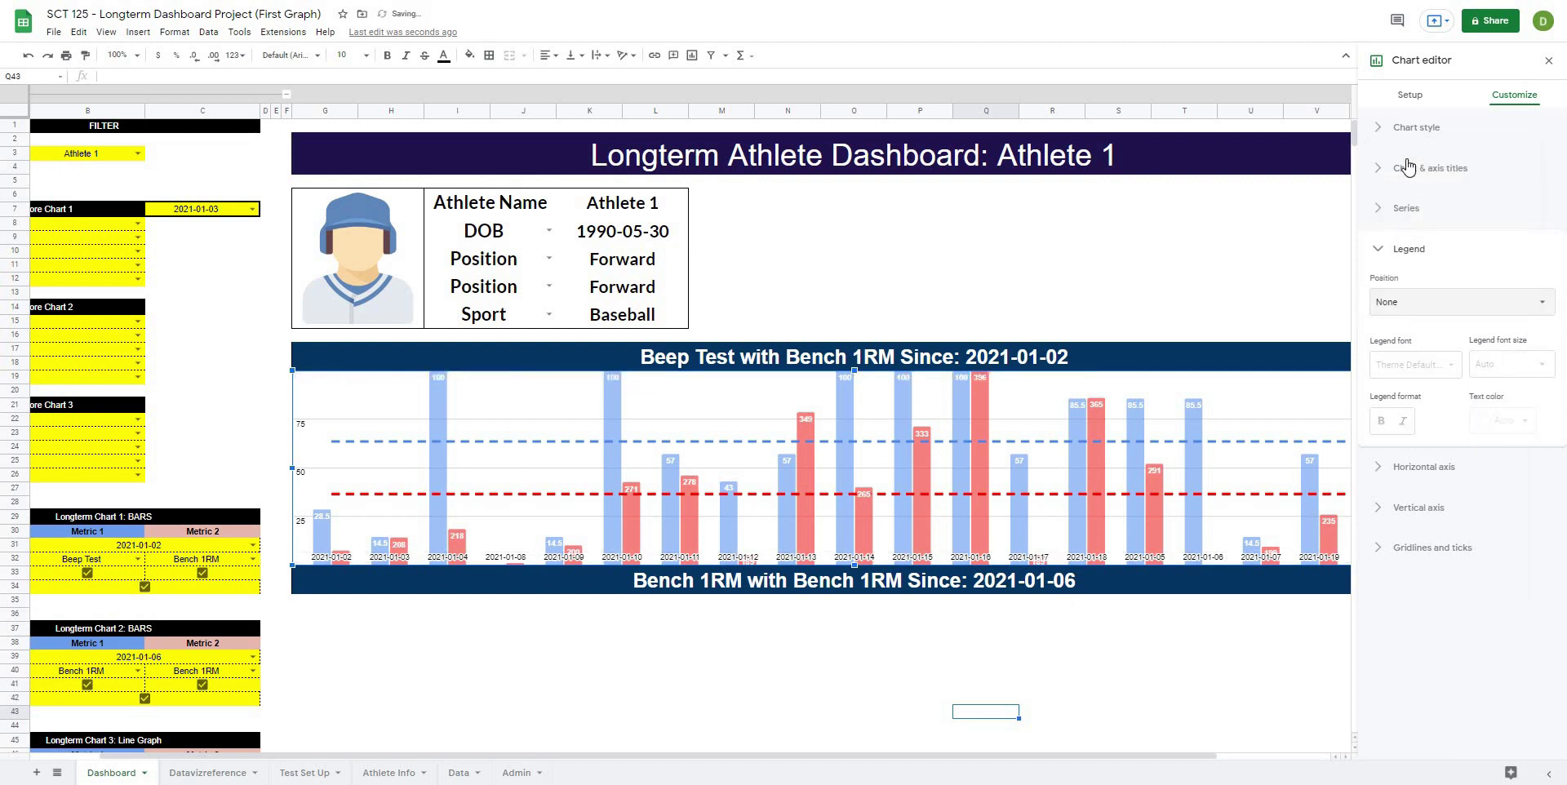
click(1465, 311)
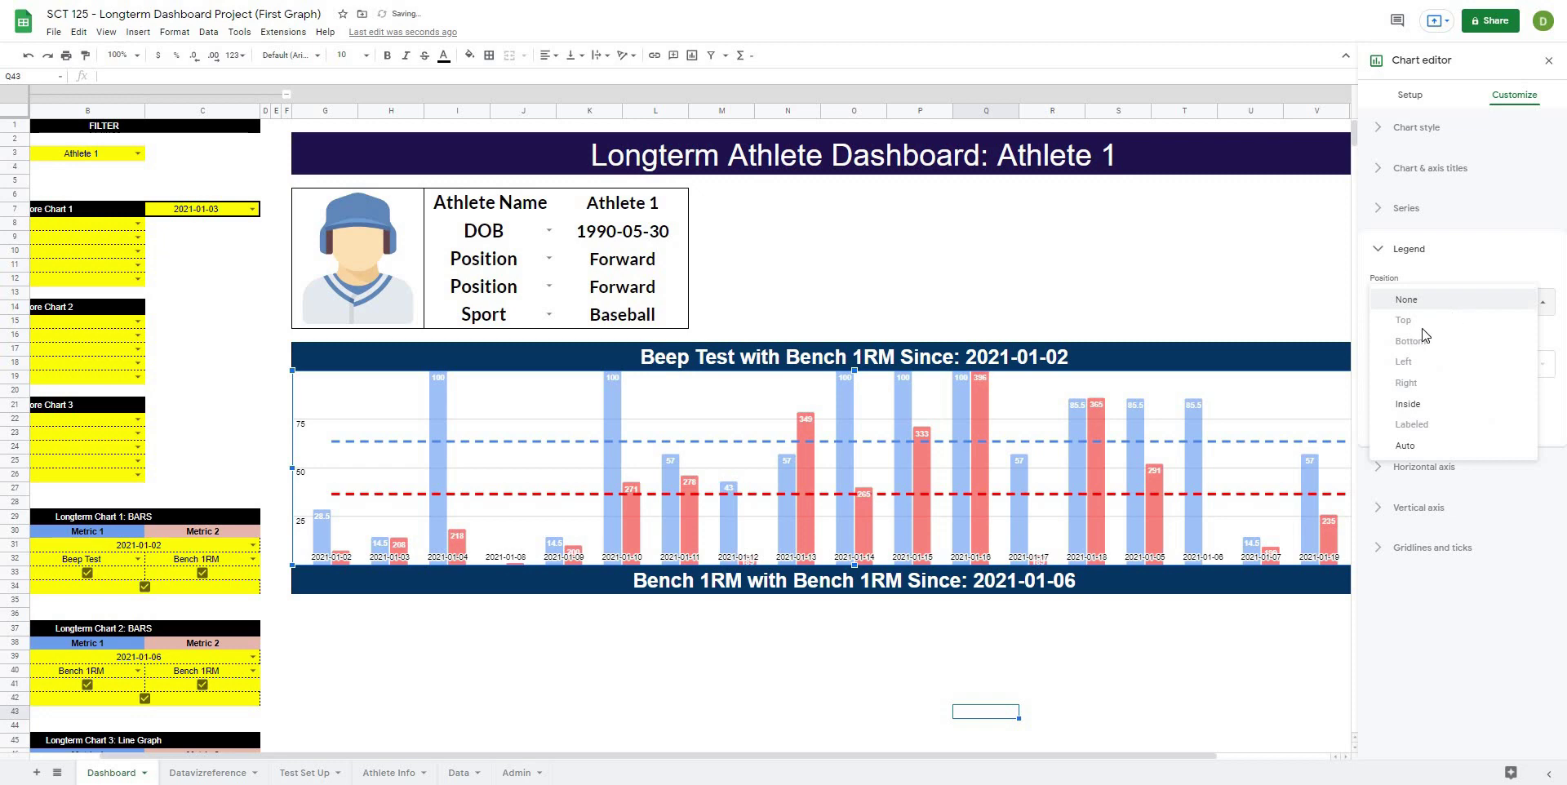
click(1406, 404)
click(1031, 644)
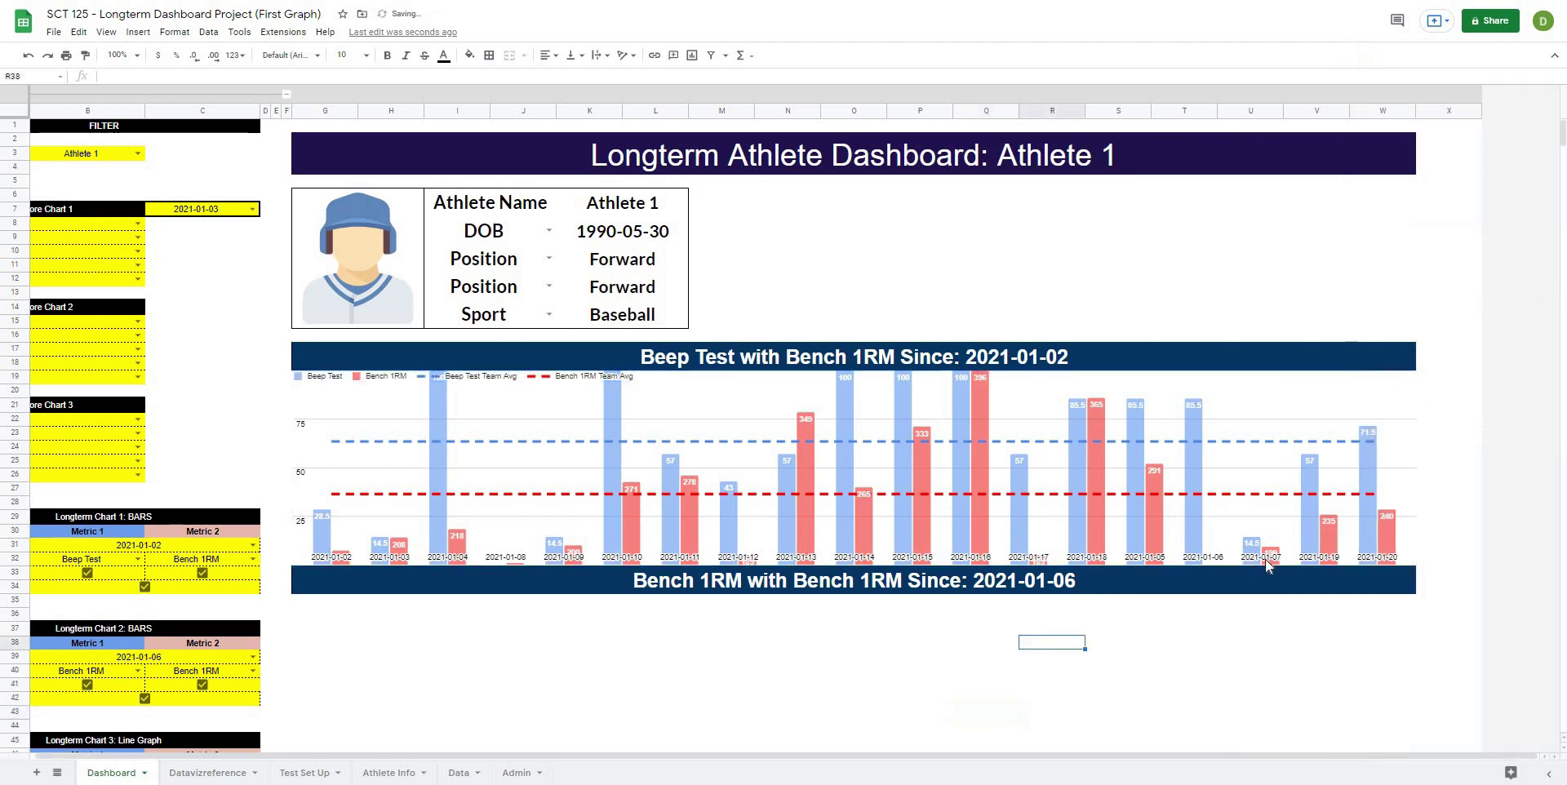
Step: Turn off Maximize in the Chart Style settings of the Beep Test with Bench 1RM chart
double_click(777, 440)
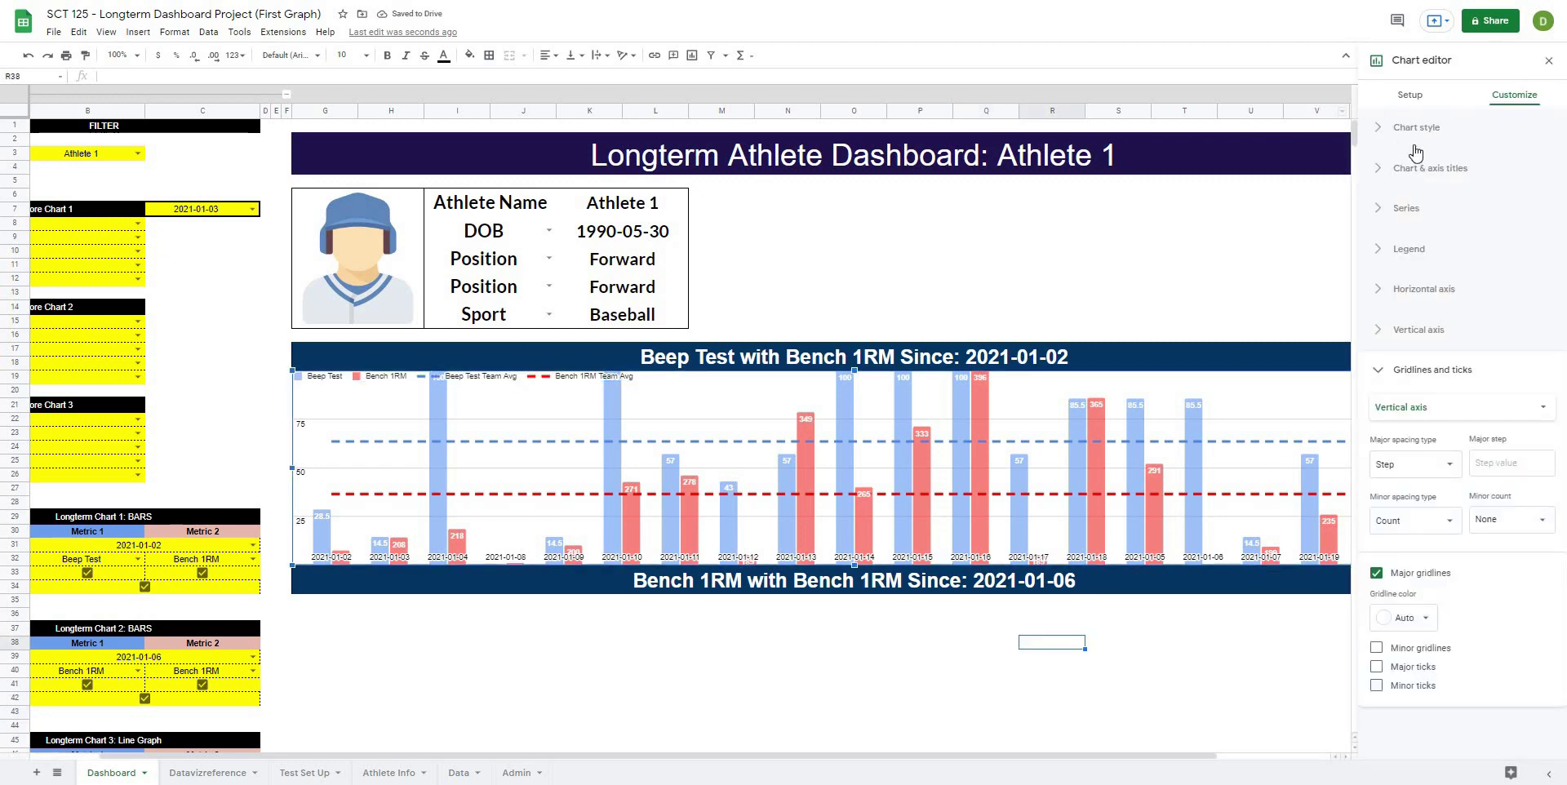
click(1404, 129)
click(1380, 307)
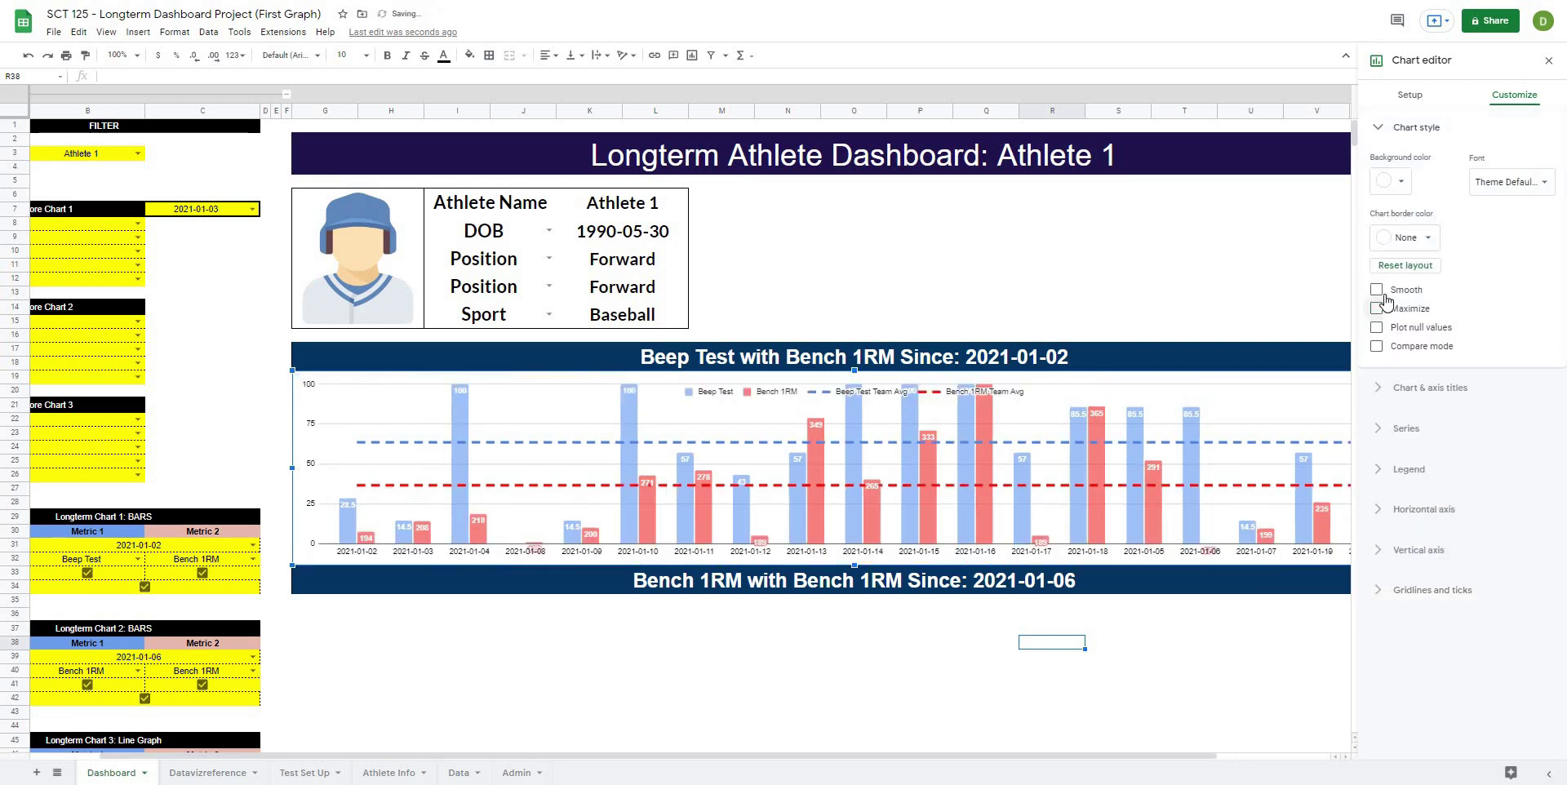
click(721, 617)
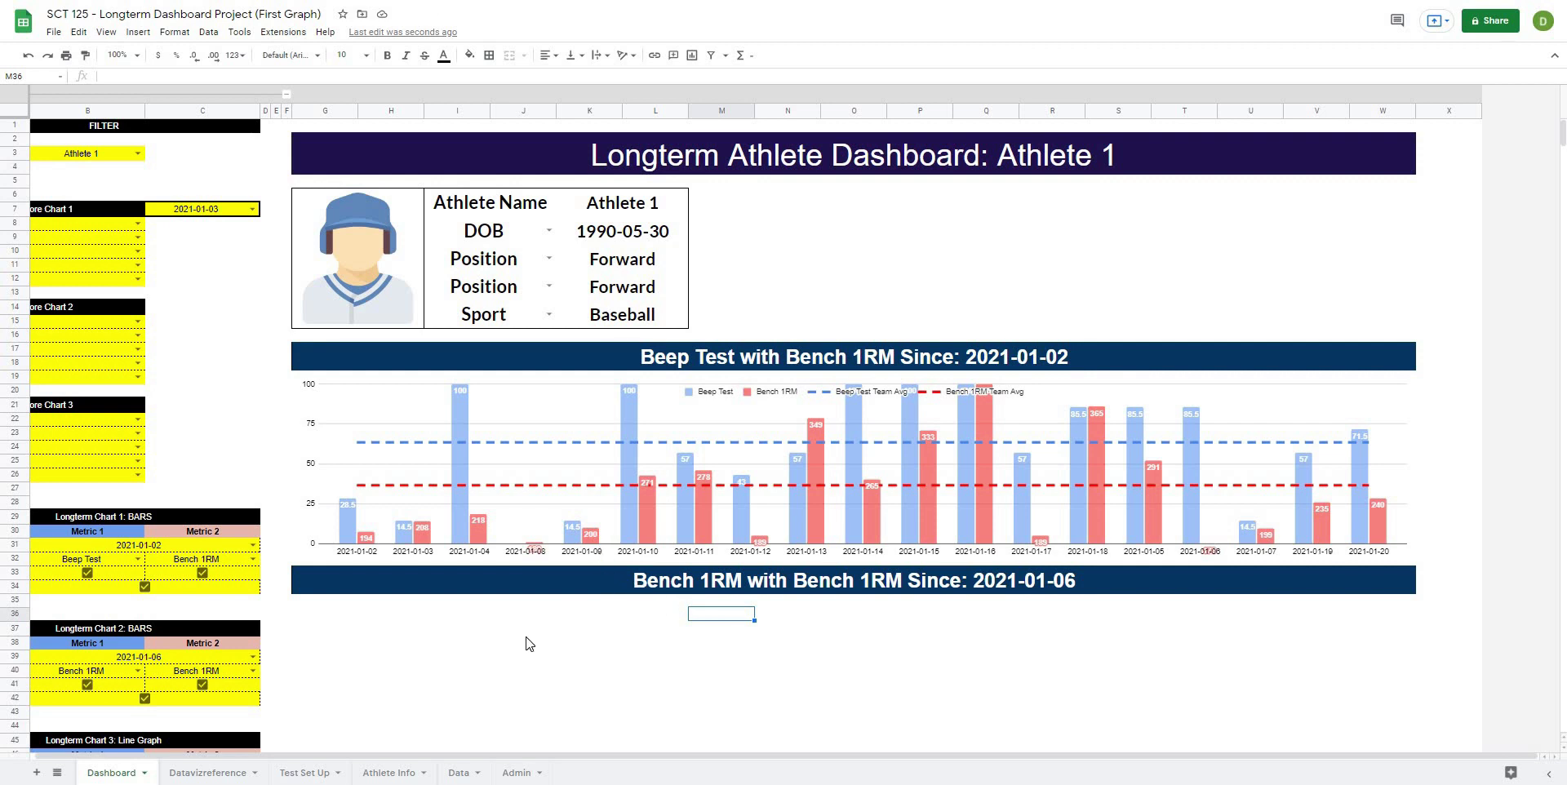
click(326, 674)
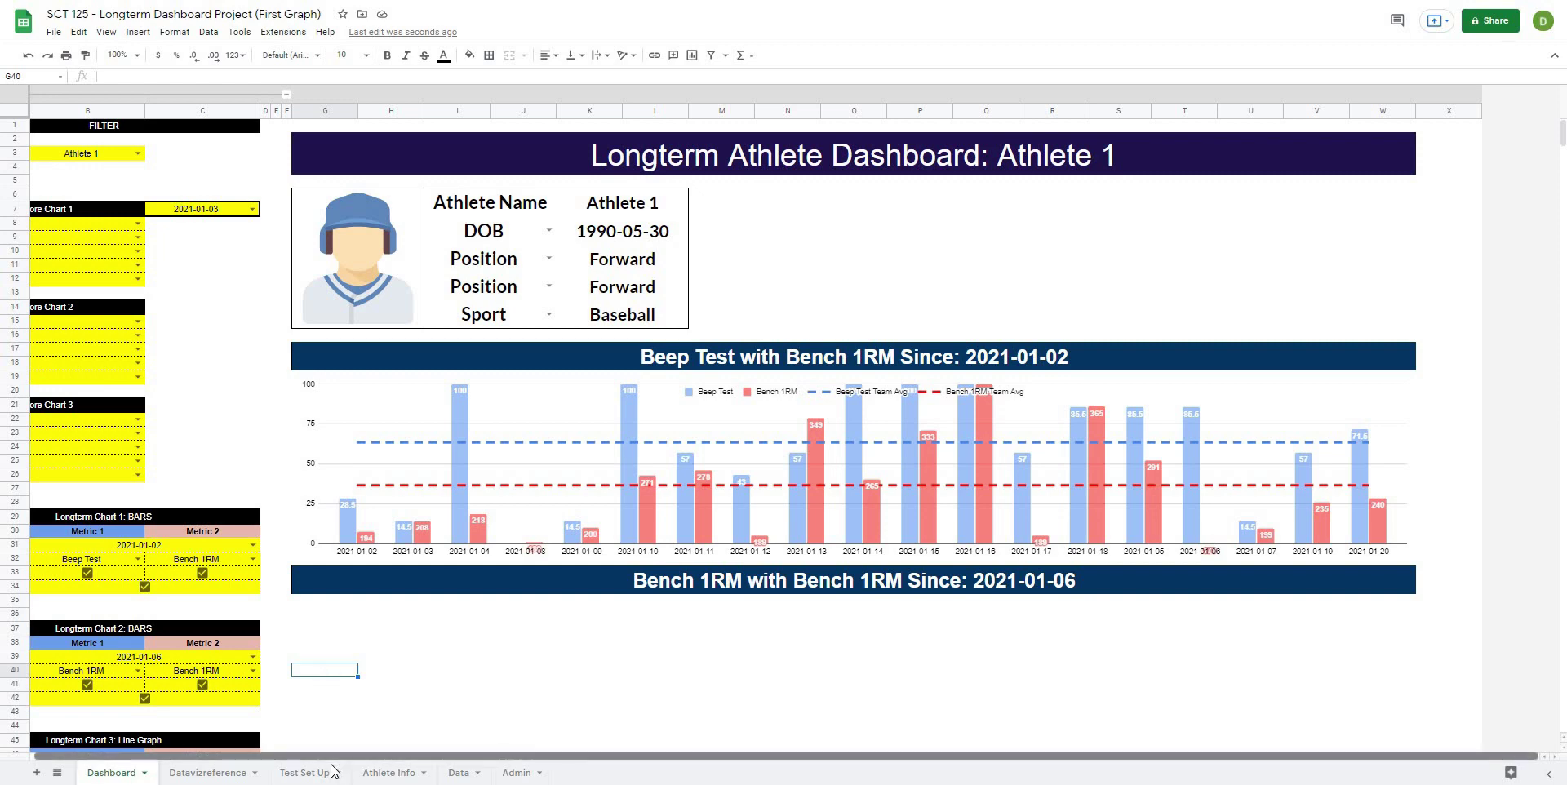
scroll(431, 756, left, 1)
click(549, 444)
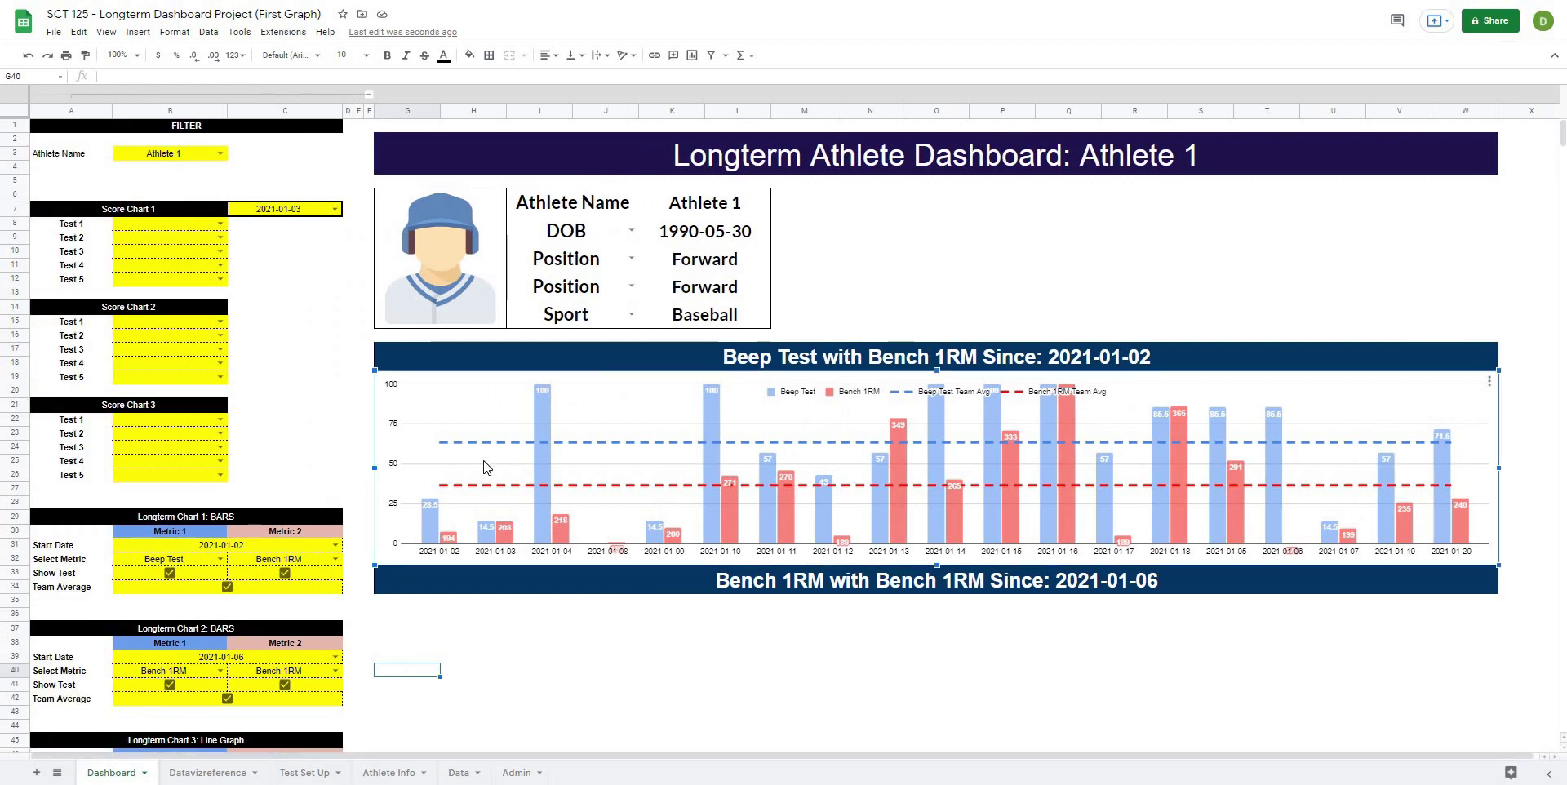
click(496, 662)
scroll(497, 665, down, 2)
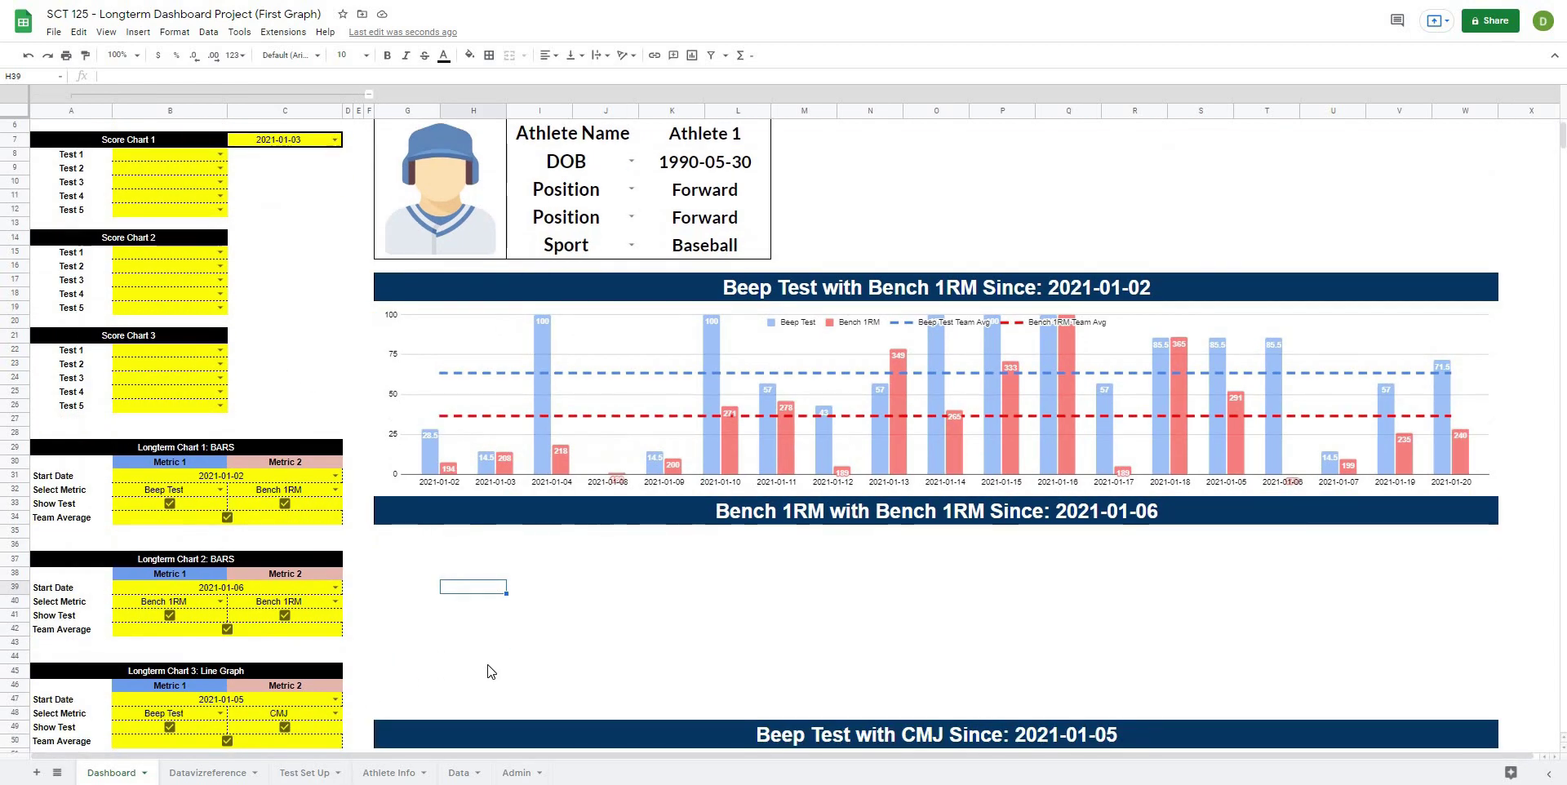
Step: On the Datavizreference sheet, move the chart below the data table and widen it to span columns A to I
click(187, 773)
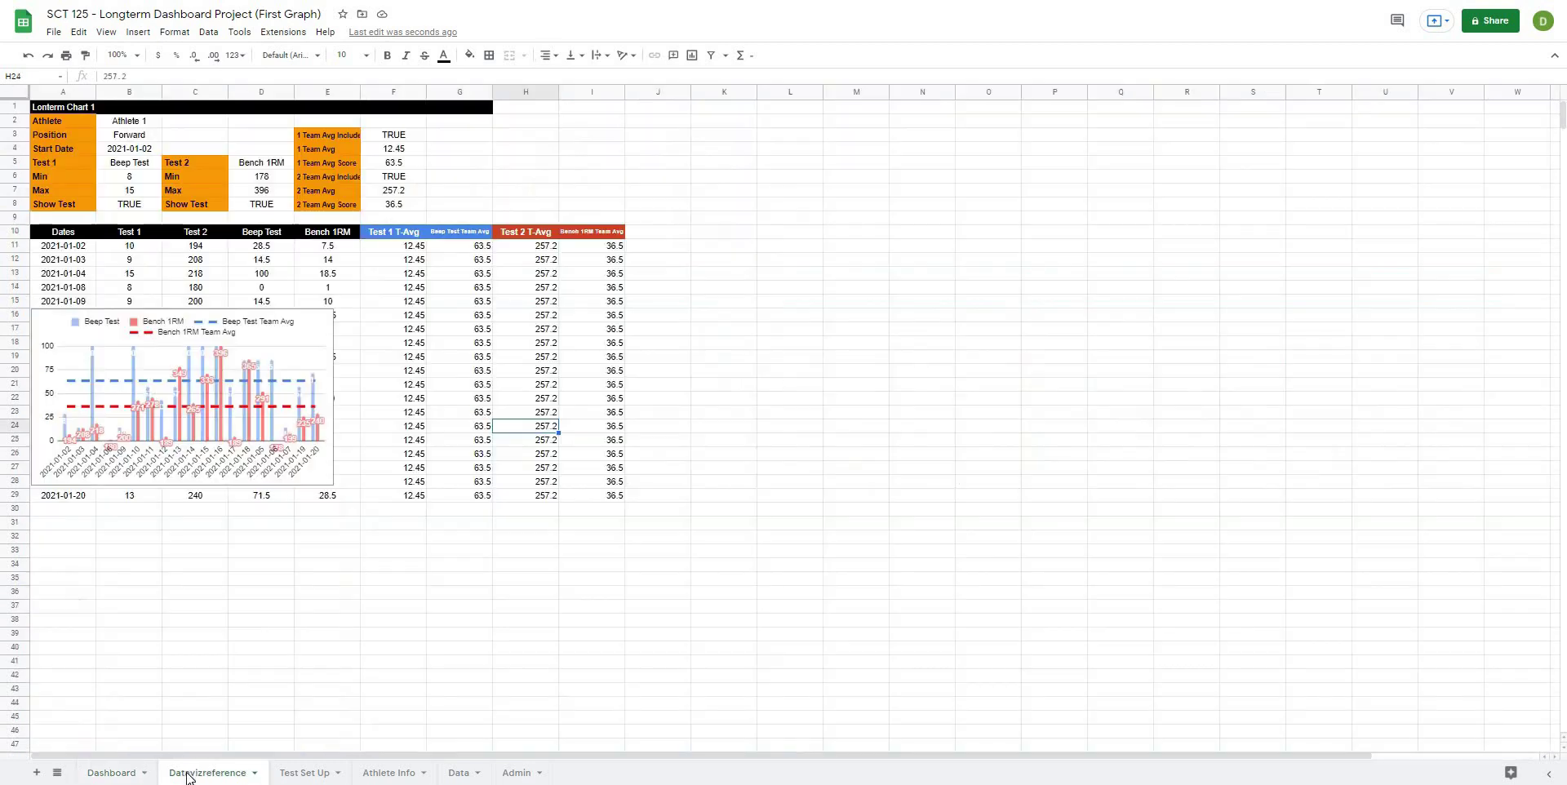
click(532, 650)
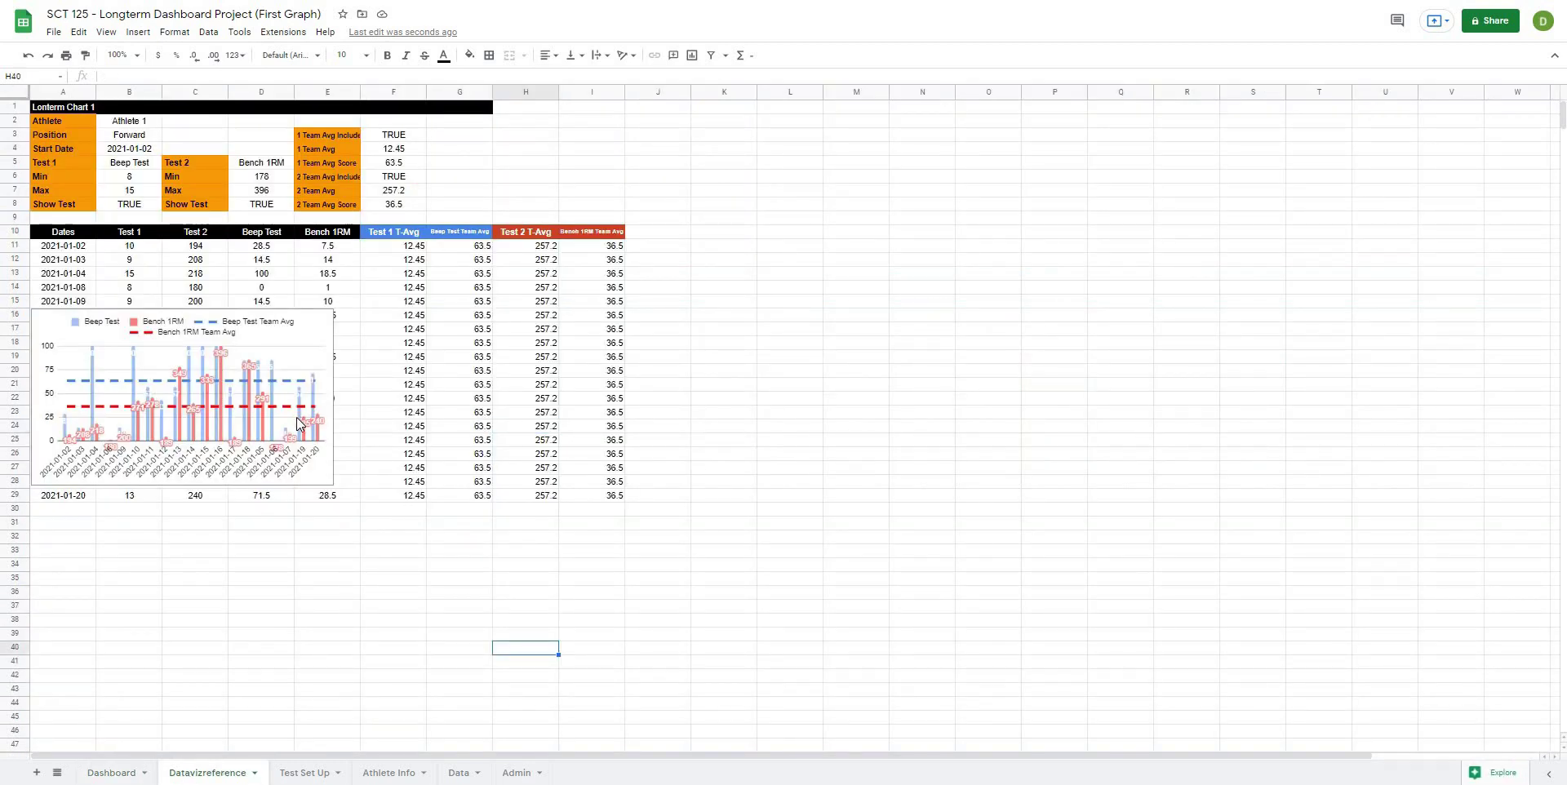
drag(302, 447, 303, 552)
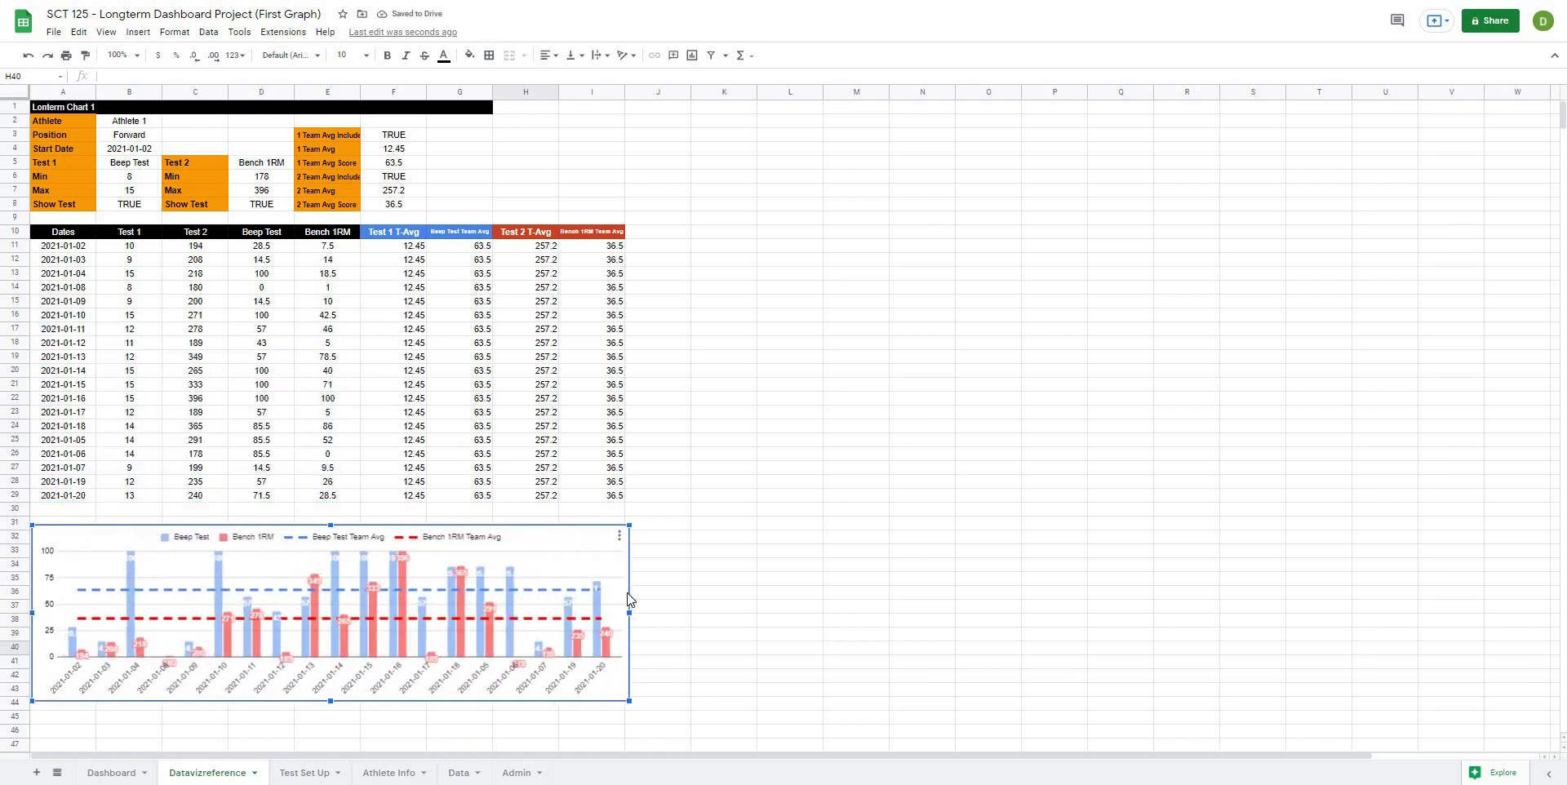
click(726, 555)
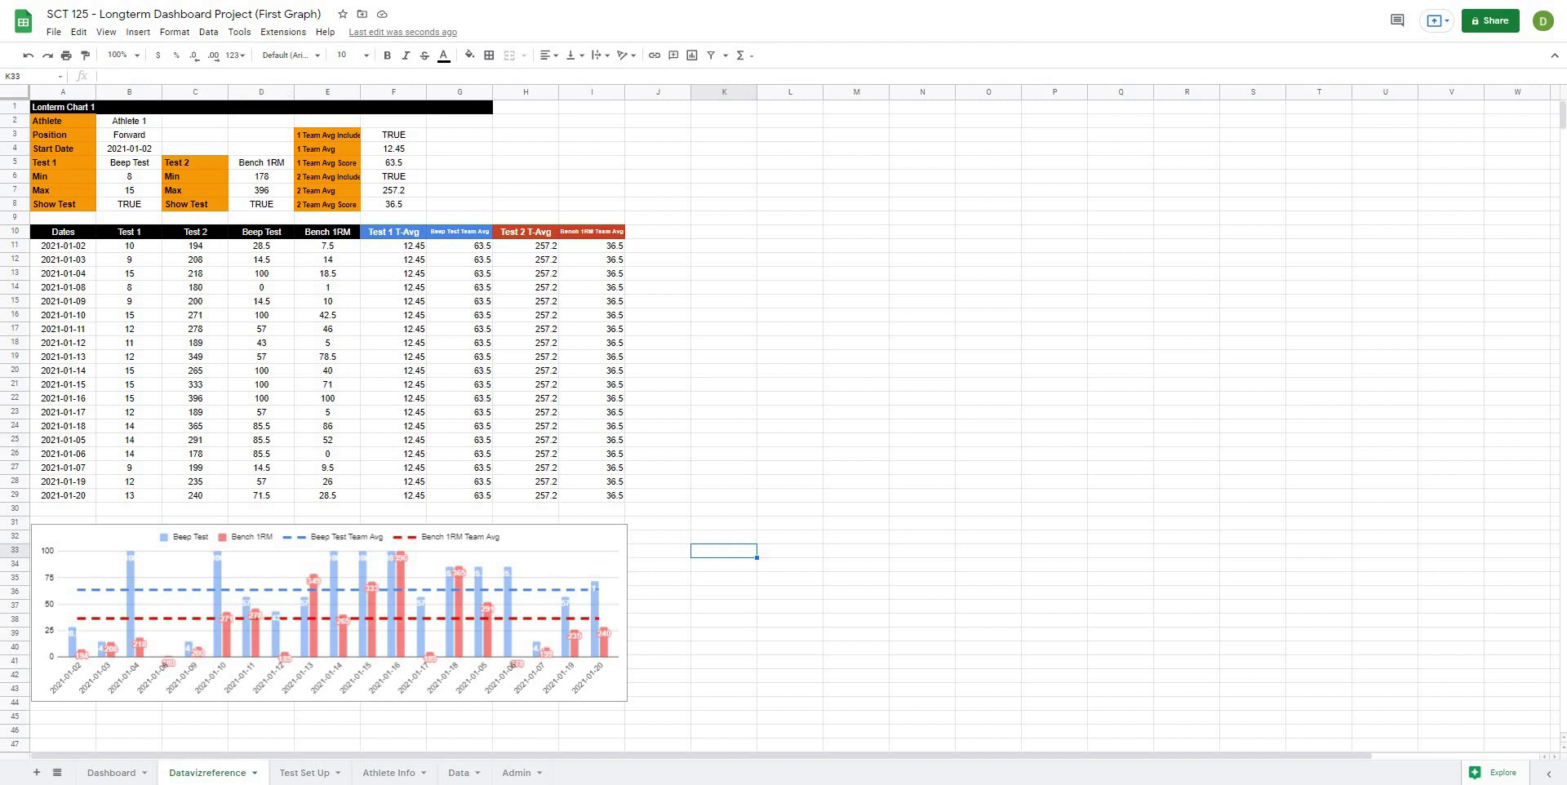
Step: Narrow the chart below the data table slightly so that its right edge sits just inside column I
click(791, 288)
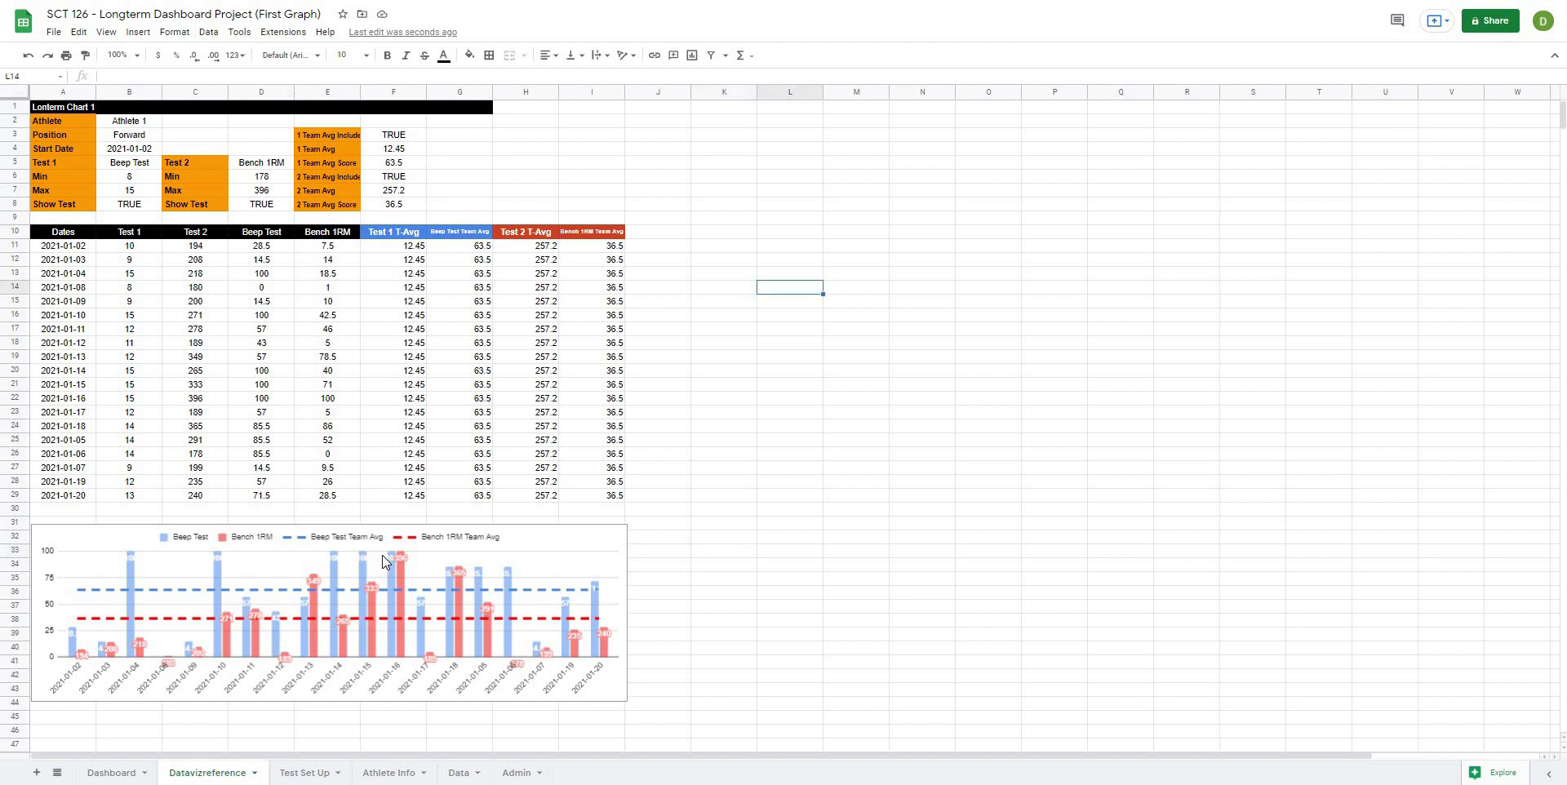
click(688, 513)
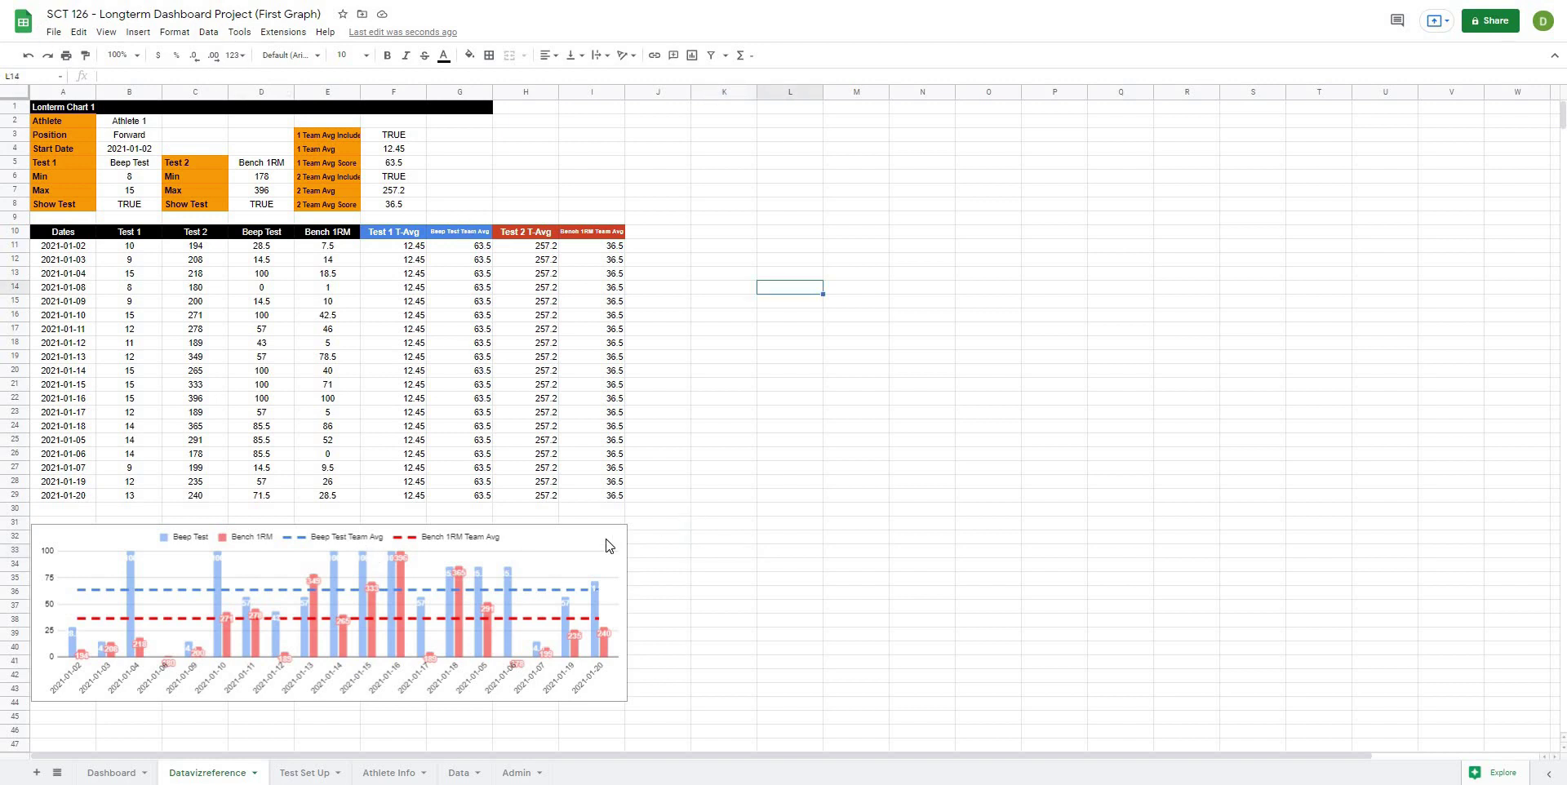
click(621, 579)
drag(627, 612, 616, 612)
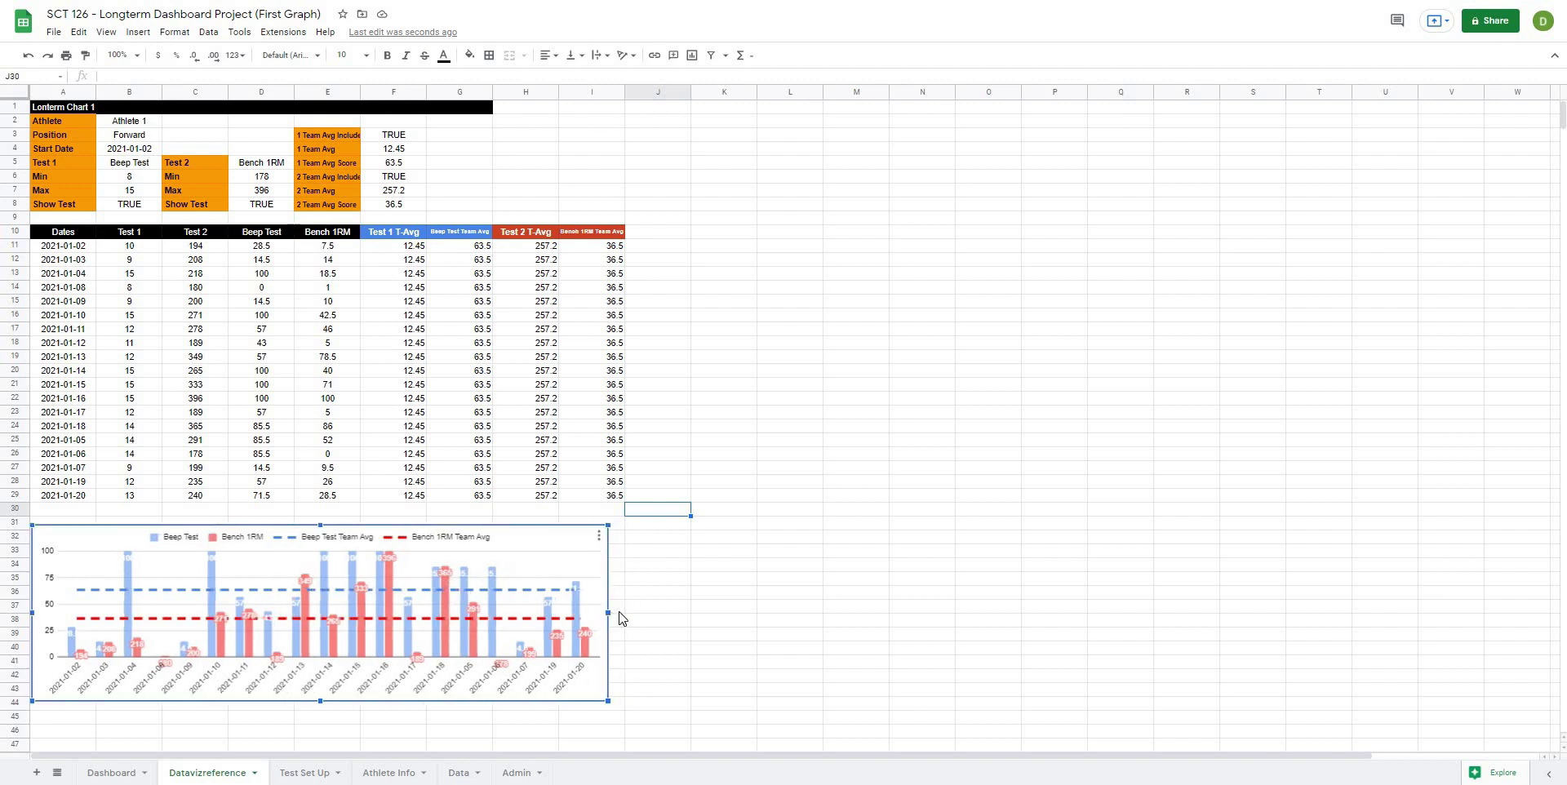
click(715, 567)
drag(57, 121, 129, 149)
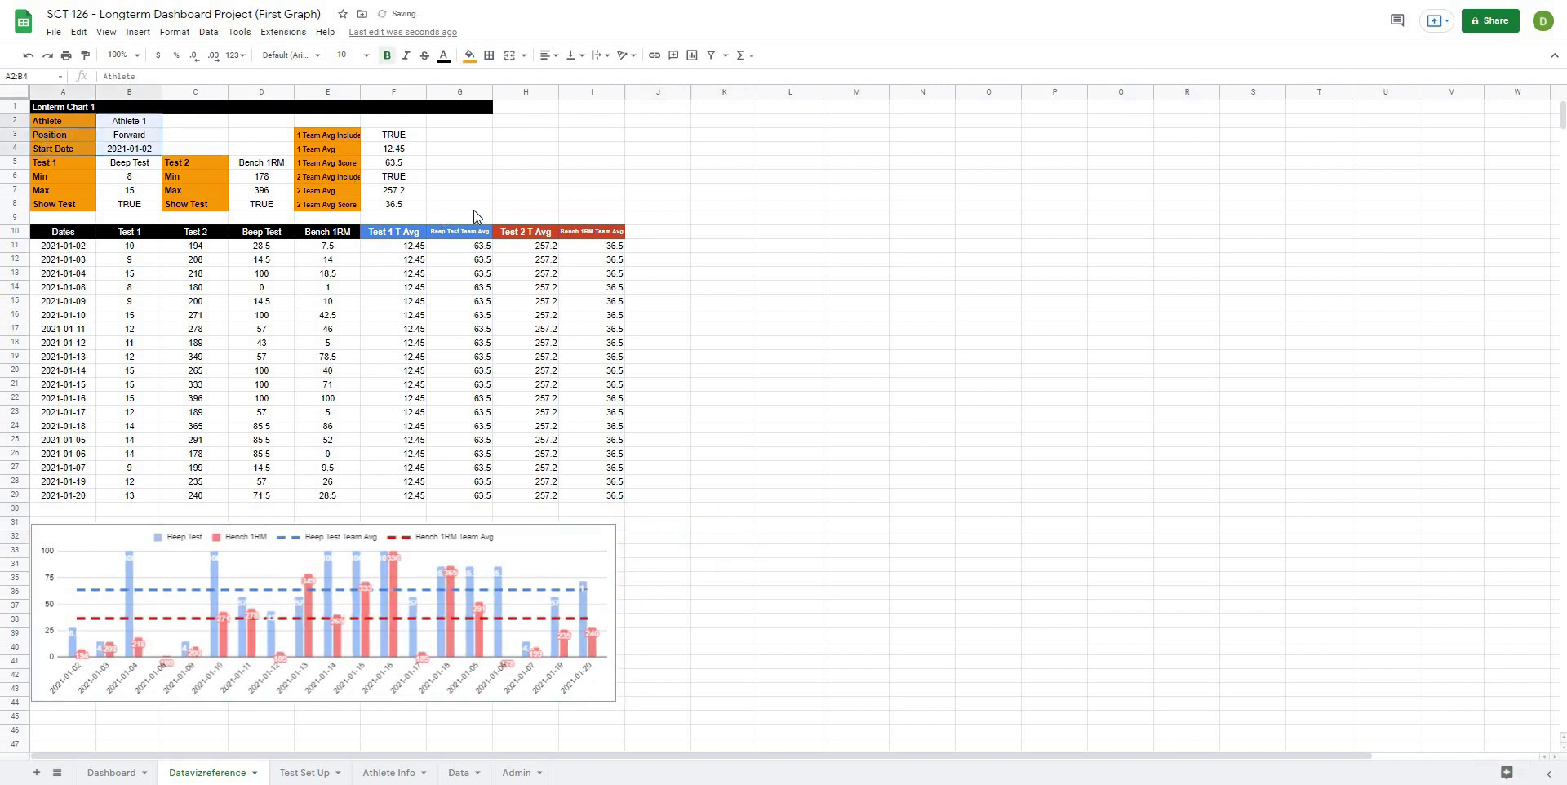
click(820, 259)
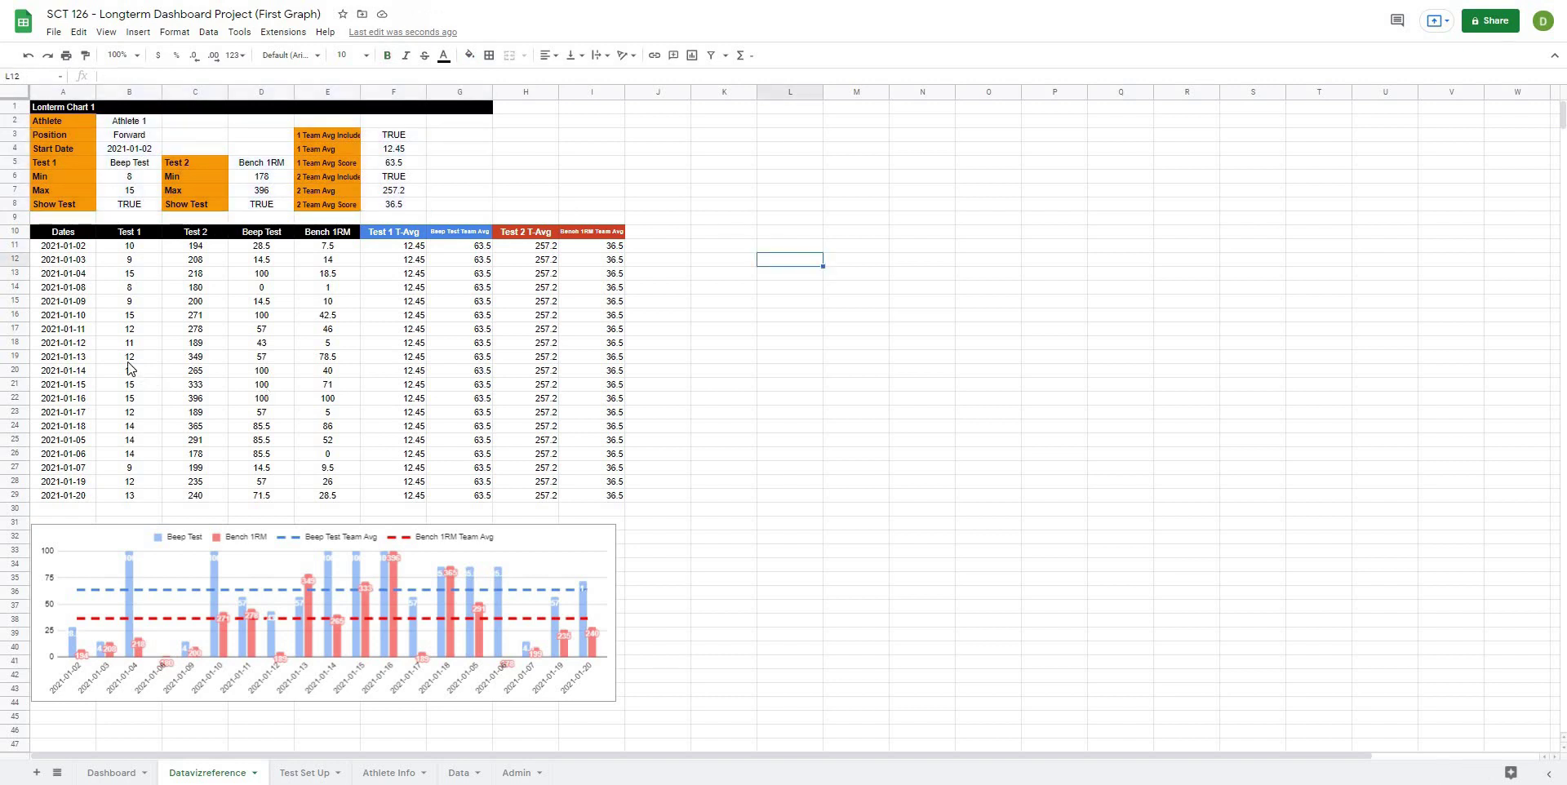
click(49, 261)
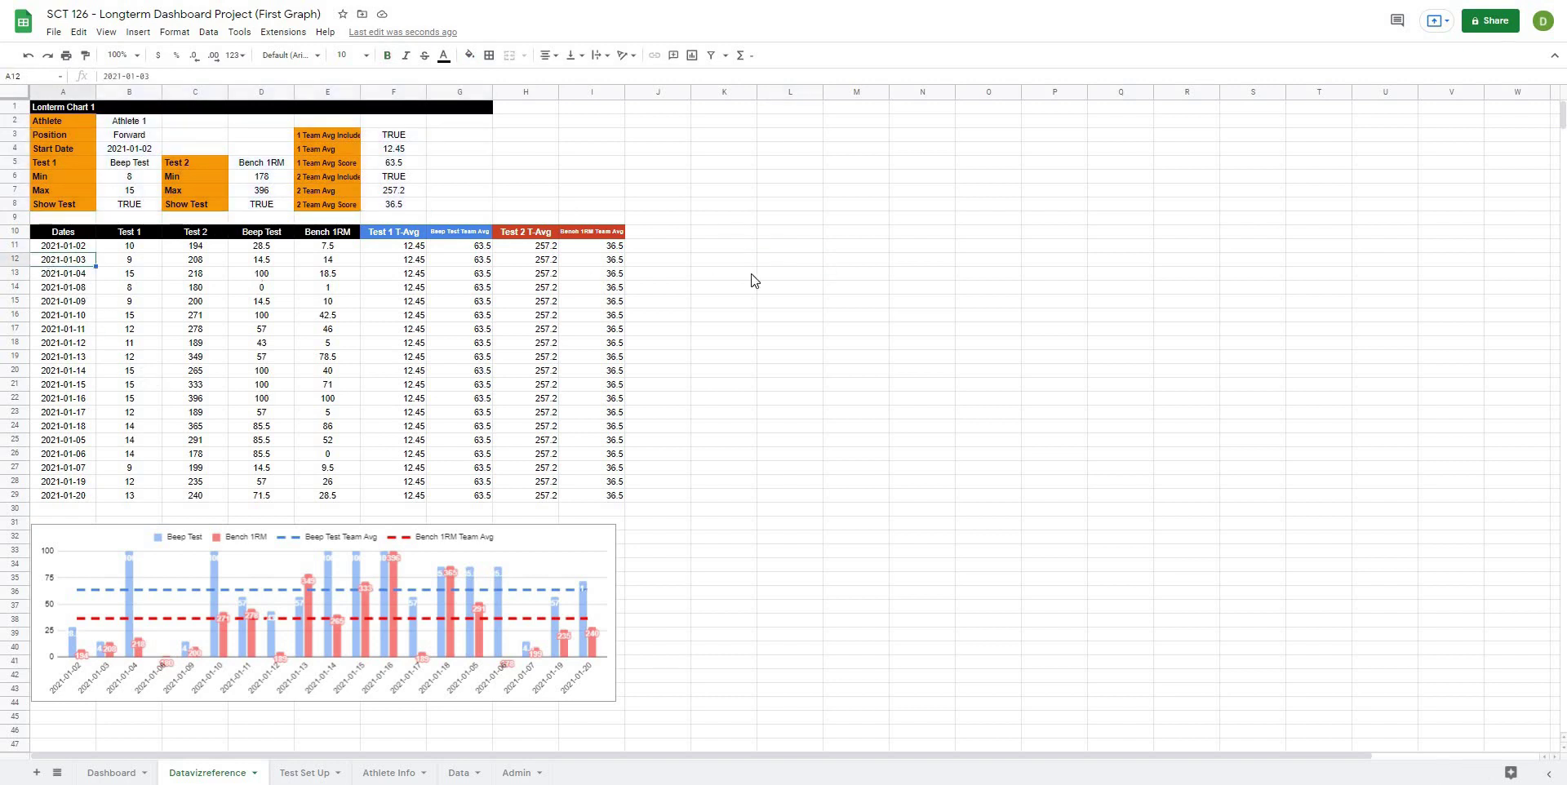
click(738, 273)
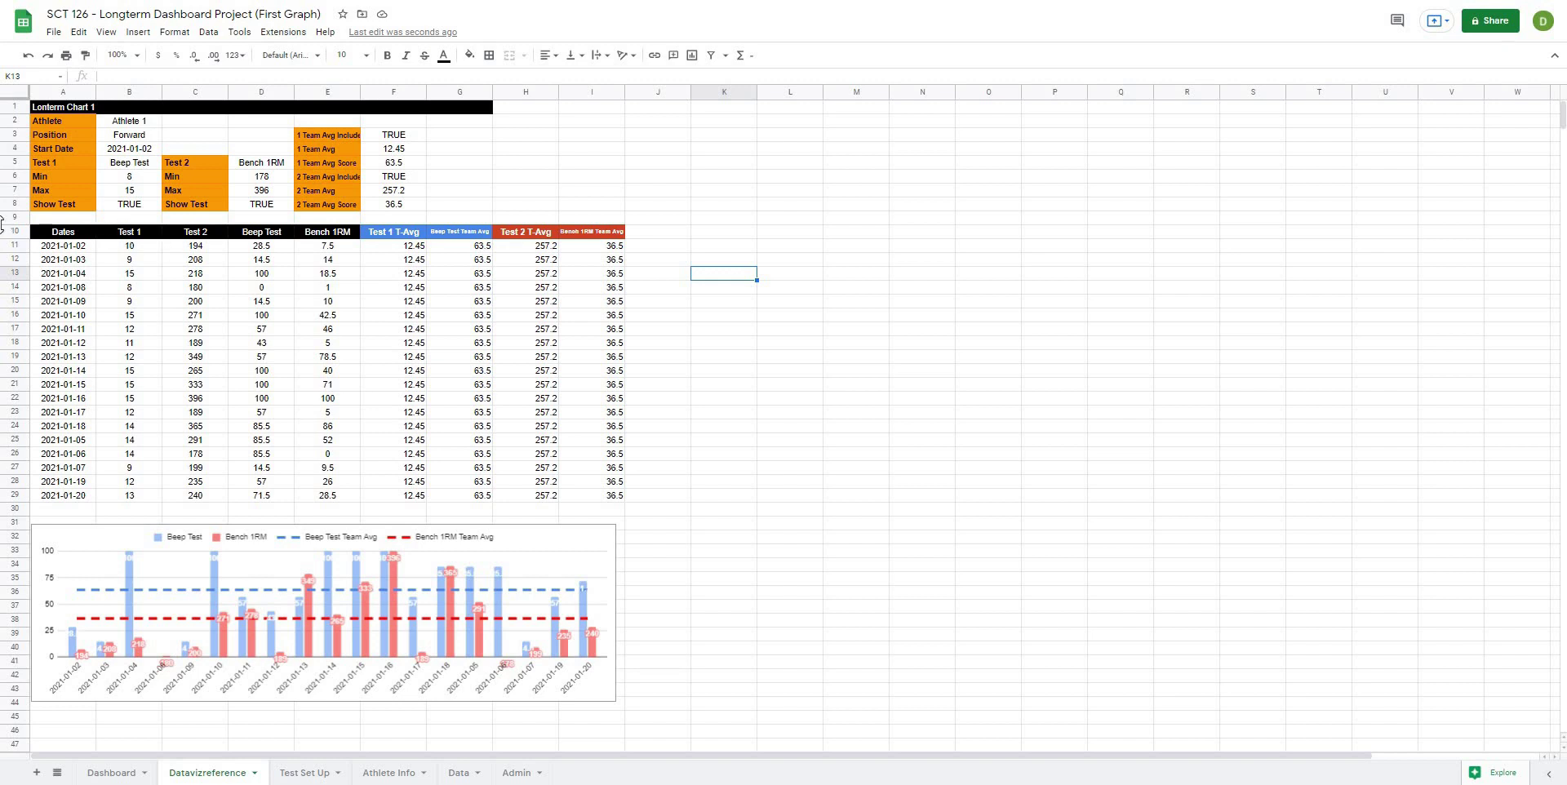
click(724, 336)
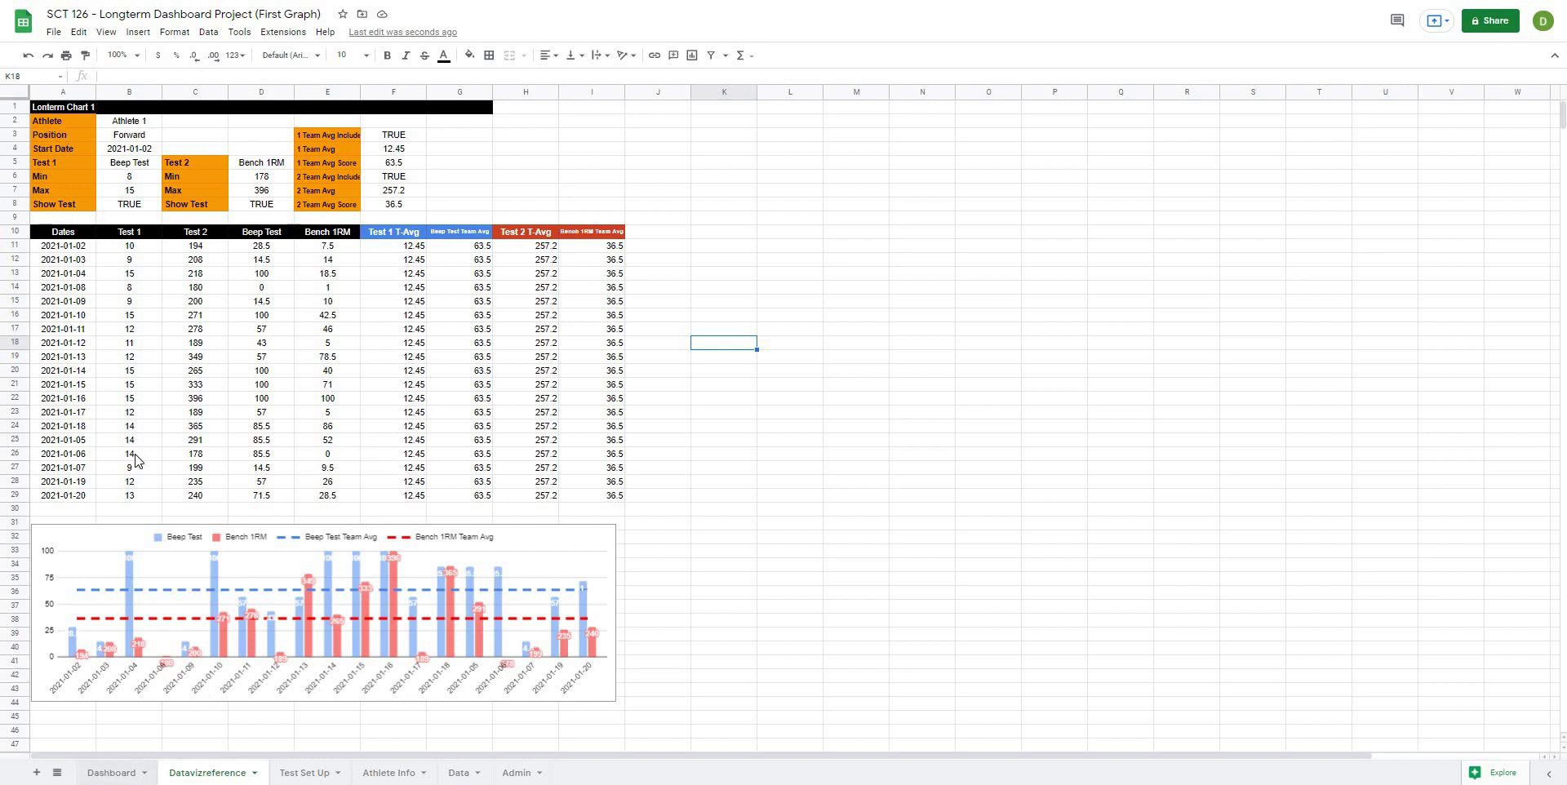
click(70, 250)
click(99, 305)
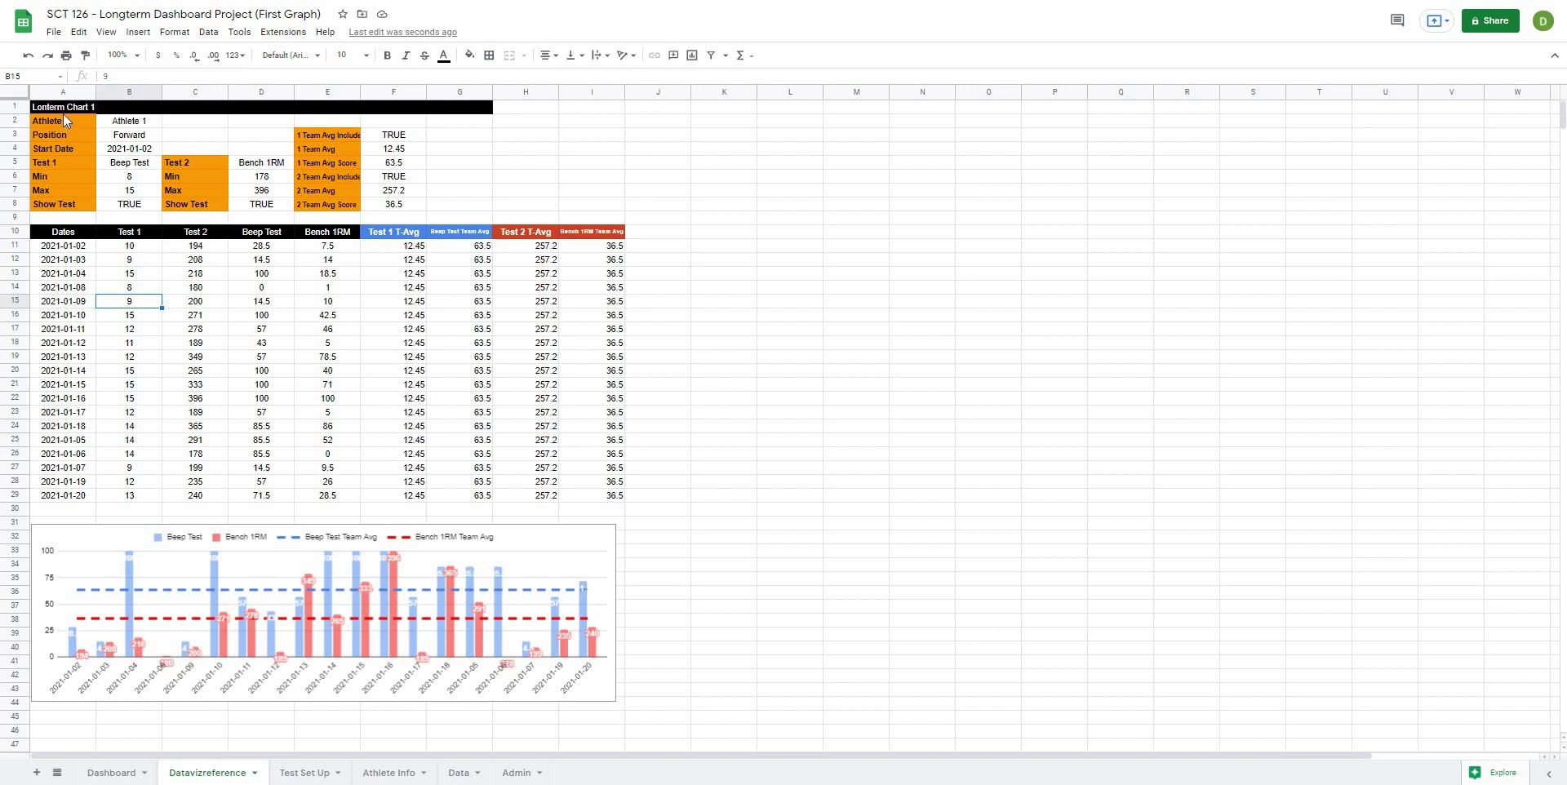
drag(63, 107, 599, 213)
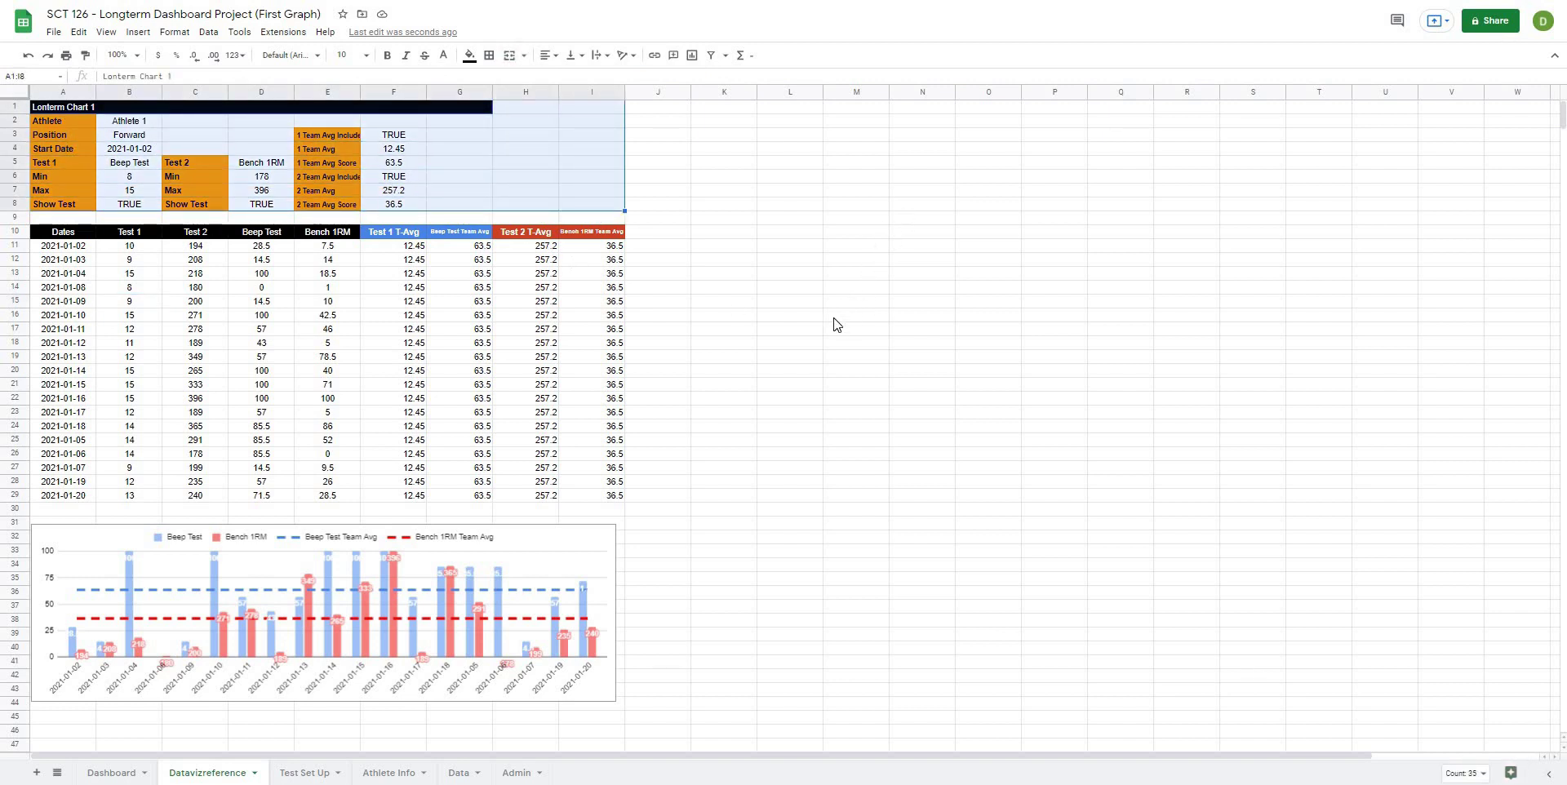
click(773, 331)
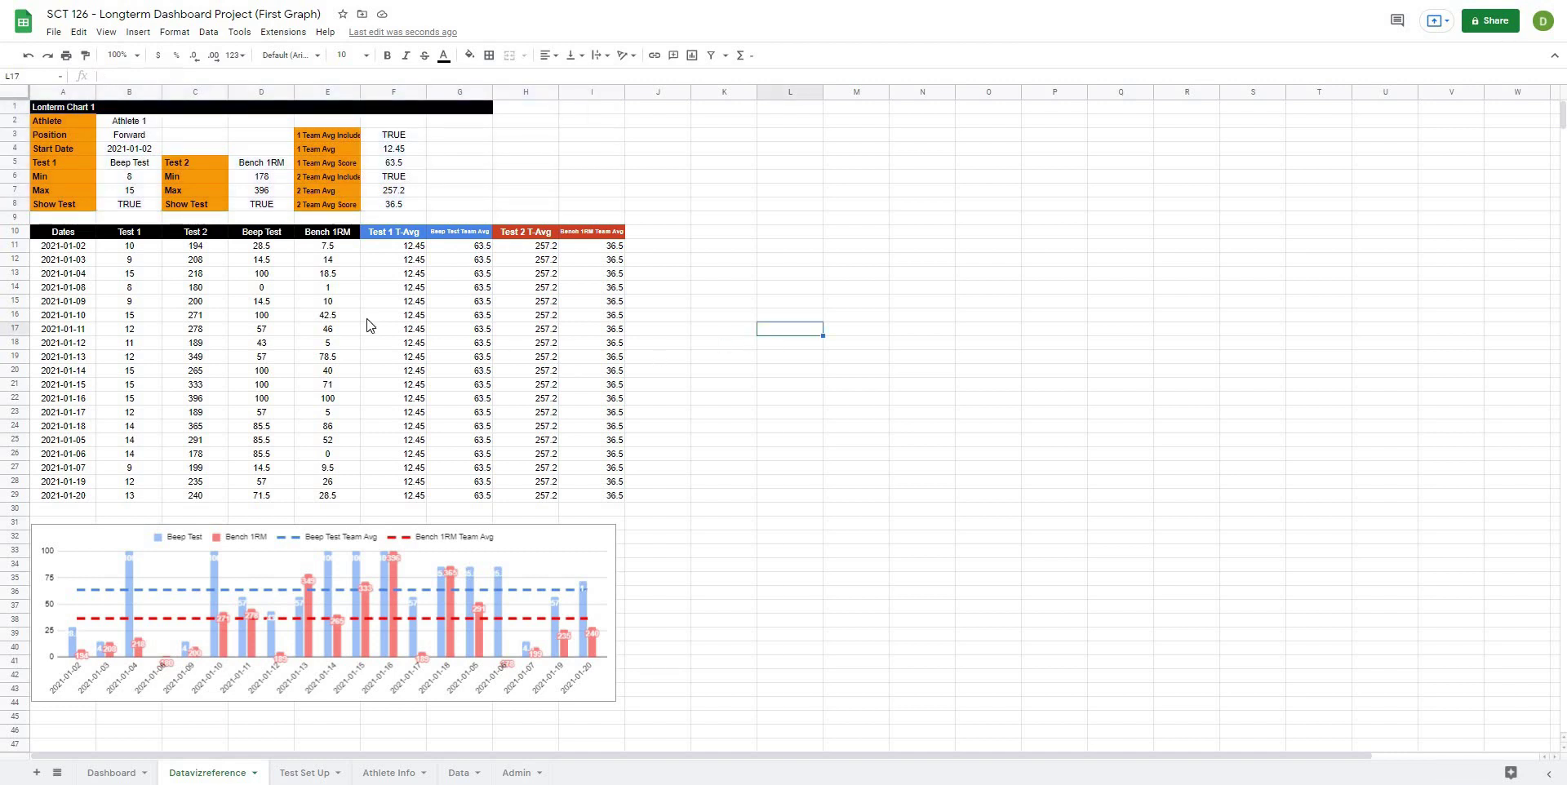
drag(71, 109, 640, 495)
click(687, 486)
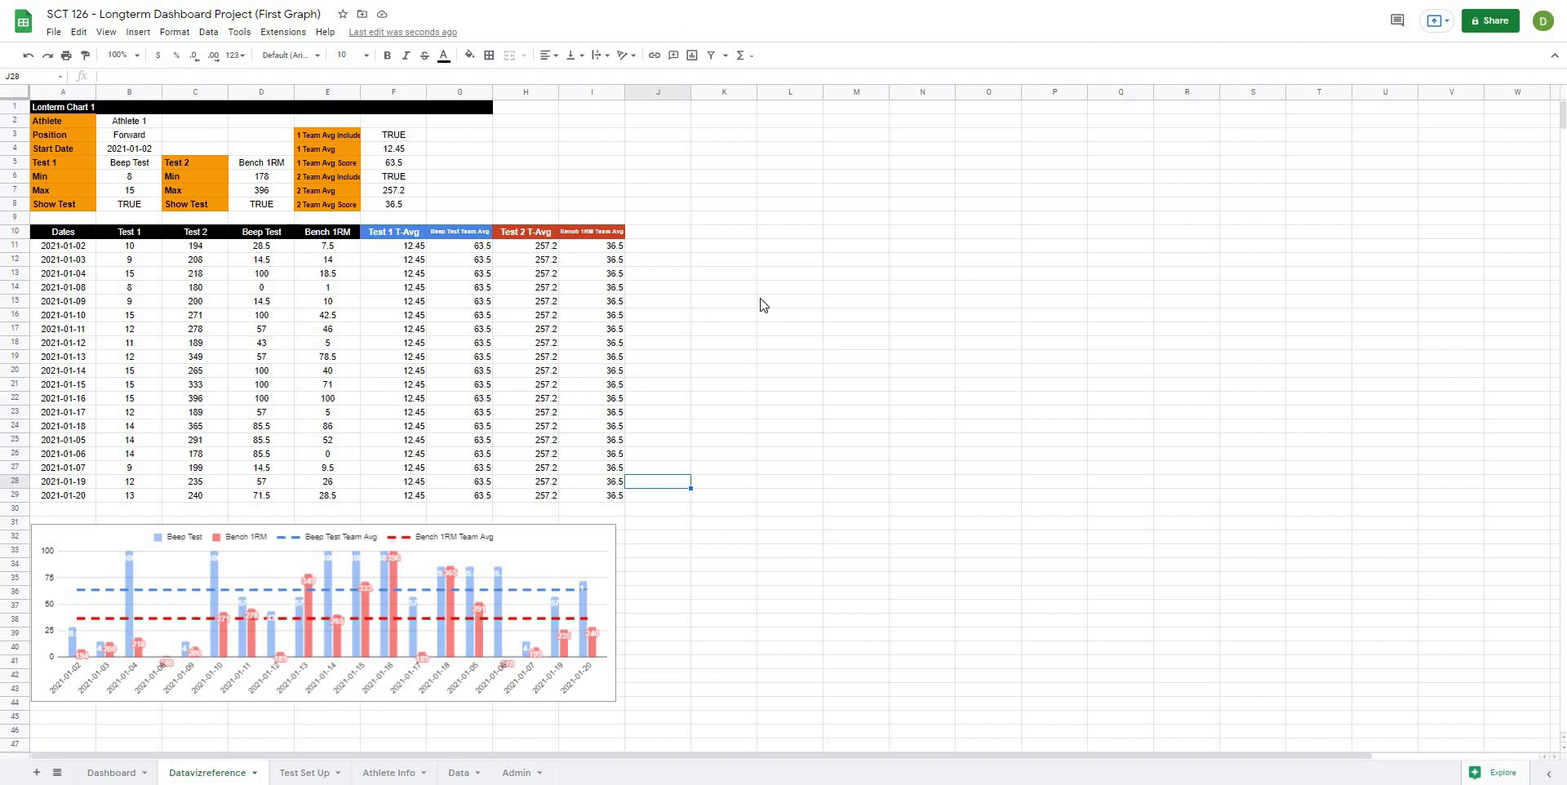
click(746, 278)
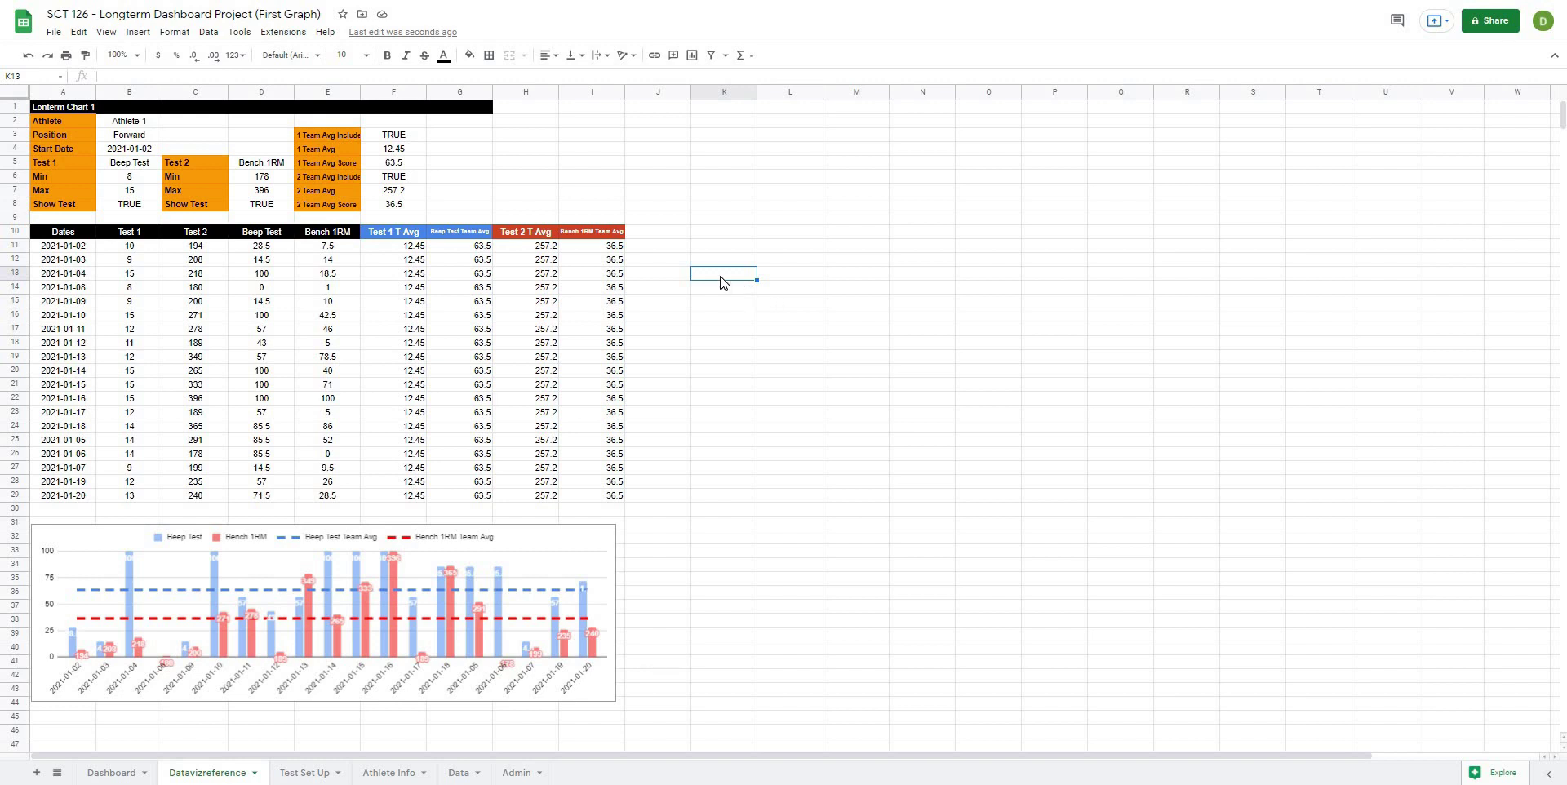
click(745, 182)
Step: Copy the Longterm Chart 1 settings block A1:I8 and paste it starting at cell K1
drag(60, 108, 594, 213)
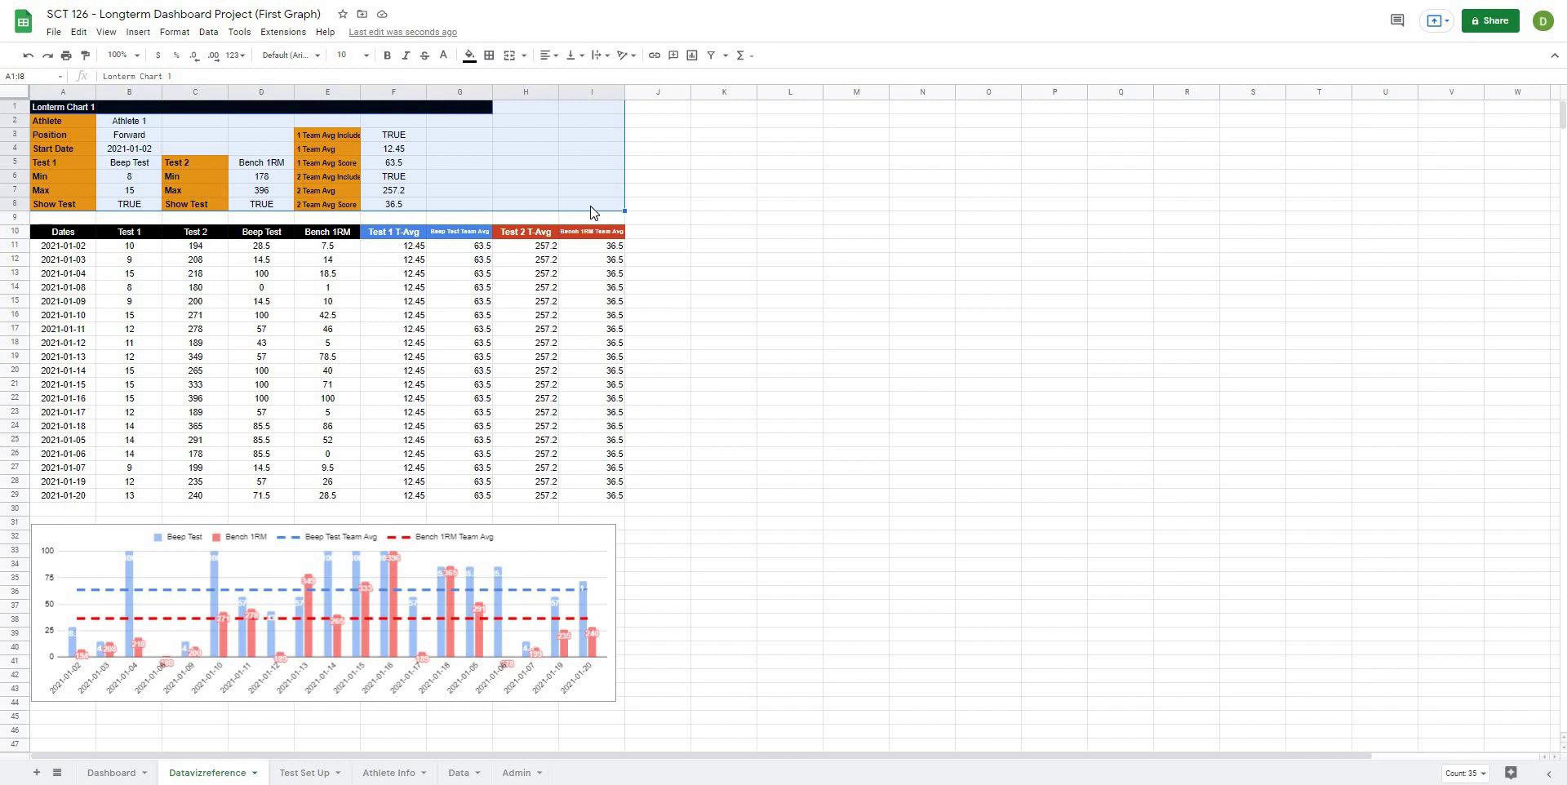
key(ctrl+c)
click(704, 109)
key(ctrl+v)
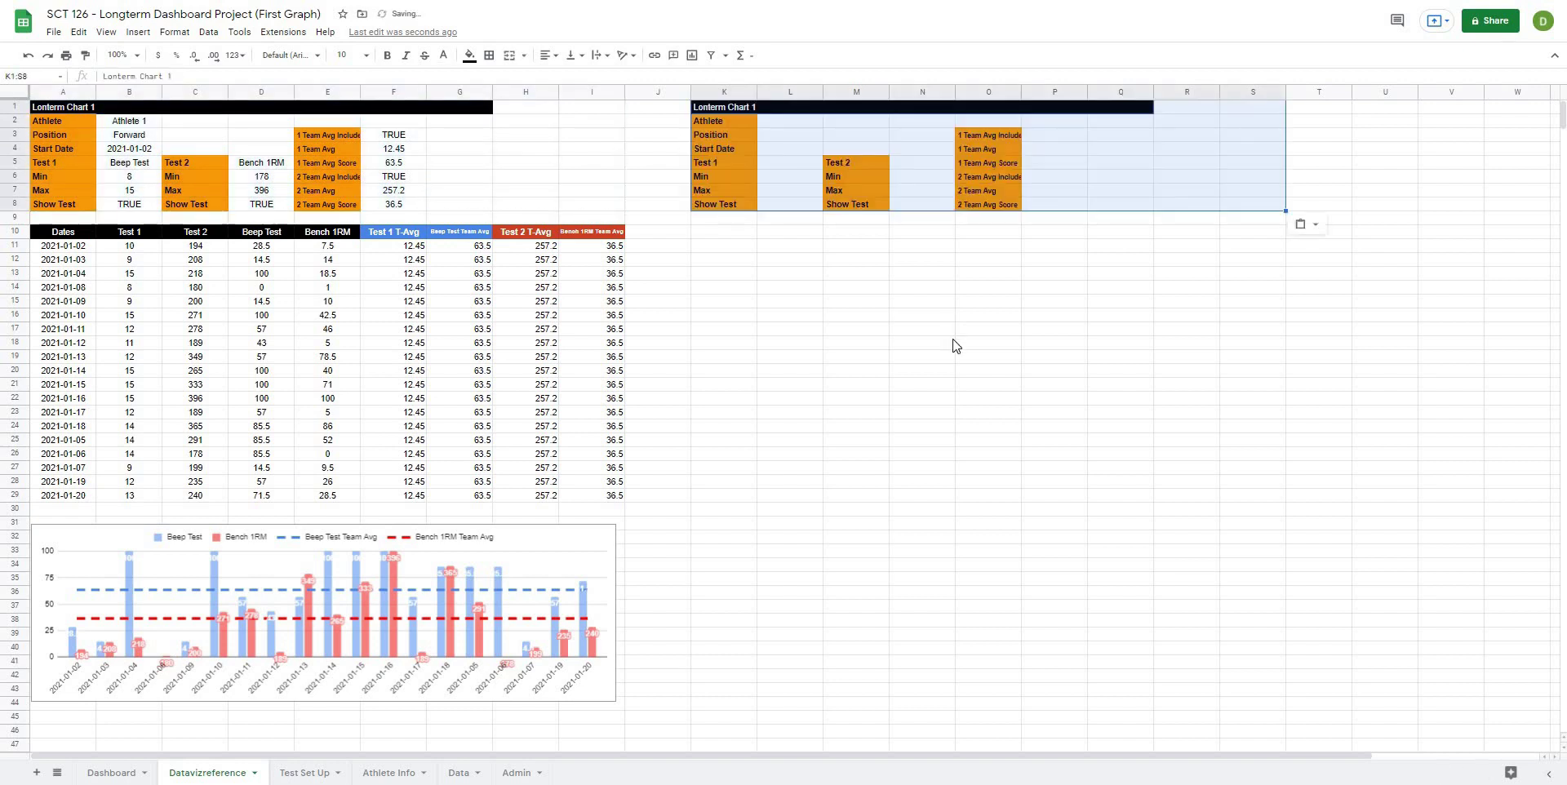
click(853, 330)
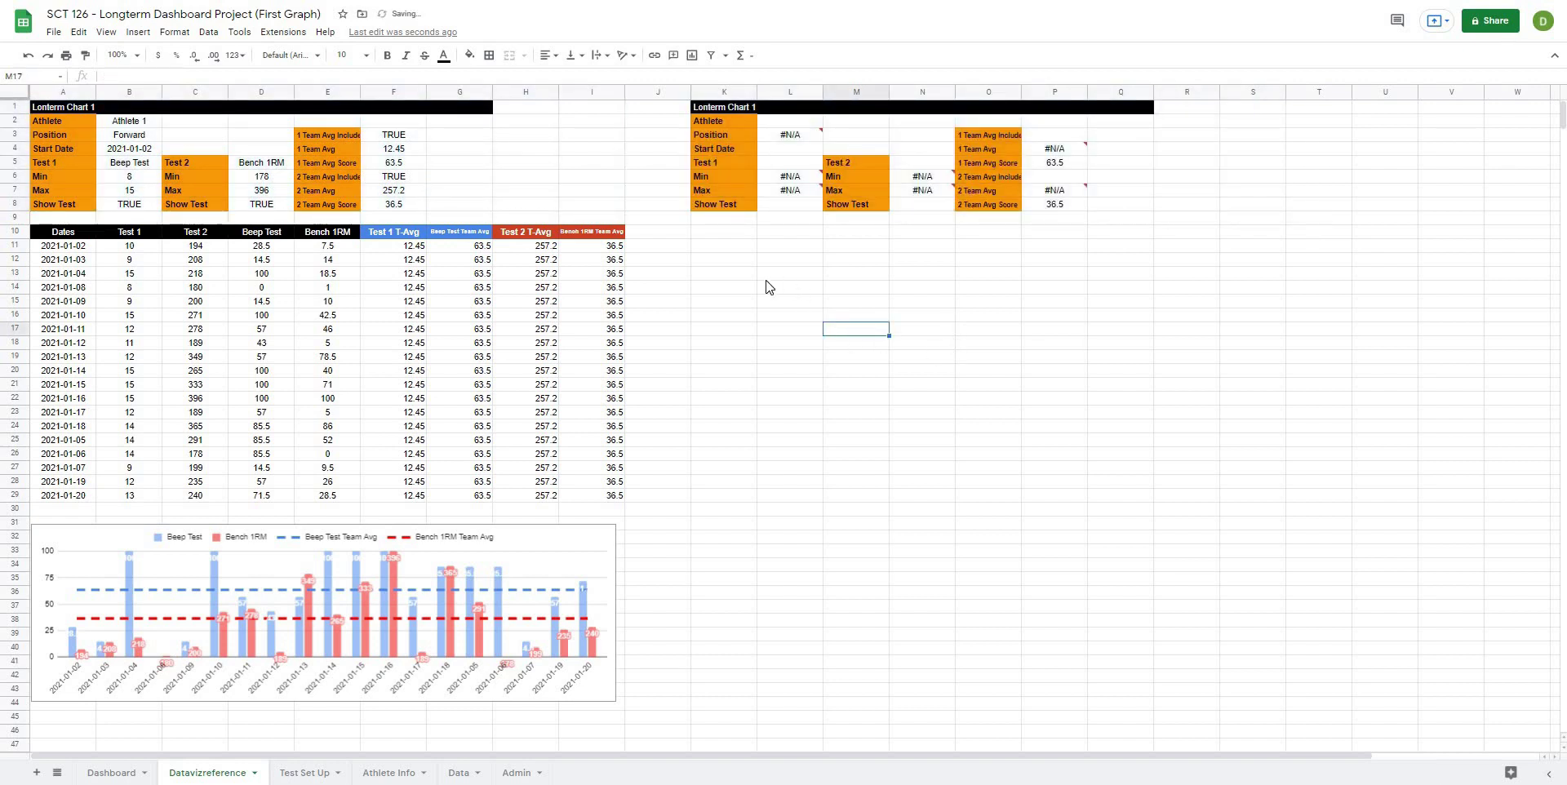
Step: Compare the Athlete formulas in L2 and B2, and make the Dashboard cell reference in B2 absolute
click(789, 122)
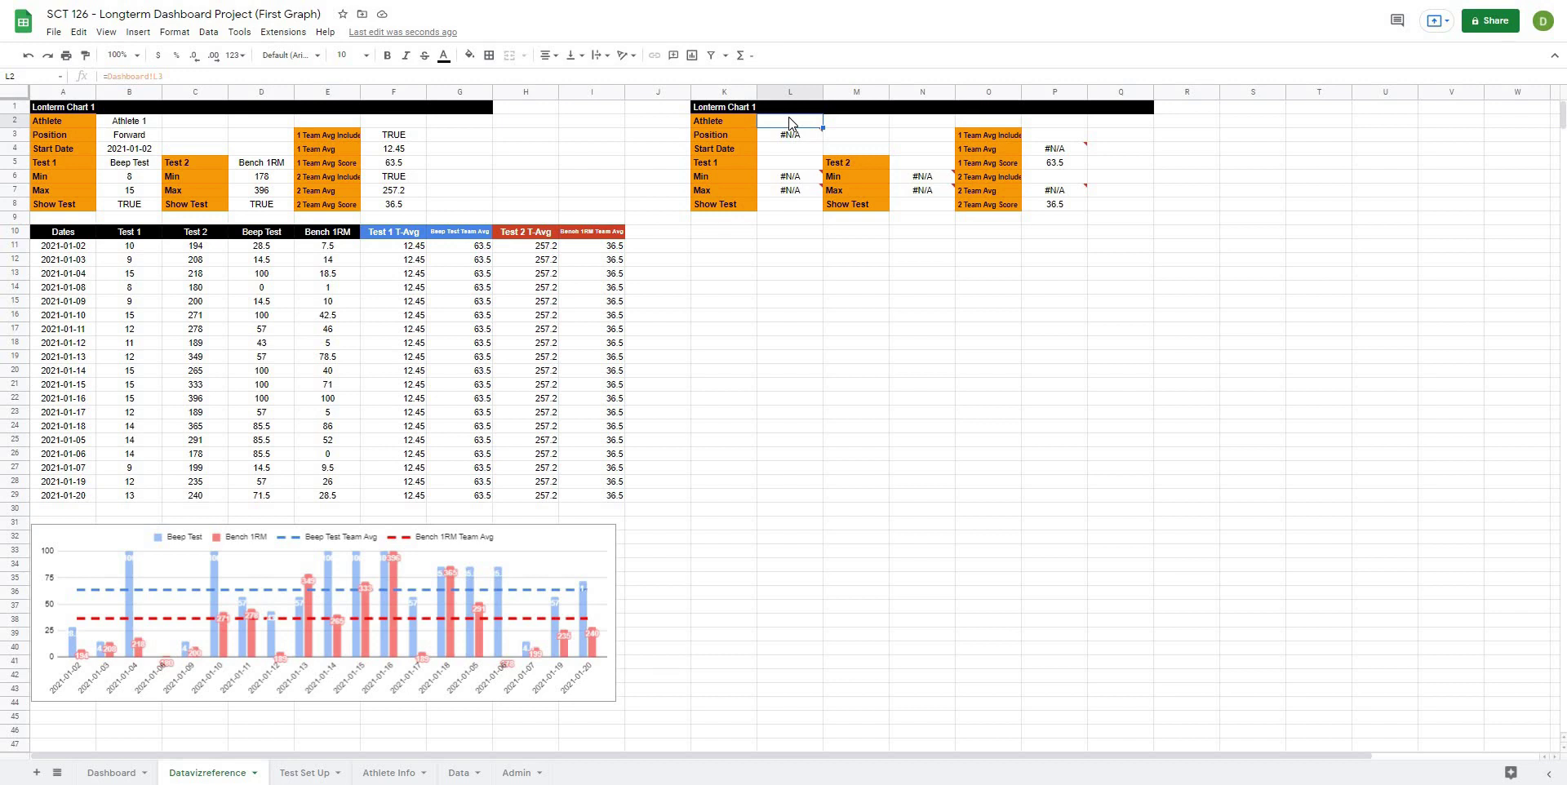
click(111, 123)
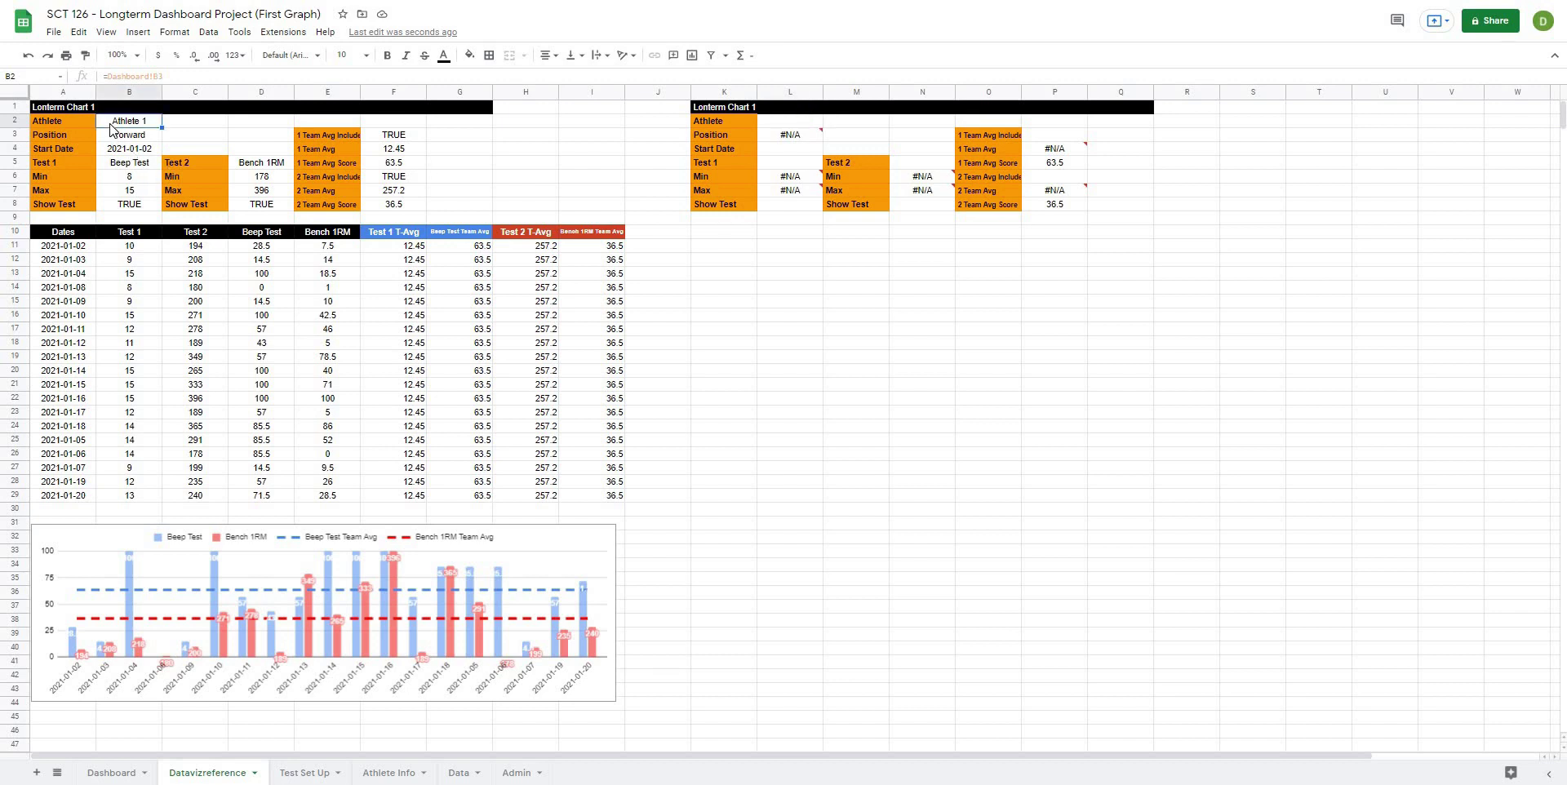
click(801, 123)
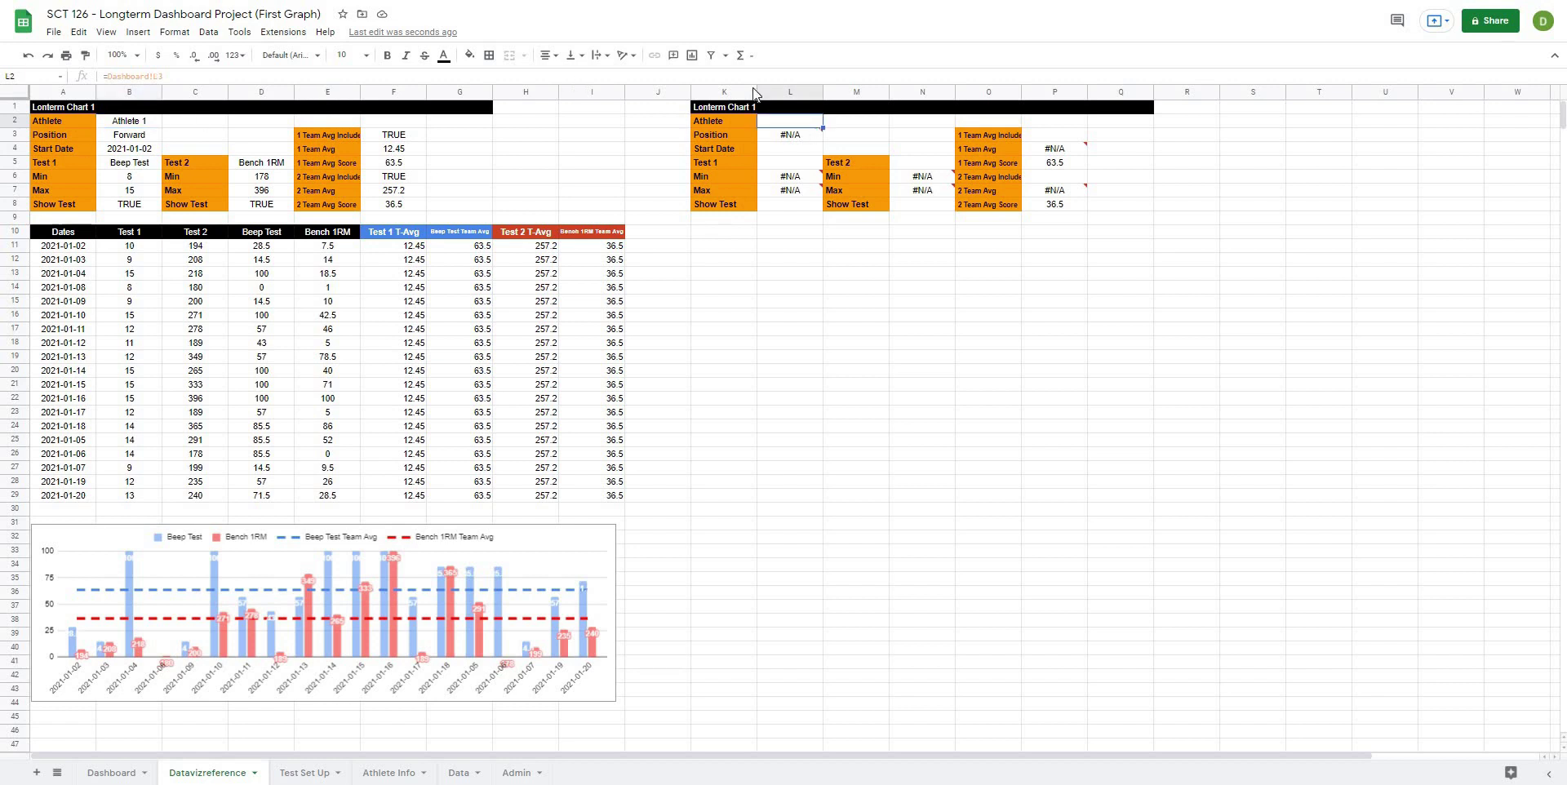
click(772, 271)
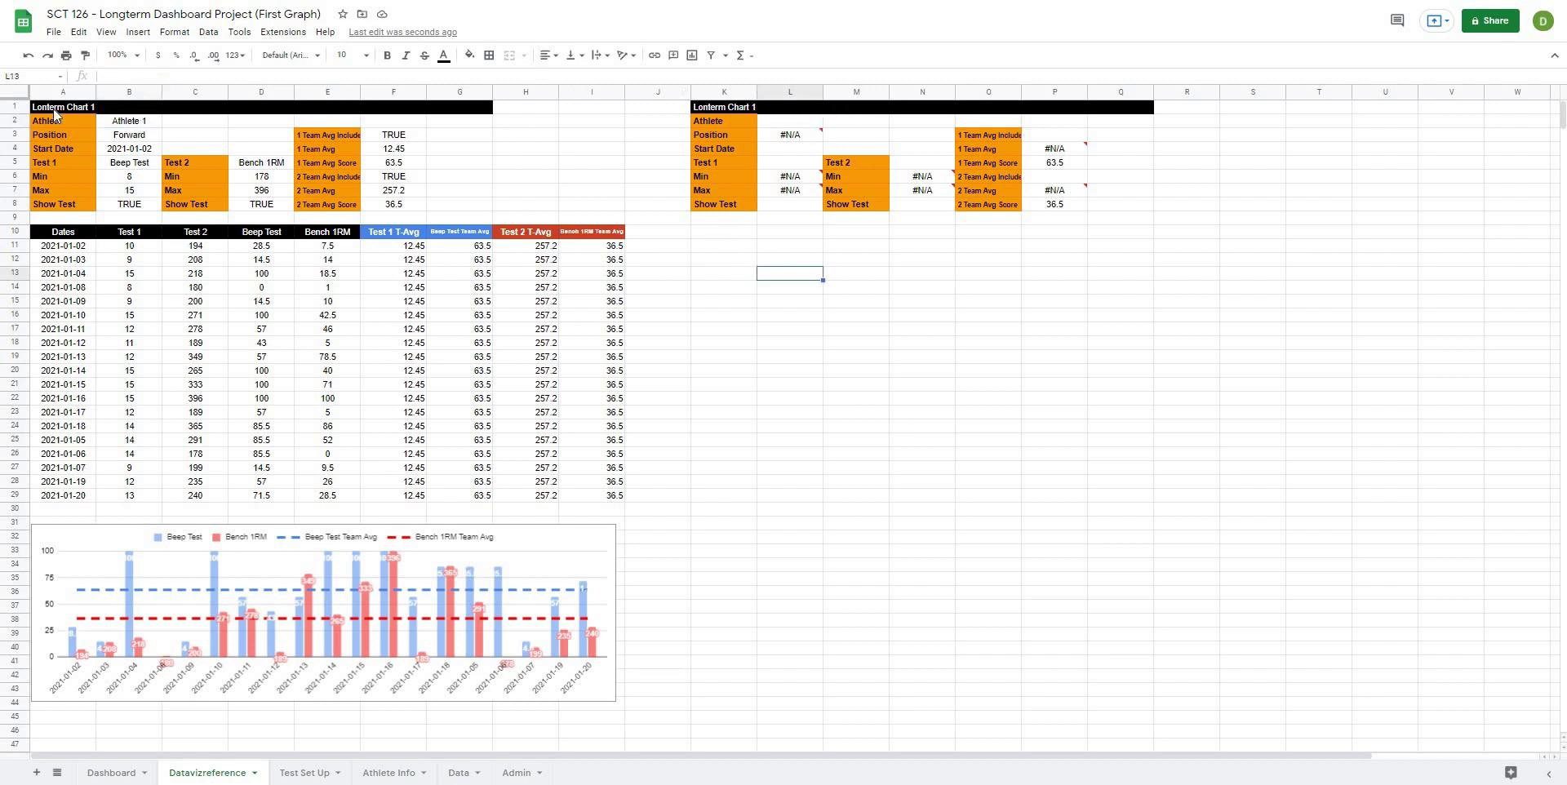
click(123, 122)
click(249, 74)
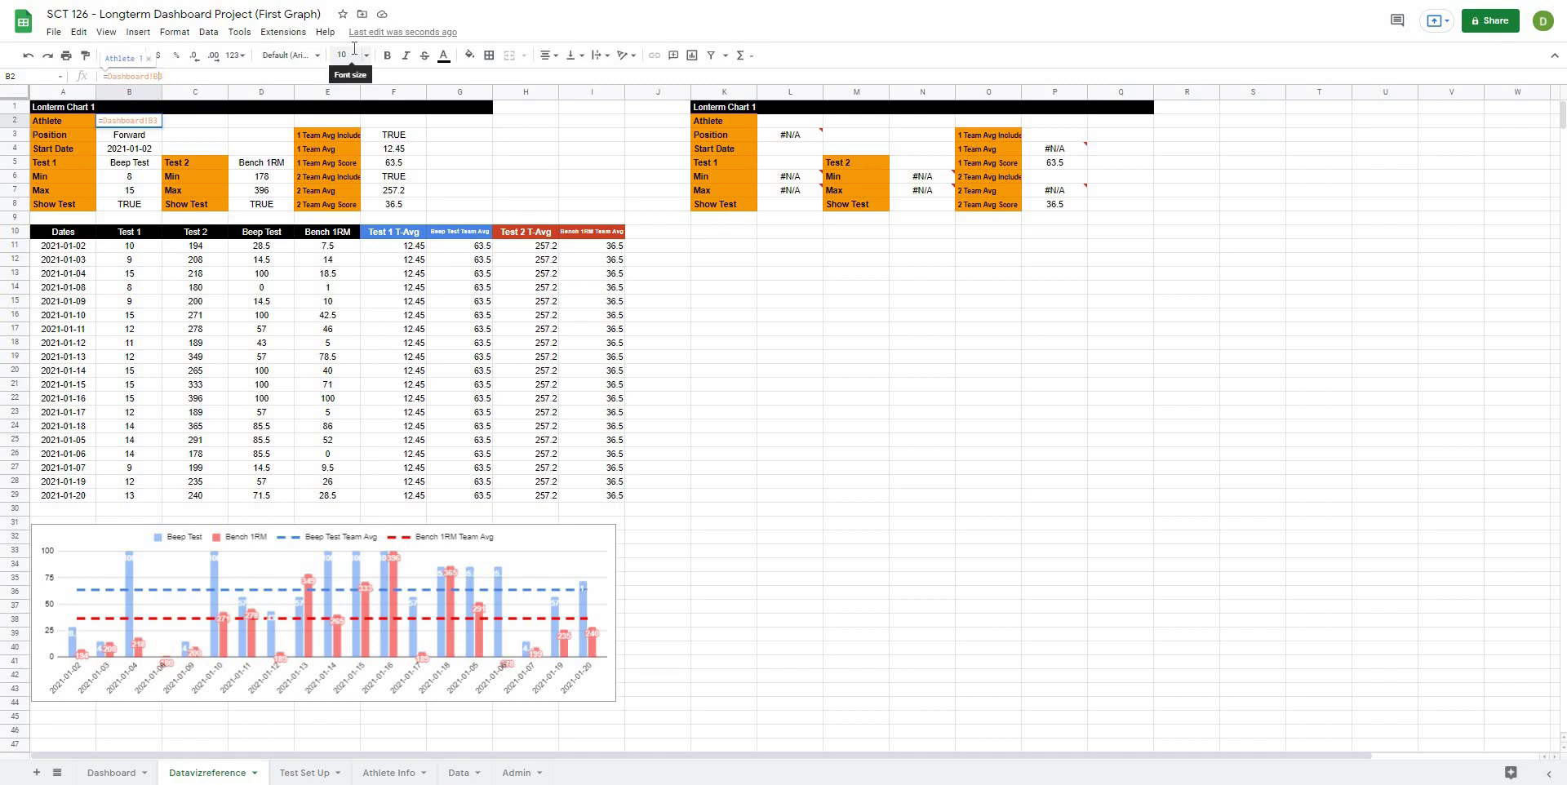
key(F4)
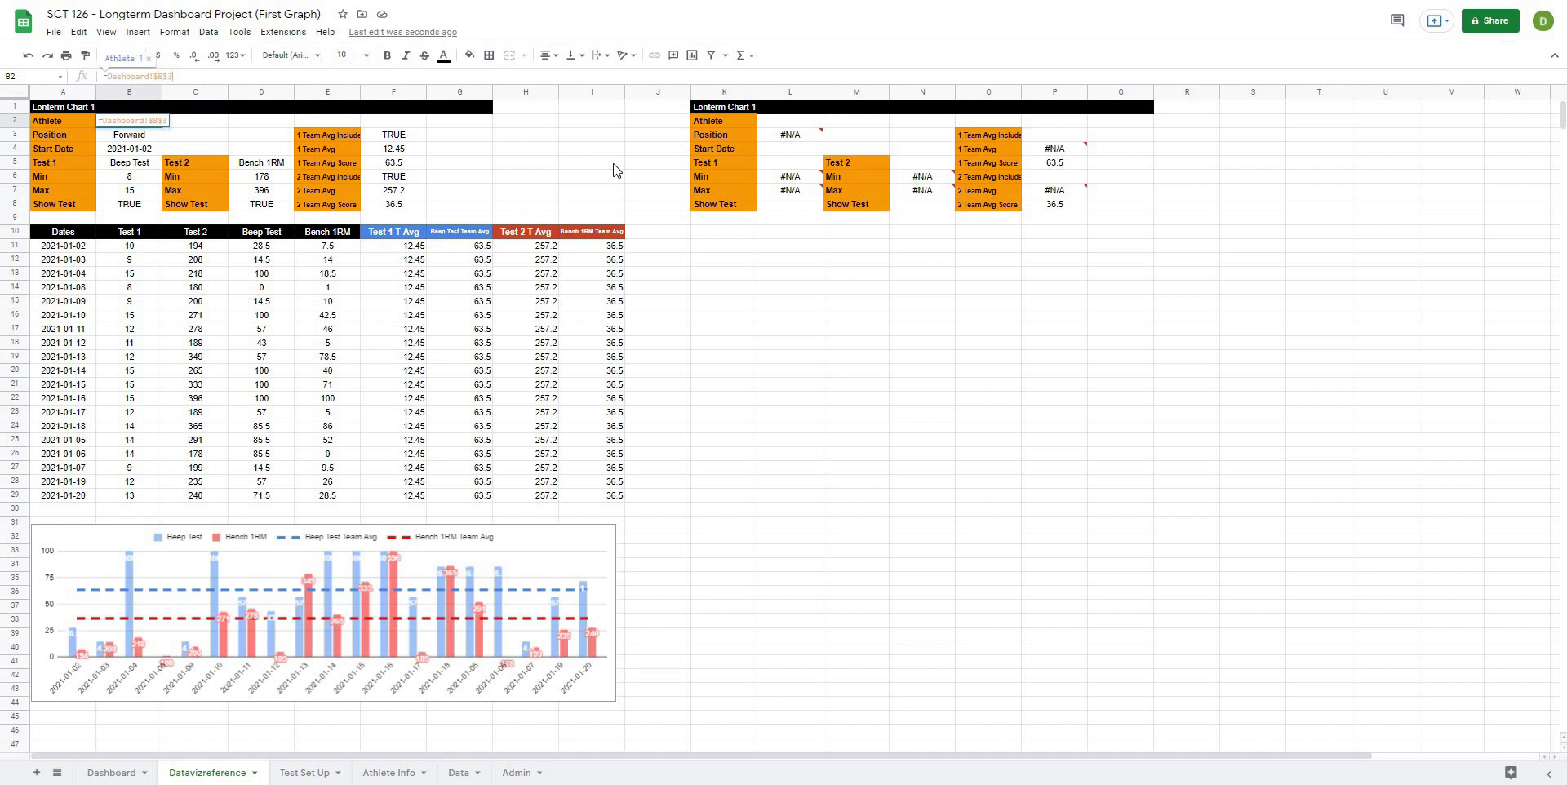
click(633, 149)
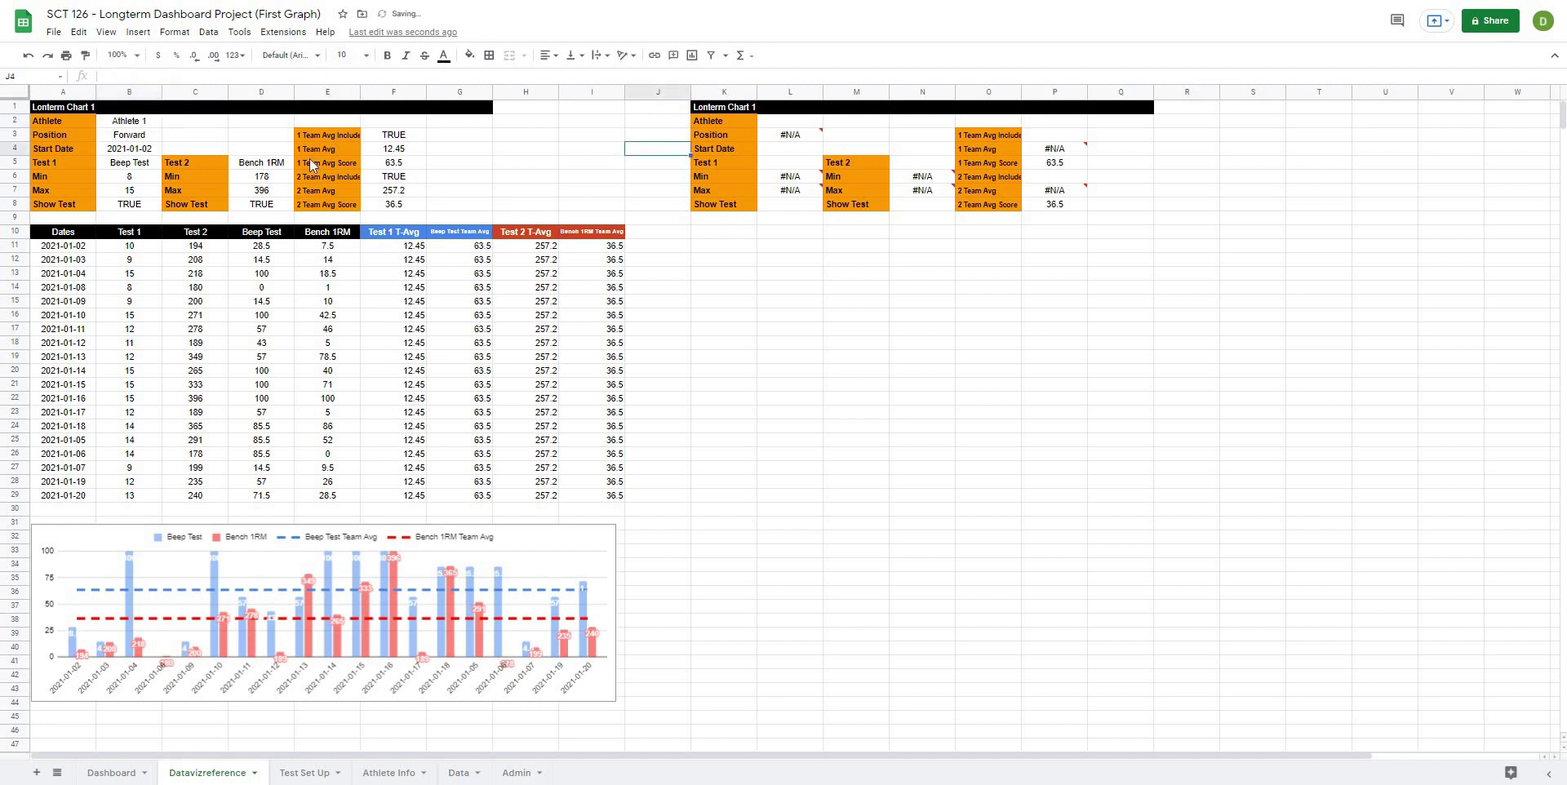
Step: Check the copied Position lookup in L3, and make the Athlete Info range A:F in B3's lookup absolute
click(788, 136)
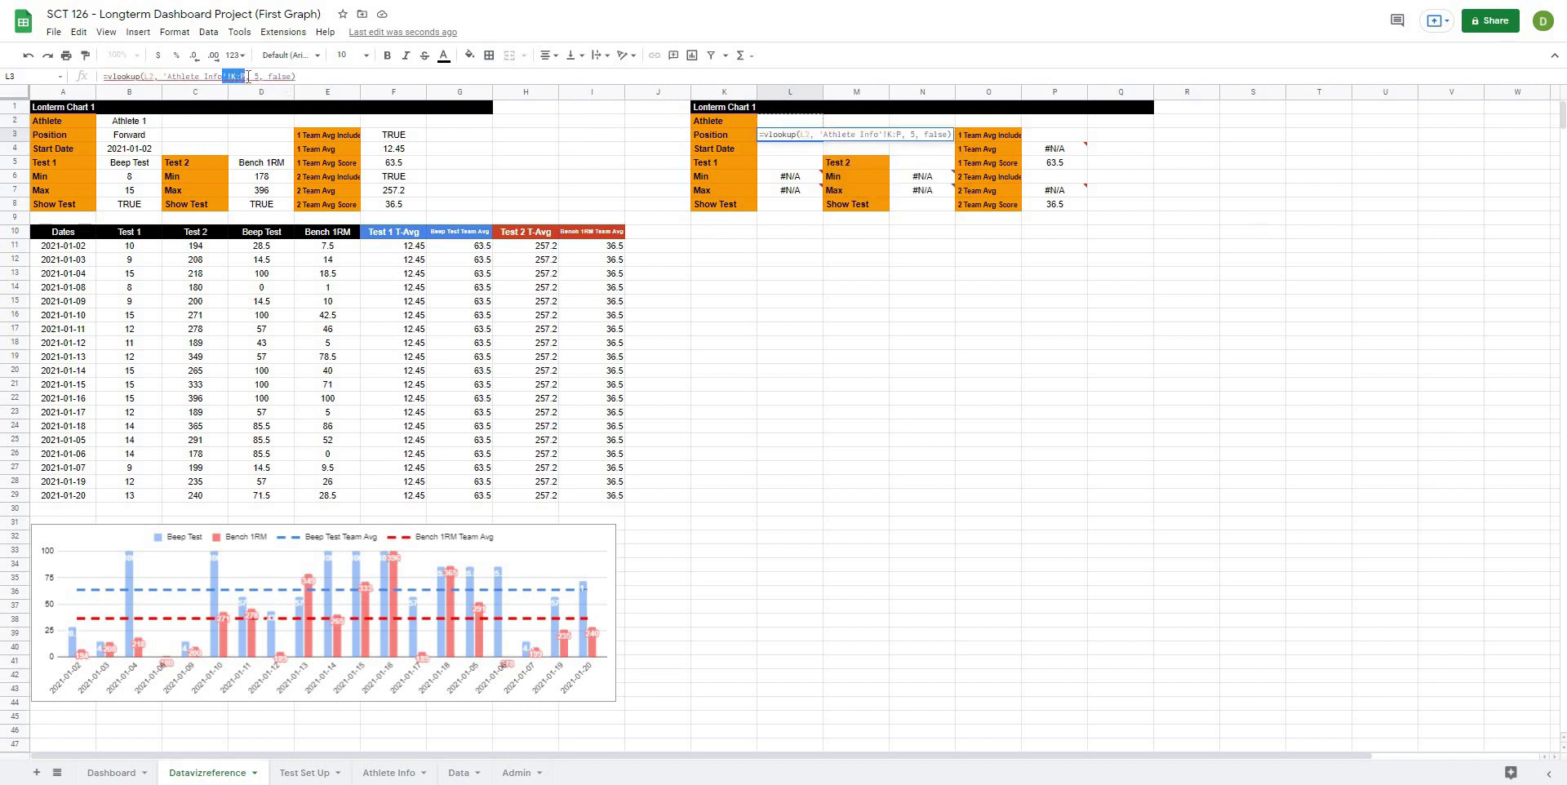
click(593, 150)
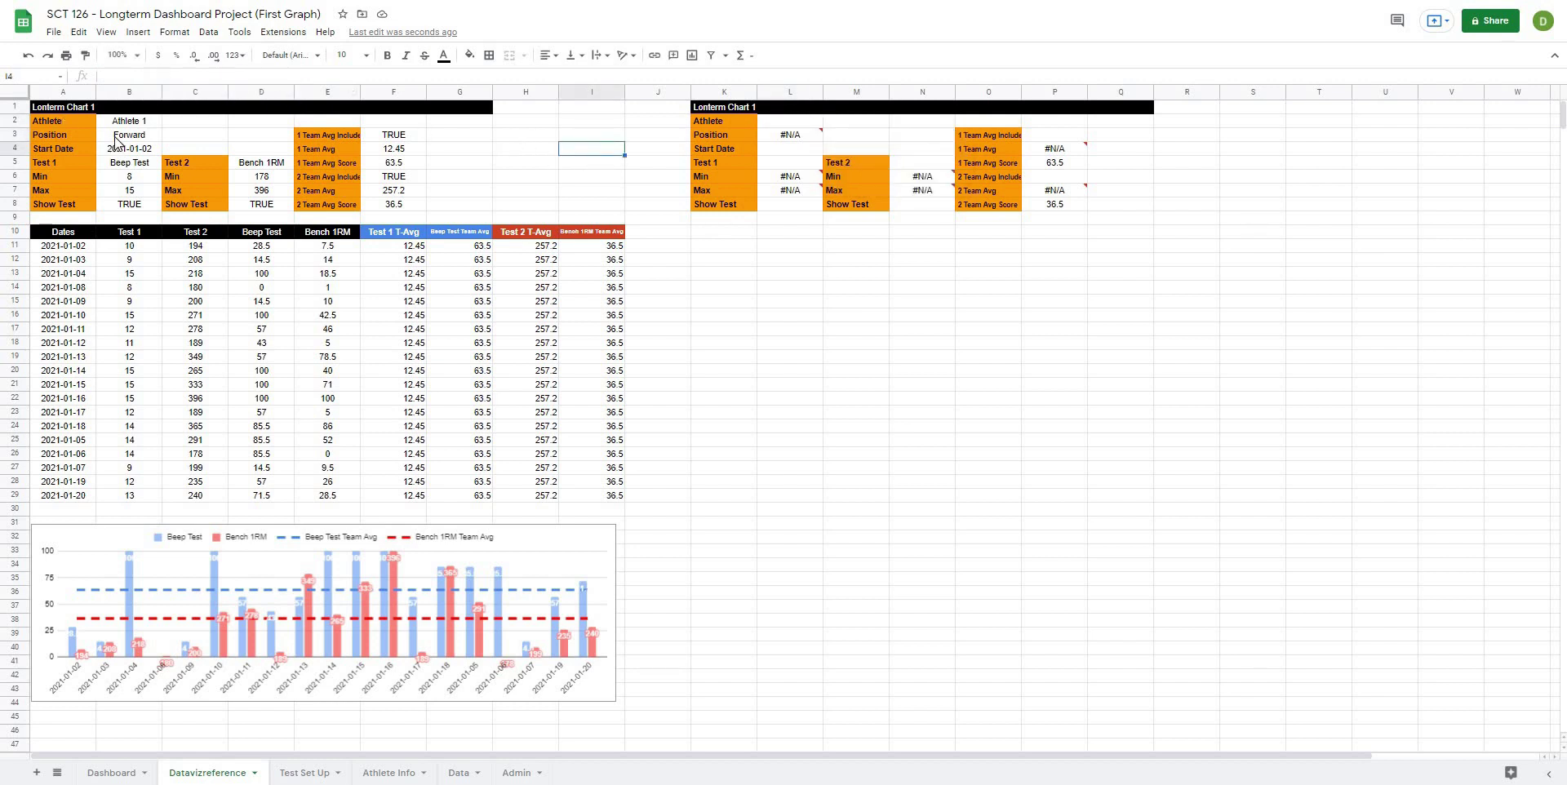
click(129, 135)
click(506, 78)
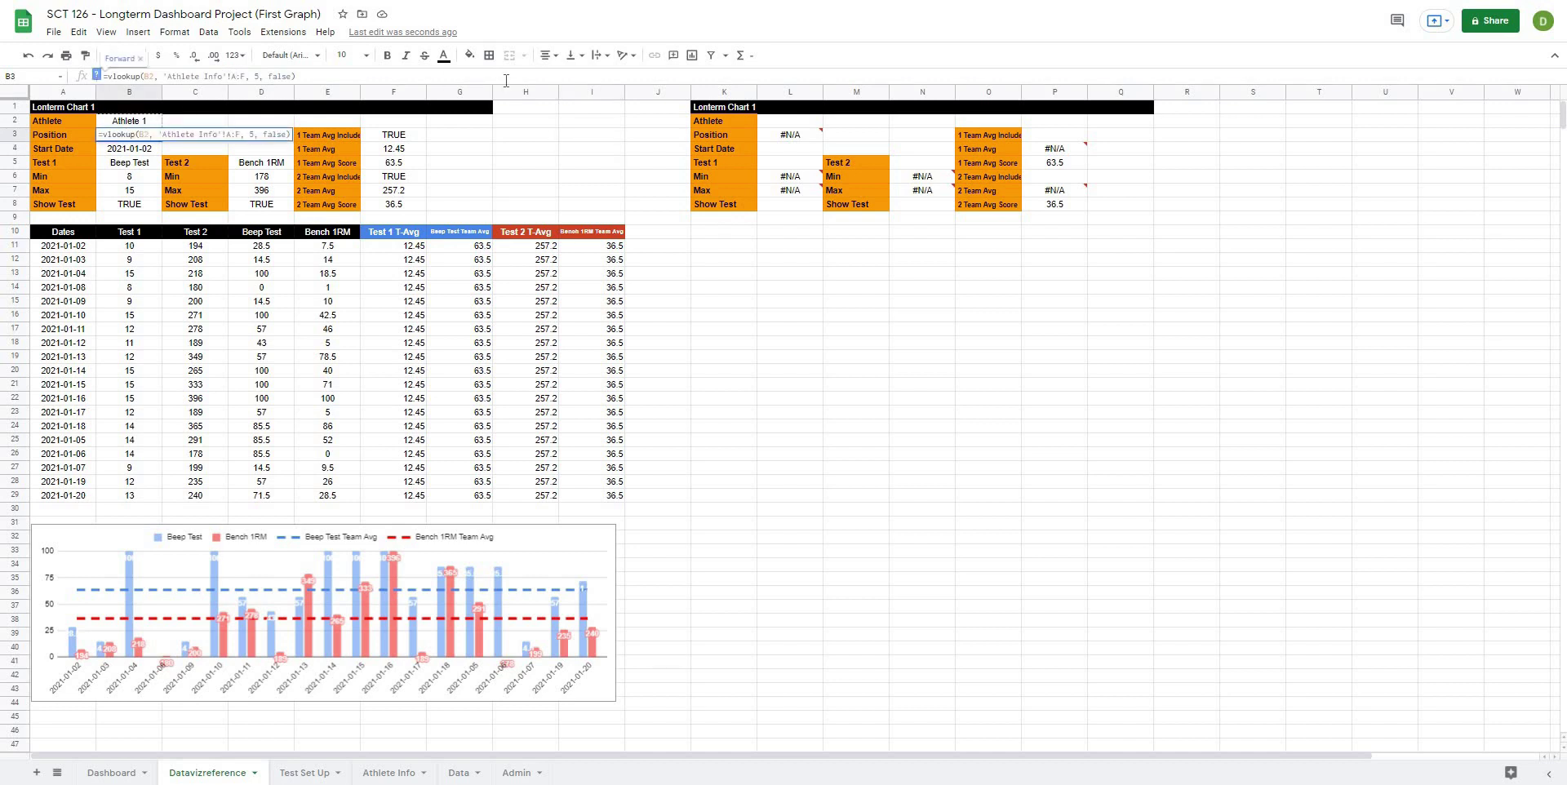
key(F4)
click(581, 162)
Step: Compare the Start Date, Min and Max formulas of the original block with their copies, and check the original Test 1 and Show Test formulas
click(120, 153)
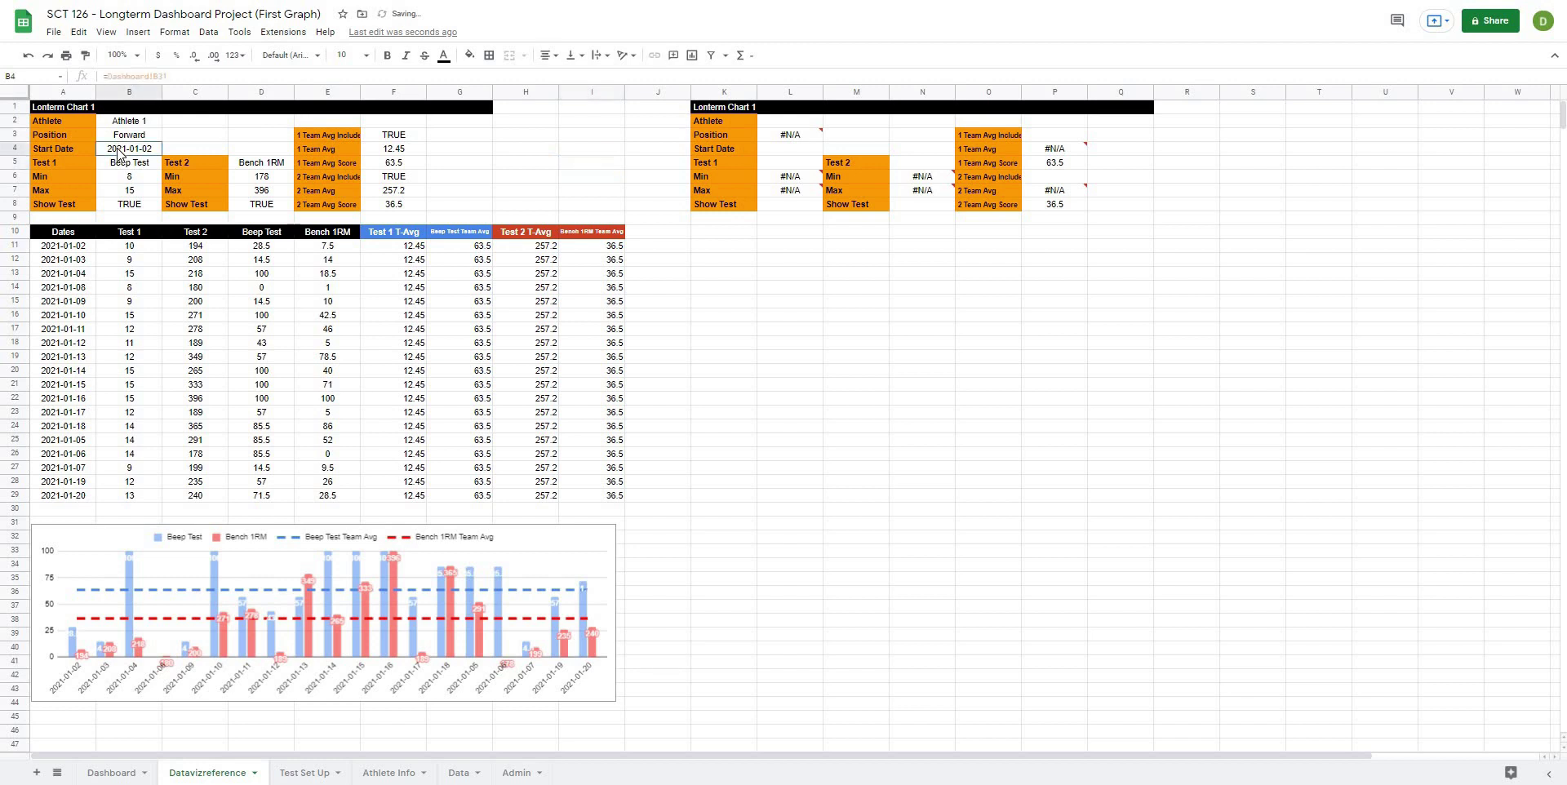
click(799, 152)
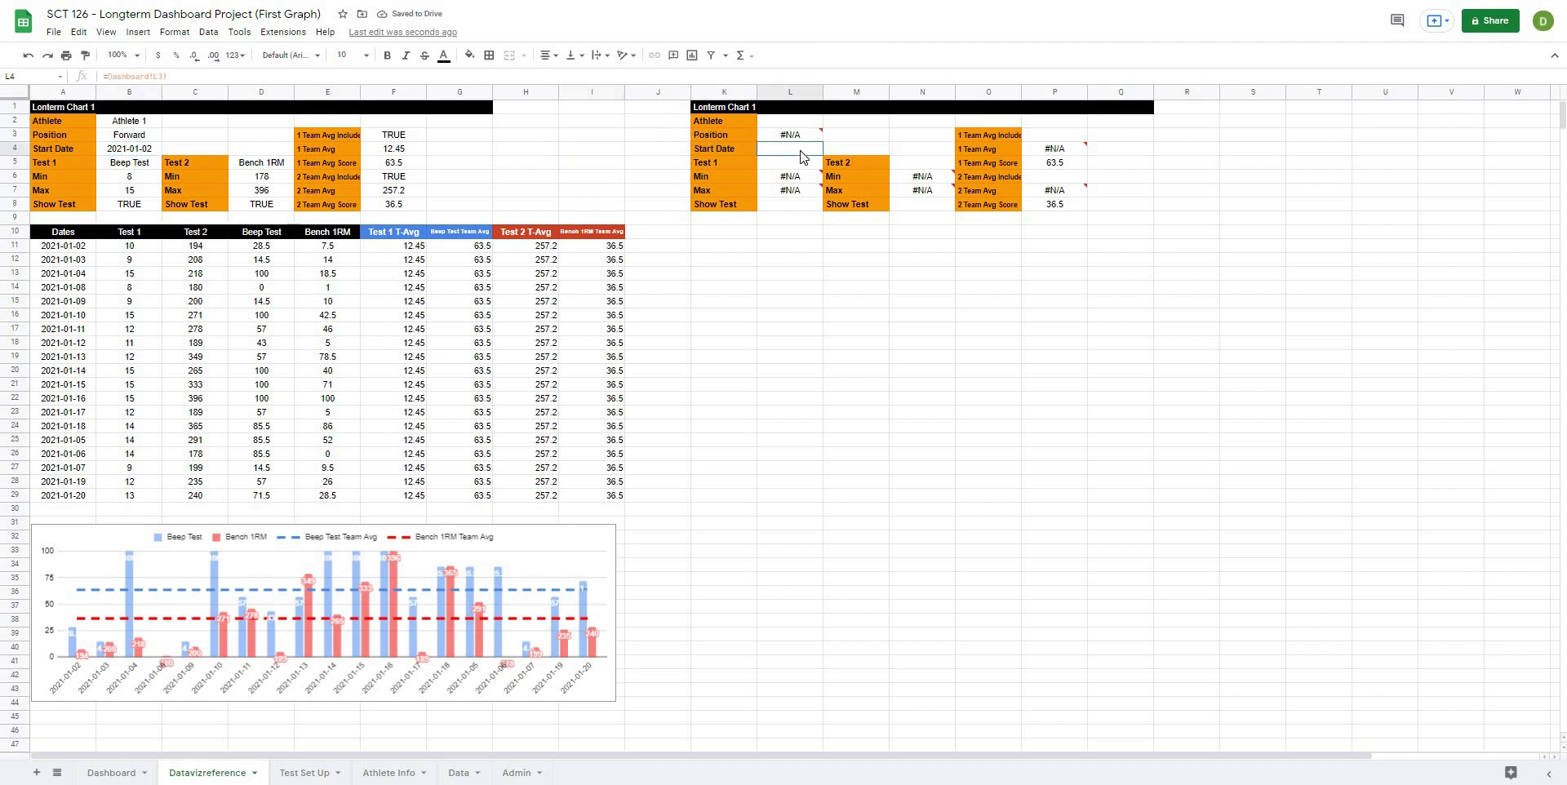
click(110, 168)
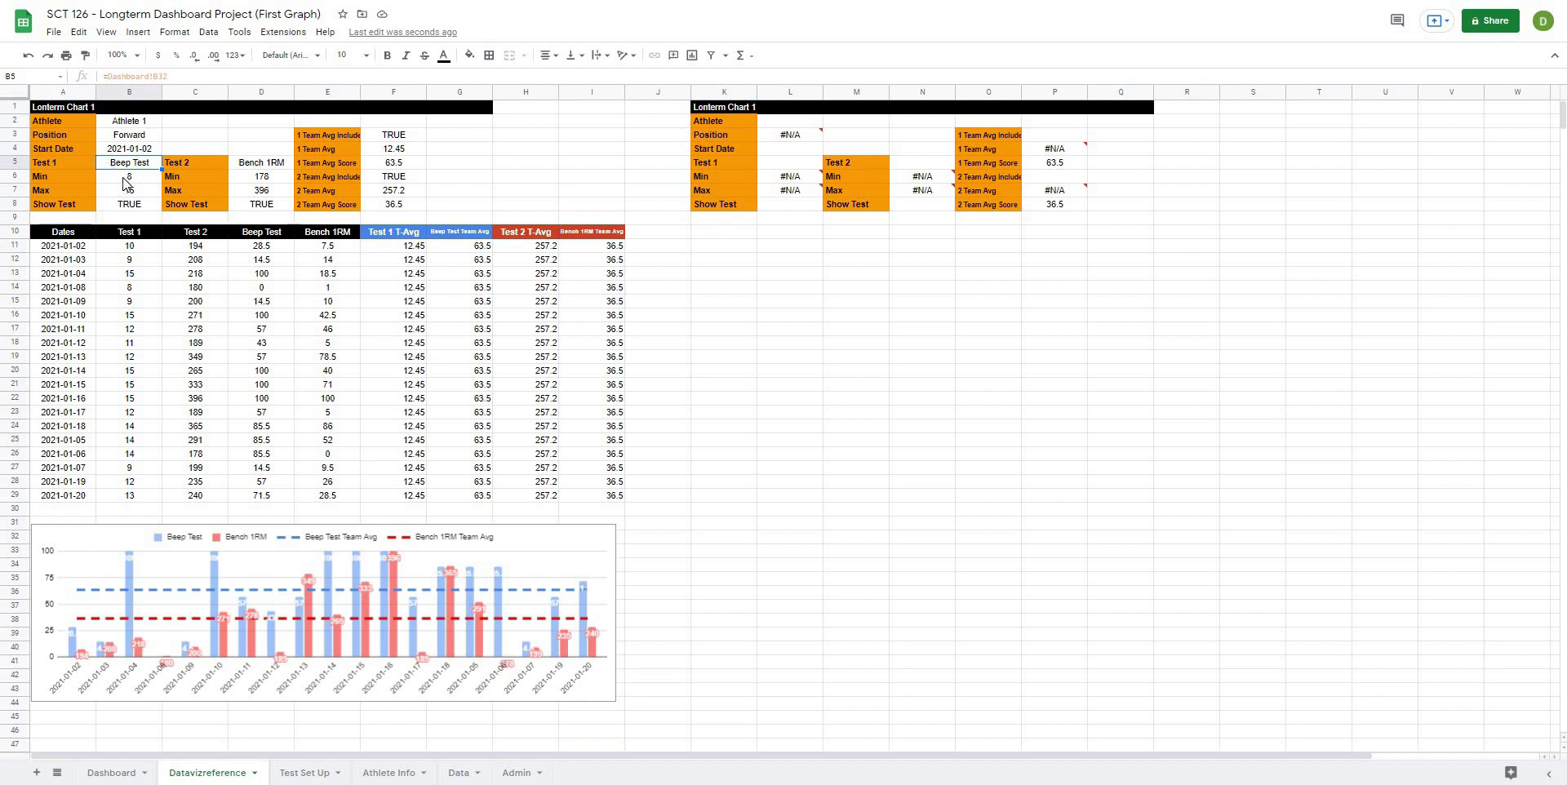
click(126, 183)
click(148, 75)
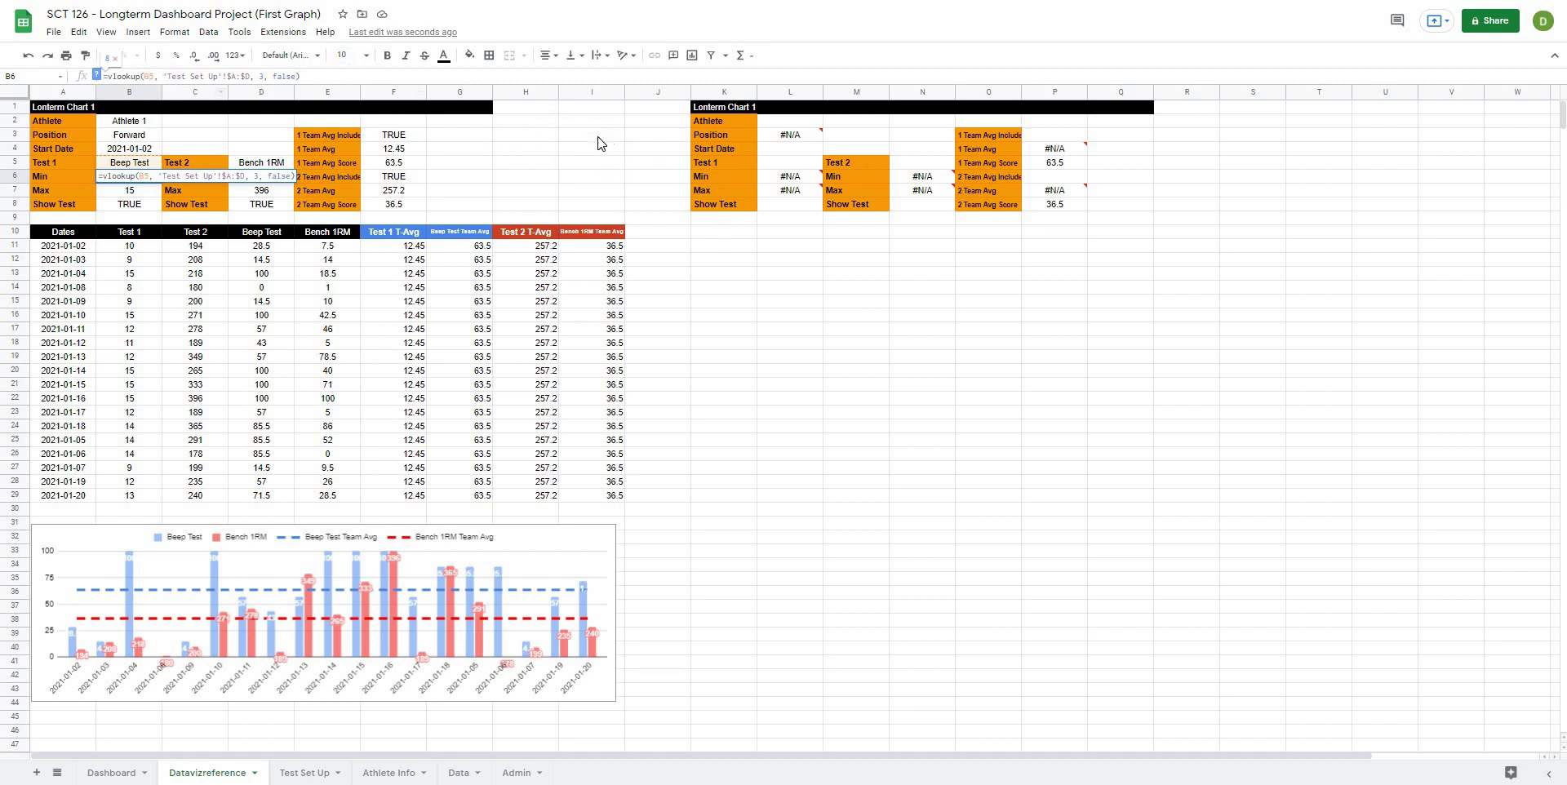
key(Escape)
click(801, 176)
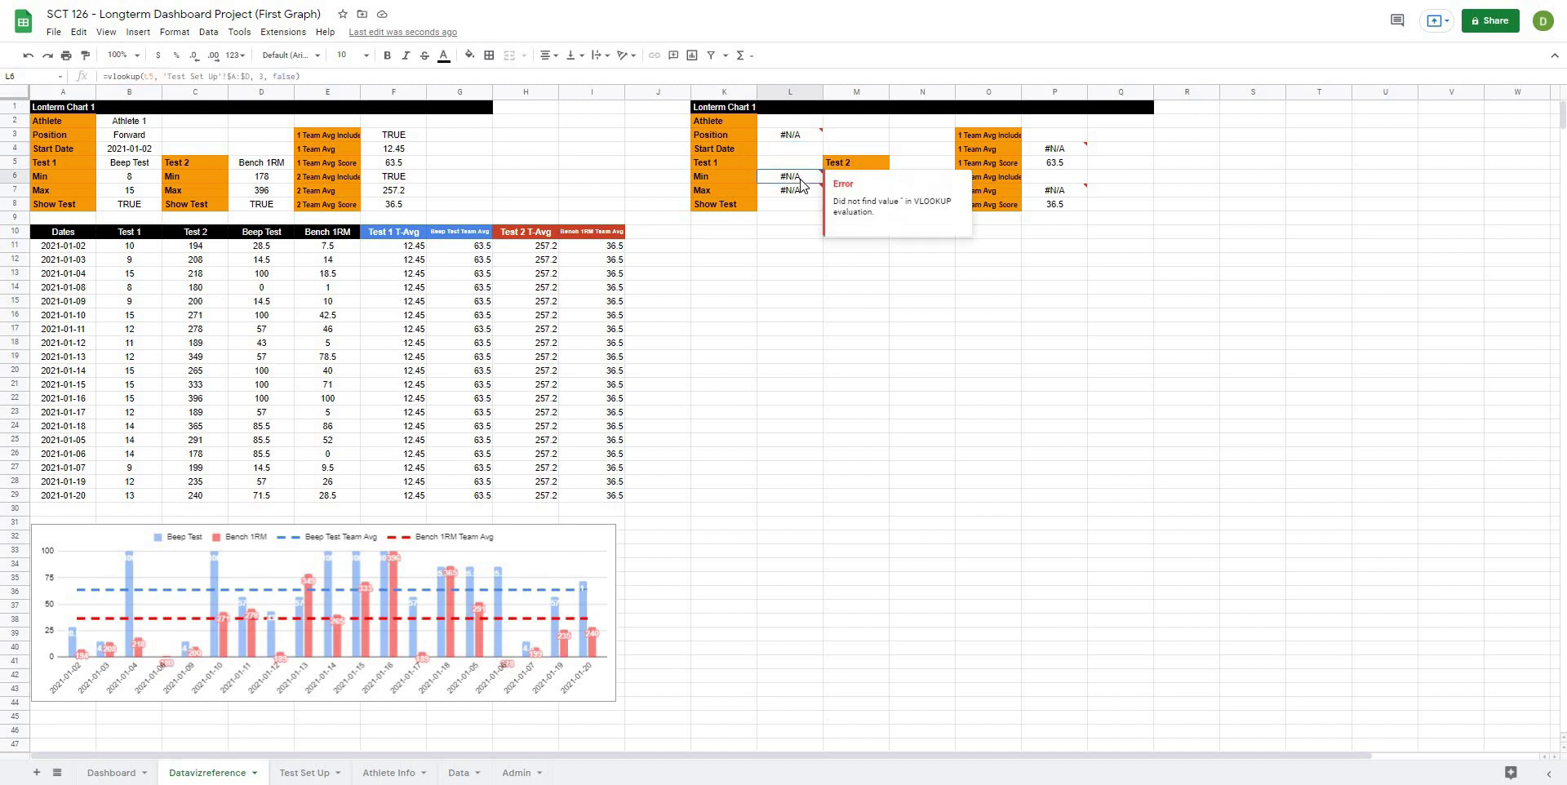
click(800, 192)
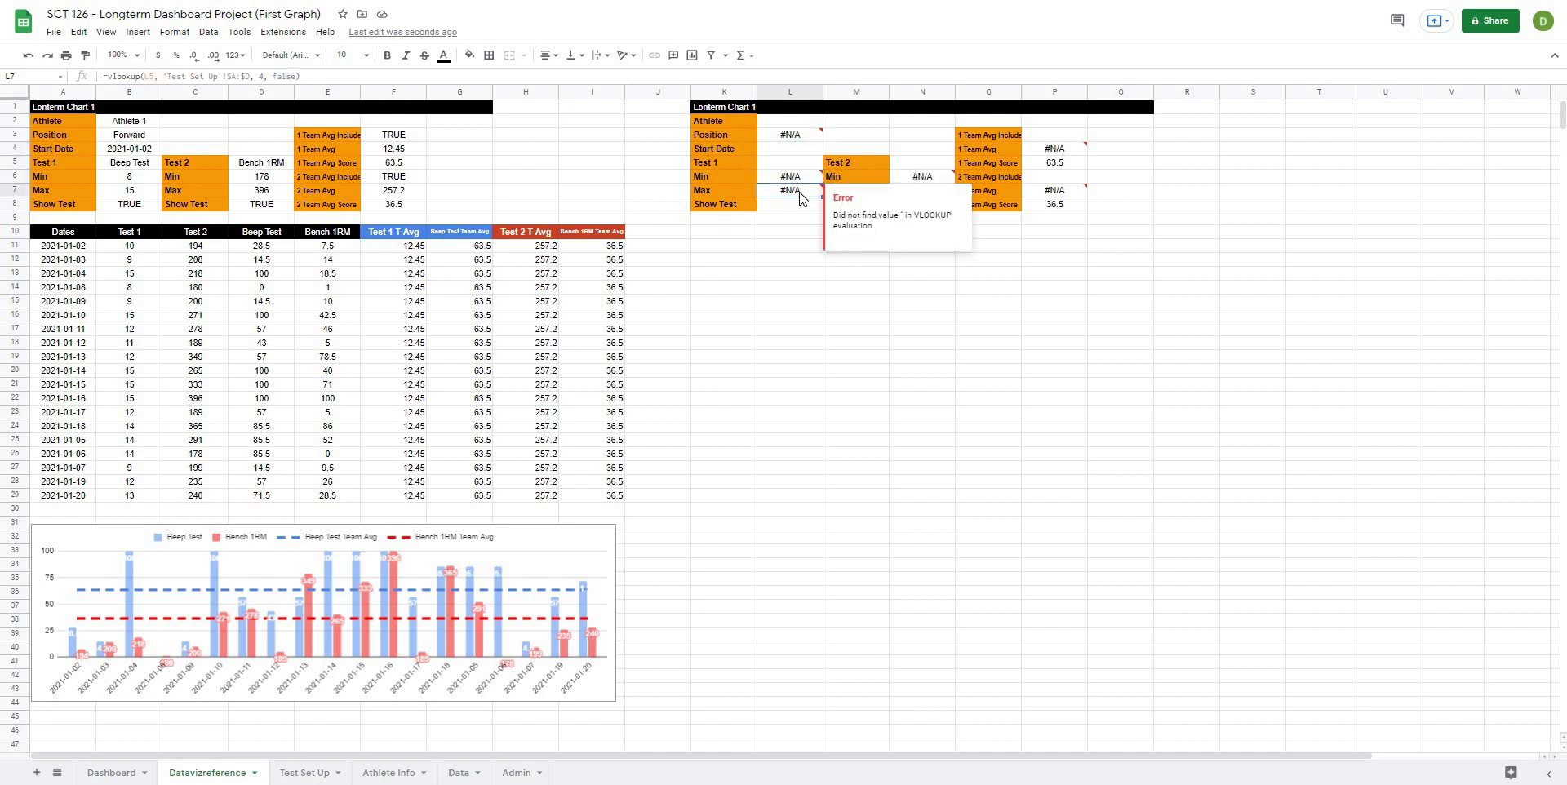
click(92, 204)
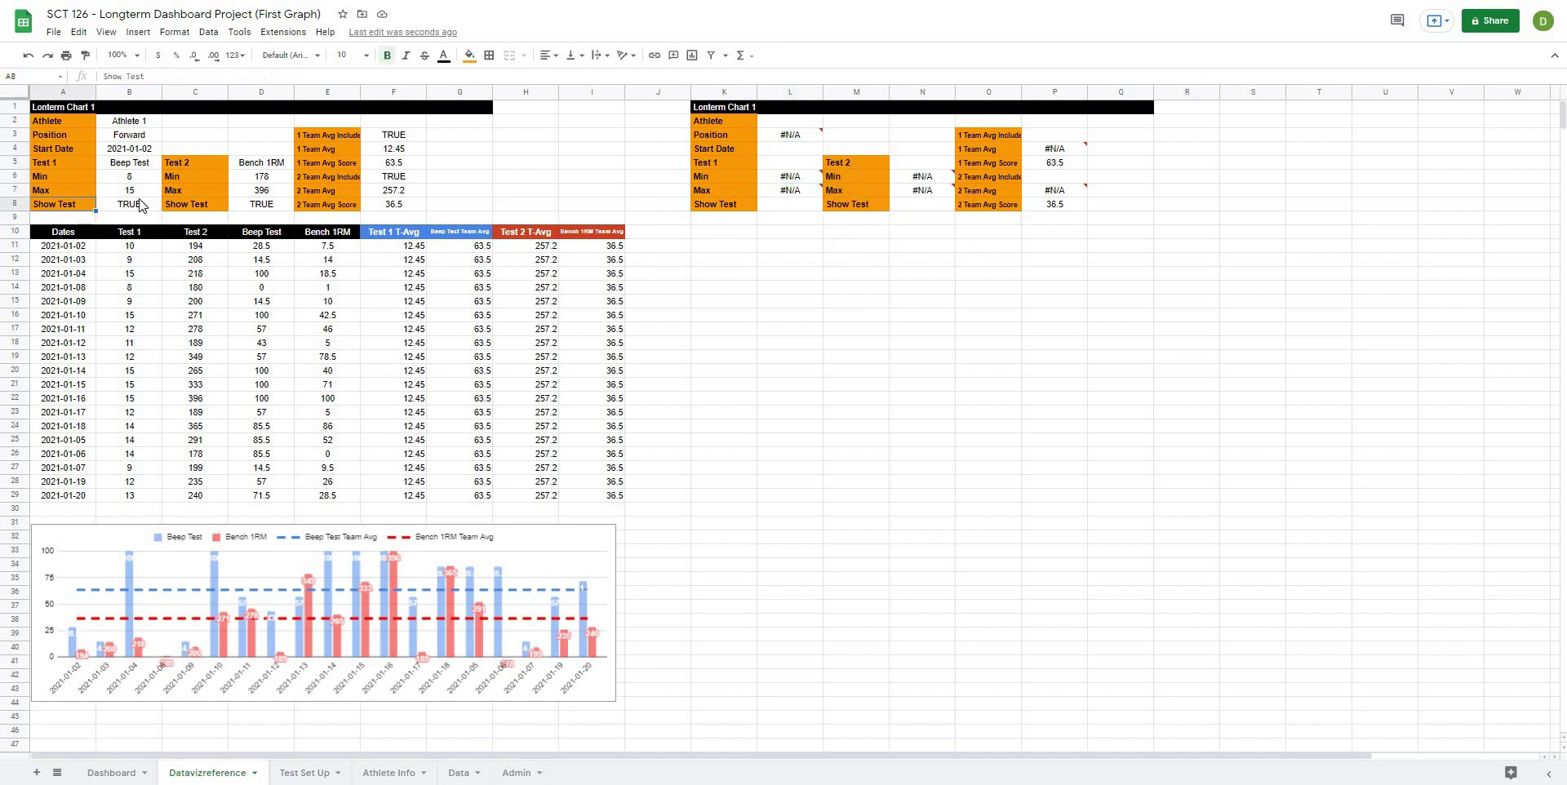
click(140, 204)
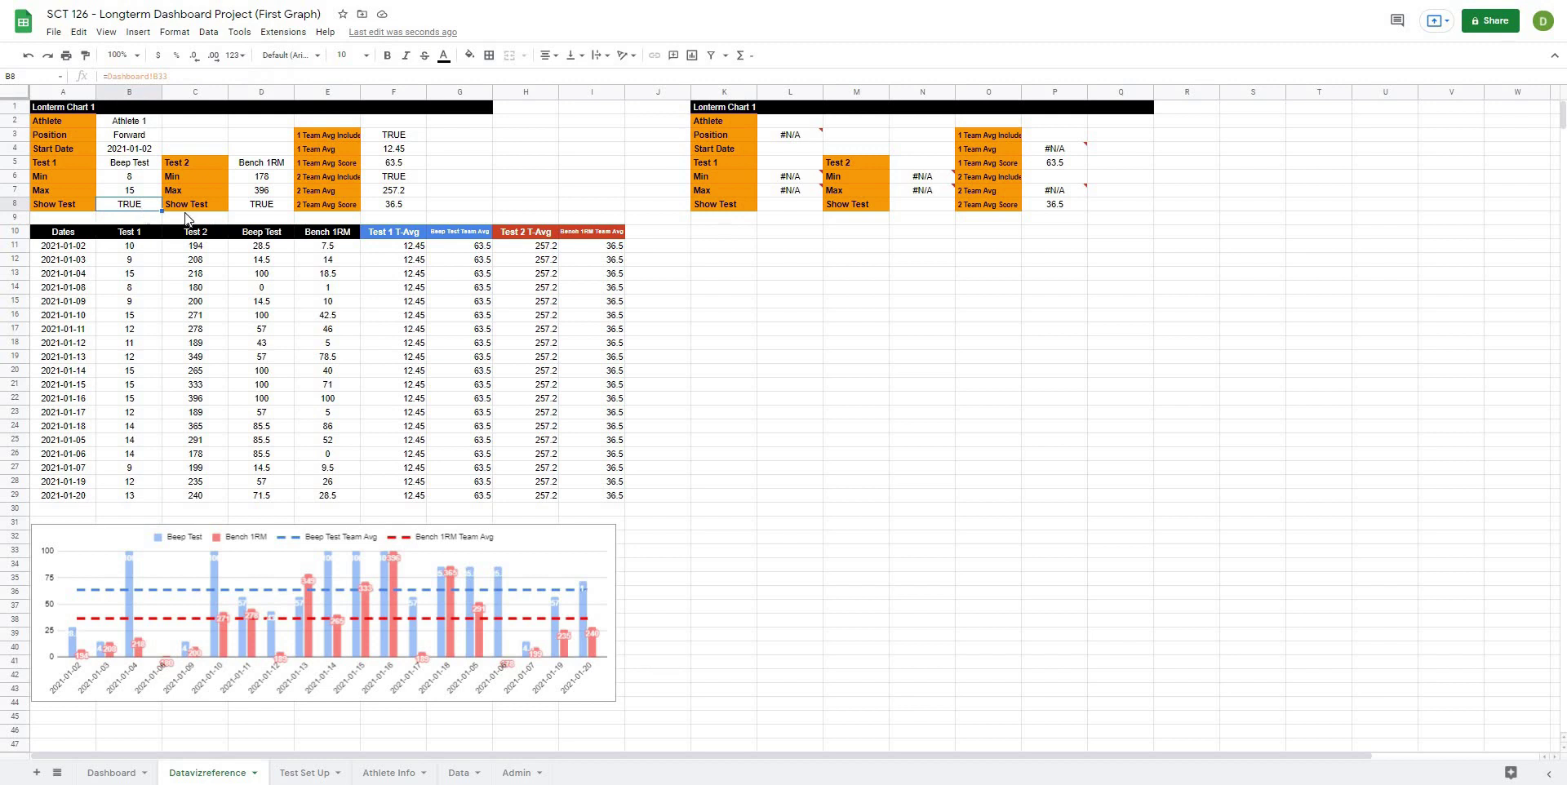
click(960, 287)
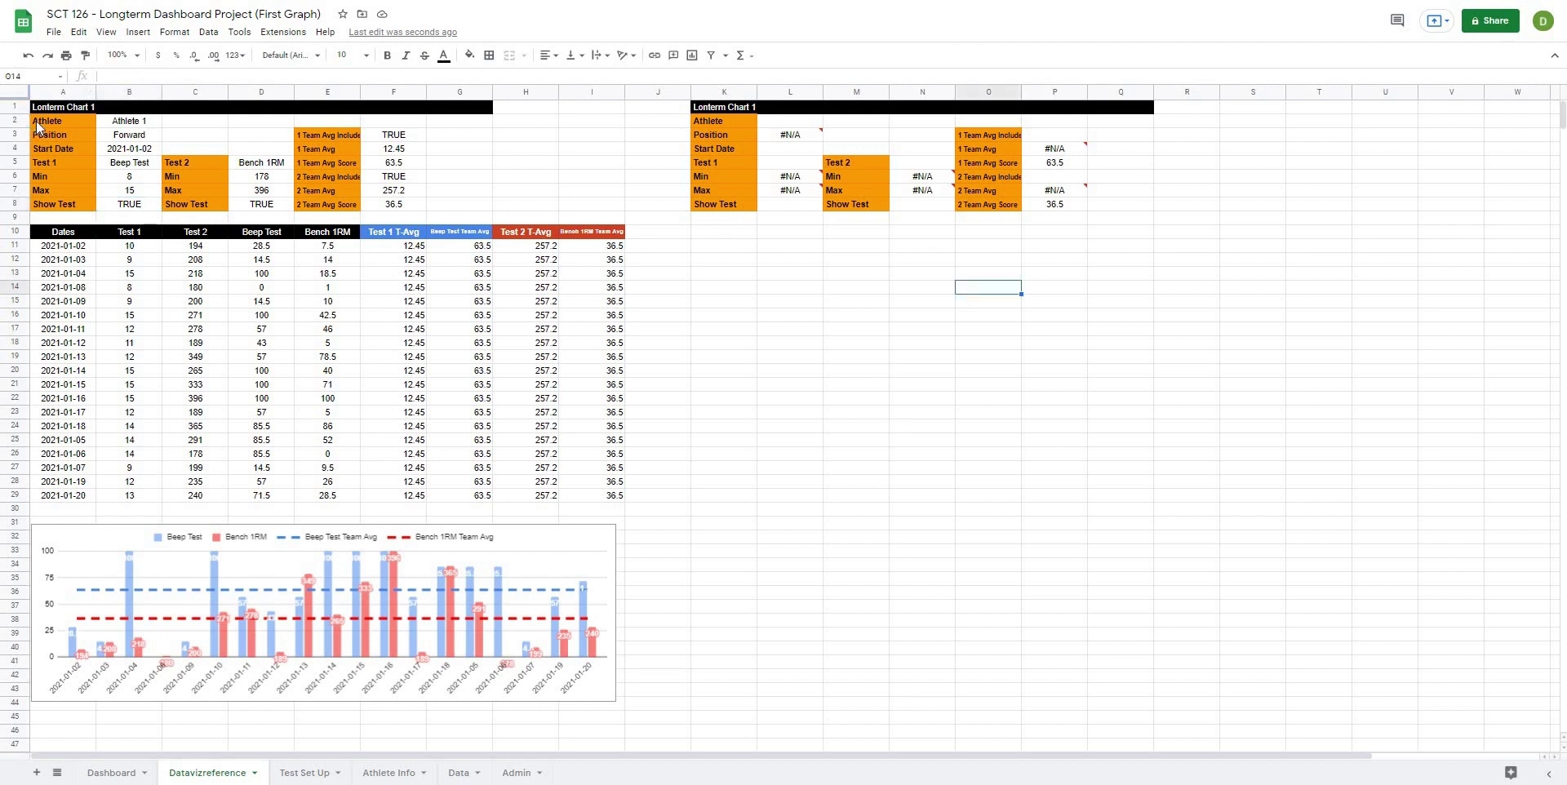
Step: Copy the corrected settings range A2:B8 and paste it over the copied block starting at K2
drag(41, 123, 116, 208)
key(ctrl+c)
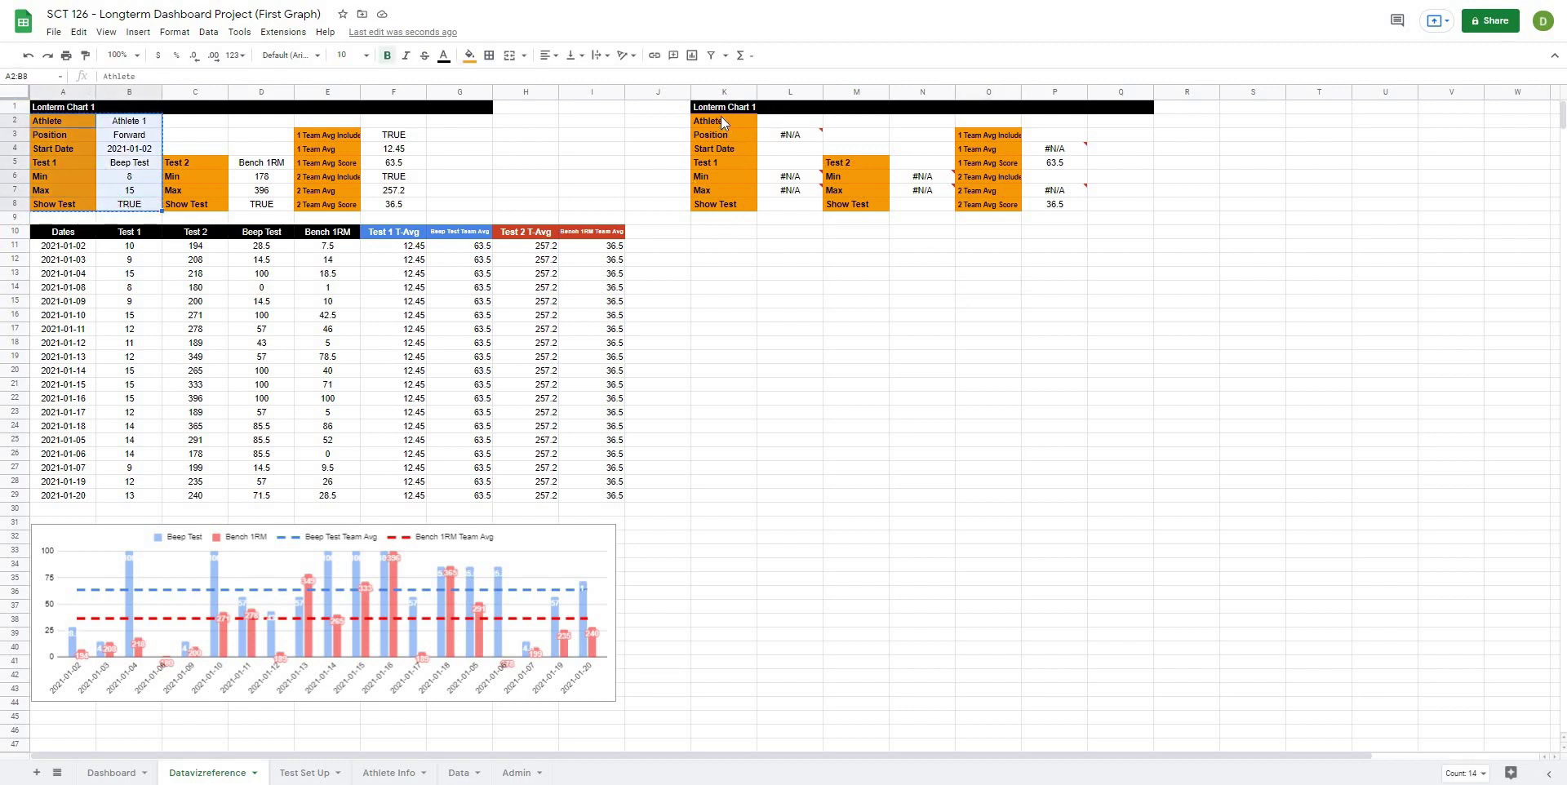
click(722, 119)
key(ctrl+v)
click(717, 148)
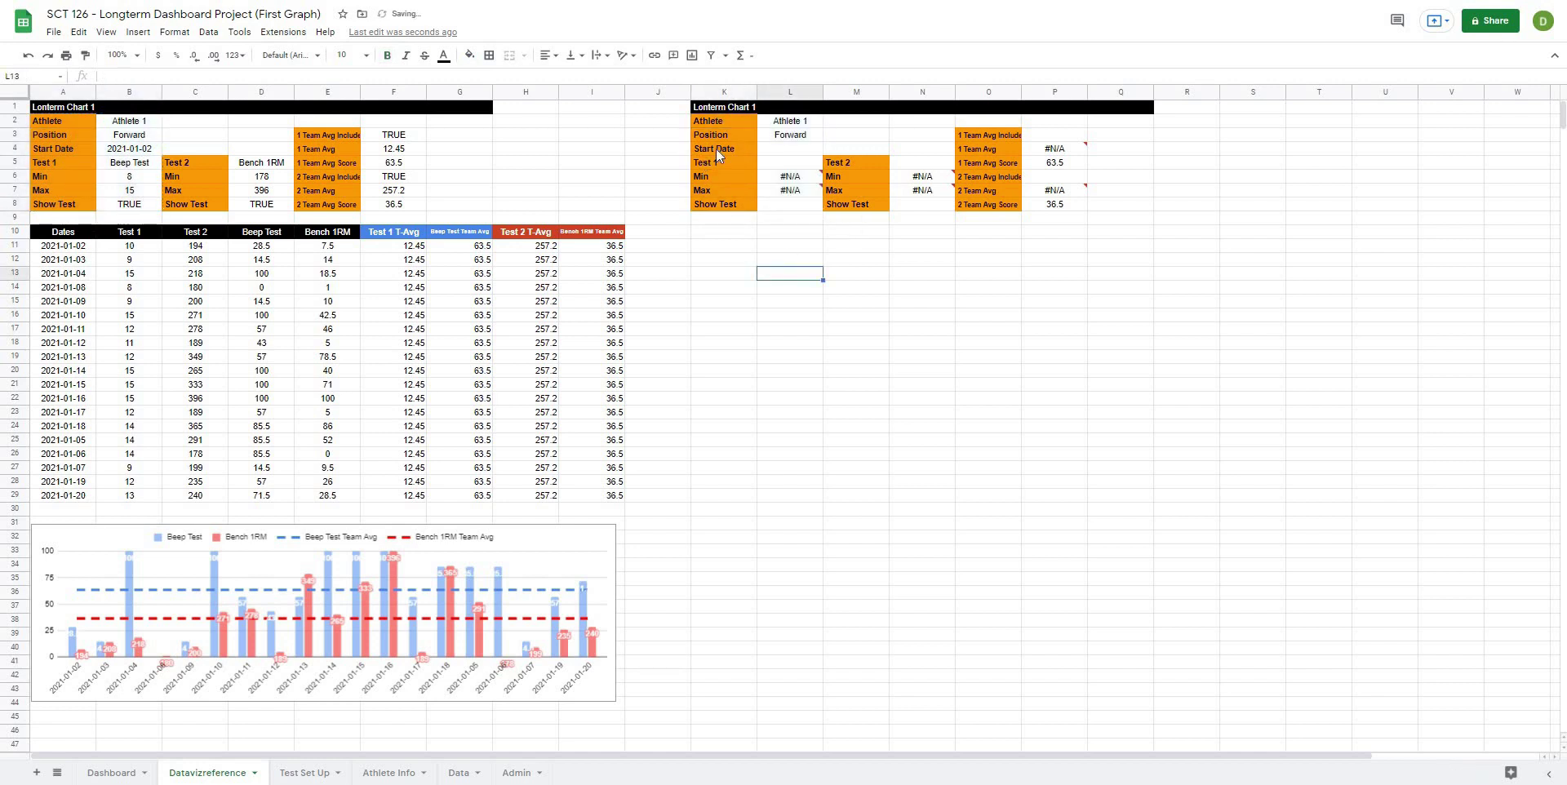
Step: Relink the copied block's Start Date in L4 to the Longterm Chart 2 start date in Dashboard cell B39
click(783, 155)
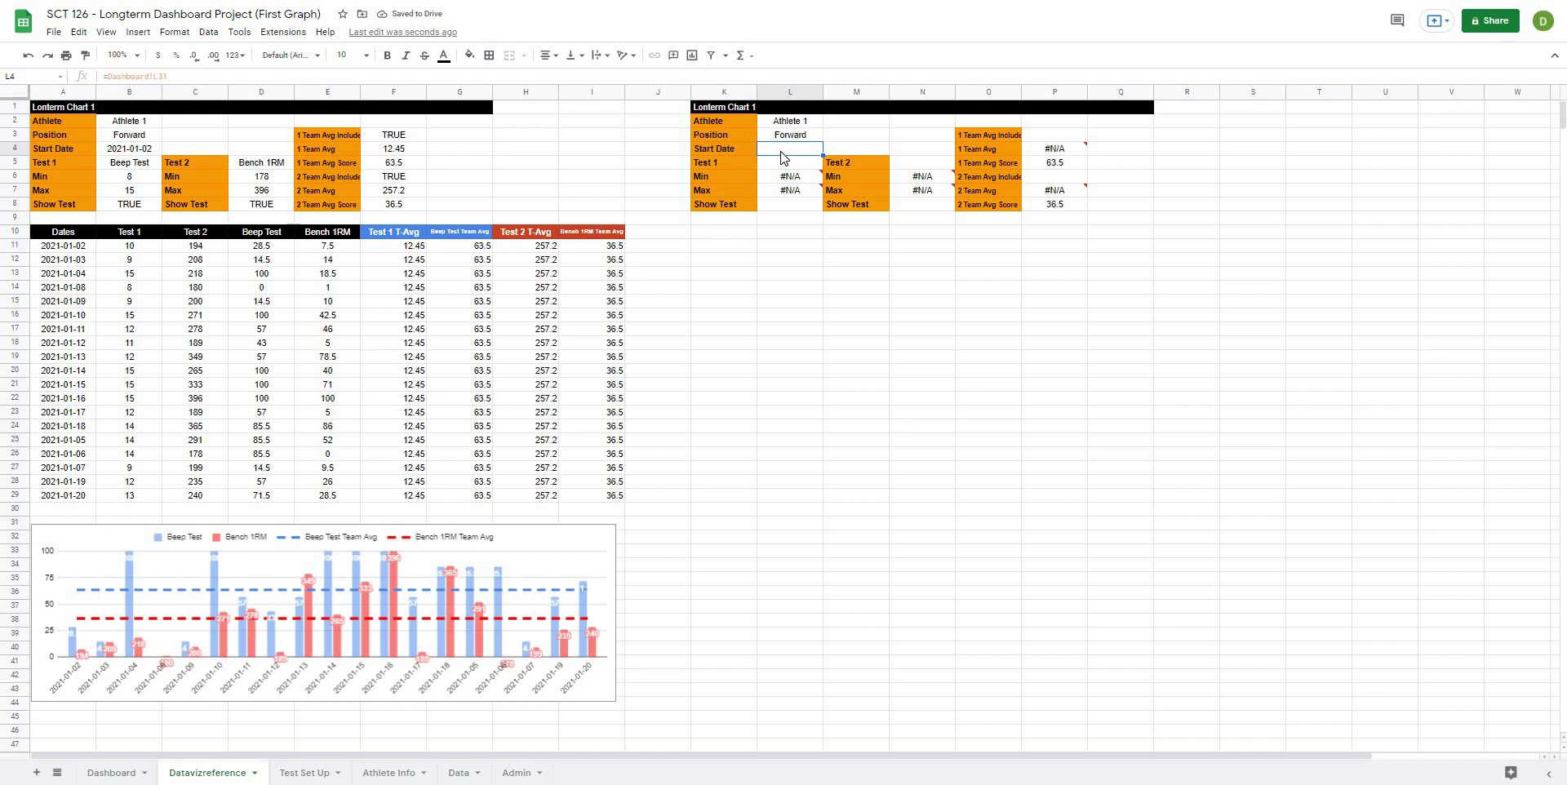
triple_click(300, 75)
key(BackSpace)
text(=)
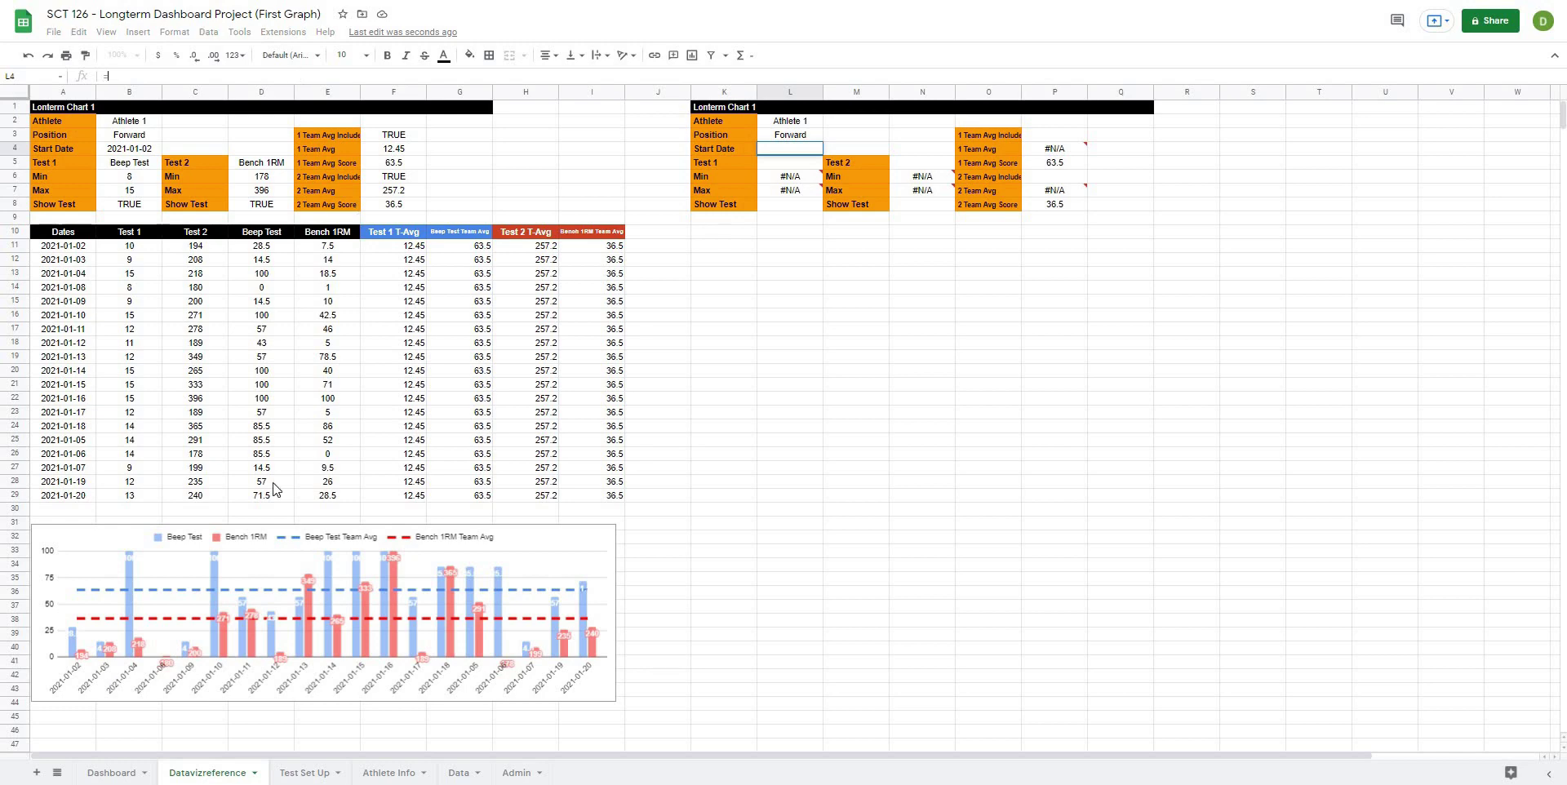
click(114, 772)
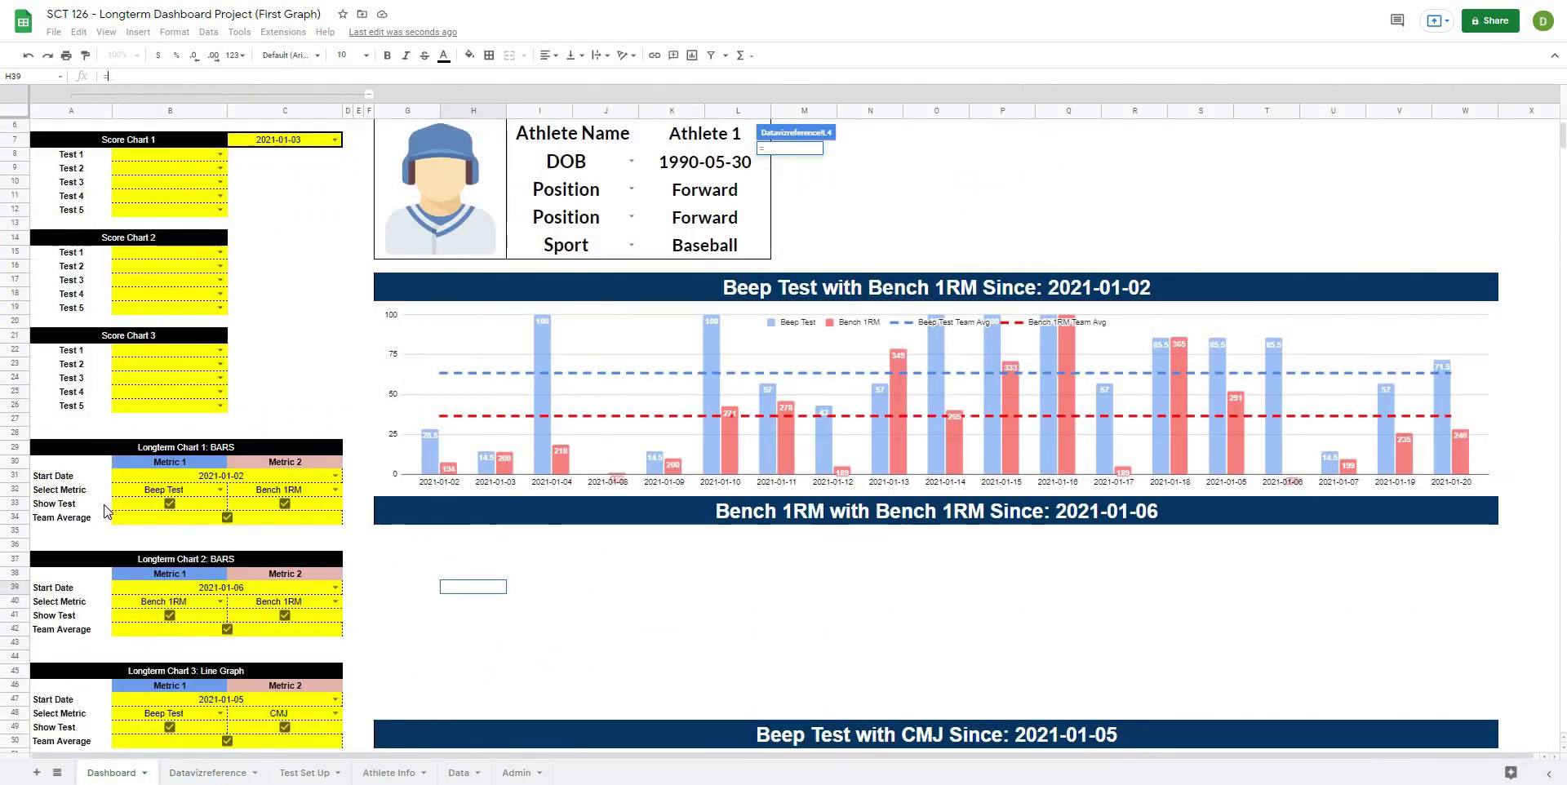
scroll(90, 514, down, 3)
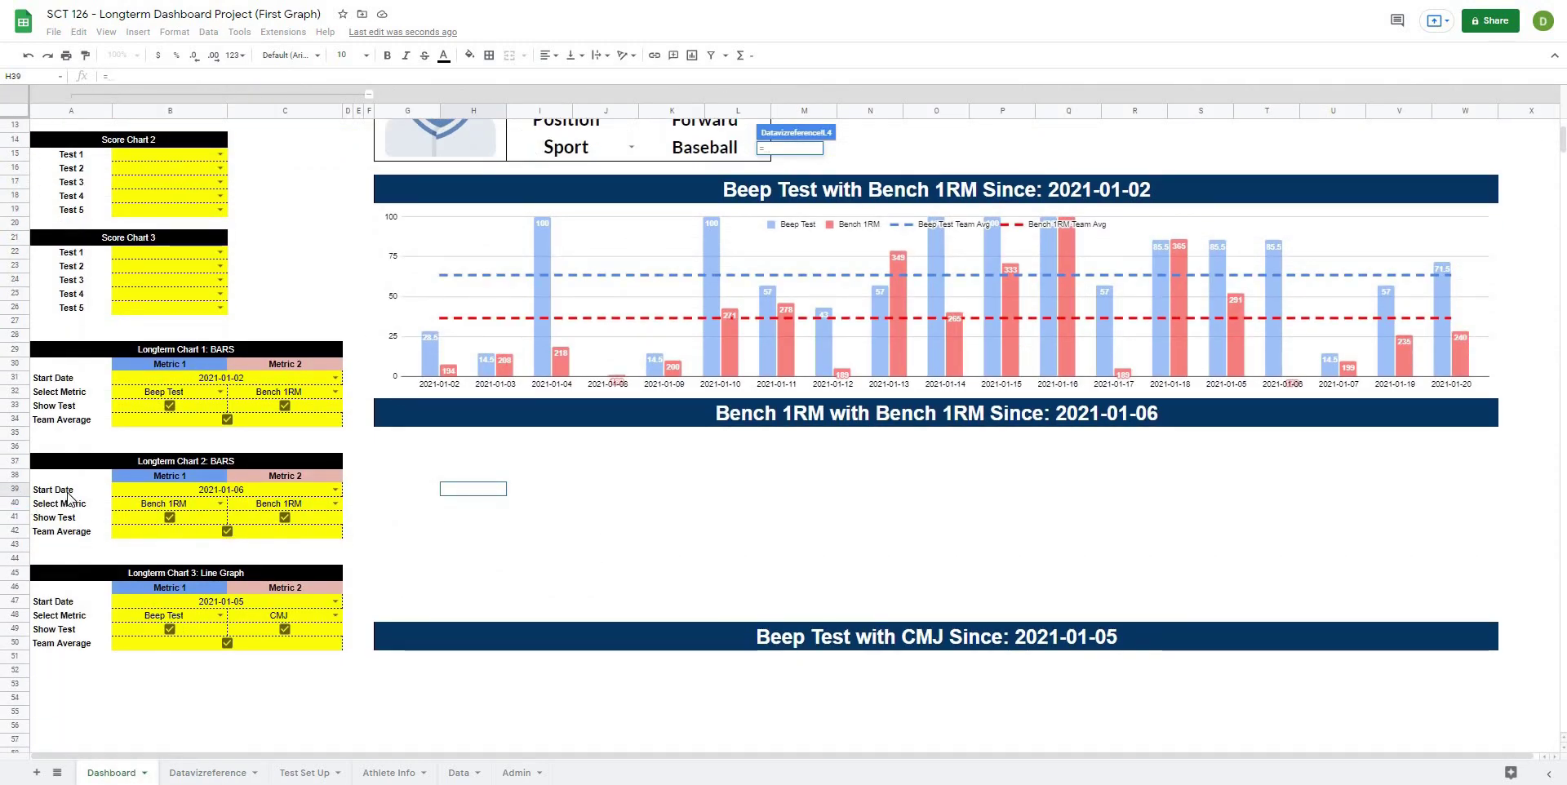
click(168, 491)
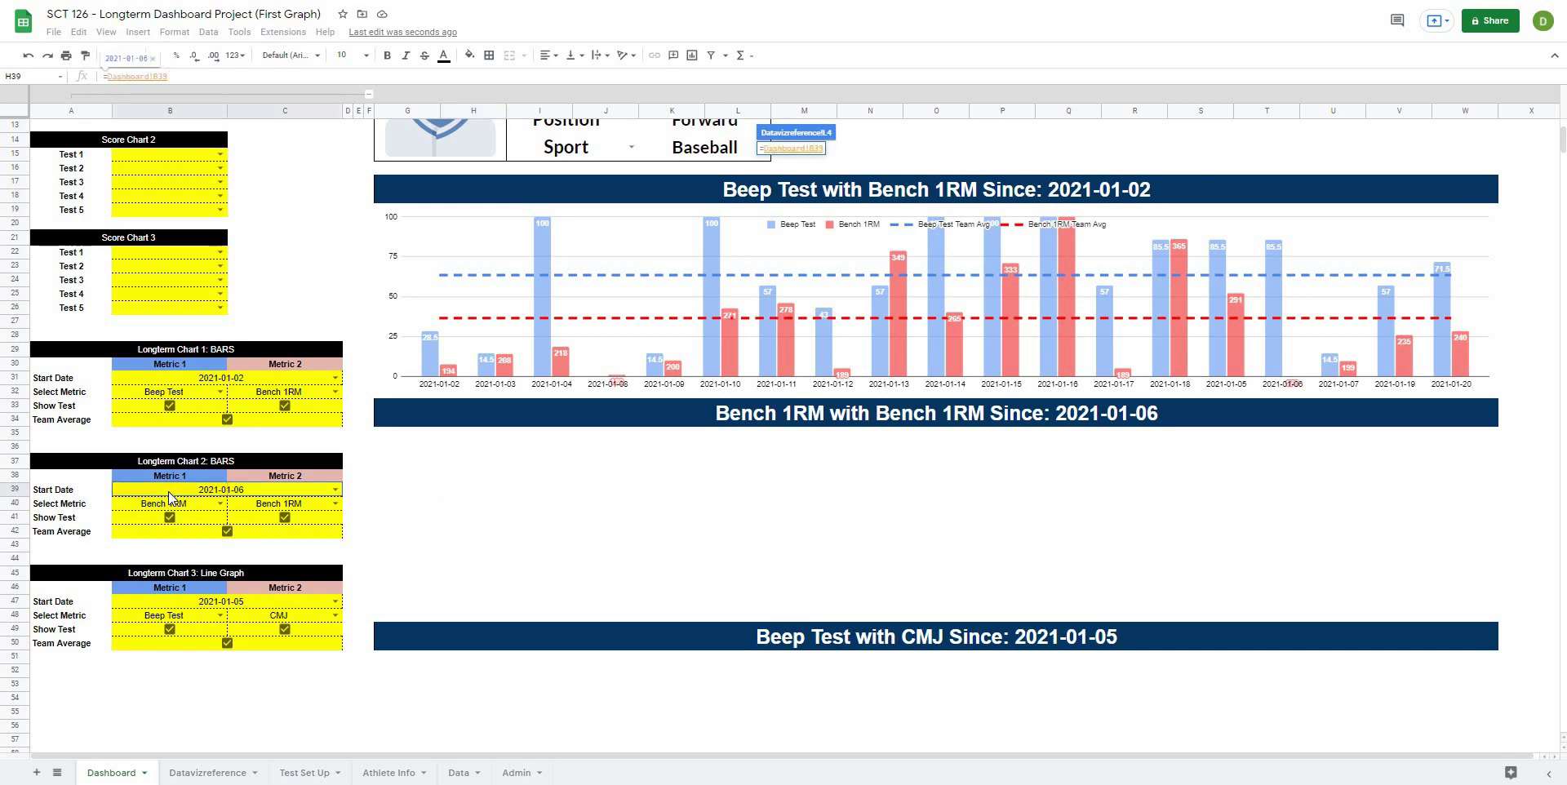
key(Return)
click(838, 343)
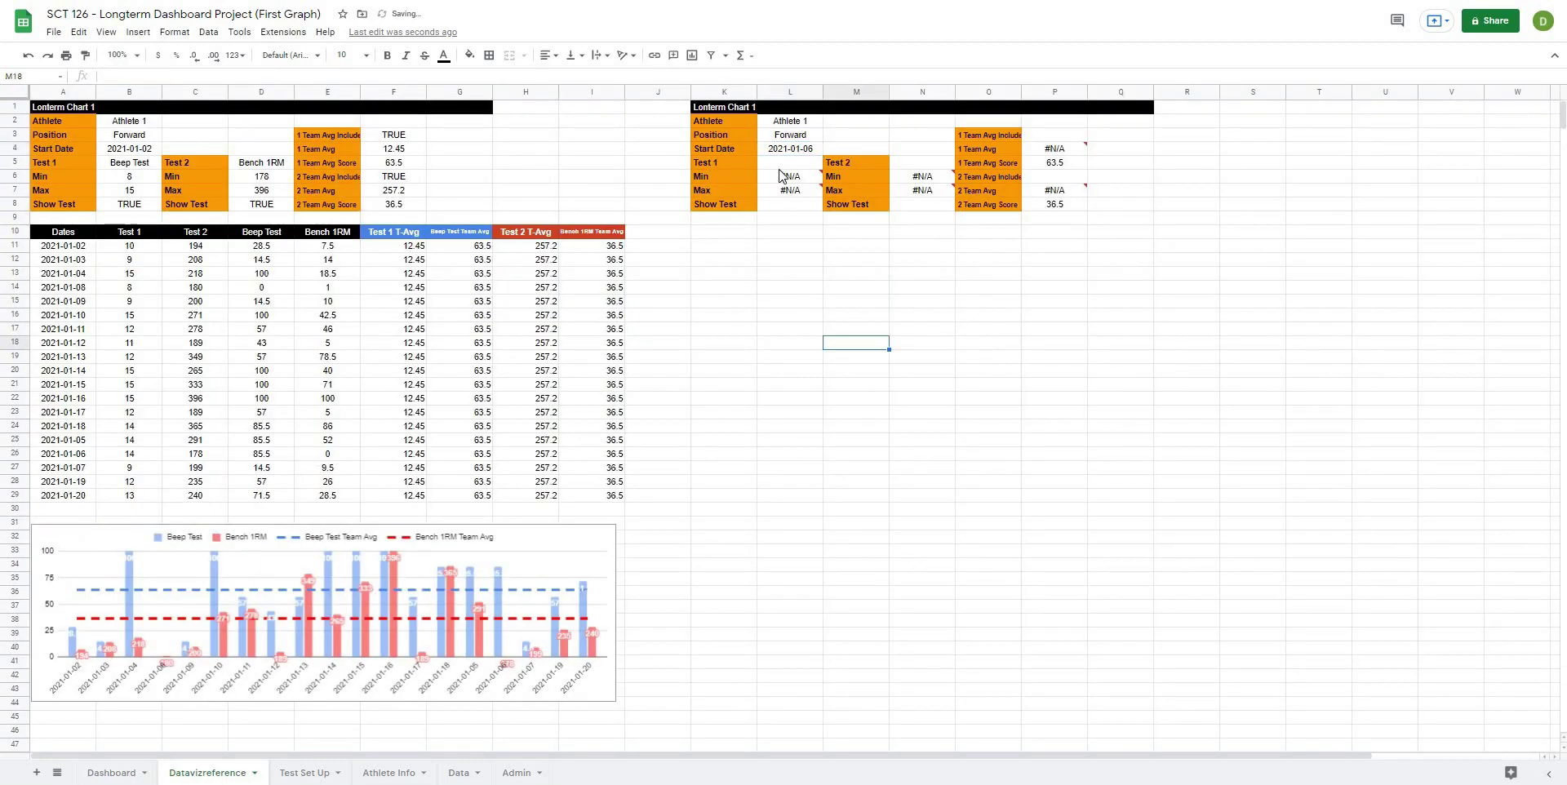
Step: Relink the copied block's Test 1 in L5 to the Longterm Chart 2 Metric 1 selection in Dashboard cell B40
click(782, 170)
triple_click(207, 77)
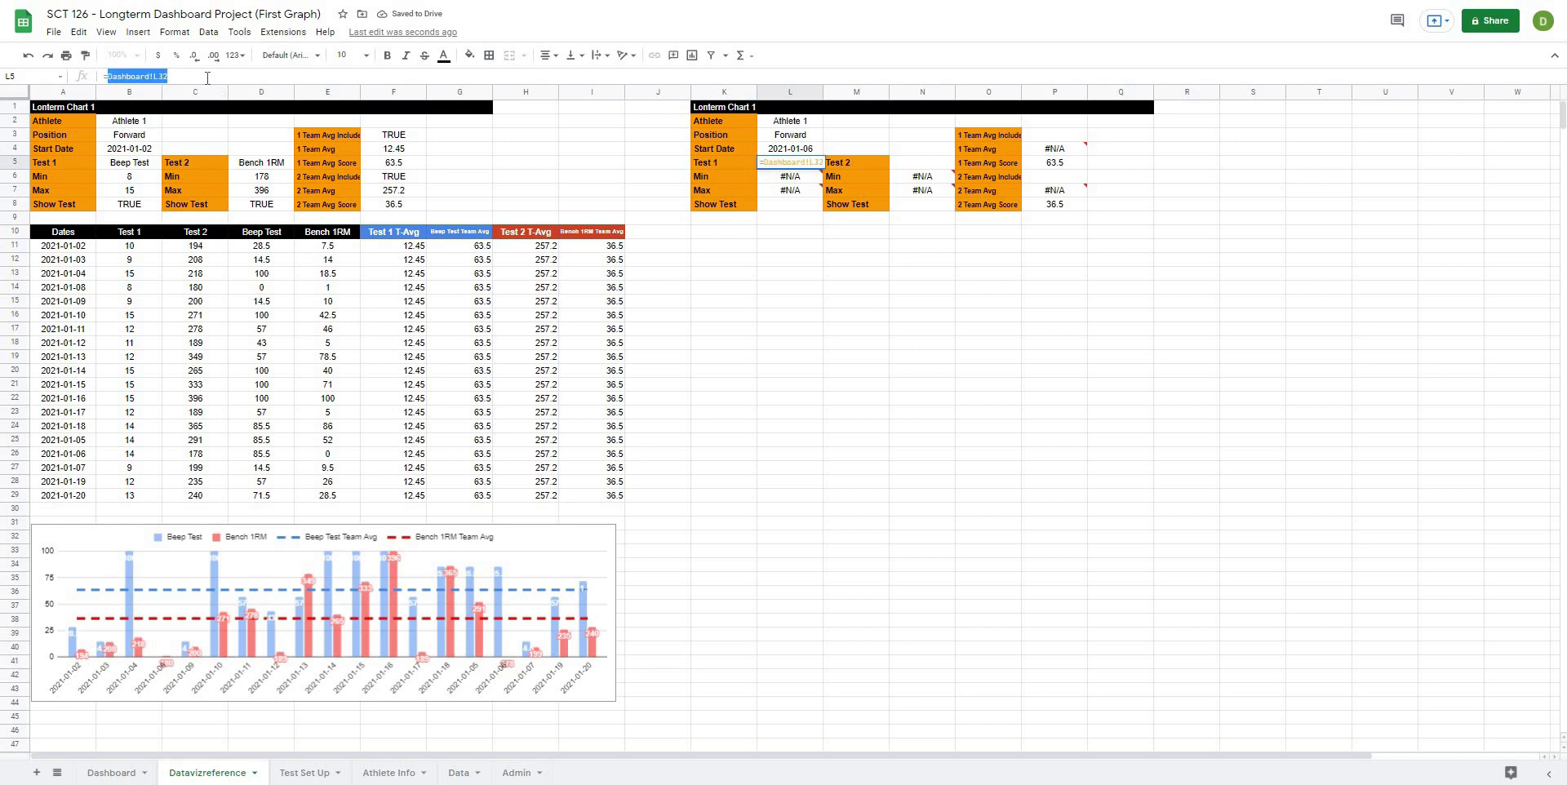
text(=)
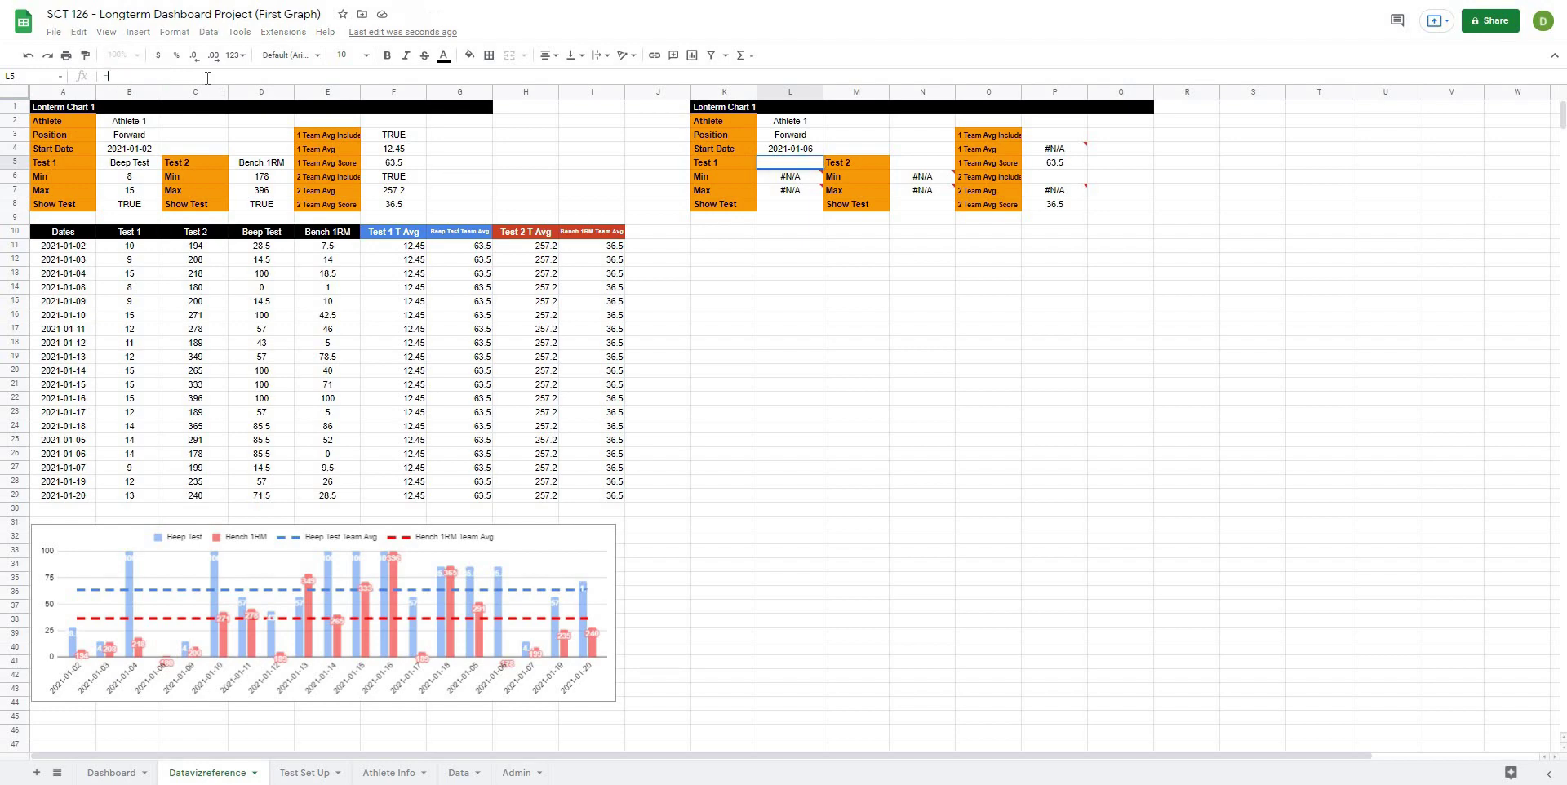
click(112, 772)
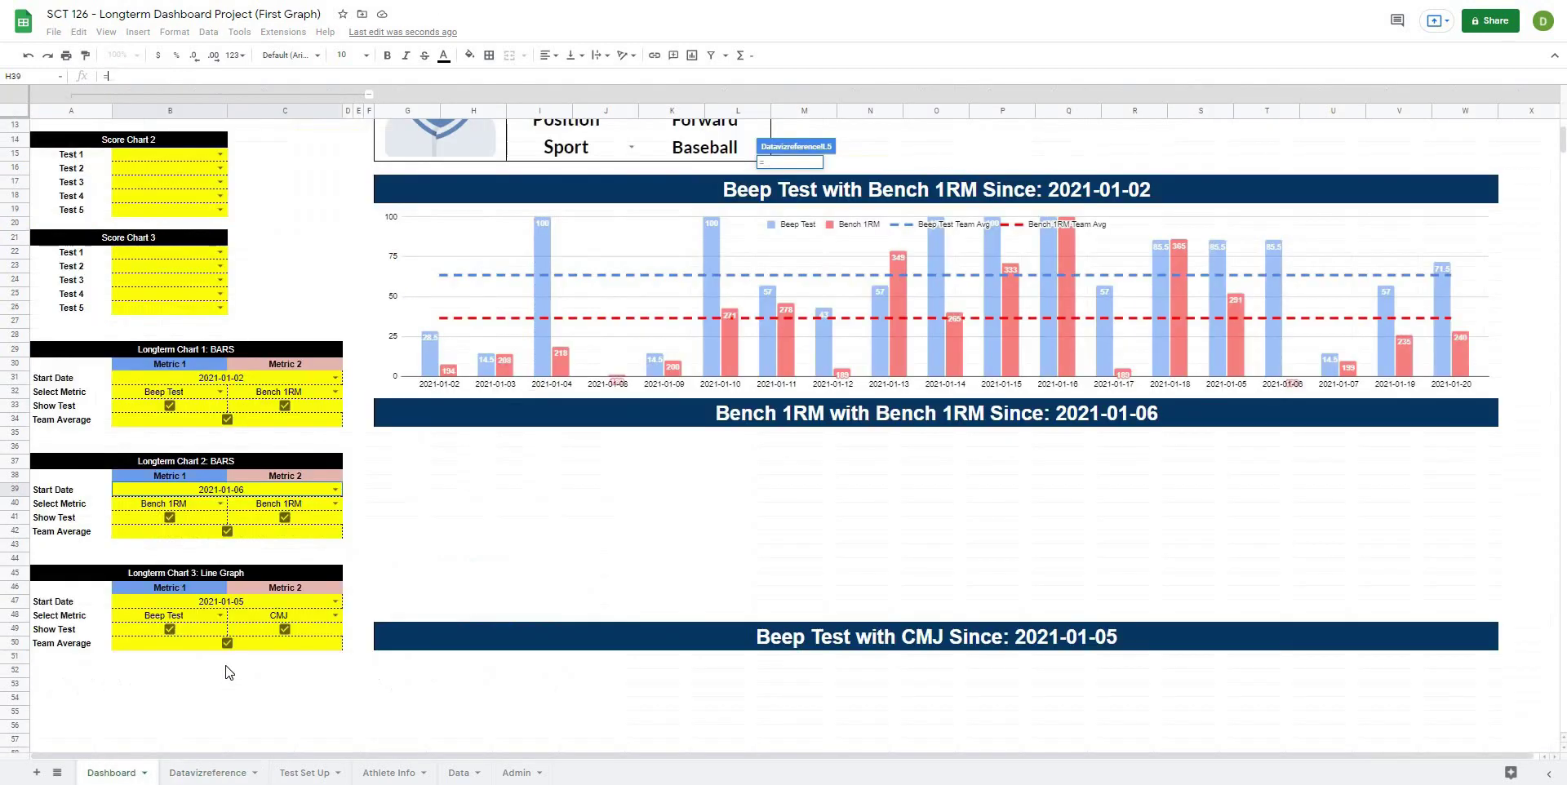
click(159, 506)
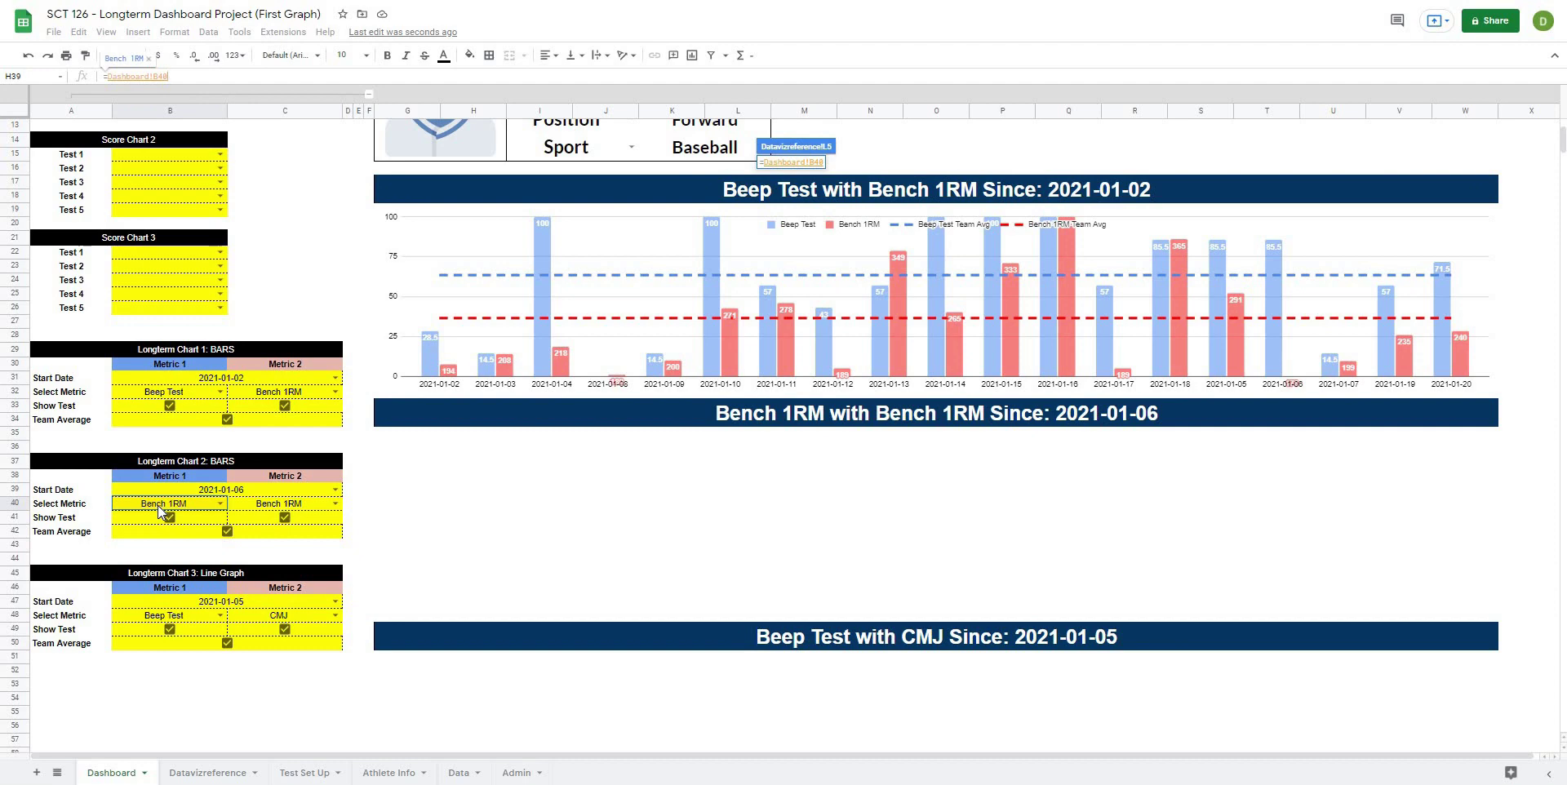
key(Return)
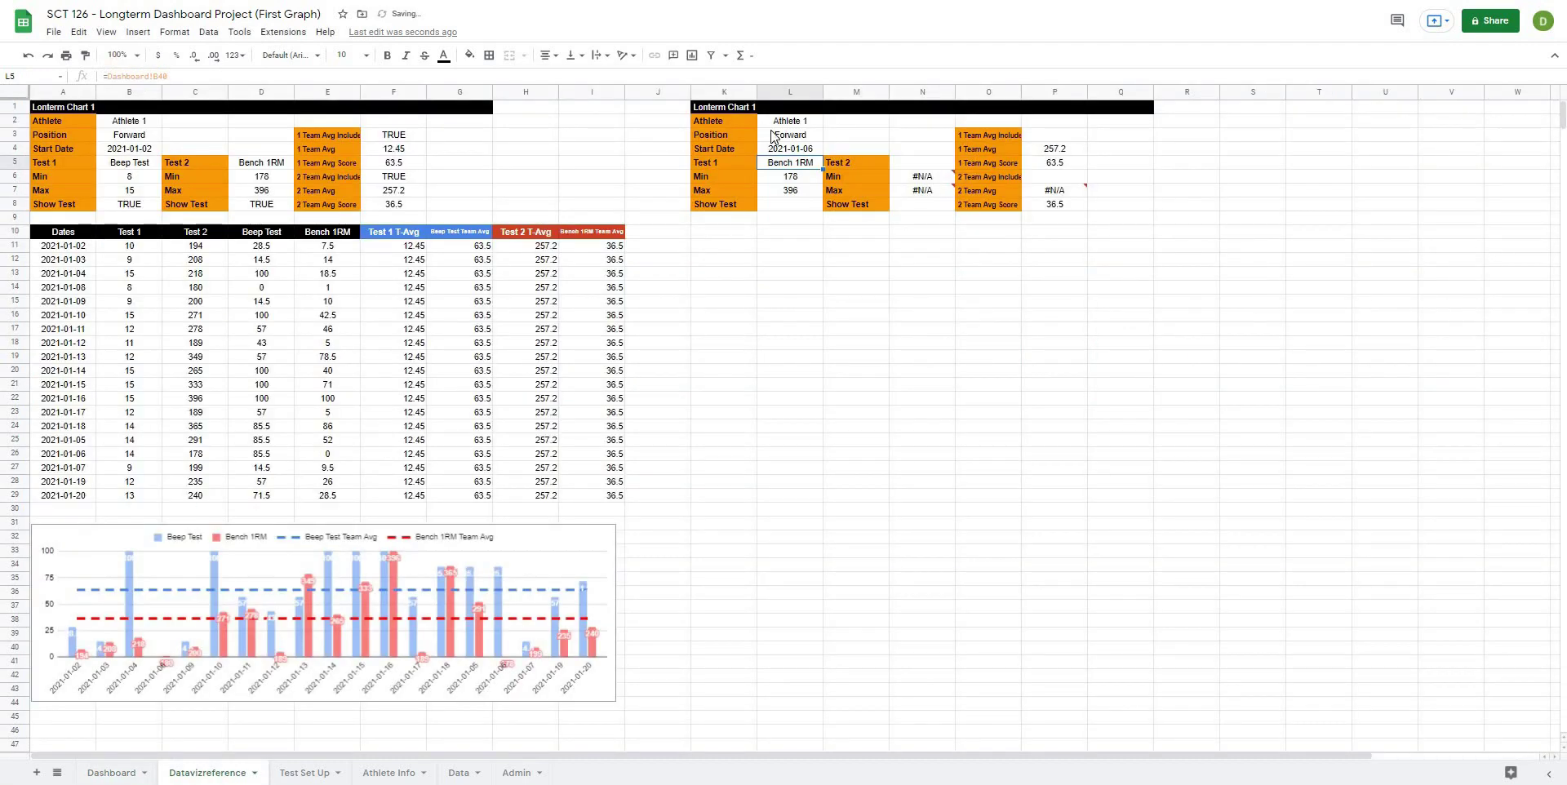
Step: Check the copied Min and Max cells for Test 1, and relink its Show Test in L8 to Dashboard cell B41
click(798, 196)
click(796, 180)
click(796, 165)
click(790, 206)
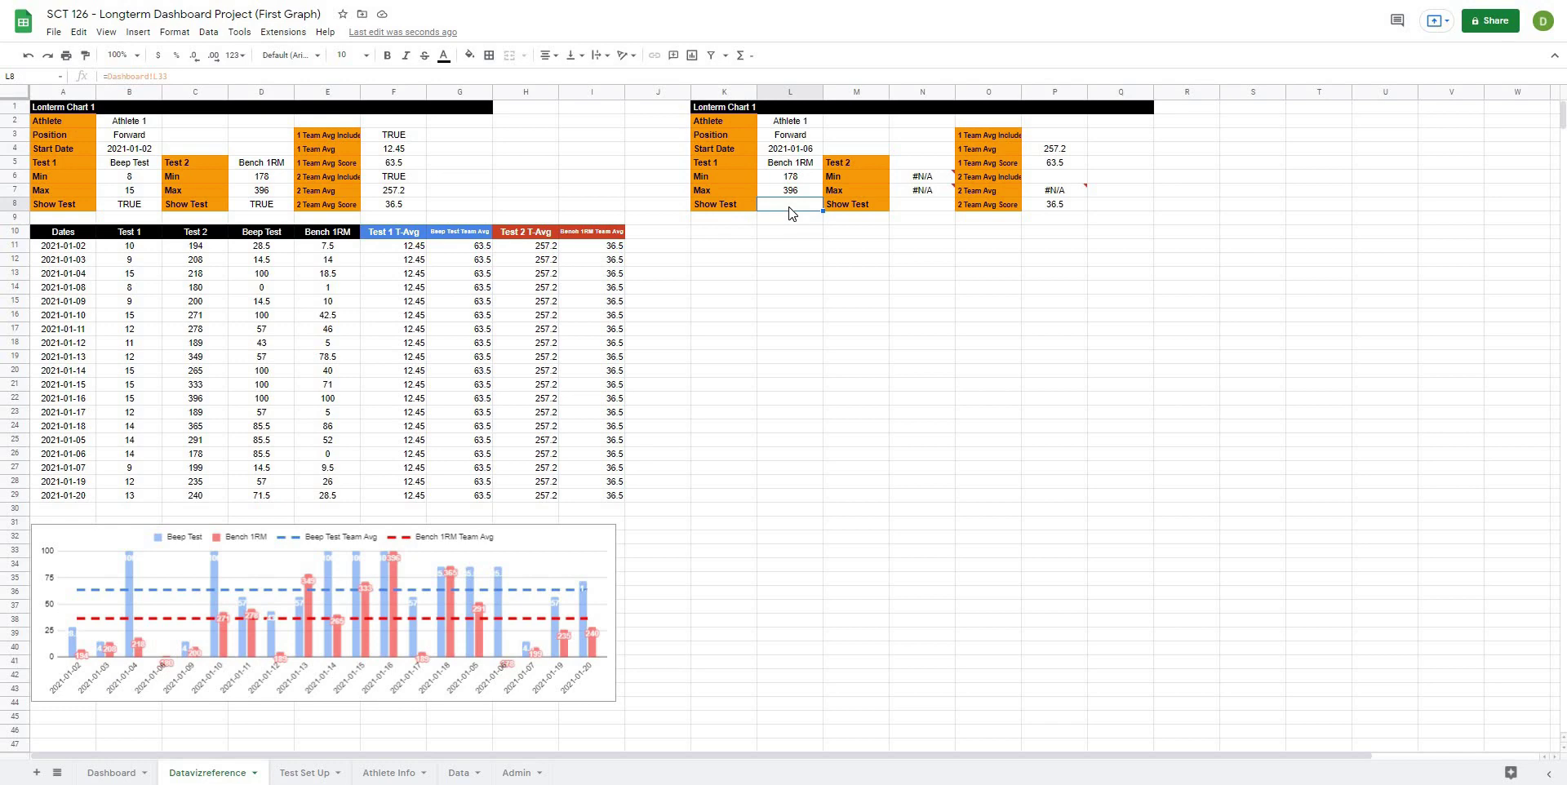
key(Delete)
text(=)
click(131, 774)
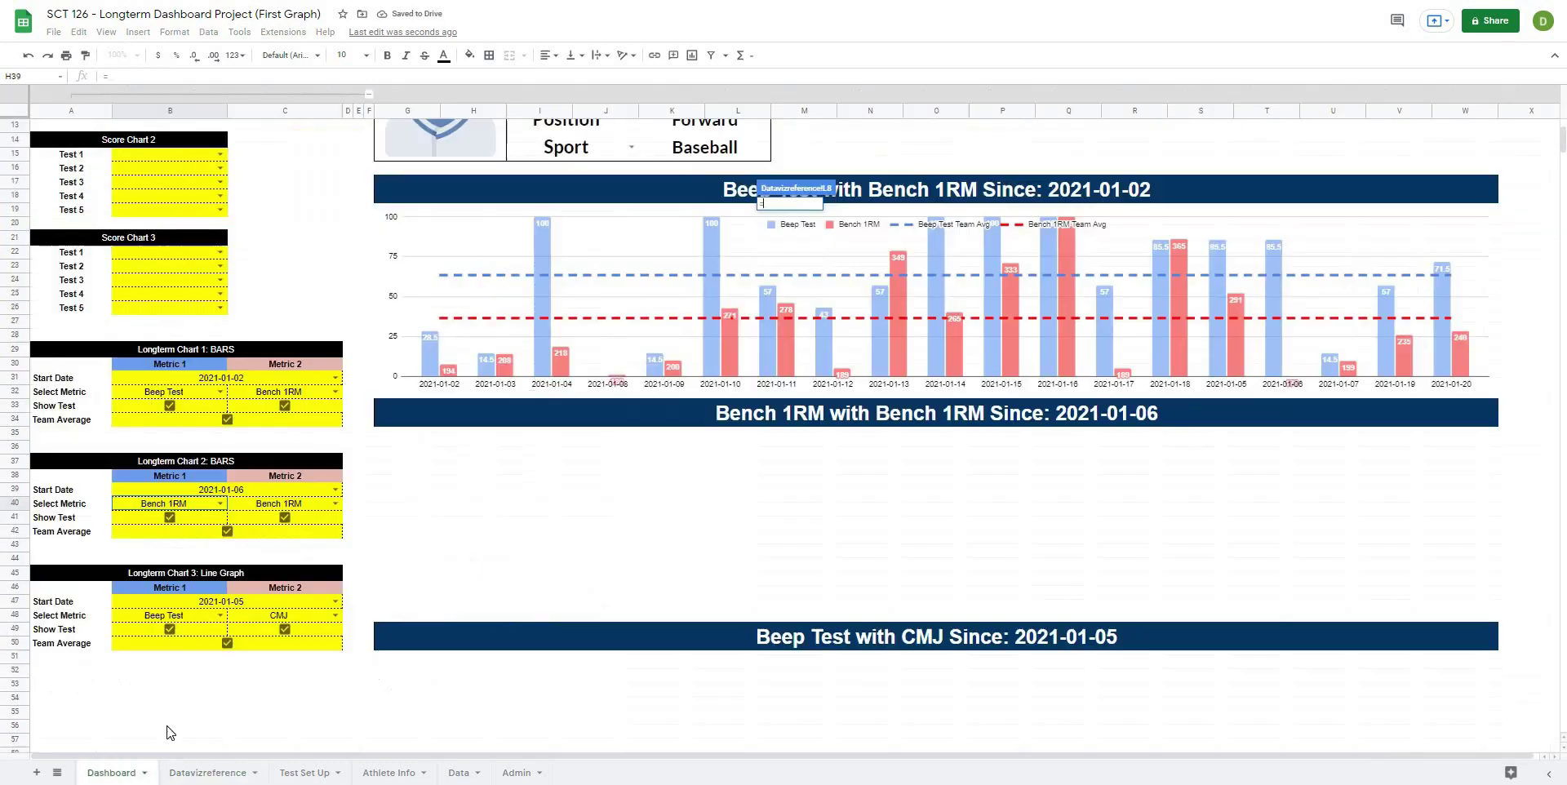
click(134, 516)
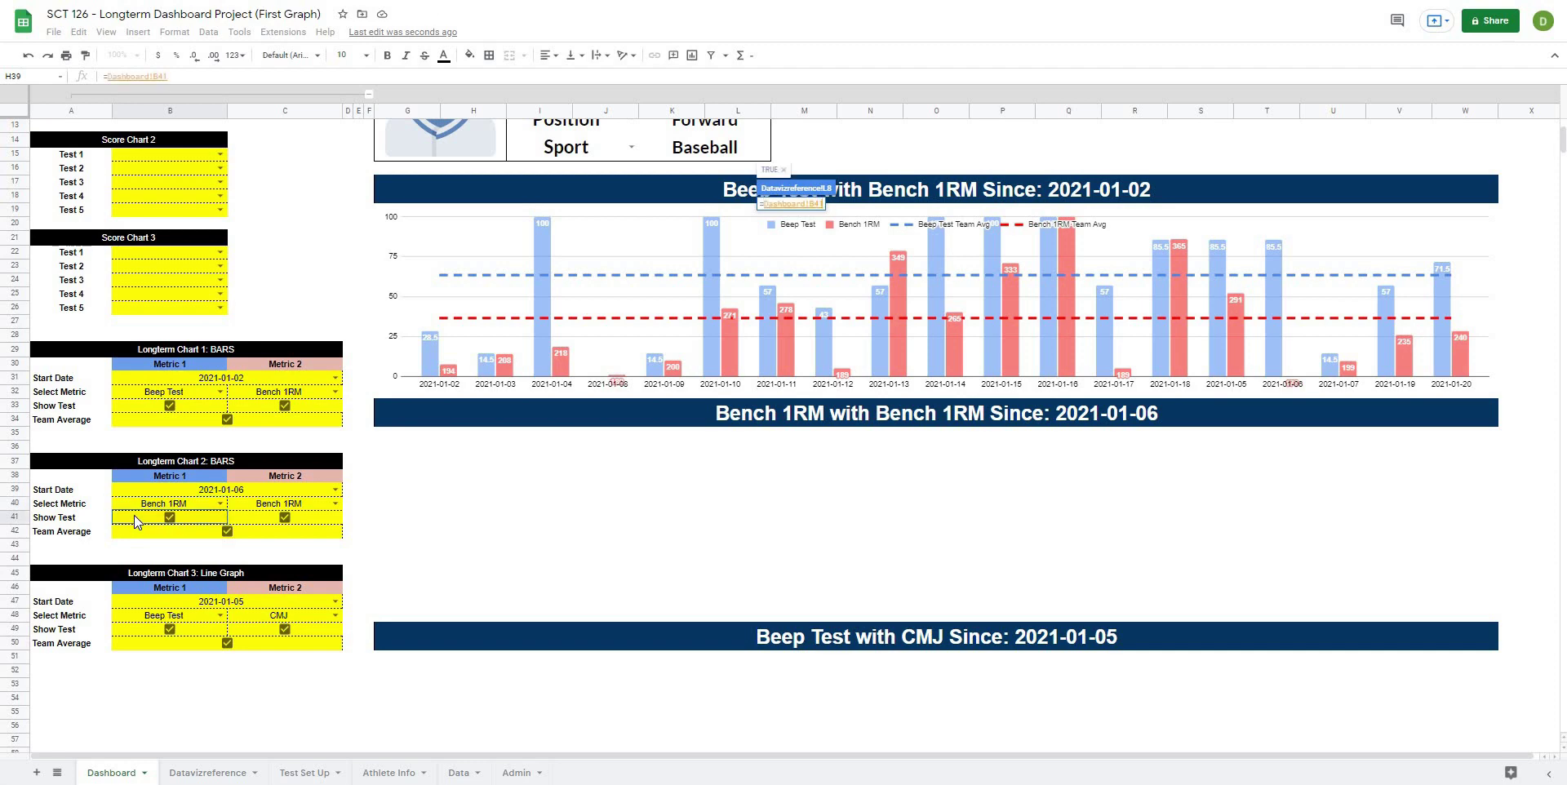
key(Return)
click(939, 302)
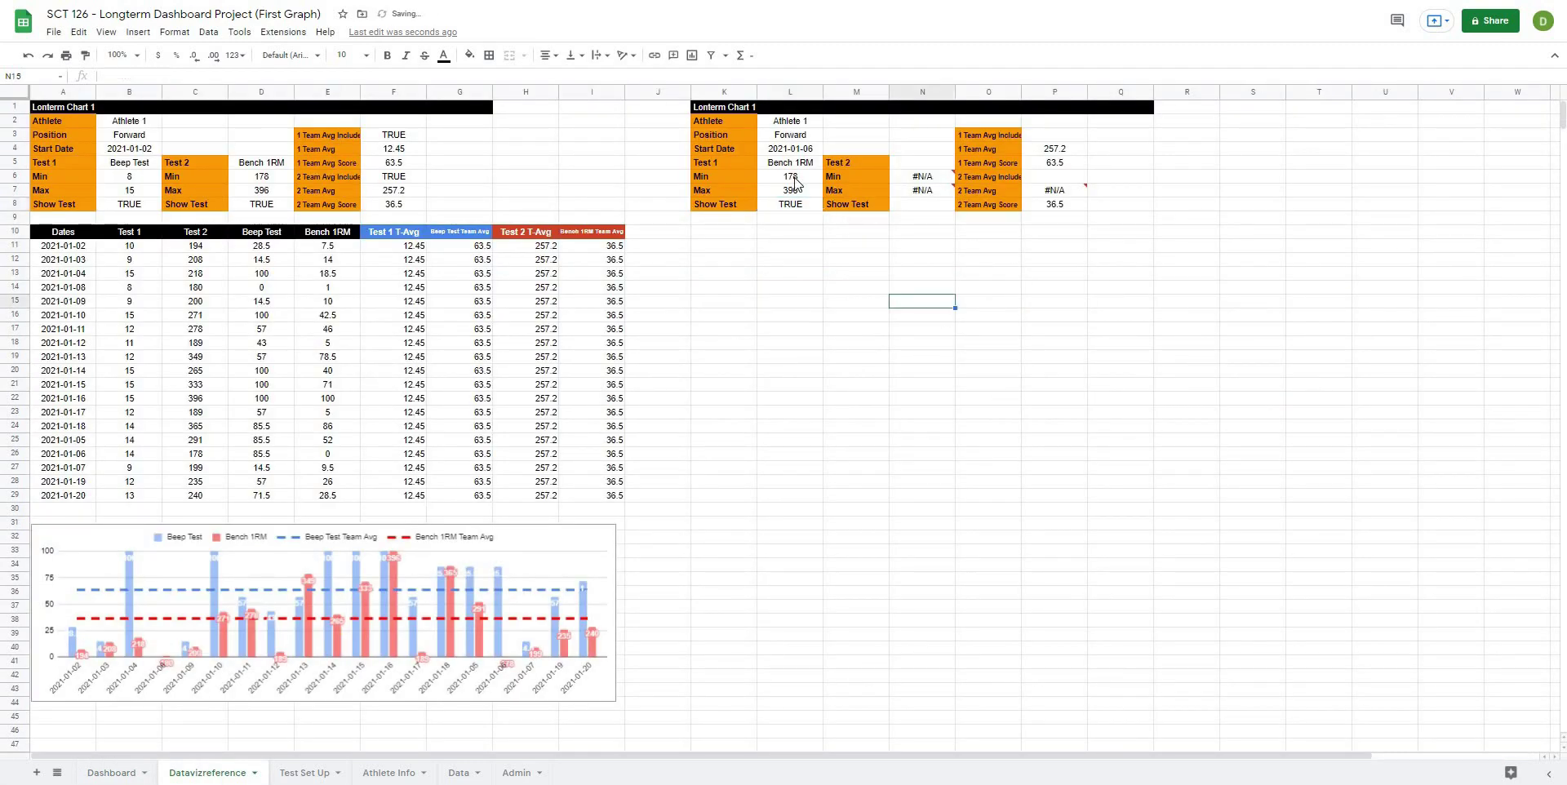
Step: Relink the copied block's Test 2 in N5 to the Longterm Chart 2 Metric 2 selection in Dashboard cell C40
click(929, 176)
click(926, 167)
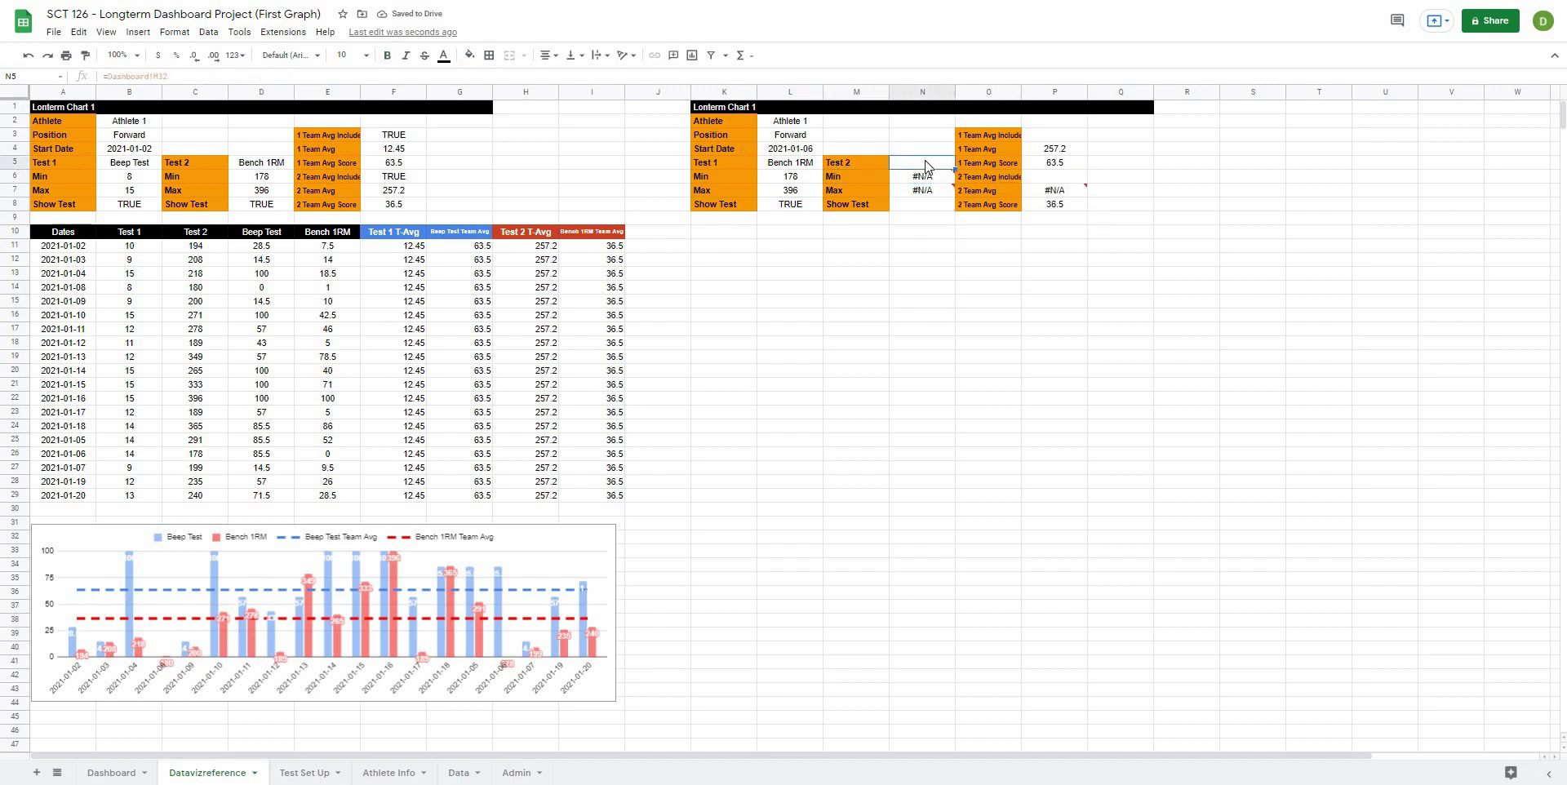
key(Delete)
text(=)
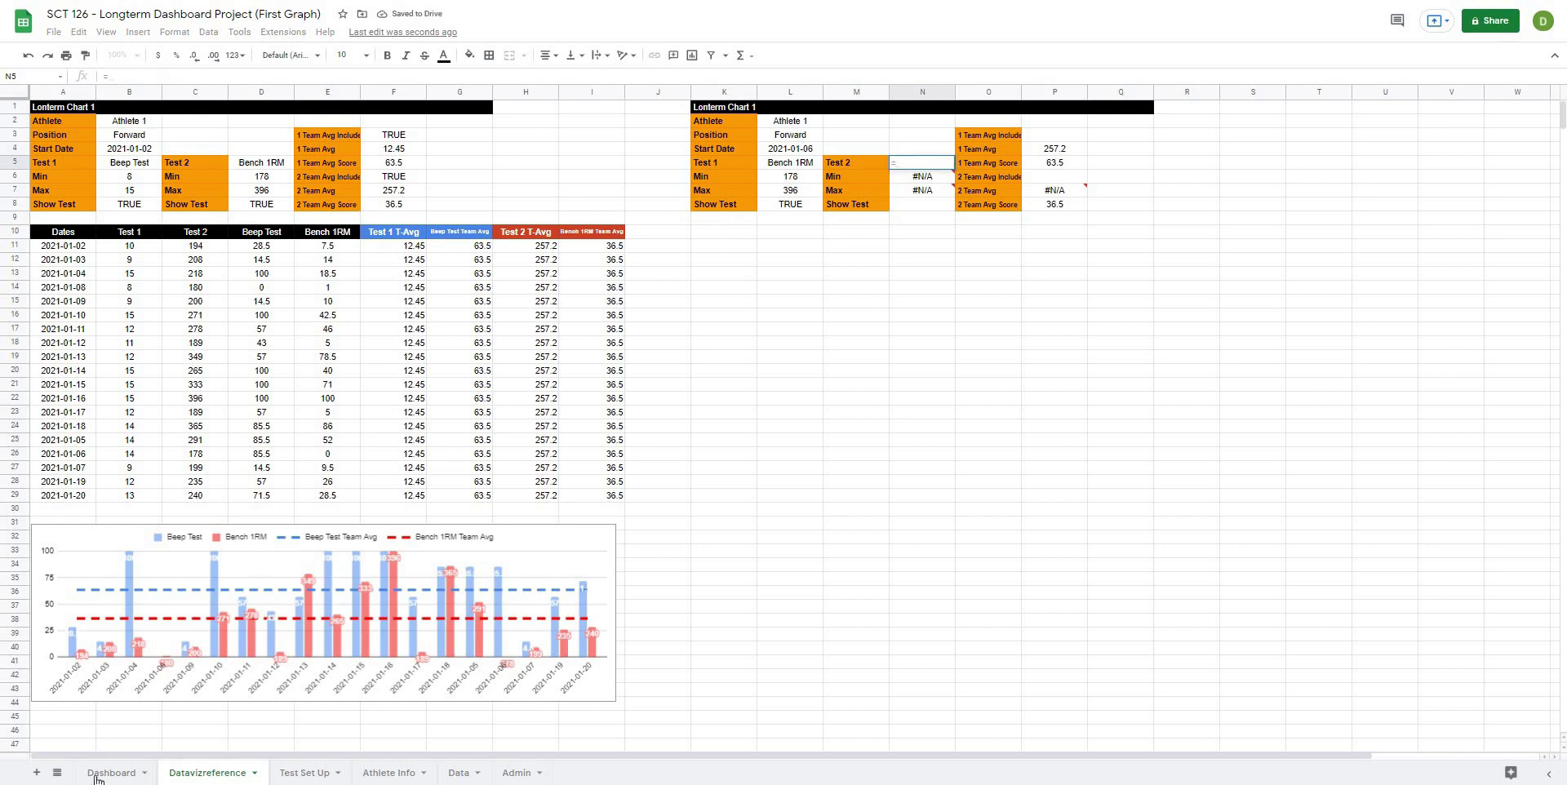
click(105, 773)
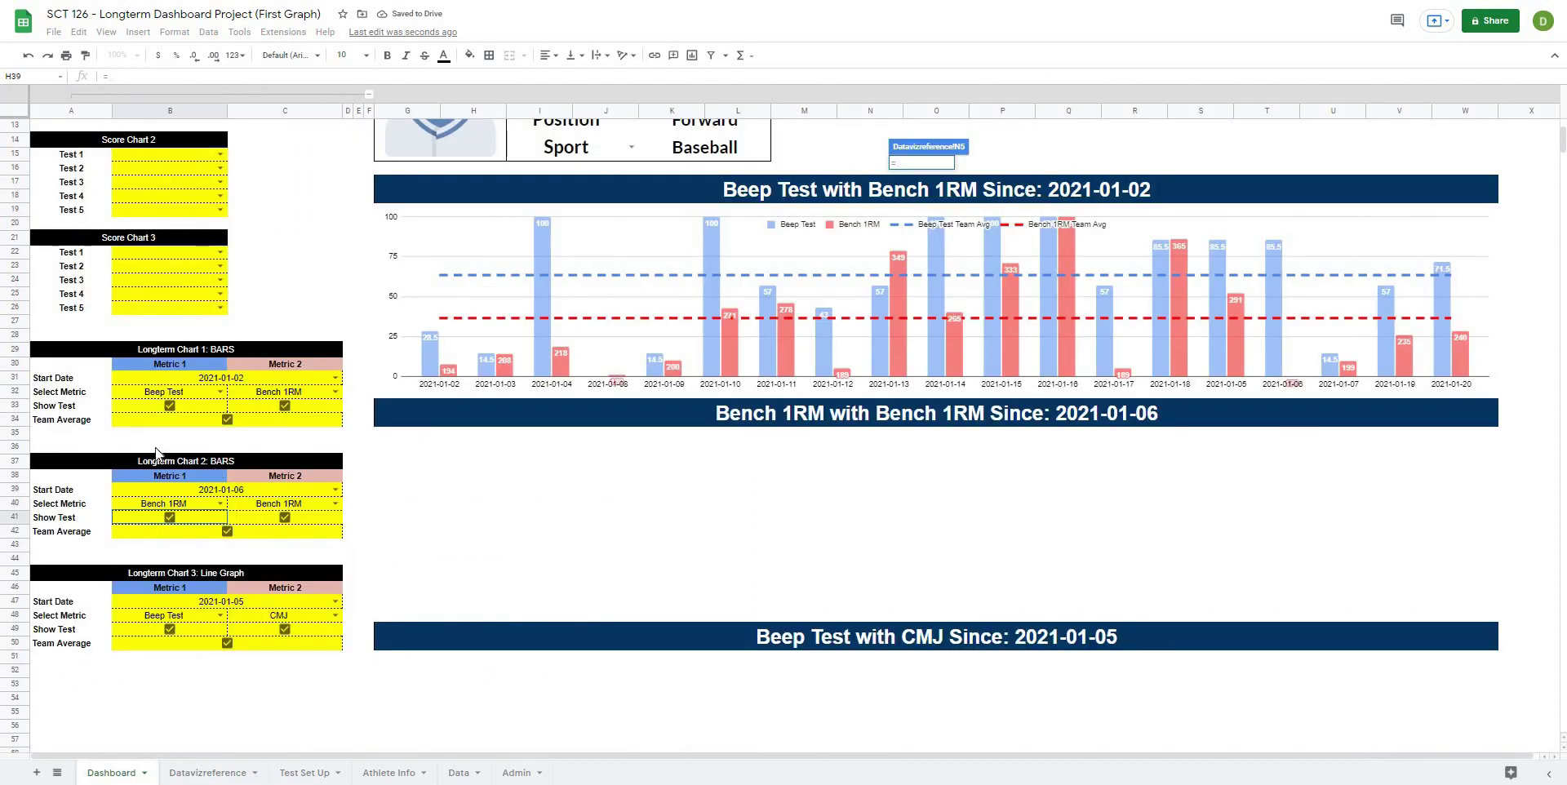
click(261, 508)
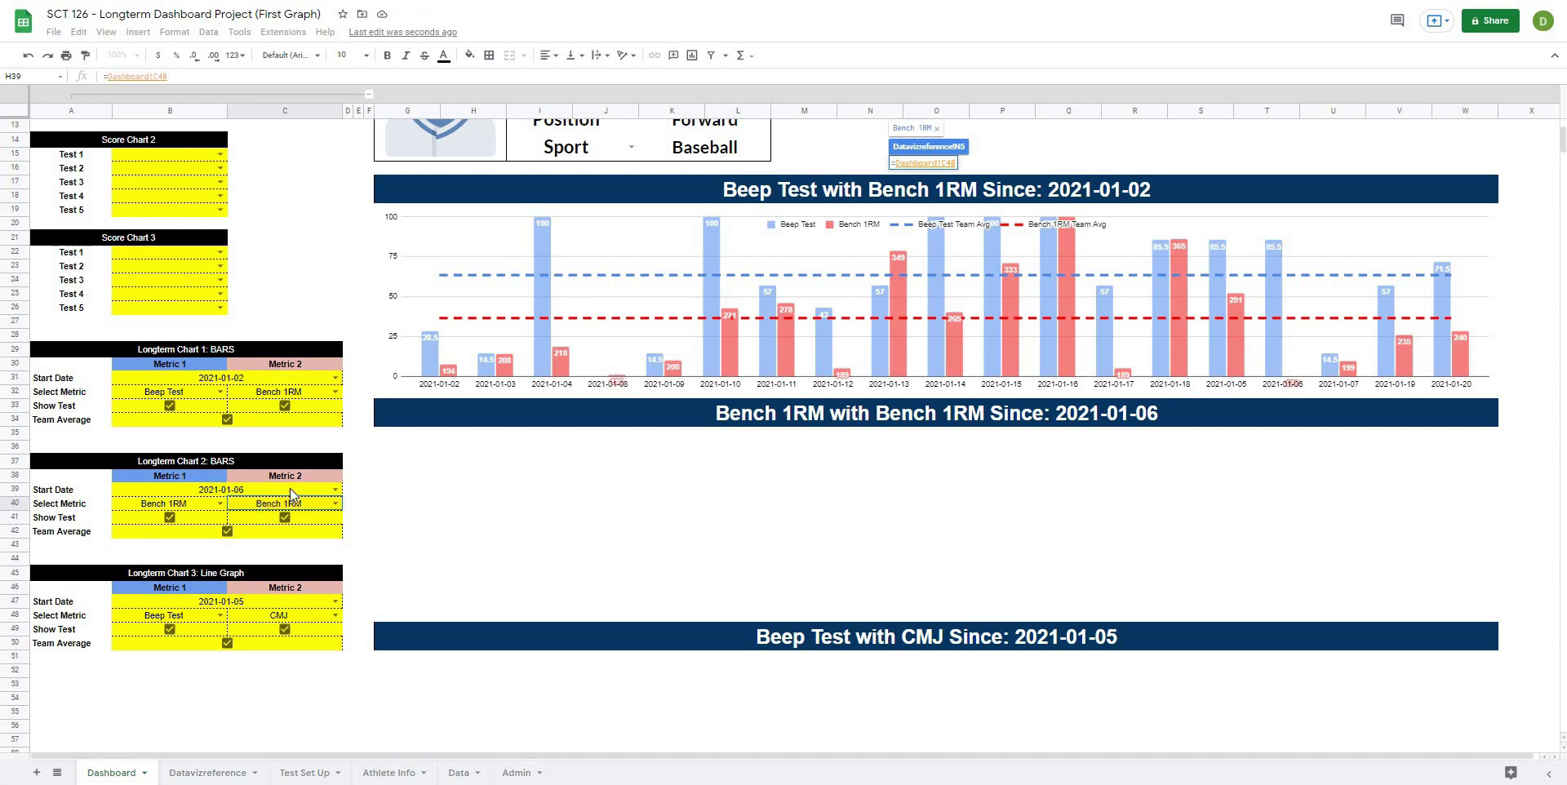
key(Return)
Step: Relink Test 2's Show Test in N8 to the Longterm Chart 2 Metric 2 checkbox in Dashboard cell C41
click(924, 206)
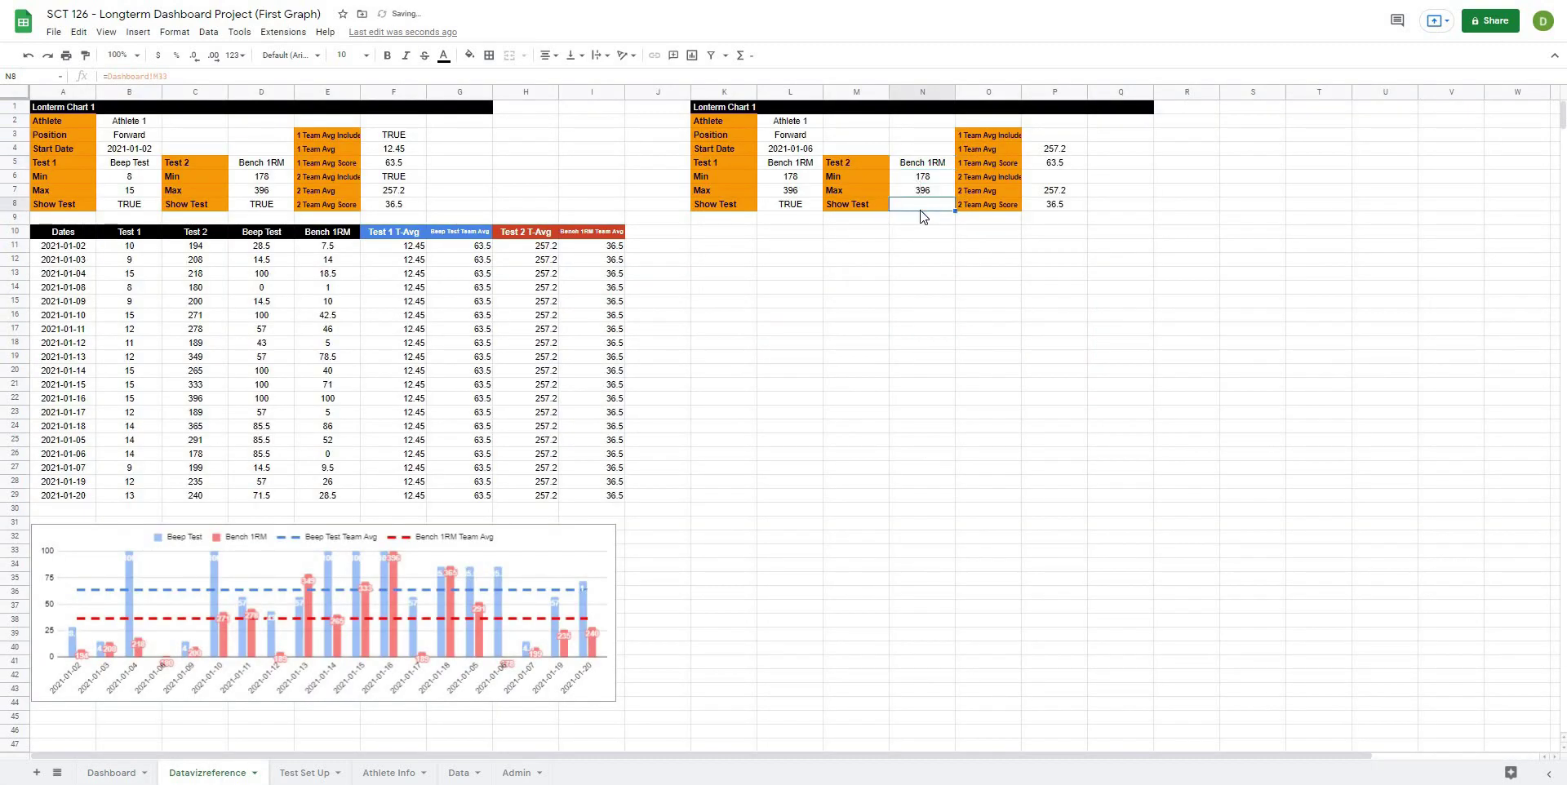
text(=)
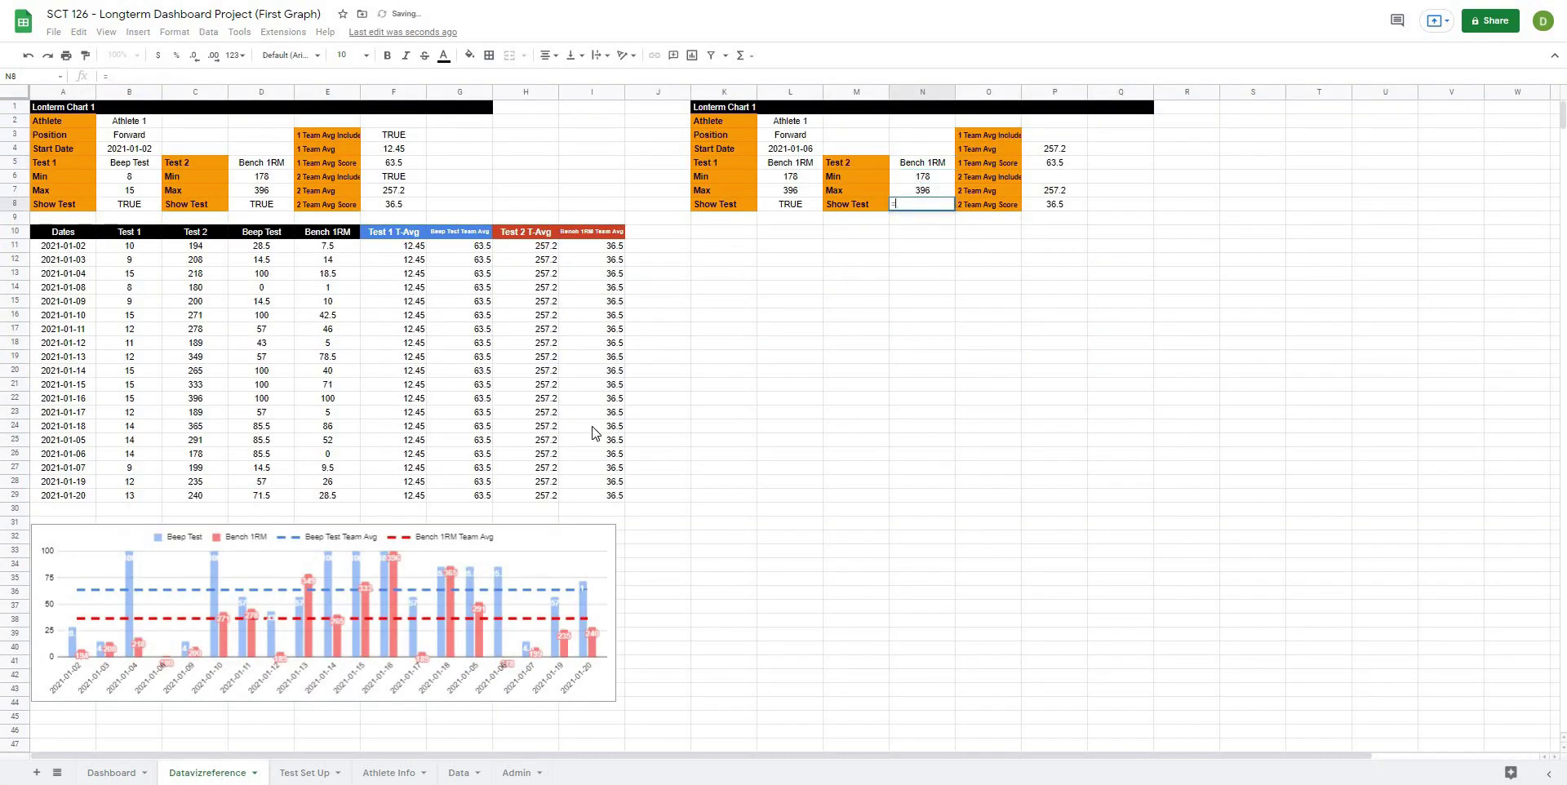
click(112, 773)
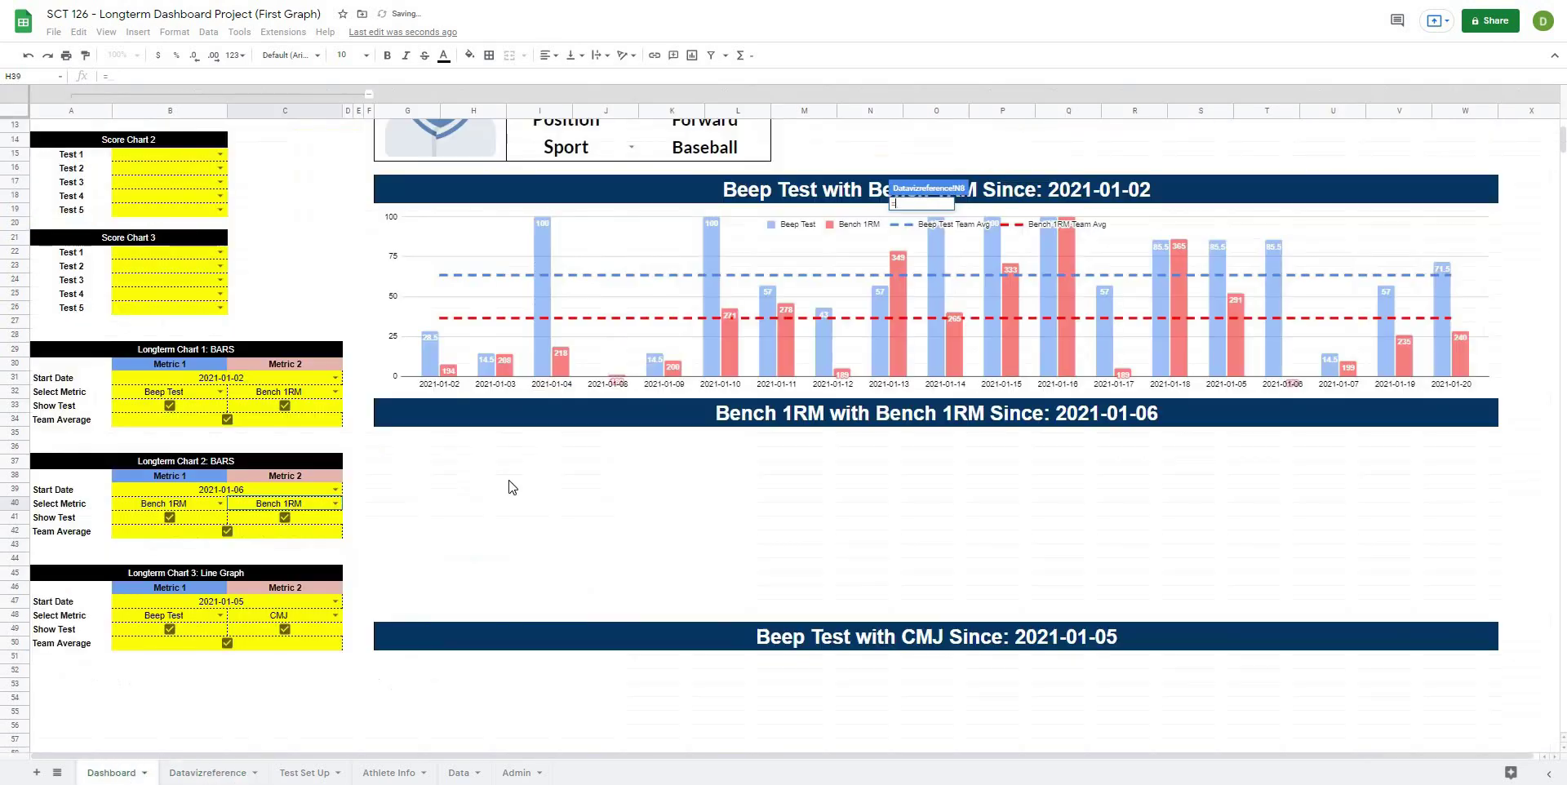
click(252, 517)
key(Return)
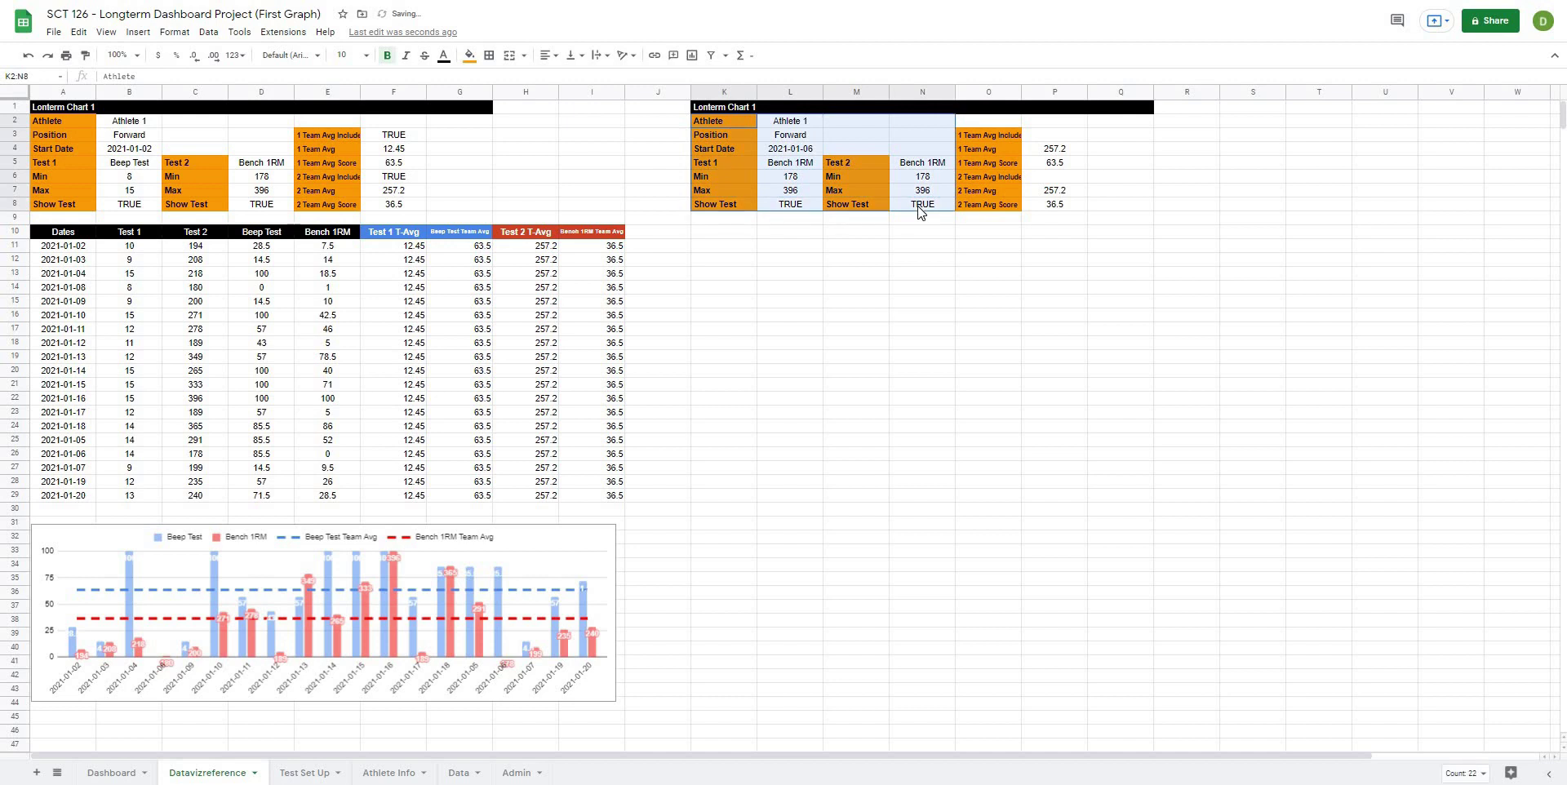
click(939, 302)
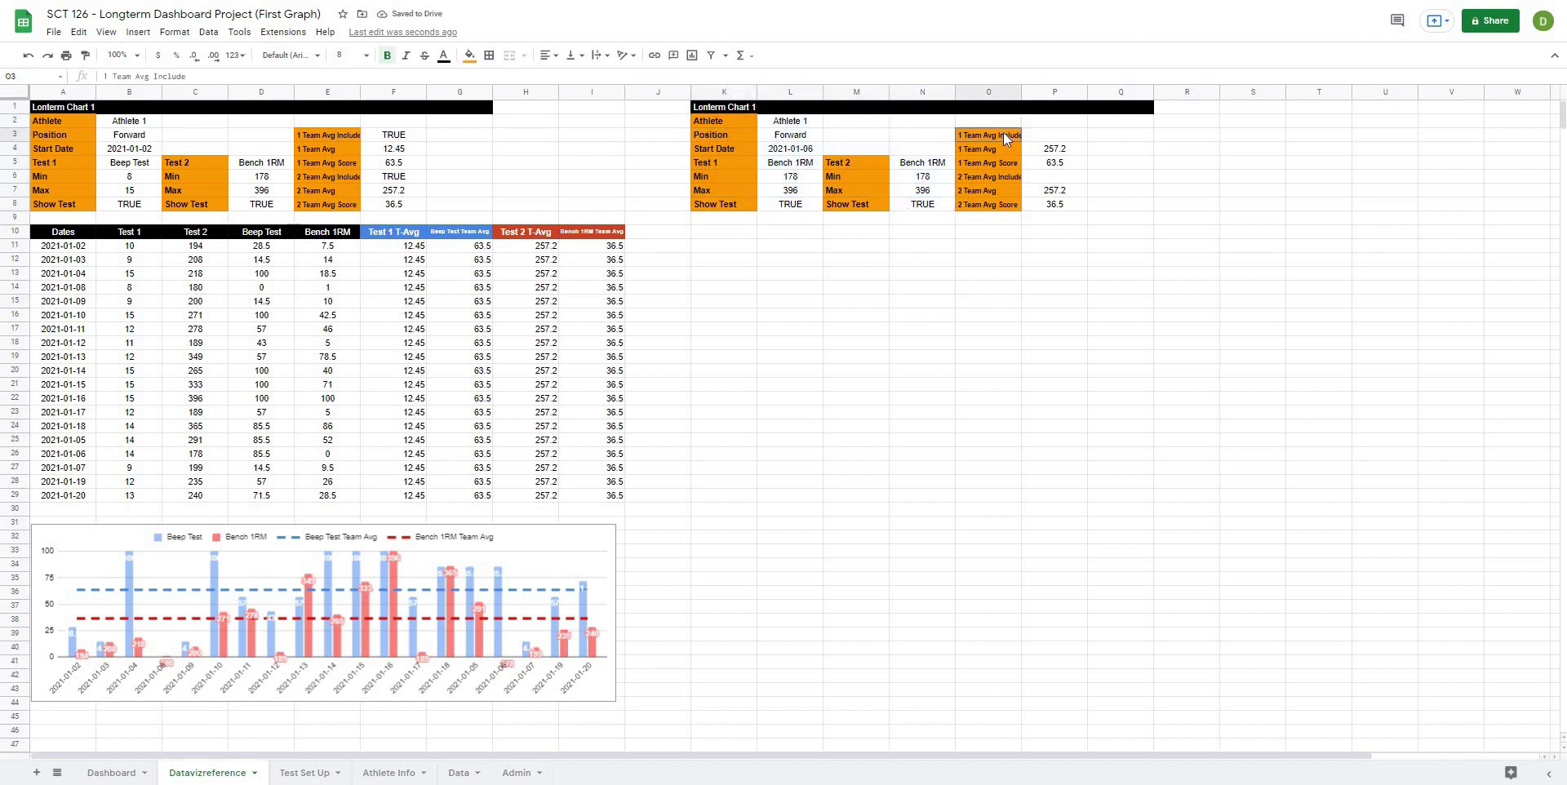
Step: Relink the copied block's 1 Team Avg Include in P3 to the Longterm Chart 2 Team Average checkbox in Dashboard cell B42
click(1161, 193)
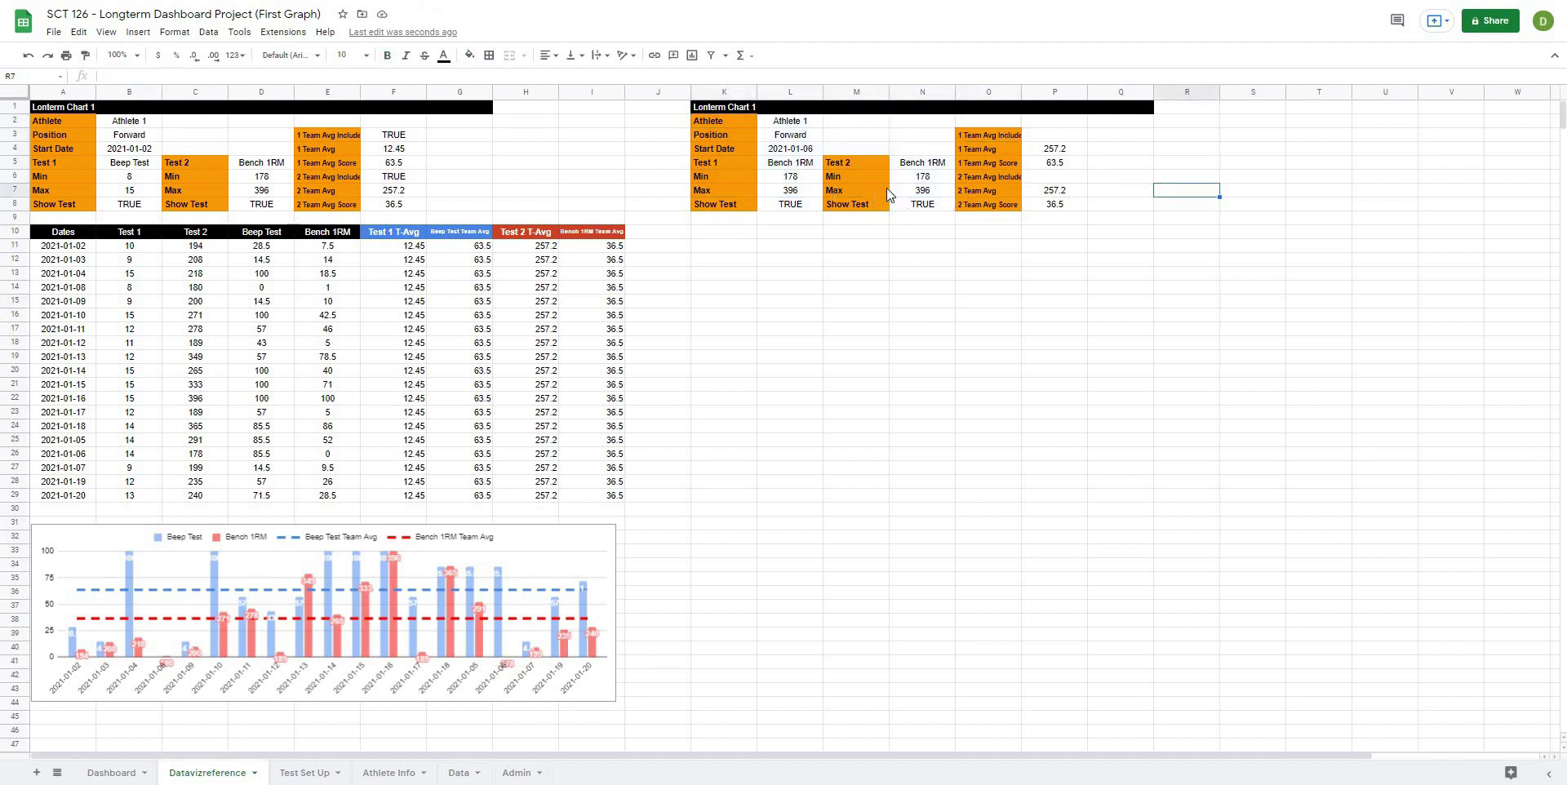
click(1045, 148)
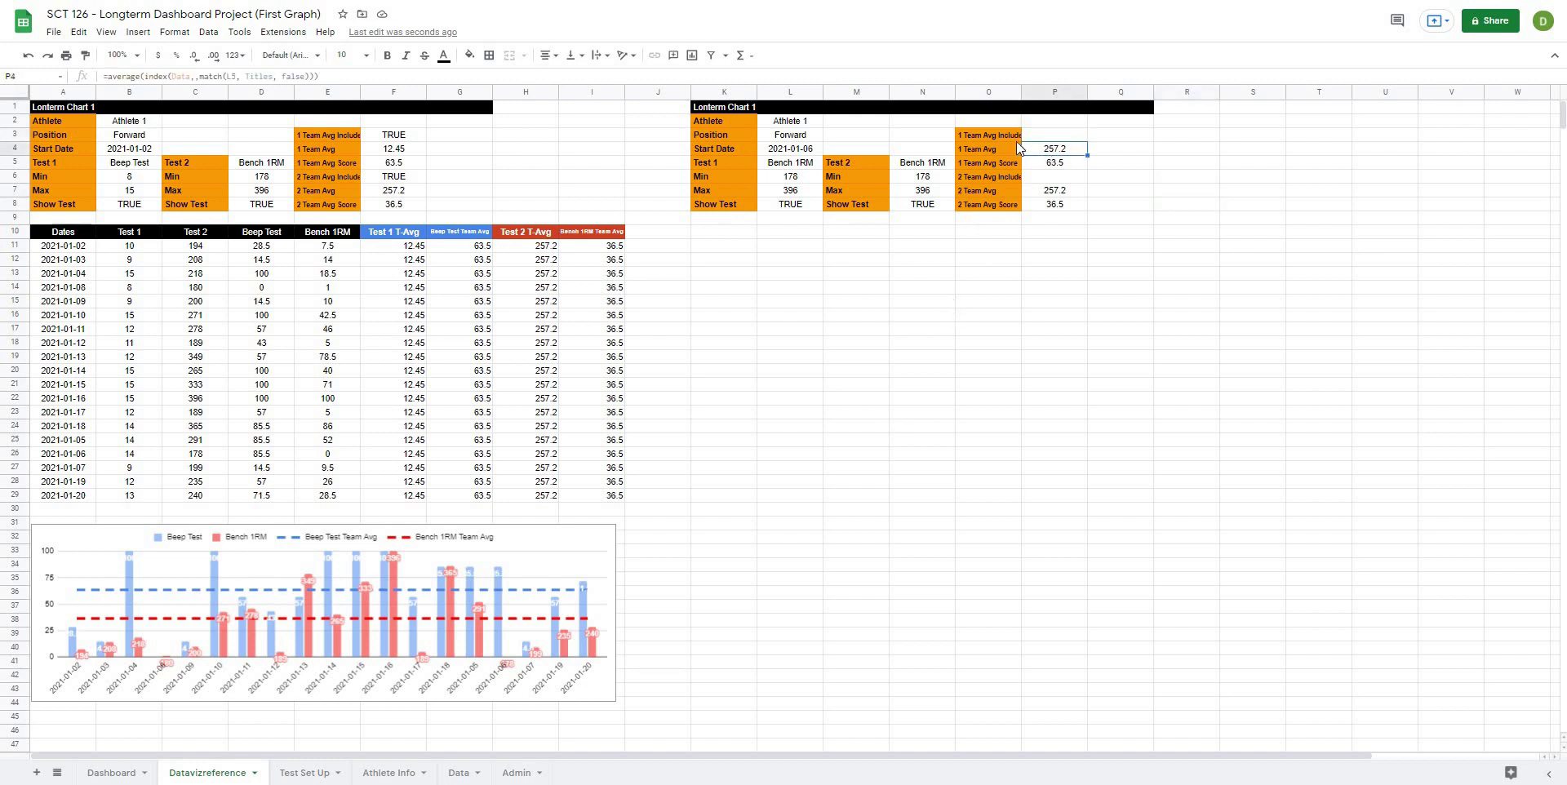
click(922, 301)
click(1012, 136)
click(1049, 137)
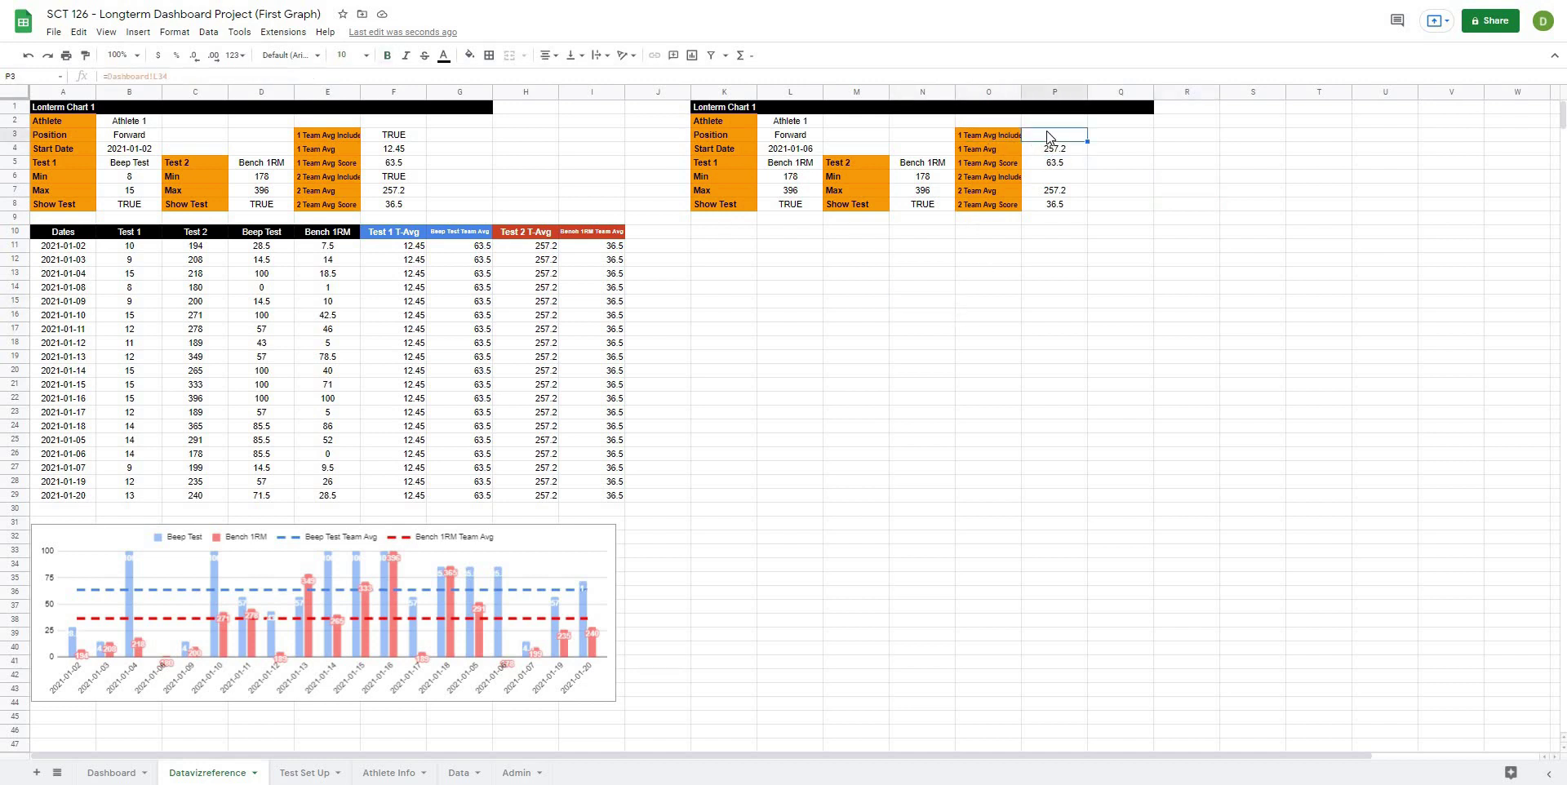
key(Delete)
text(=)
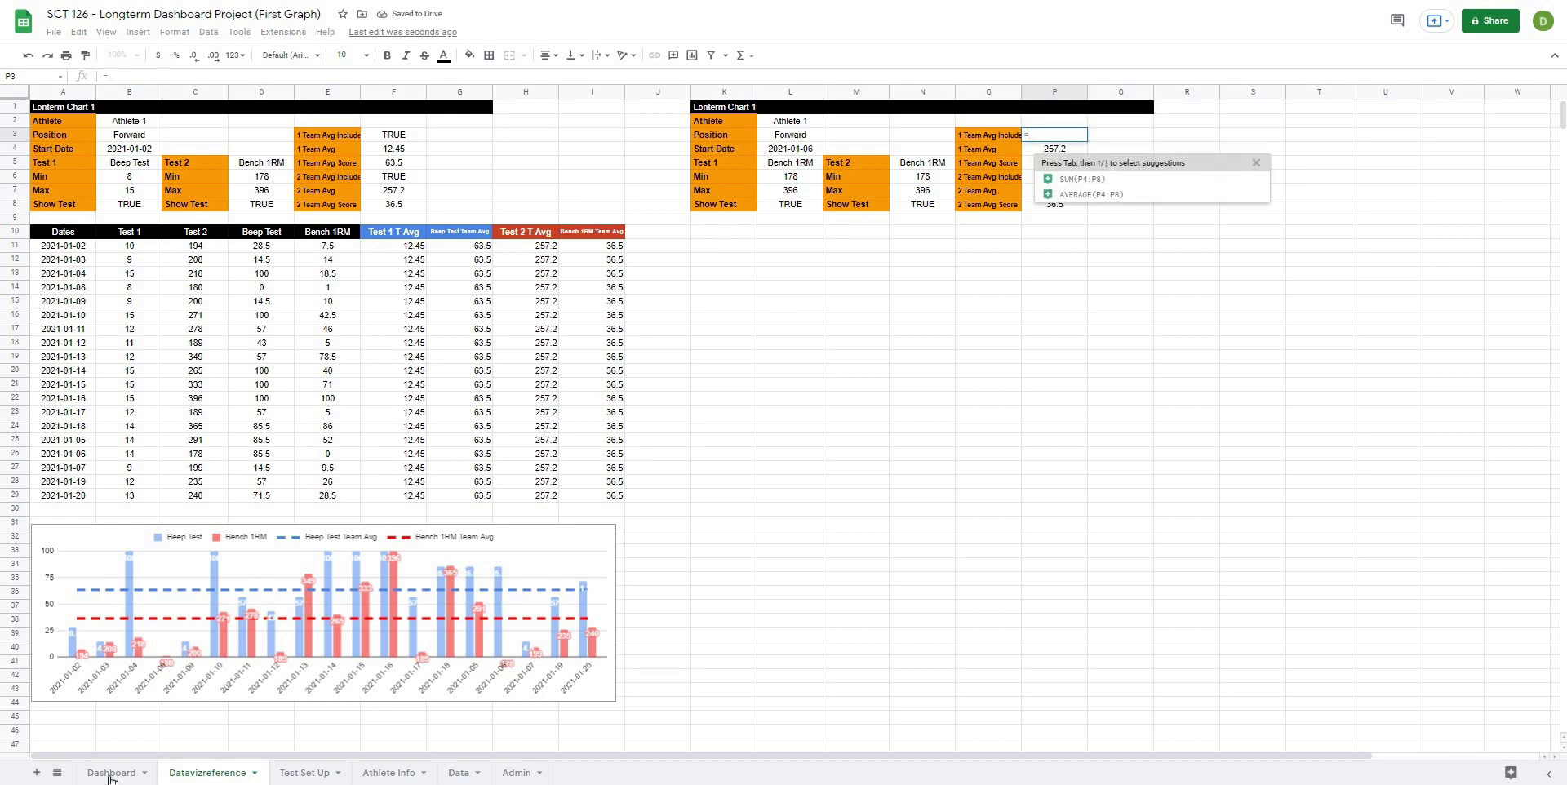
click(112, 774)
click(204, 531)
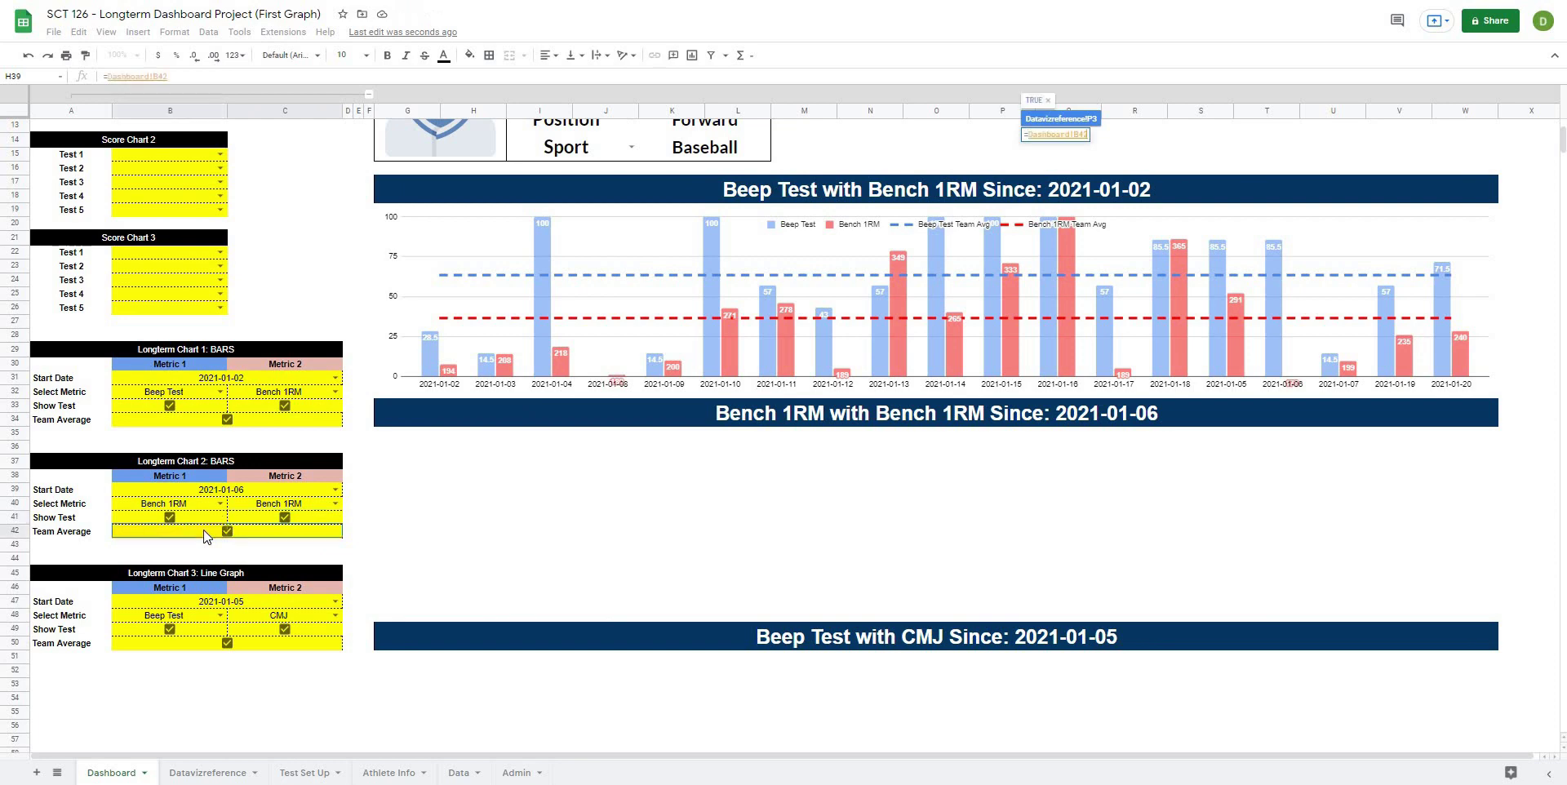
key(Return)
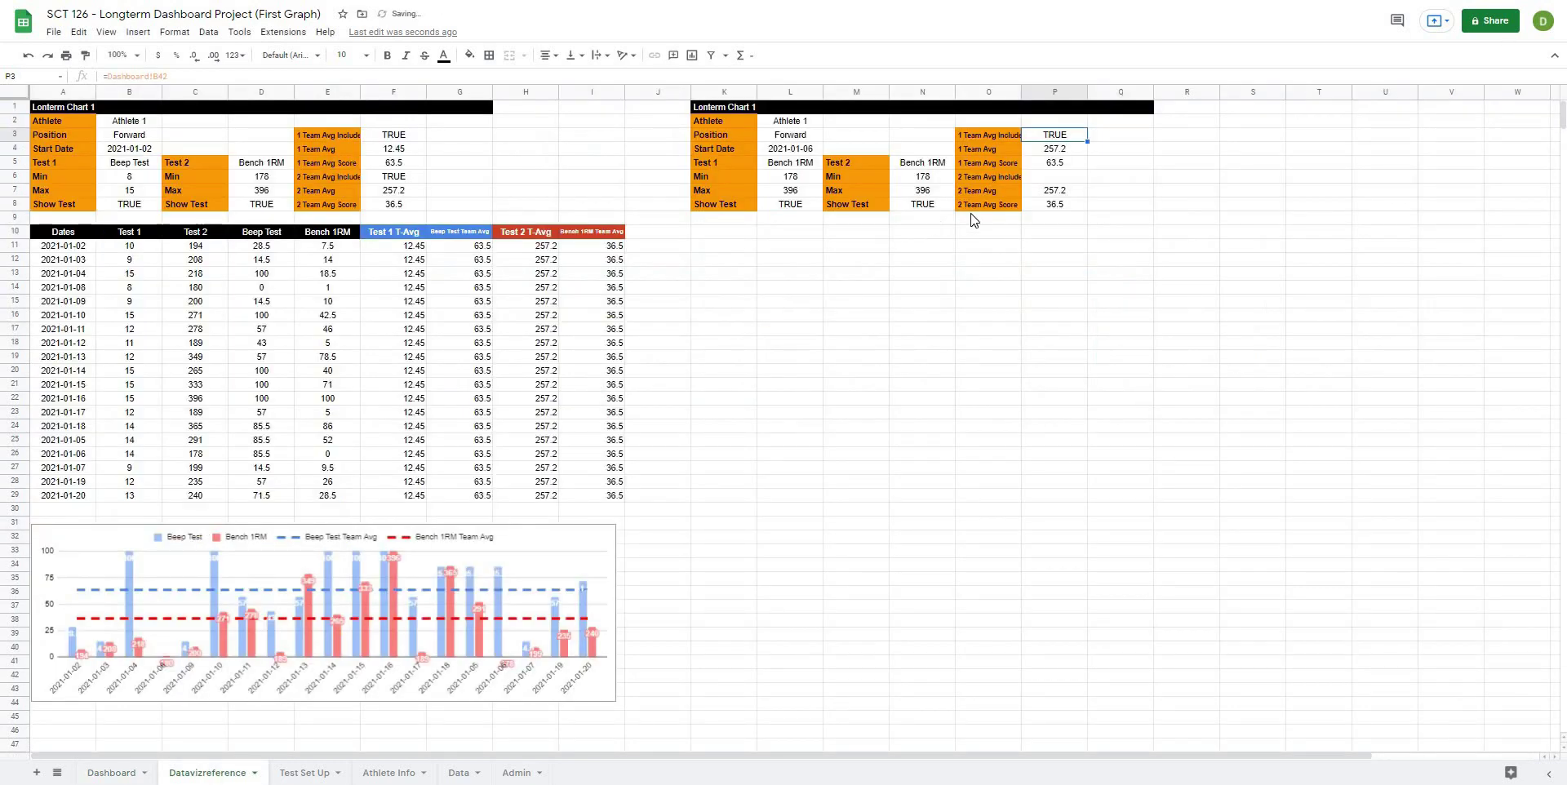
Step: Relink the copied block's 2 Team Avg Include in P6 to the same Team Average checkbox, Dashboard cell B42
click(1072, 181)
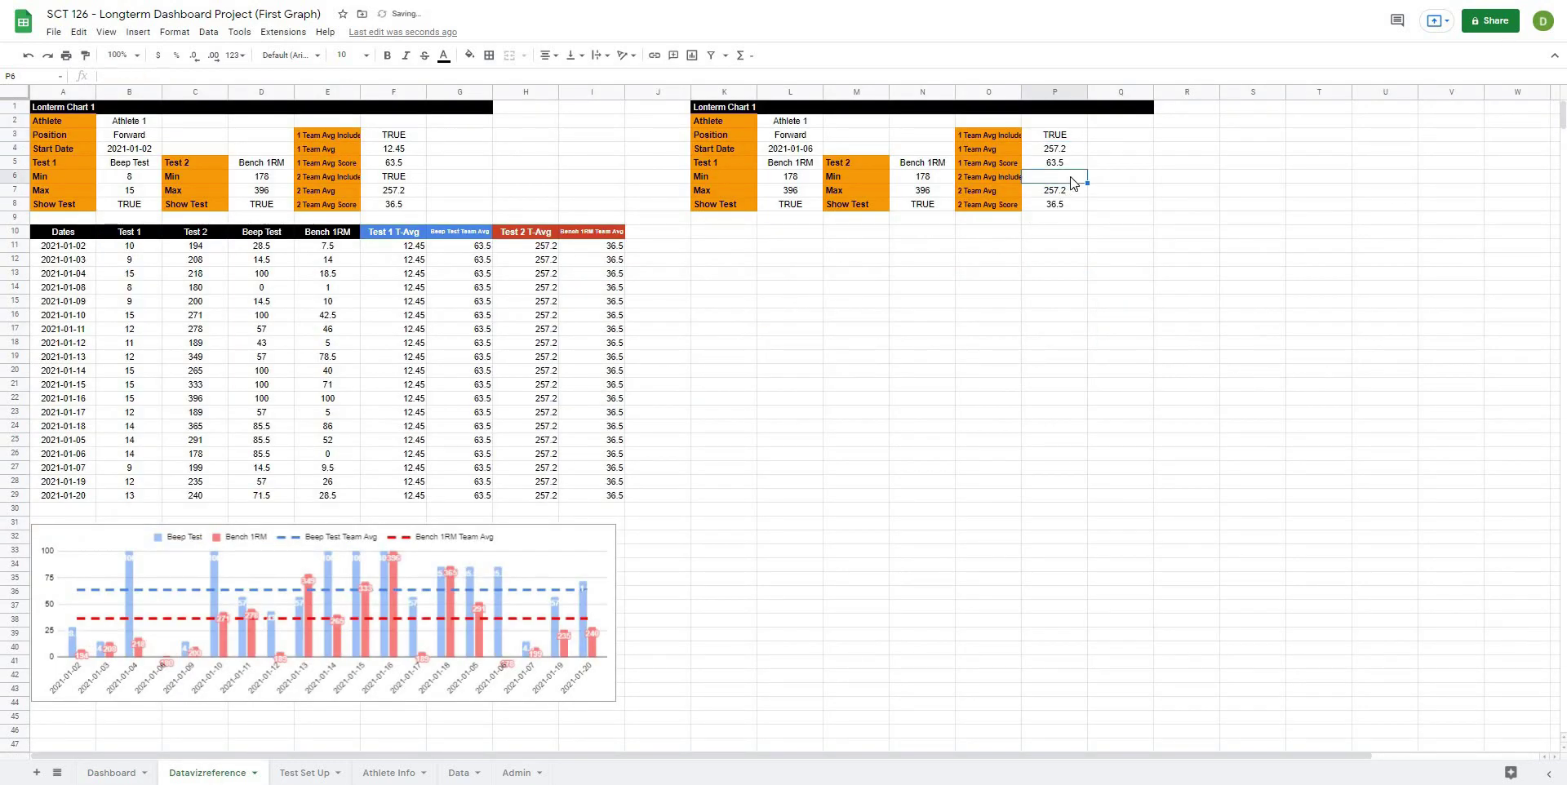
text(=)
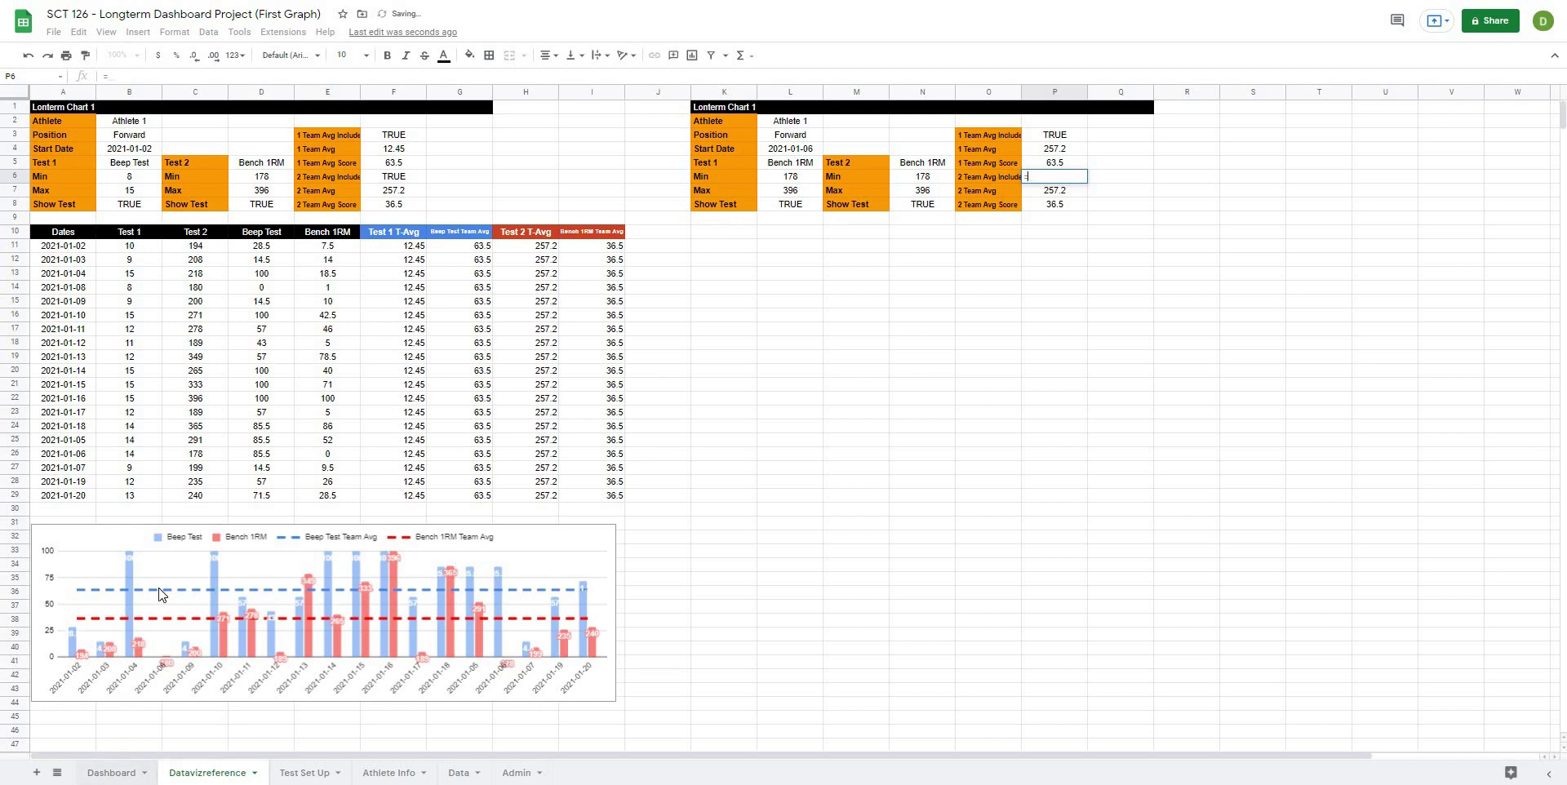
click(112, 773)
click(195, 538)
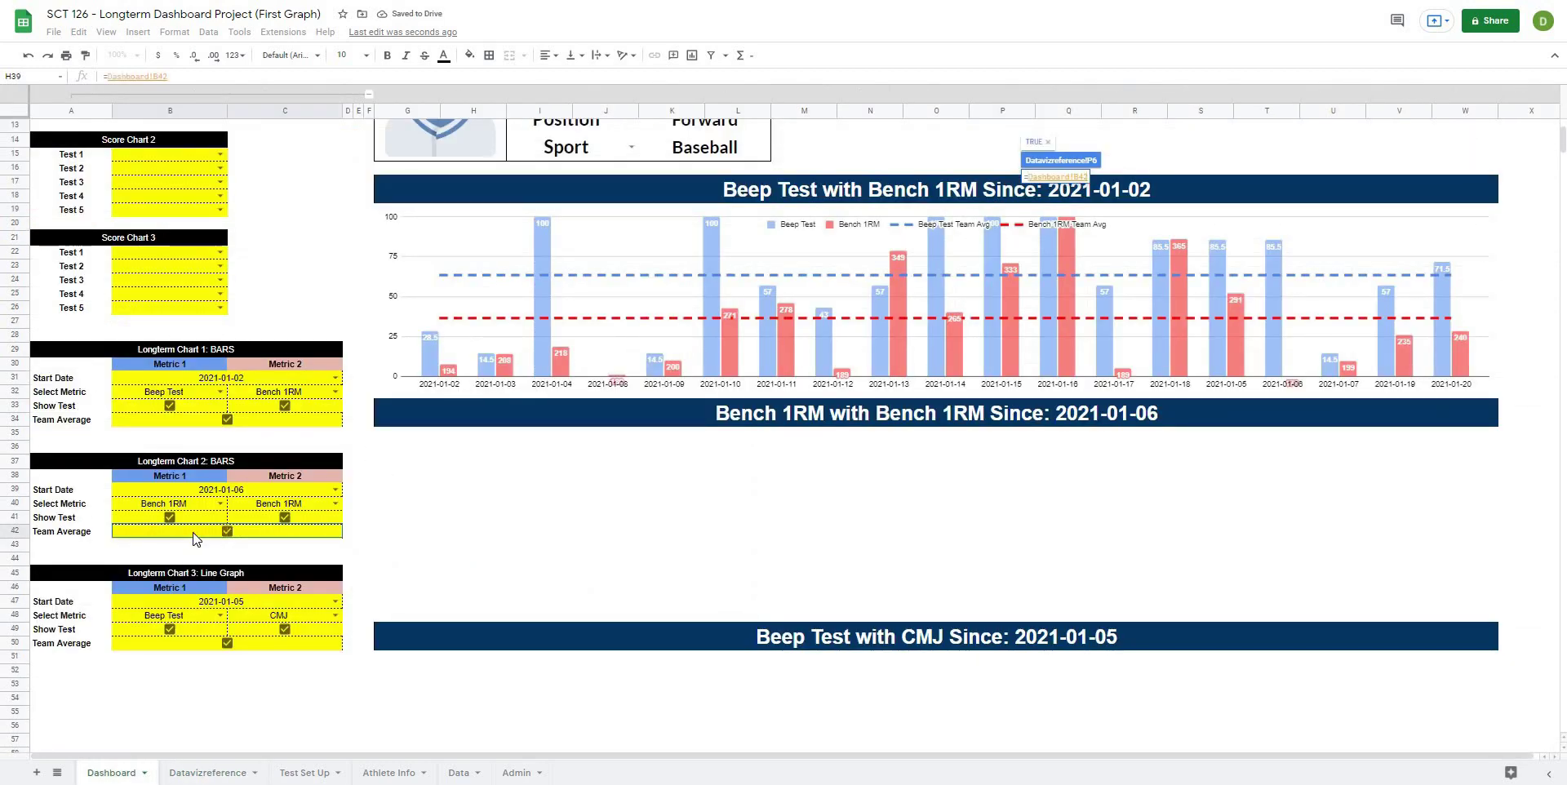
key(Return)
click(1200, 371)
Step: Inspect the formula references of the copied block's 1 Team Avg in P4 and 1 Team Avg Score in P5
click(1055, 136)
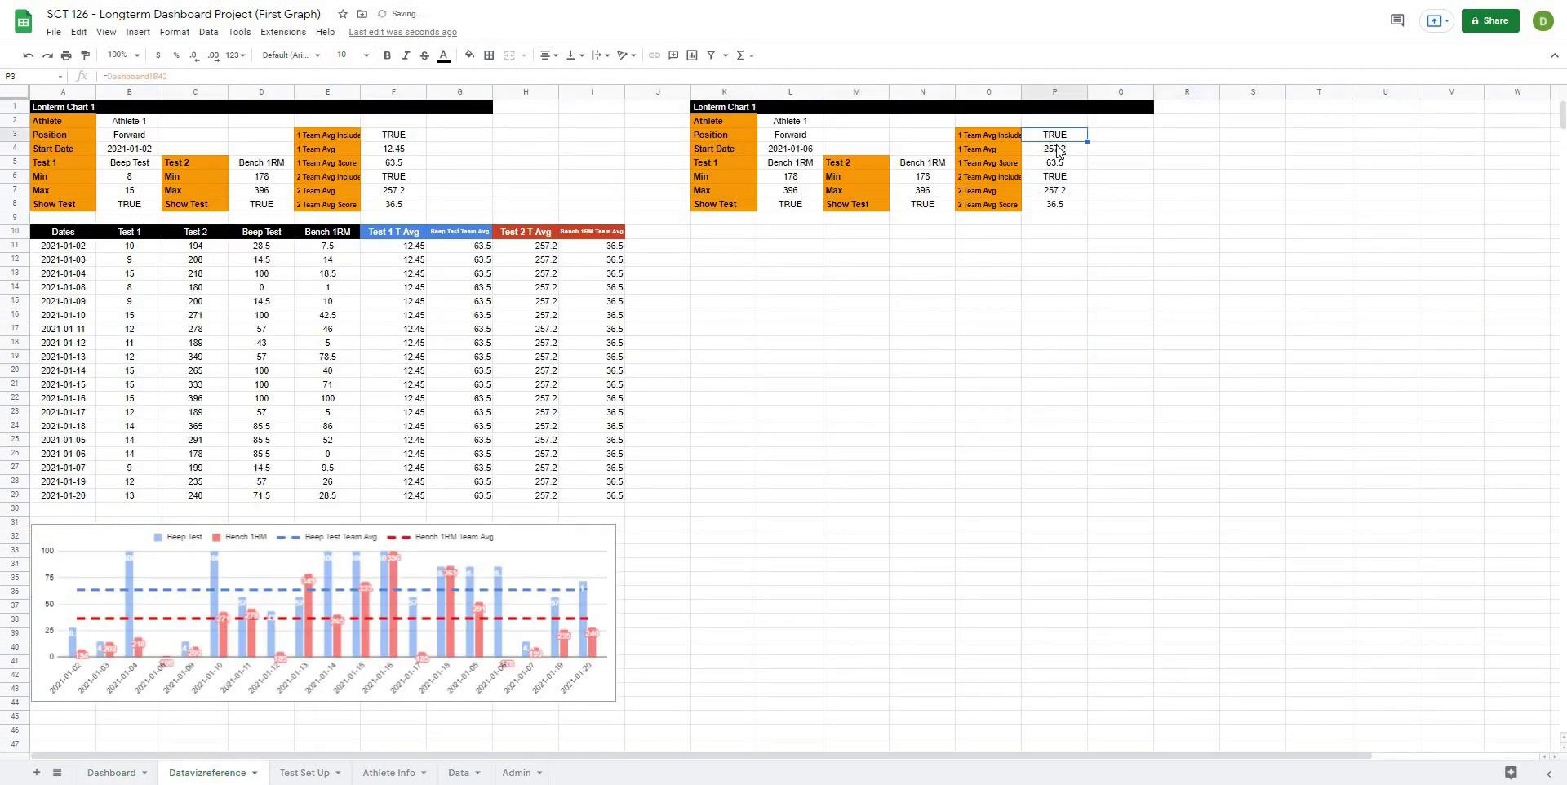
click(1057, 149)
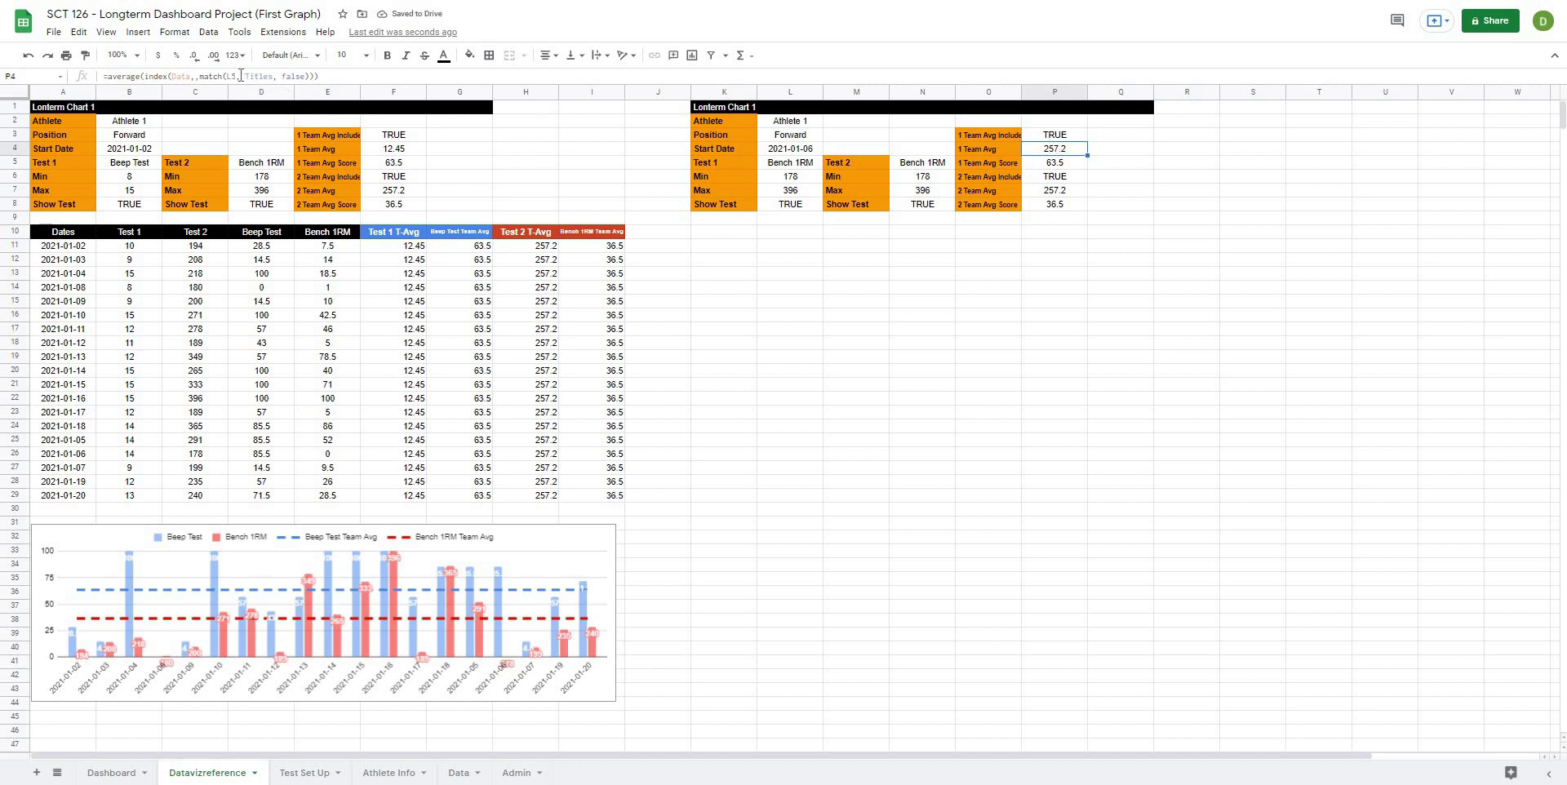
click(235, 76)
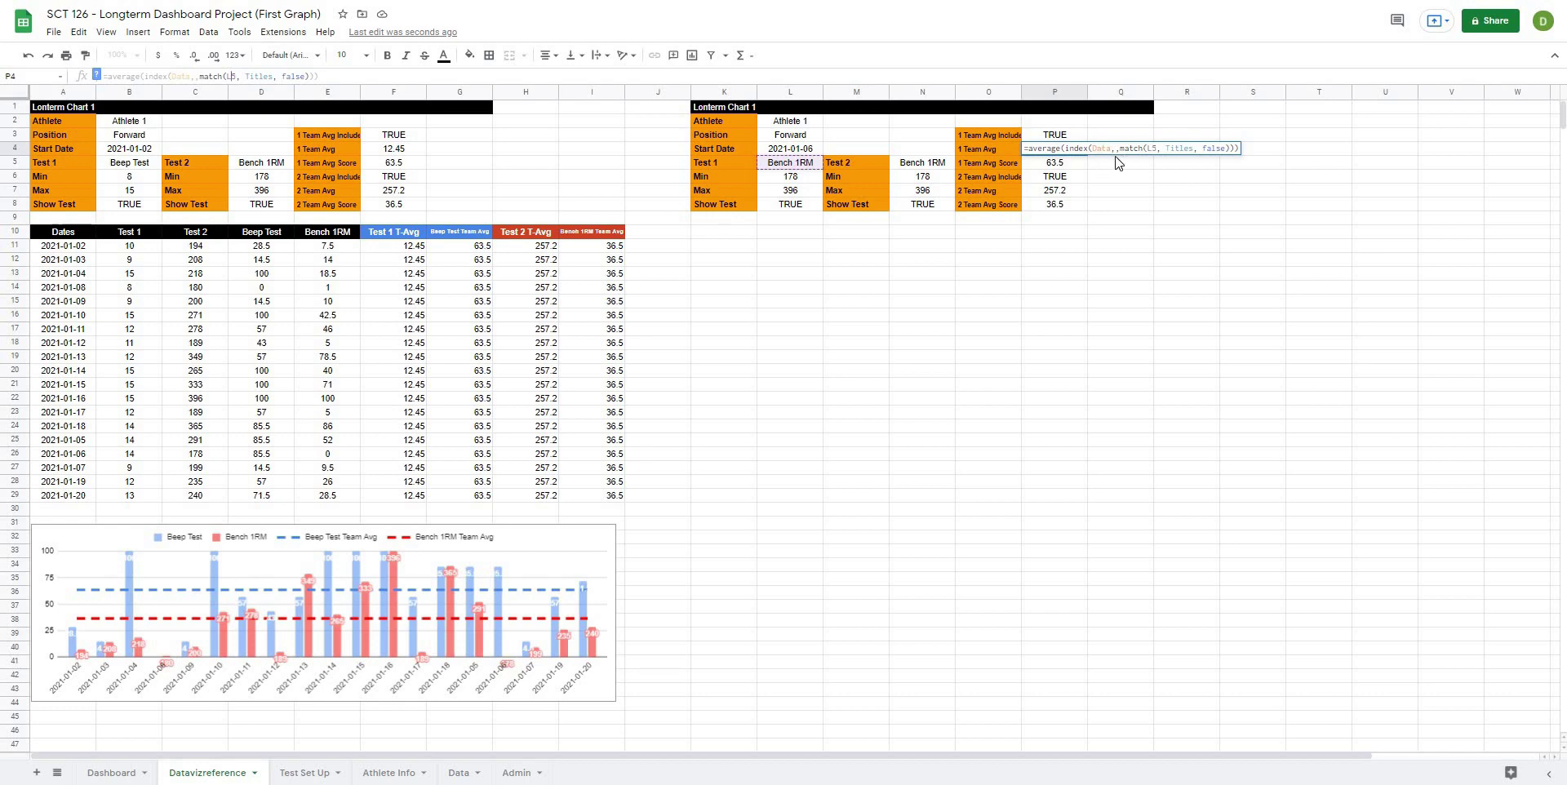
key(Return)
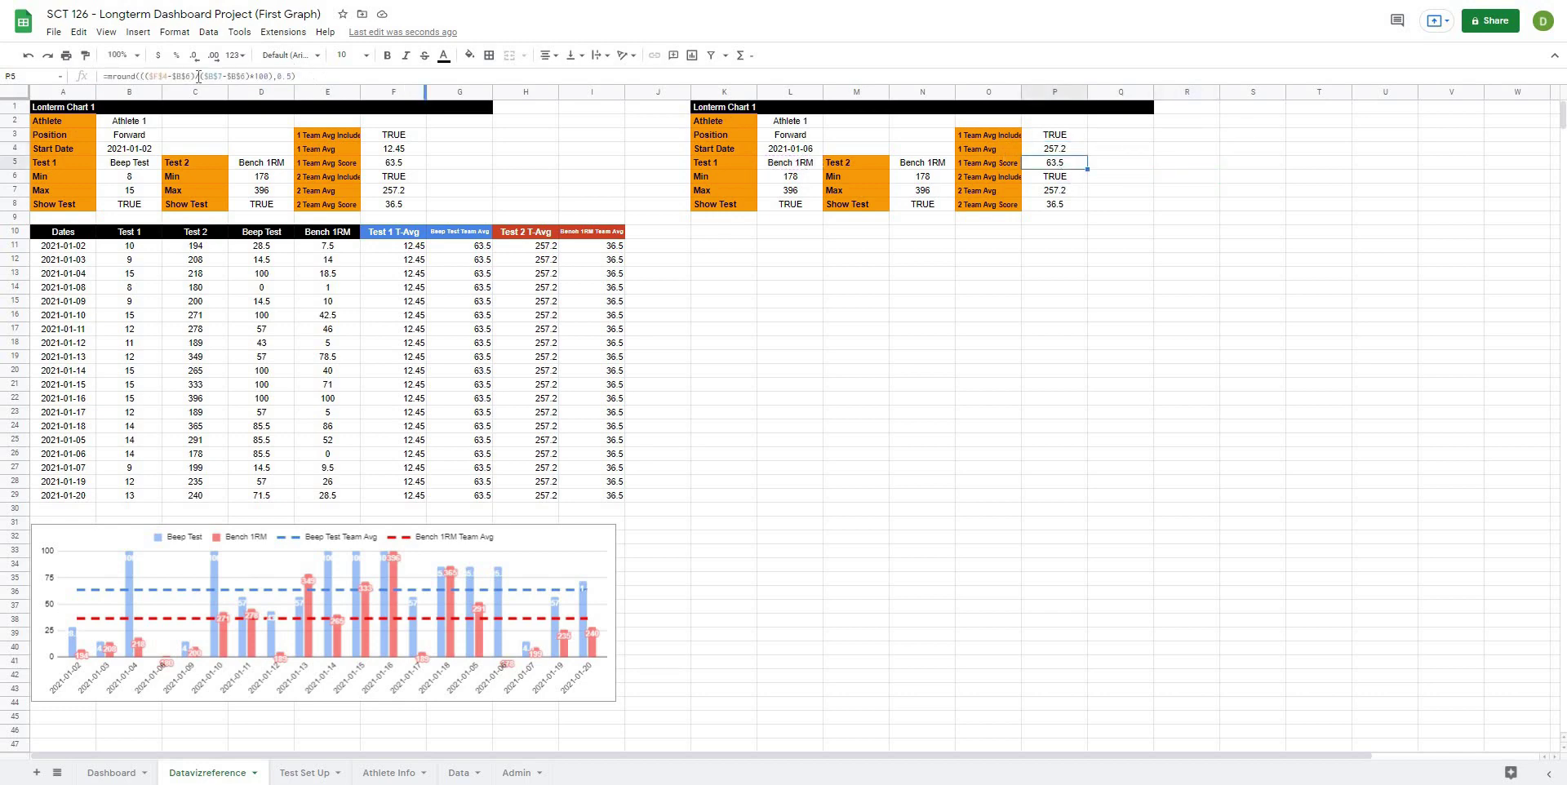
click(199, 75)
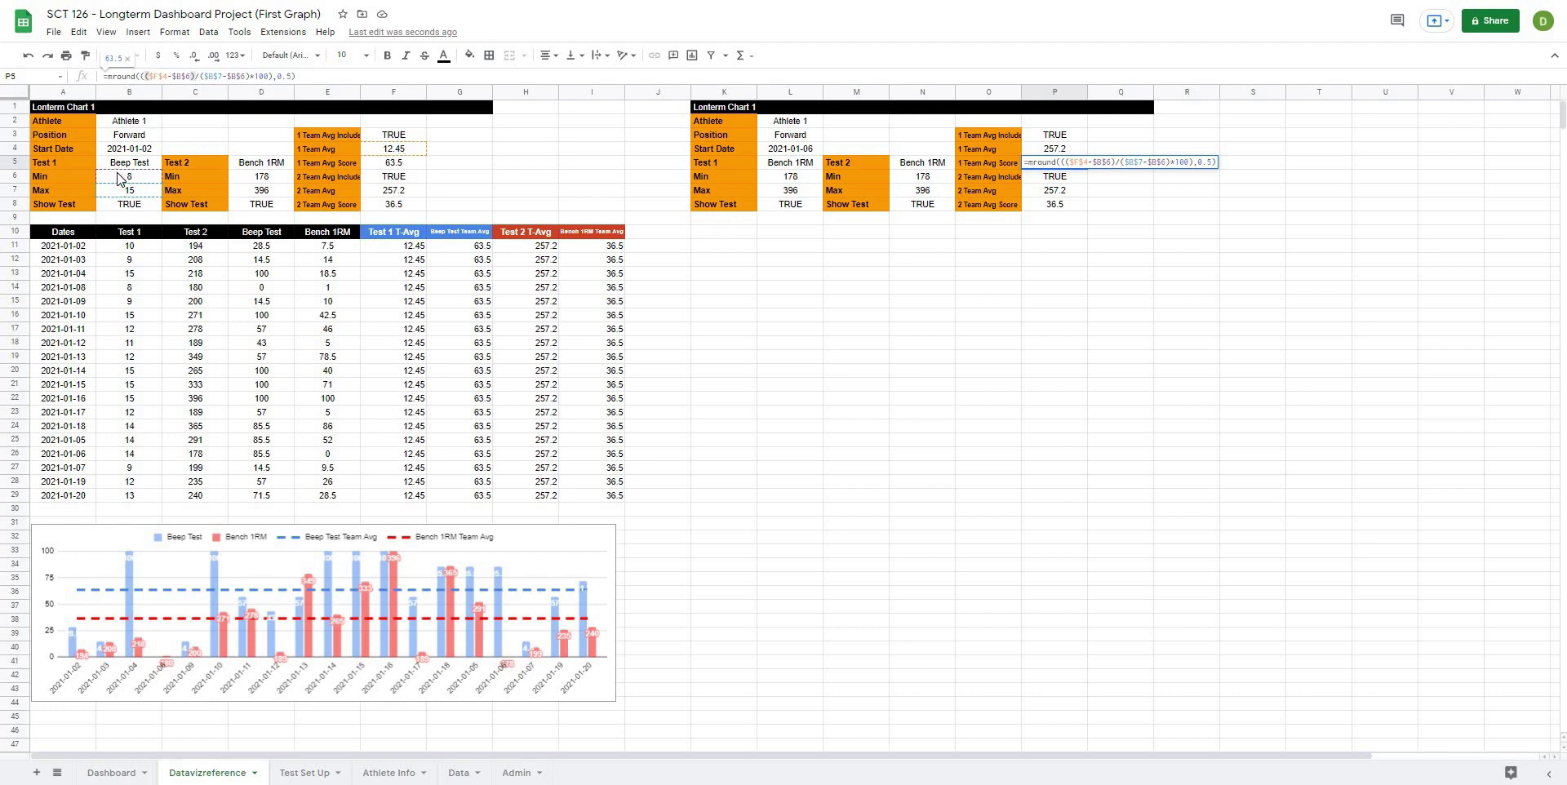
click(482, 177)
Step: Make the F4, B6 and B7 references relative in the original block's 1 Team Avg Score formula in F5
click(394, 168)
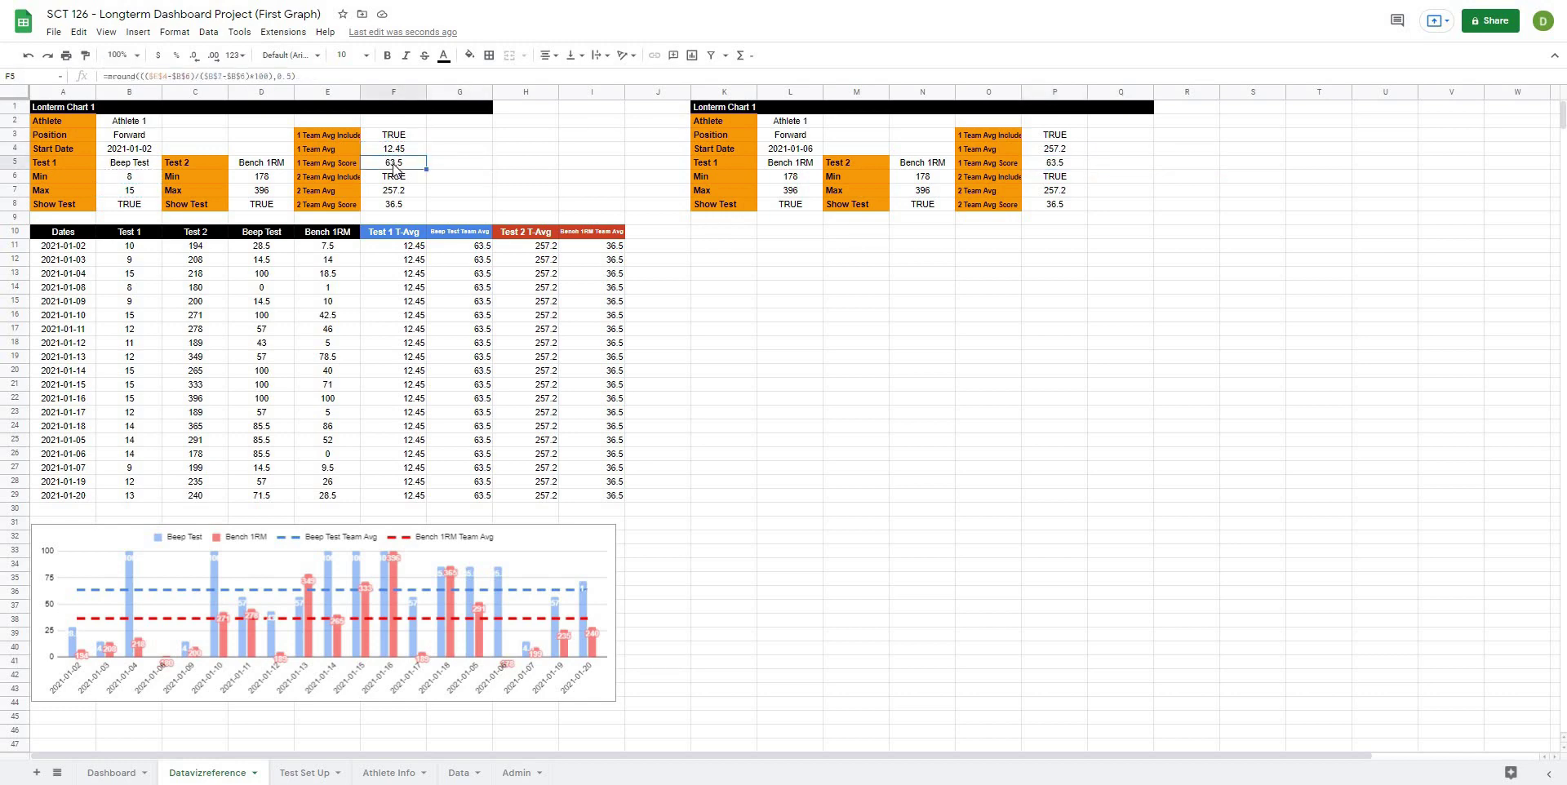
click(157, 76)
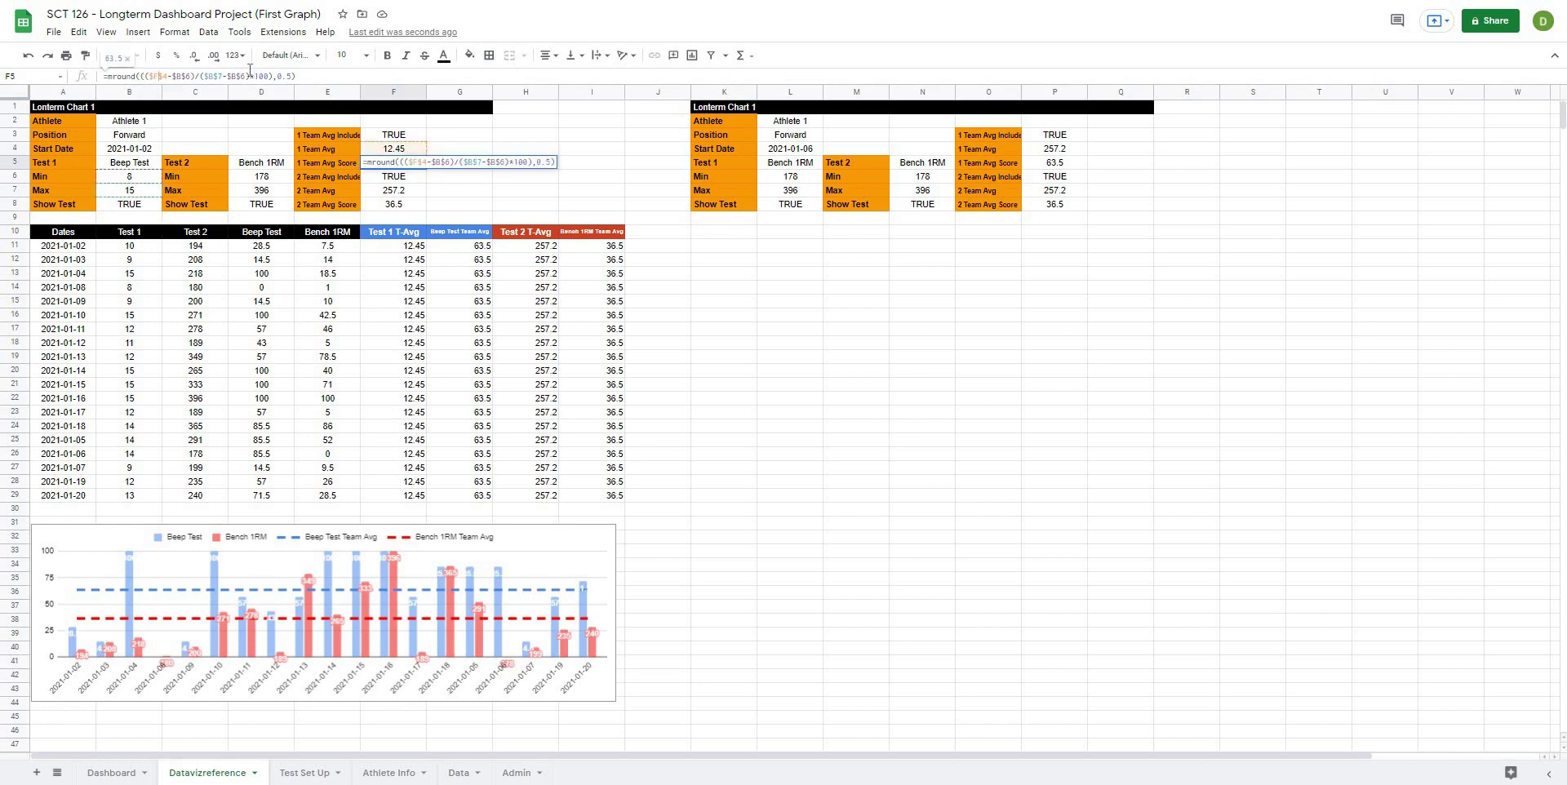
key(F4)
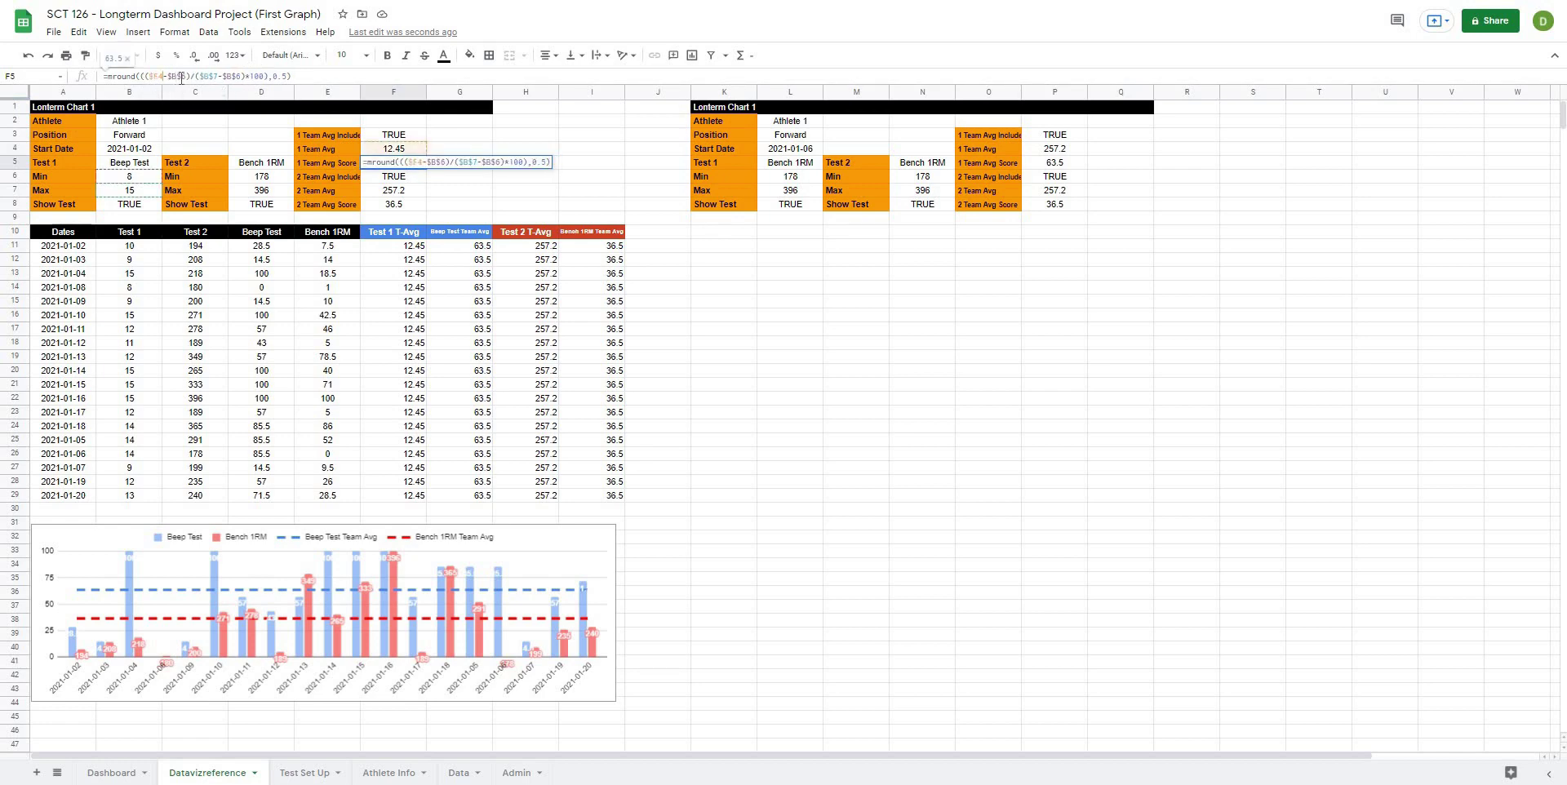
key(F4)
click(175, 76)
key(F4)
key(F4)
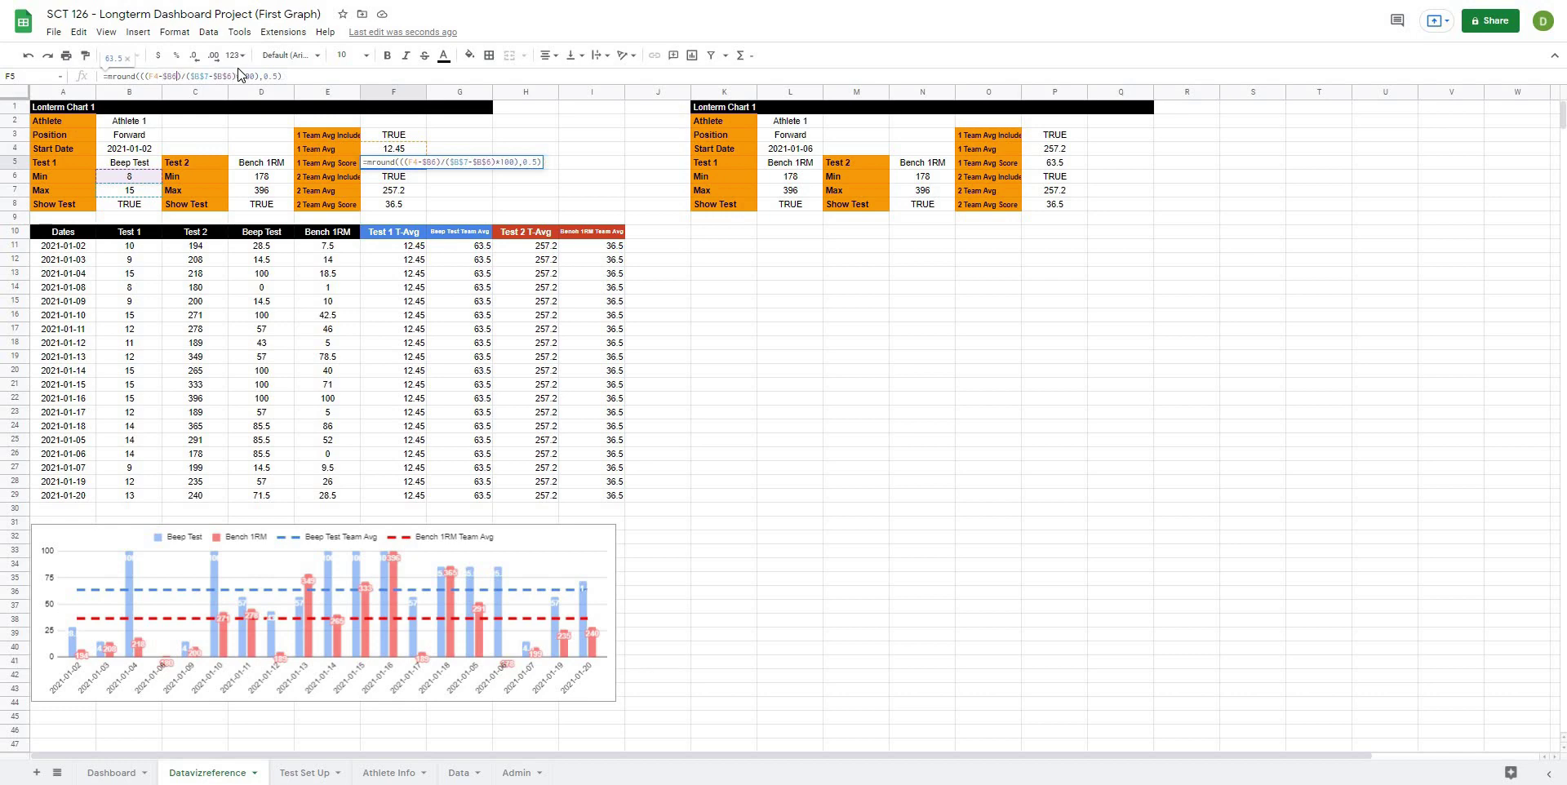
key(F4)
click(205, 76)
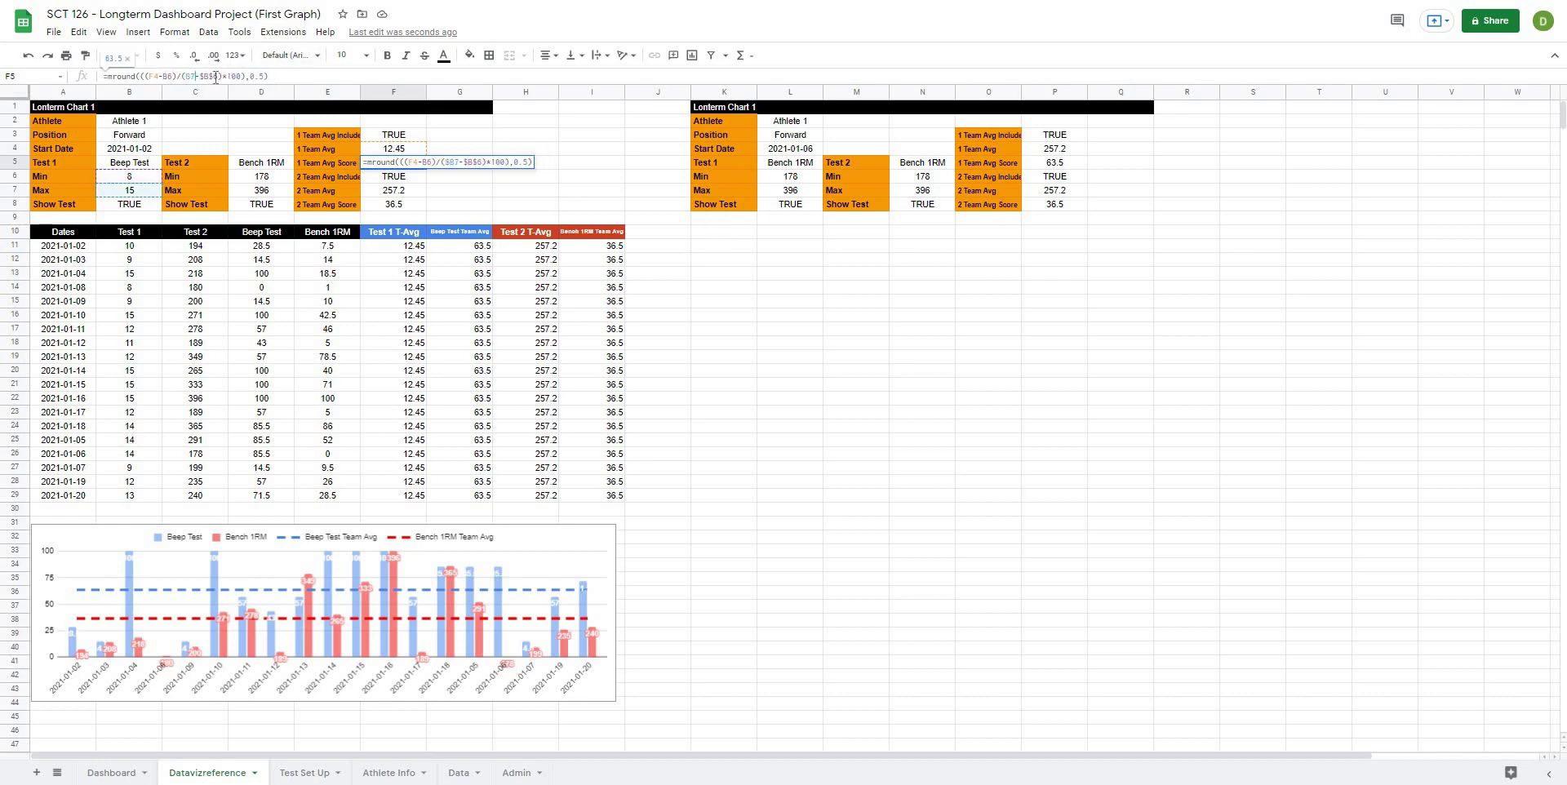
key(F4)
key(F4)
key(F4)
click(221, 76)
key(F4)
key(F4)
key(F4)
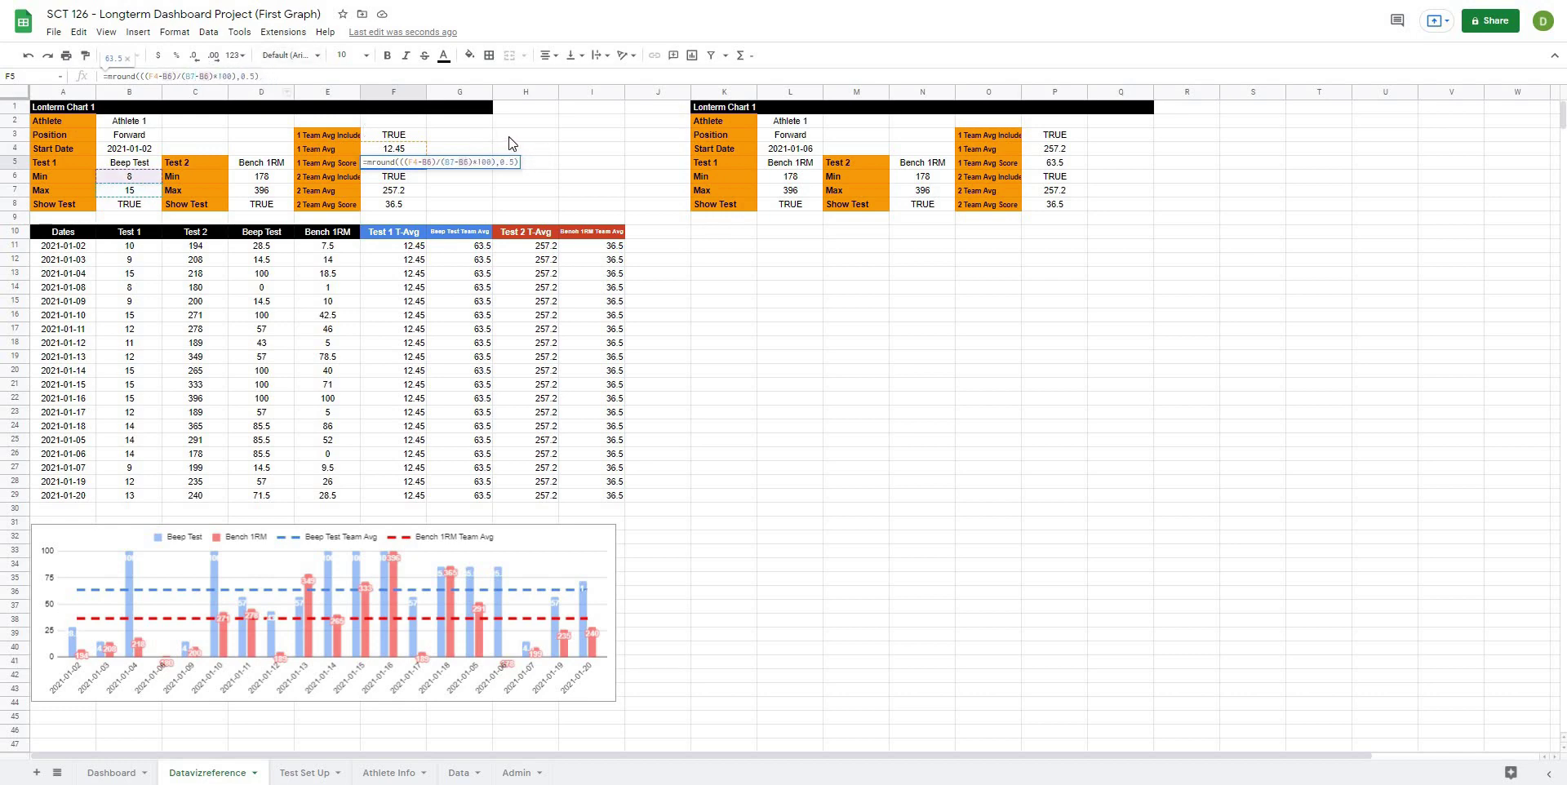
Step: Copy the 1 Team Avg Score formula from F5 to P5 in the second block and check its references
click(390, 169)
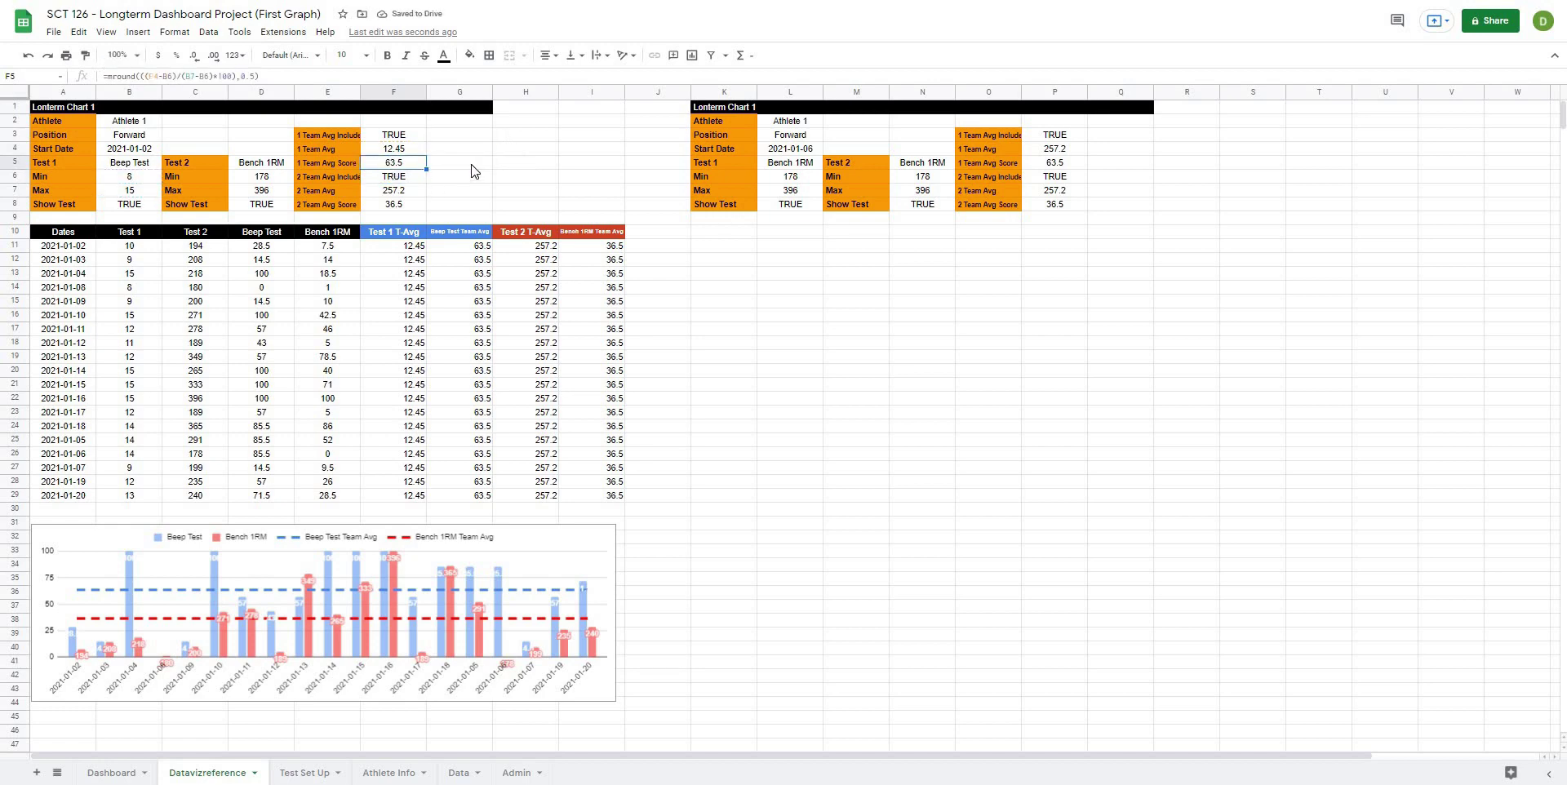
key(ctrl+c)
click(1051, 163)
key(ctrl+v)
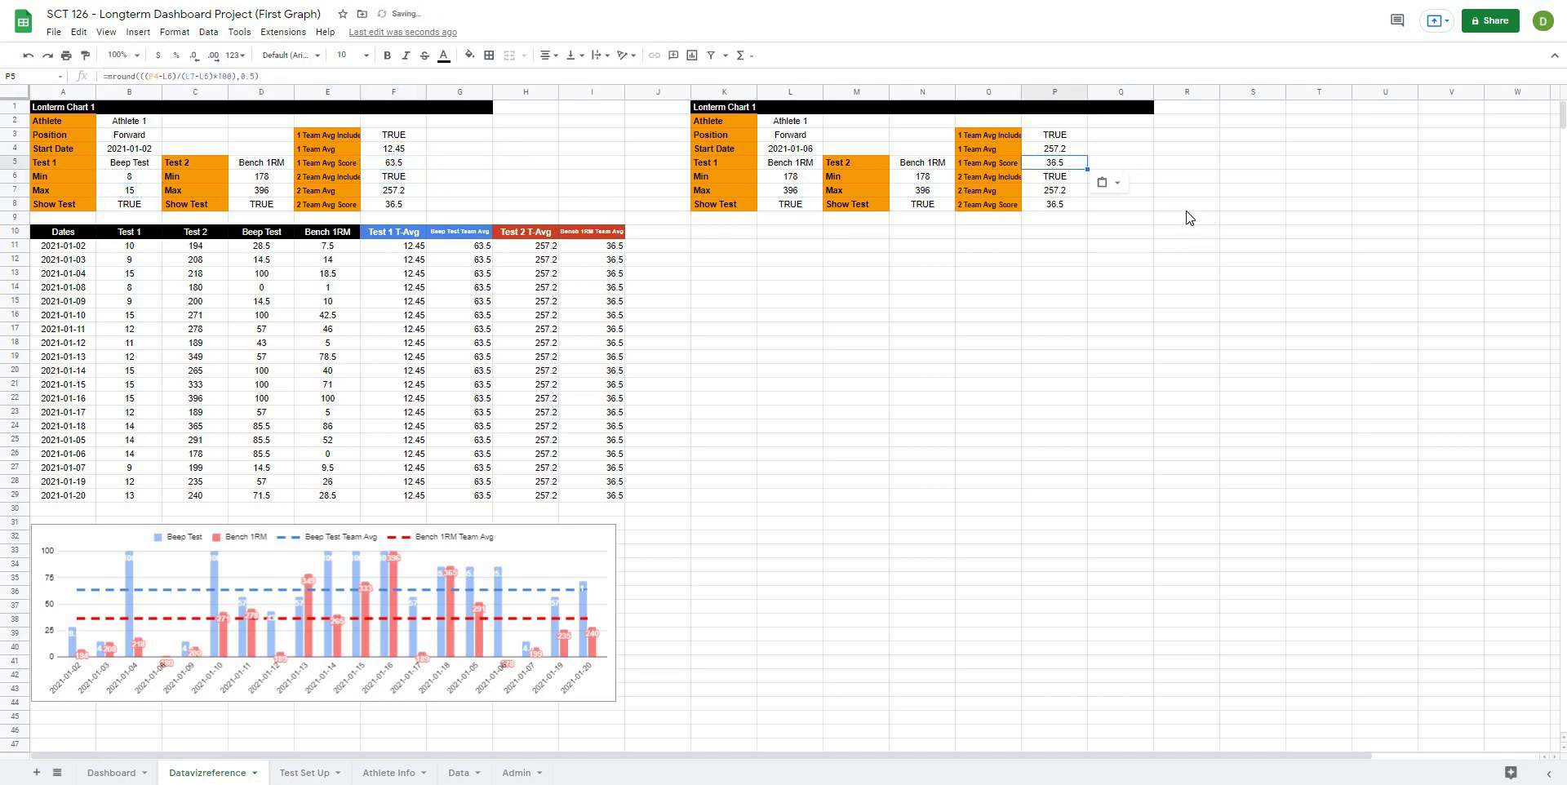
click(189, 75)
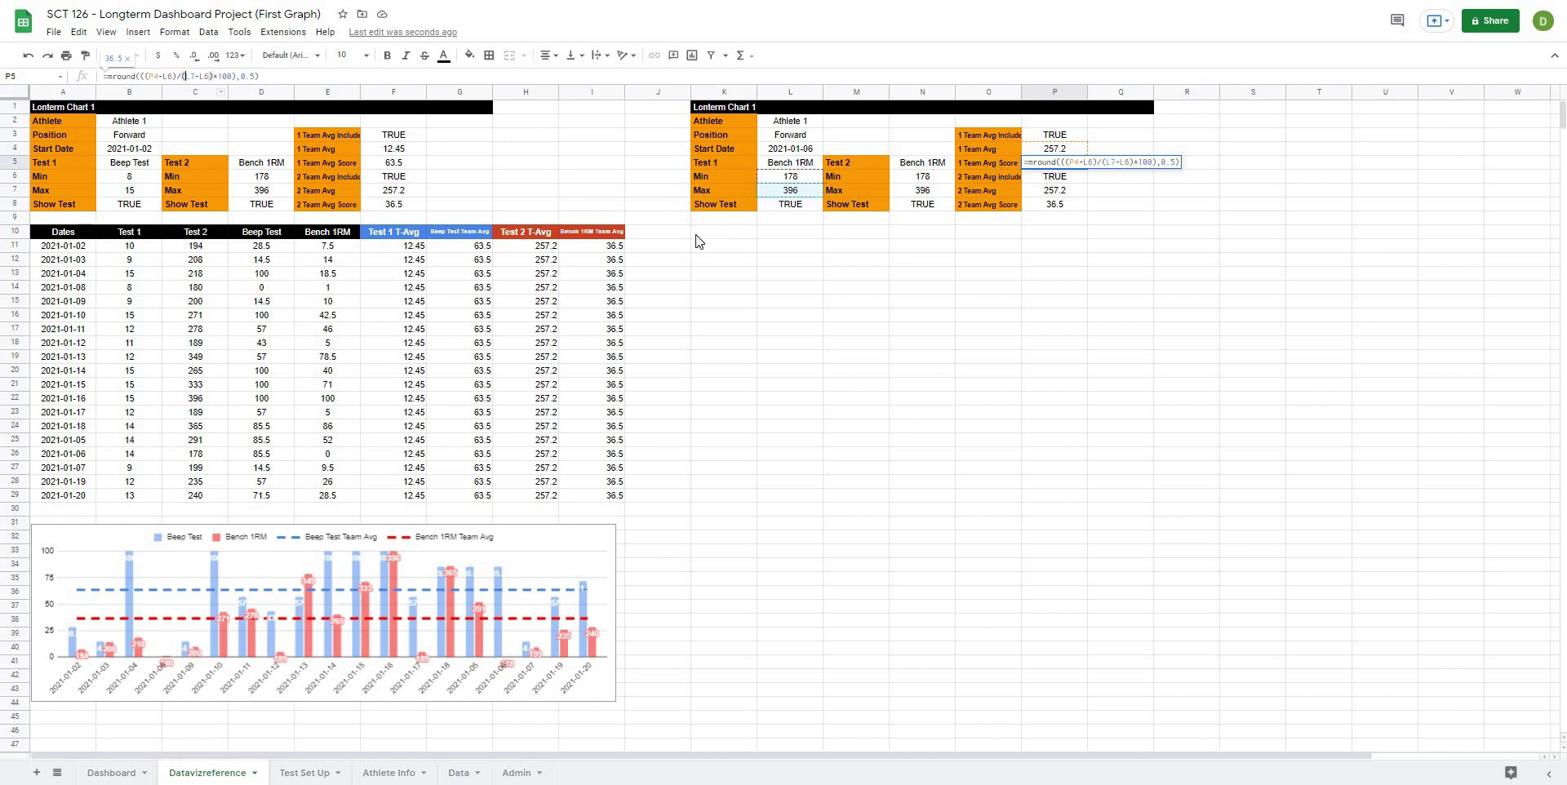
click(749, 261)
click(402, 168)
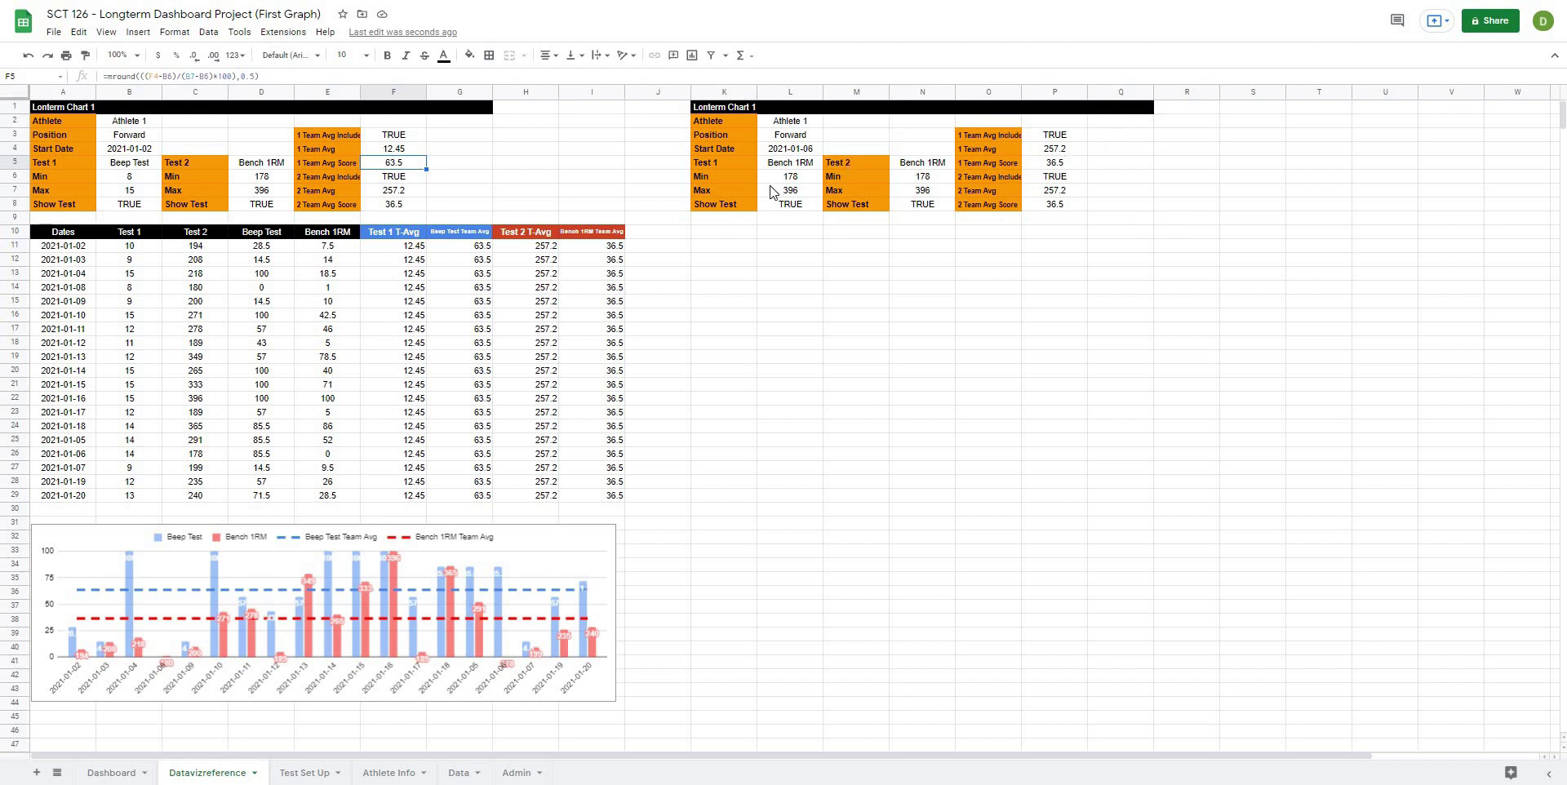
click(993, 237)
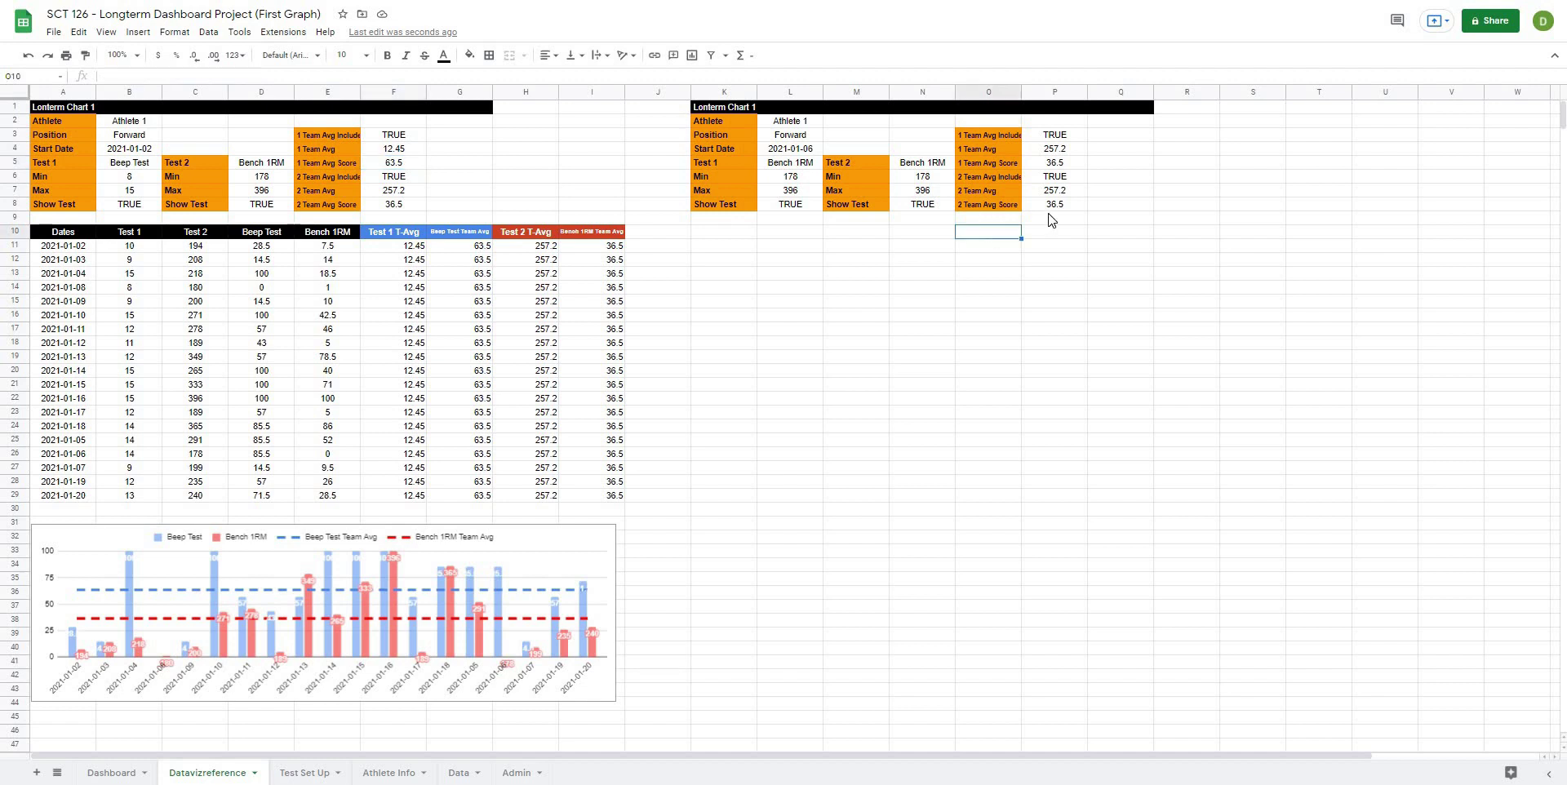
Step: Make the F7, D6 and D7 references relative in the original block's 2 Team Avg Score formula in F8
click(323, 194)
click(393, 206)
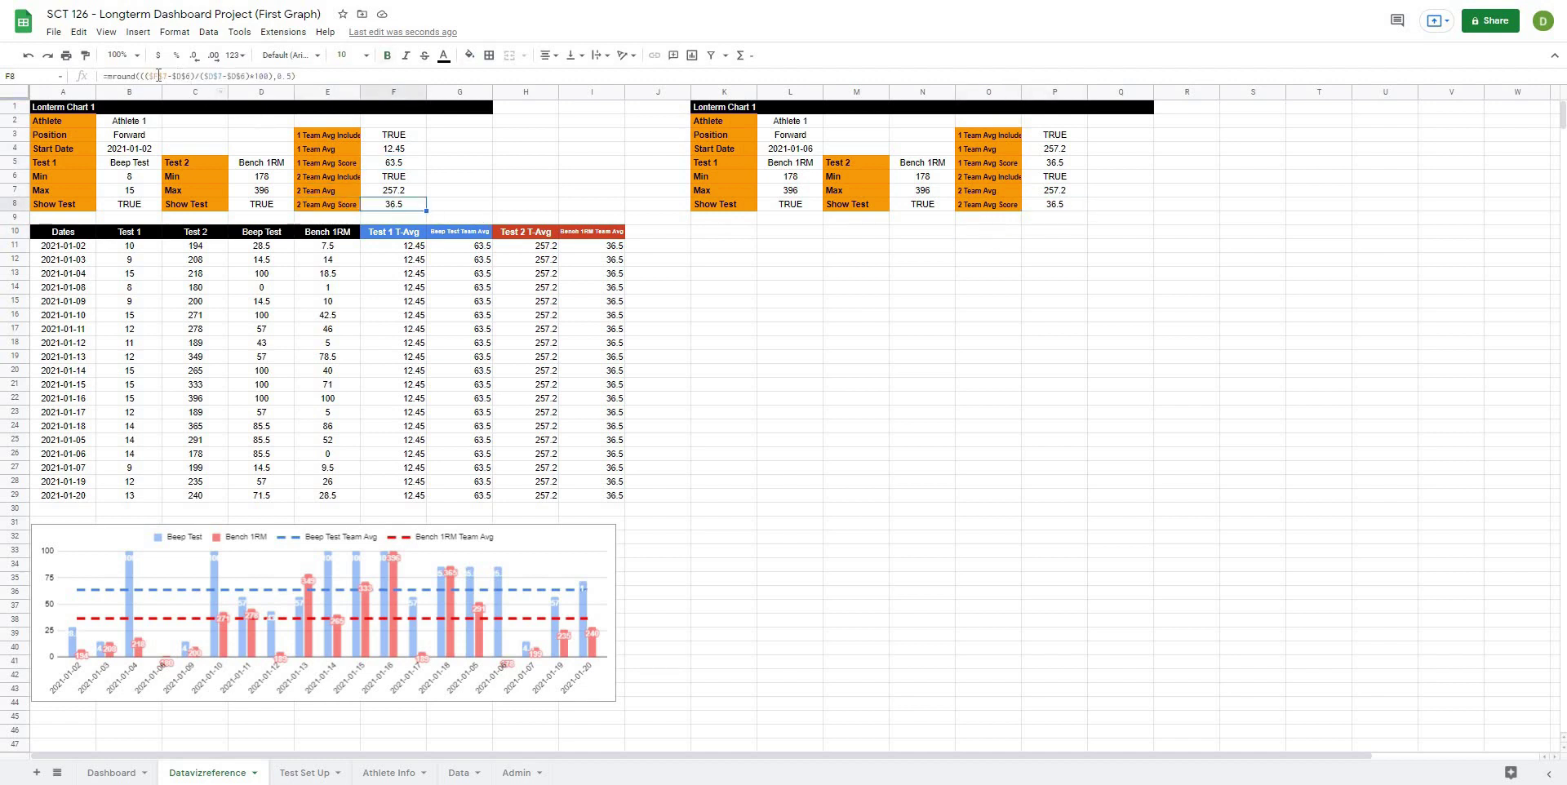
drag(153, 76, 298, 76)
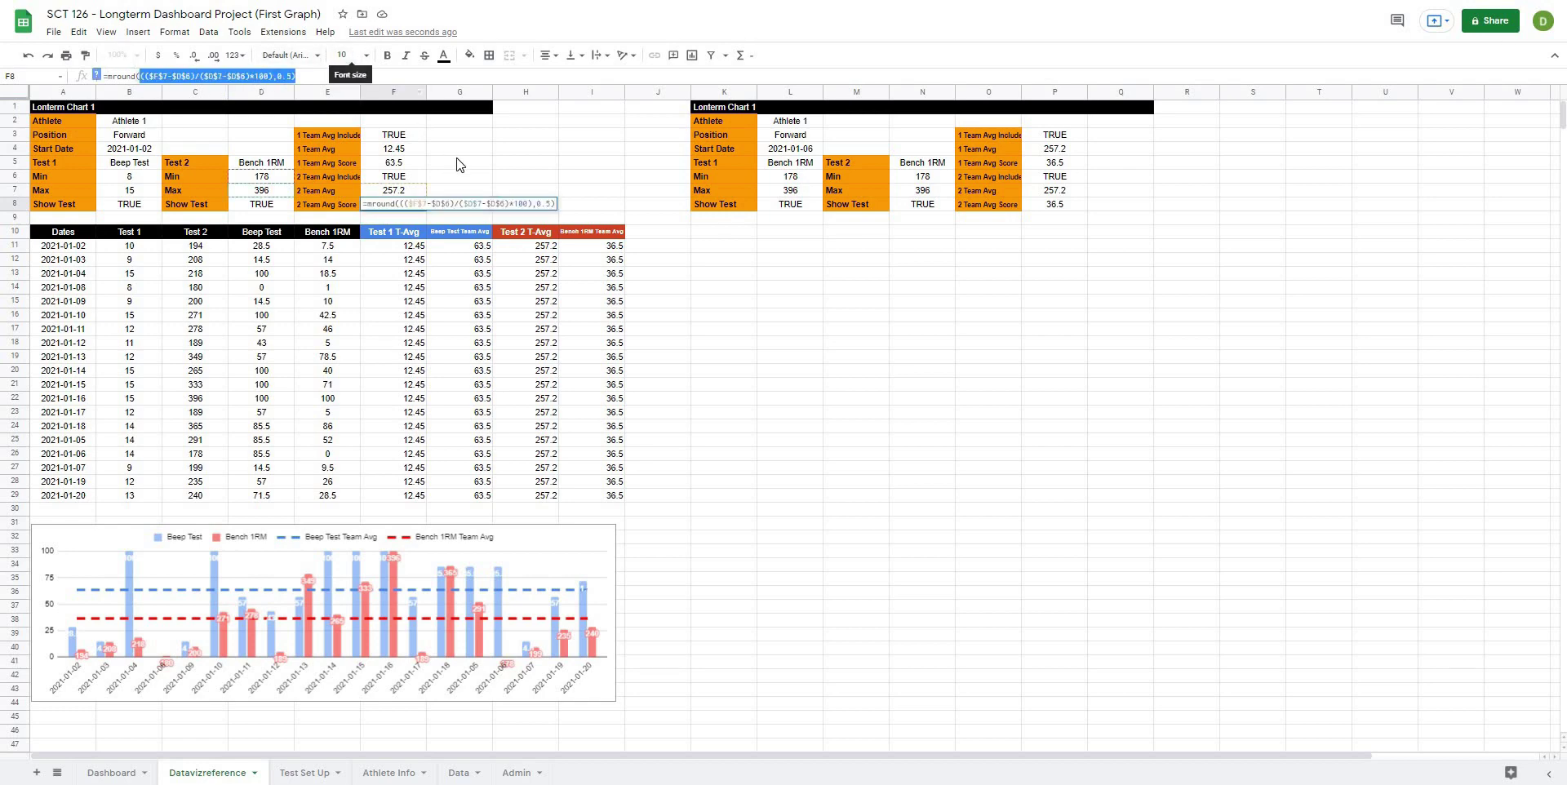
key(F4)
key(F4)
key(F4)
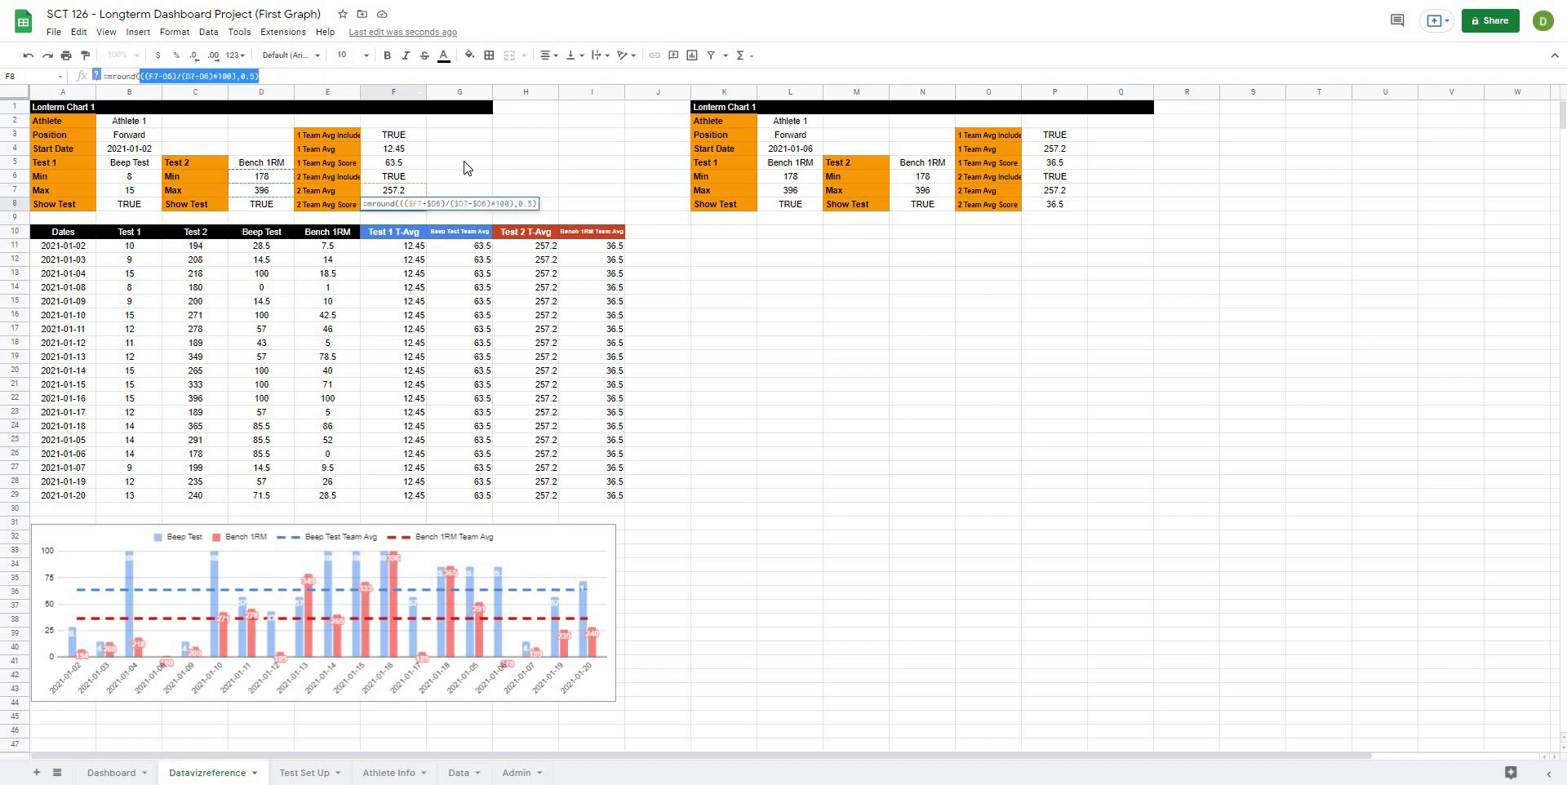
key(Return)
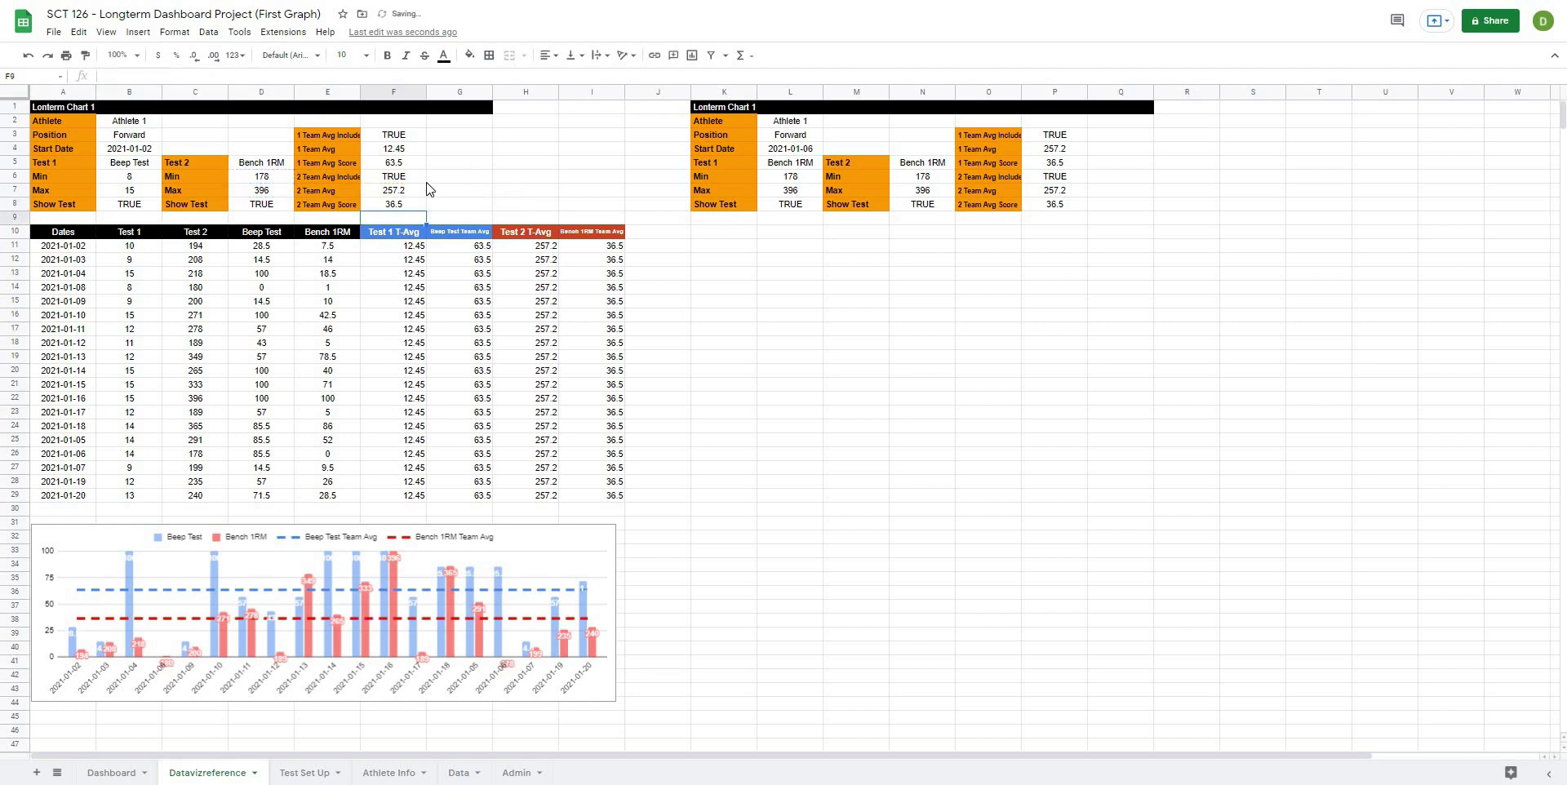
Step: Copy the 2 Team Avg Score formula from F8 to P8 in the second block
key(ctrl+c)
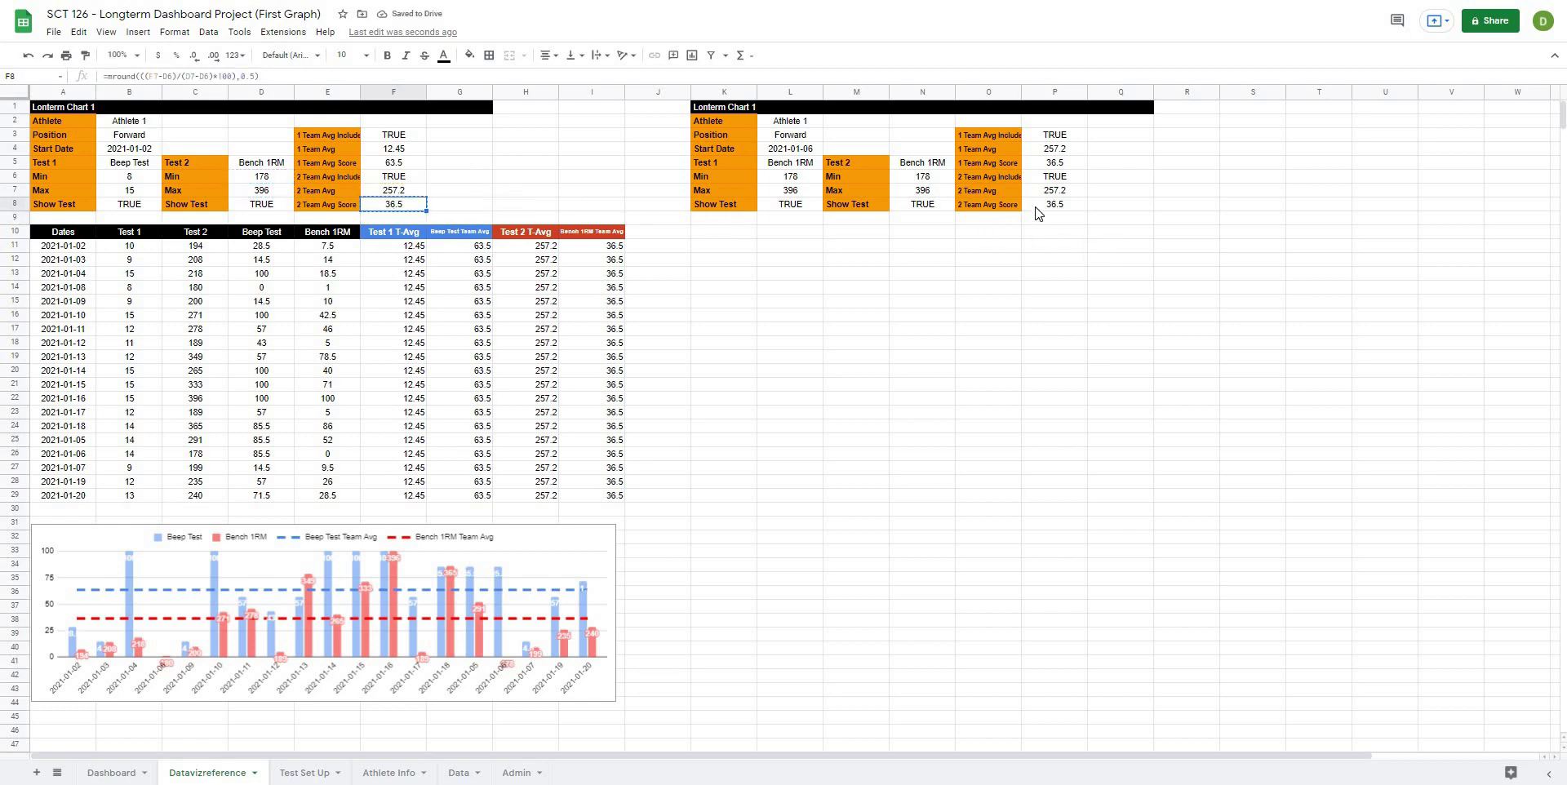
click(1053, 205)
key(ctrl+v)
click(1147, 292)
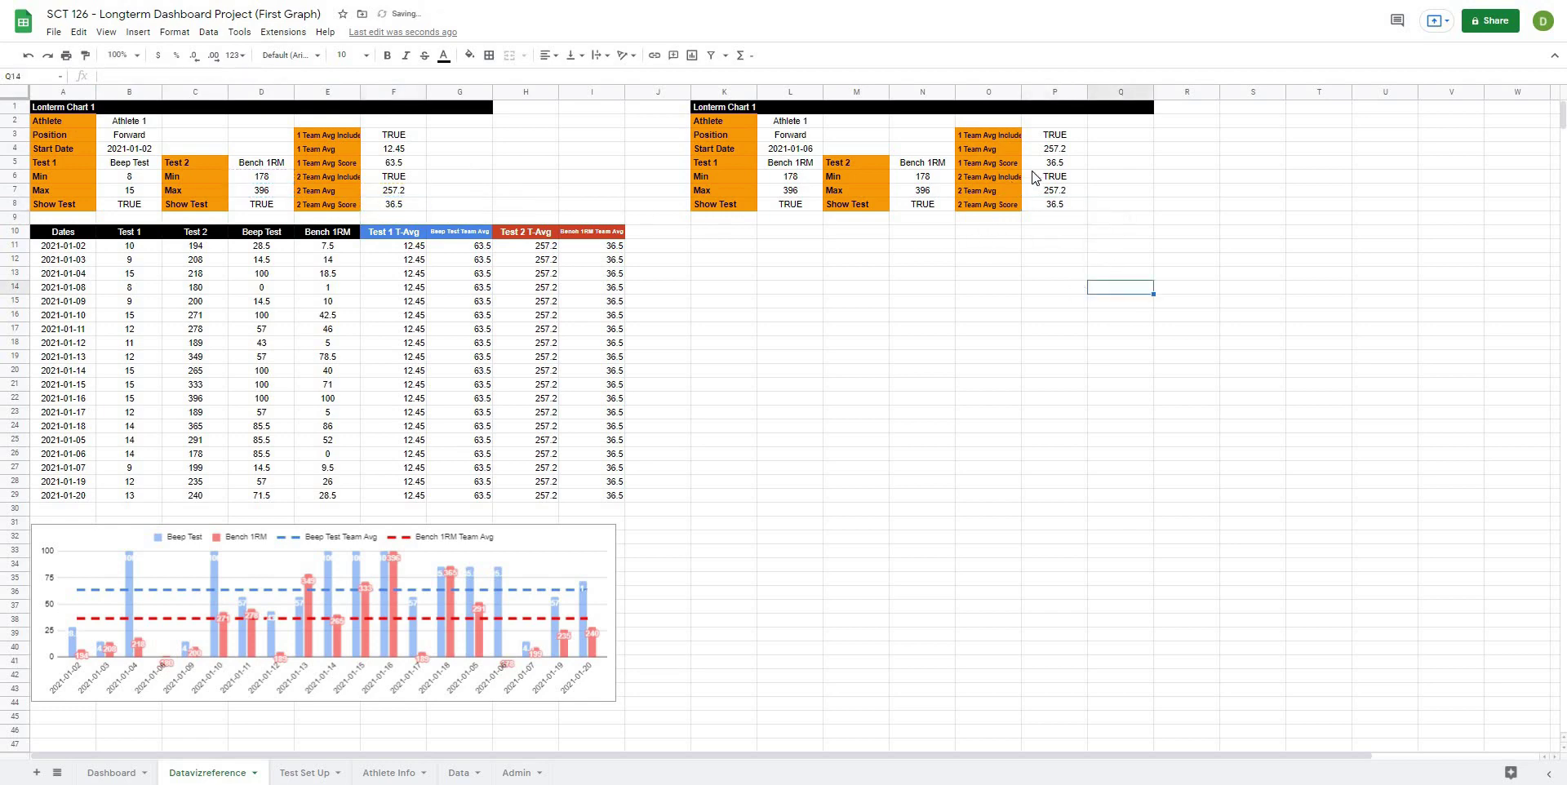
click(1061, 166)
click(979, 290)
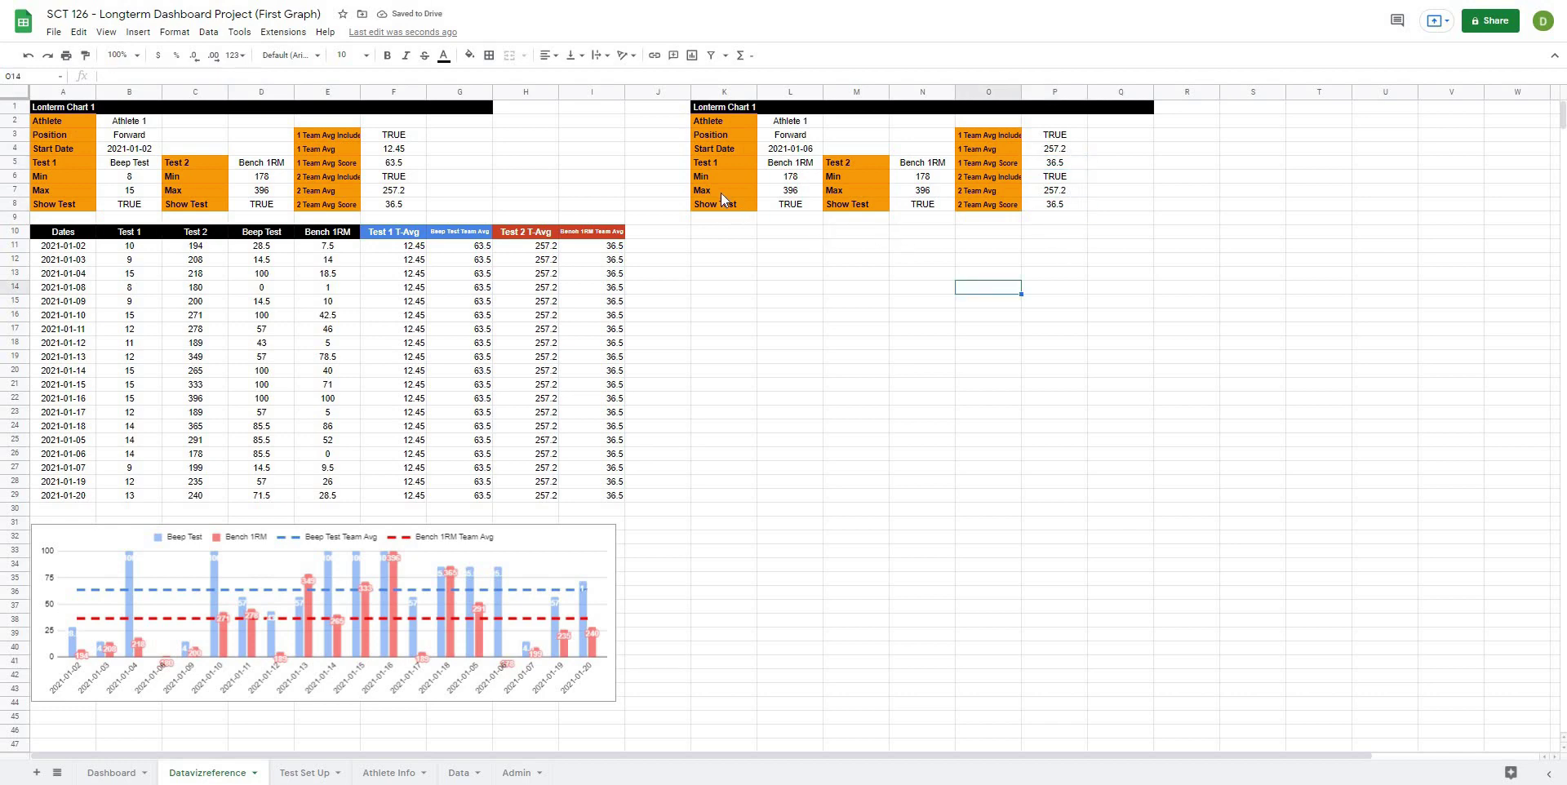
Step: Rename the copied block's header in K1 to "Lonterm Chart 2"
click(723, 91)
click(724, 107)
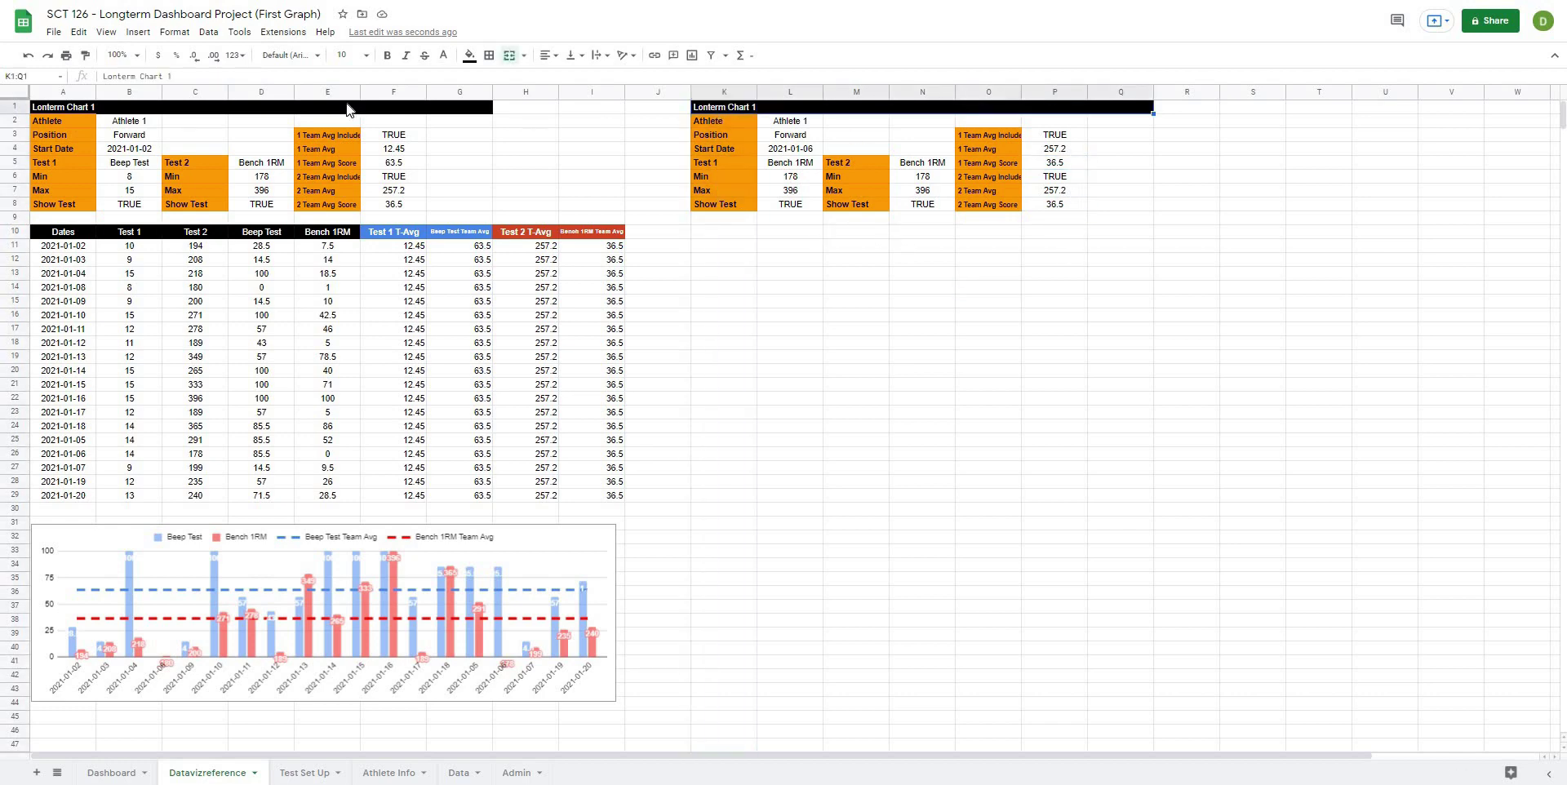
click(346, 73)
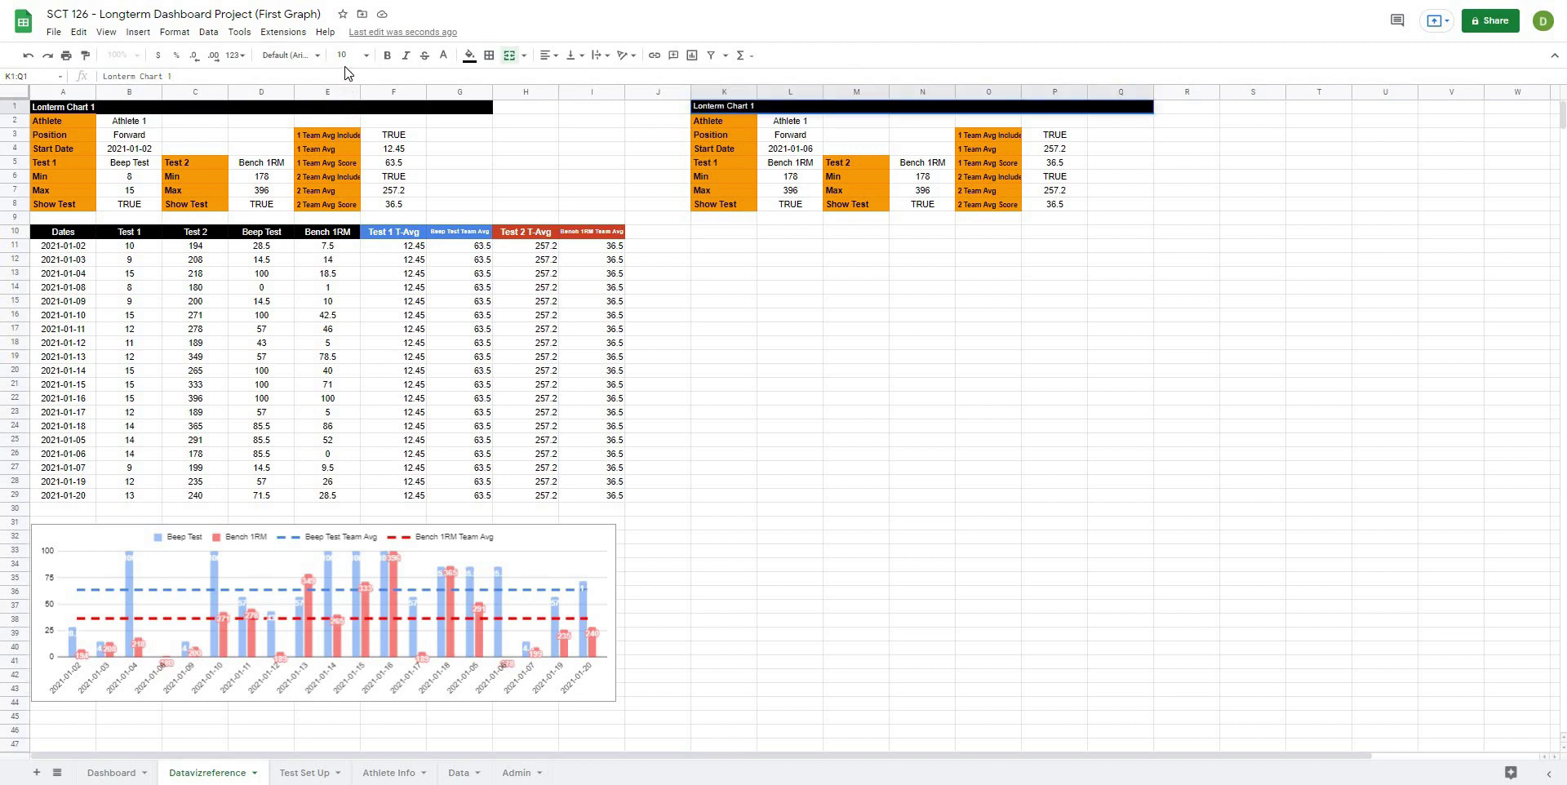
key(Return)
click(1110, 341)
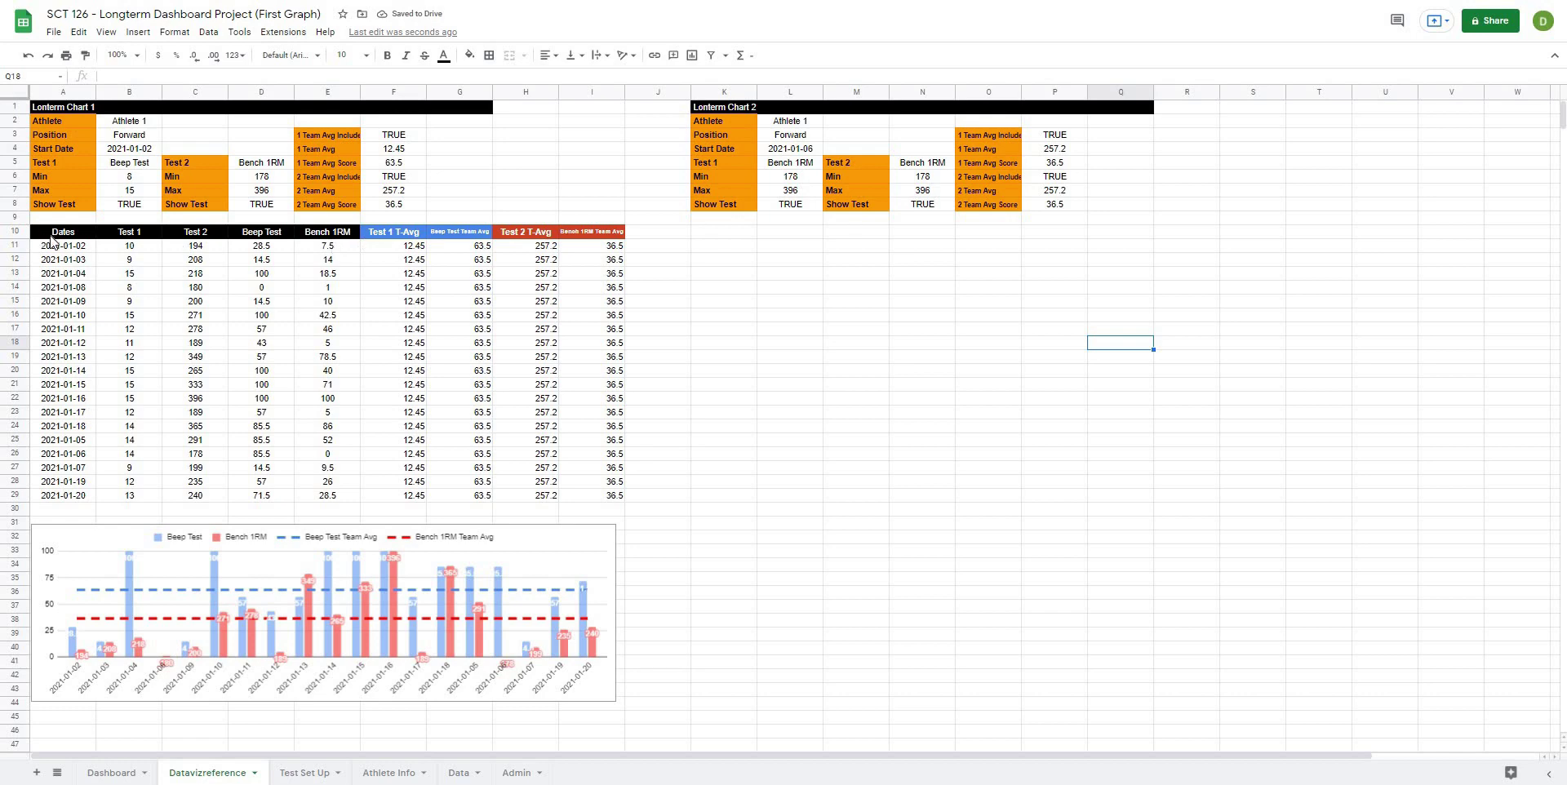
Step: Review the data table's row 11 formulas and make the B6 and B7 references relative in the Beep Test formula in D11
drag(52, 237, 59, 248)
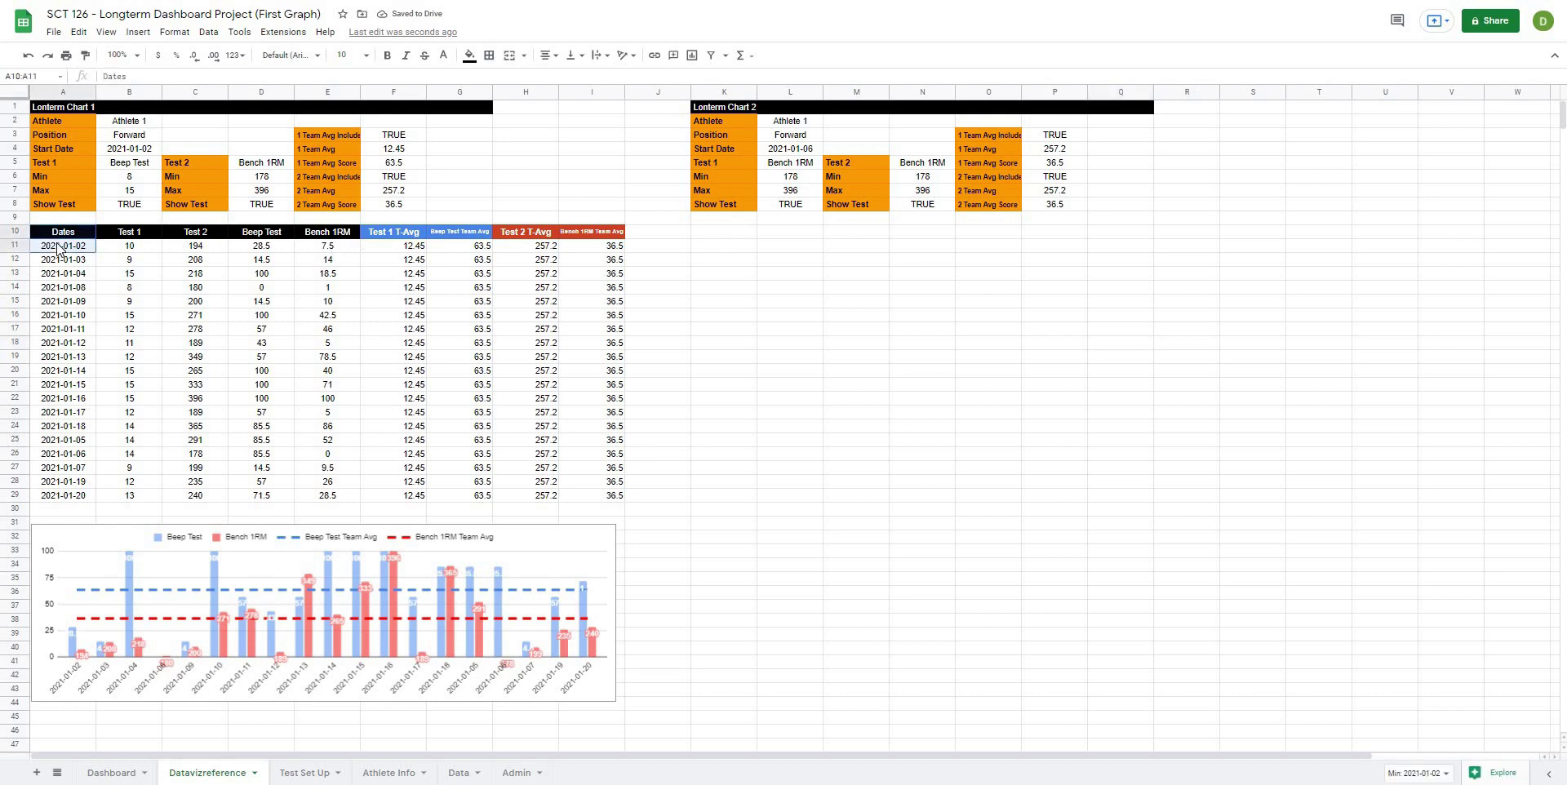
key(Down)
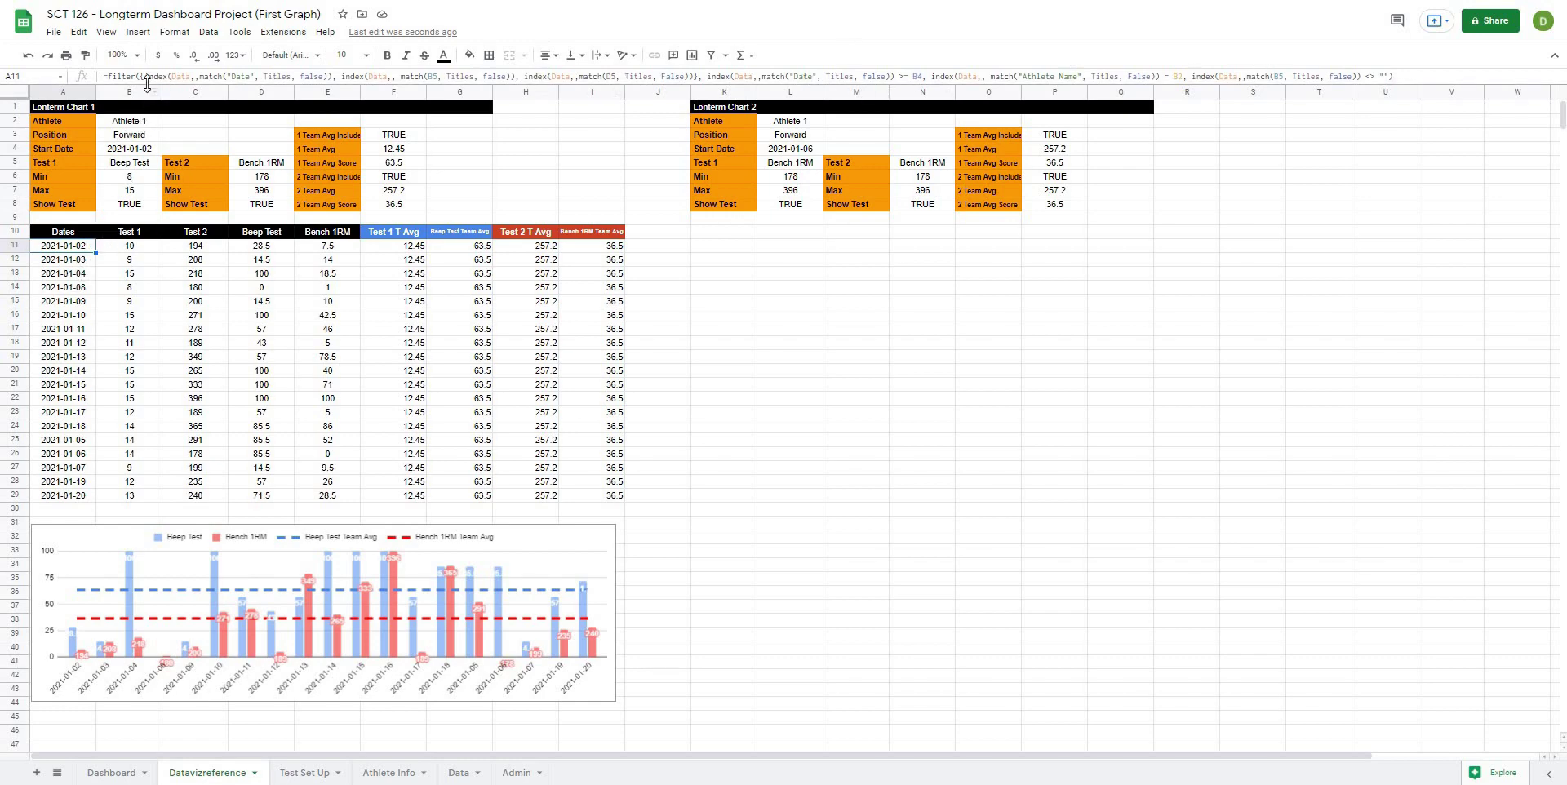
click(129, 269)
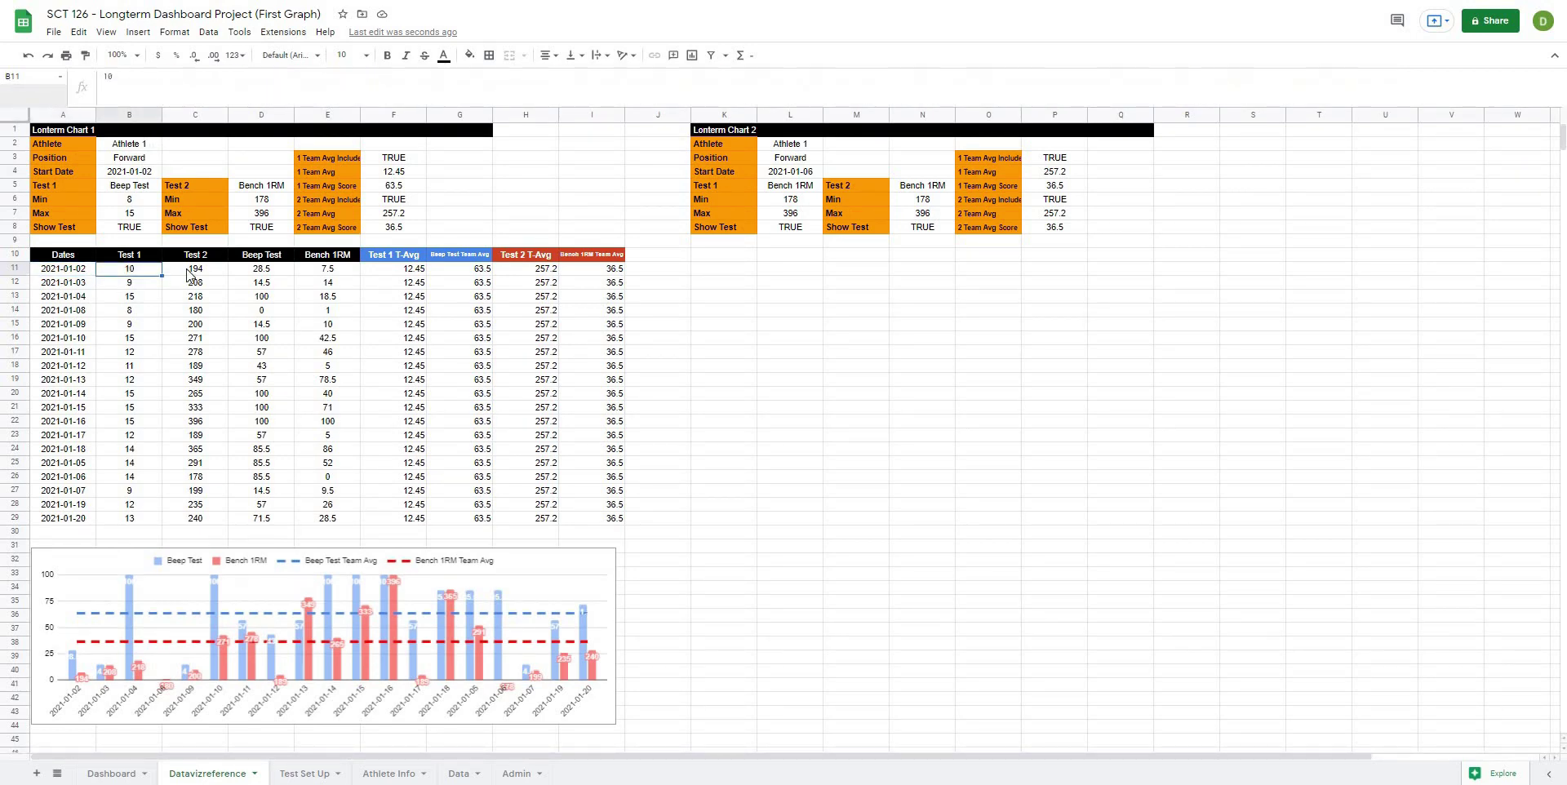
click(200, 271)
click(265, 276)
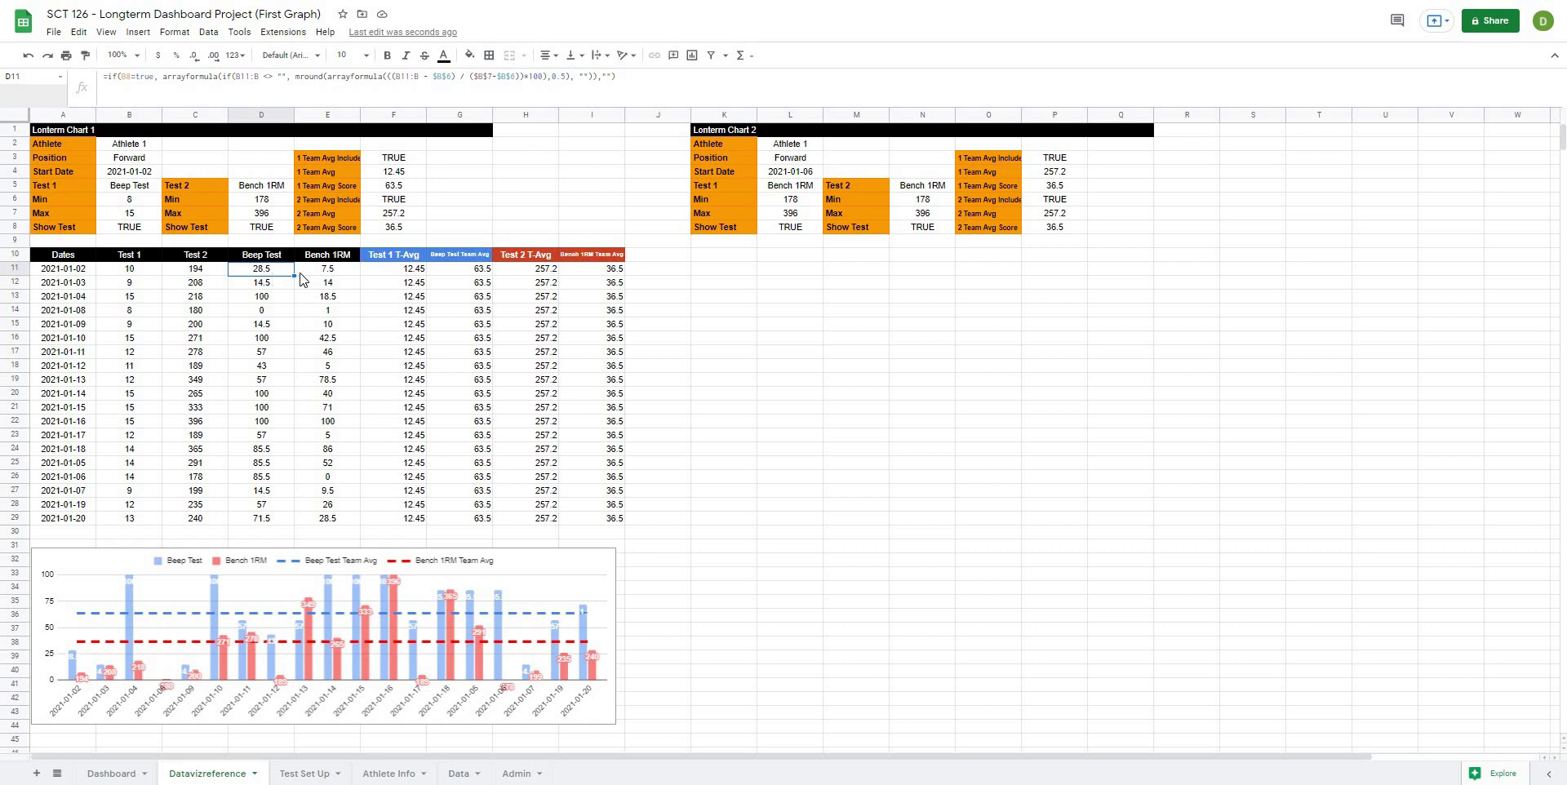
click(472, 75)
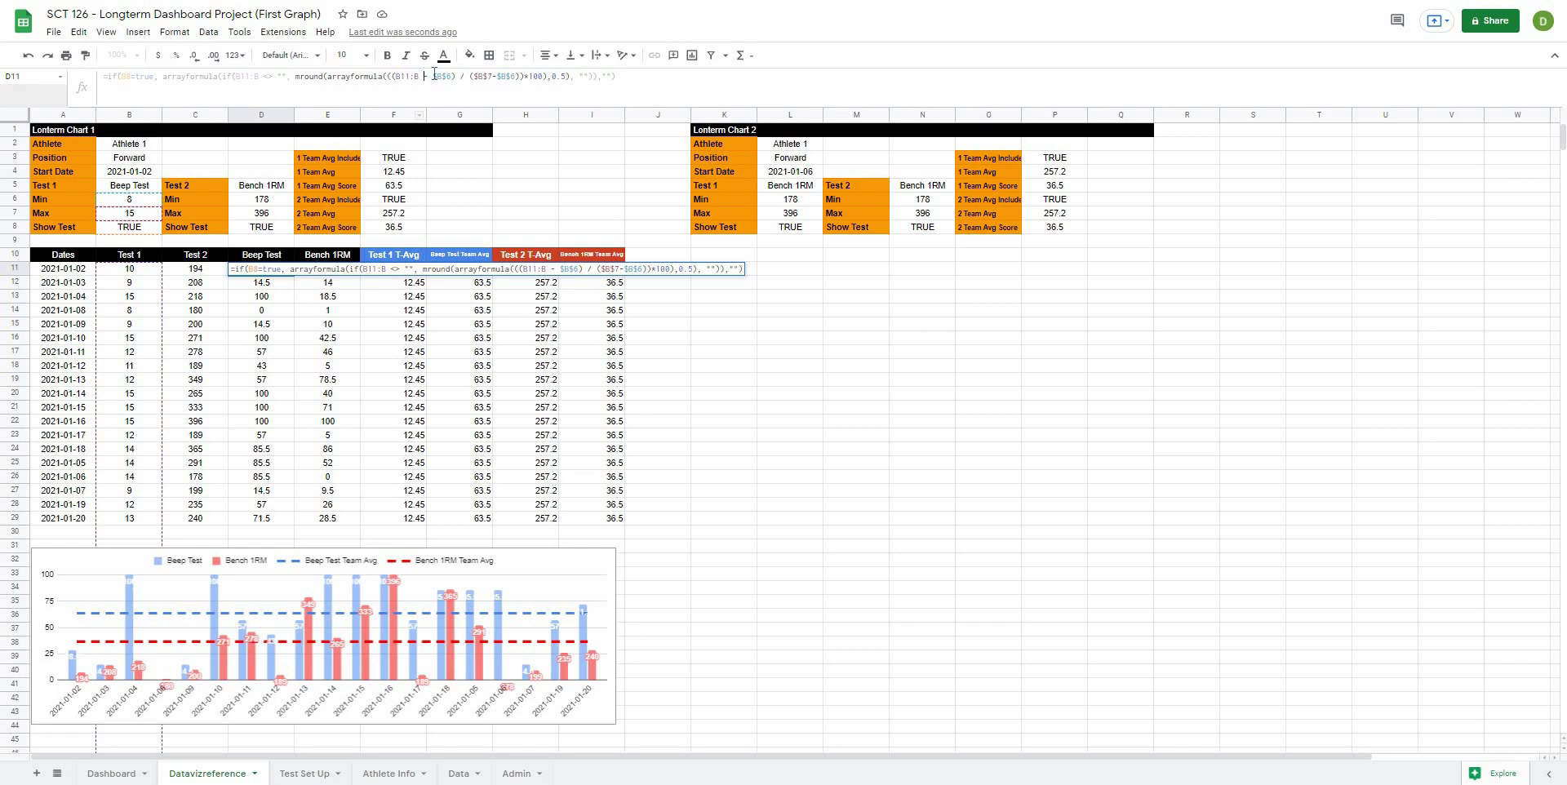
drag(434, 76, 579, 76)
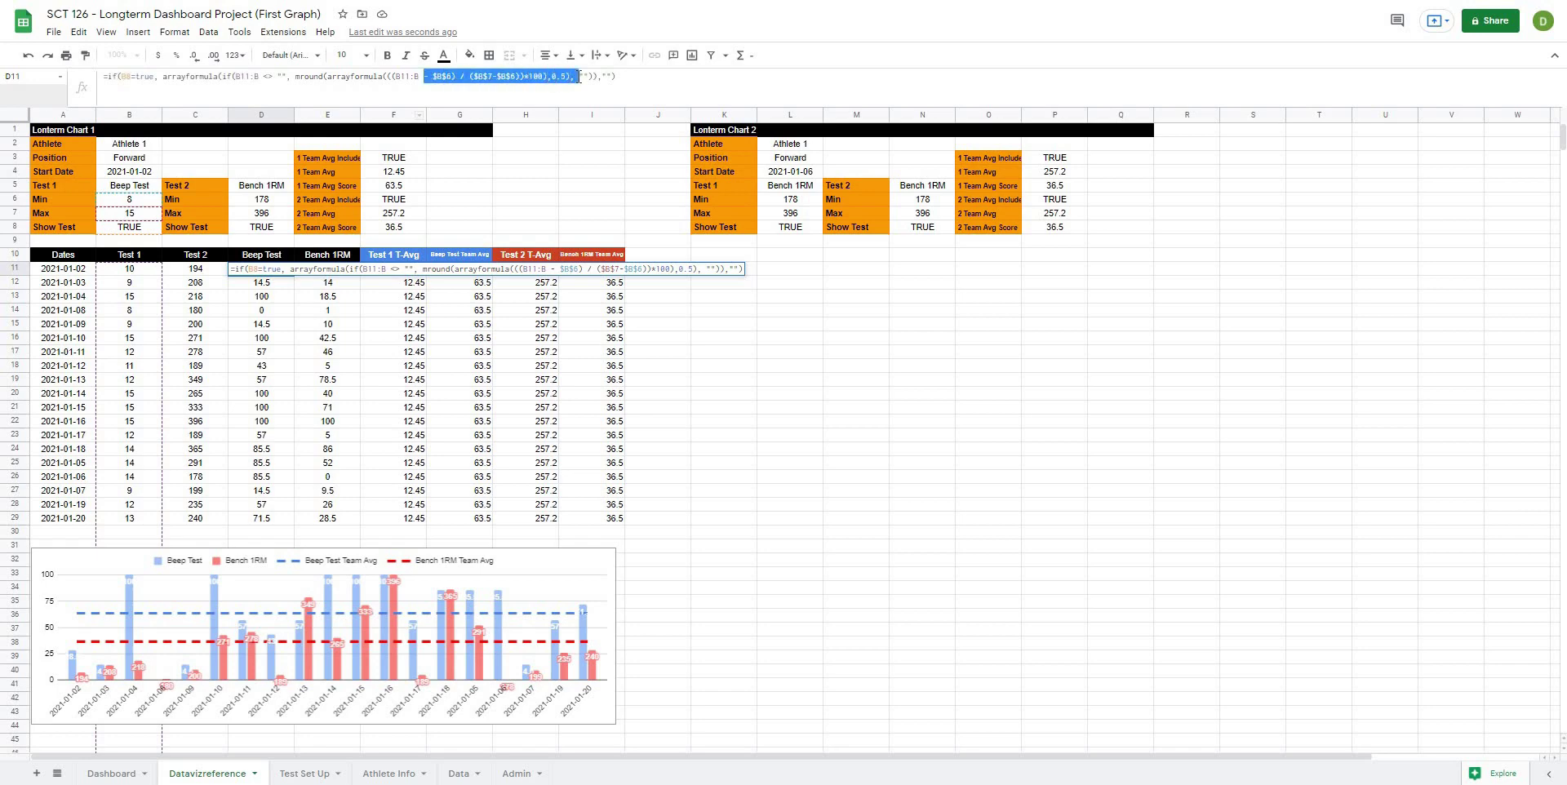
key(F4)
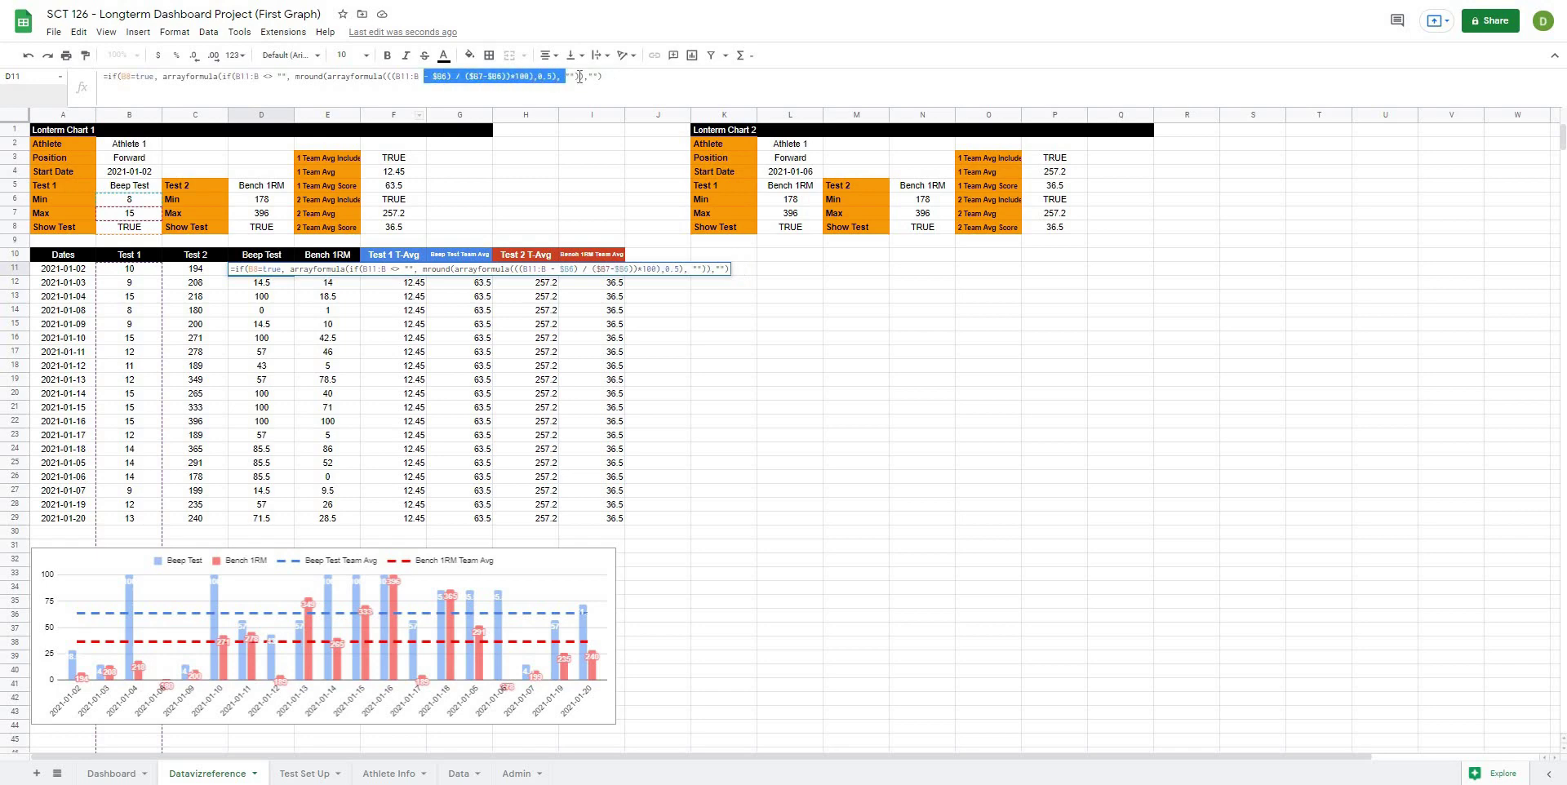
key(F4)
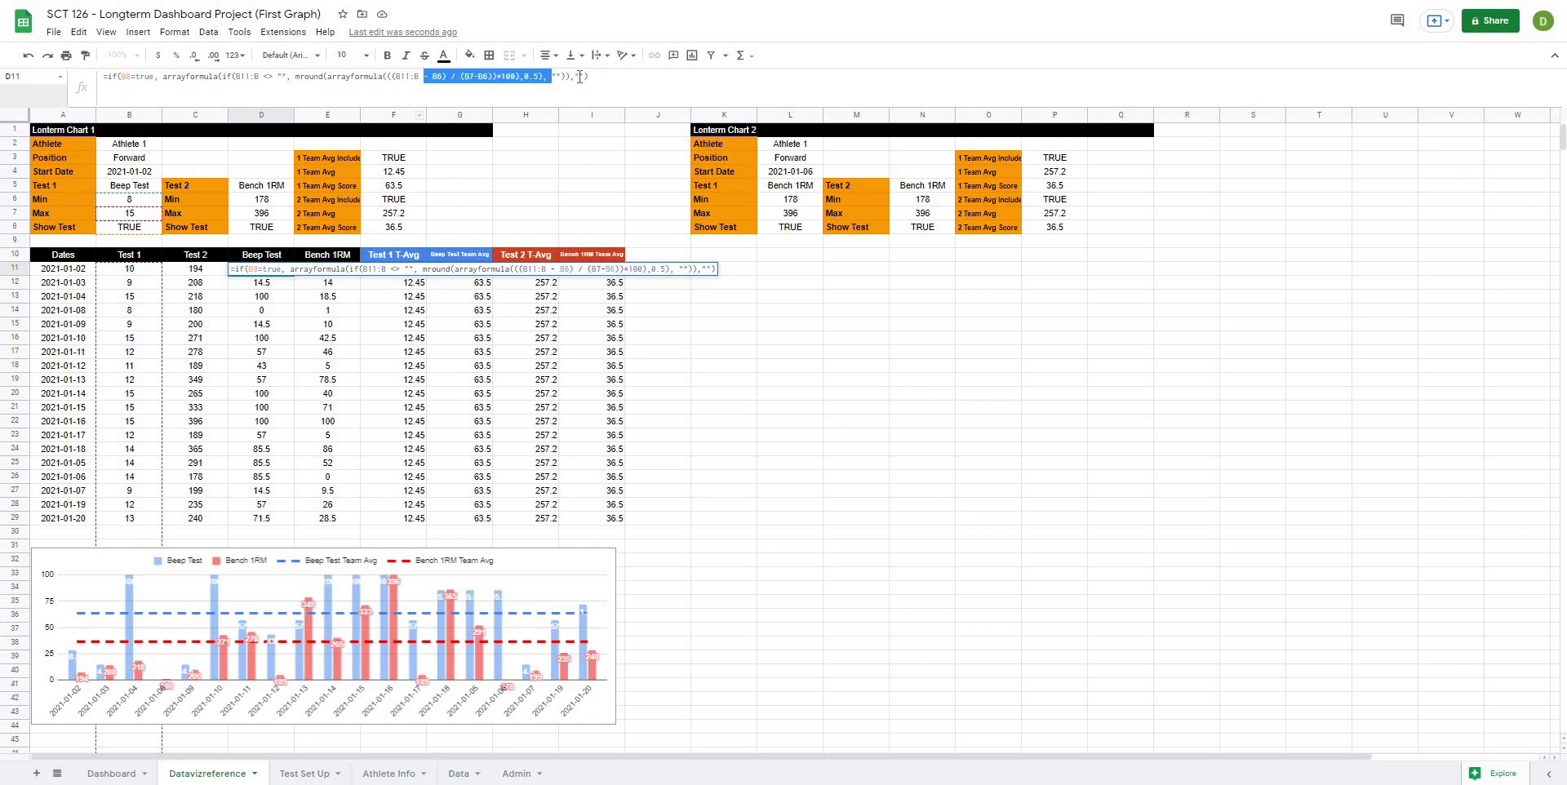
key(Return)
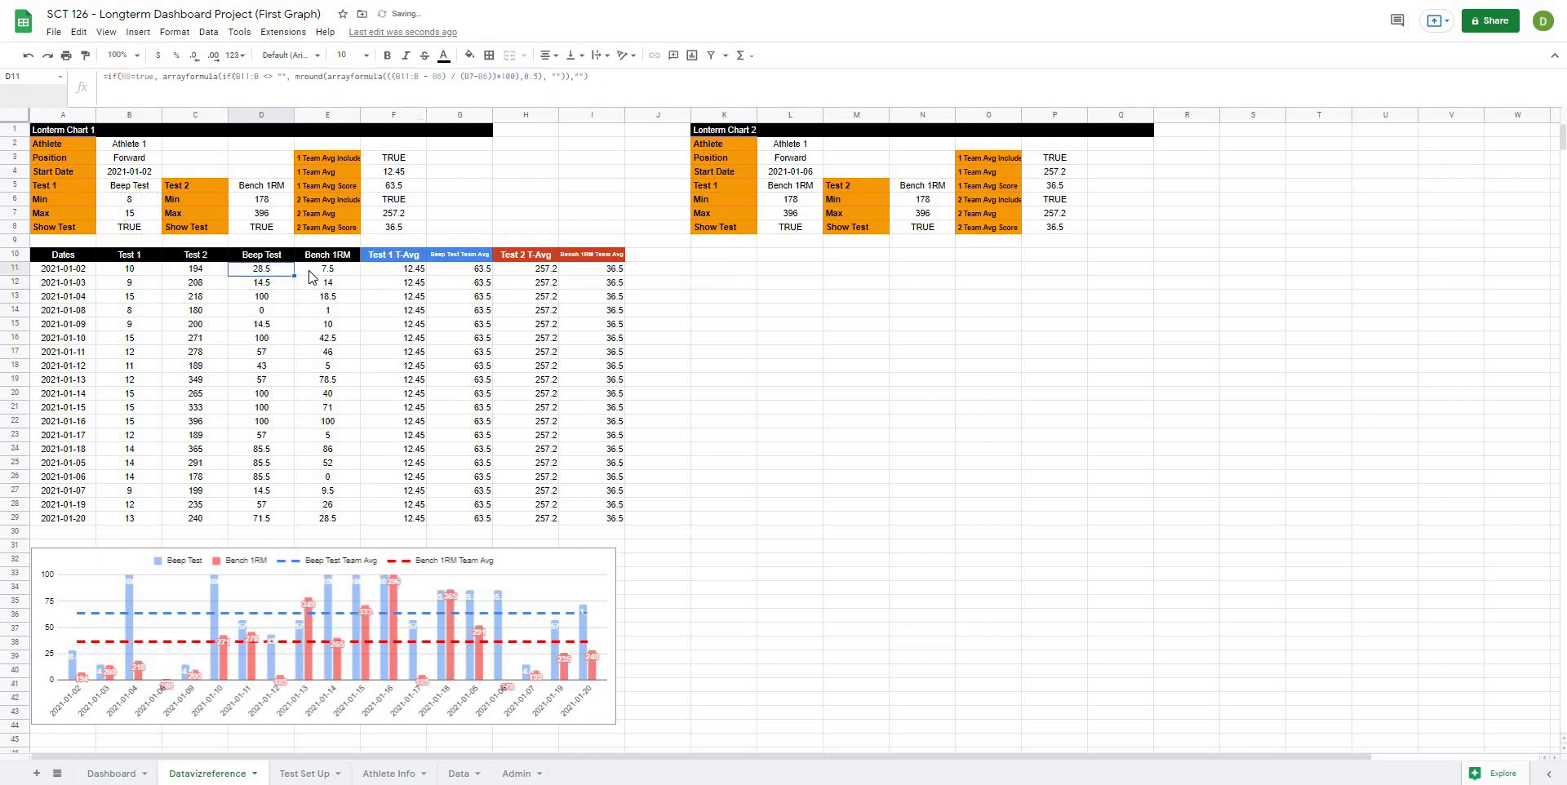
Step: Make the D6 and D7 references relative in the Bench 1RM formula in E11, keeping C11:C relative
click(314, 271)
drag(377, 76, 615, 76)
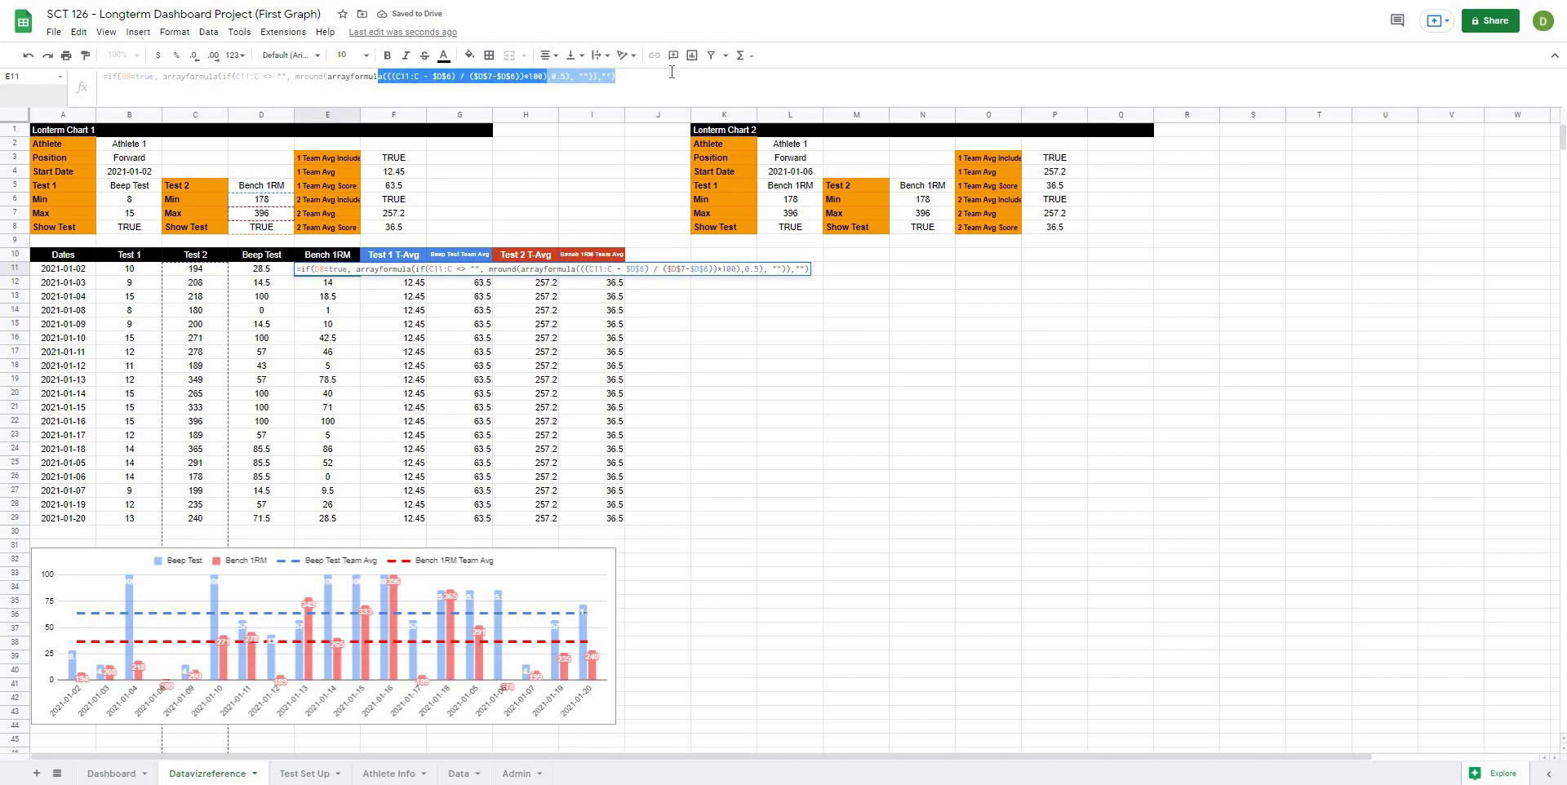
key(F4)
key(F4)
key(F4)
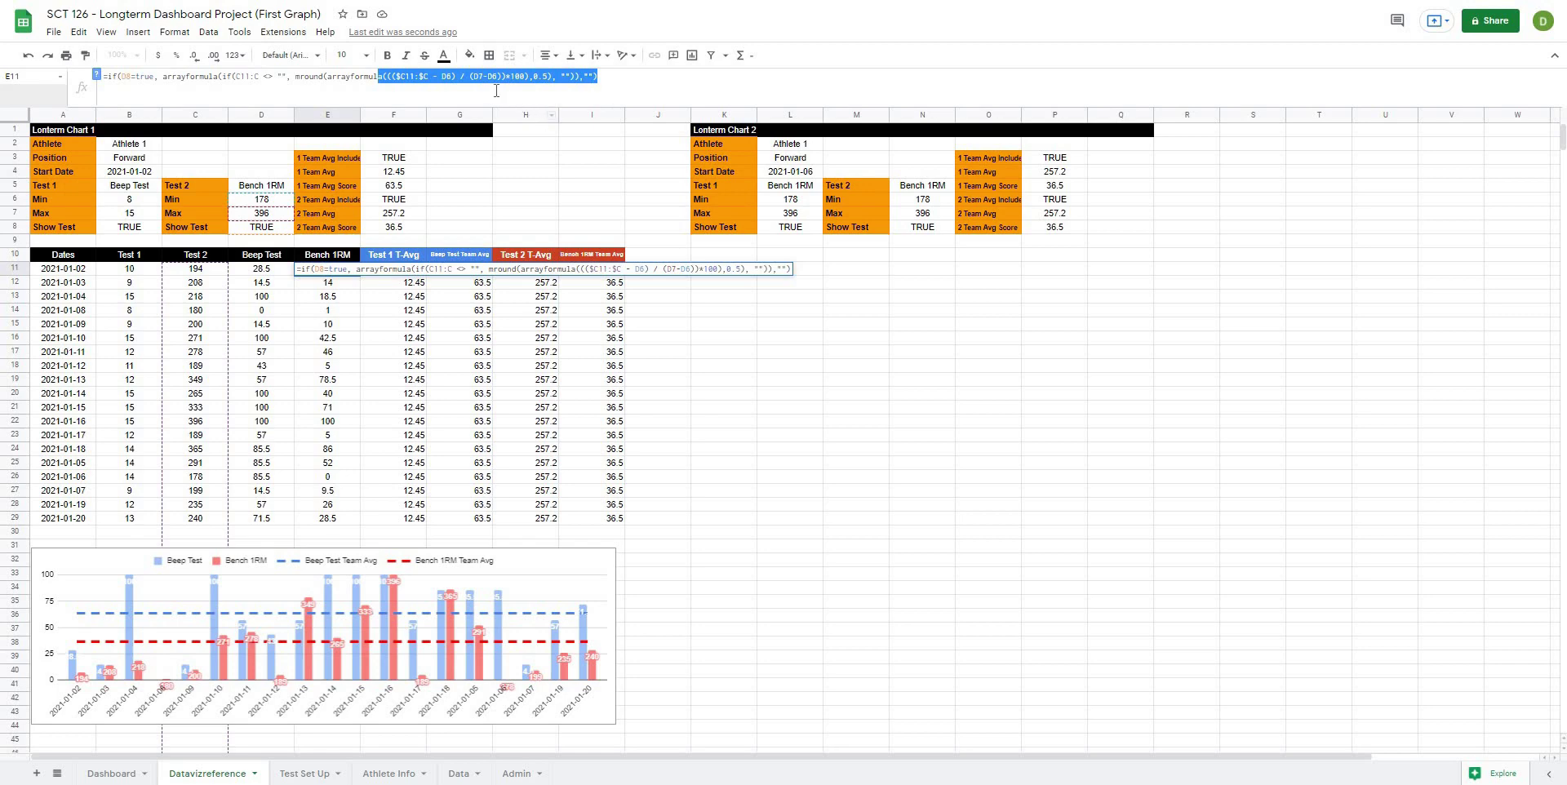
click(428, 76)
drag(404, 78, 400, 79)
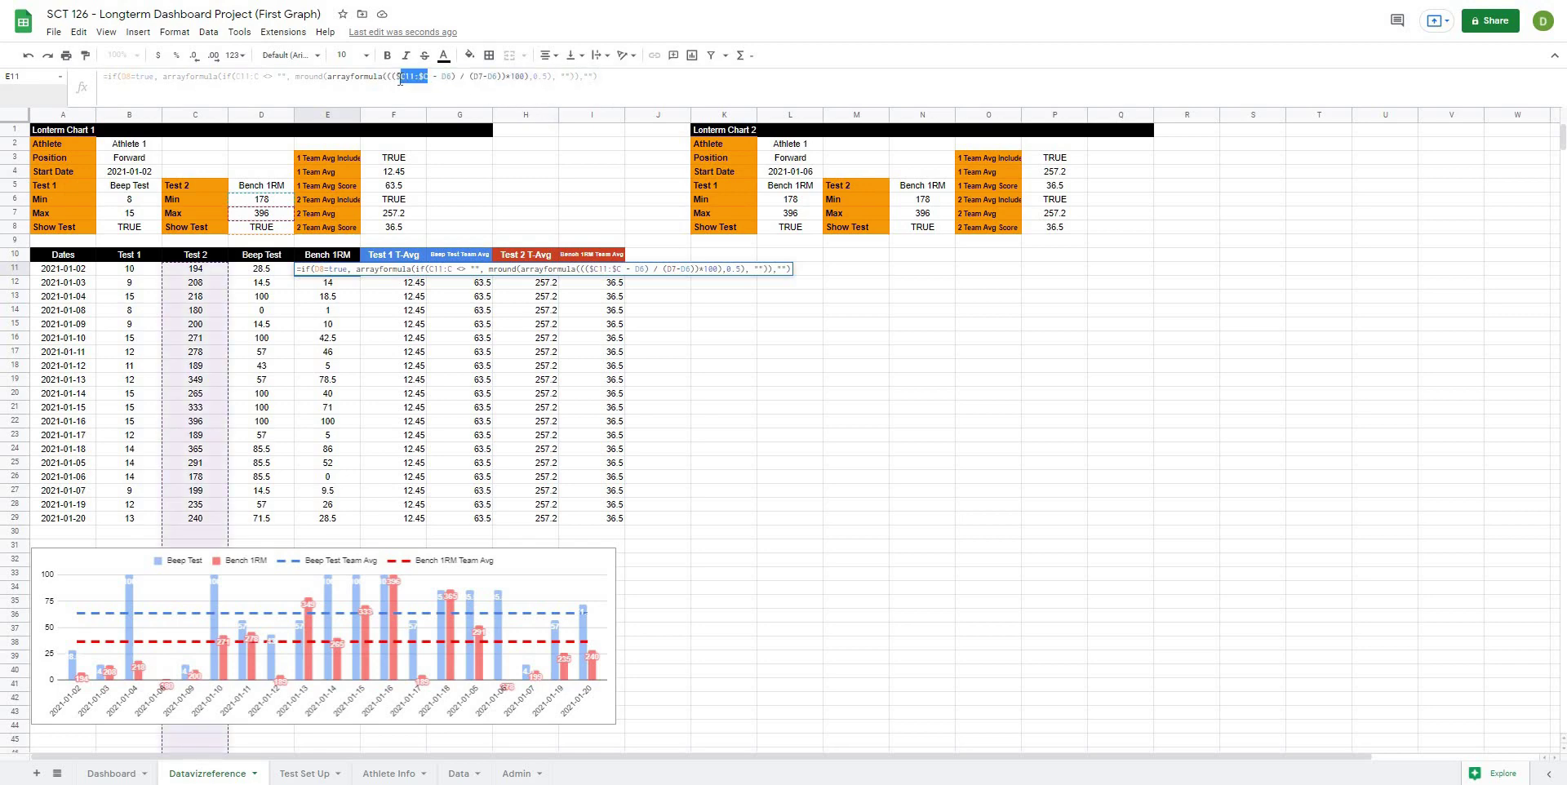
key(F4)
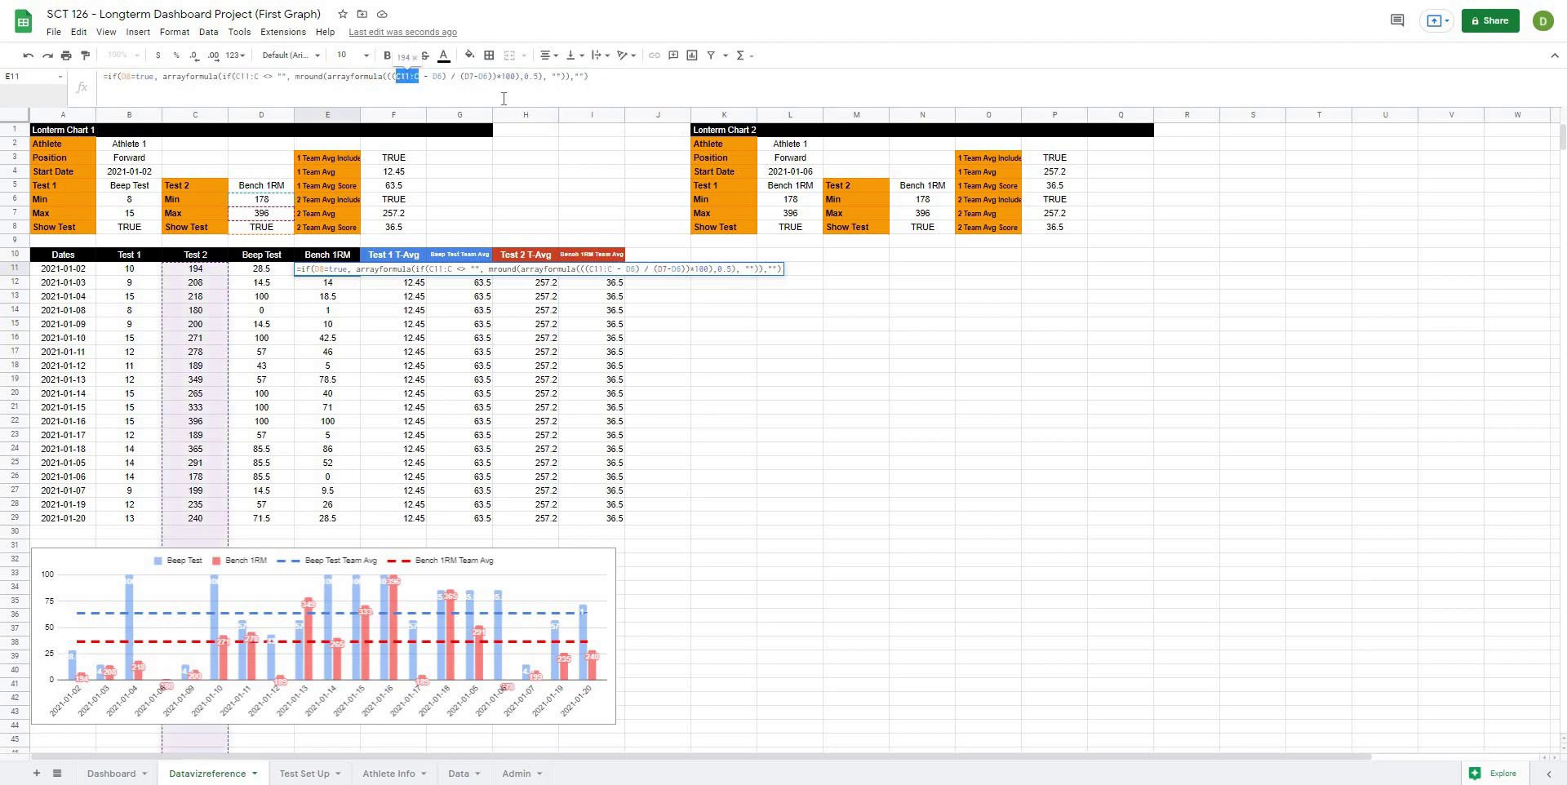
key(Return)
Step: Review the original data table's row 11 formulas from the Beep Test column through the Bench 1RM Team Avg column
click(261, 274)
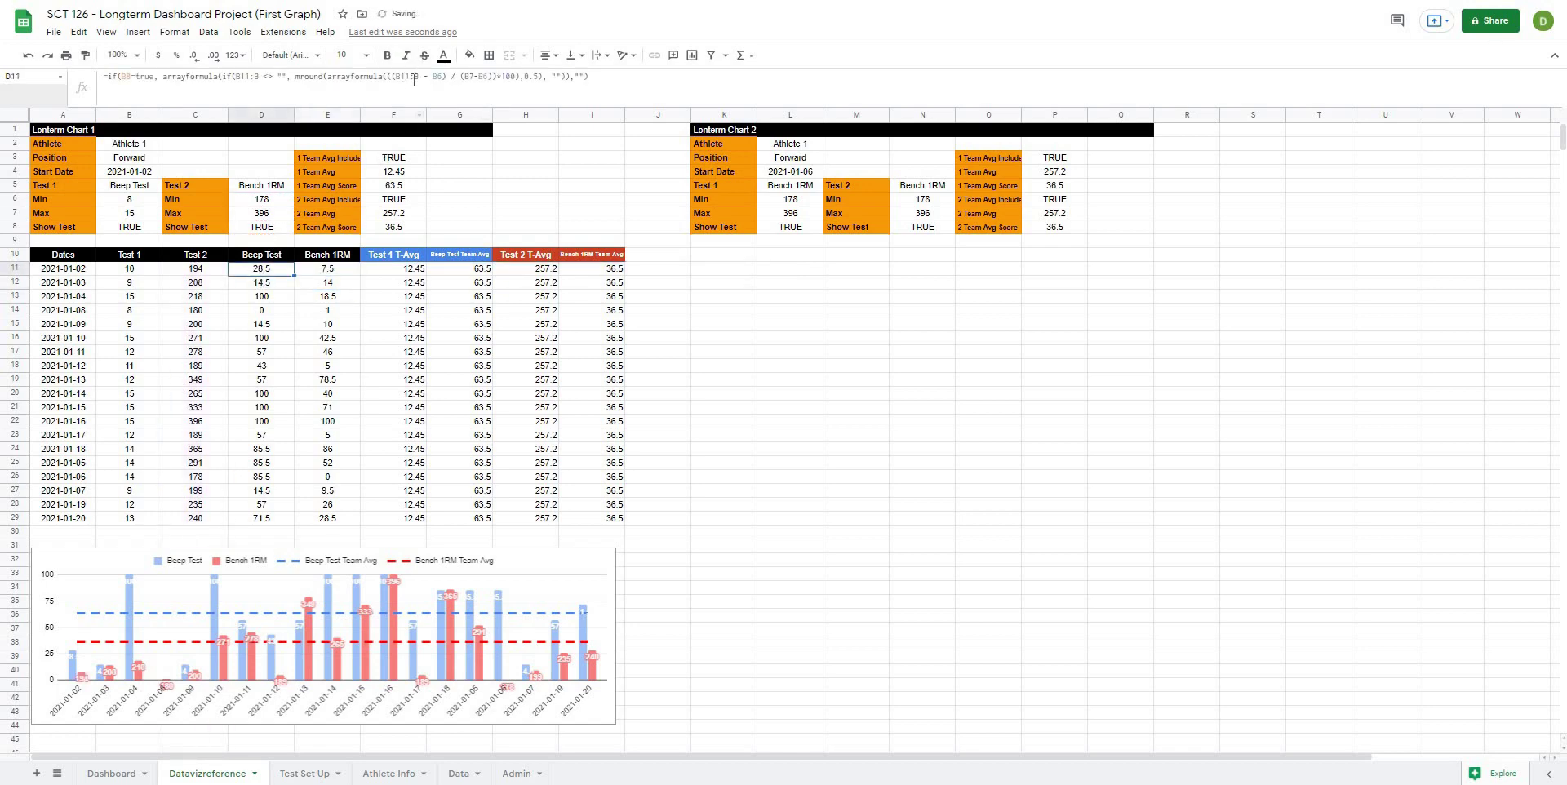
click(337, 275)
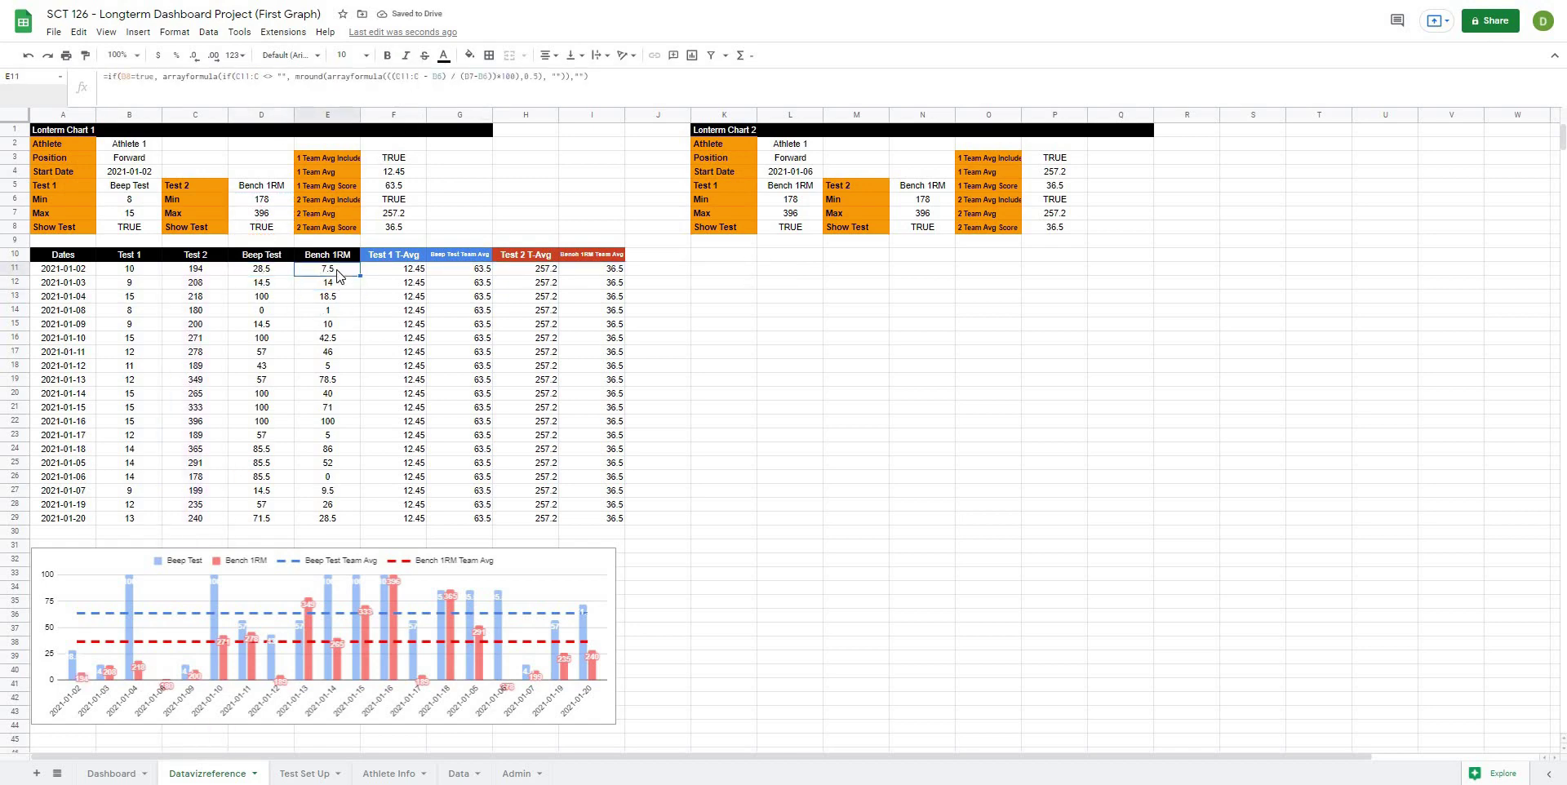
click(395, 275)
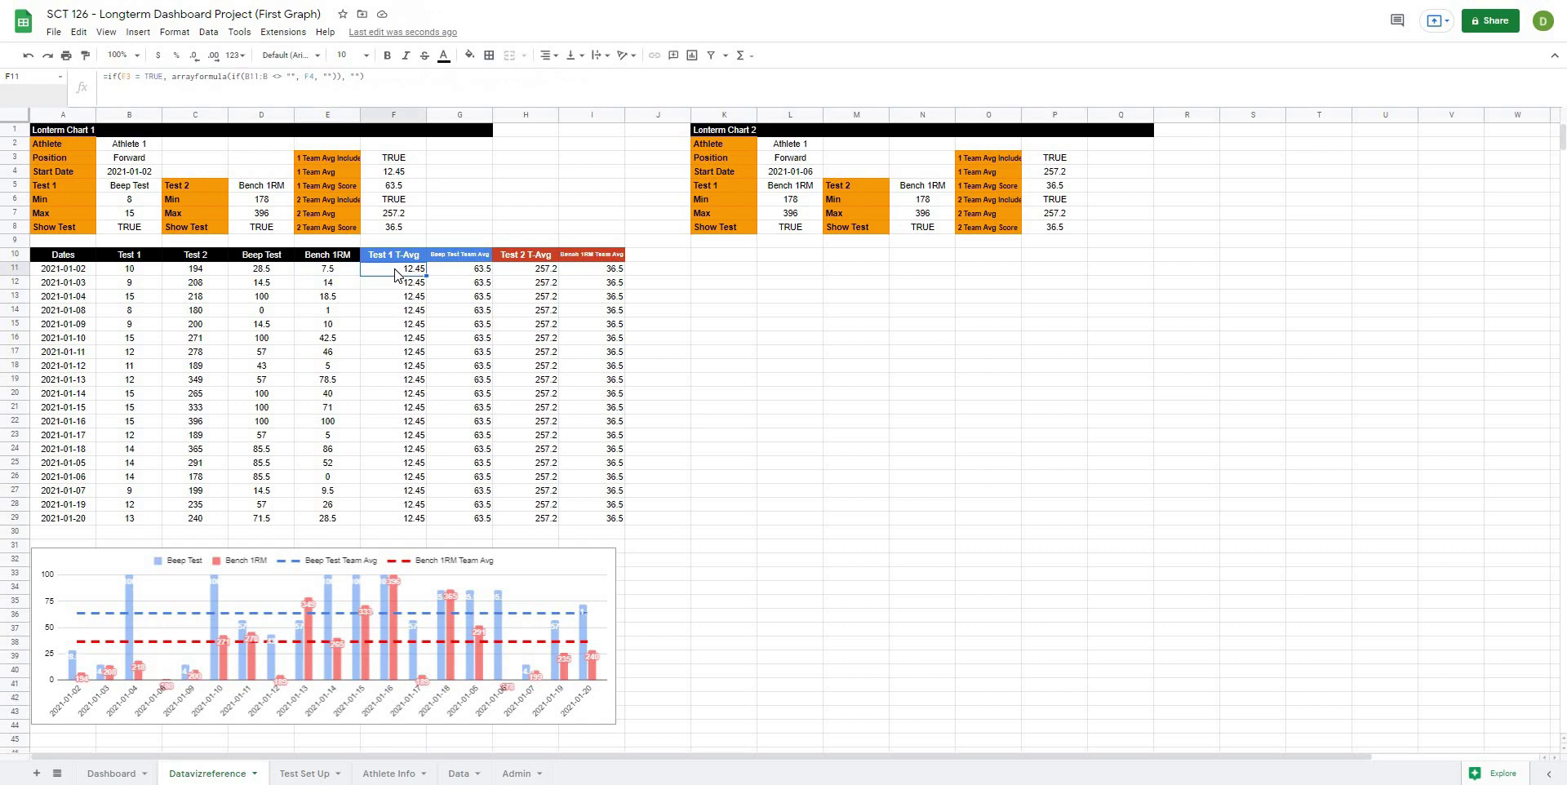
click(478, 274)
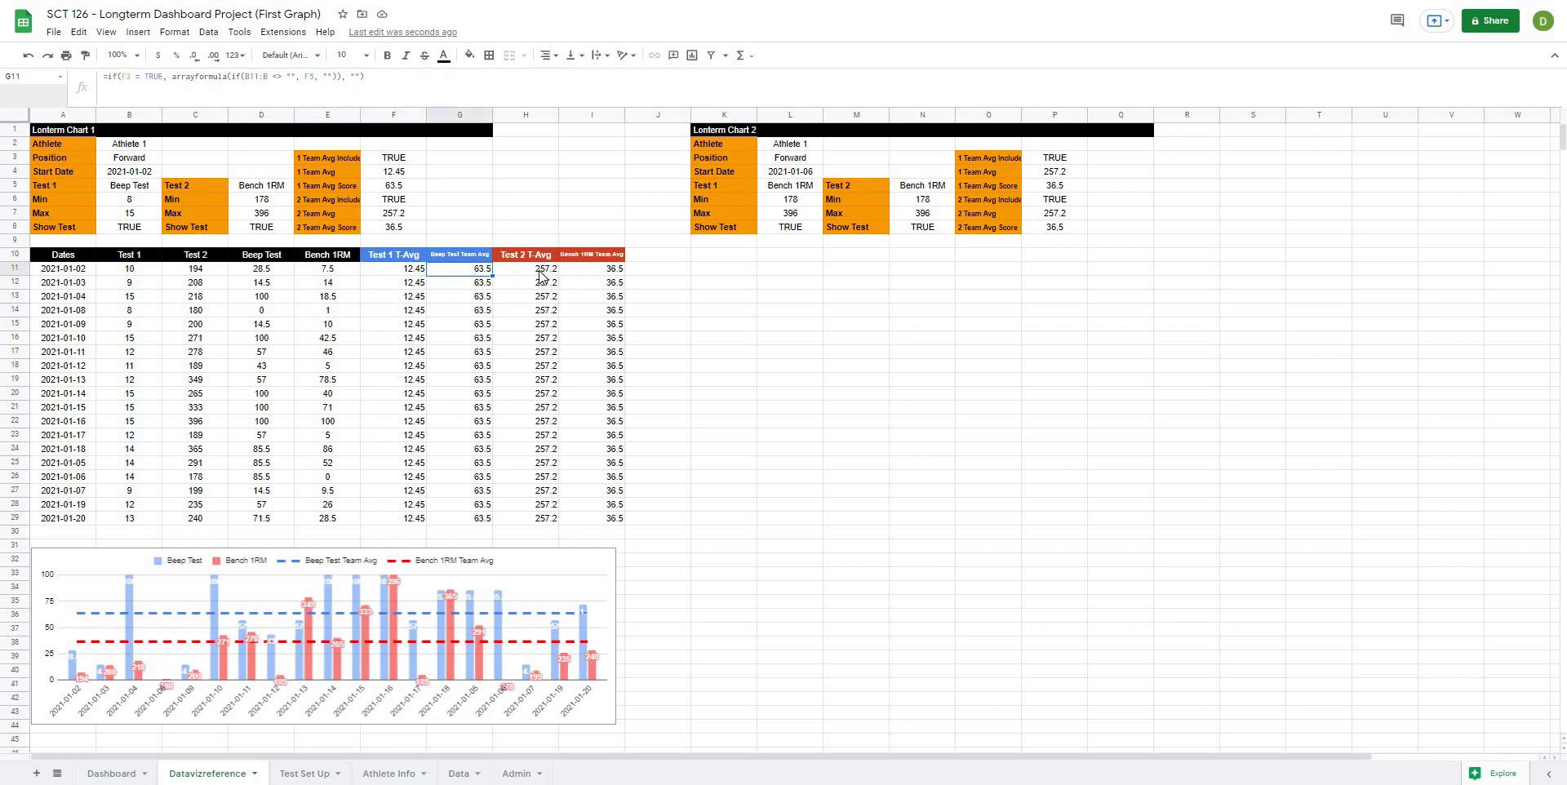
click(540, 276)
click(595, 278)
click(719, 276)
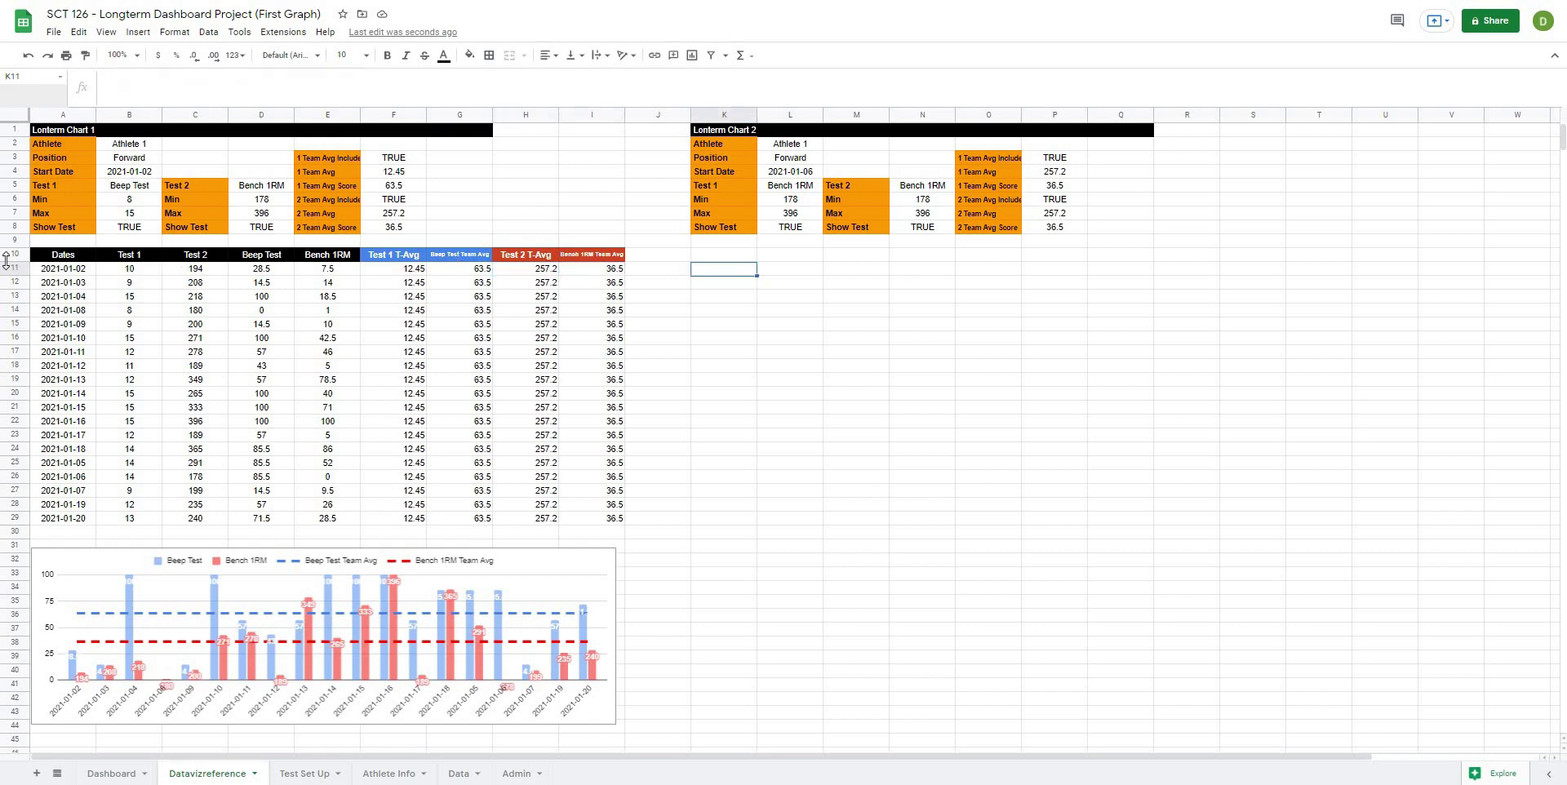
Step: Copy the original data table's header and formula rows, A10:I11, to K10 under the Lonterm Chart 2 settings
drag(62, 254, 587, 273)
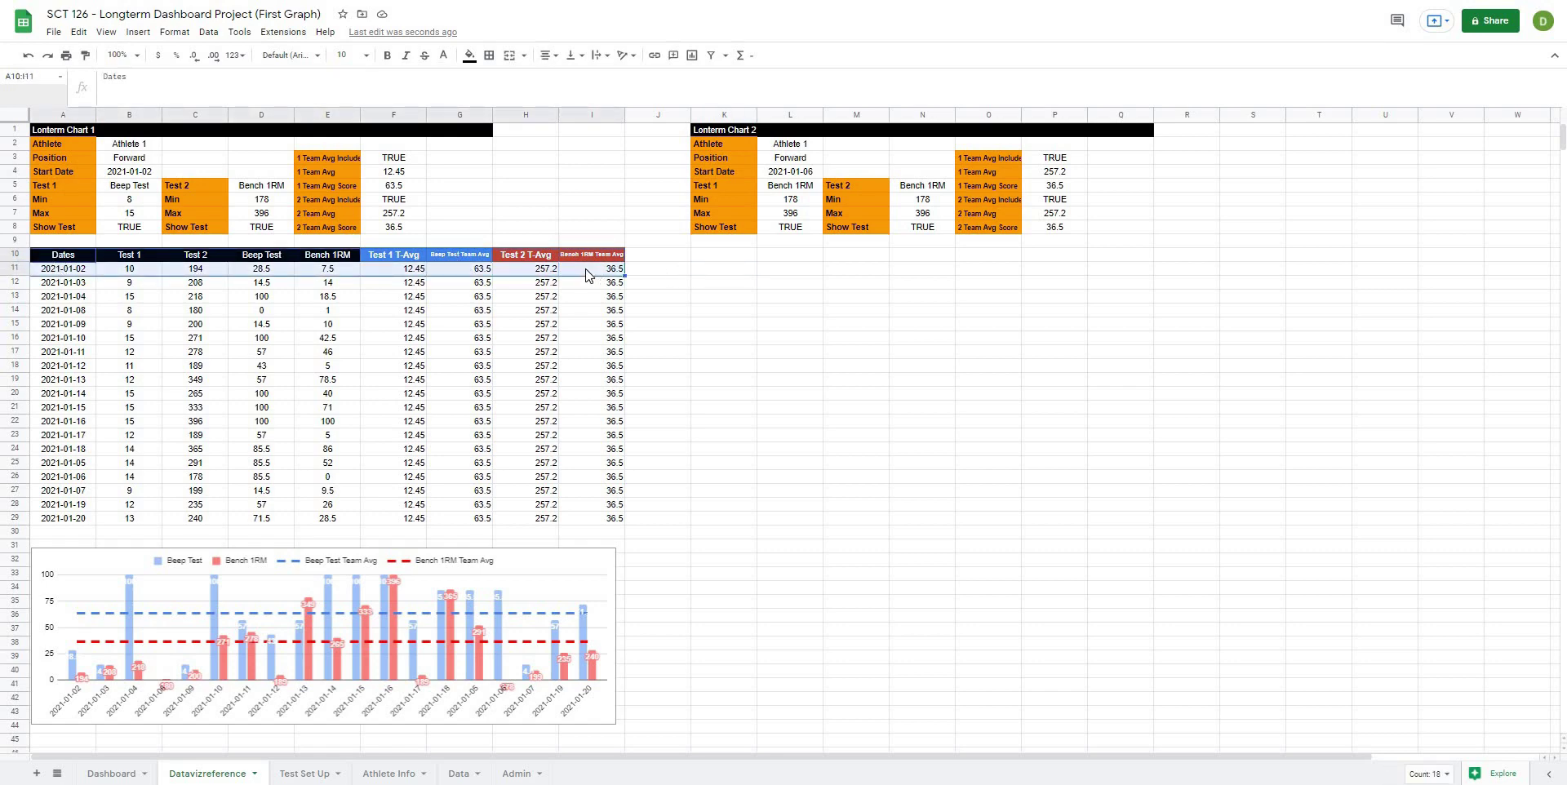
key(ctrl+c)
click(717, 257)
key(ctrl+v)
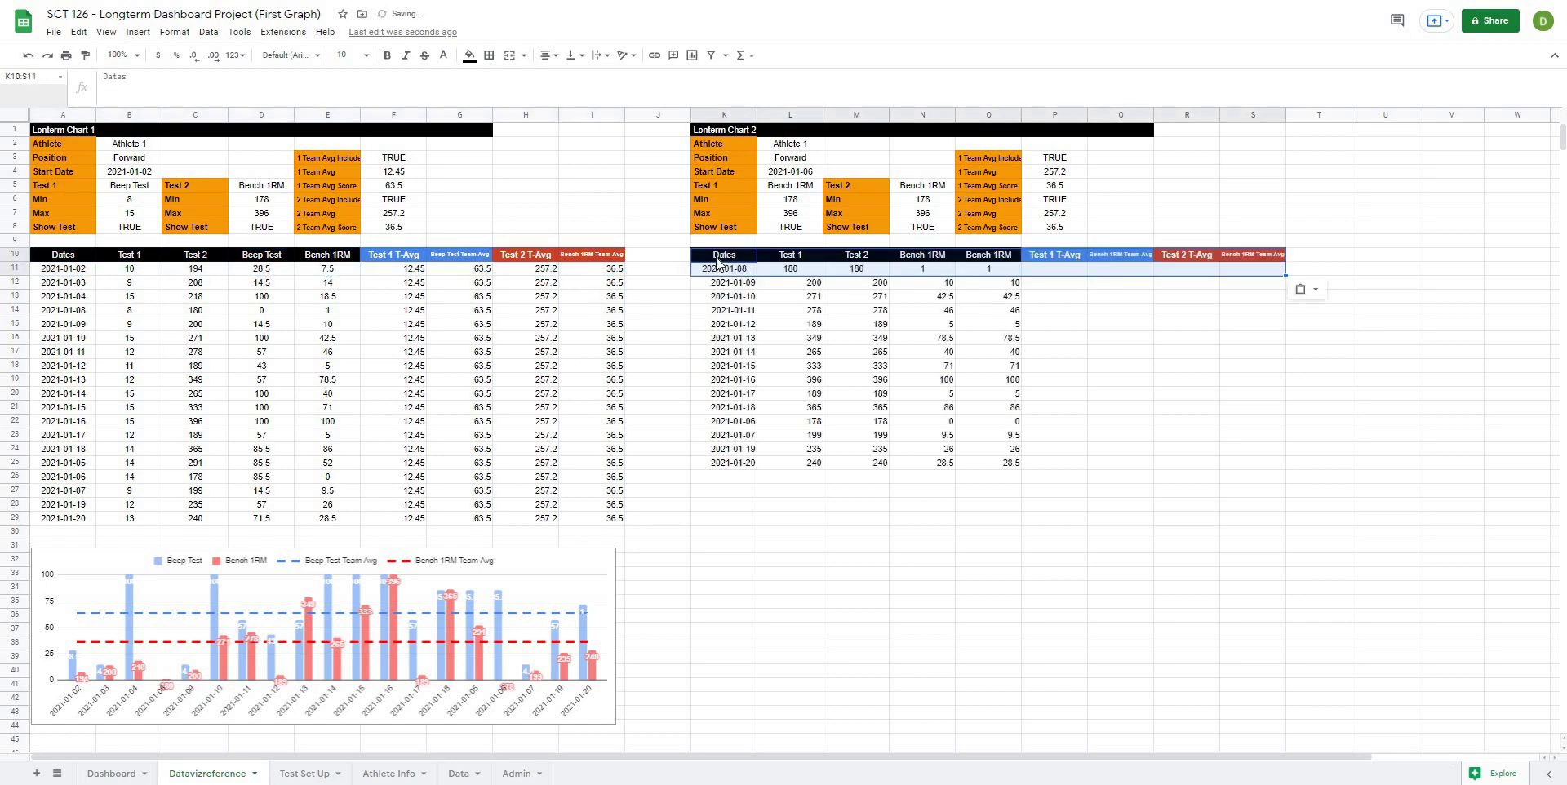
click(1186, 547)
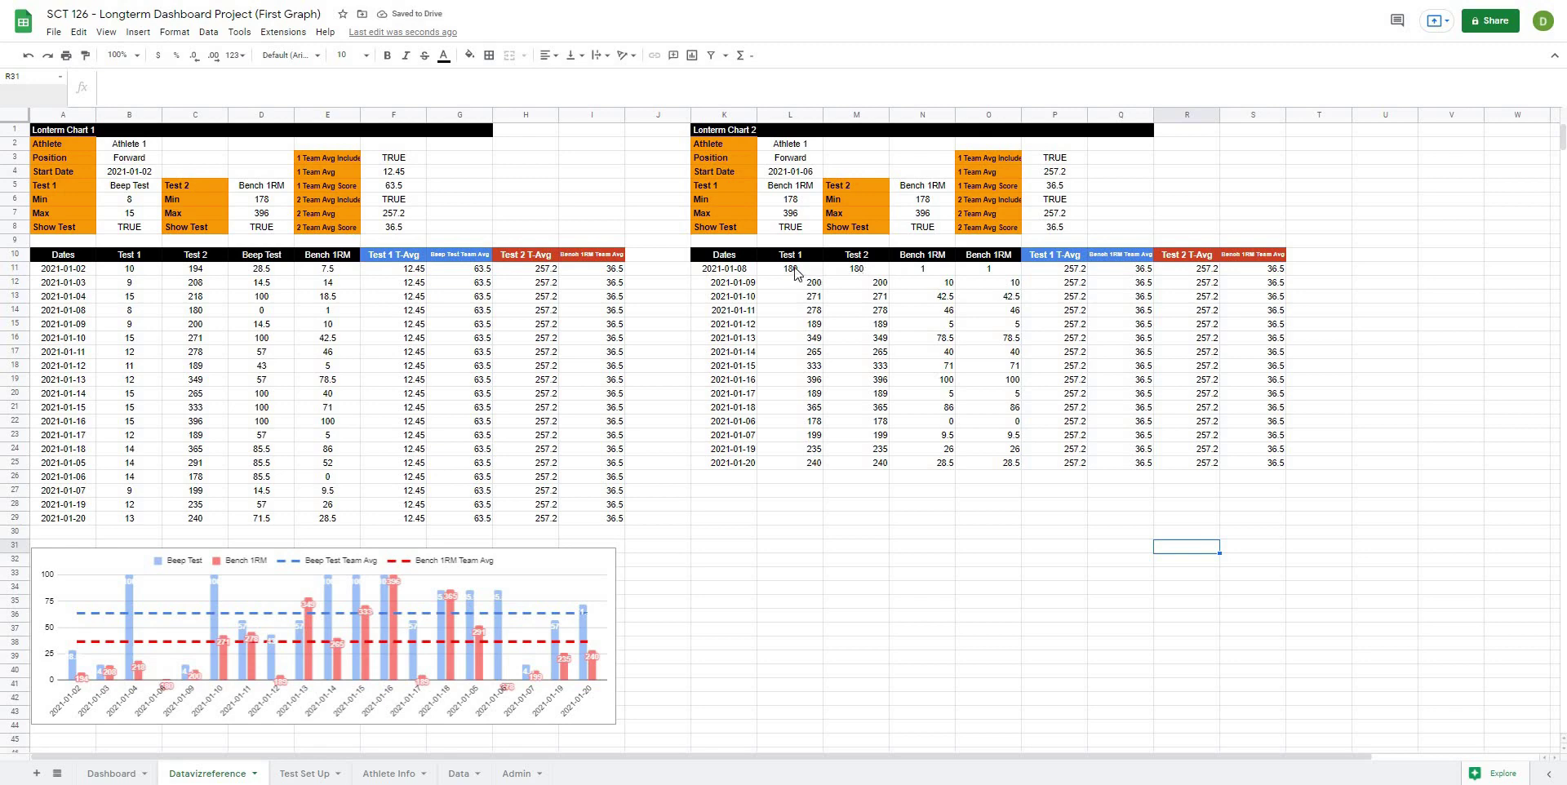
Step: Check the copied table's filter formula in K11 and its Test 1, Test 2 and score columns
click(732, 273)
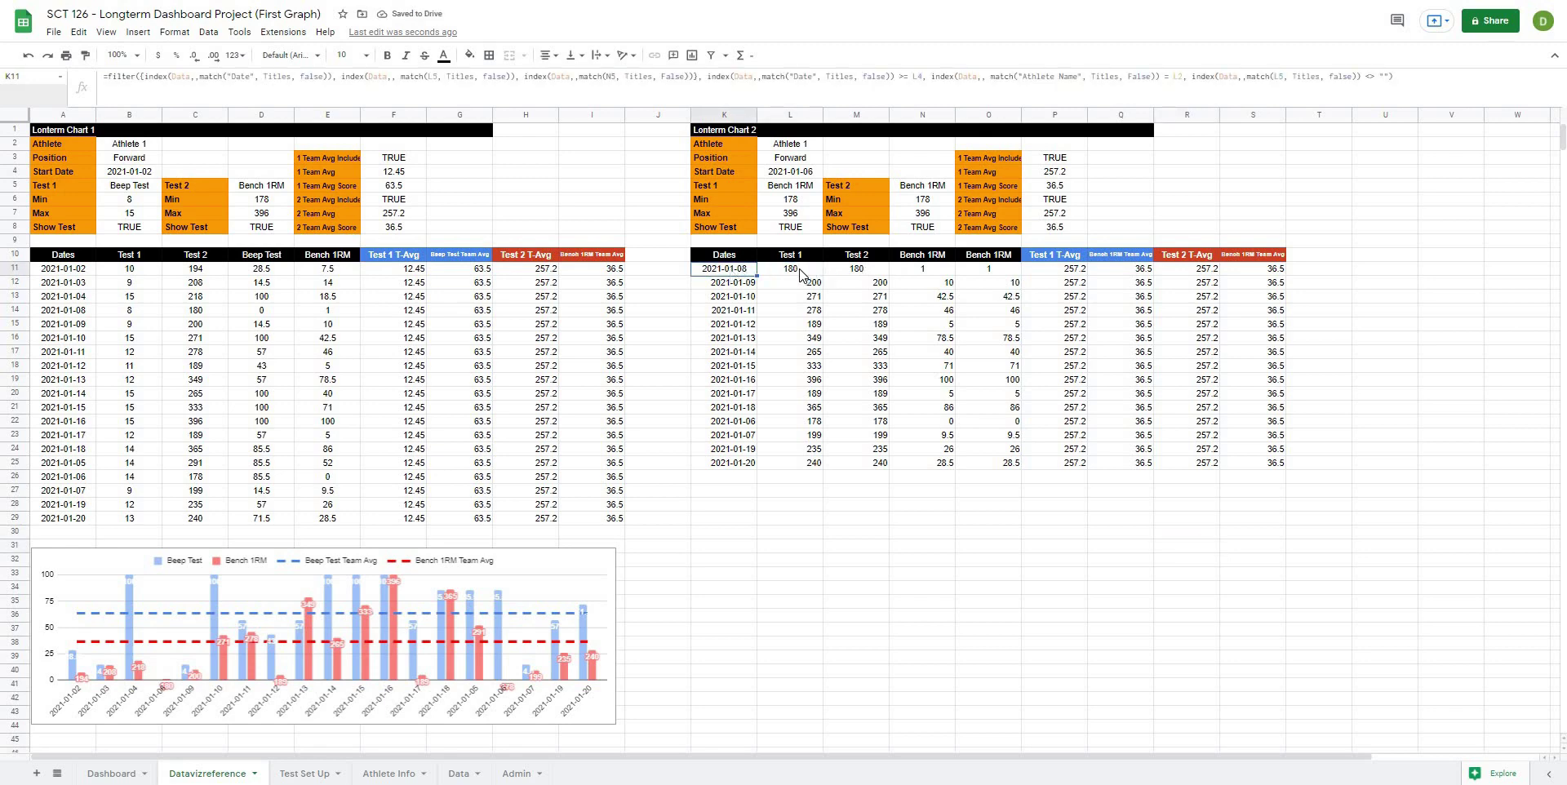
drag(804, 276, 798, 466)
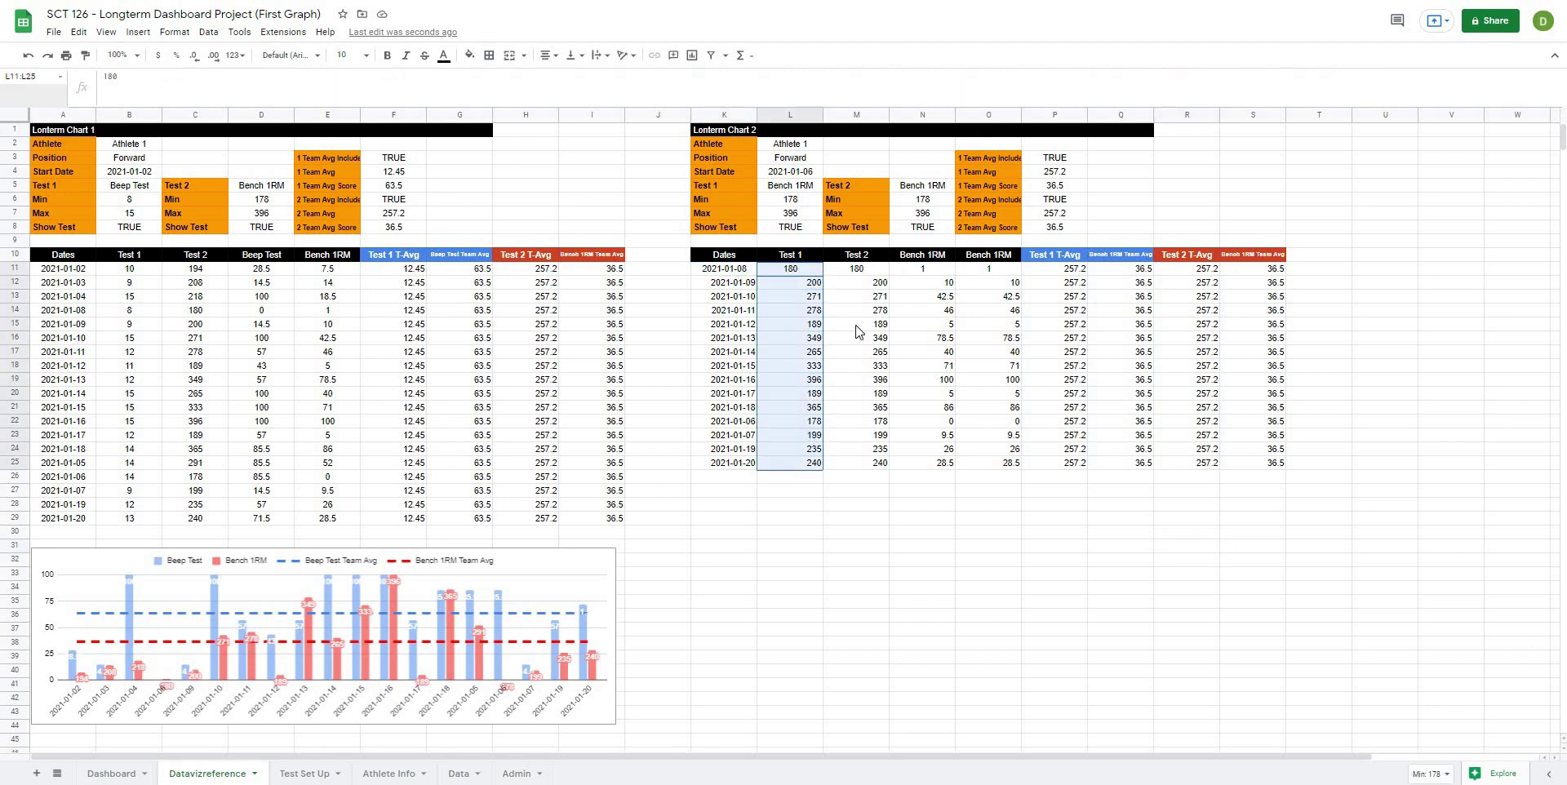
drag(880, 274, 880, 463)
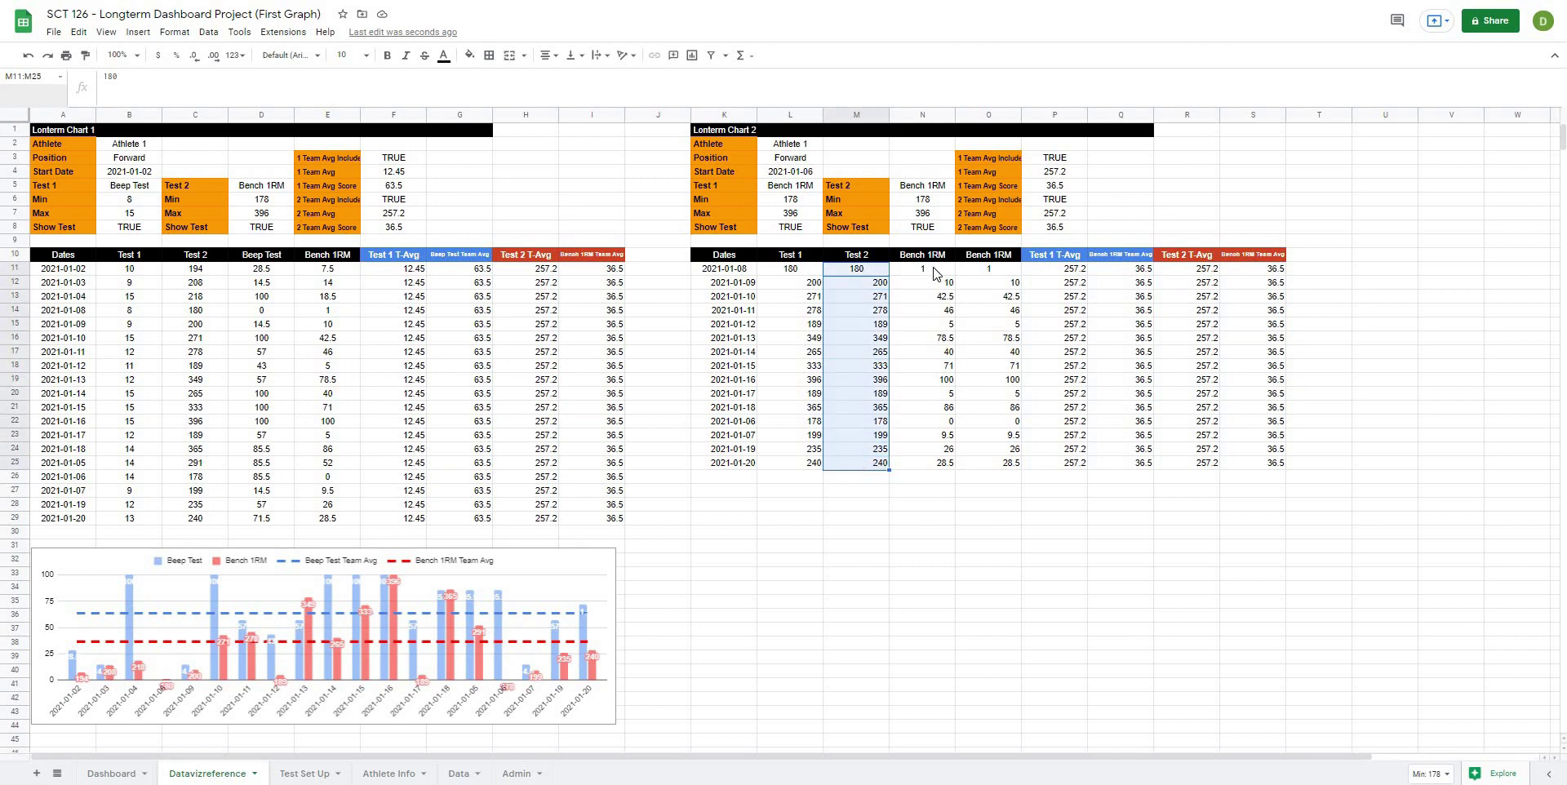
drag(939, 273, 936, 467)
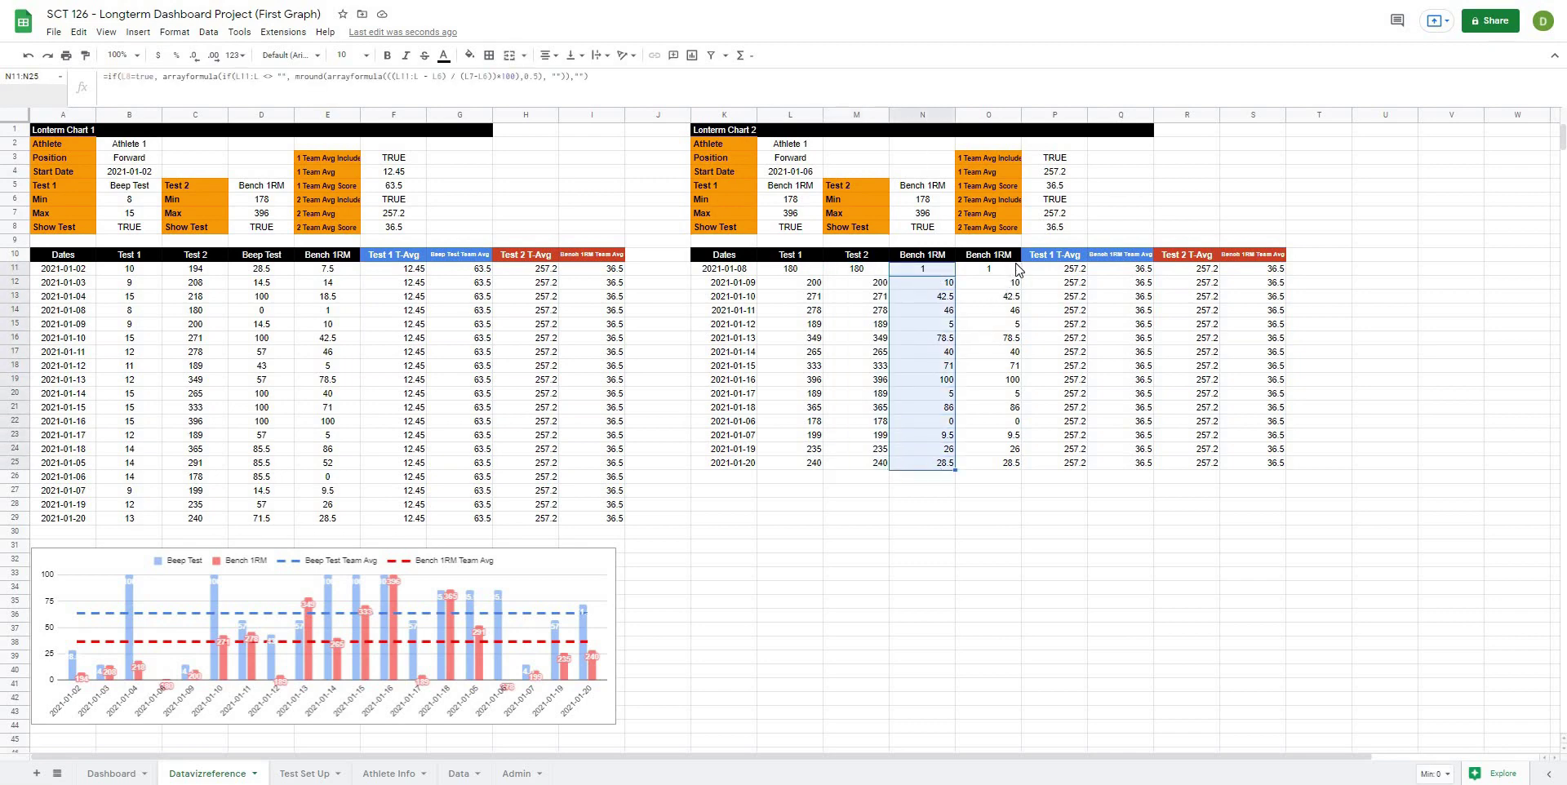
drag(1012, 270, 1008, 477)
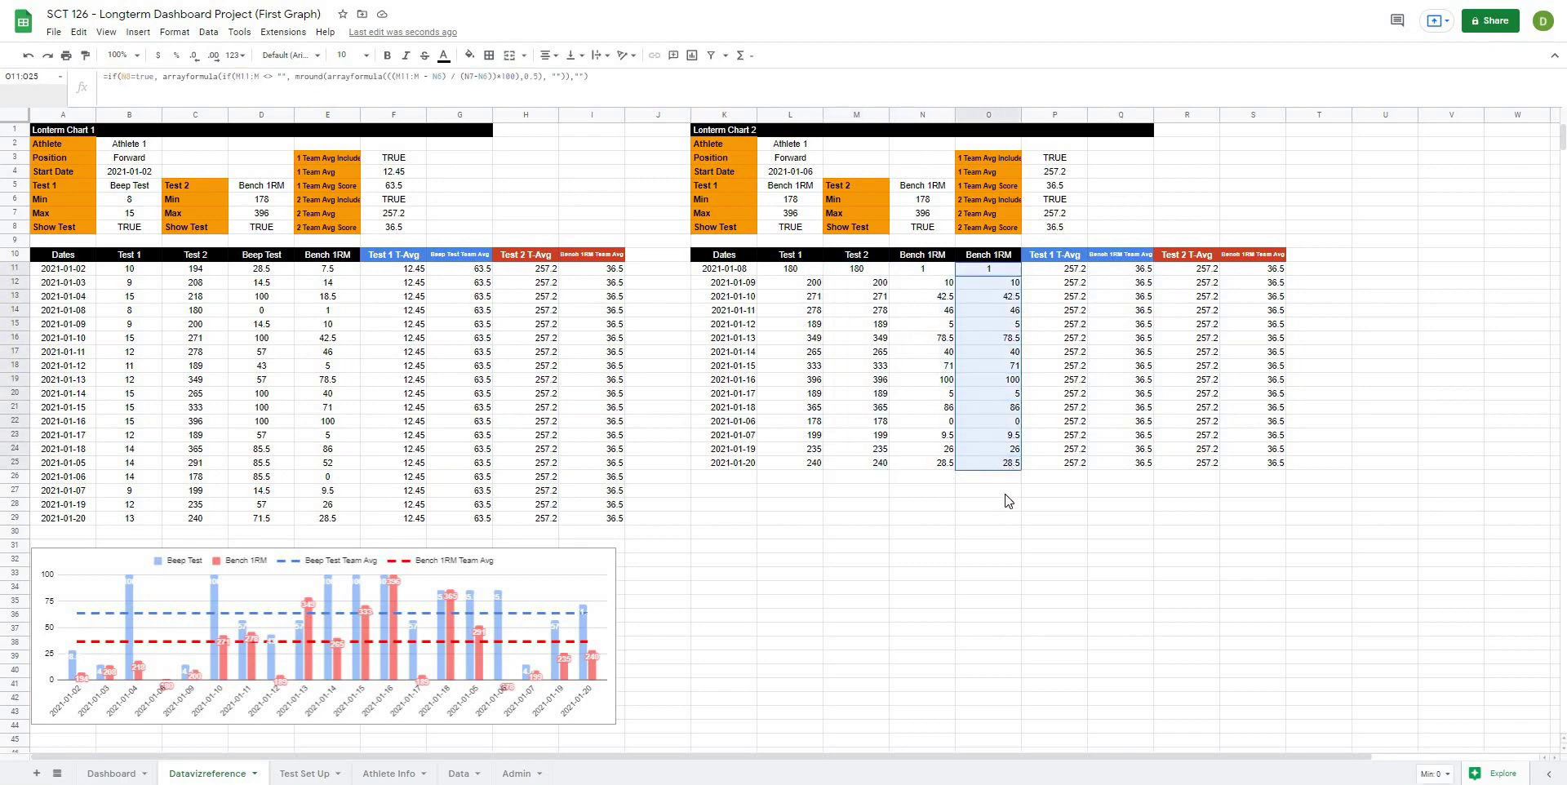
click(1003, 476)
Step: Centre-align the contents of the copied table in K11:S40
click(724, 269)
drag(1180, 342, 1258, 674)
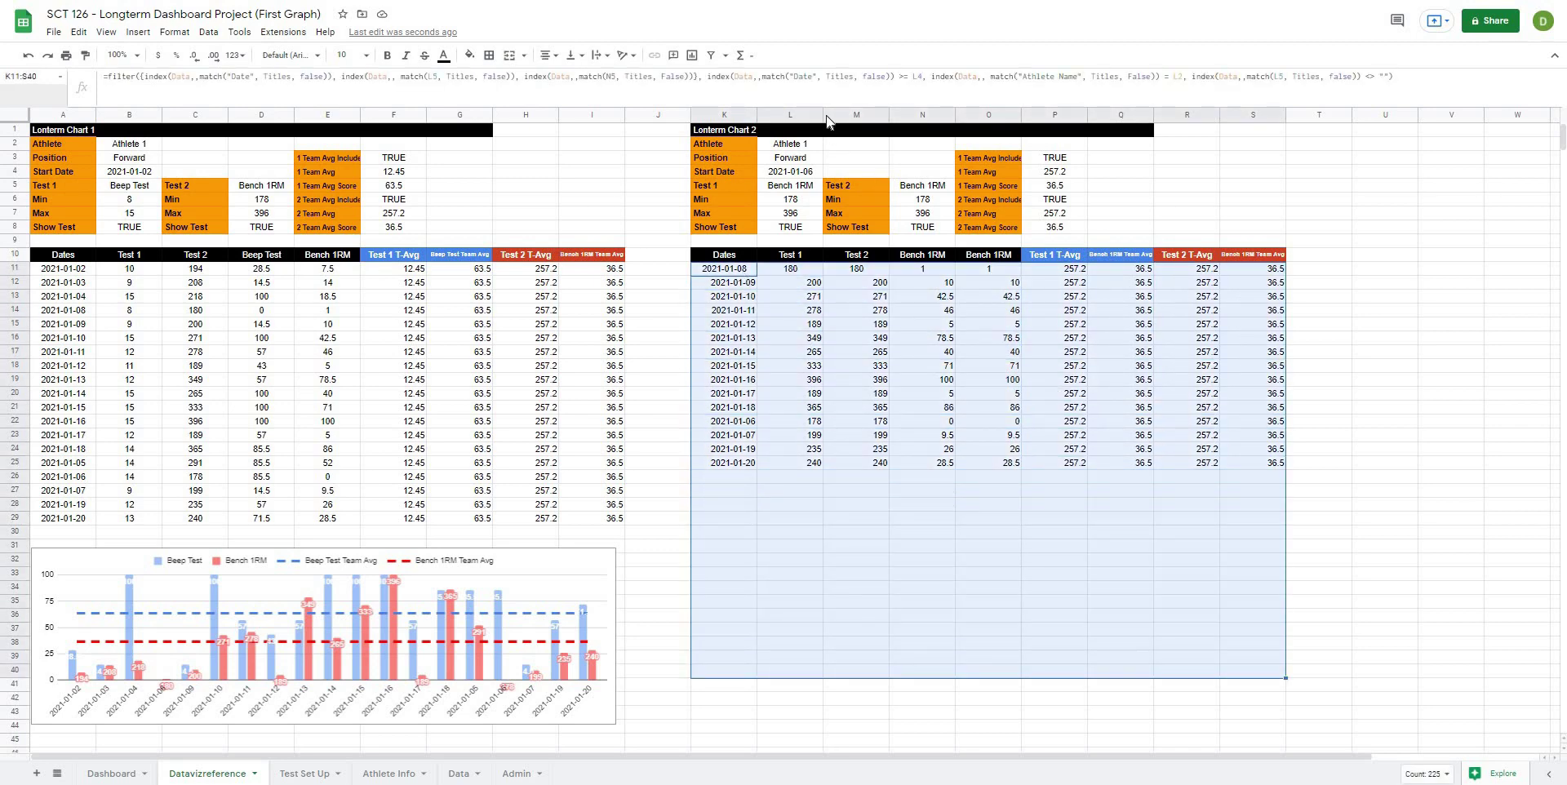
click(546, 55)
click(562, 80)
click(1402, 329)
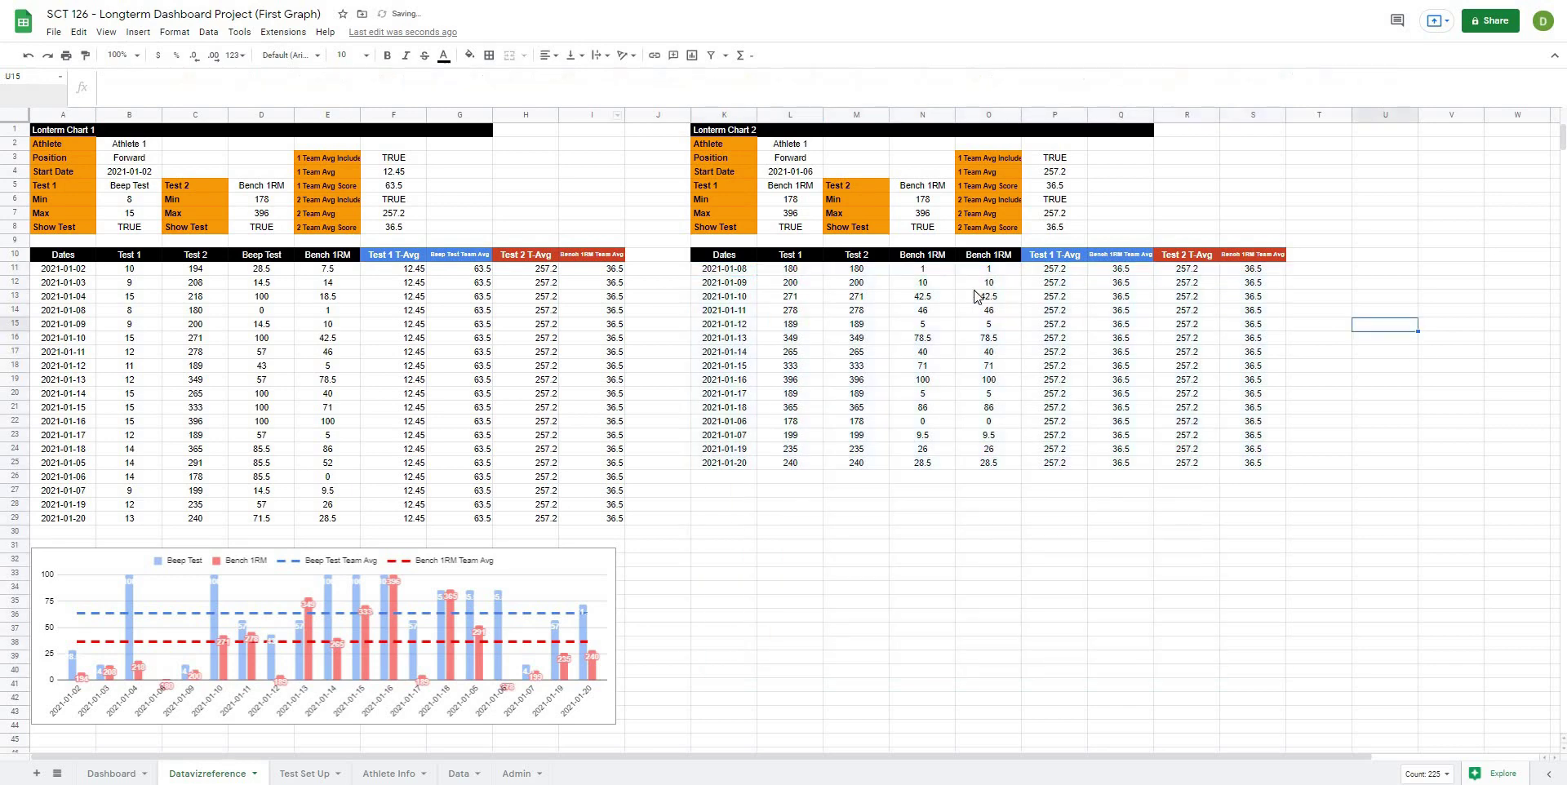
Step: Inspect cells across the copied table, including the Test 1 T-Avg formula in P11
click(932, 273)
click(798, 275)
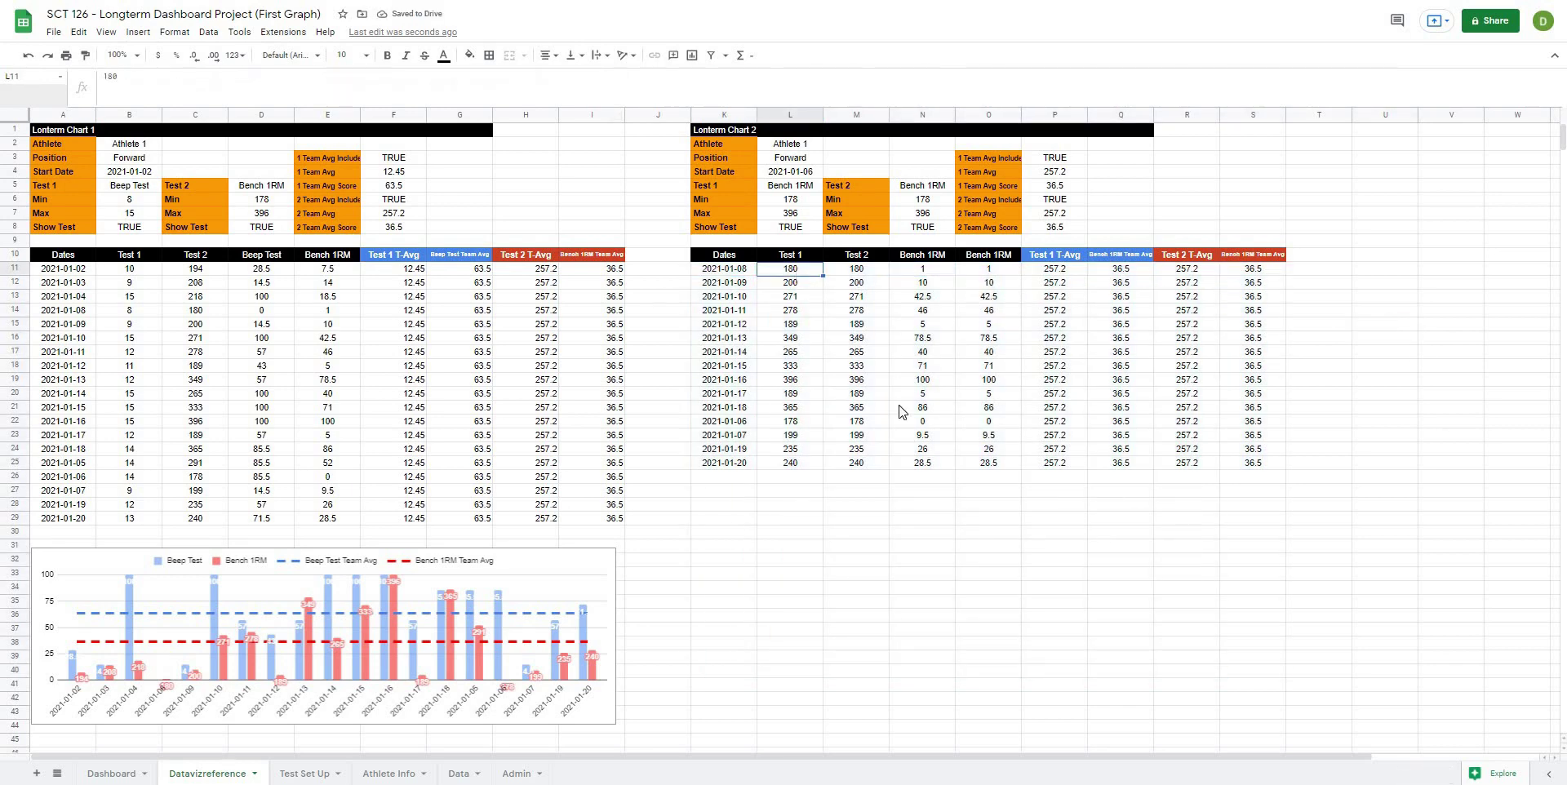
click(921, 384)
click(877, 380)
click(1111, 352)
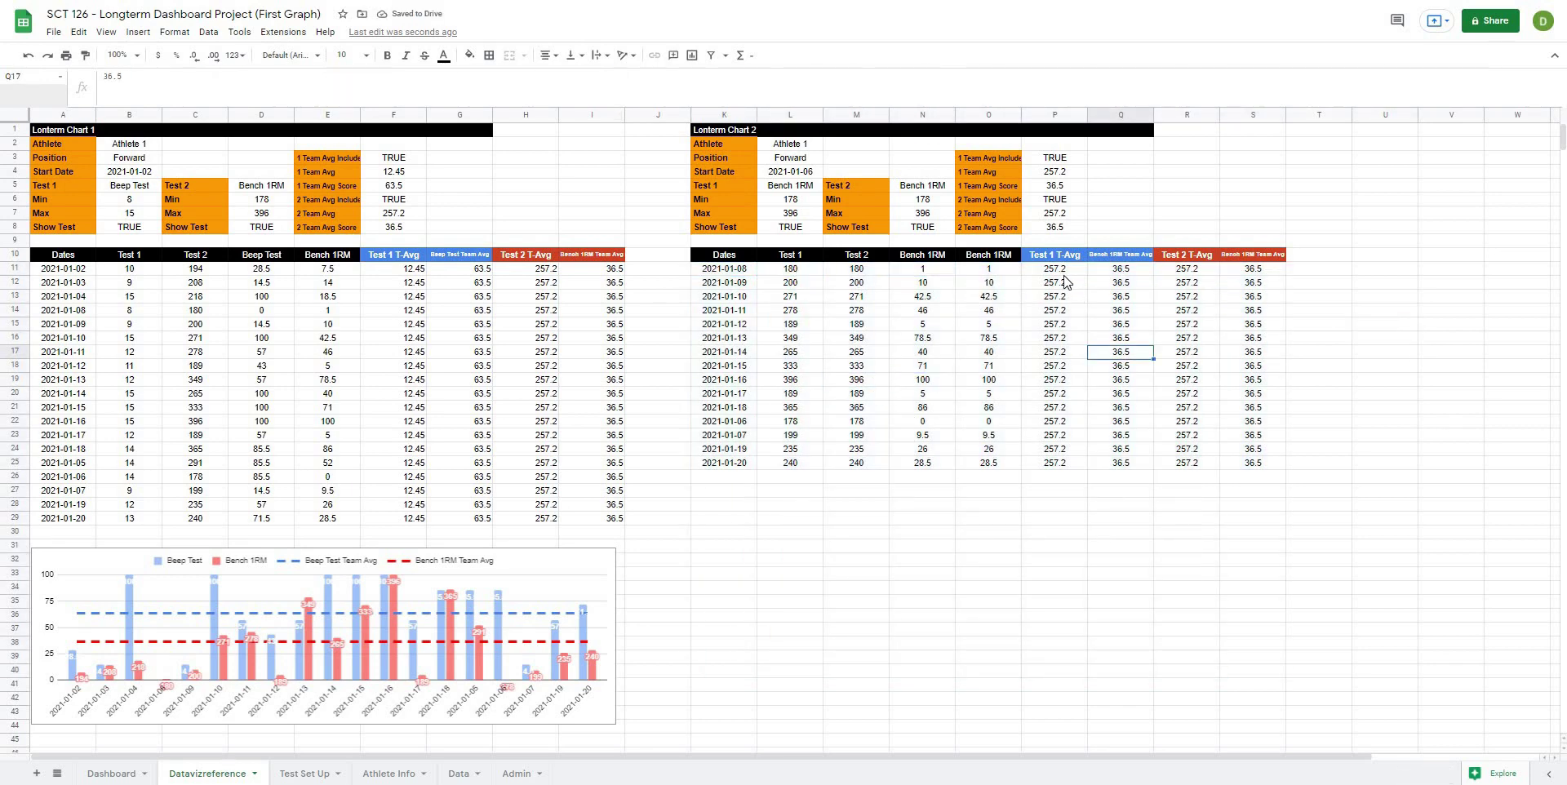
click(1061, 278)
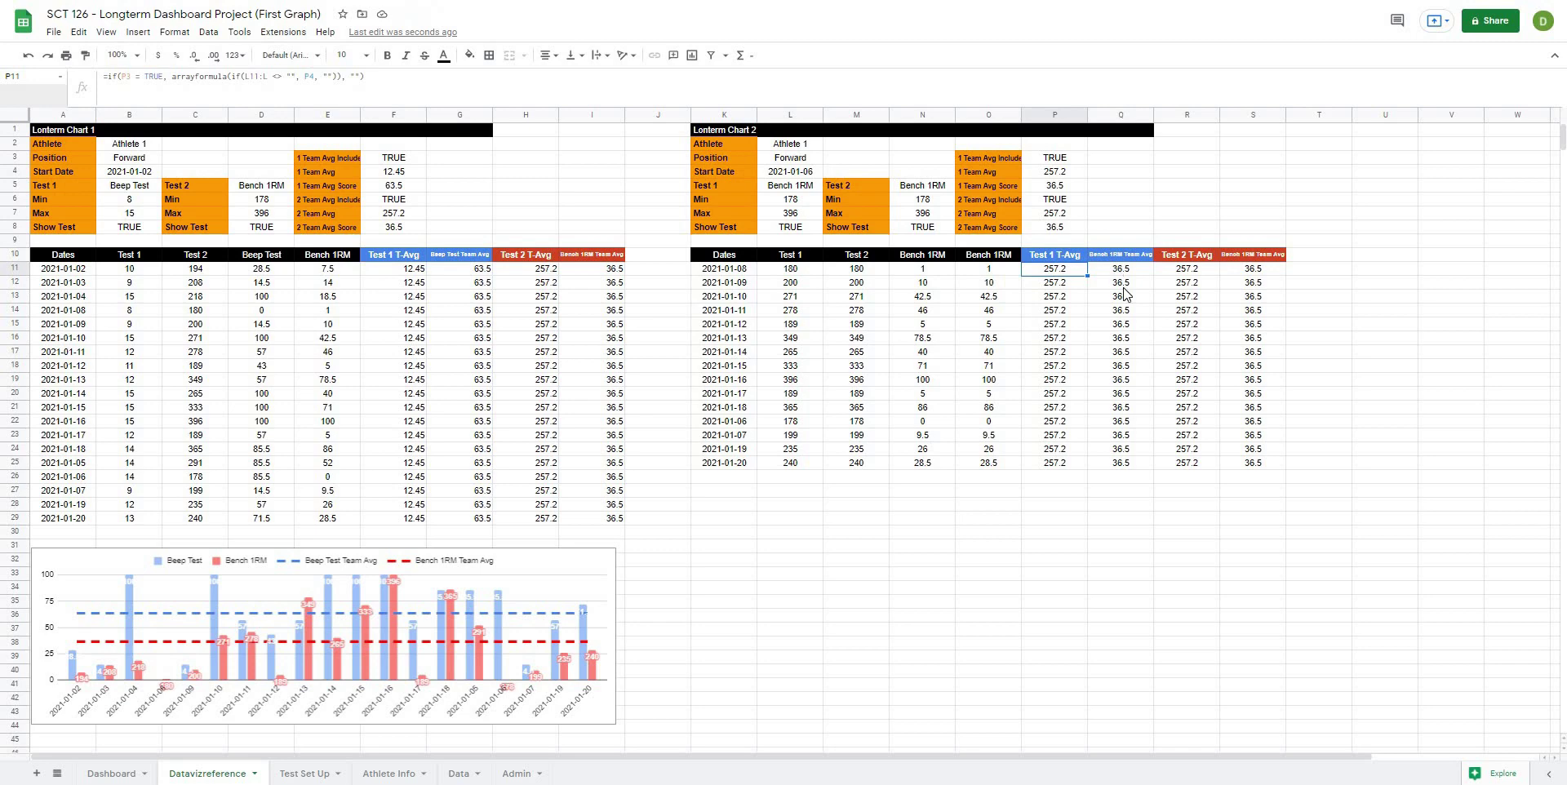
click(1323, 272)
click(1383, 365)
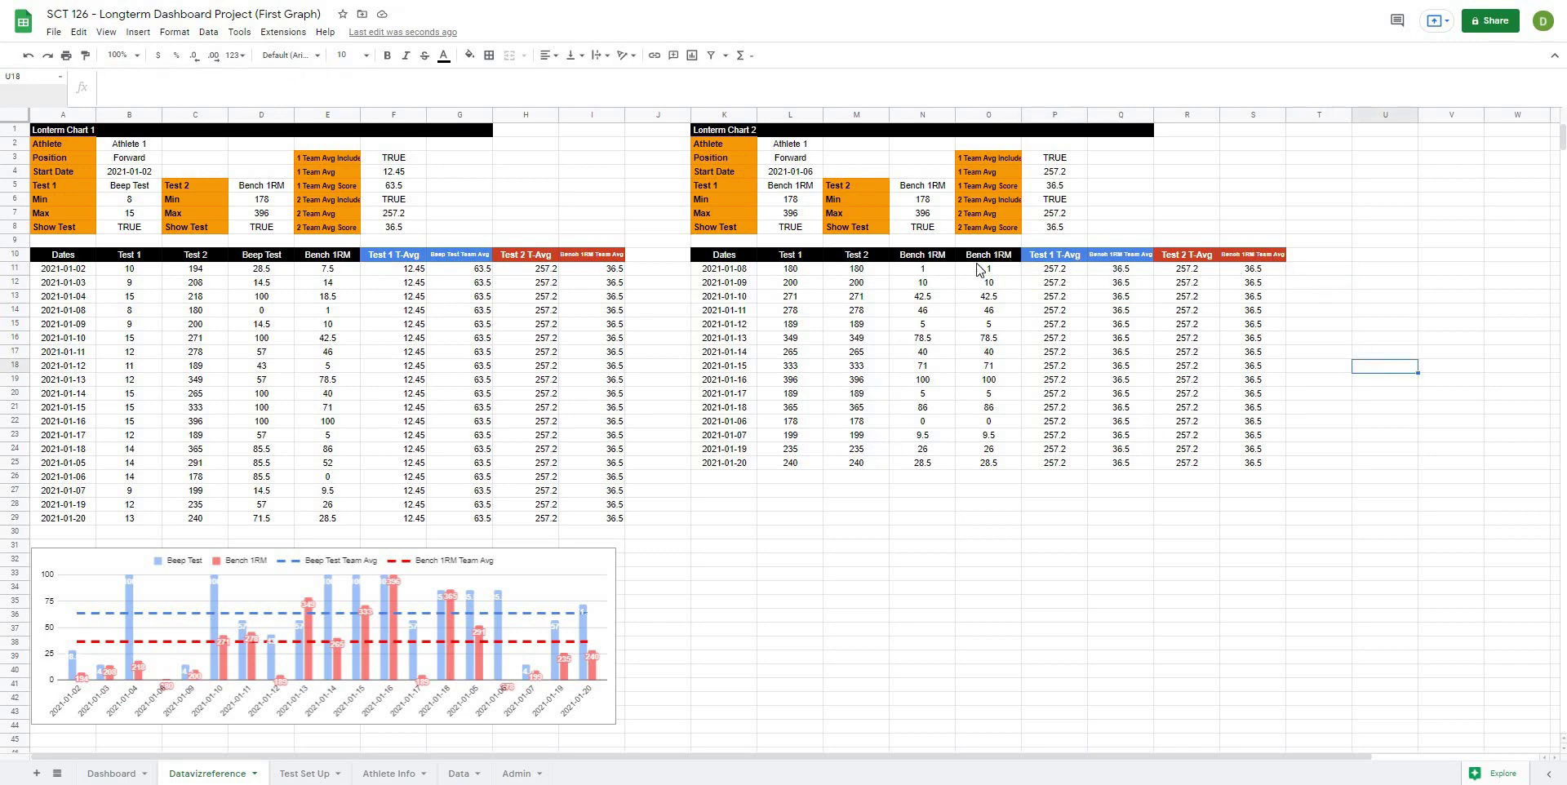
Step: Duplicate the combo chart and place the copy beneath the second data table
click(284, 559)
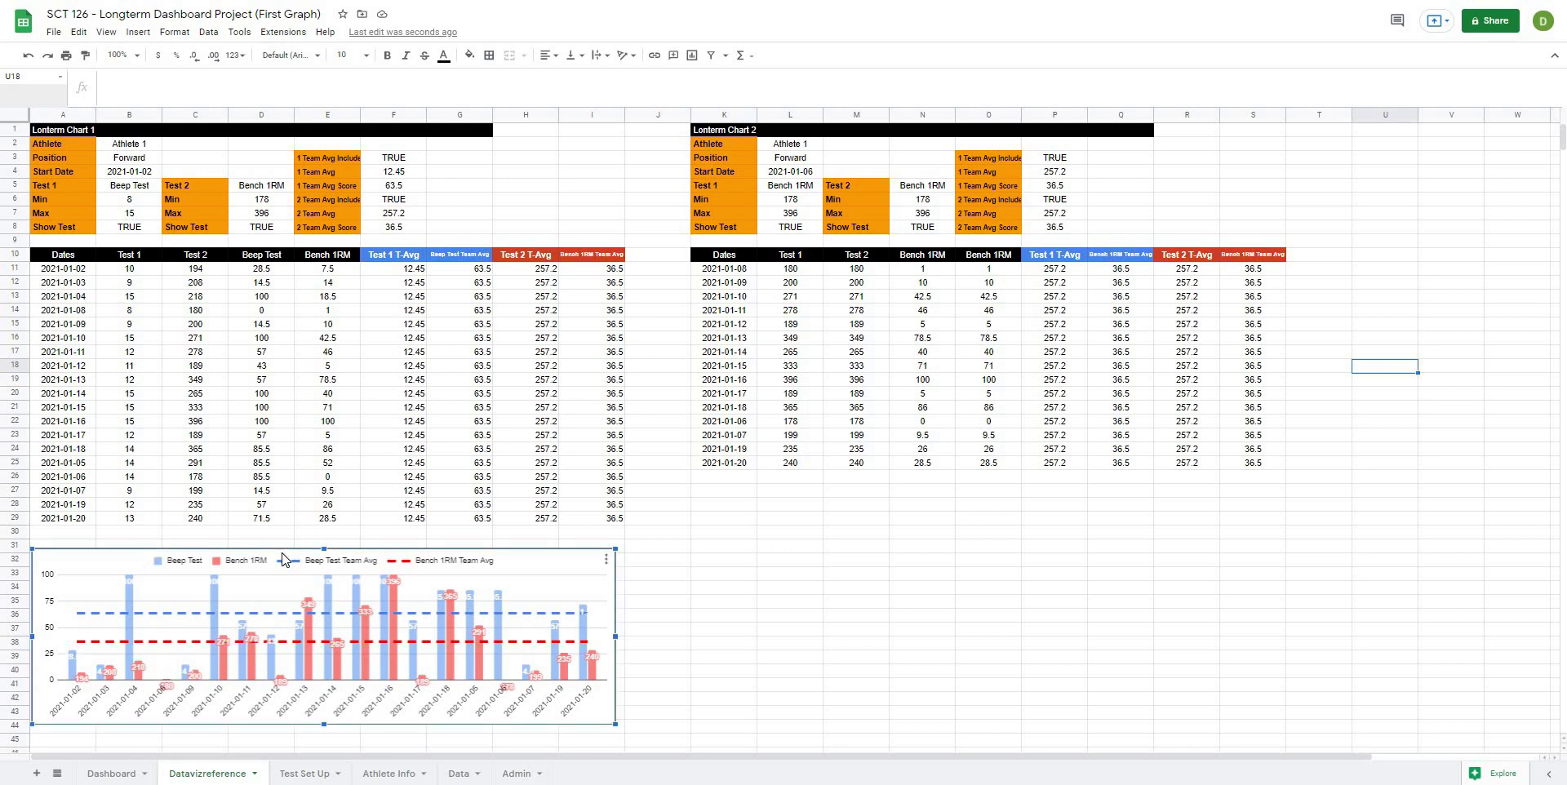
click(718, 562)
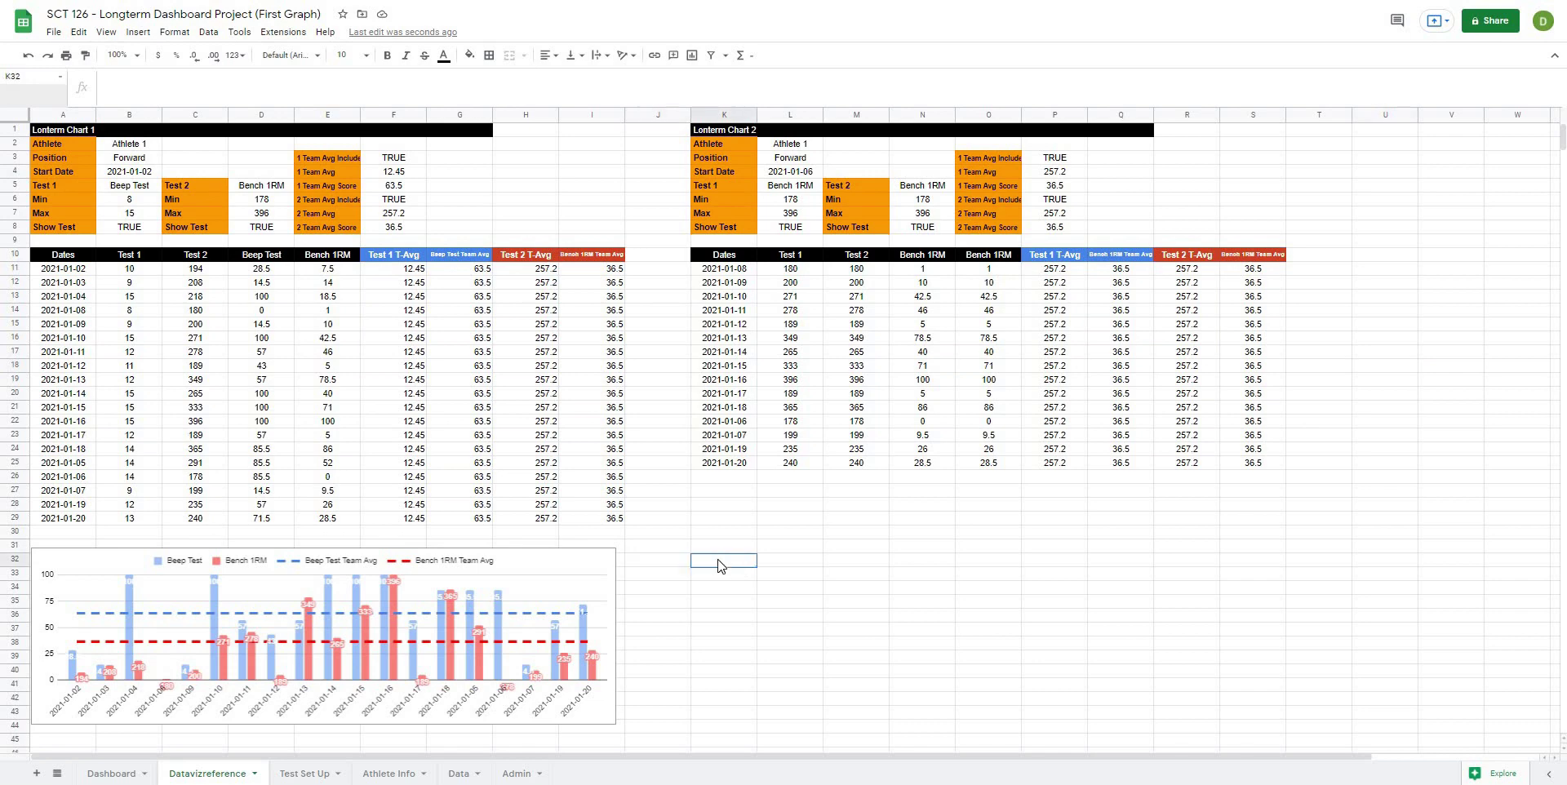
key(ctrl+v)
mouse_move(774, 570)
mouse_down()
mouse_move(772, 527)
mouse_move(767, 553)
mouse_up()
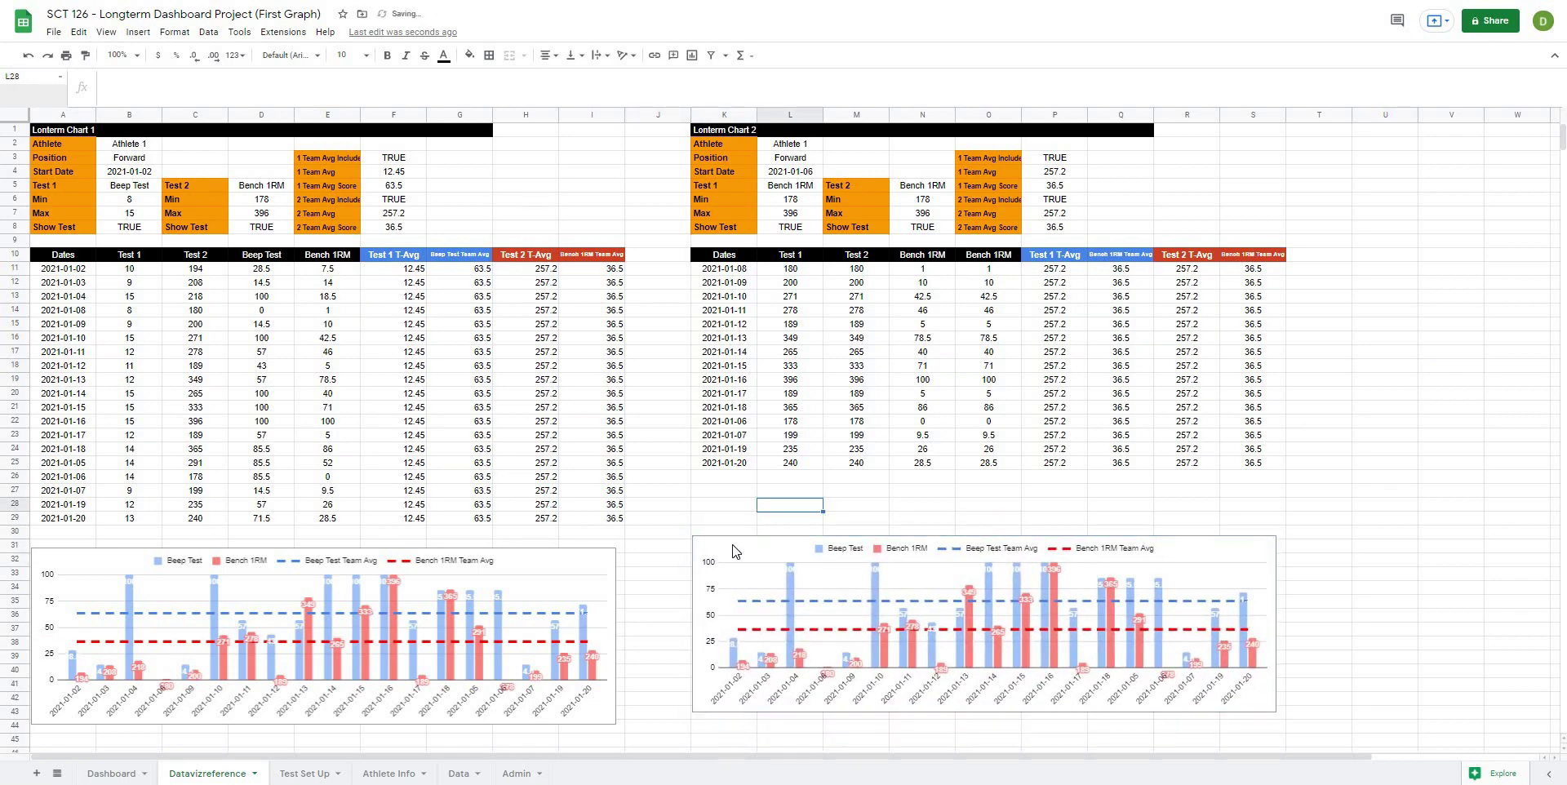
Step: Set the copied chart's first three data ranges to K10:K1000, N10:N1000 and O10:O1000
double_click(782, 554)
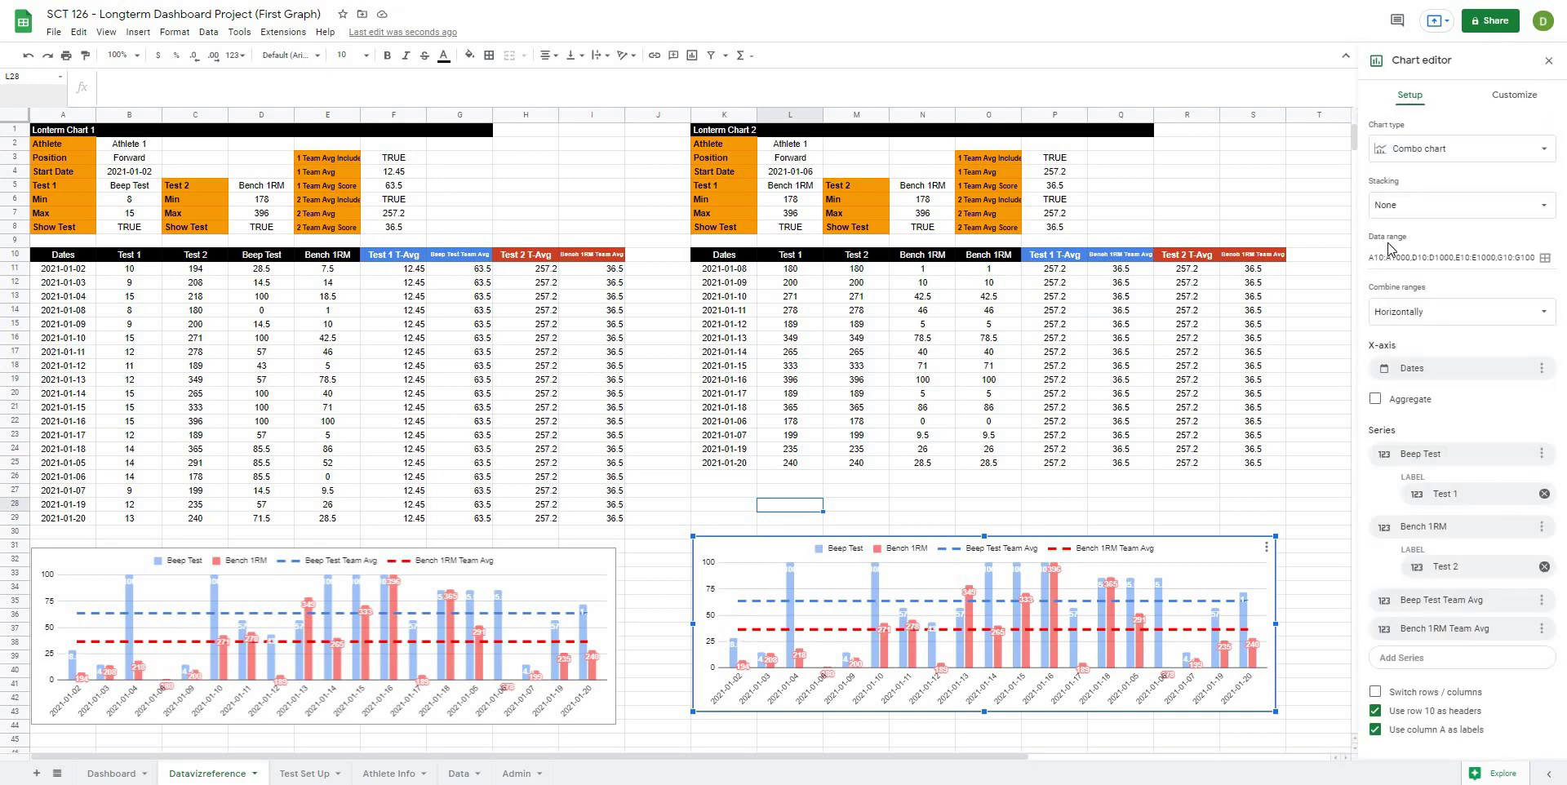
click(1454, 255)
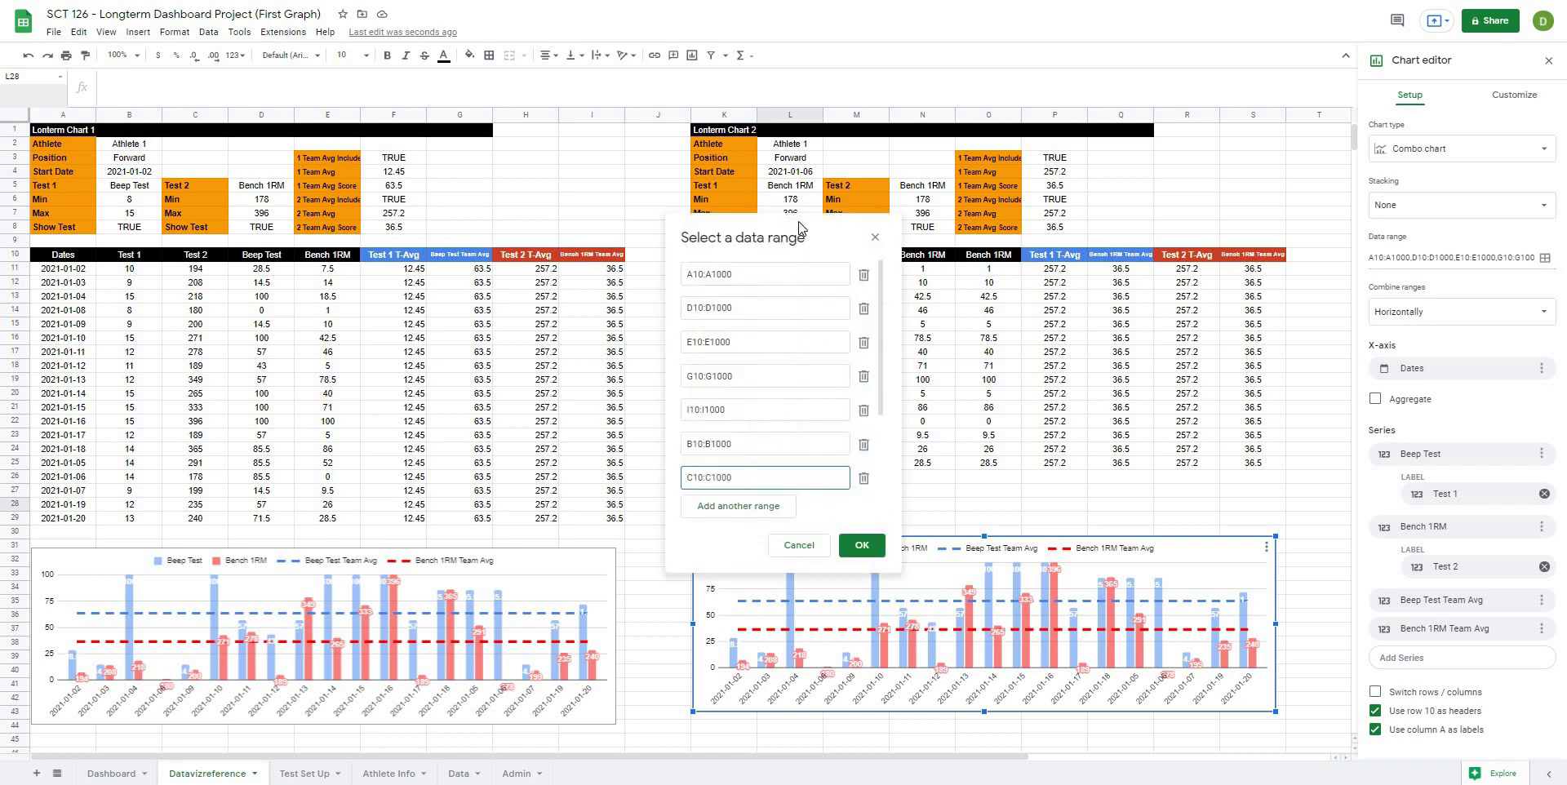
drag(682, 235, 574, 157)
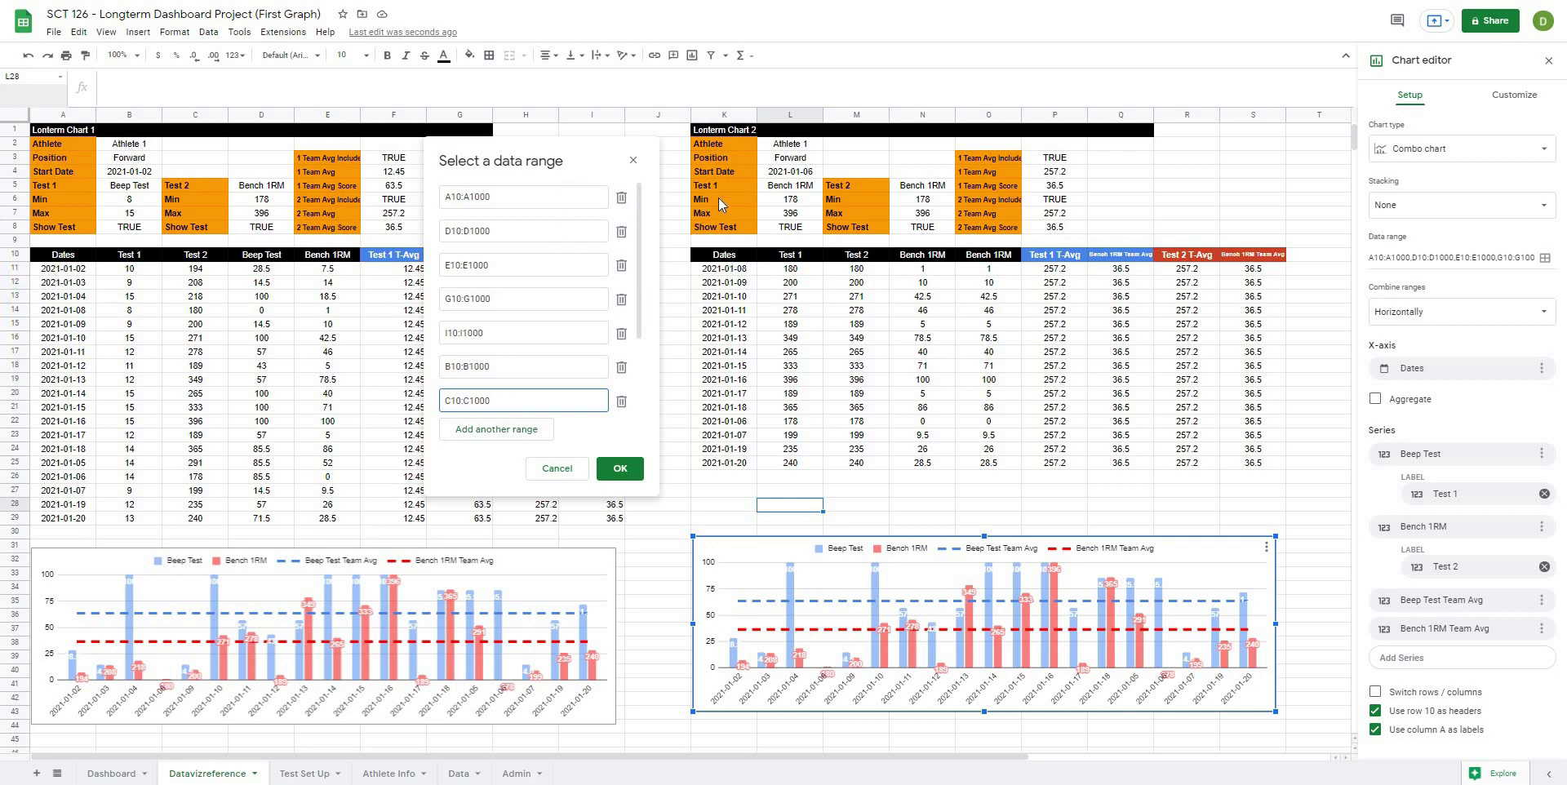
click(447, 196)
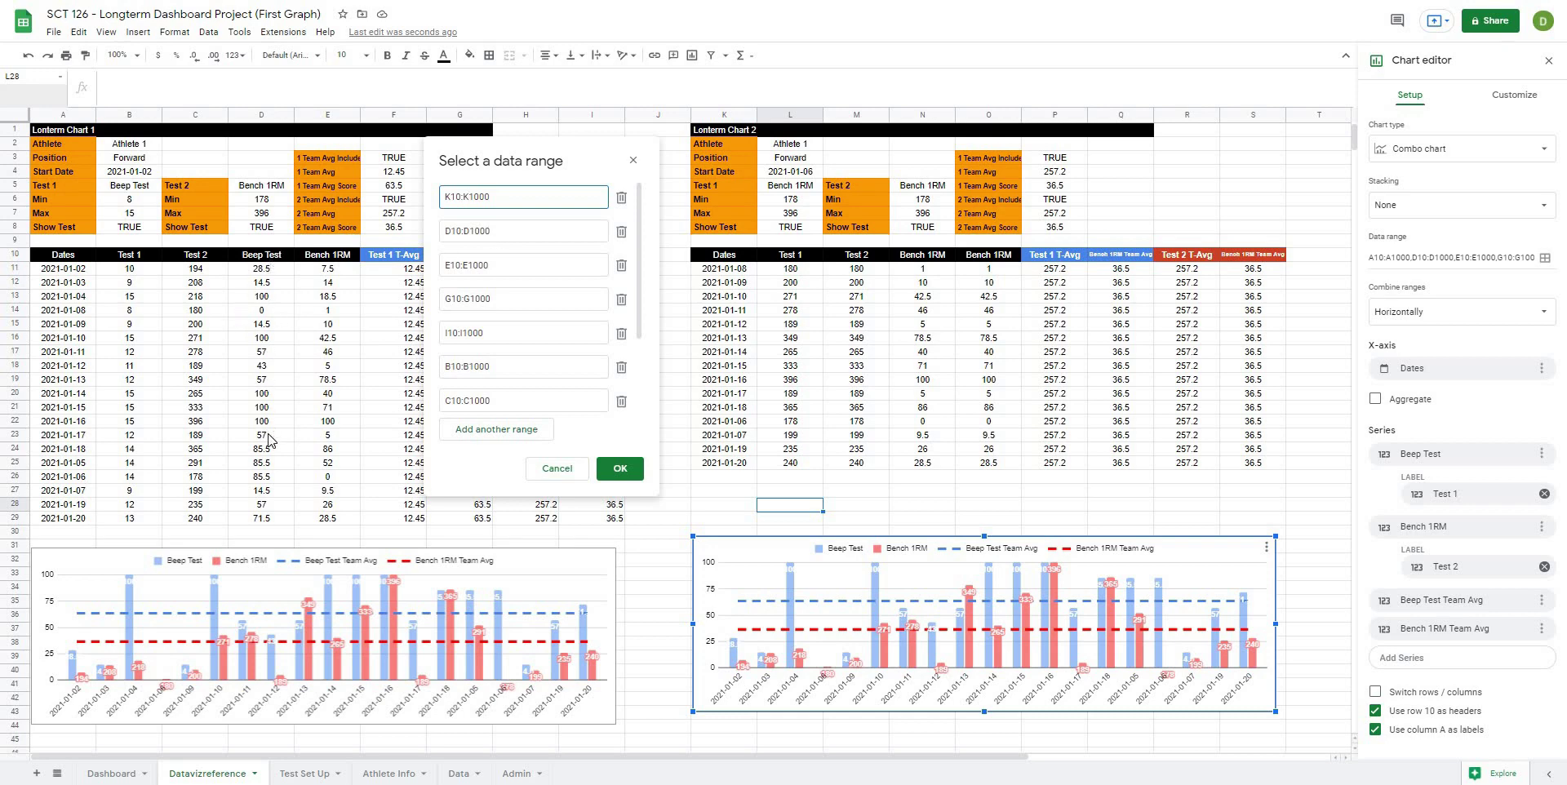
click(447, 231)
text(N)
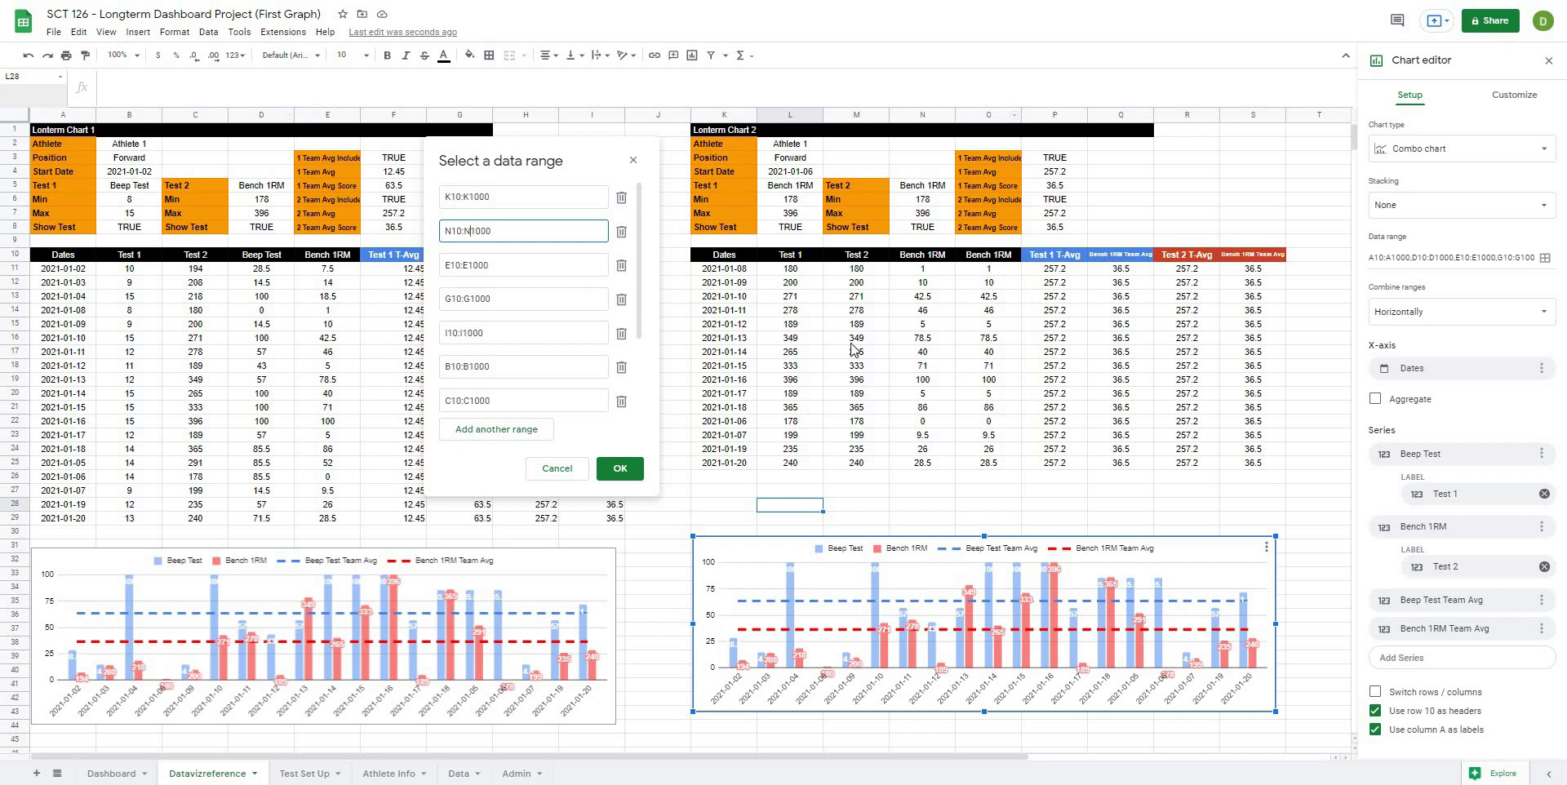
drag(451, 268, 432, 279)
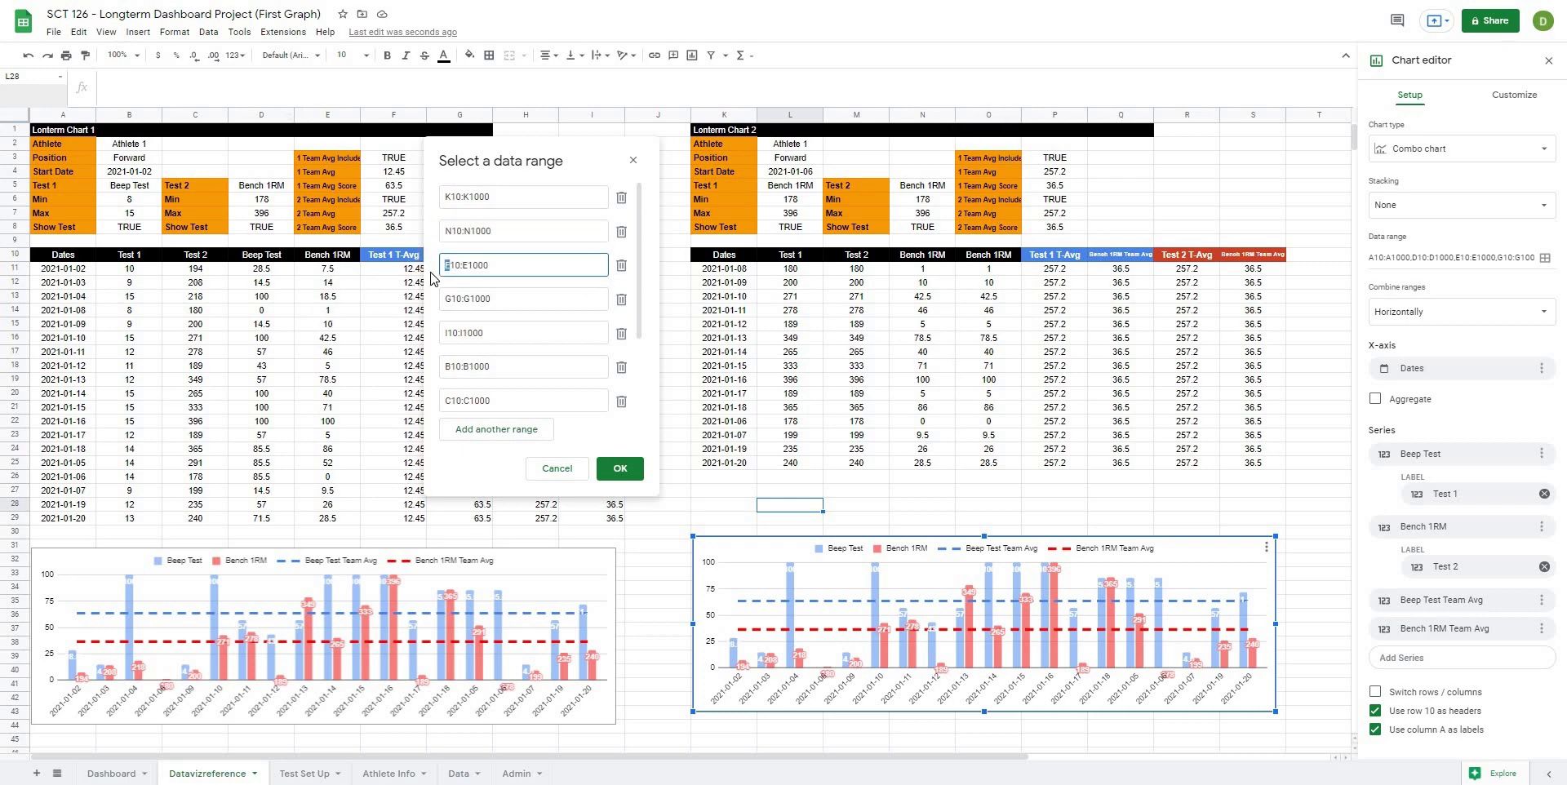
text(O)
Step: Set the copied chart's fourth and fifth data ranges to Q10:Q1000 and S10:S1000
drag(506, 152, 716, 205)
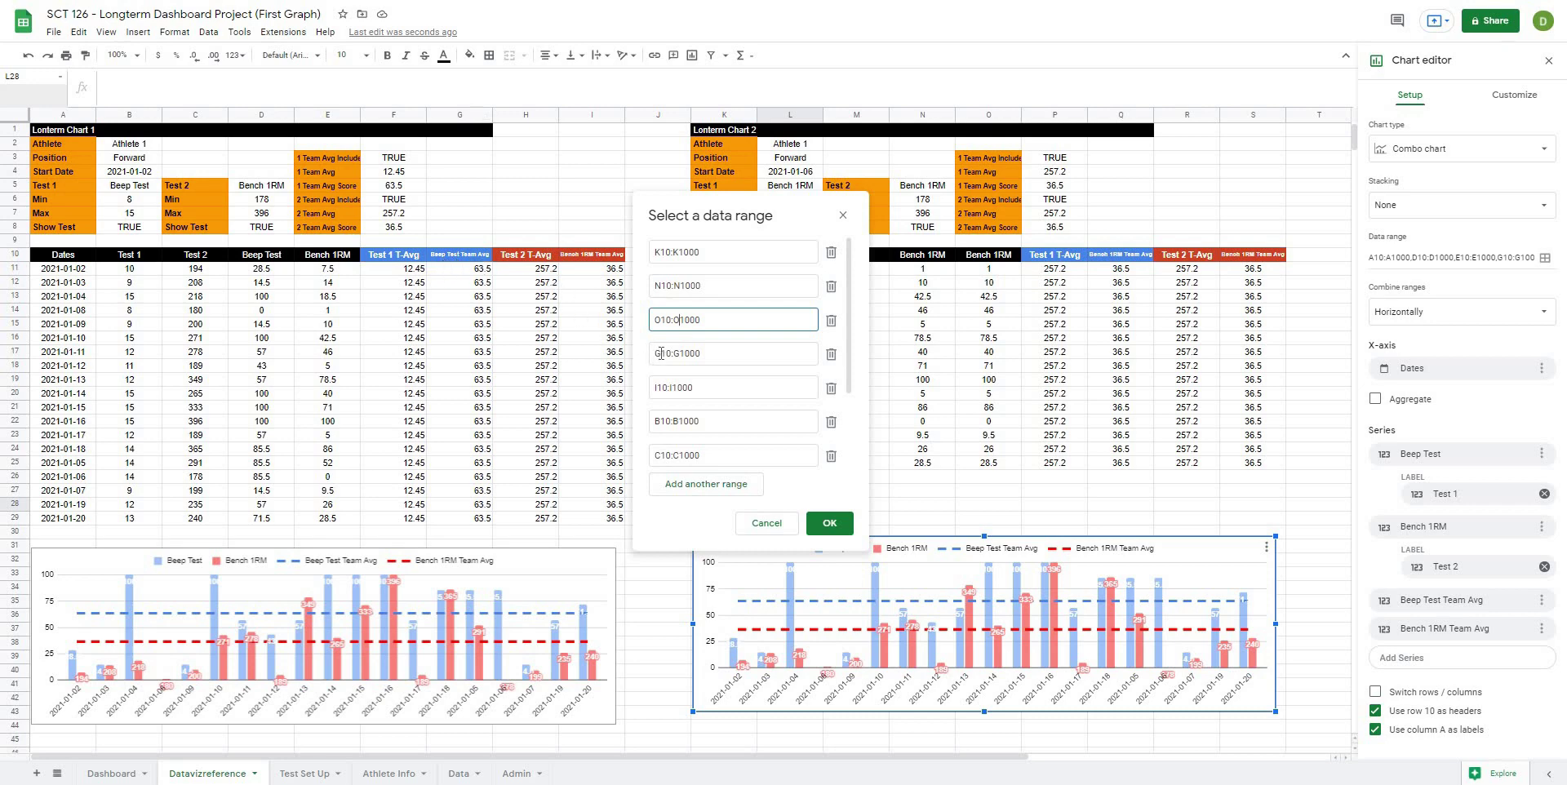
drag(660, 354, 654, 354)
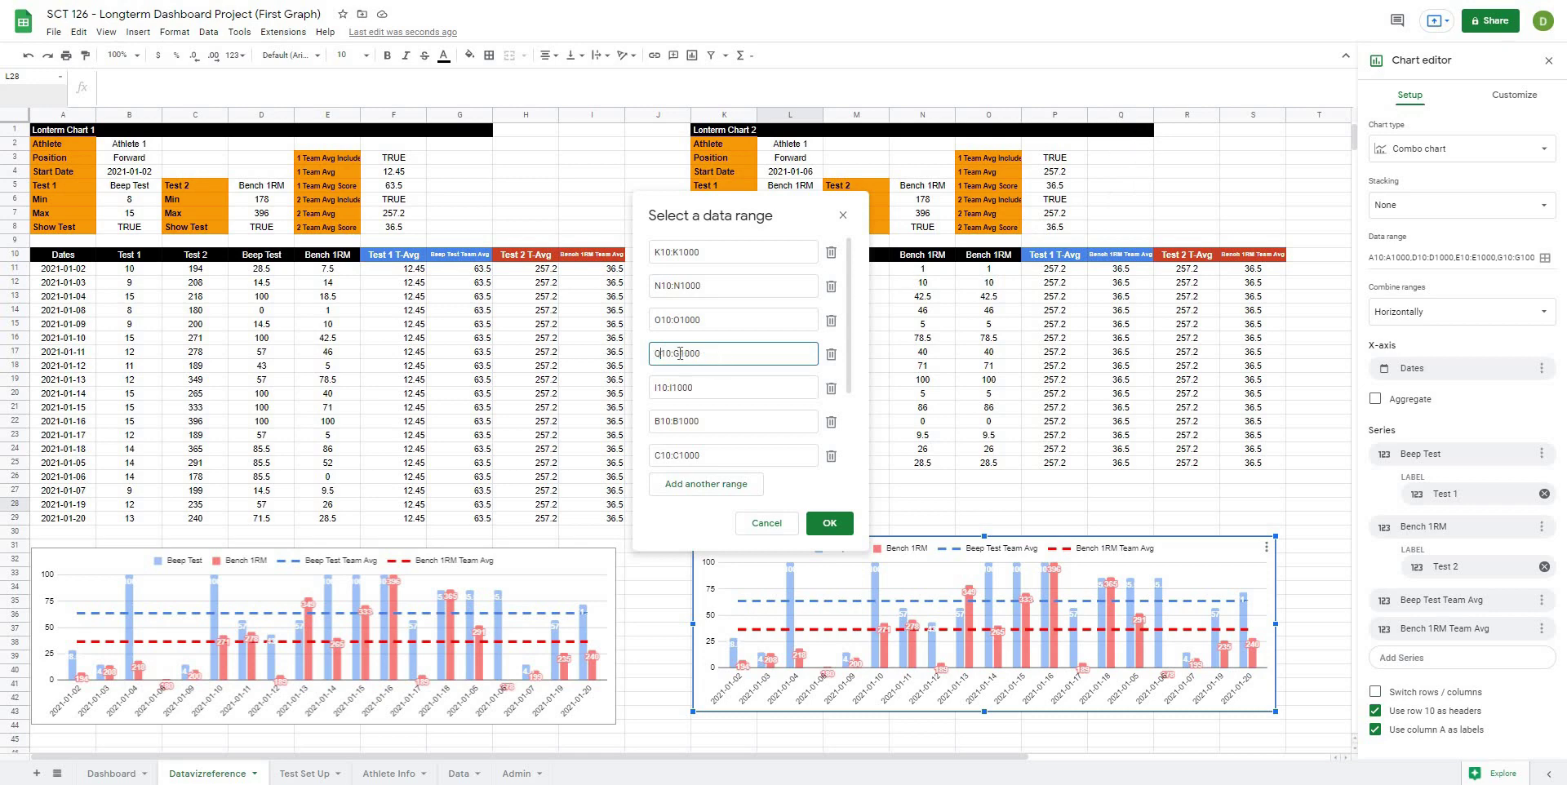
click(653, 389)
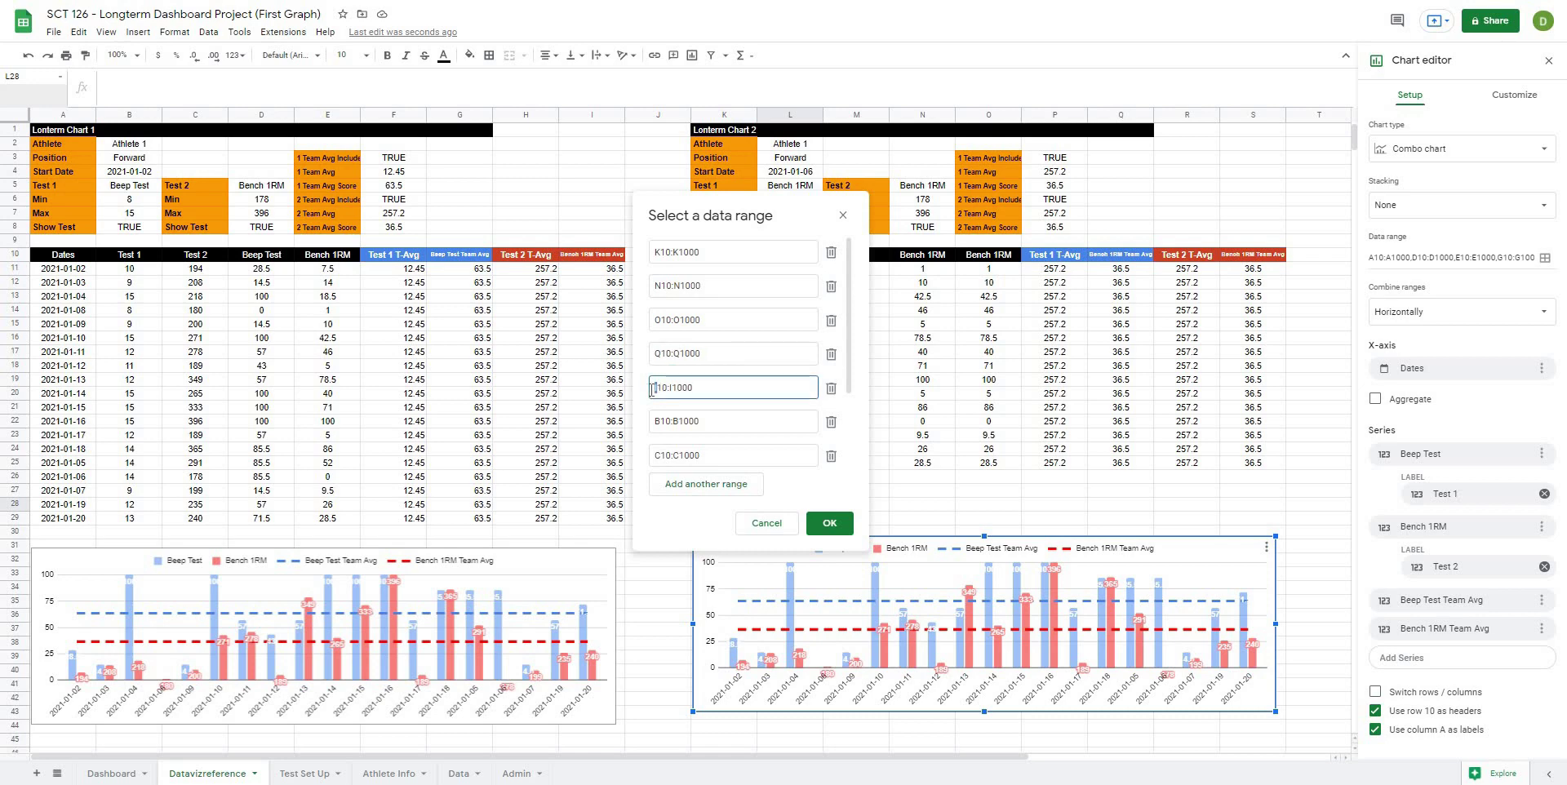
key(Delete)
text(S)
Step: Set the copied chart's last two data ranges to L10:L1000 and M10:M1000, and apply the range changes
drag(716, 219, 501, 212)
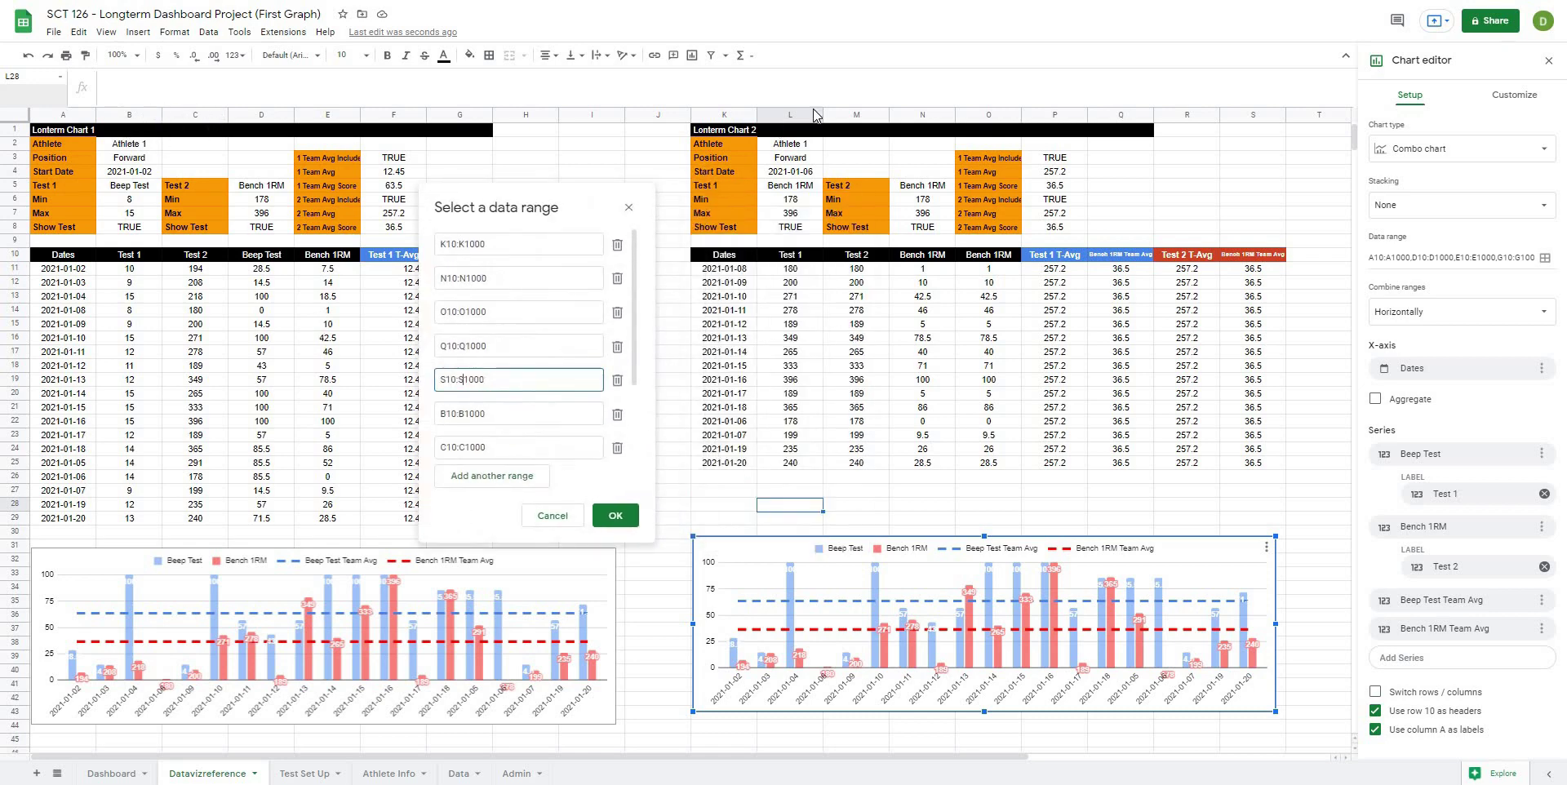
click(446, 415)
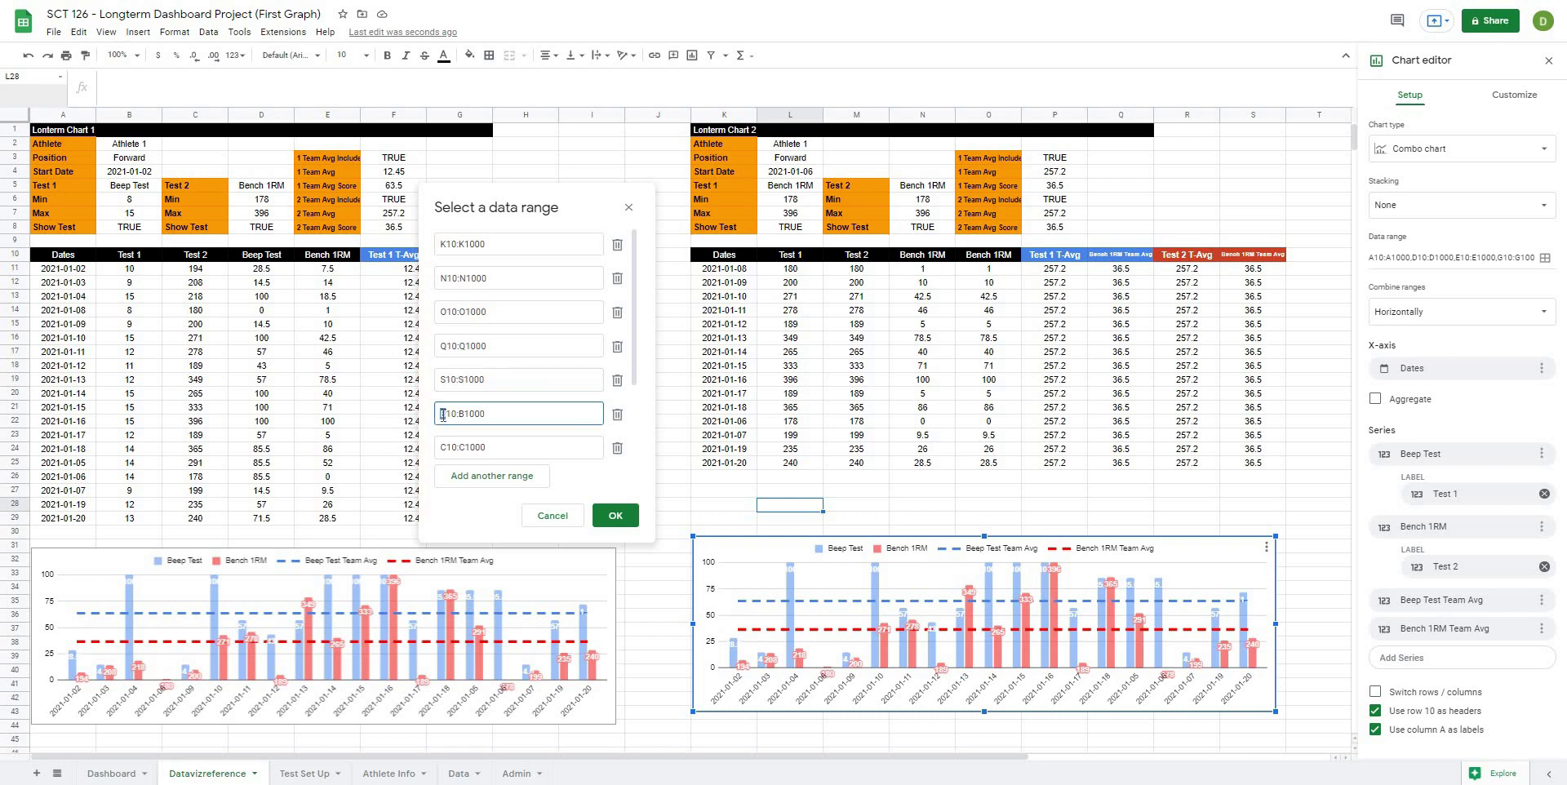
key(BackSpace)
text(L)
click(445, 448)
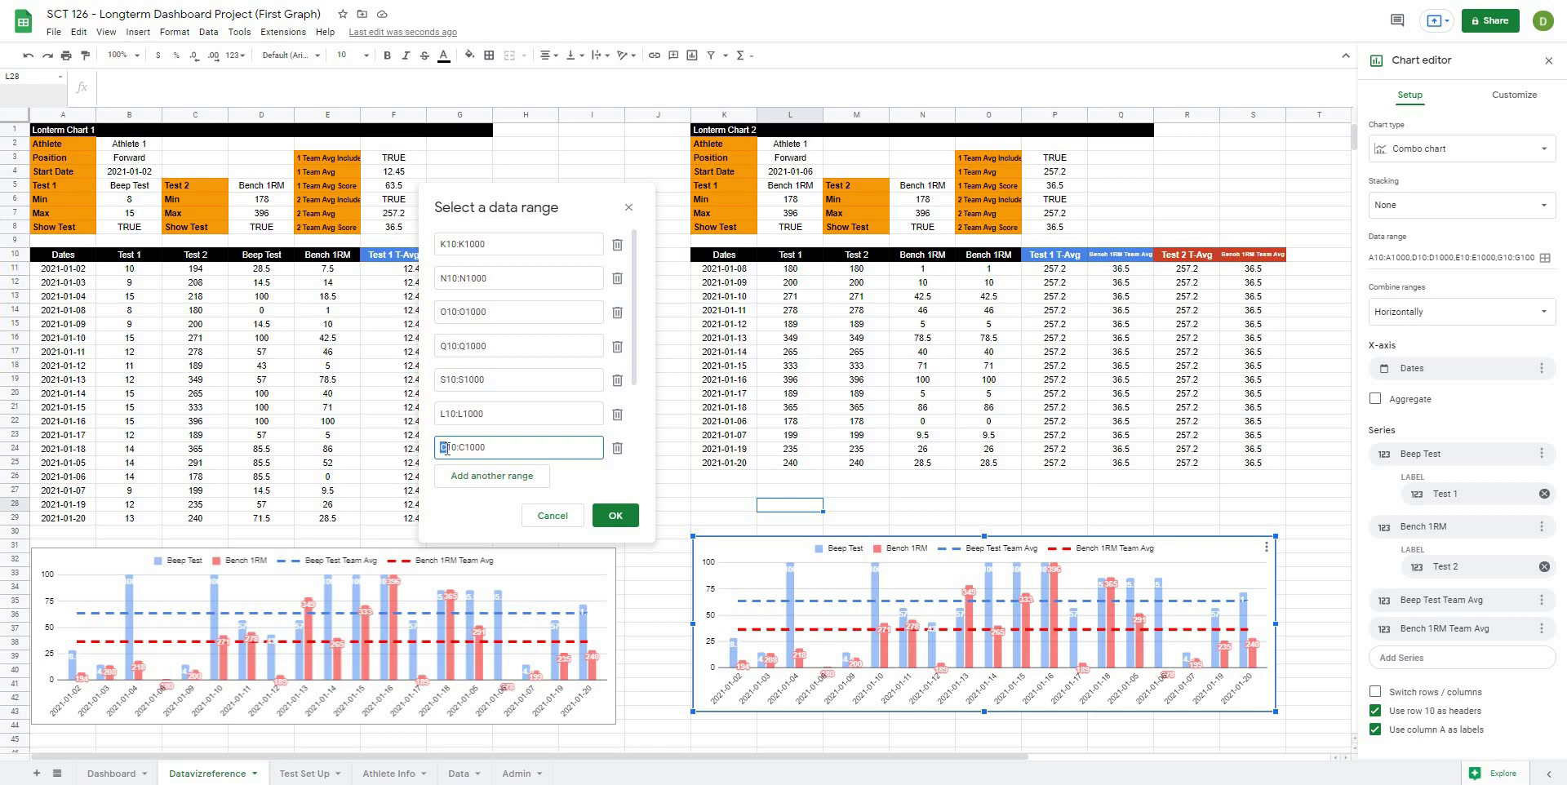
text(M)
text(M)
click(615, 515)
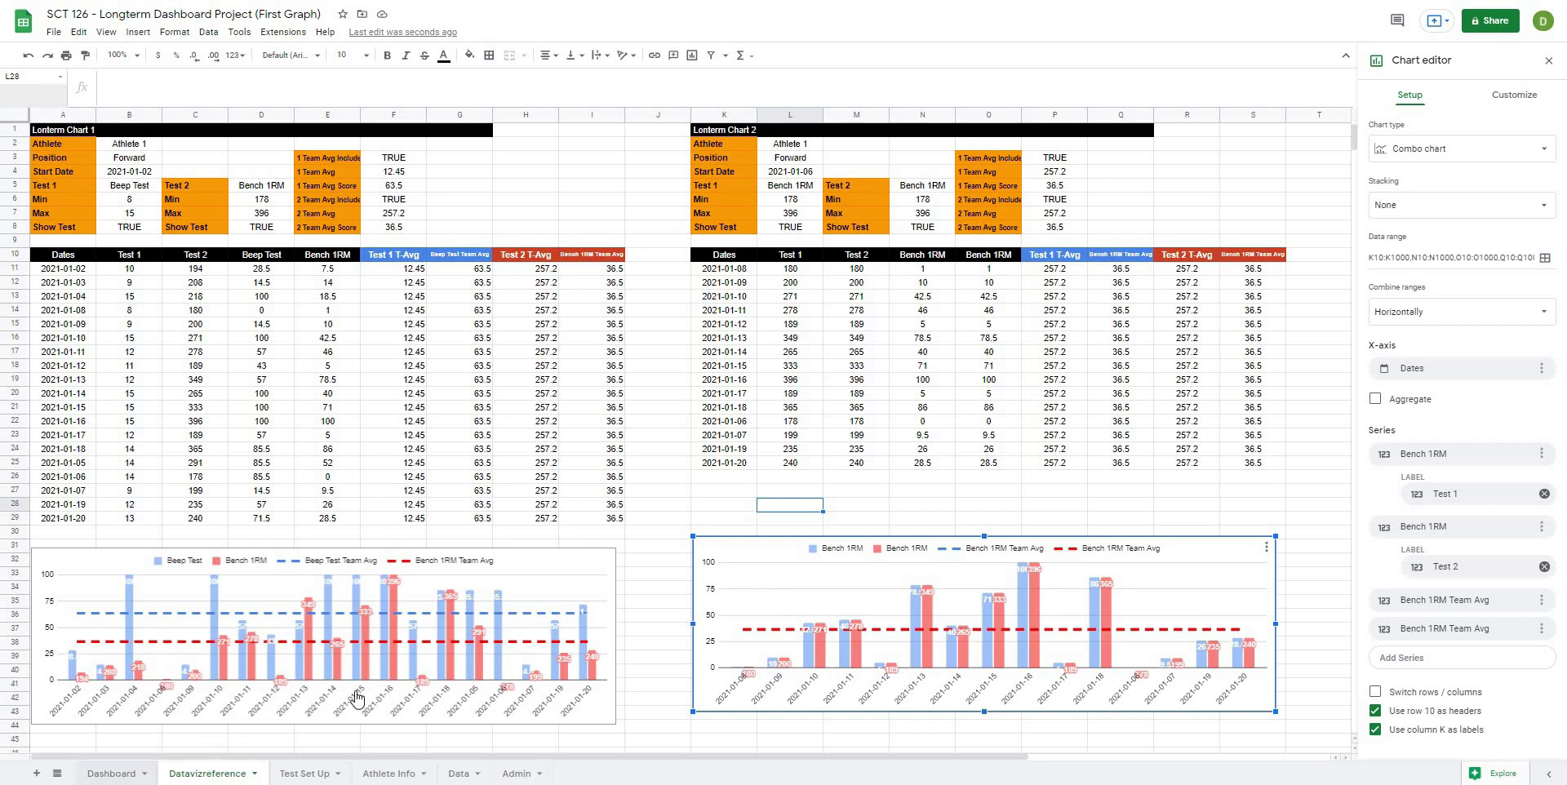
Step: Paste the combo chart into the Dashboard sheet and fit it between the second and third chart title bars at full width
key(ctrl+shift+Page_Up)
key(ctrl+v)
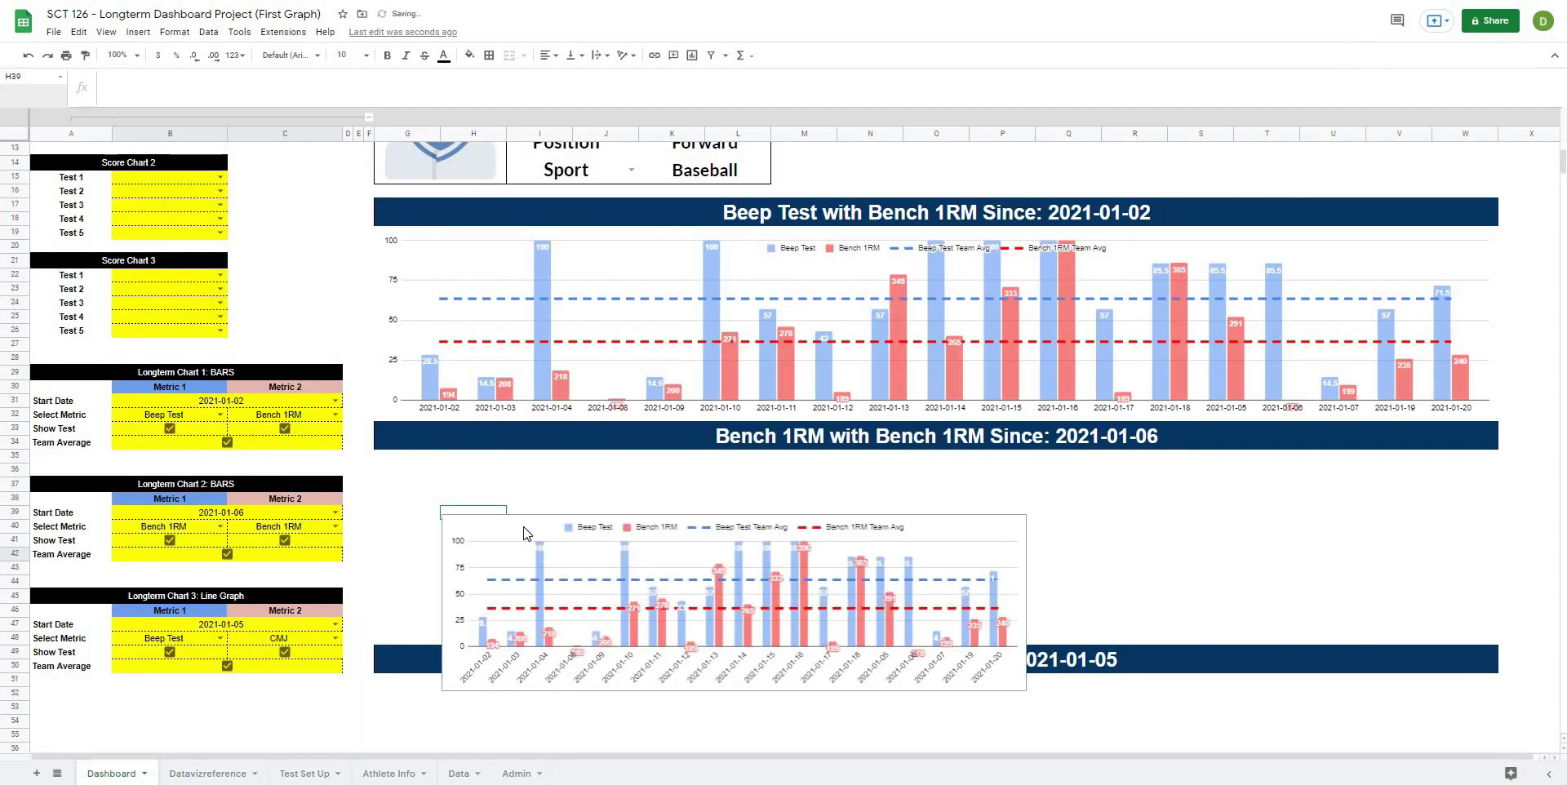
drag(532, 537, 451, 460)
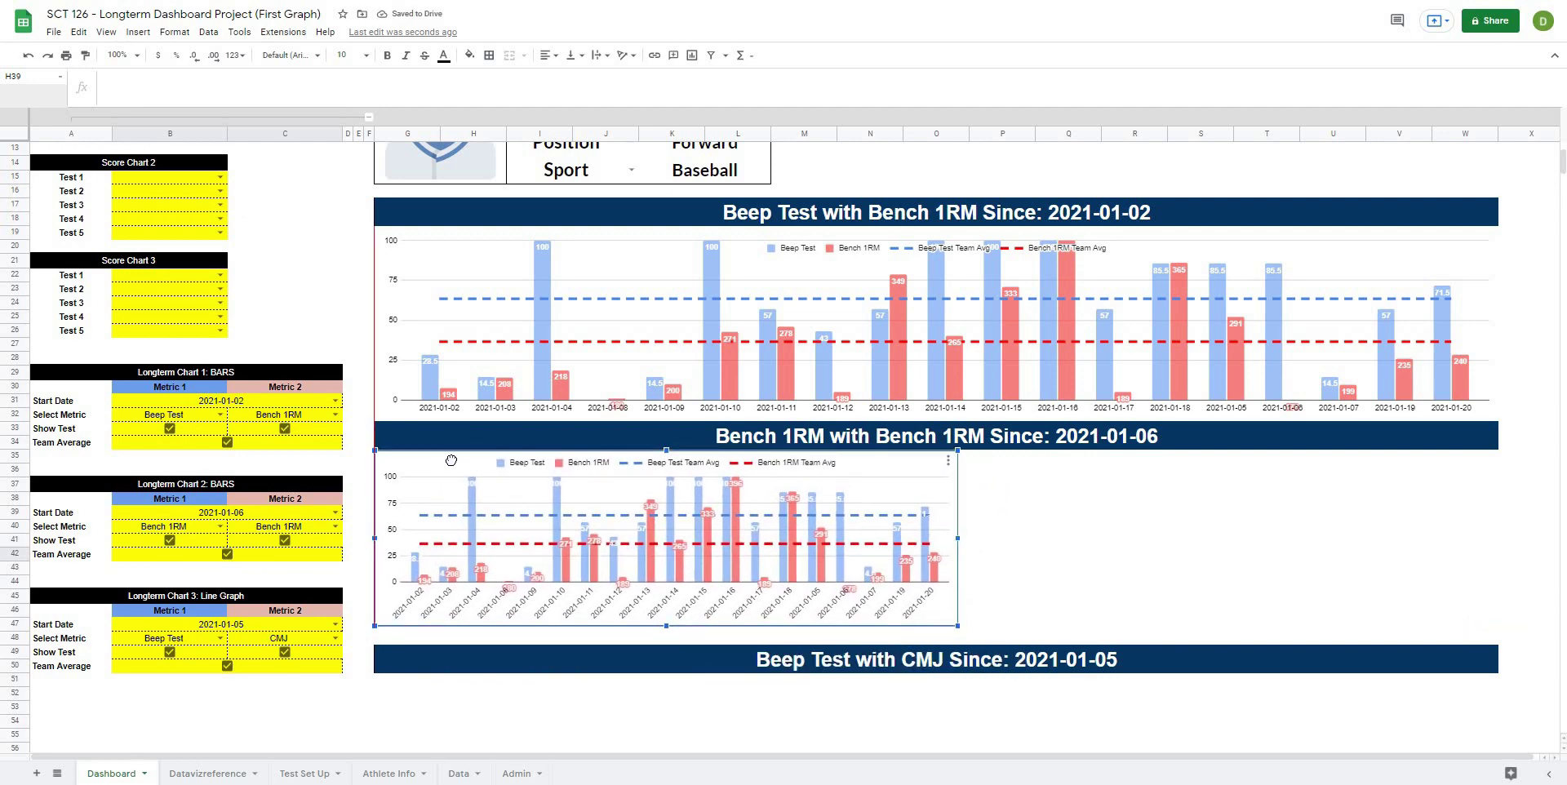
drag(958, 538, 1500, 494)
drag(937, 626, 936, 645)
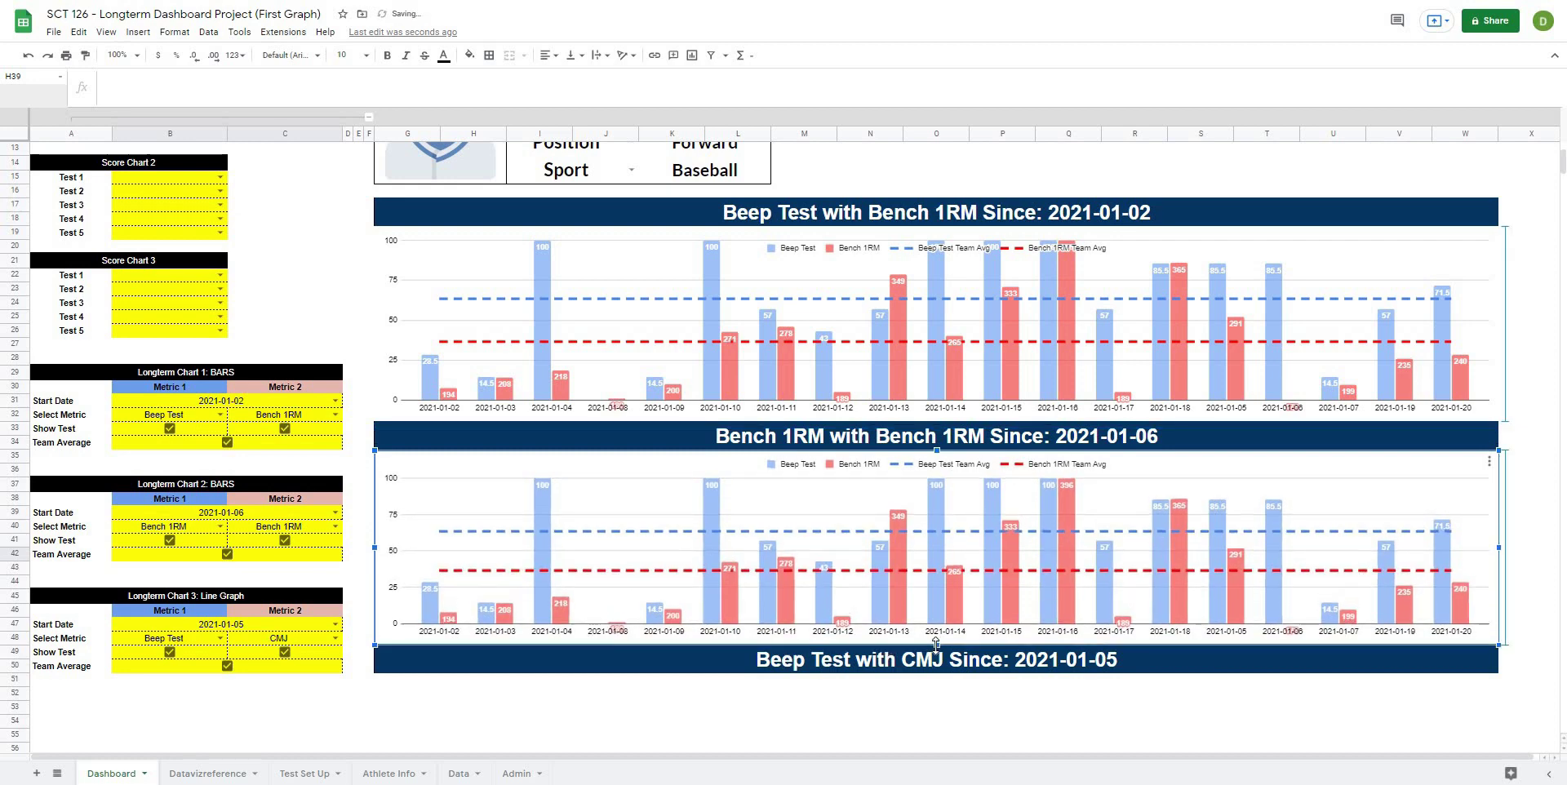
Step: Set the border color of the pasted Dashboard chart to None
double_click(525, 469)
click(1512, 95)
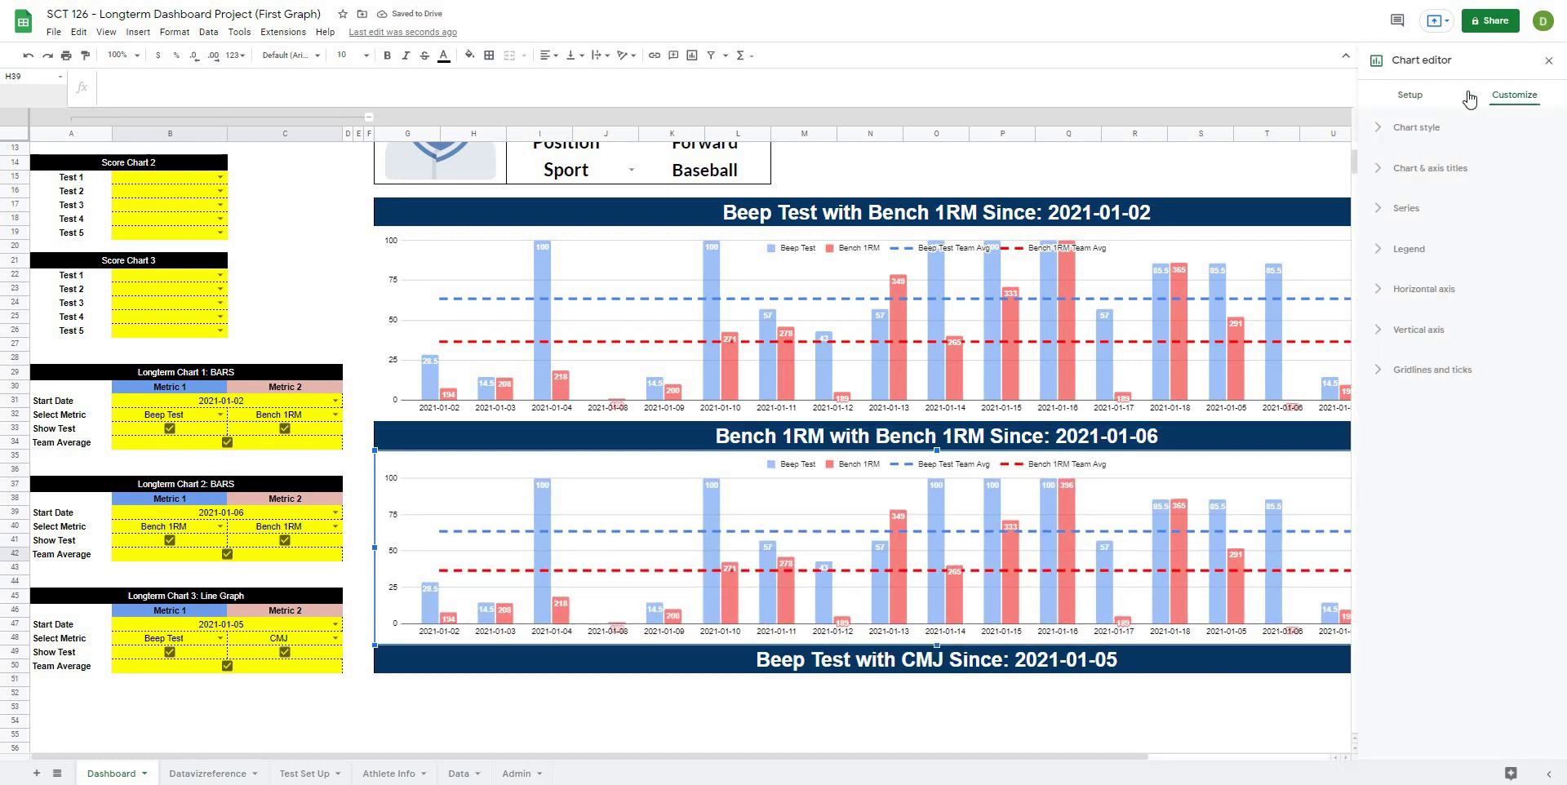
click(1388, 128)
click(1393, 238)
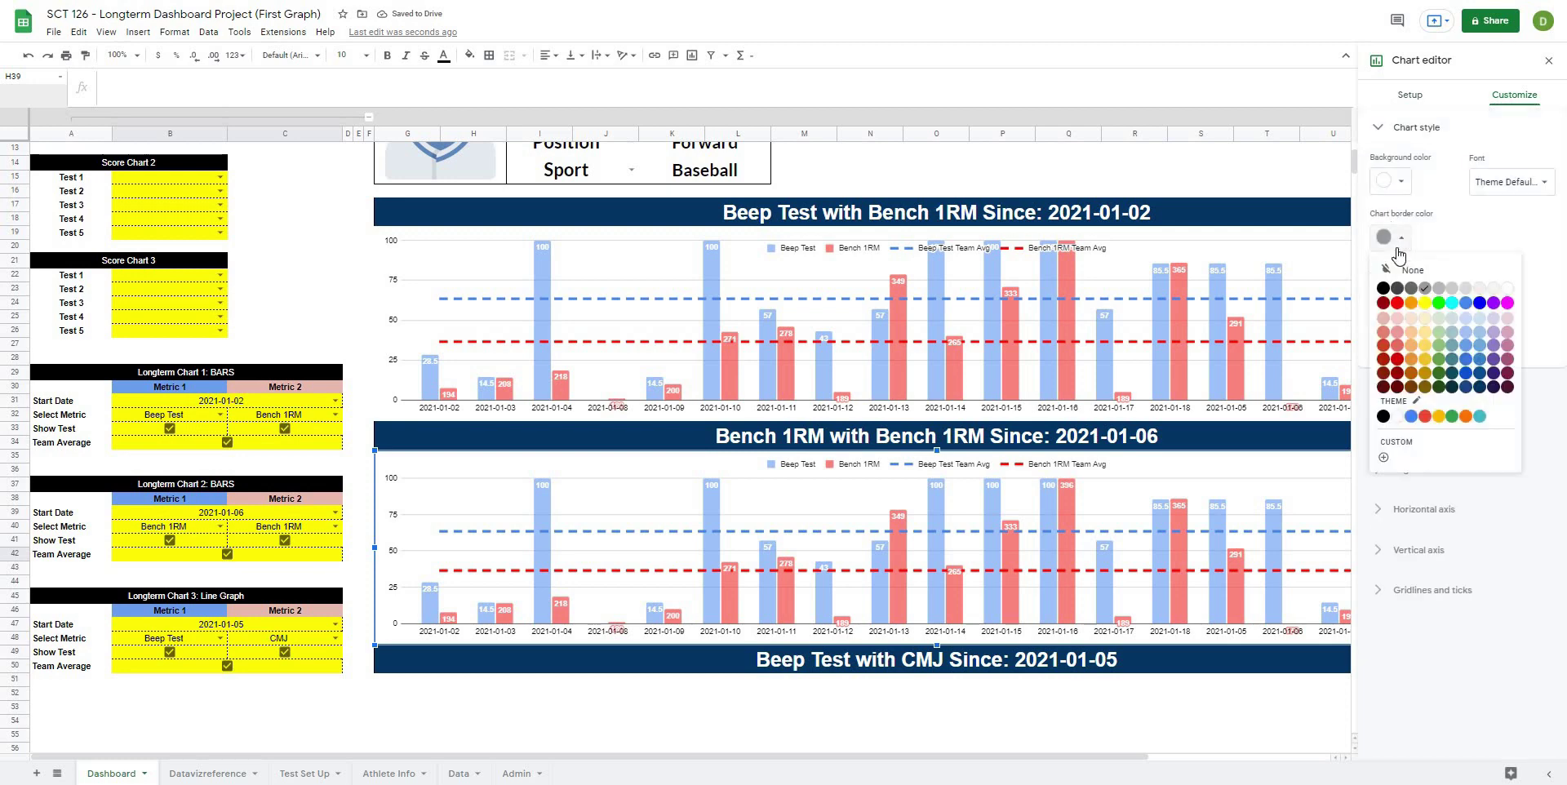
click(1401, 272)
click(1112, 737)
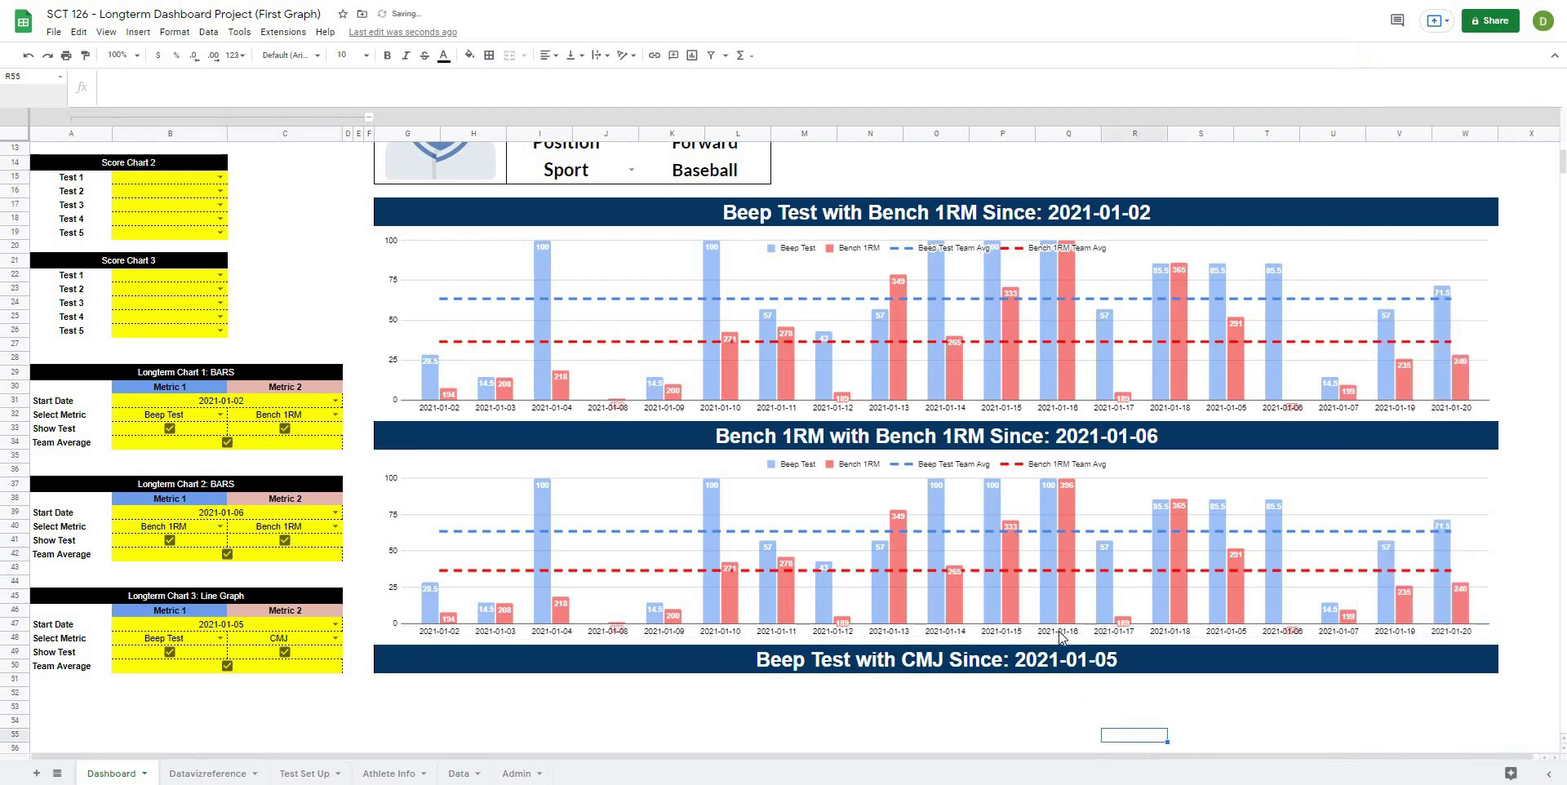
scroll(558, 458, down, 5)
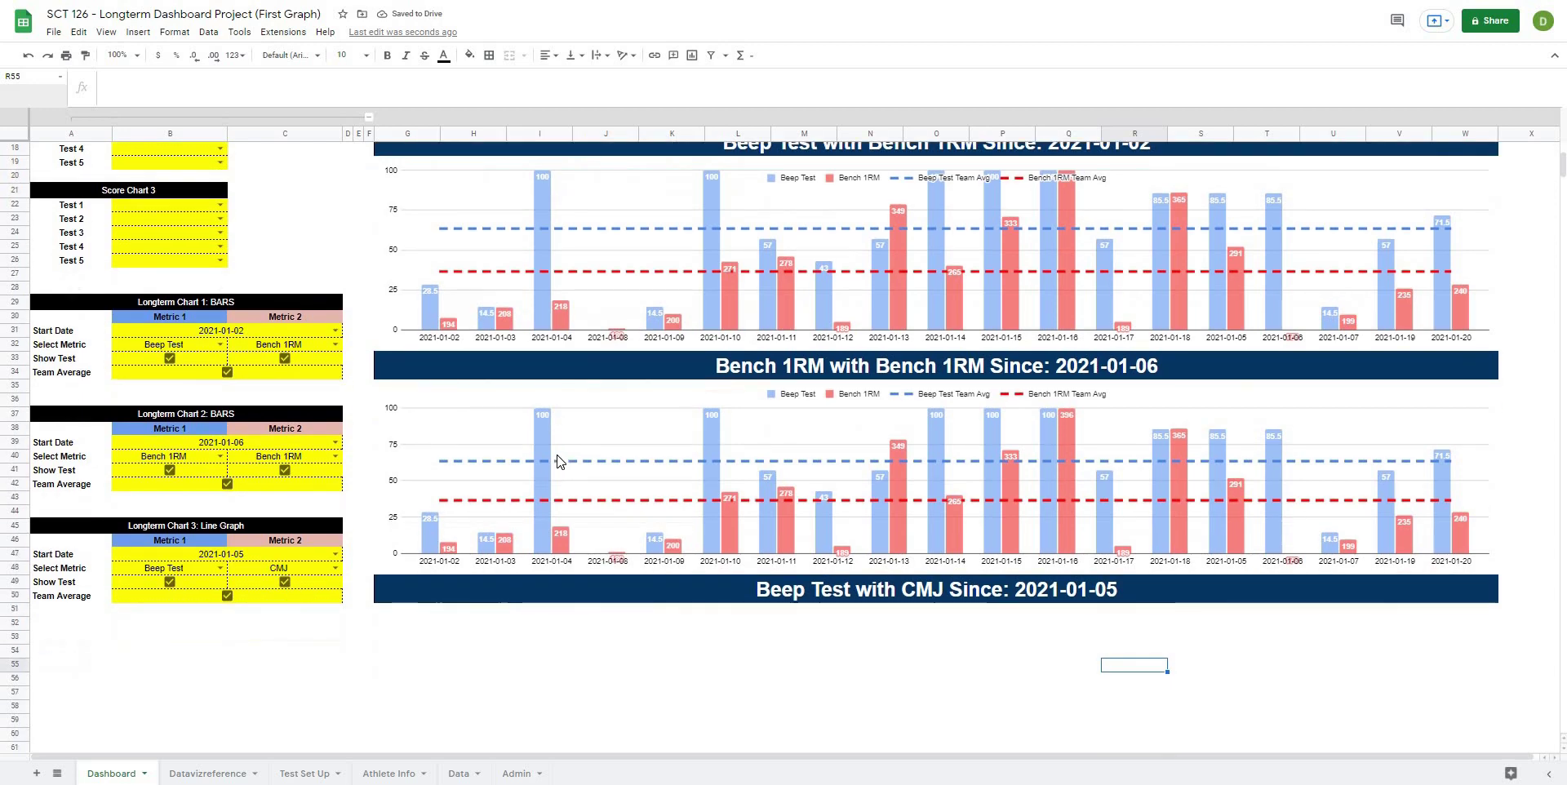
scroll(557, 459, up, 5)
scroll(570, 460, down, 3)
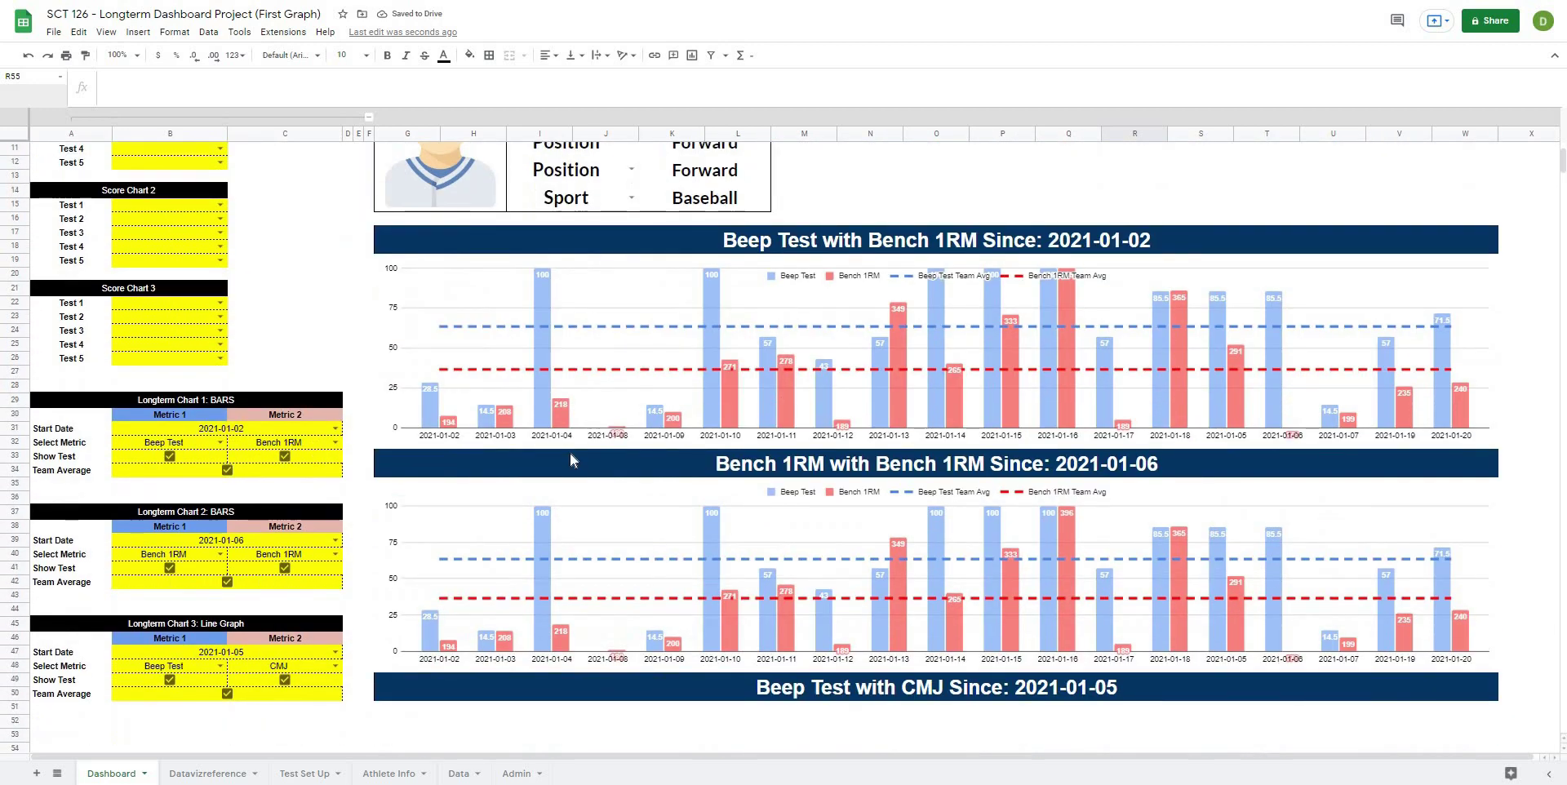
scroll(570, 460, up, 1)
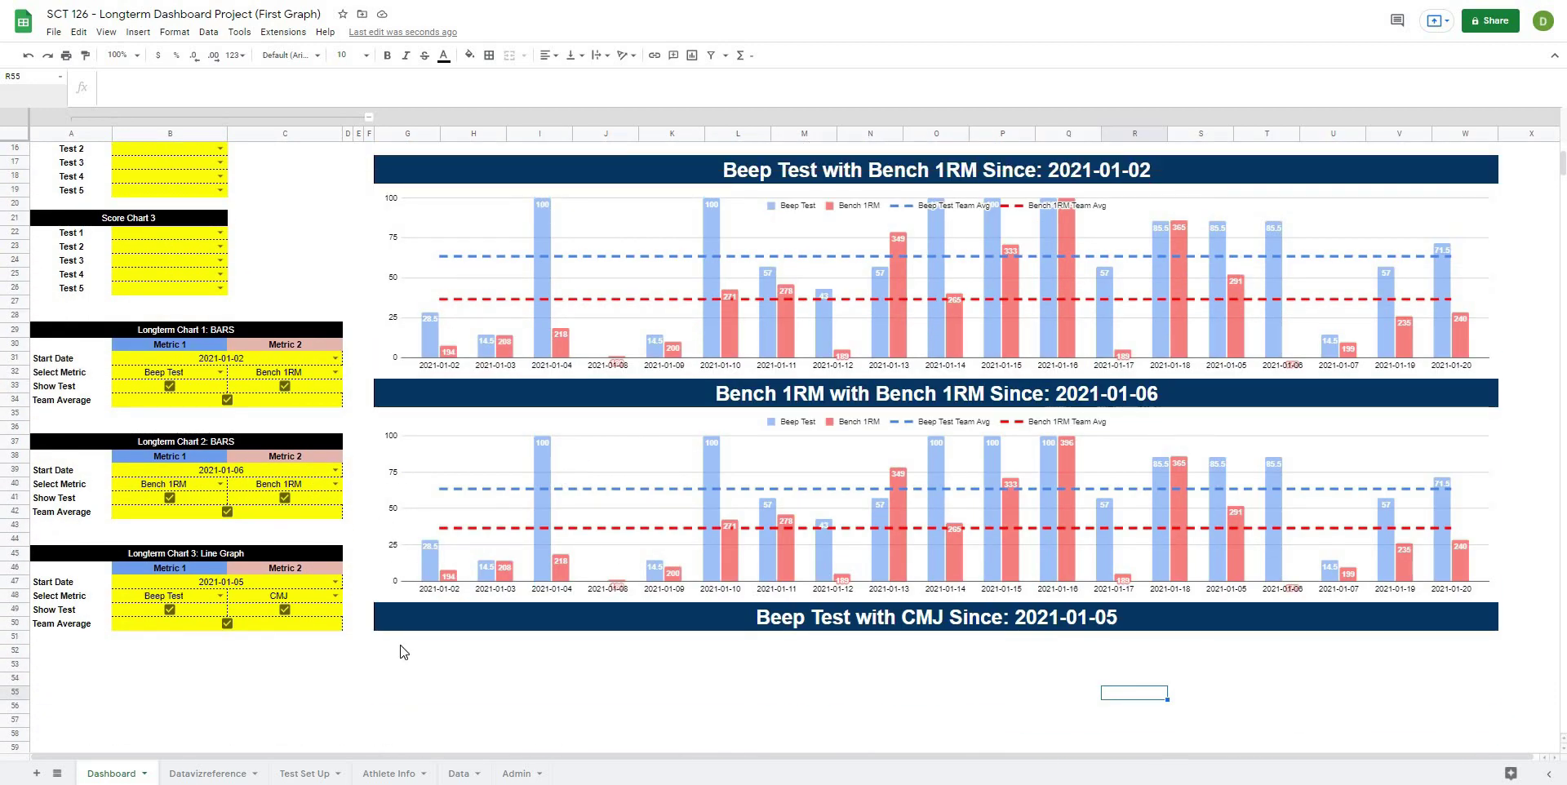
Step: Copy the Lonterm Chart 2 block K1:S11 on the Datavizreference sheet and paste it at U1
click(177, 774)
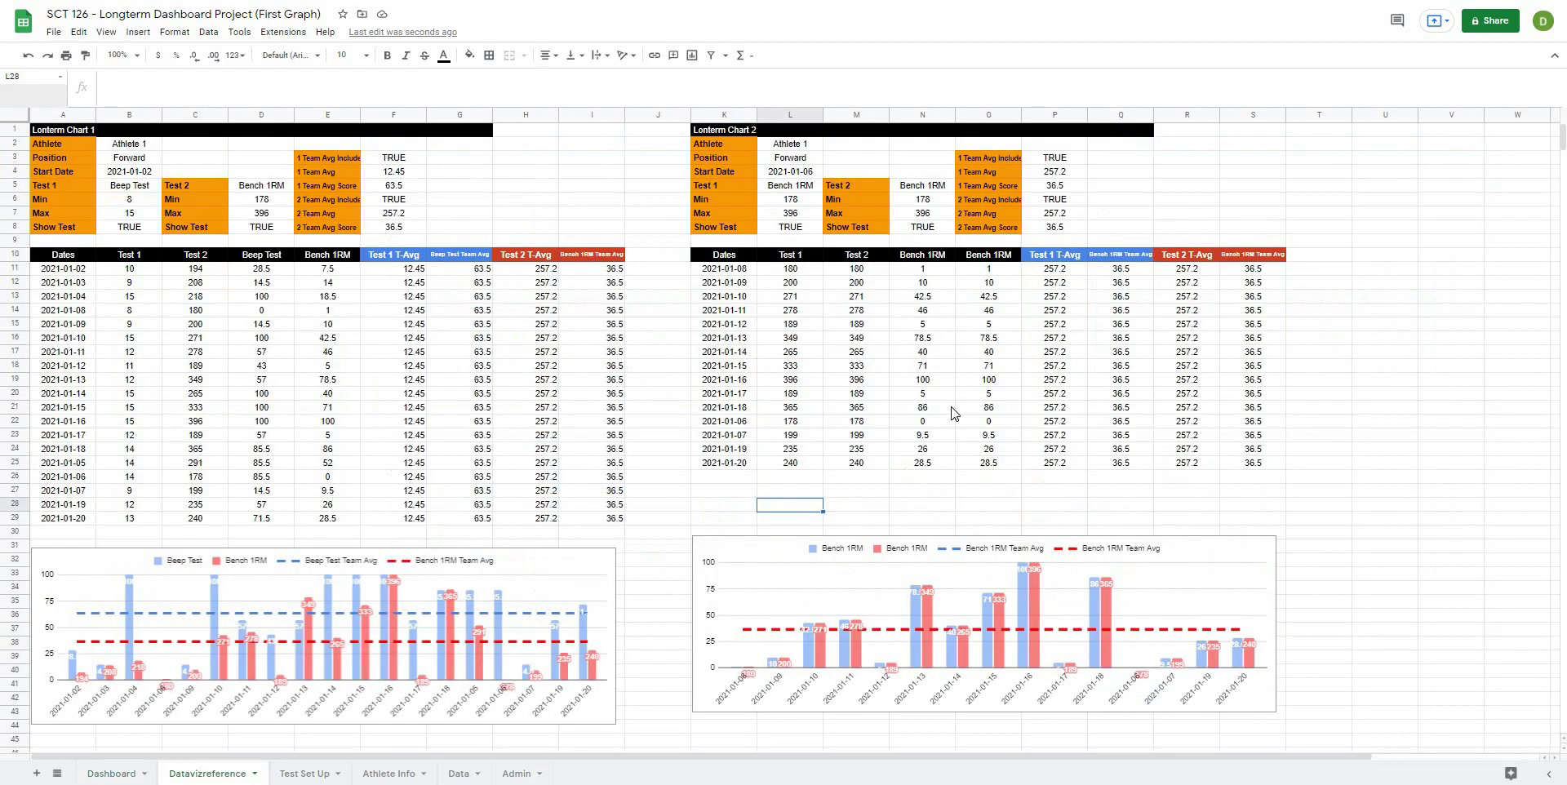
click(719, 131)
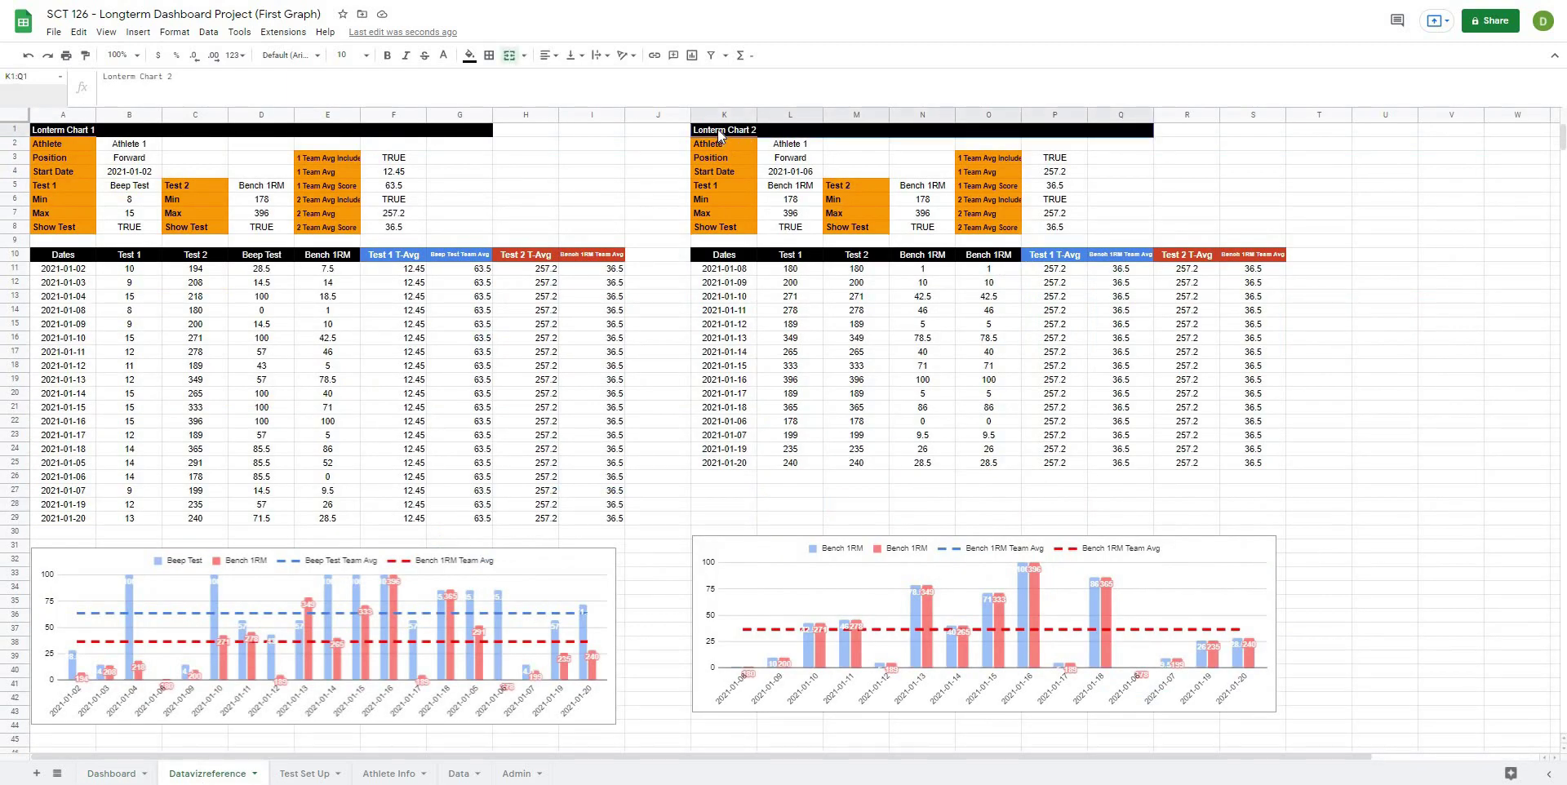
drag(724, 208, 1249, 278)
key(ctrl+c)
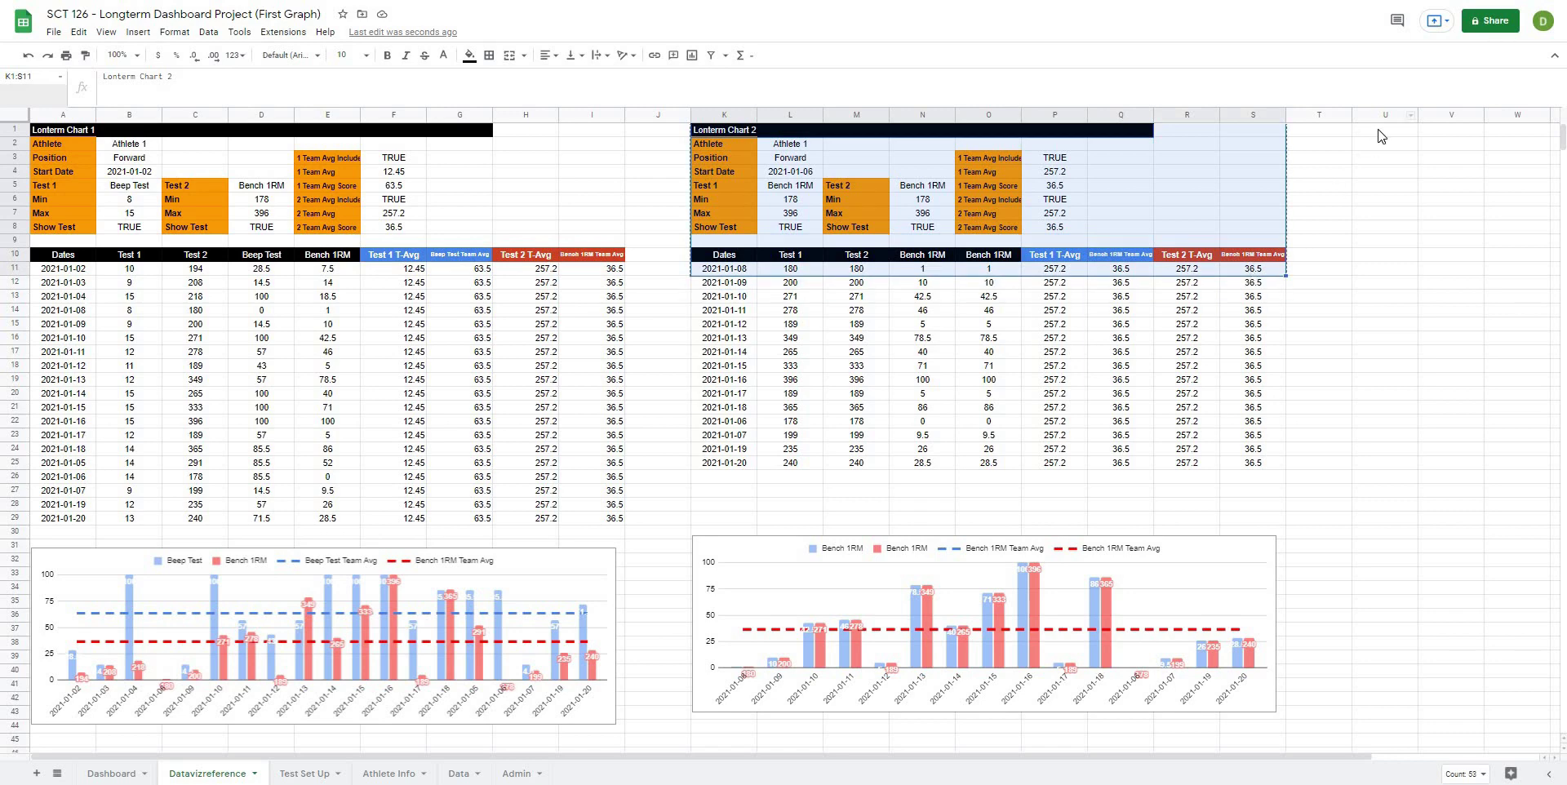
click(1379, 131)
key(ctrl+v)
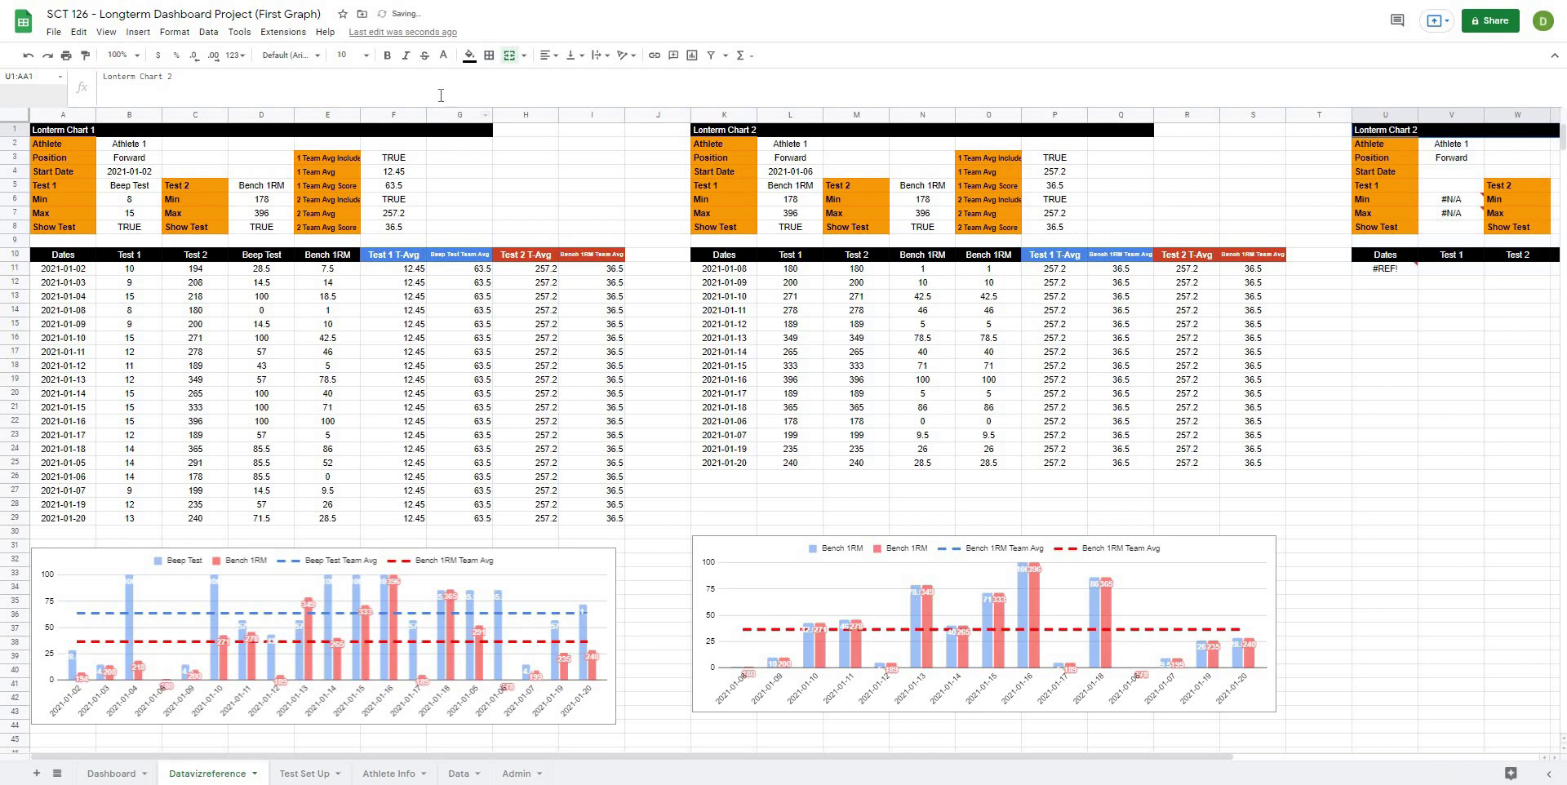
Step: Change the pasted block's title in U1 to "Lonterm Chart 3"
click(441, 96)
key(BackSpace)
text(3)
click(576, 185)
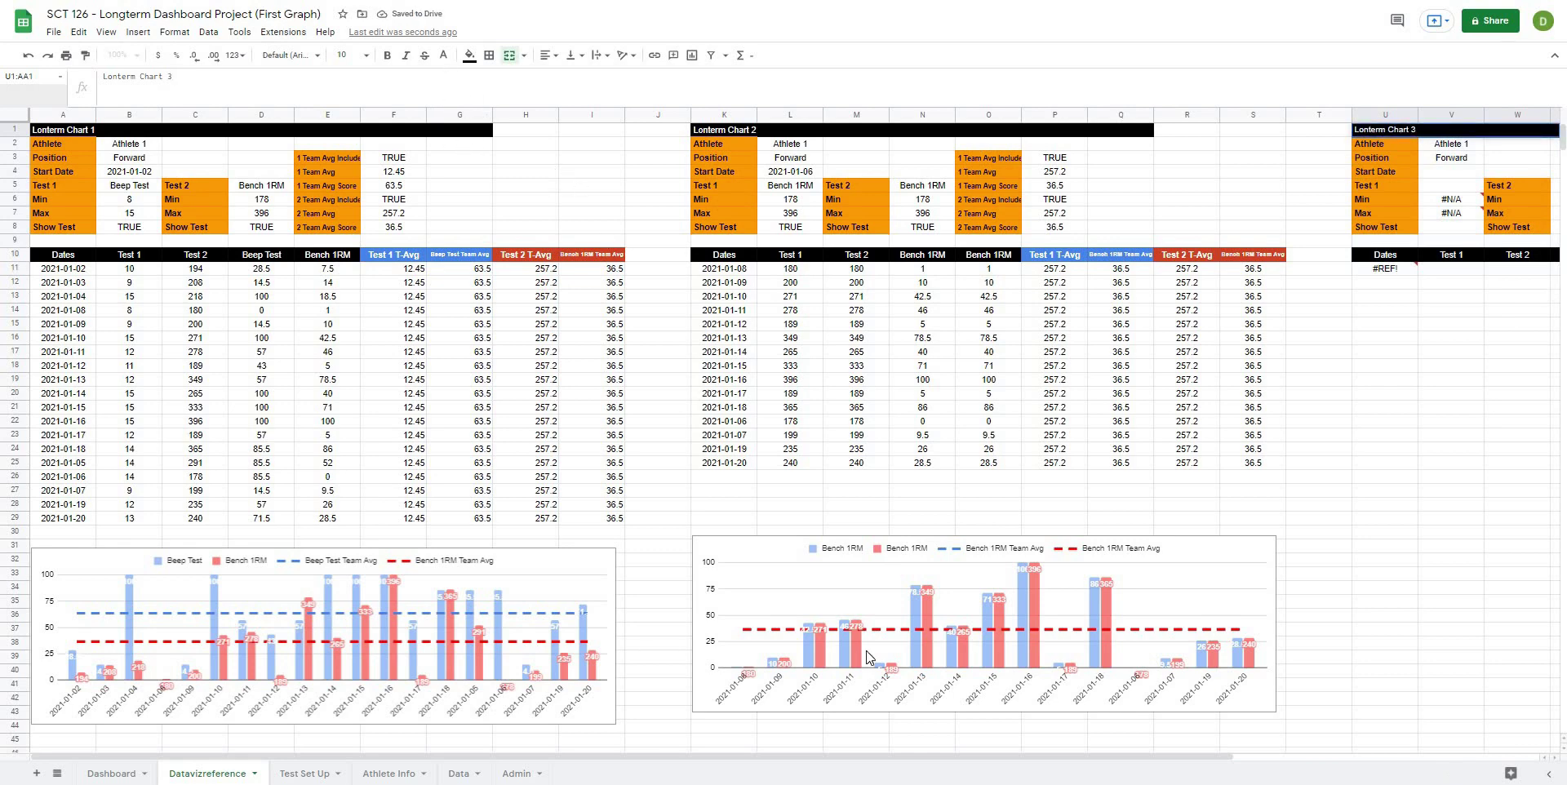
Step: Inspect the third block's Athlete, Position and Start Date cells and the Dashboard's Longterm Chart 3 start date options
drag(1199, 761, 1504, 761)
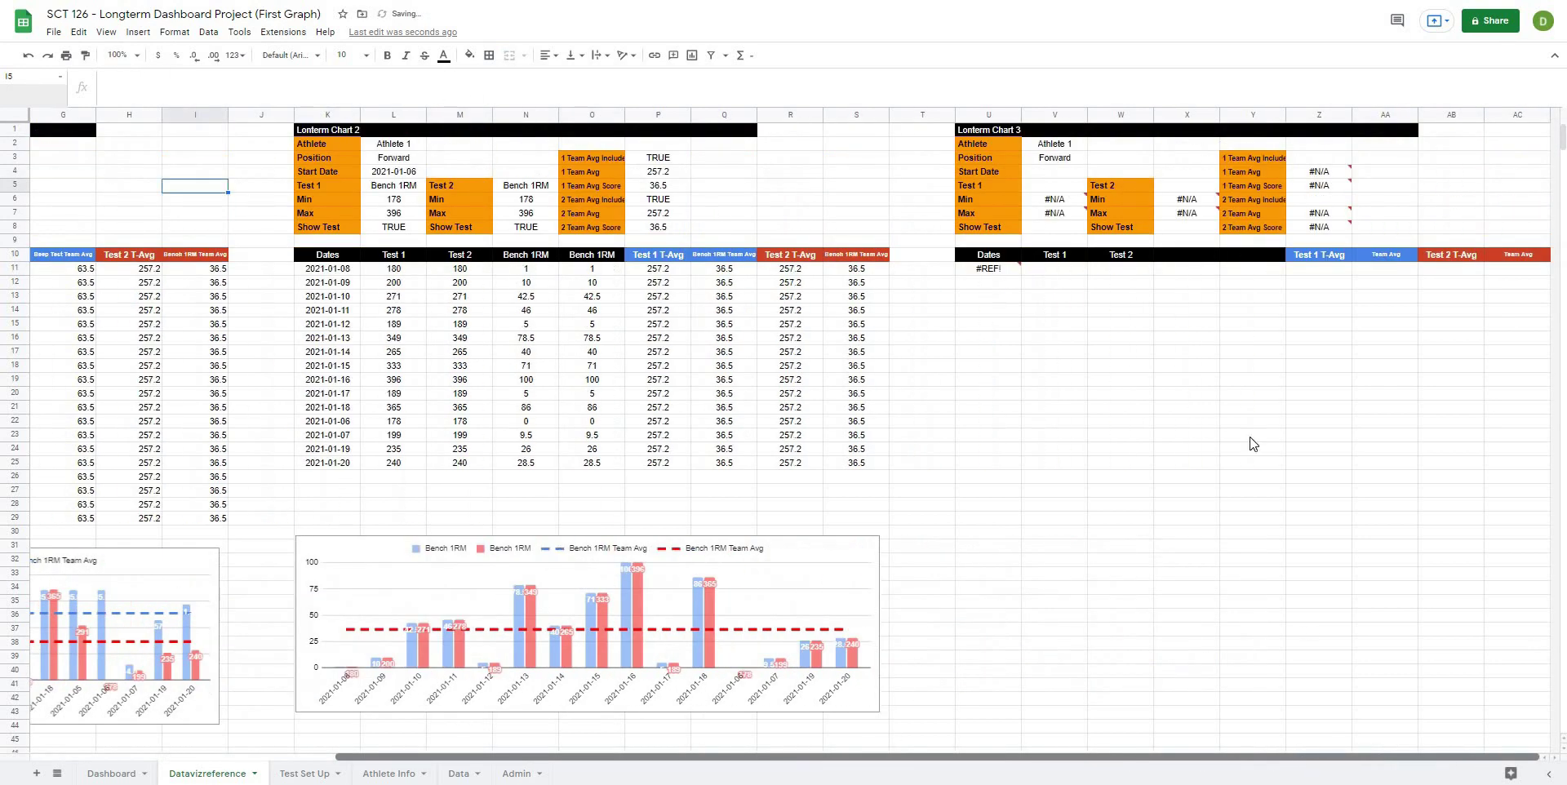
click(1249, 437)
click(1057, 146)
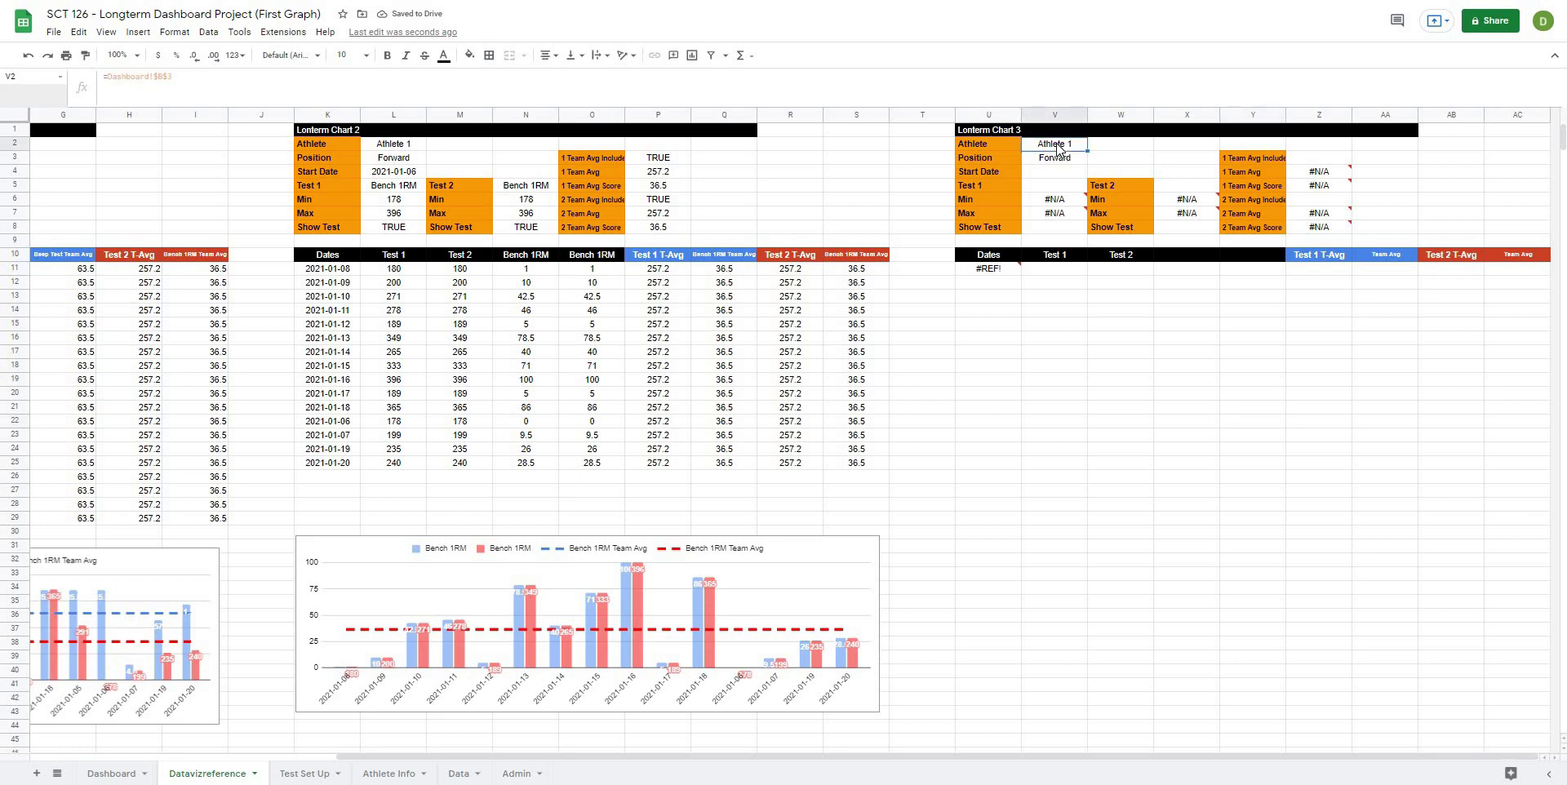
click(1062, 163)
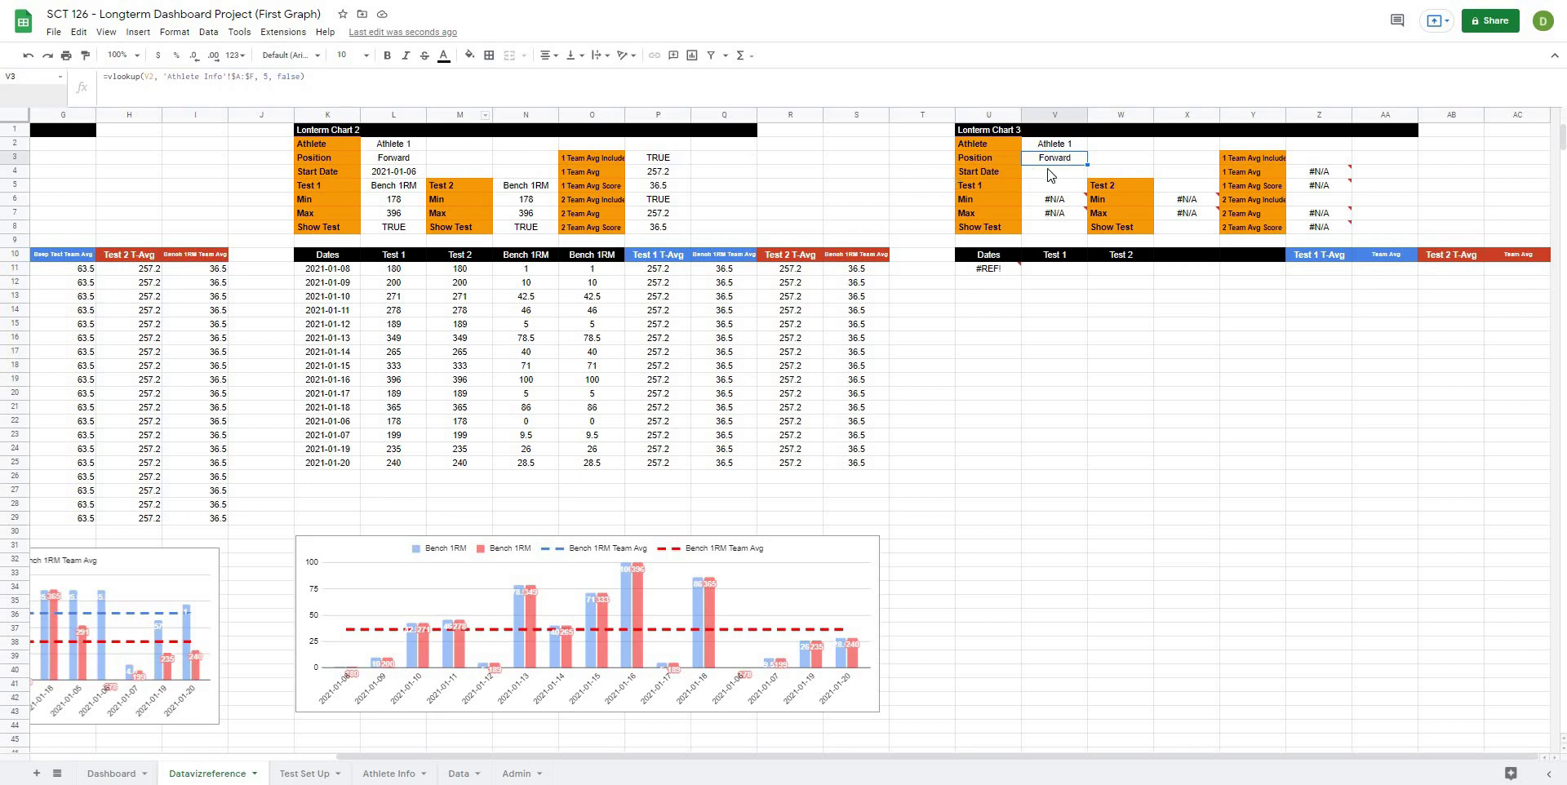
click(1052, 173)
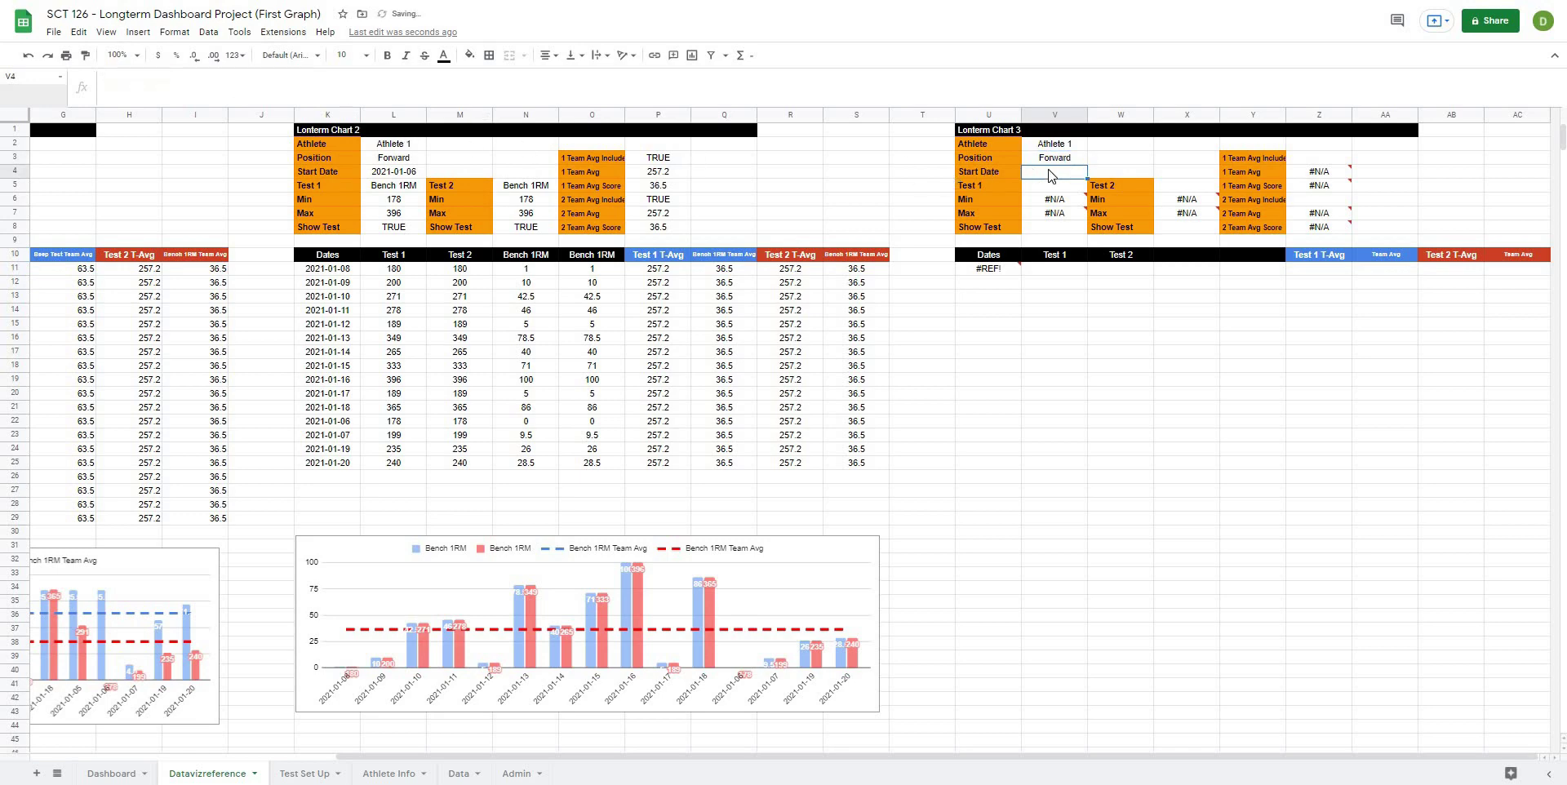
click(114, 773)
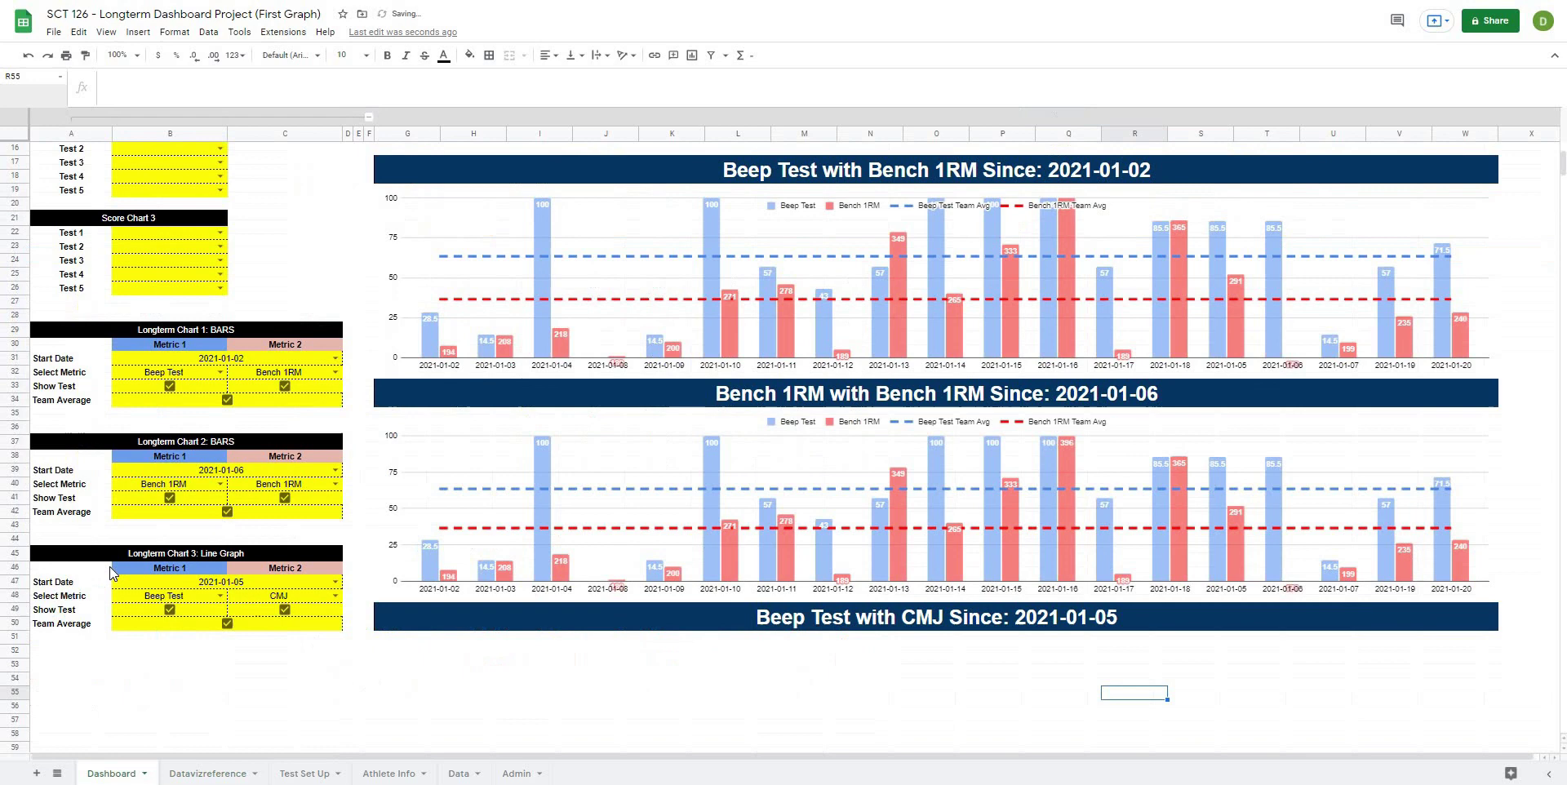
click(191, 579)
double_click(191, 580)
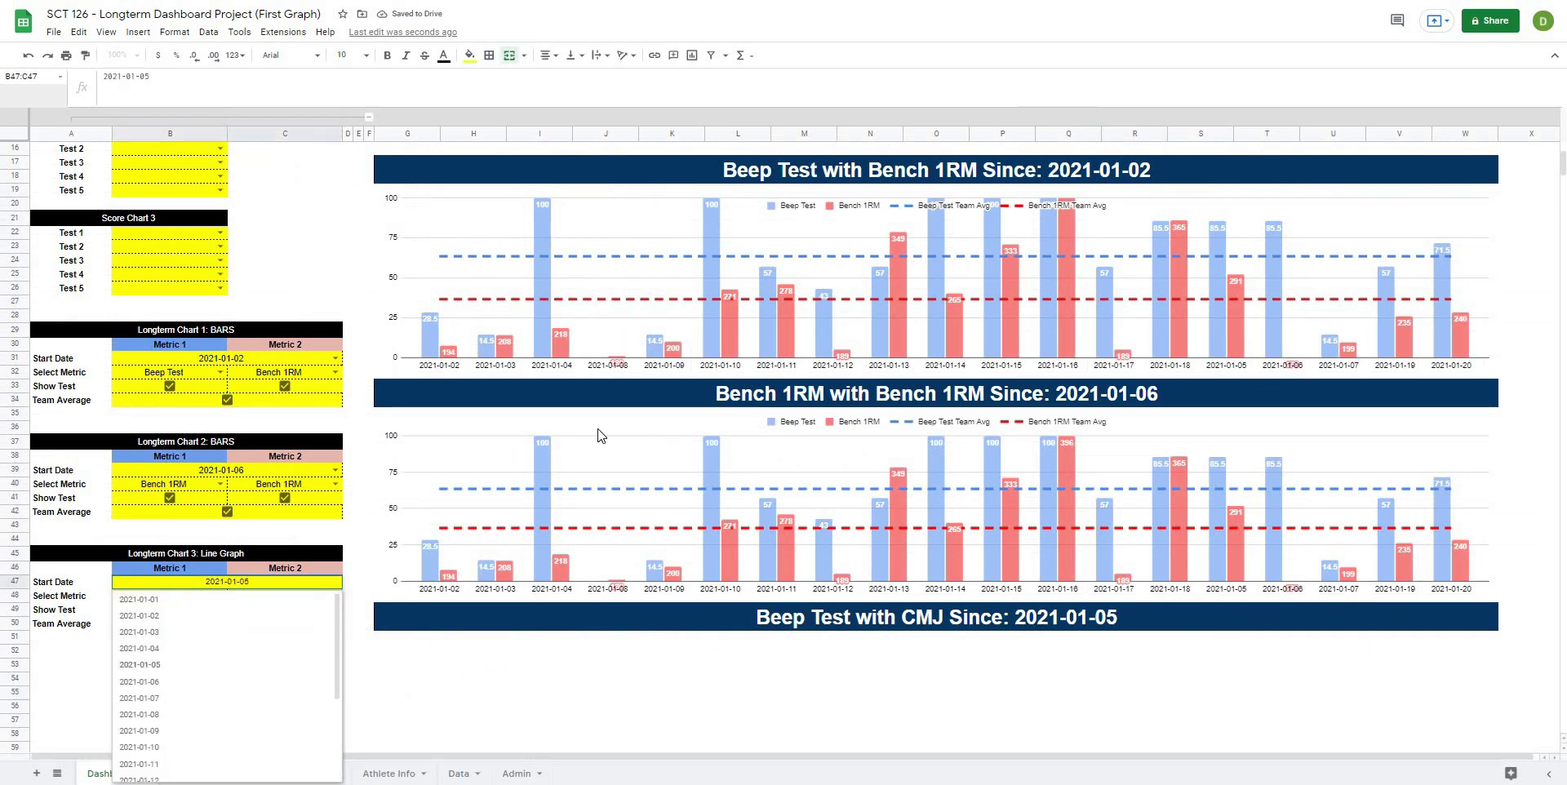
click(407, 664)
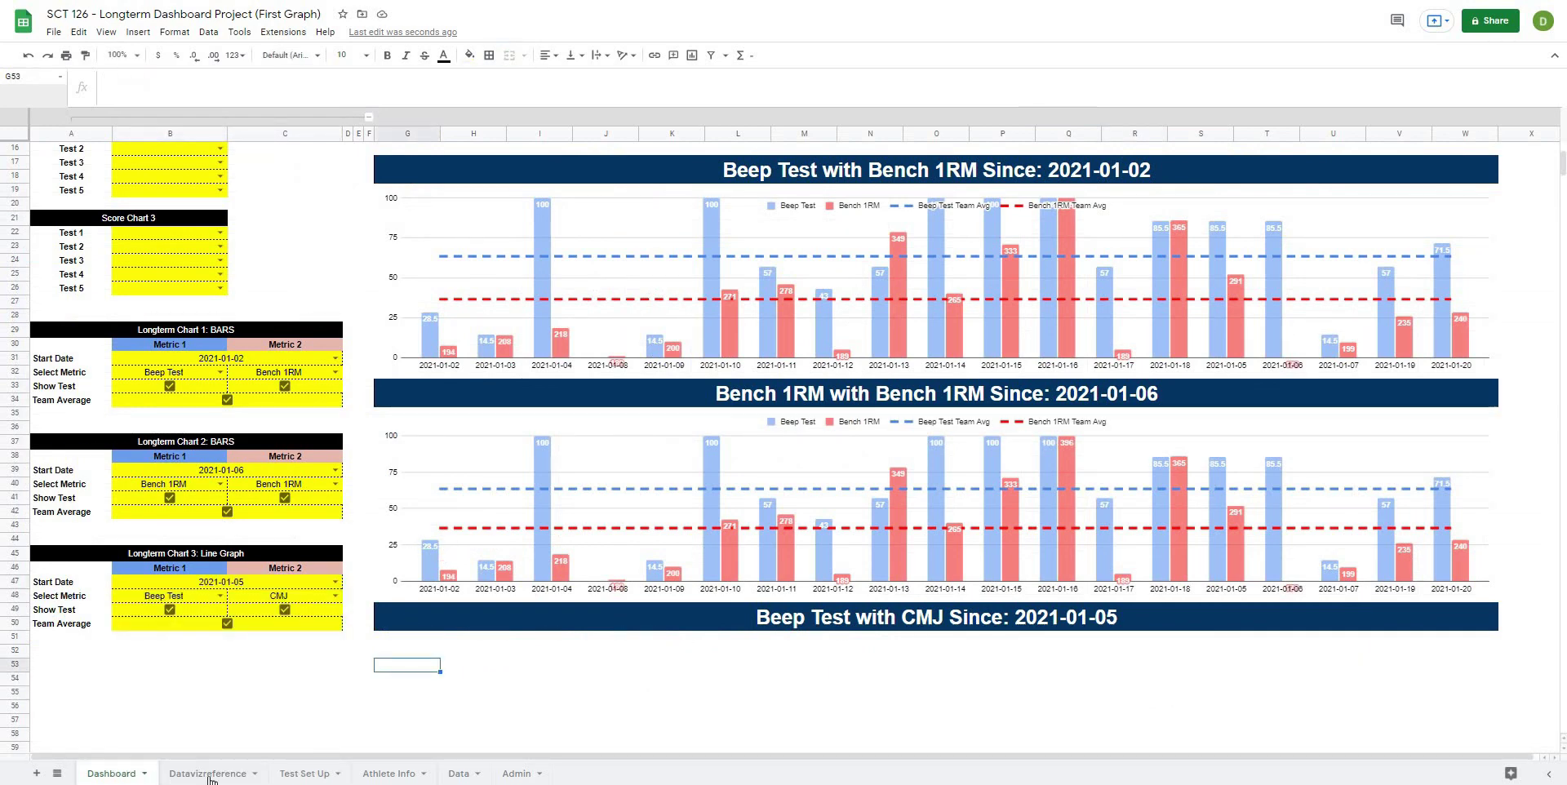
key(ctrl+shift+Page_Down)
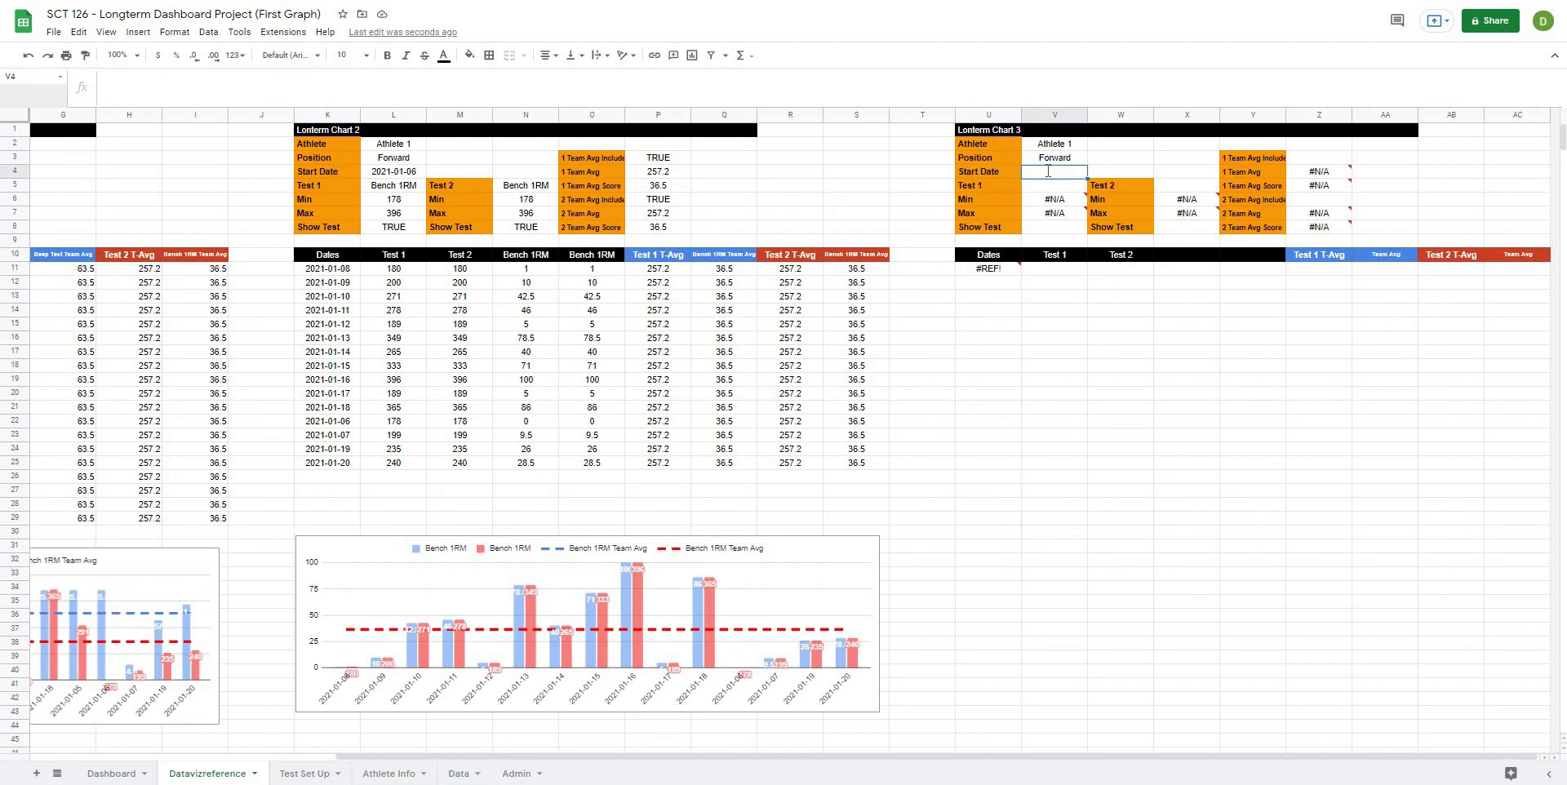
Step: Link the third block's Start Date in V4 to the Dashboard start date with =Dashboard!B47
text(=)
click(114, 774)
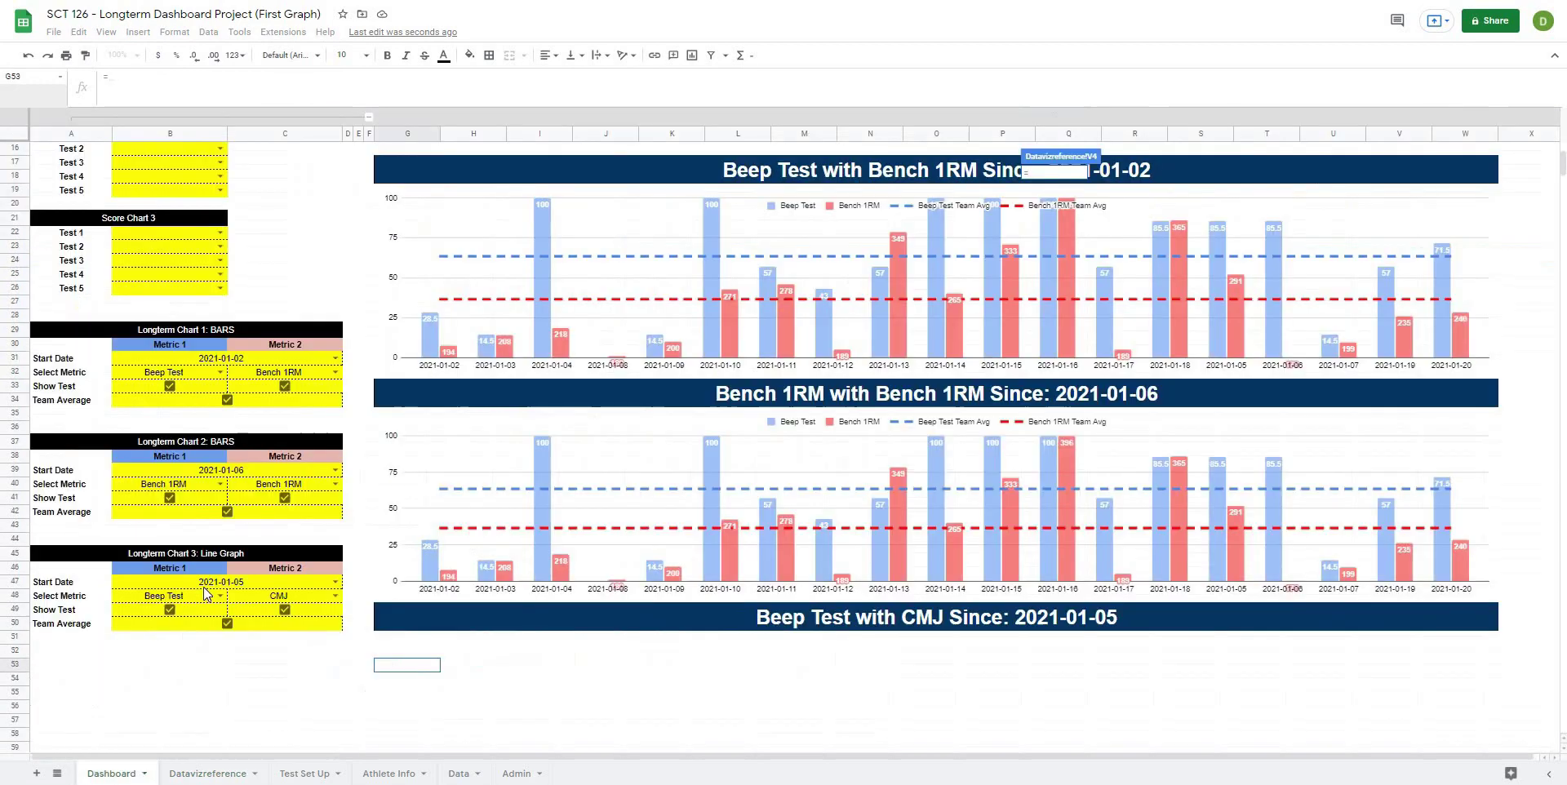
click(210, 584)
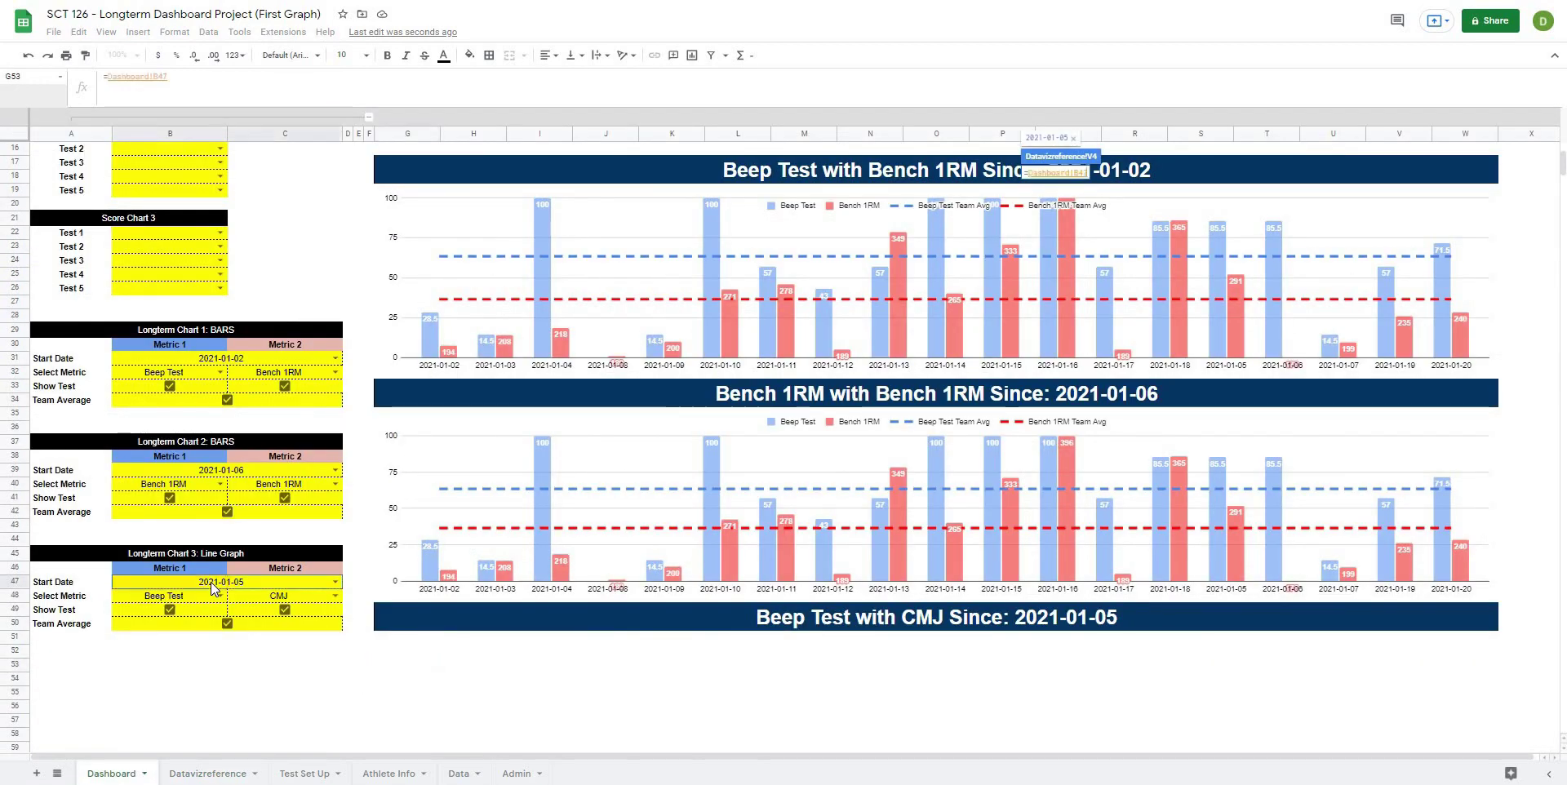
click(200, 775)
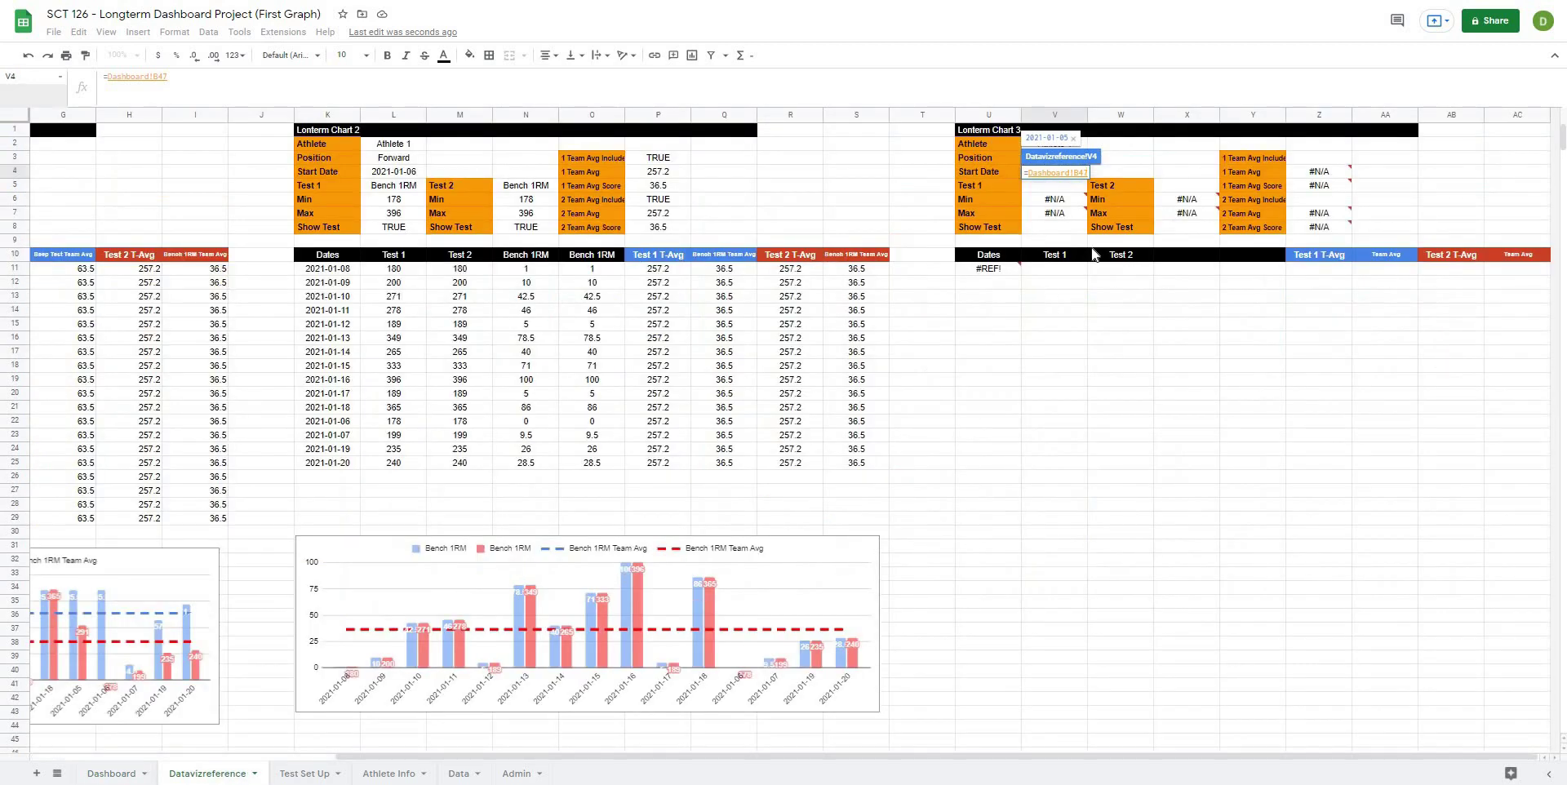
key(Return)
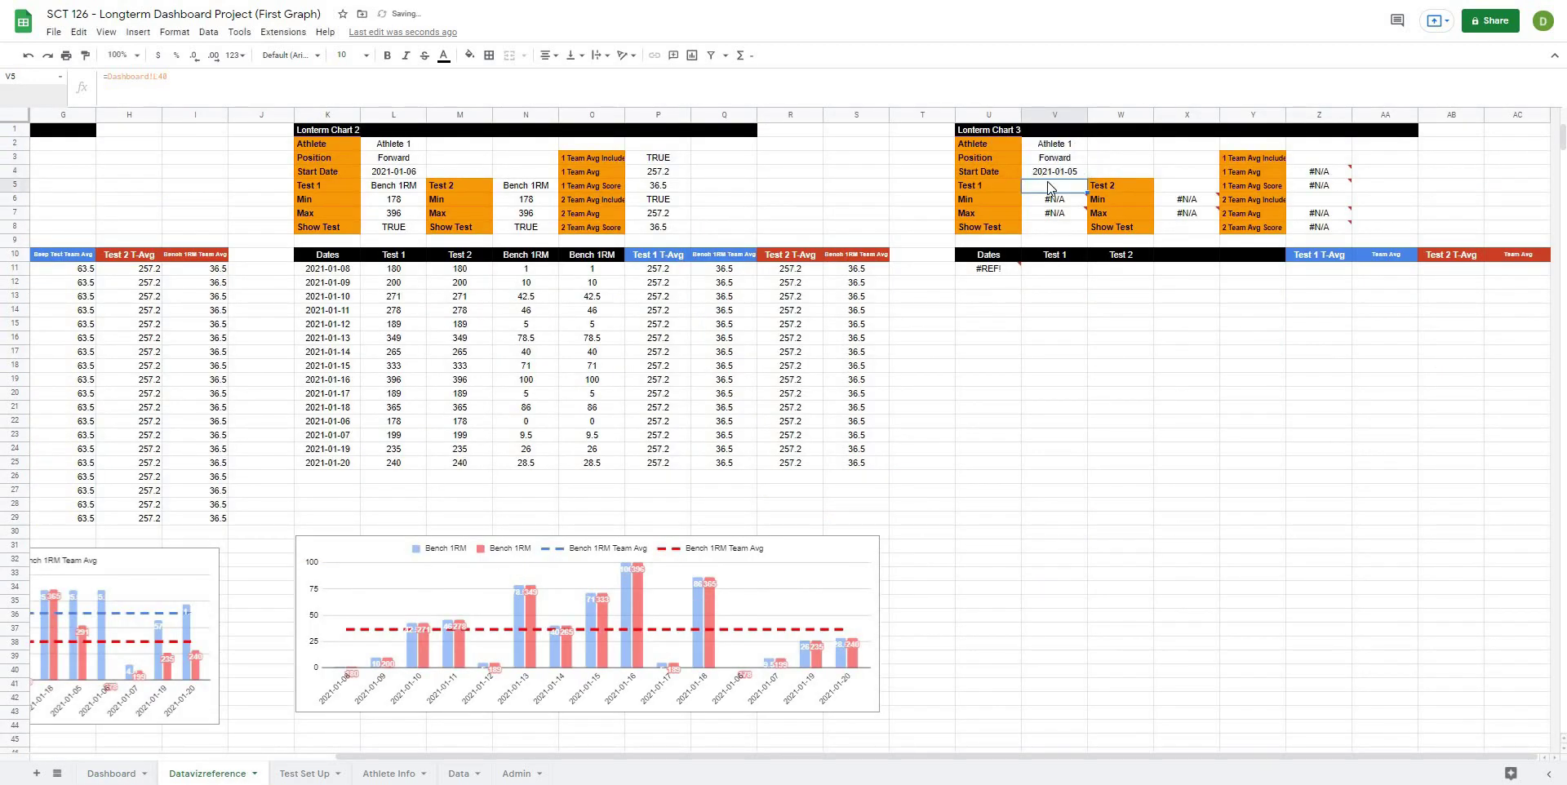
Step: Link the third block's Test 1 in V5 to the Dashboard's first metric with =Dashboard!B48
click(124, 780)
click(164, 591)
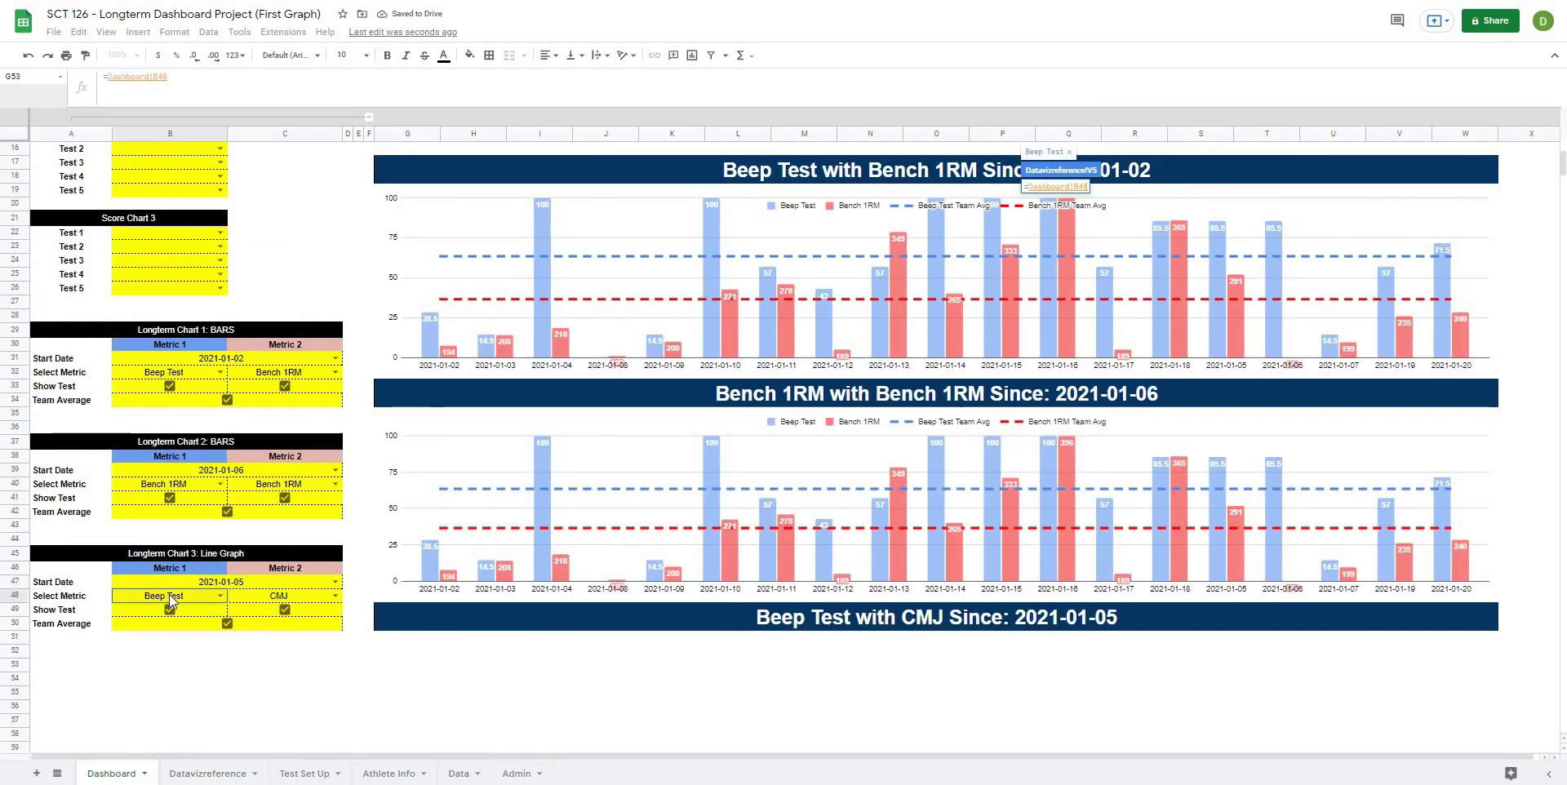
key(Return)
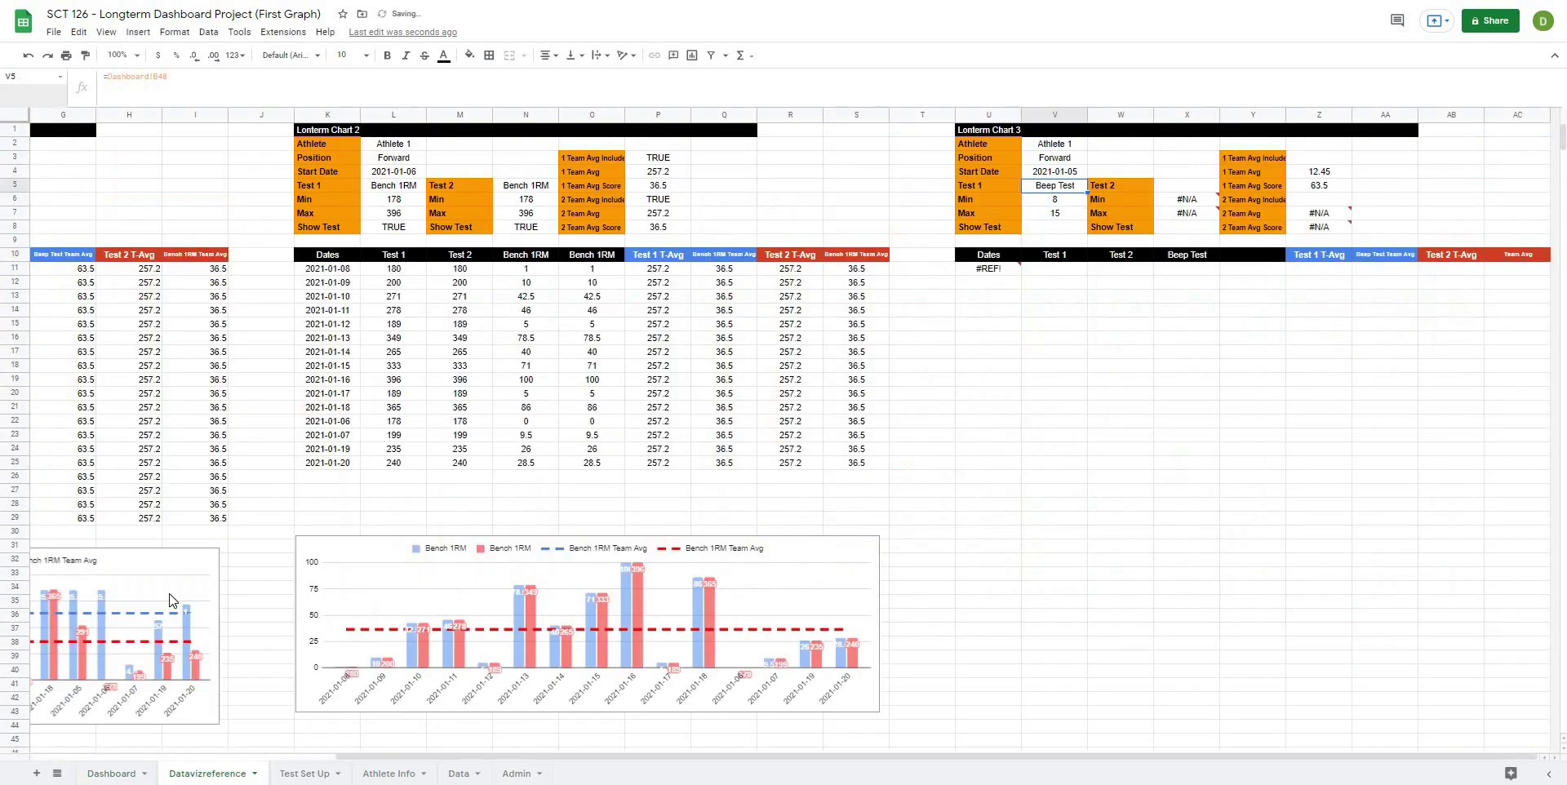
Step: Link the third block's Test 2 in X5 to the Dashboard's second metric with =Dashboard!C48
click(1182, 186)
text(=)
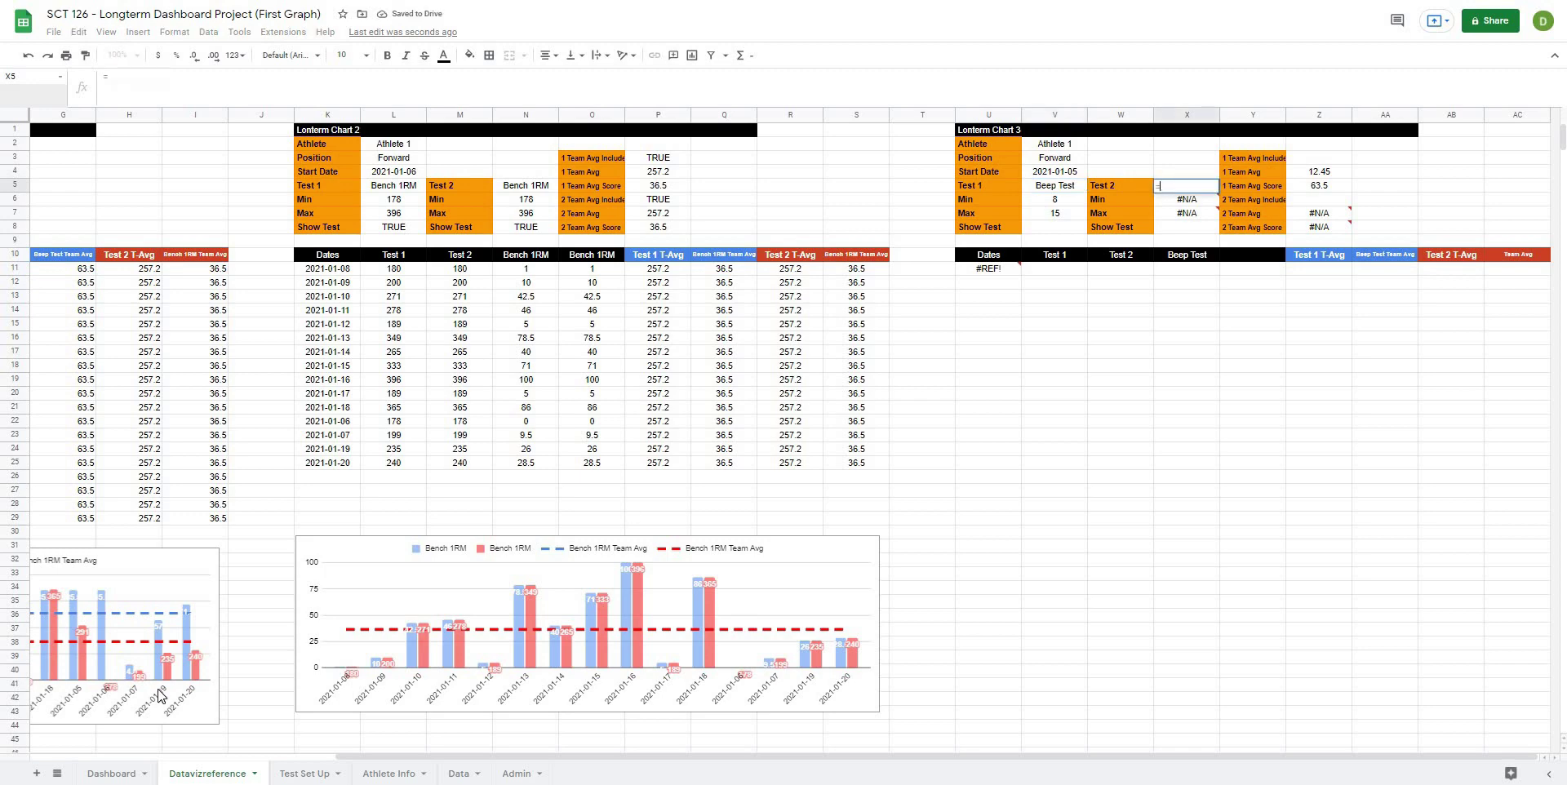
click(112, 773)
click(323, 598)
key(Return)
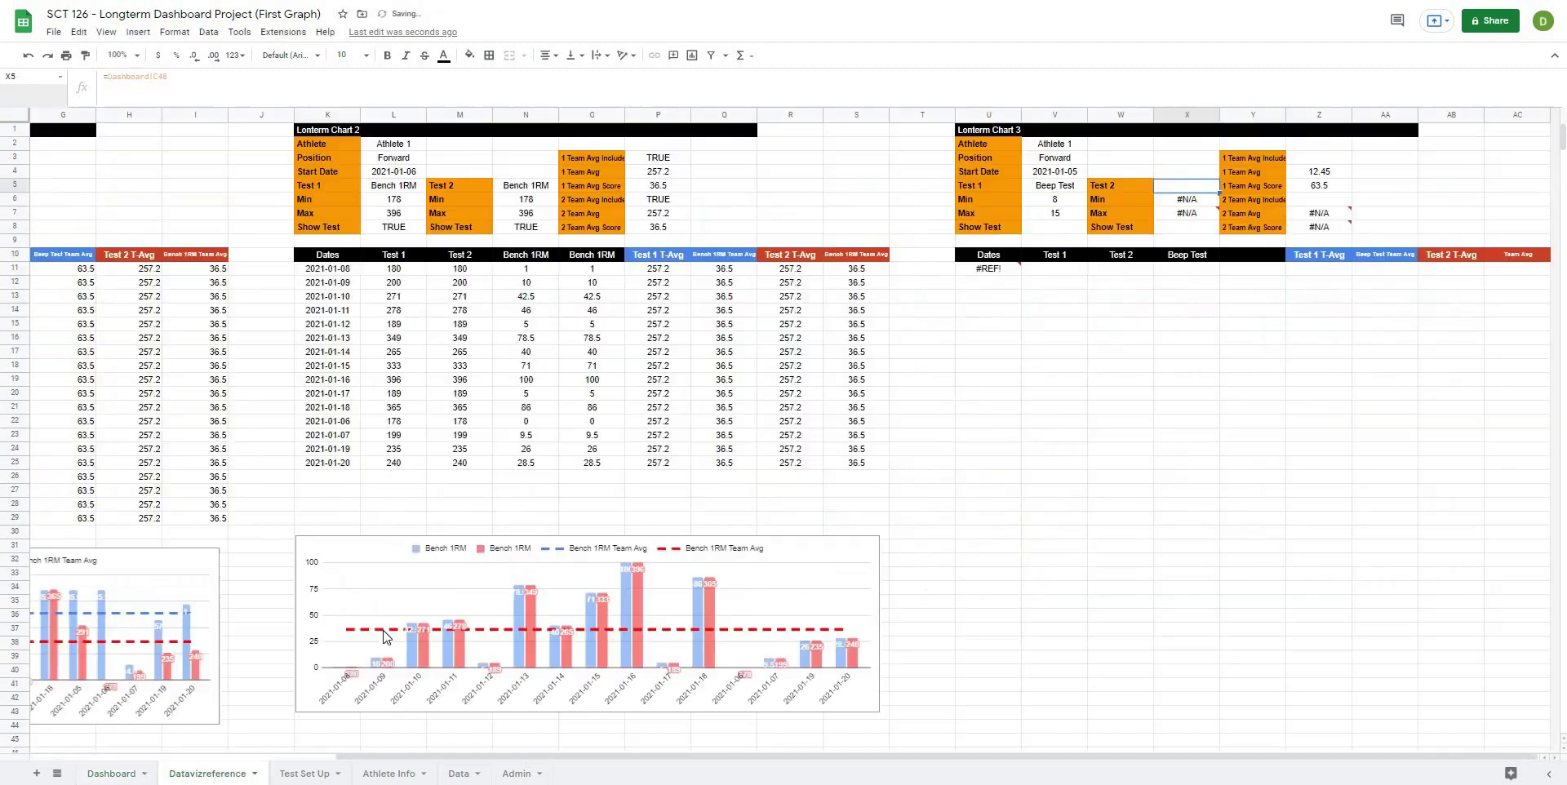
Step: Link the third block's first Show Test cell V8 to the Dashboard checkbox with =Dashboard!B49
click(1055, 227)
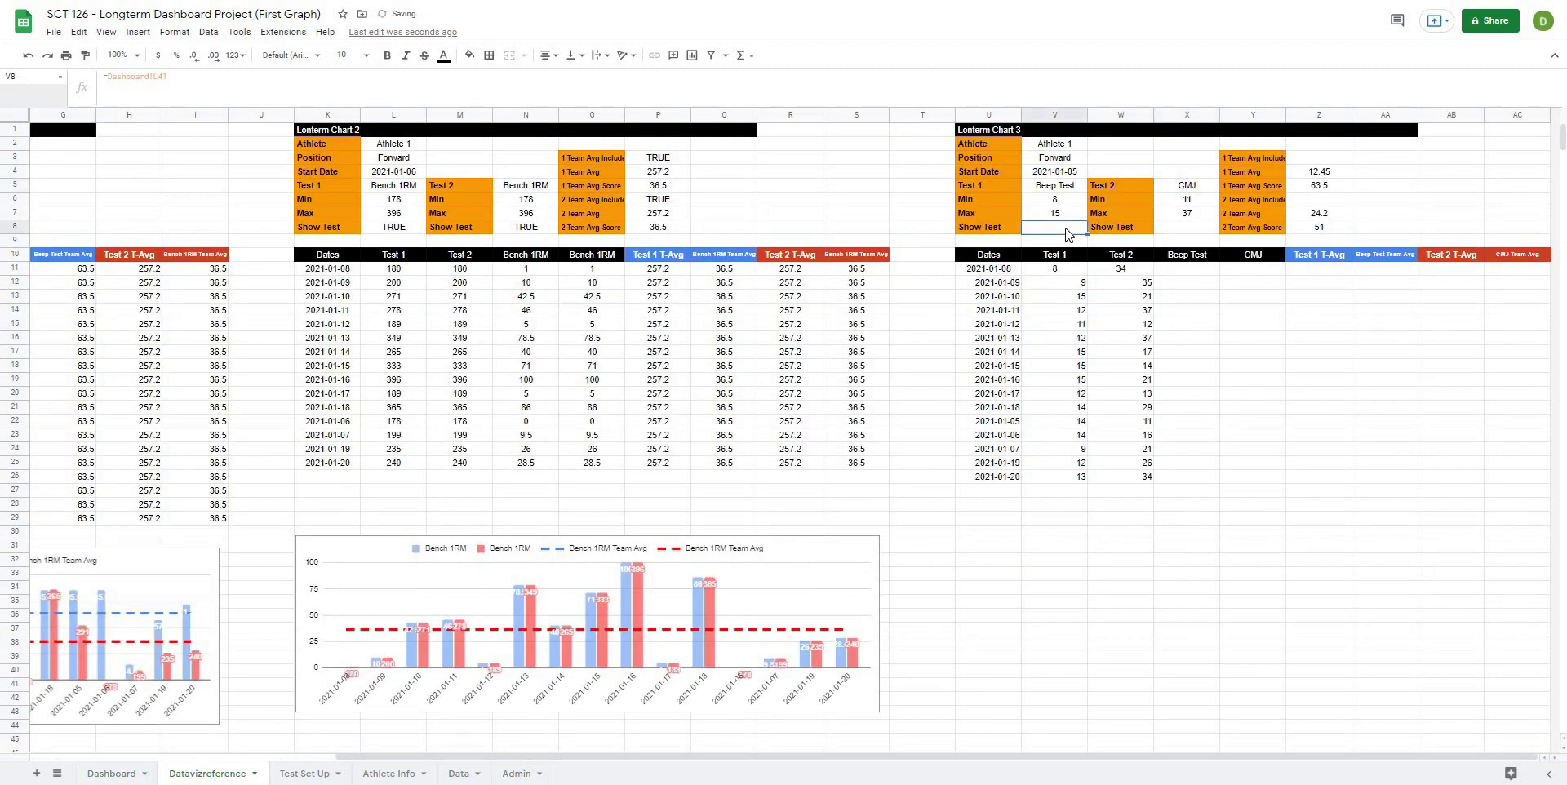
text(=)
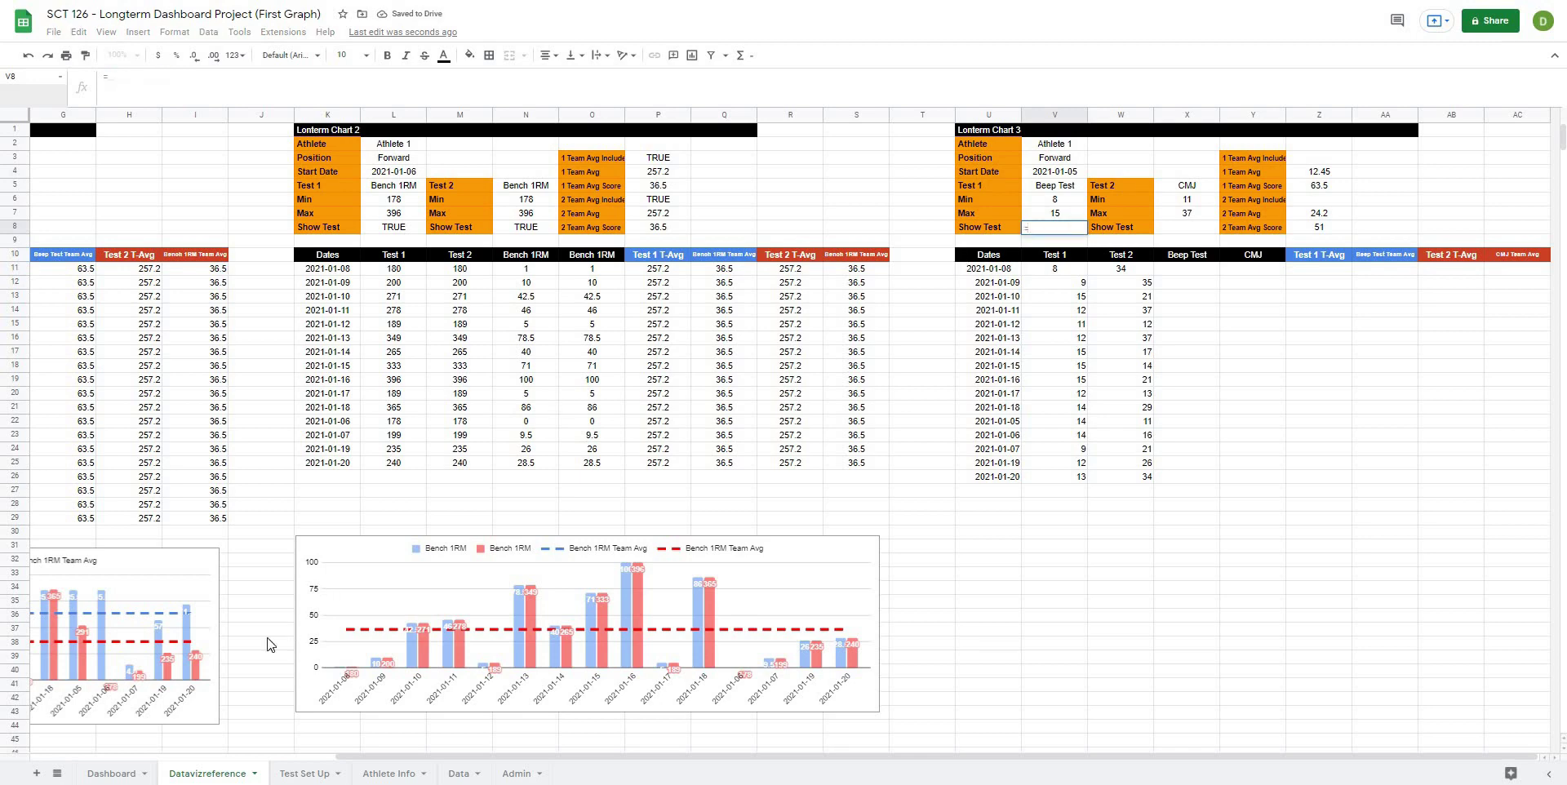
click(104, 777)
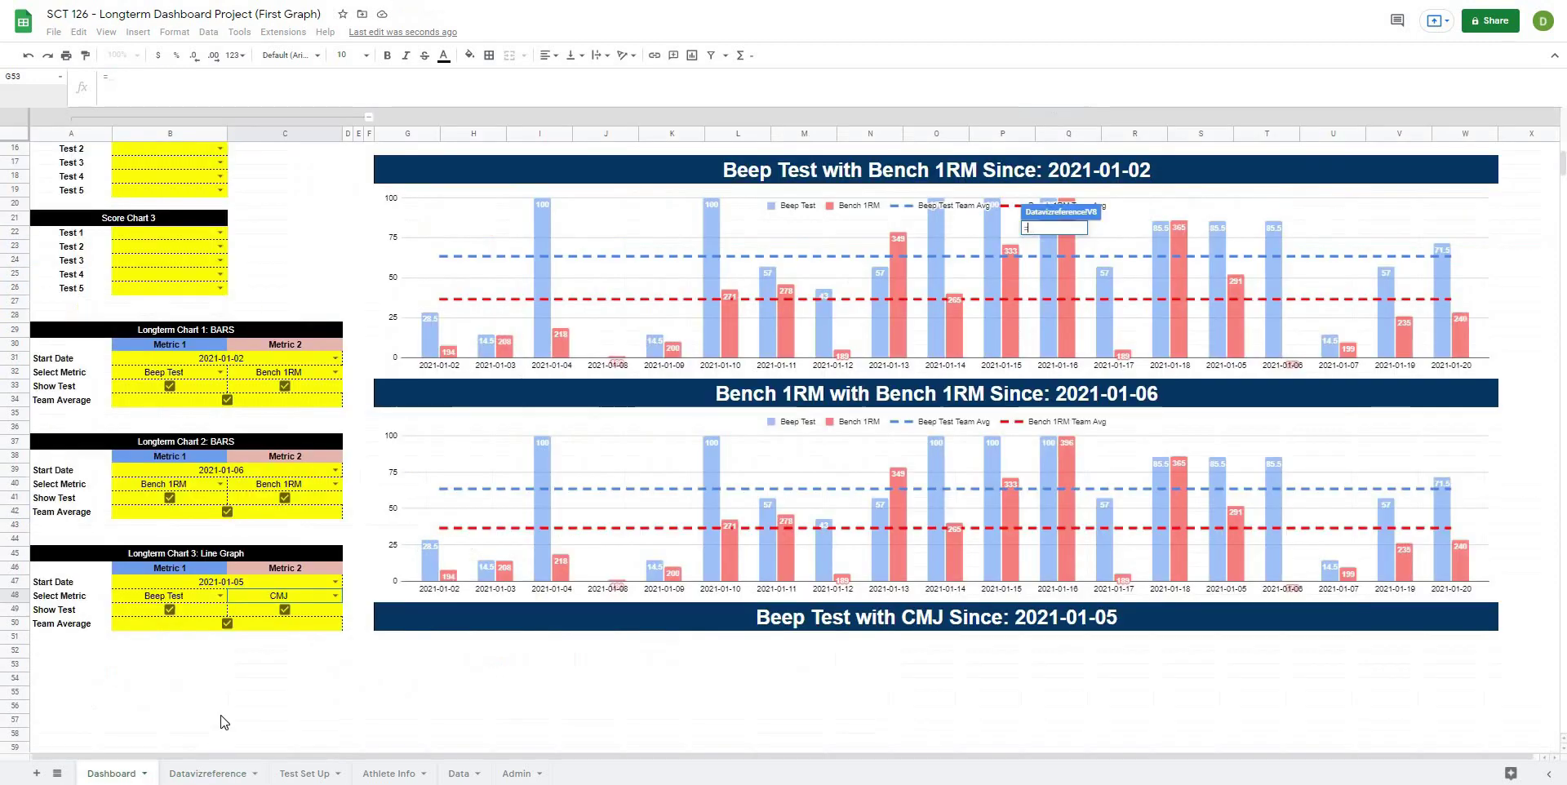
click(194, 609)
key(Return)
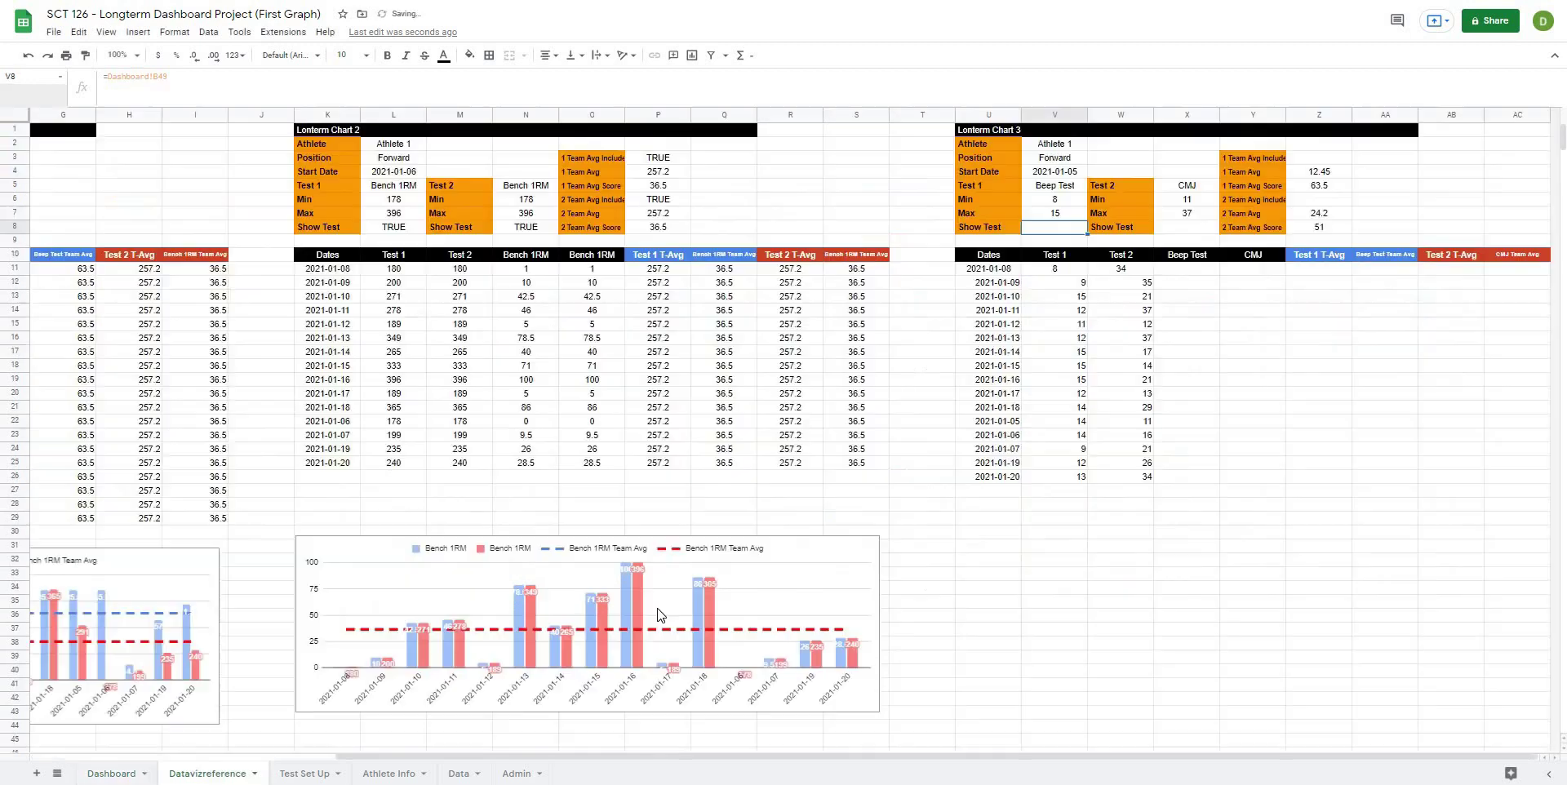
Step: Link the third block's second Show Test cell X8 to the Dashboard checkbox with =Dashboard!C49
click(1185, 228)
text(=)
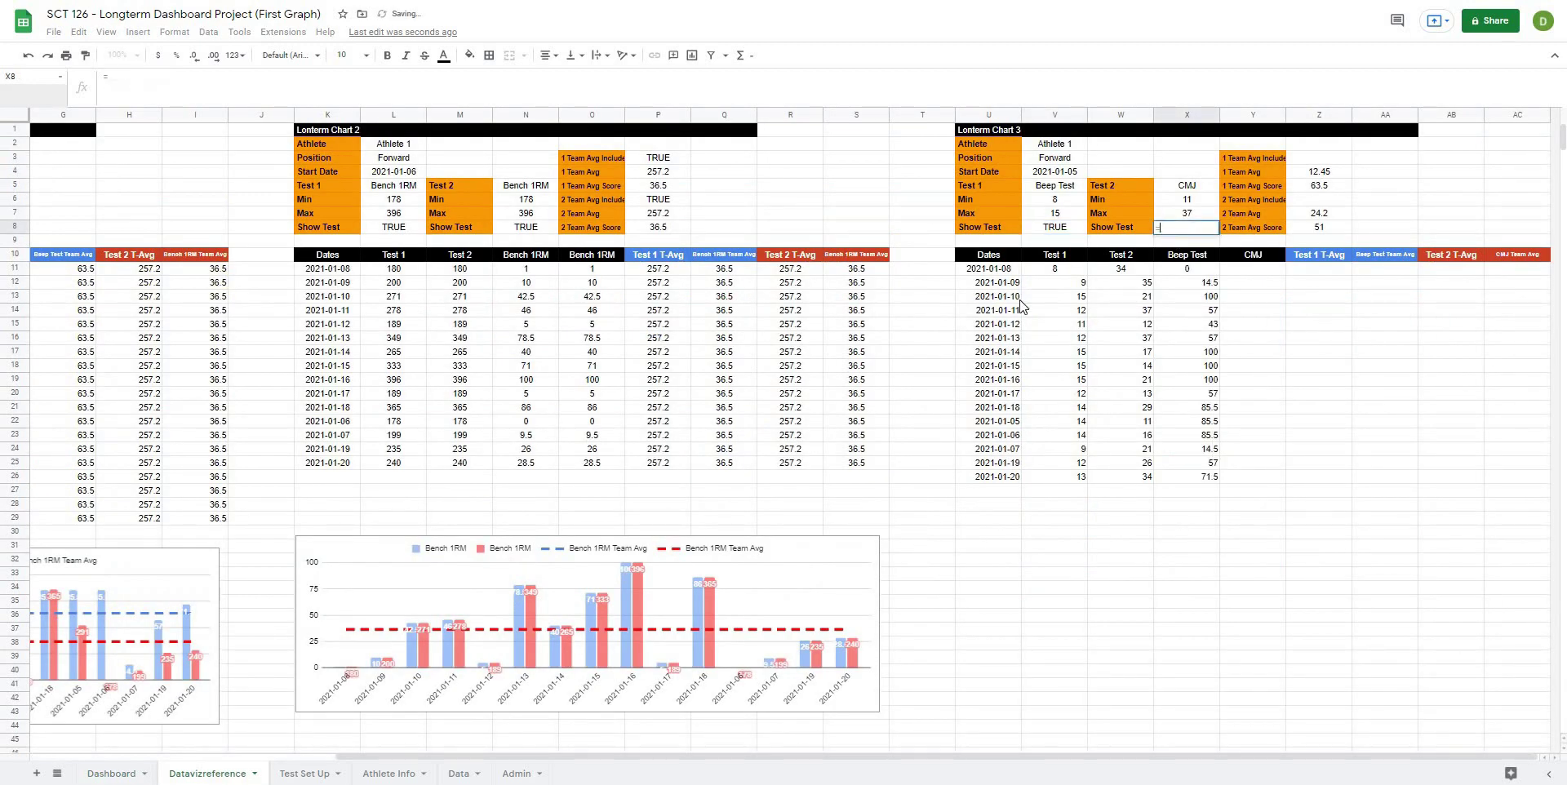
click(122, 774)
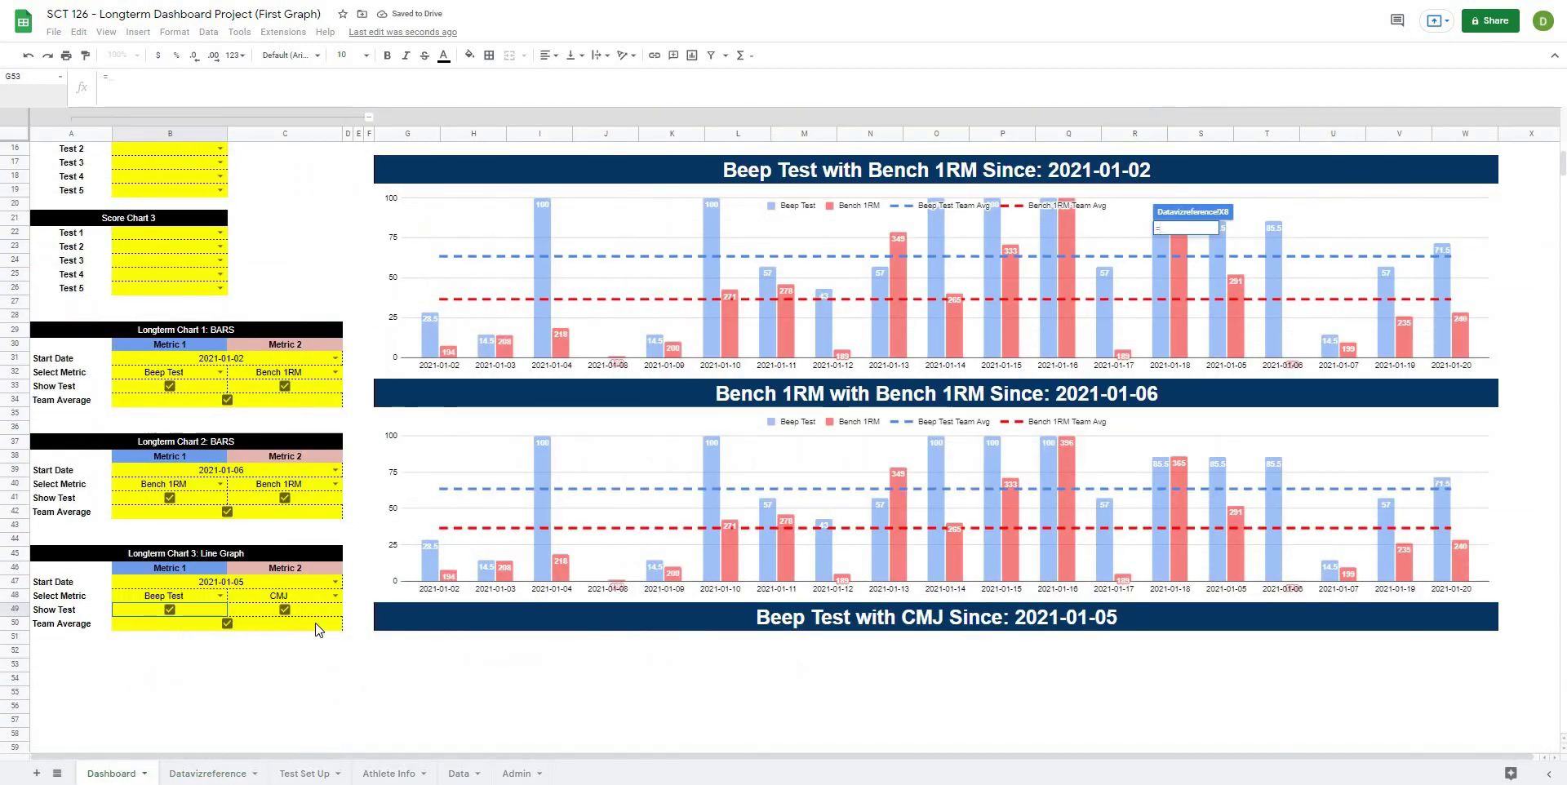
click(315, 608)
key(Return)
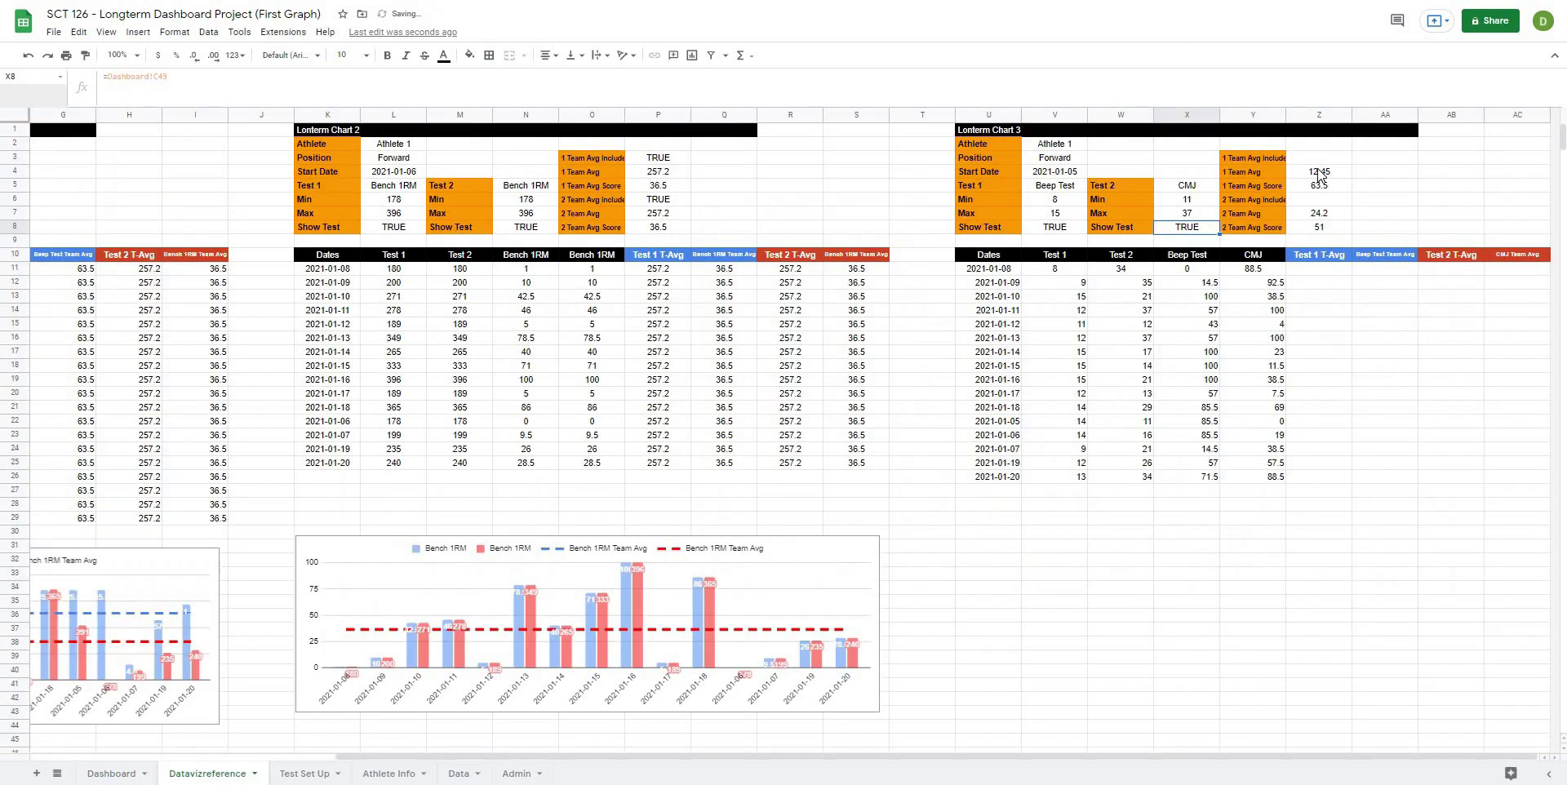
Step: Link the third block's first Team Avg Include cell Z3 to the Dashboard's Team Average checkbox with =Dashboard!B50
click(1321, 159)
text(=)
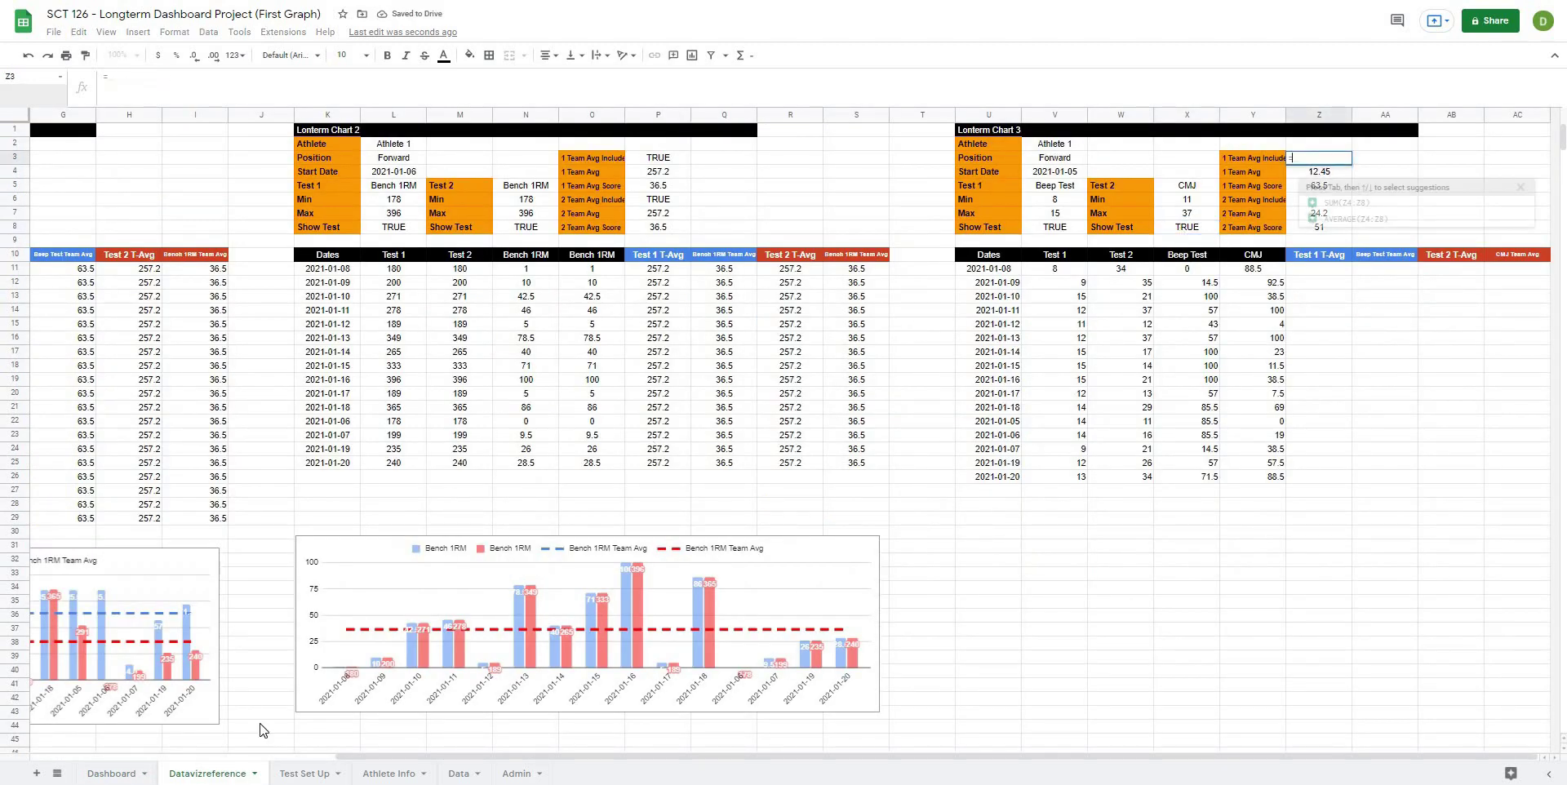
click(123, 773)
click(193, 624)
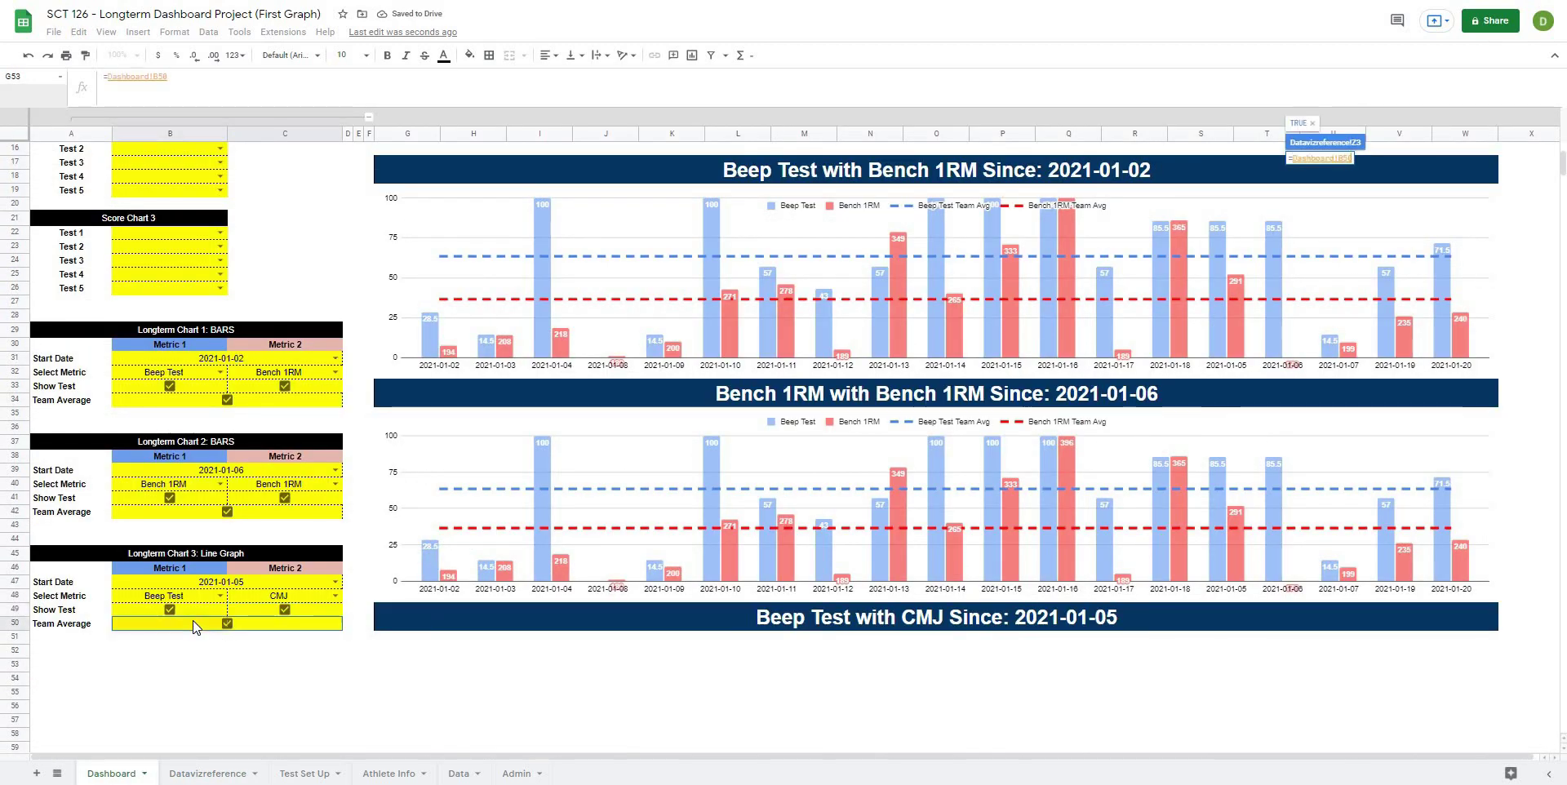
key(Return)
Step: Link the third block's second Team Avg Include cell Z6 to the same Team Average checkbox with =Dashboard!B50
click(1339, 200)
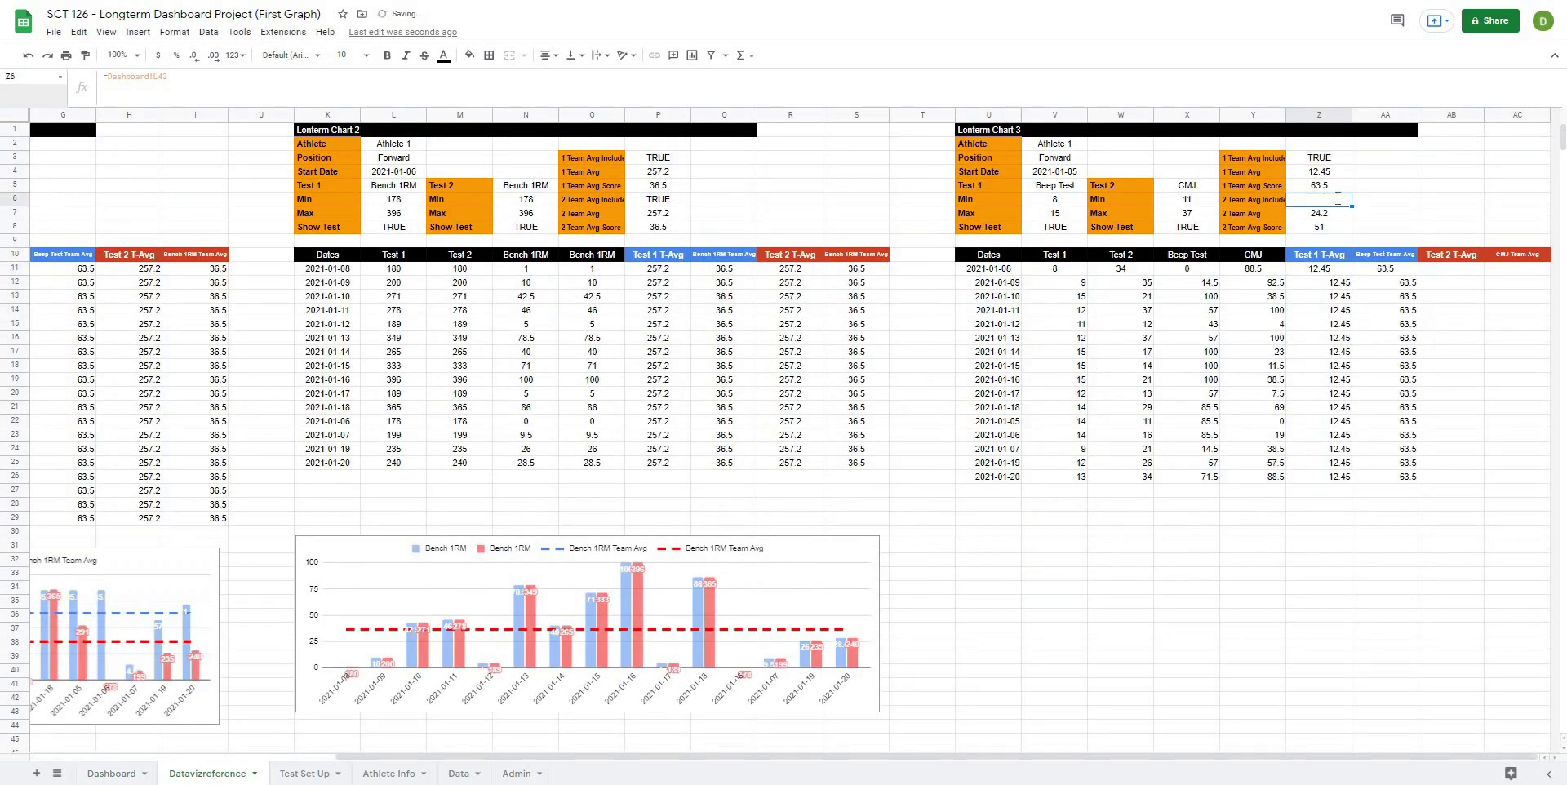
text(=)
click(122, 774)
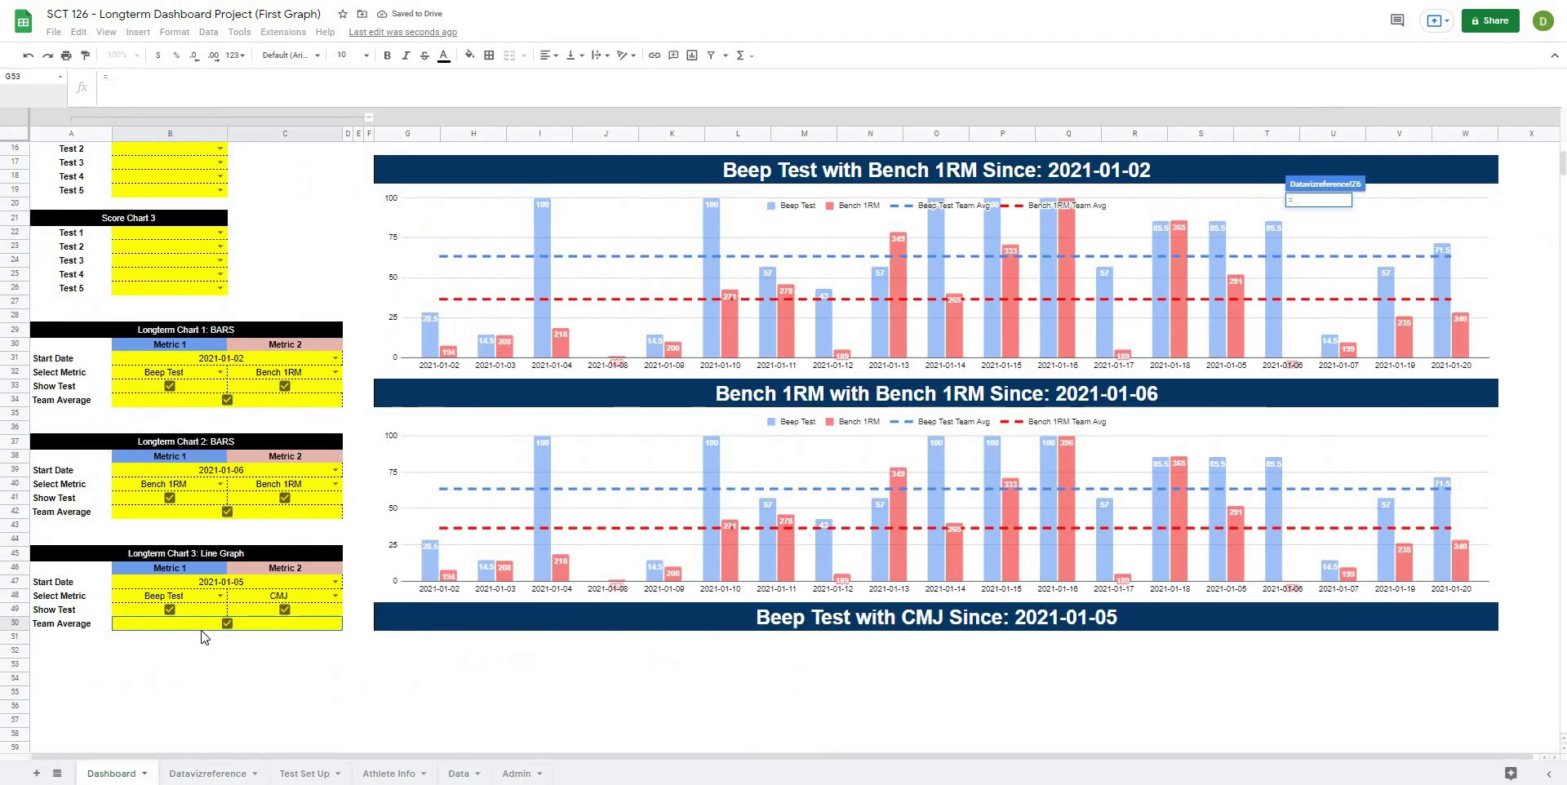
click(204, 630)
key(Return)
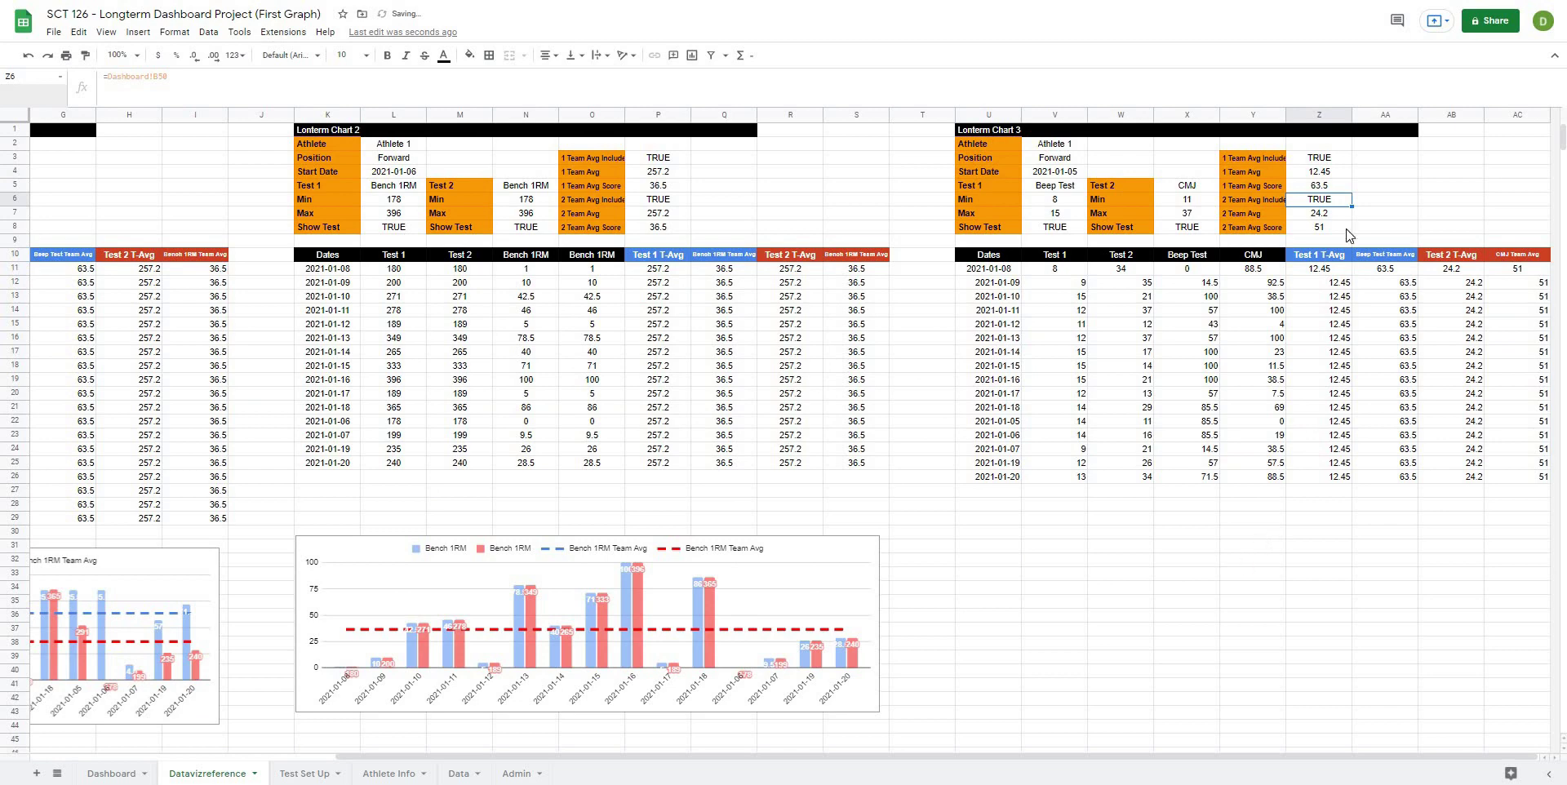
Step: Insert two new columns after column AC, beyond the third block
click(1245, 573)
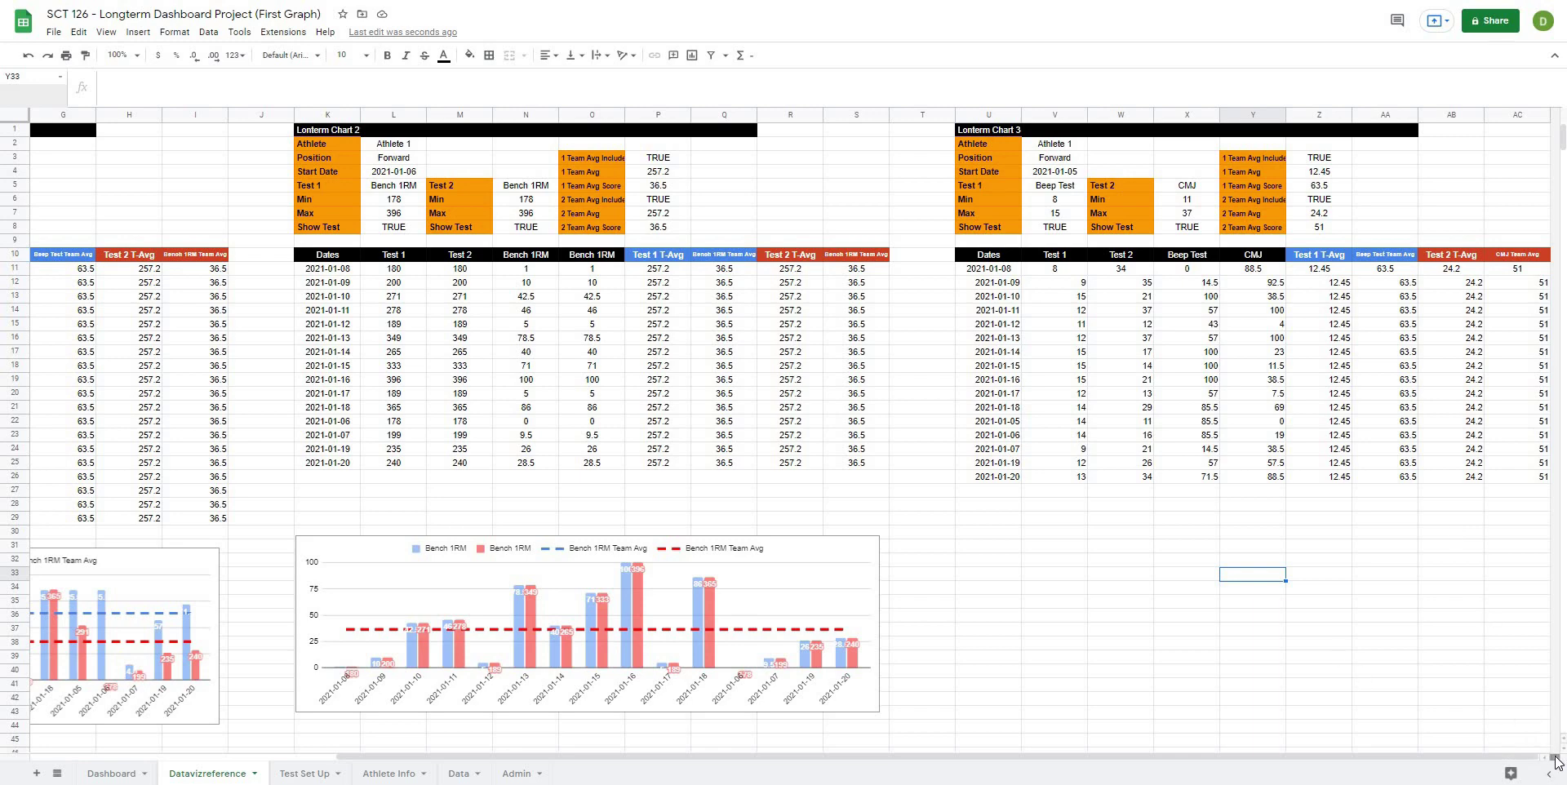
right_click(1521, 117)
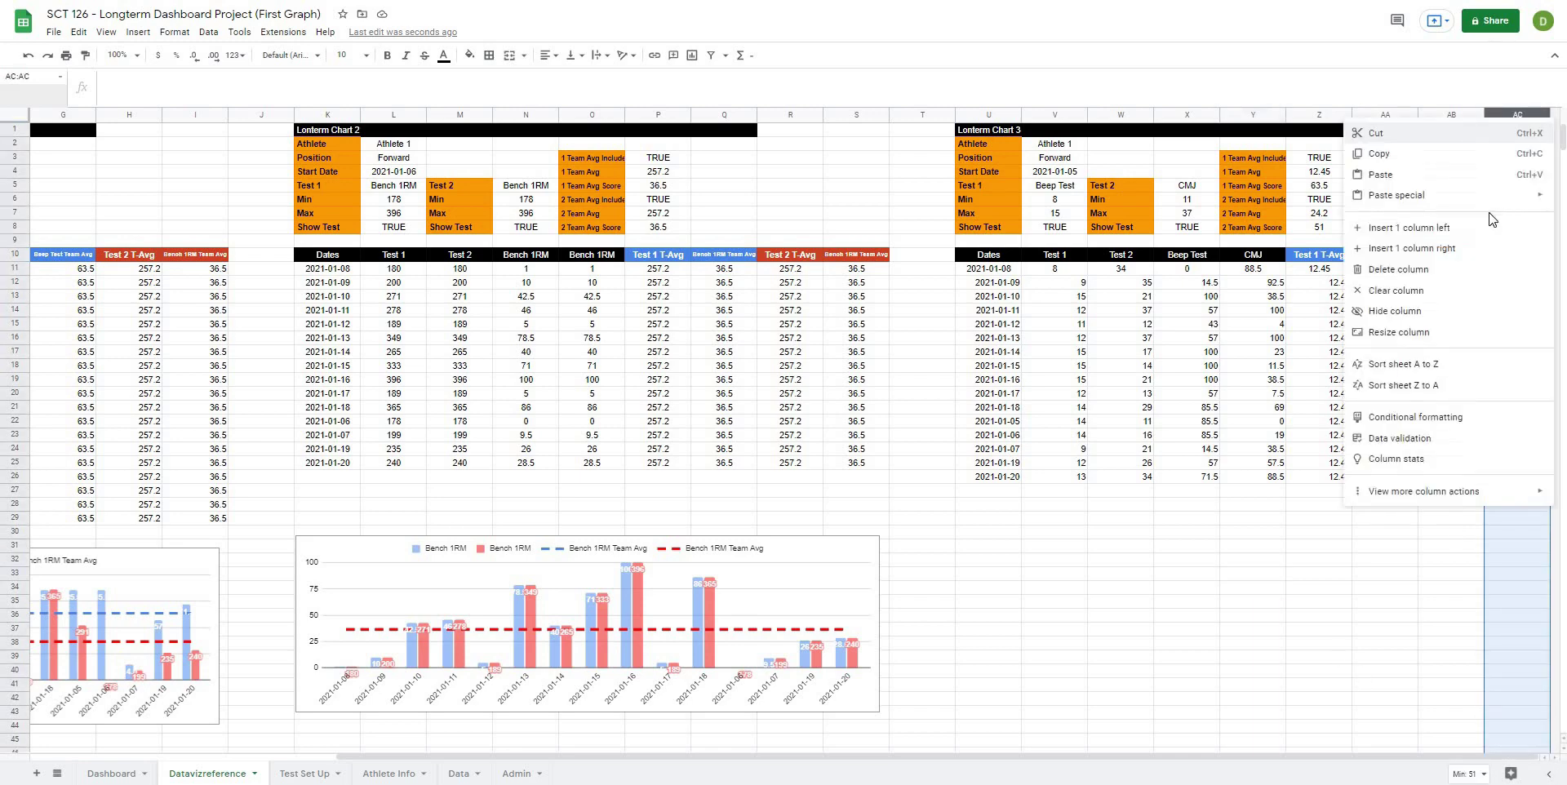
click(1467, 225)
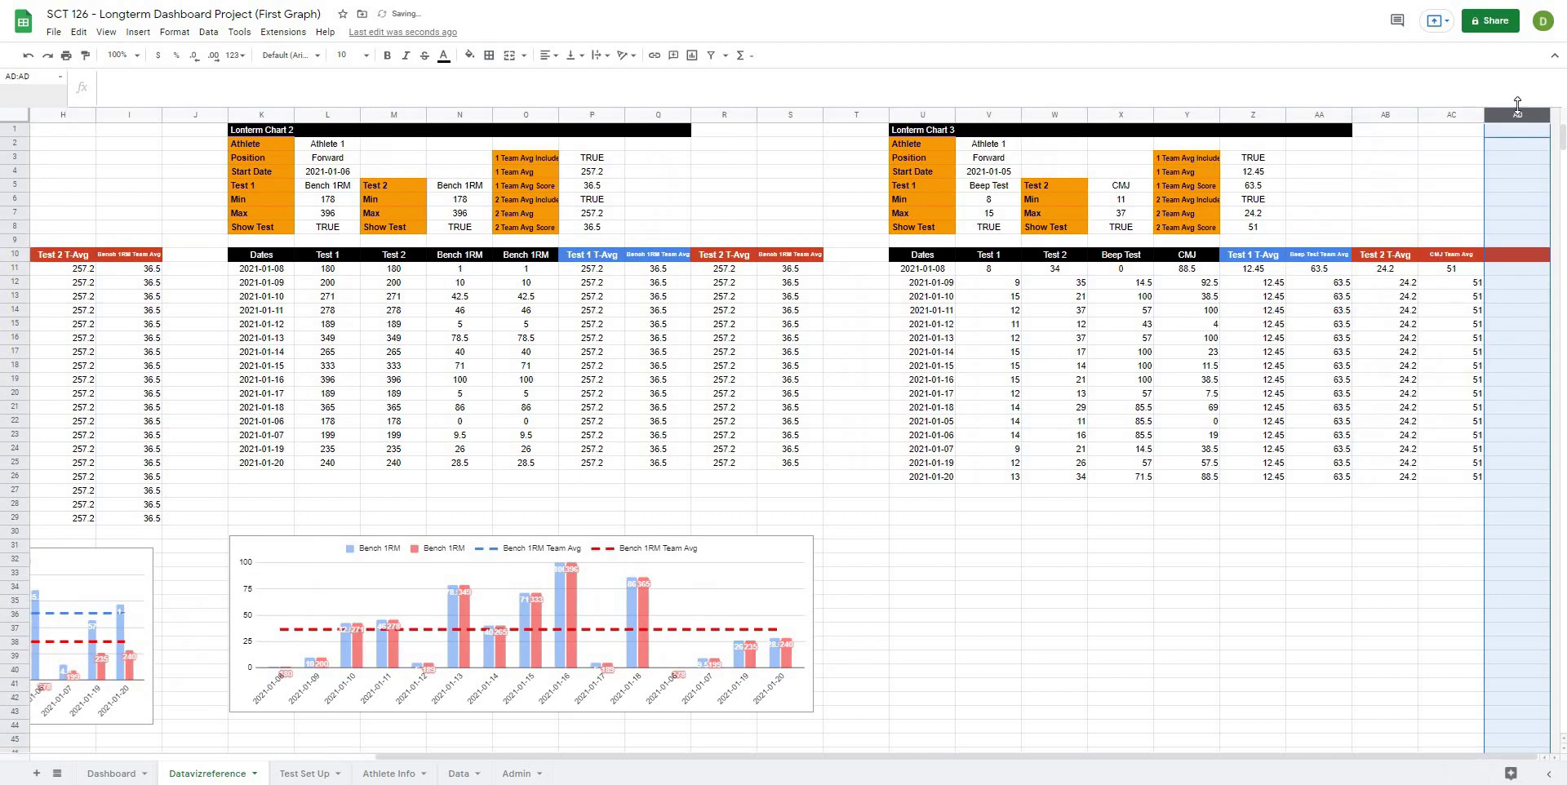
right_click(1509, 118)
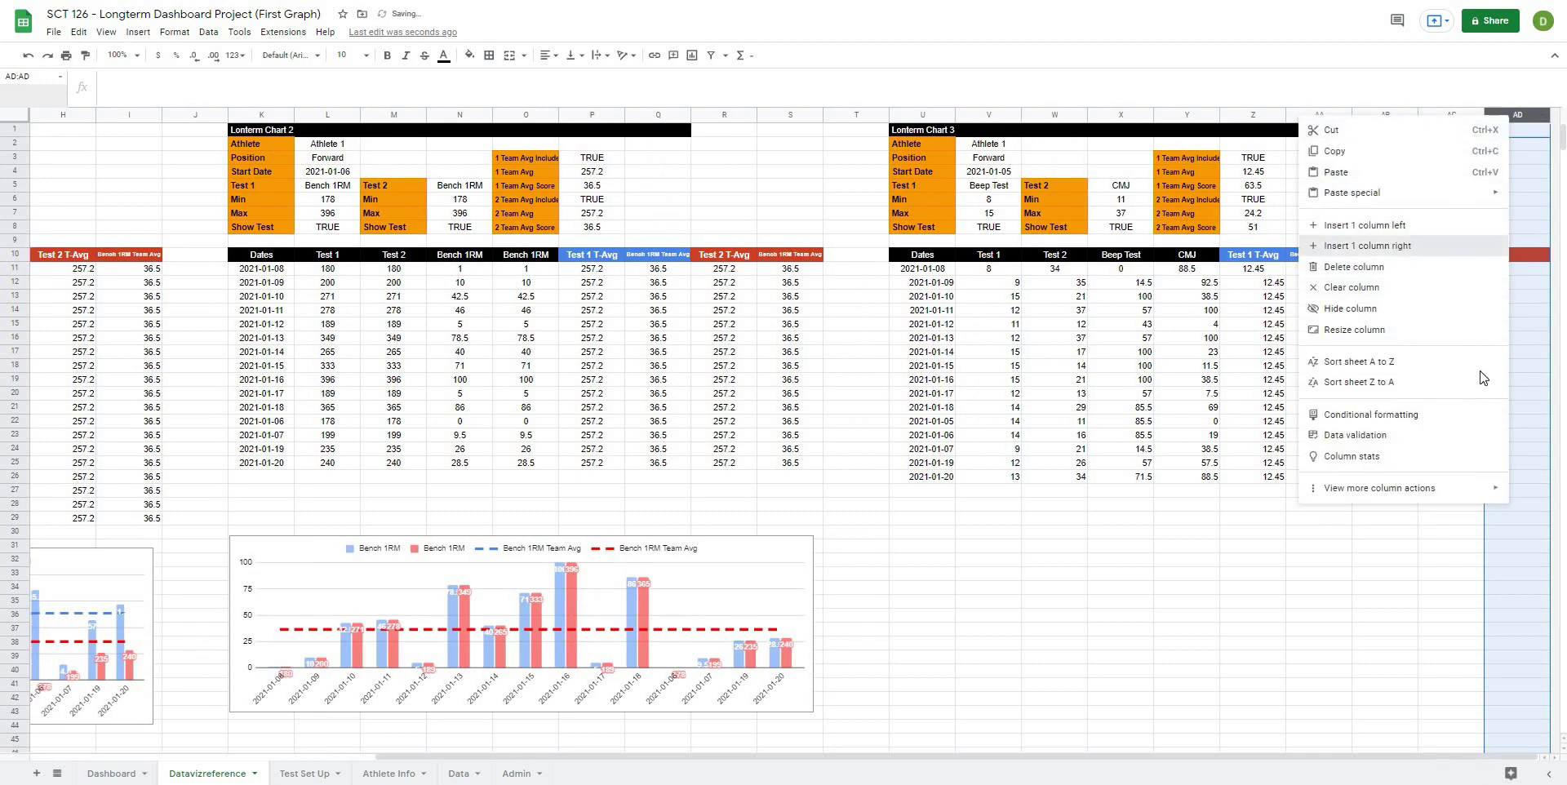
click(1401, 253)
Step: Remove the red fill from the new columns' header cells within AD7:AE11
drag(1452, 213, 1499, 267)
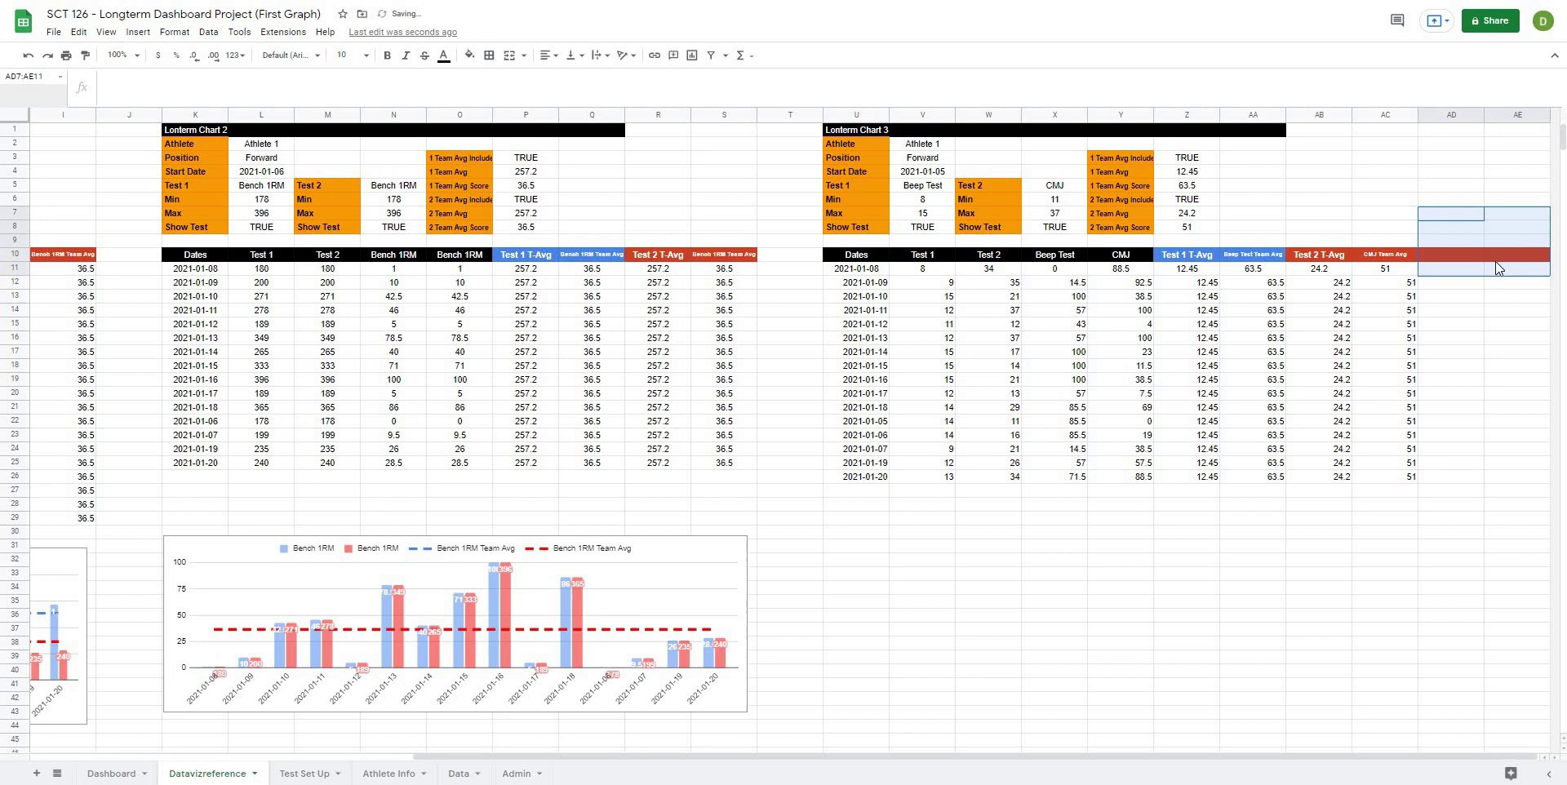
click(471, 55)
click(488, 78)
click(1094, 532)
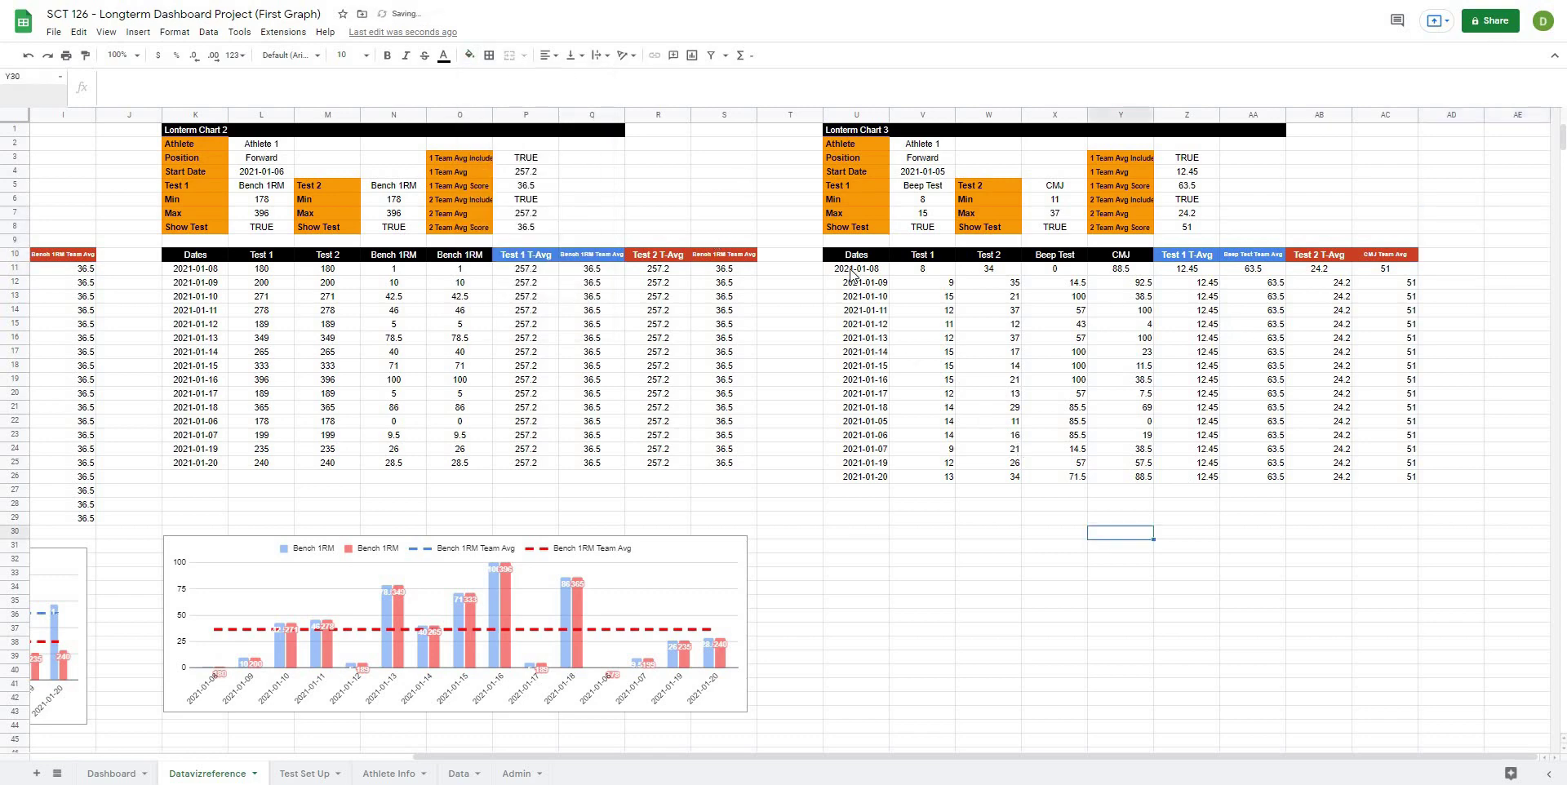
Step: Center-align the third block's data in U11:AC26
drag(861, 269, 1388, 477)
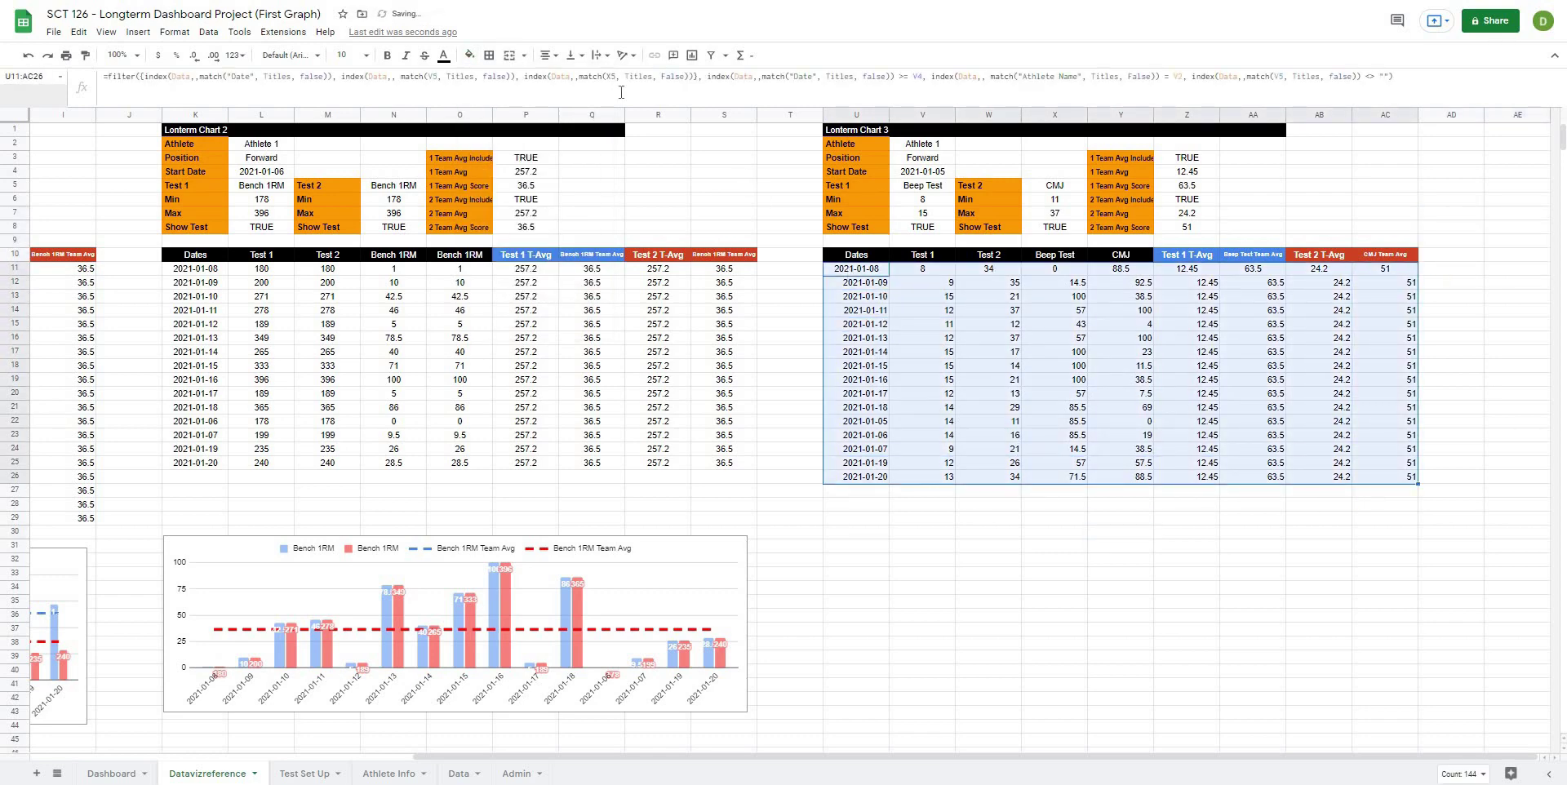
click(546, 55)
click(563, 78)
click(1061, 538)
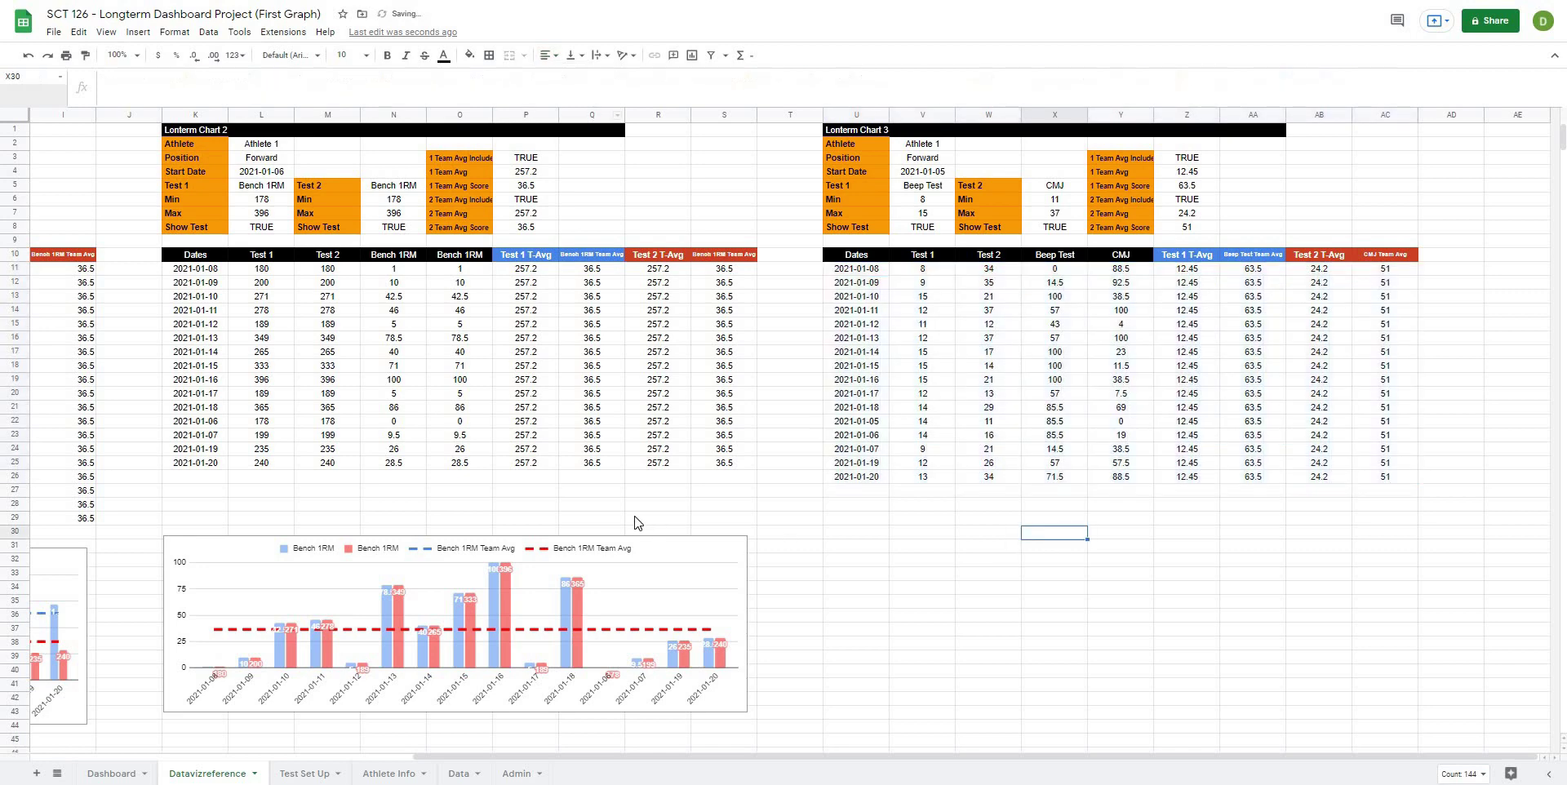
Step: Copy the second block's chart and paste it below the third block's table, level with the original
click(653, 563)
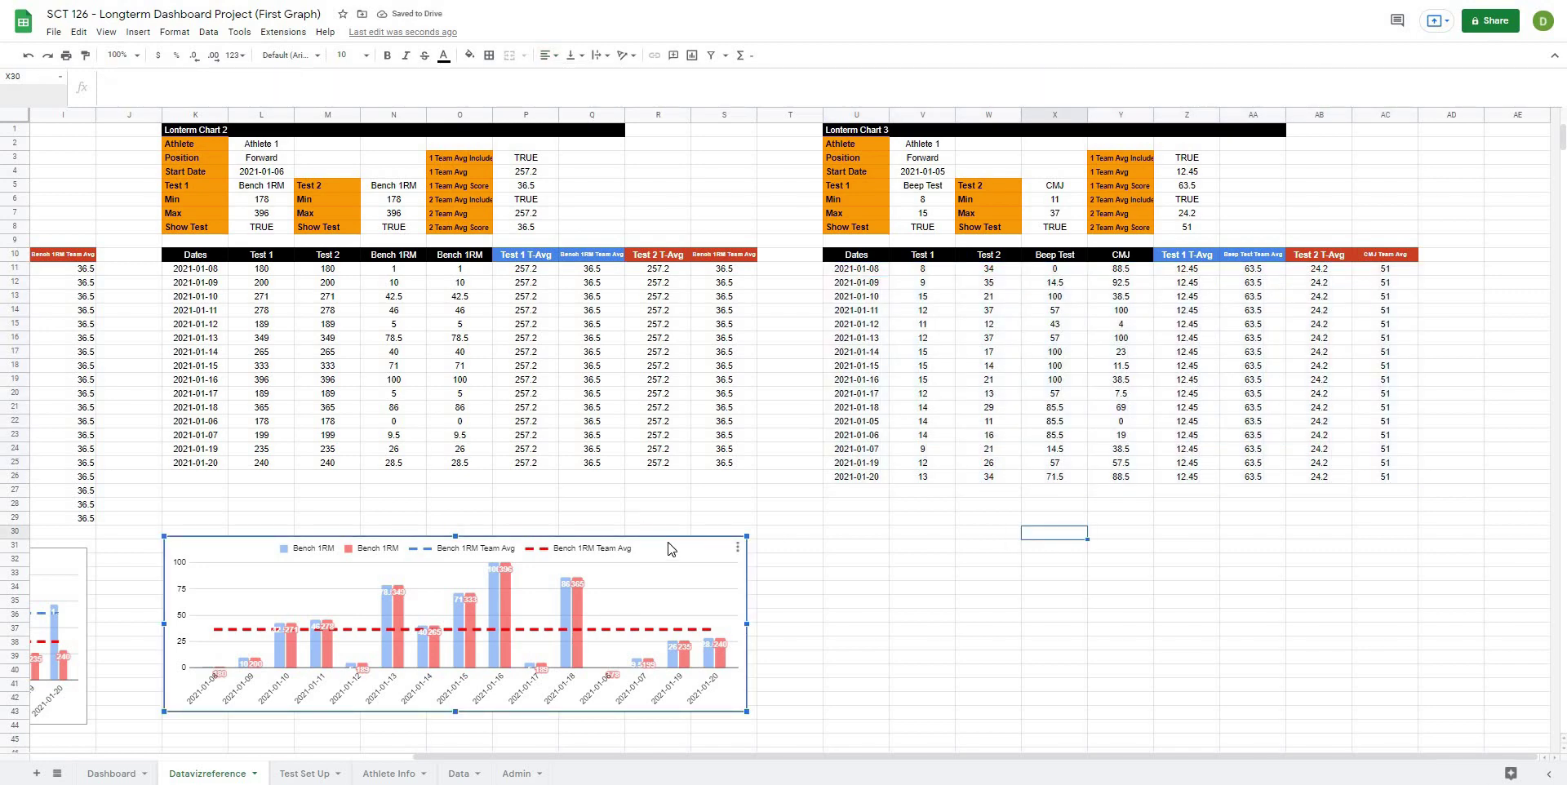
click(859, 570)
click(855, 545)
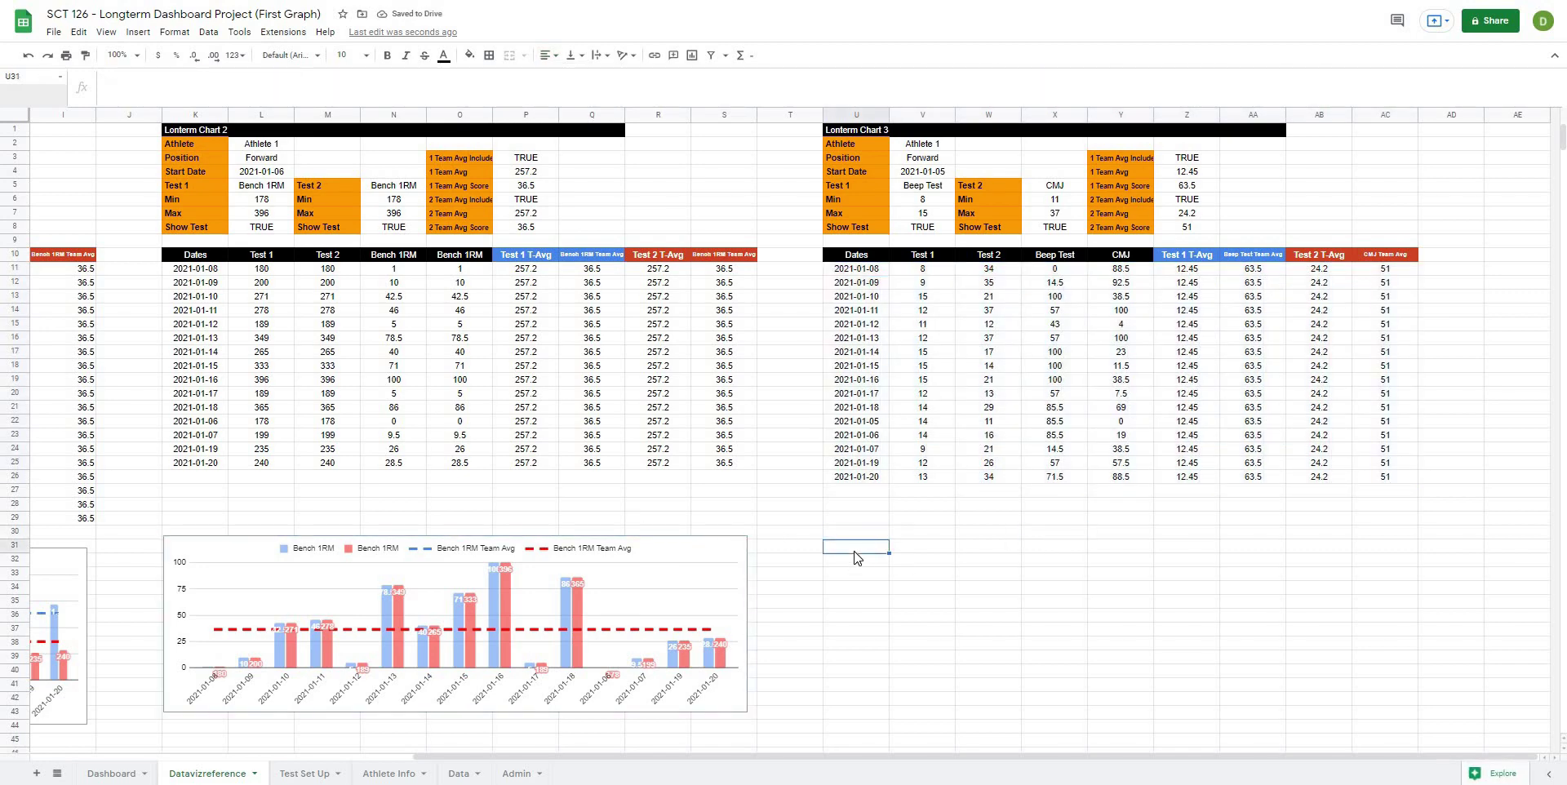
key(ctrl+v)
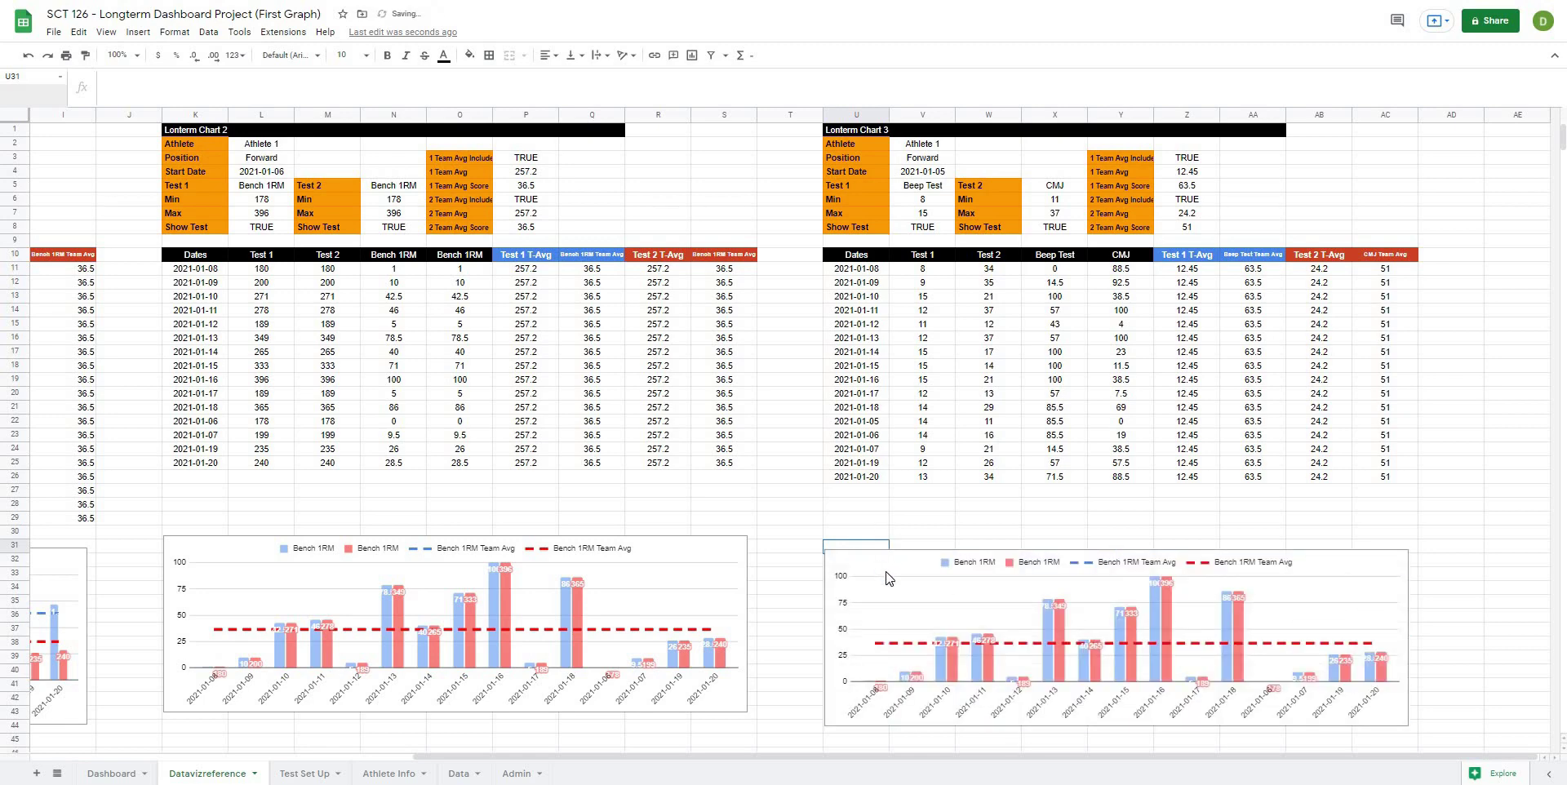
drag(889, 579, 886, 556)
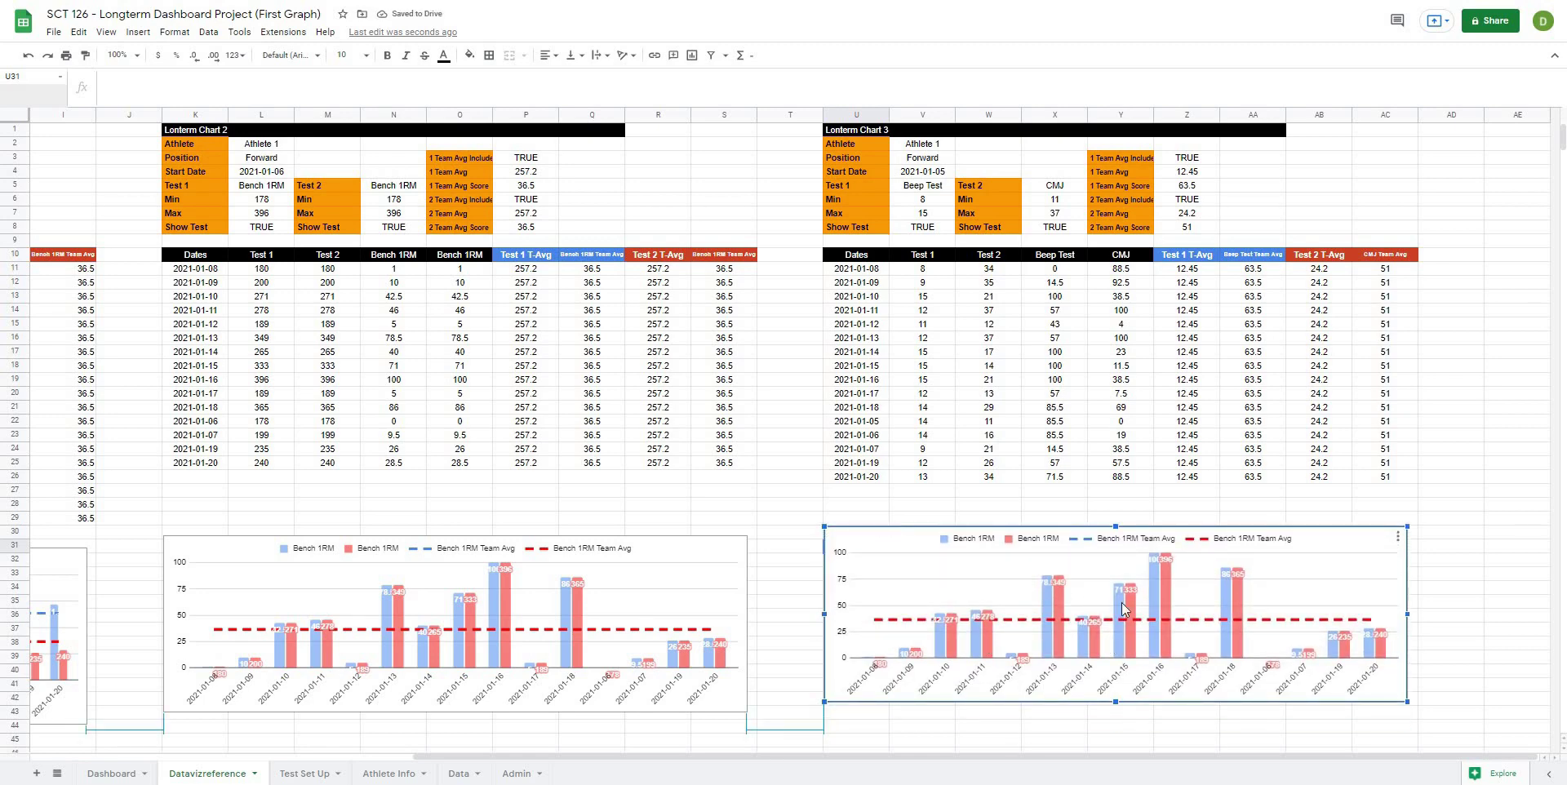
click(1185, 728)
Step: Open the pasted chart's data ranges for editing and change the Dates range to U10:U1000
double_click(879, 549)
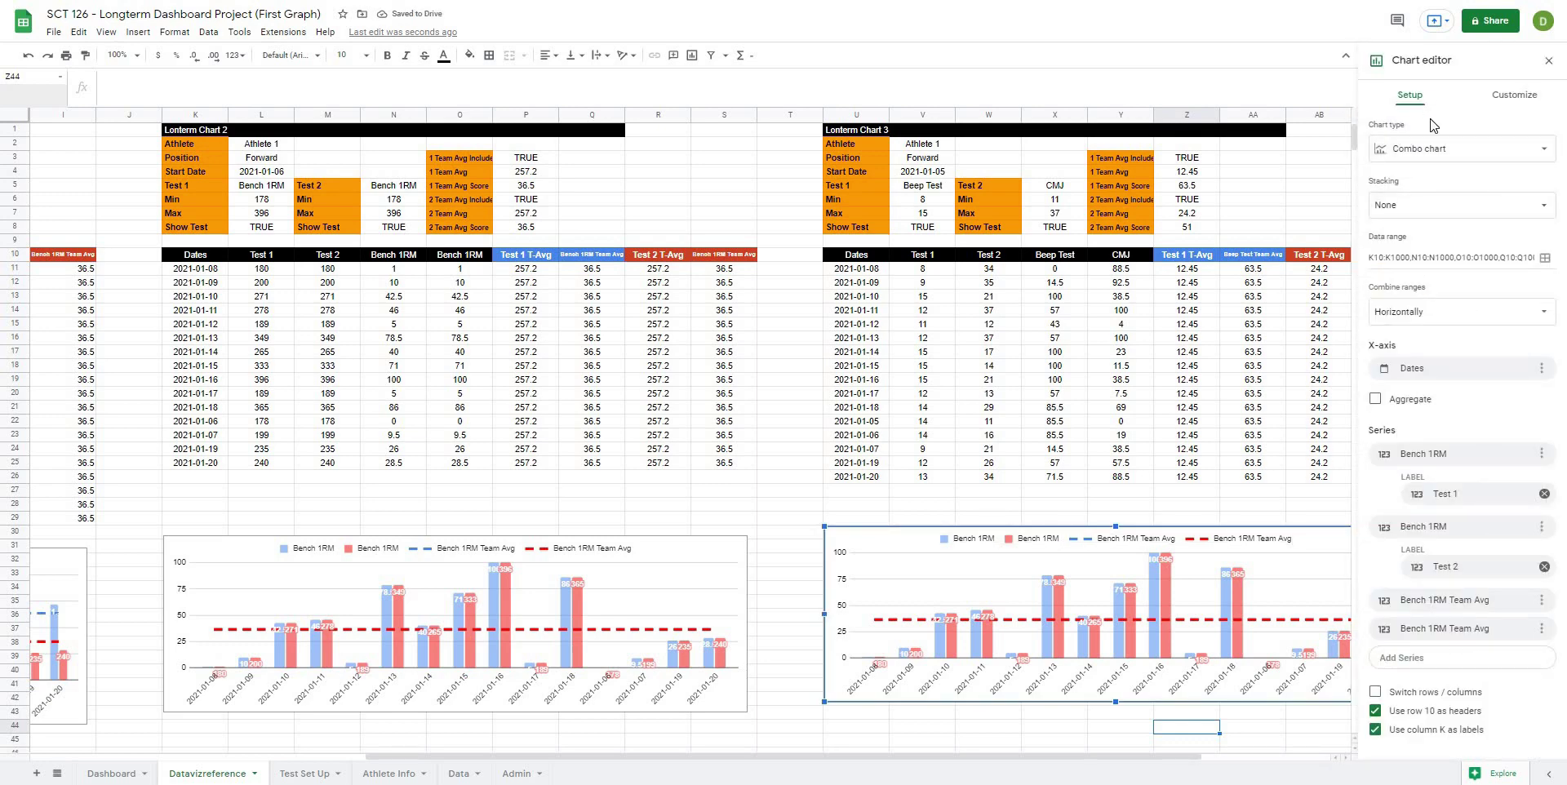
click(1544, 258)
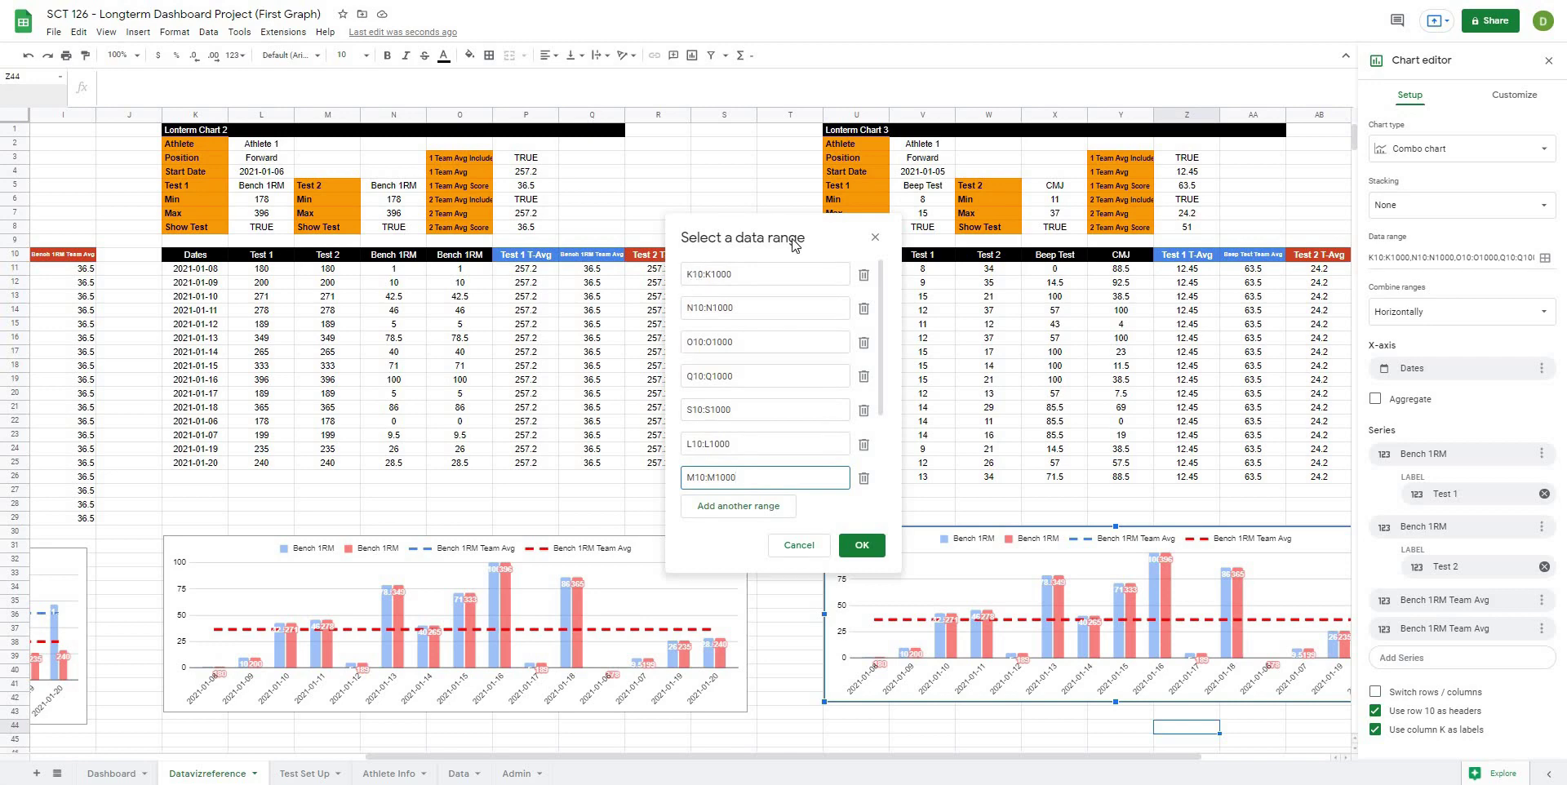
drag(741, 238, 571, 206)
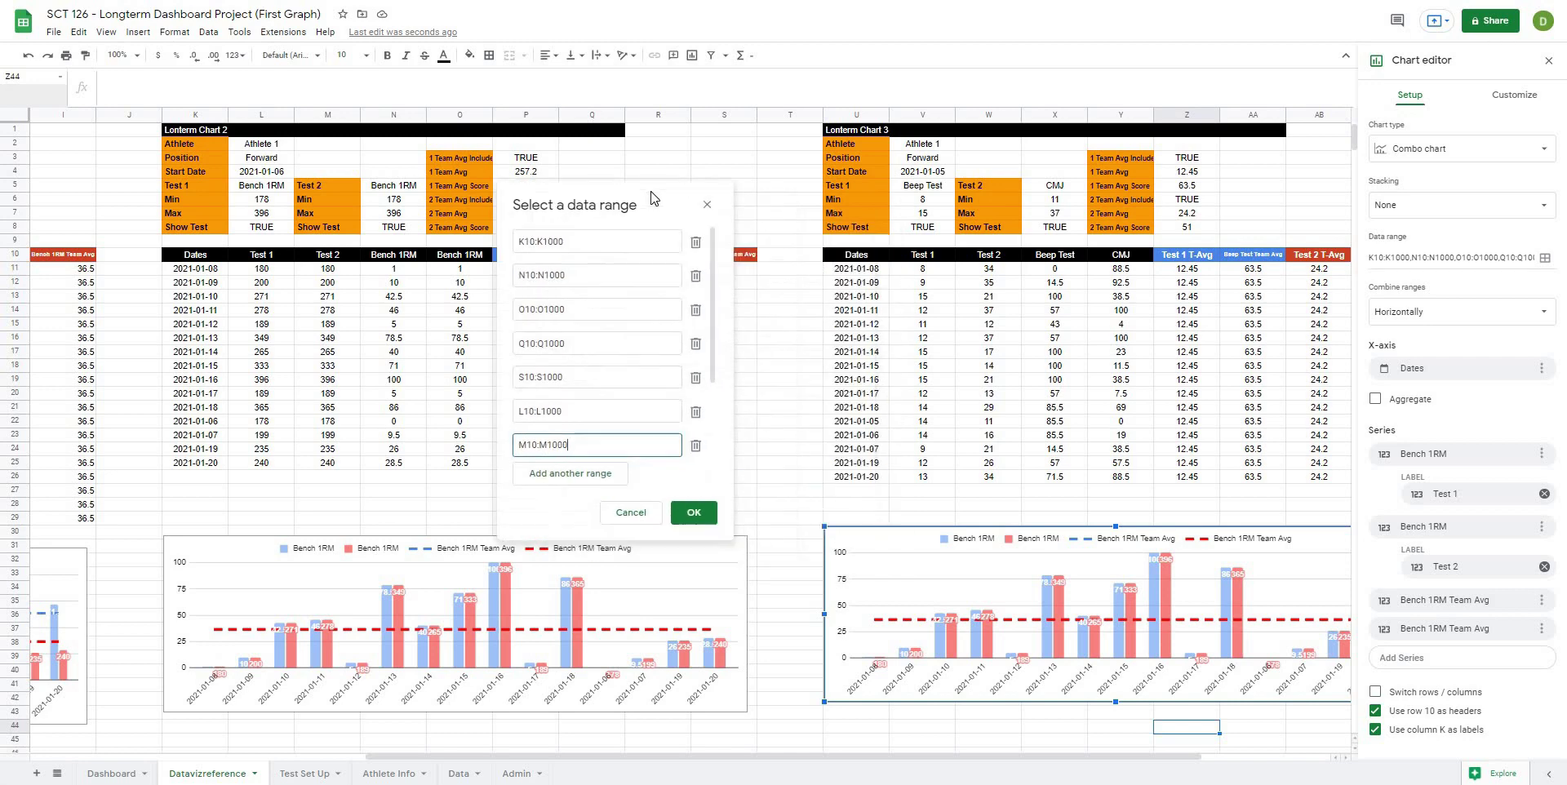
click(523, 243)
key(ctrl+a)
text(u10:u1000)
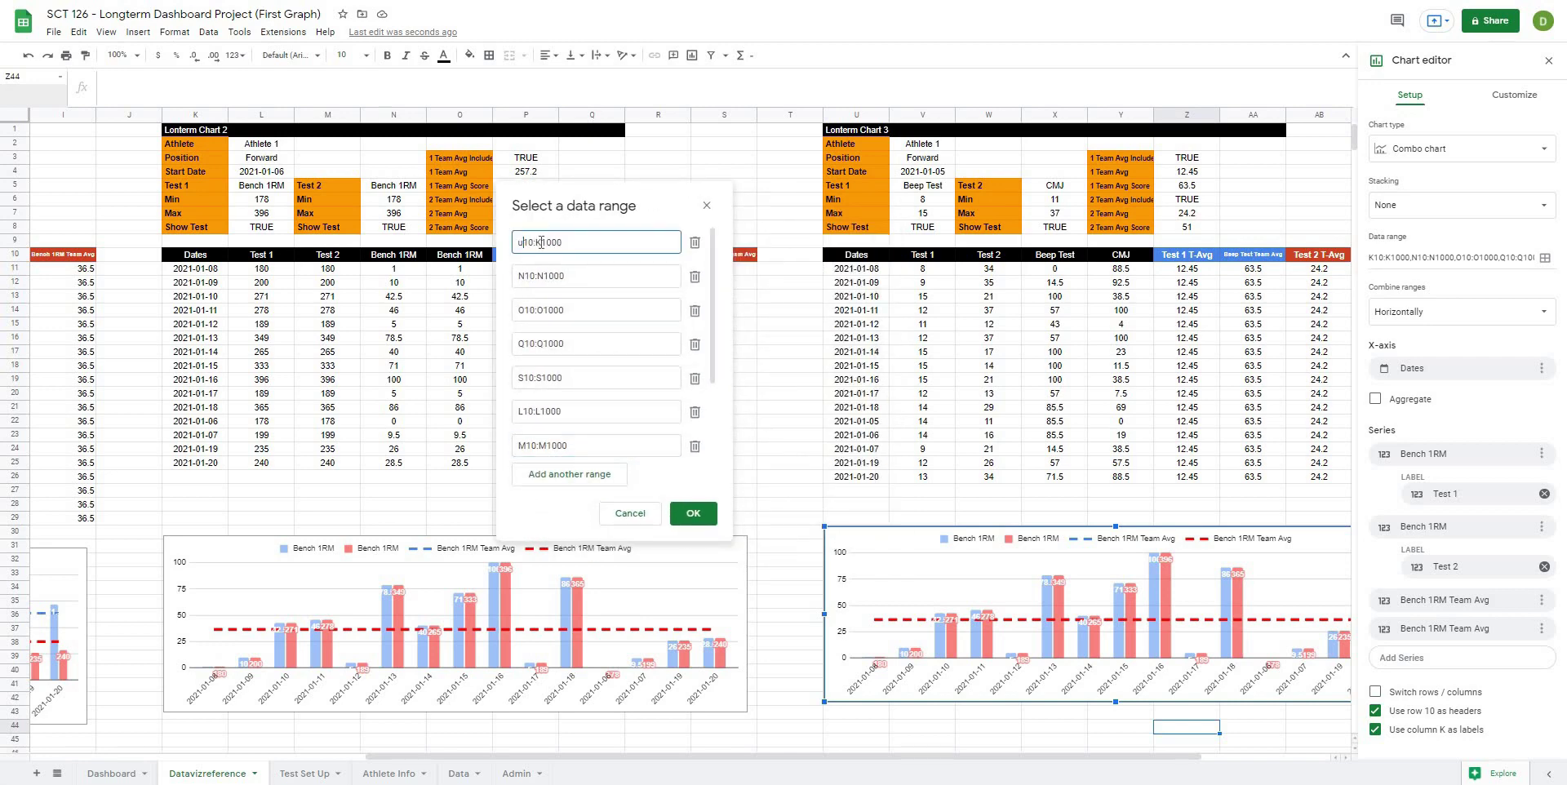
Step: Change the chart's second, third and fourth data ranges to X10:X1000, Y10:Y1000 and AA10:AA1000
click(521, 276)
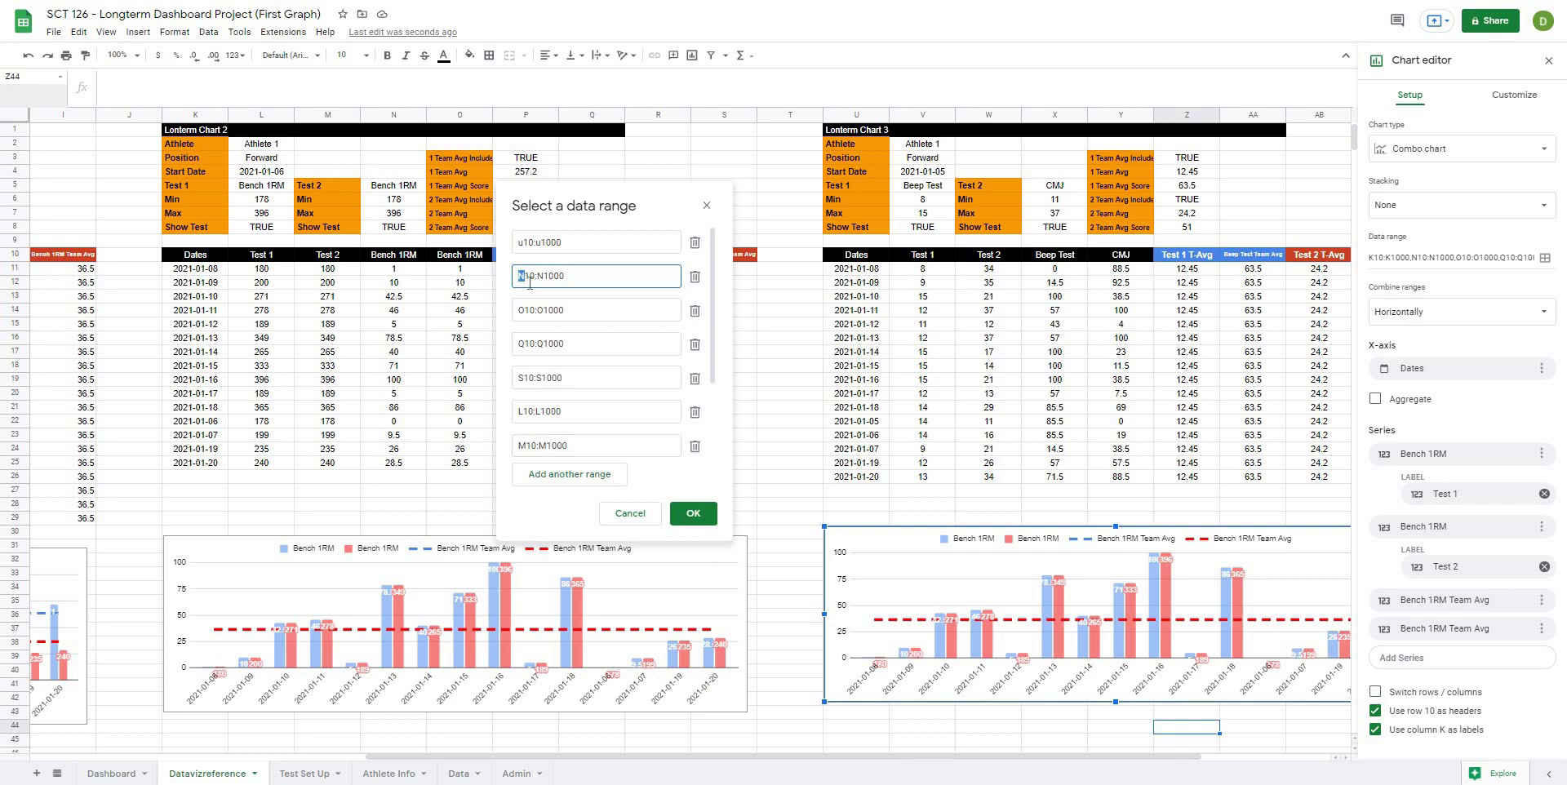
text(x)
drag(524, 310, 522, 310)
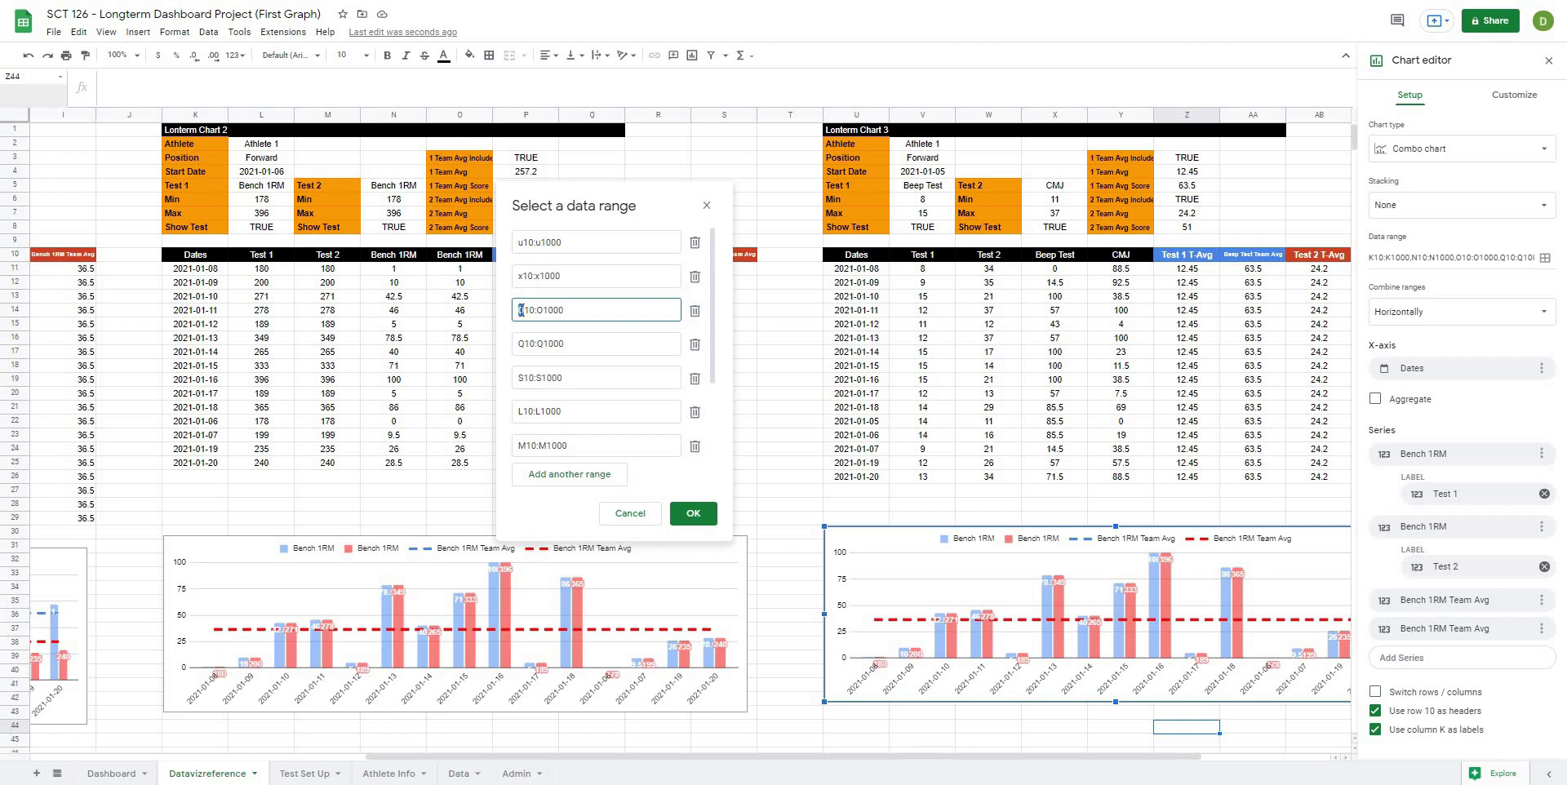
text(y10:y)
drag(518, 344, 528, 345)
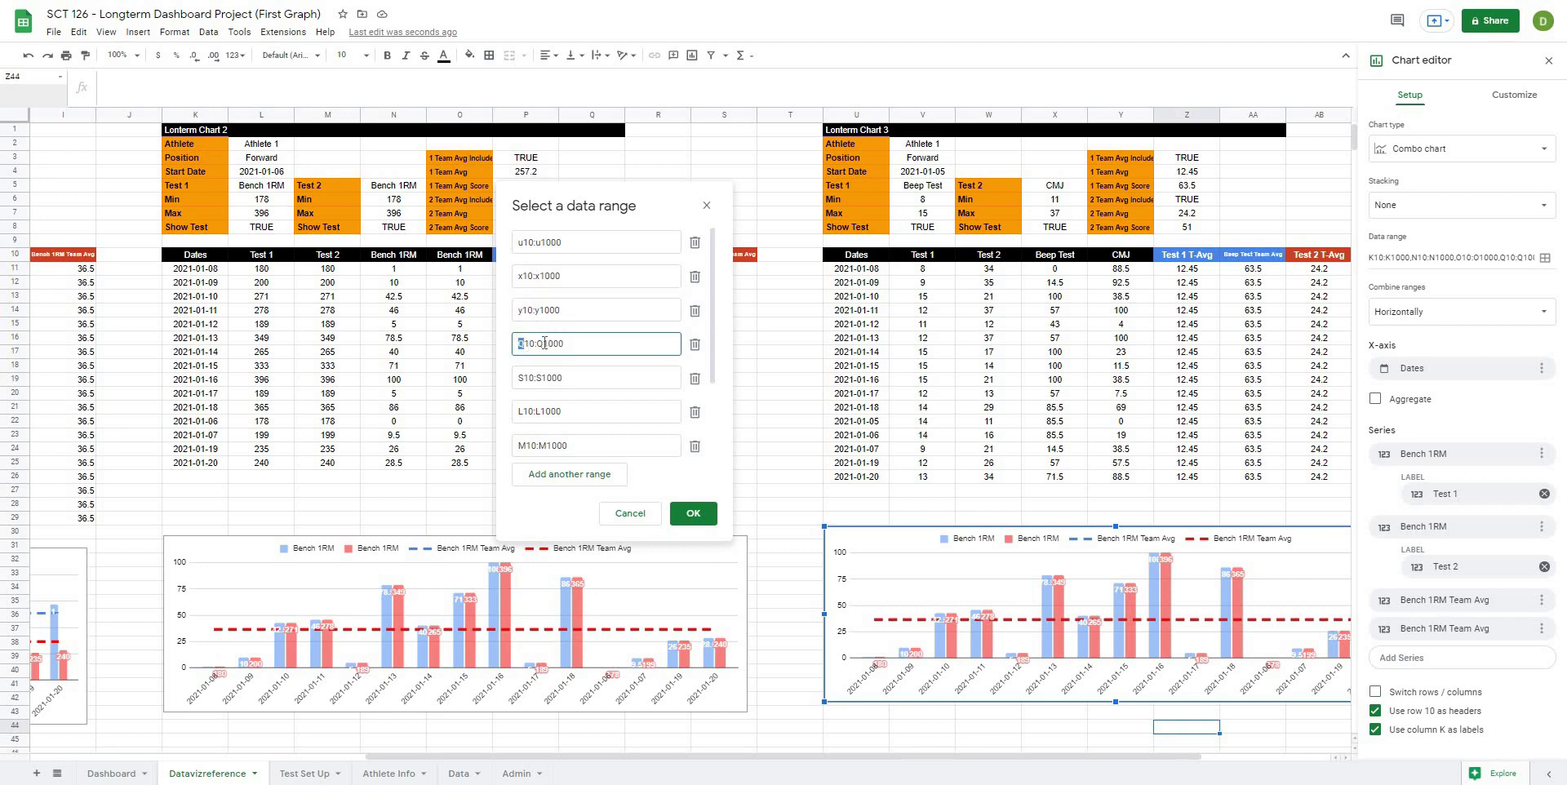
text(aa10:aa)
Step: Change the third block chart's remaining data ranges to AC10:AC1000, V10:V1000 and W10:W1000, and apply all the range changes
drag(523, 378, 518, 378)
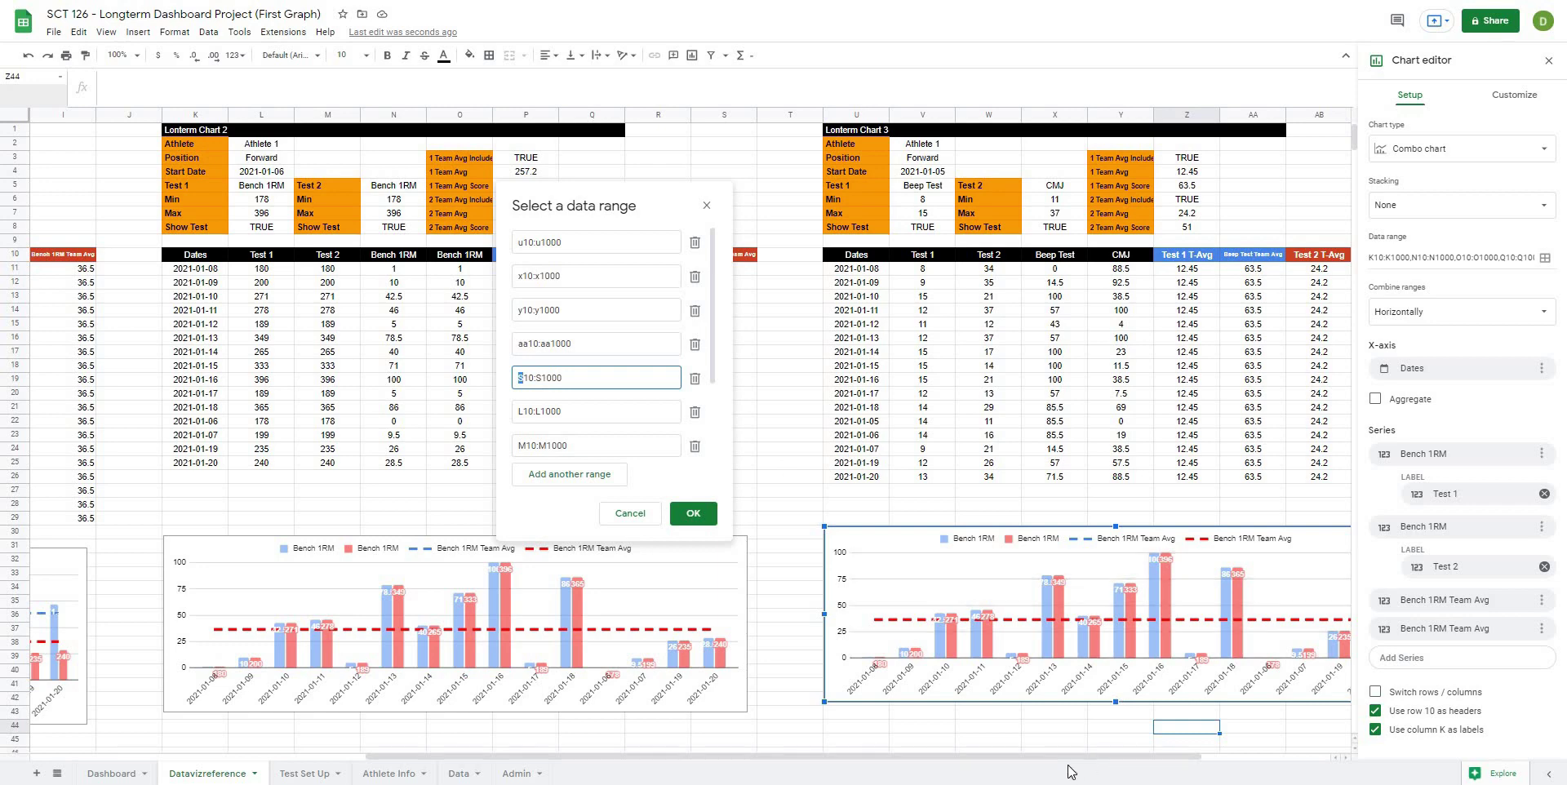
drag(1069, 760, 1182, 743)
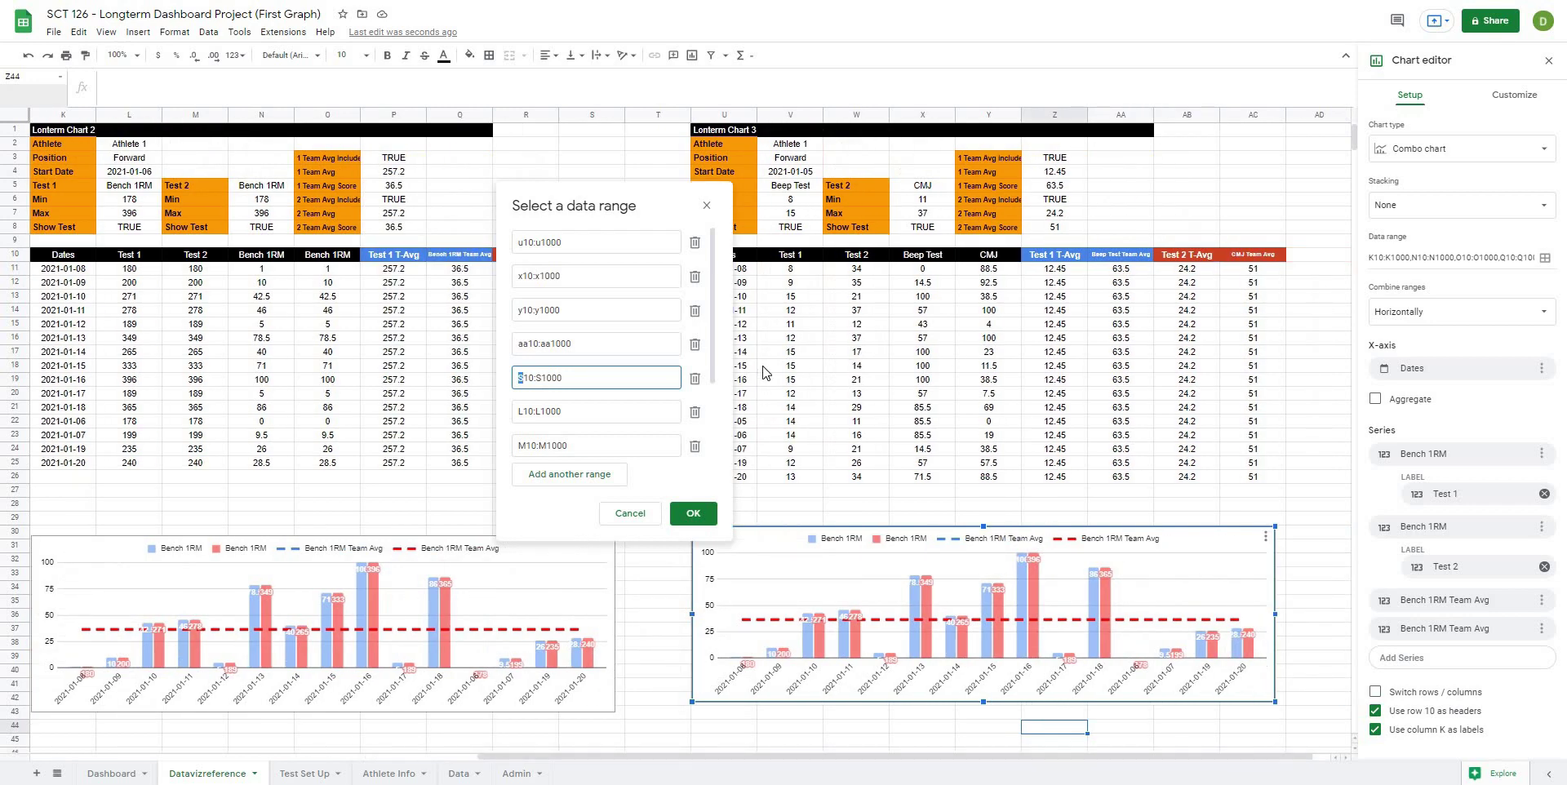
text(ac)
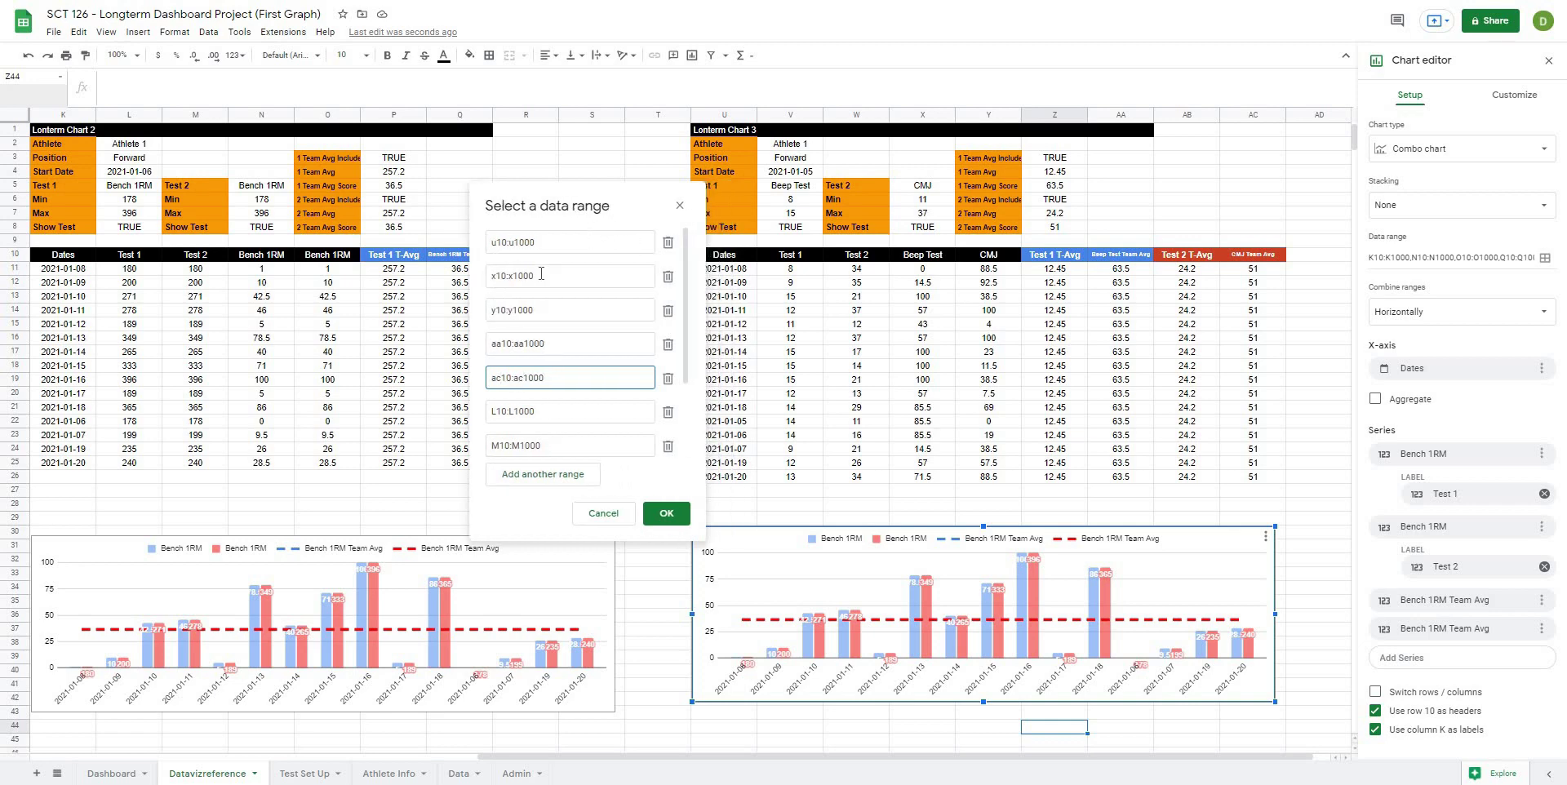
click(494, 412)
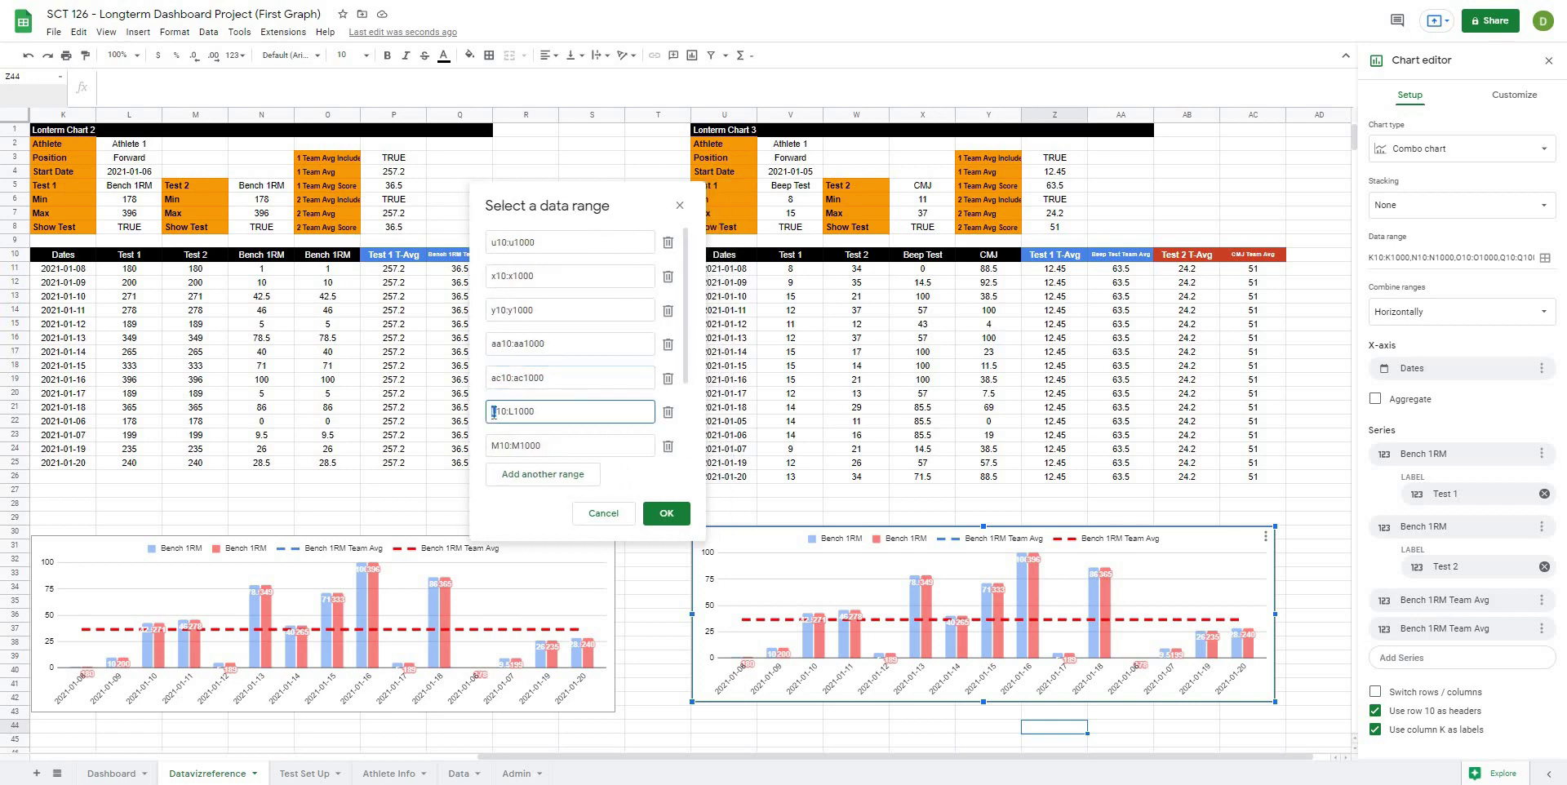
text(v10:v)
click(494, 445)
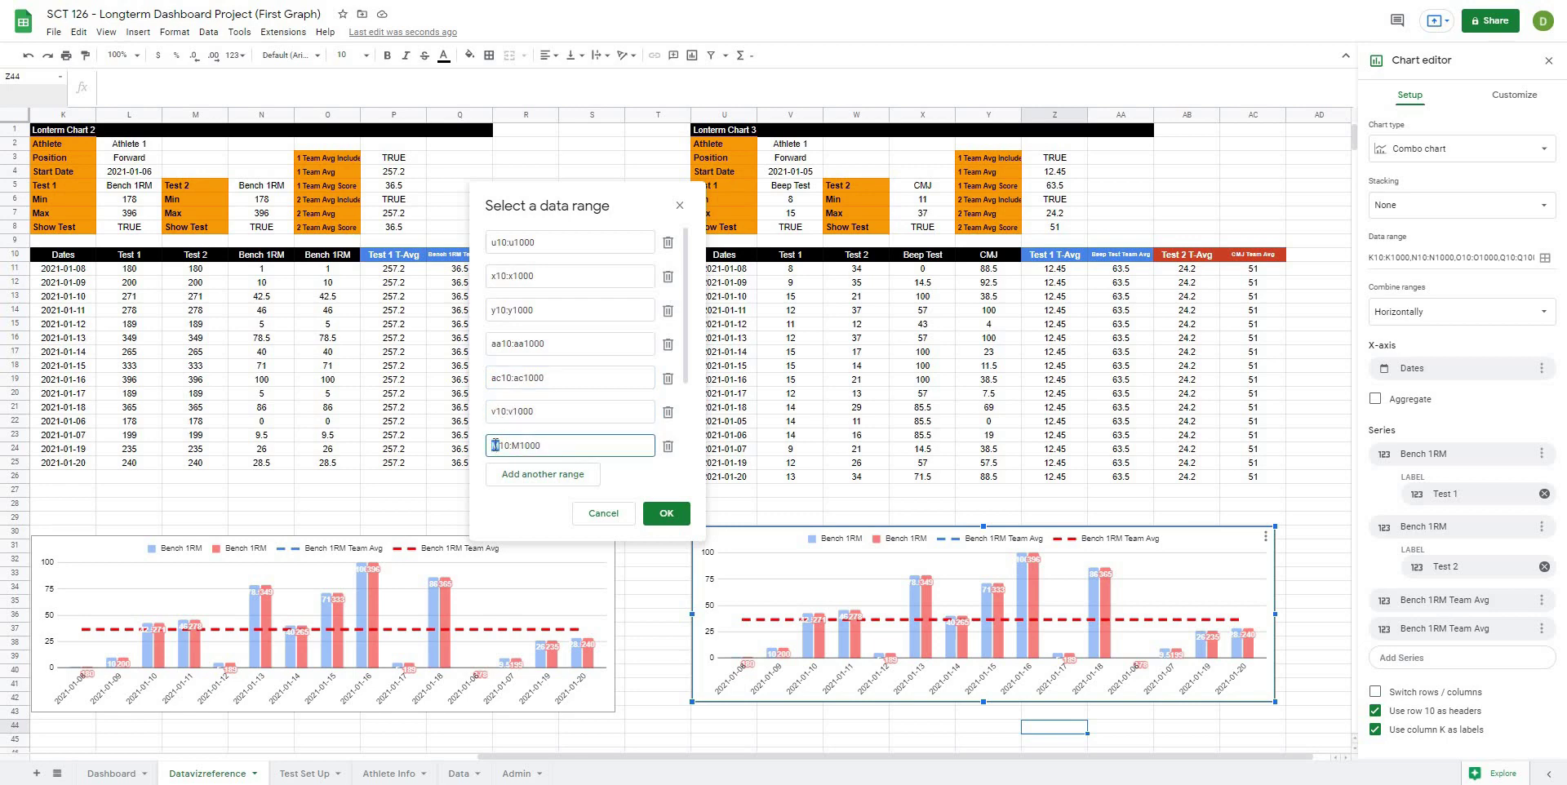
text(w)
text(w)
click(666, 513)
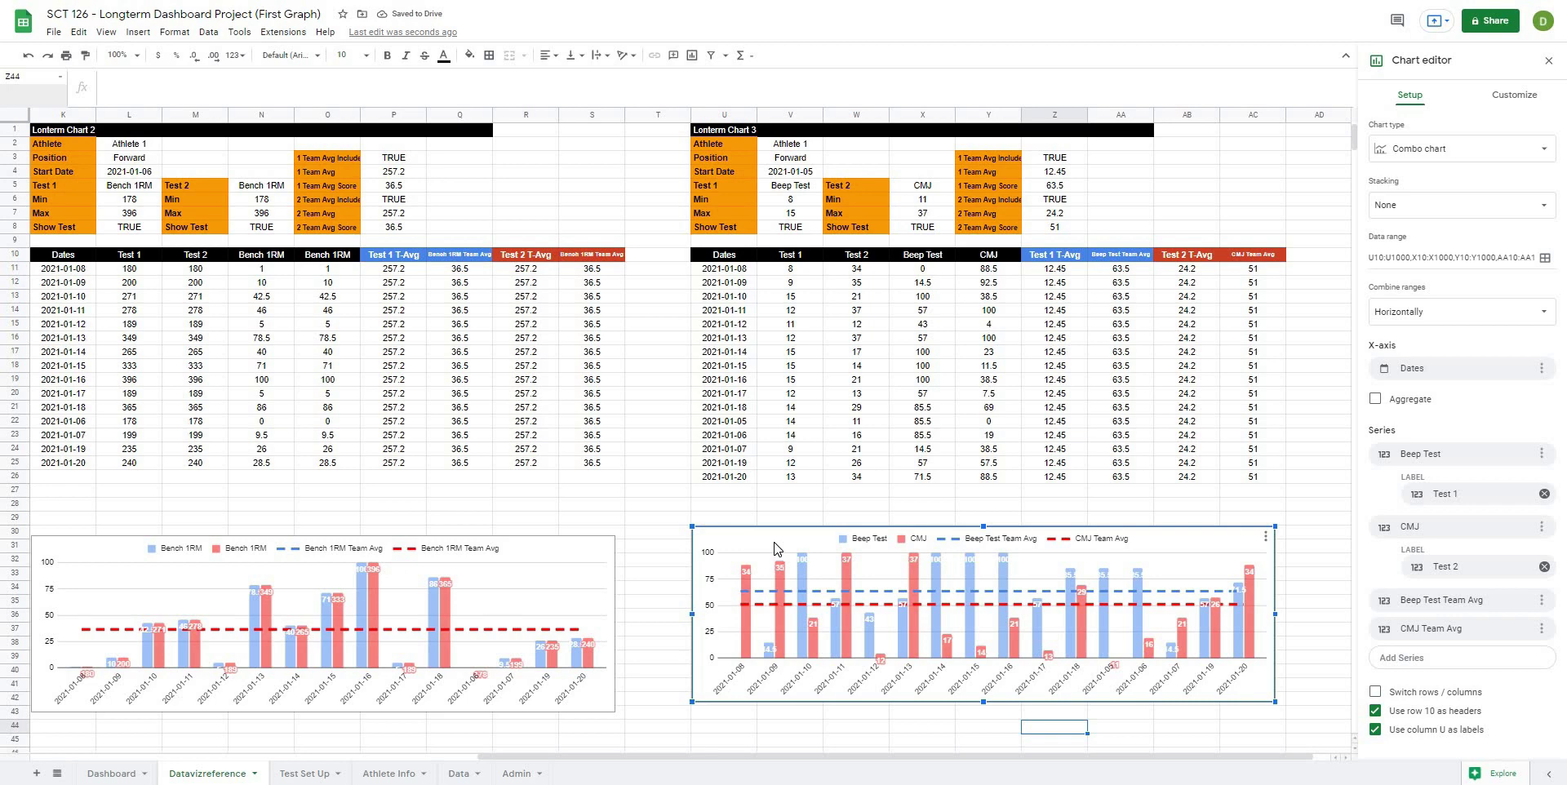
Step: Change the Beep Test series in the third block's chart from columns to a line
click(1516, 95)
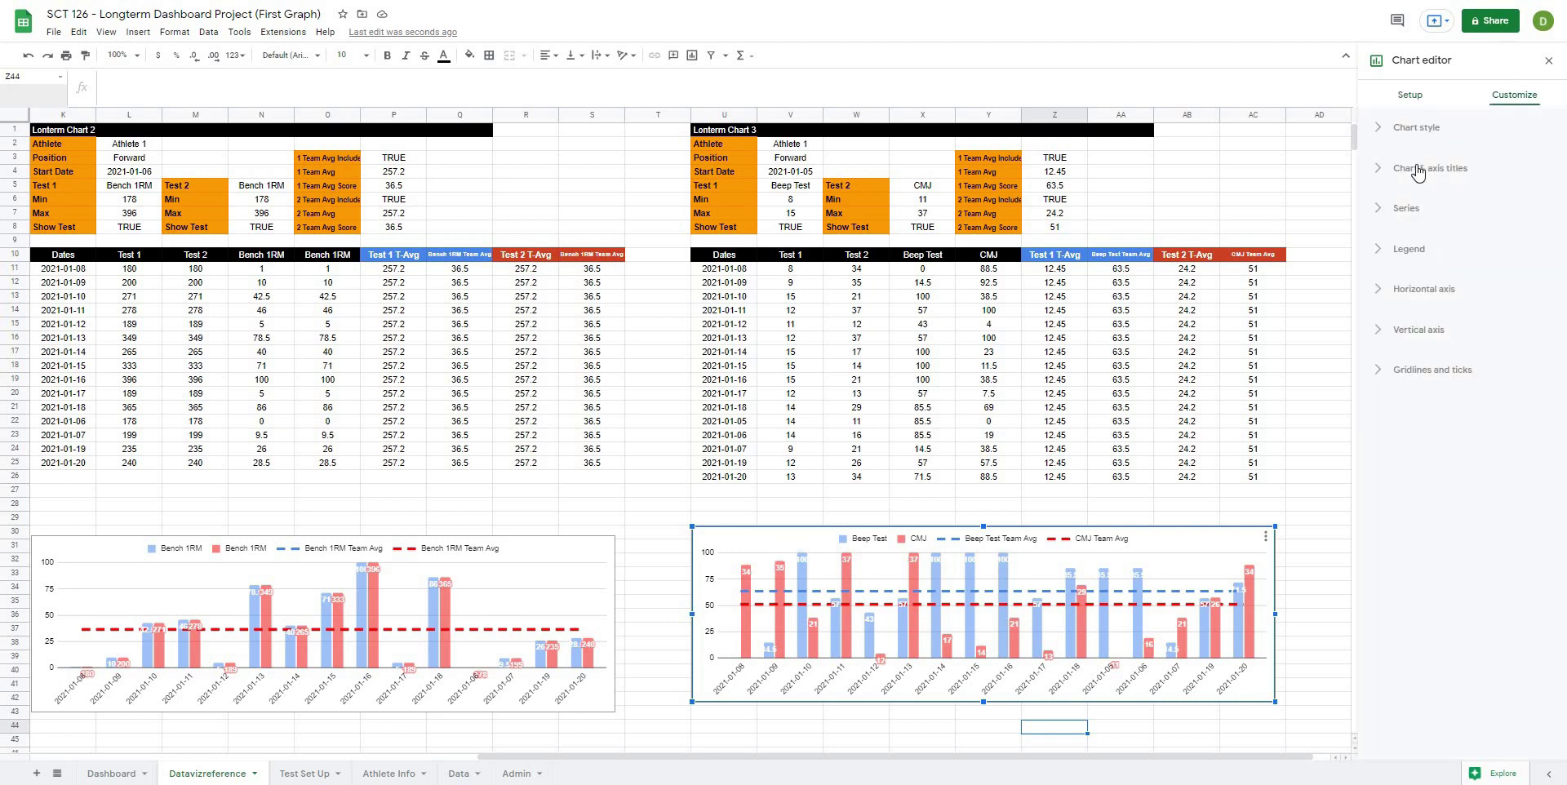
click(1394, 210)
click(1408, 245)
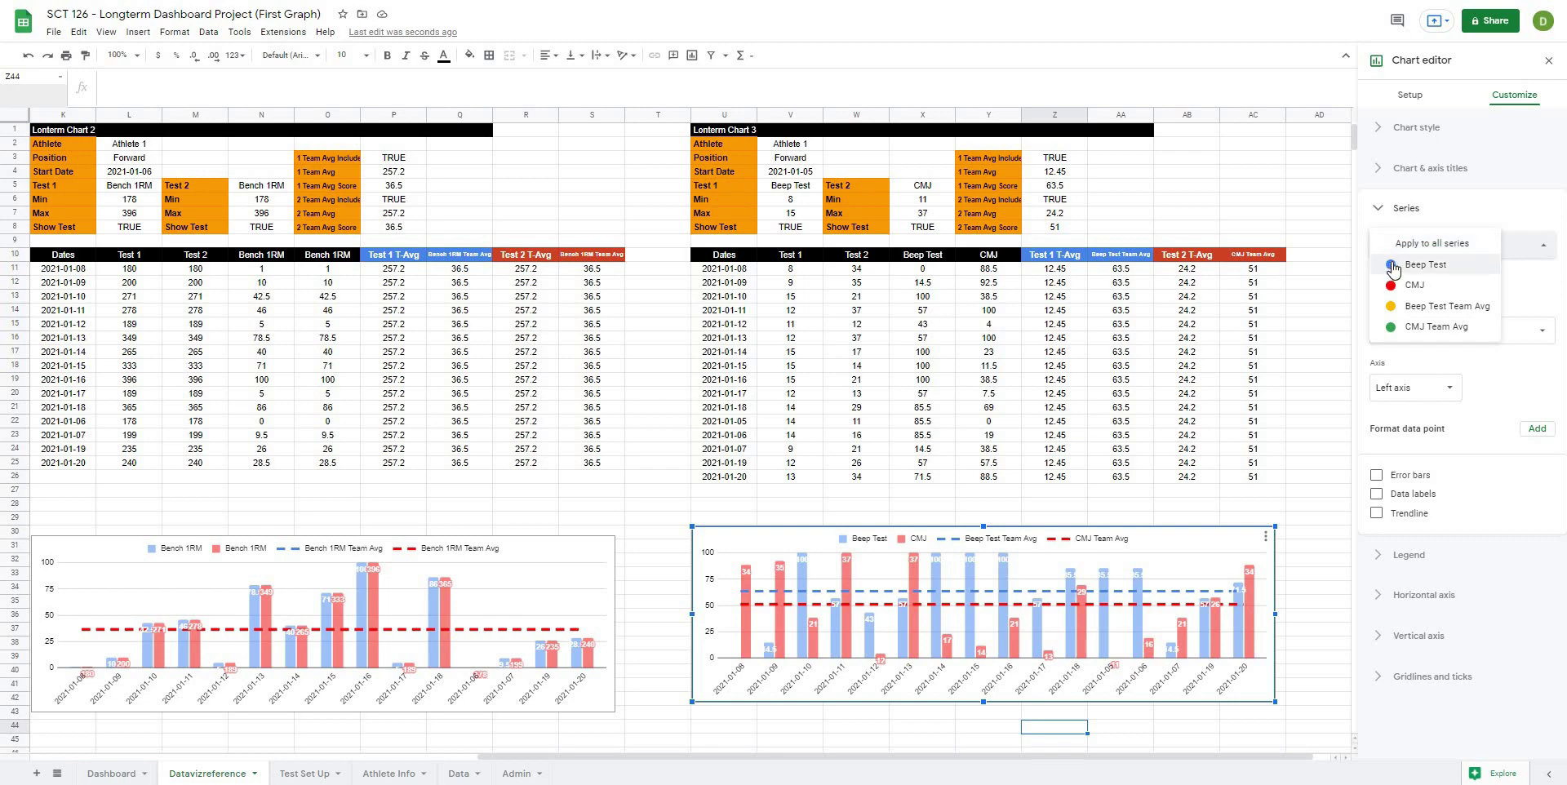
click(1393, 265)
click(1402, 331)
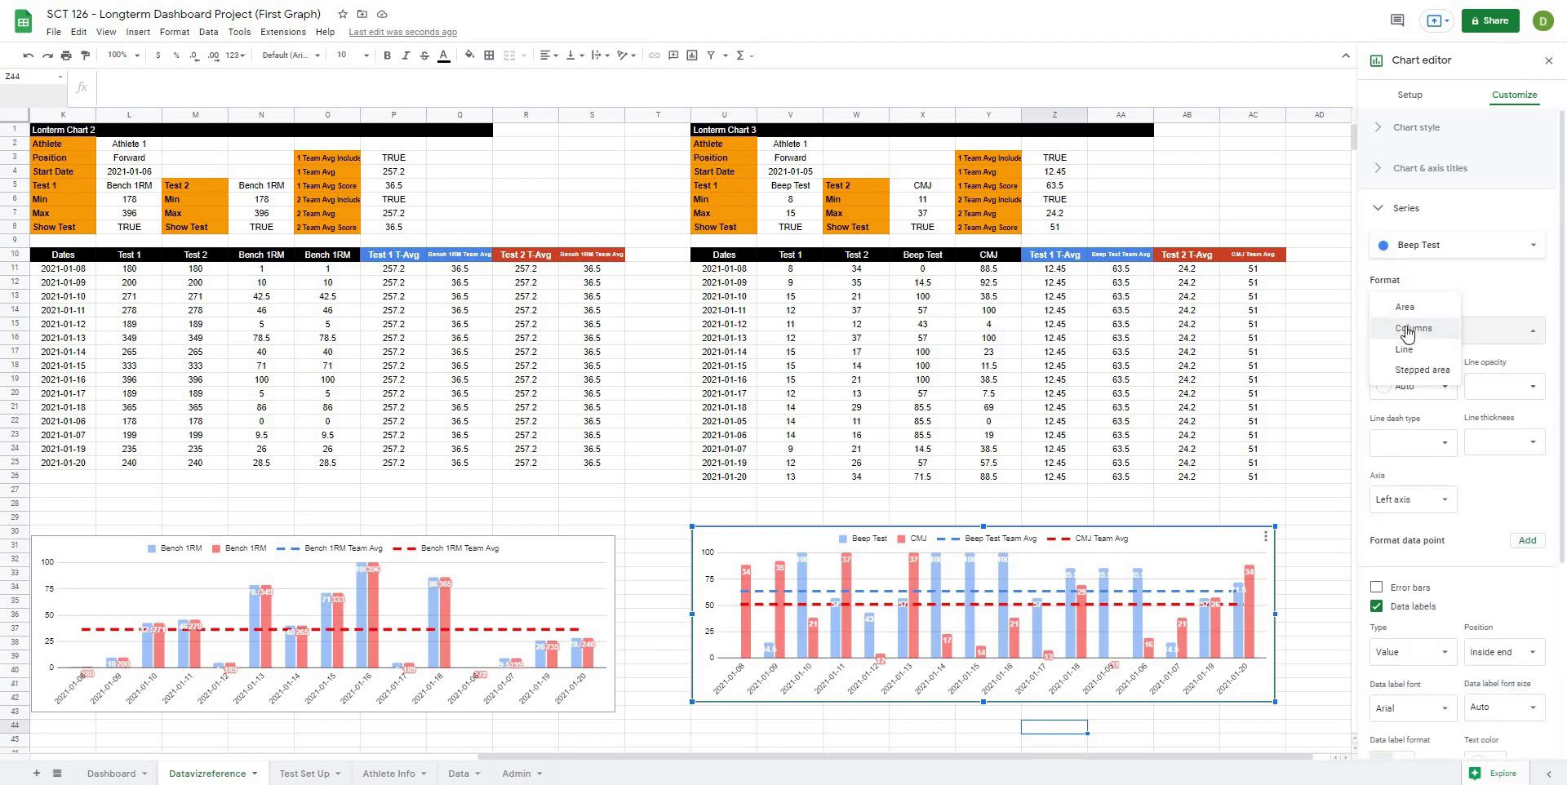
click(1404, 349)
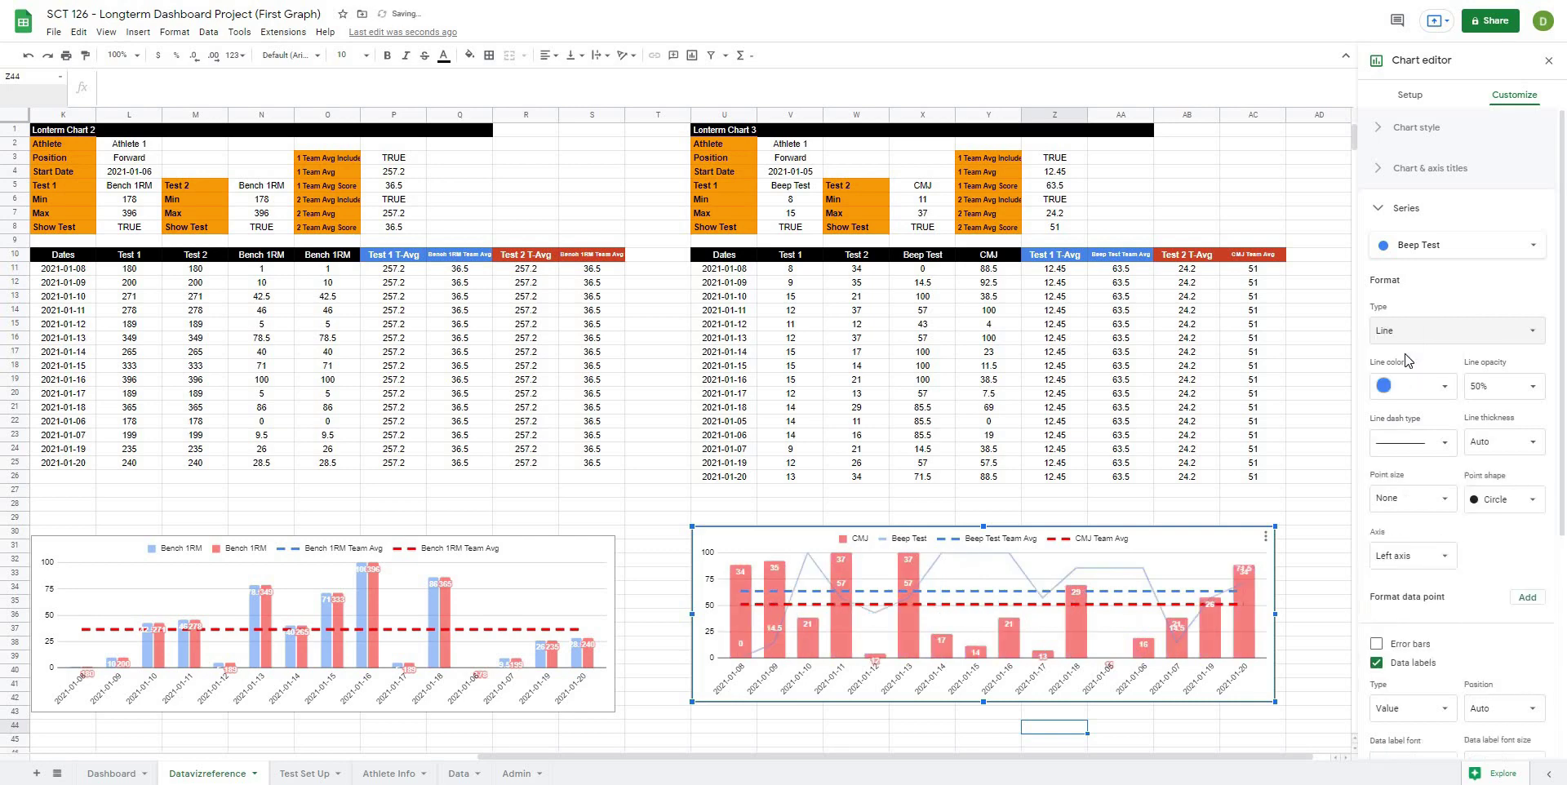
scroll(1524, 627, down, 1)
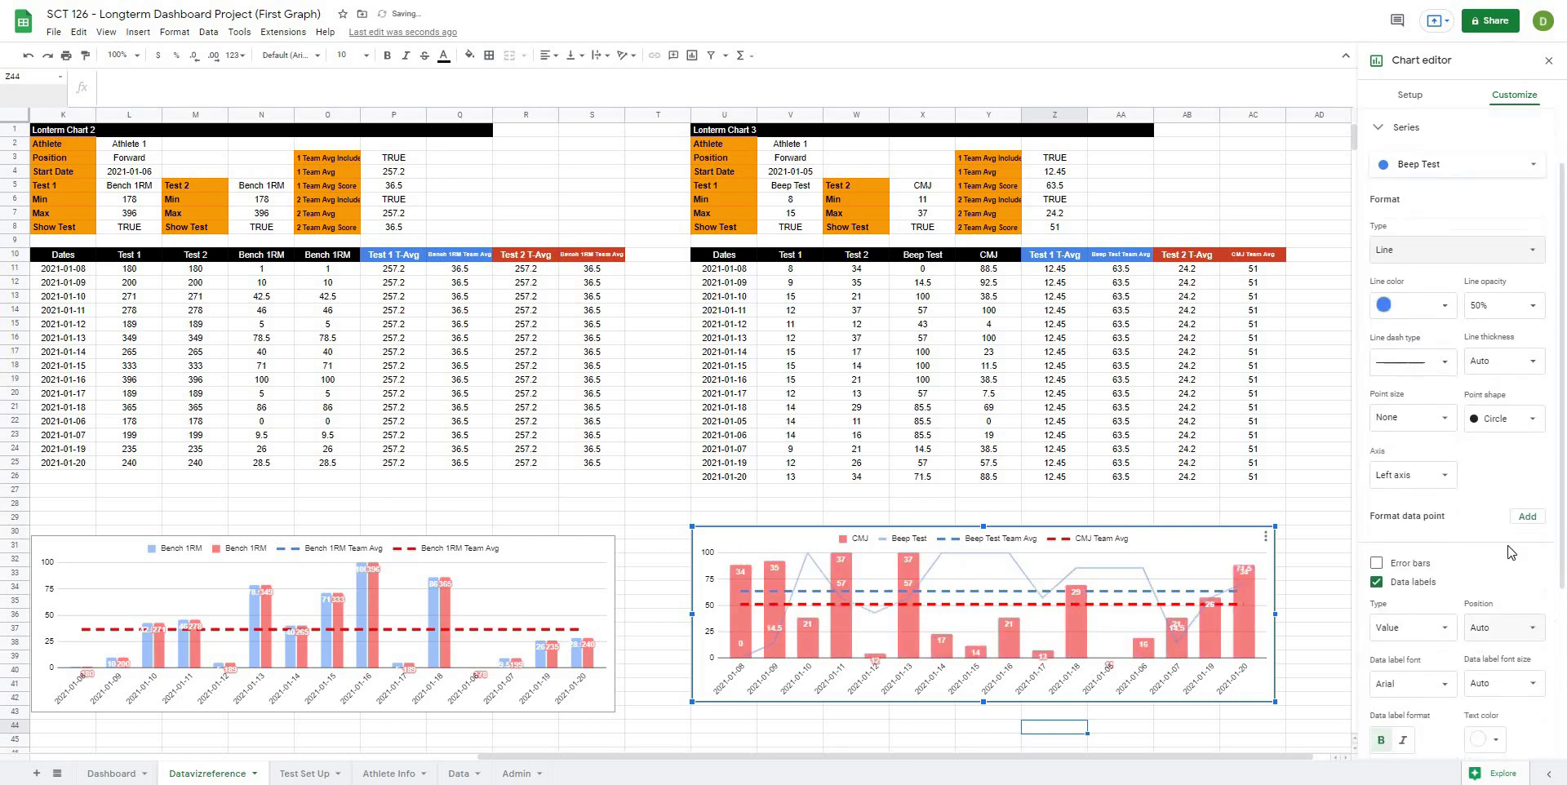
click(1530, 518)
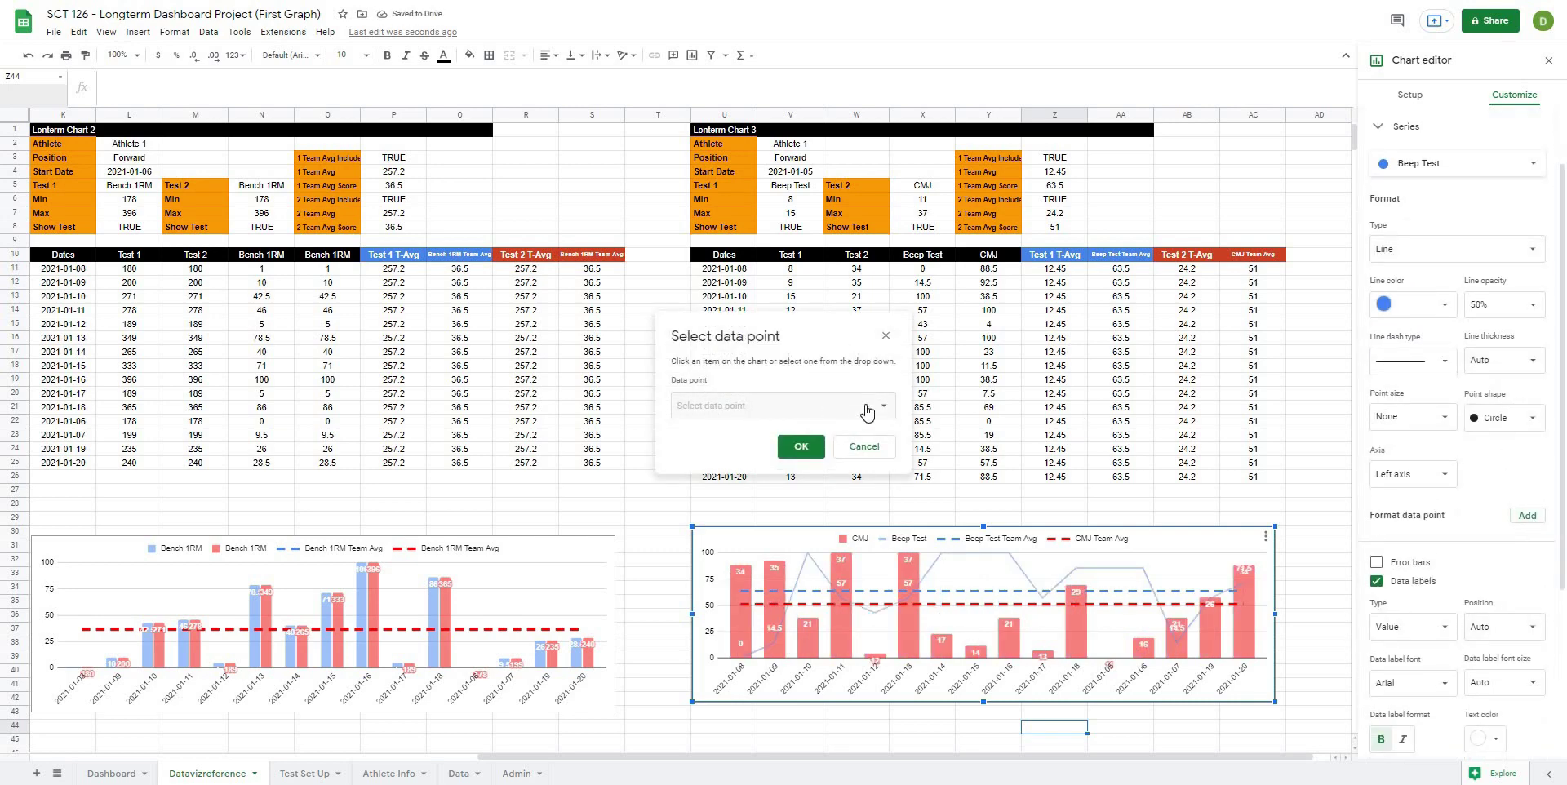
click(867, 446)
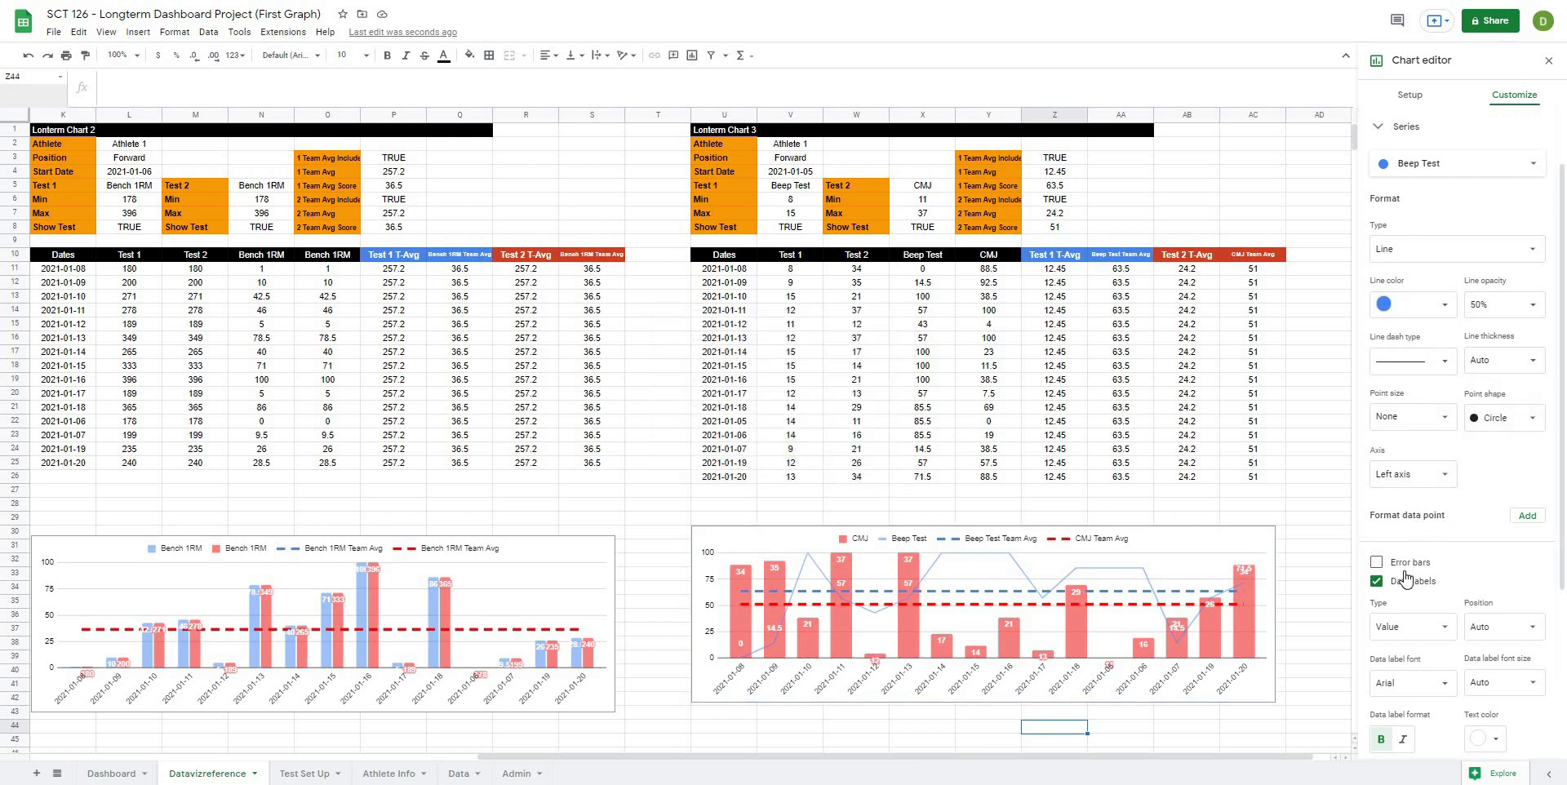
Step: Position the Beep Test series' data labels at the center and set their font size to 14
scroll(1420, 506, down, 2)
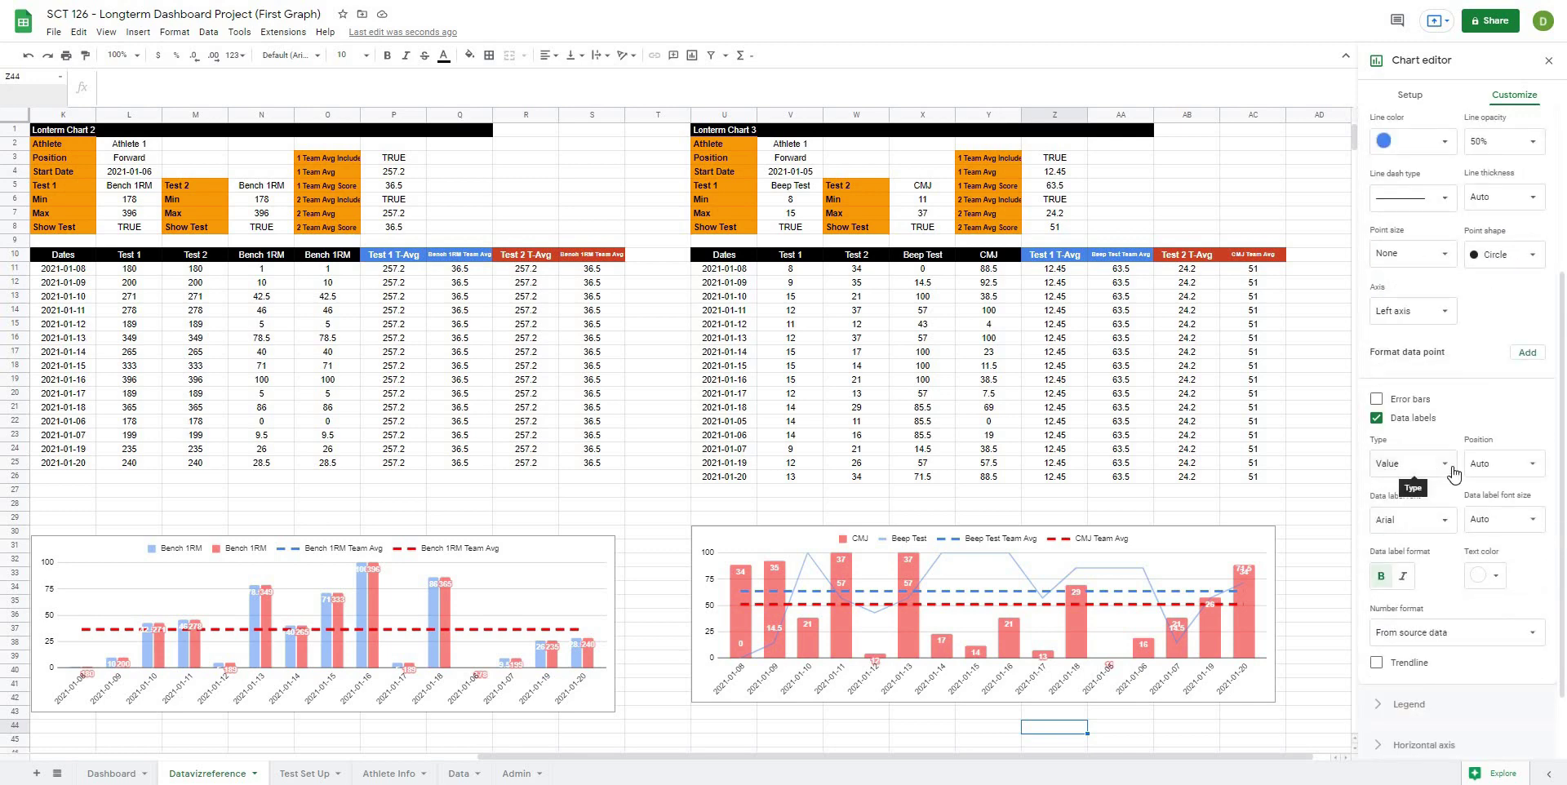
click(1523, 467)
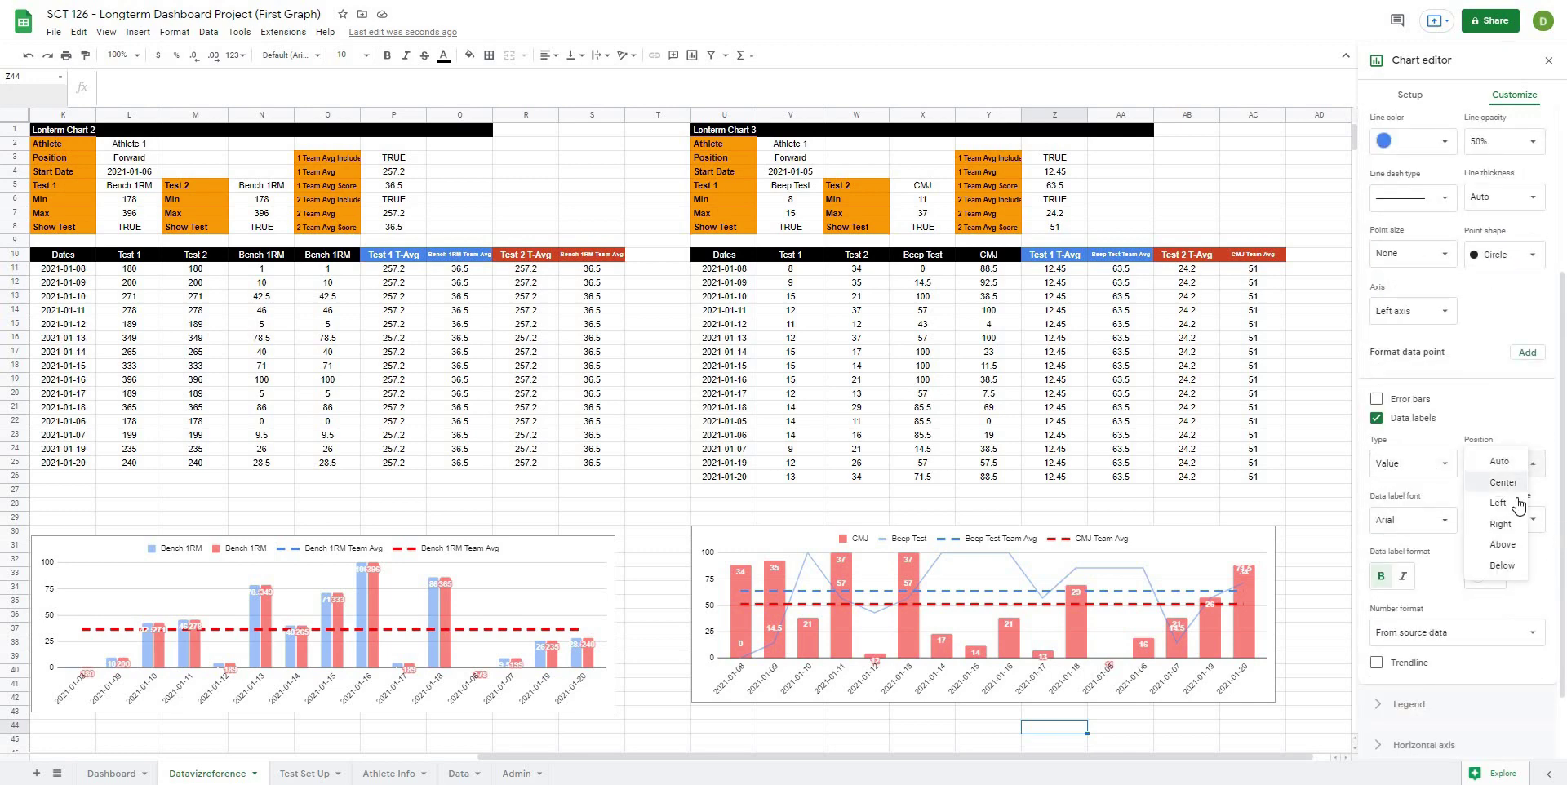
click(1503, 482)
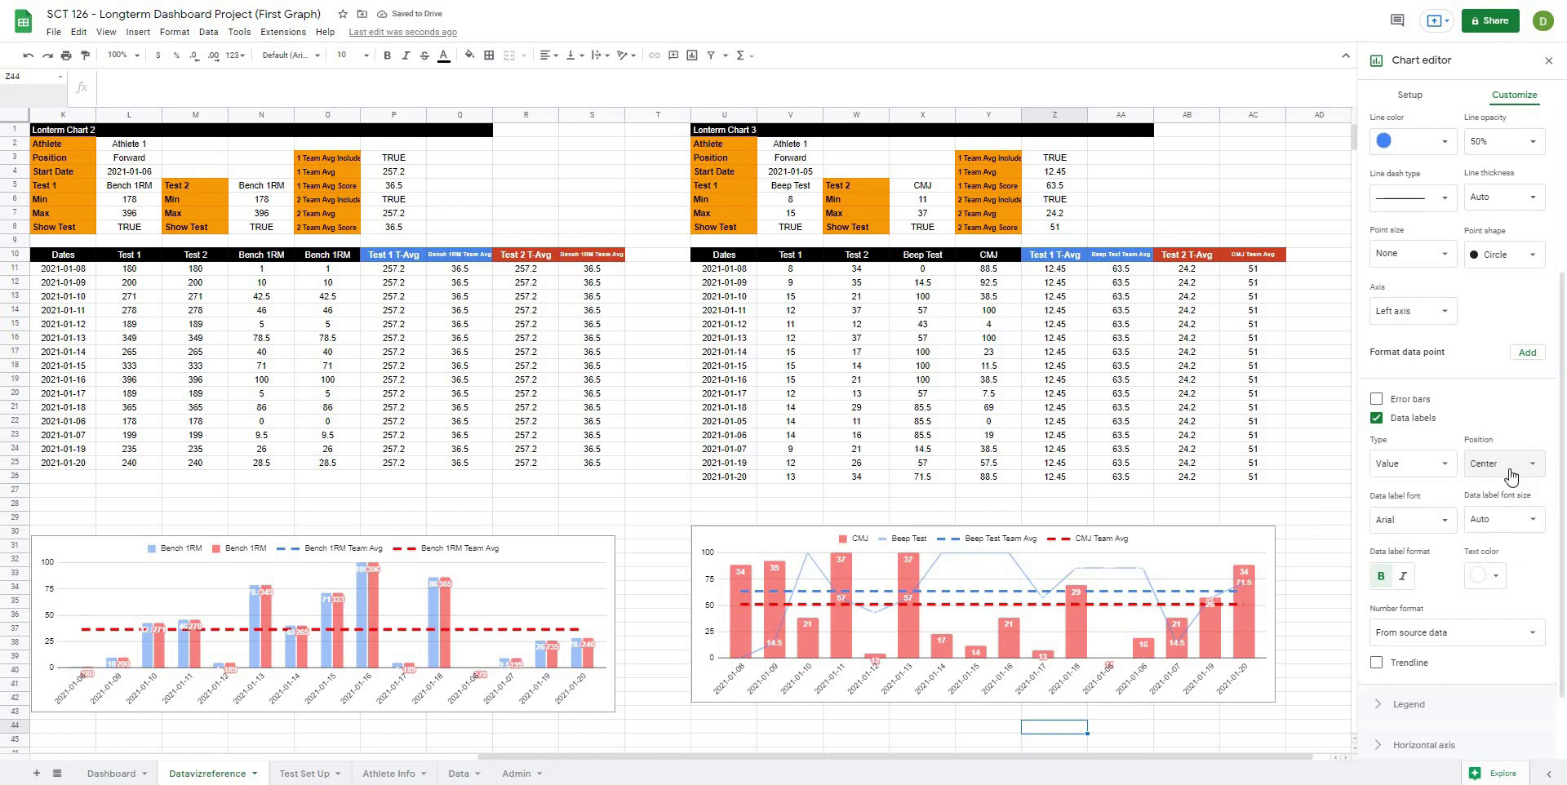
click(1533, 526)
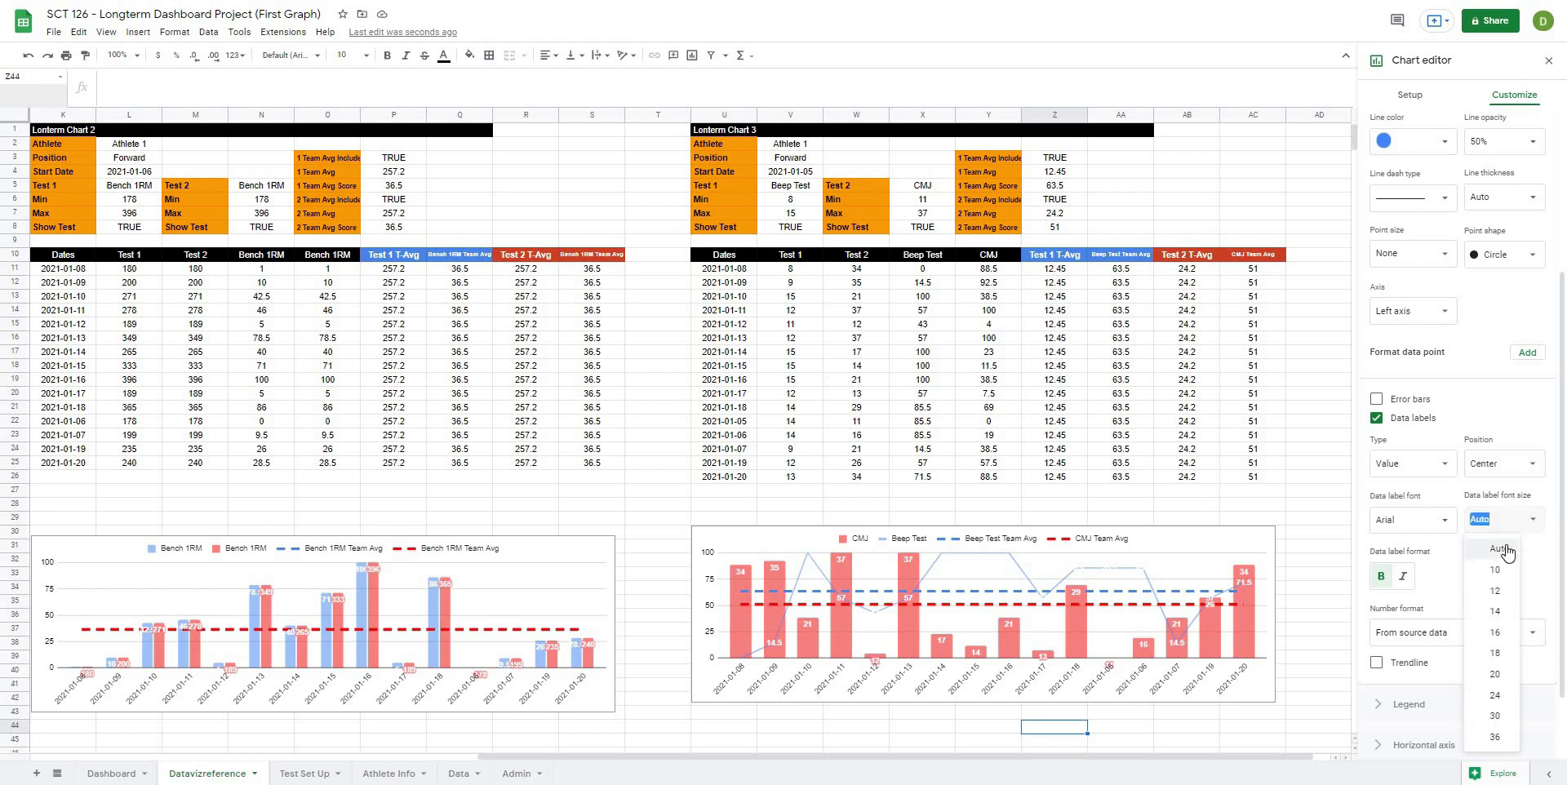
click(1502, 663)
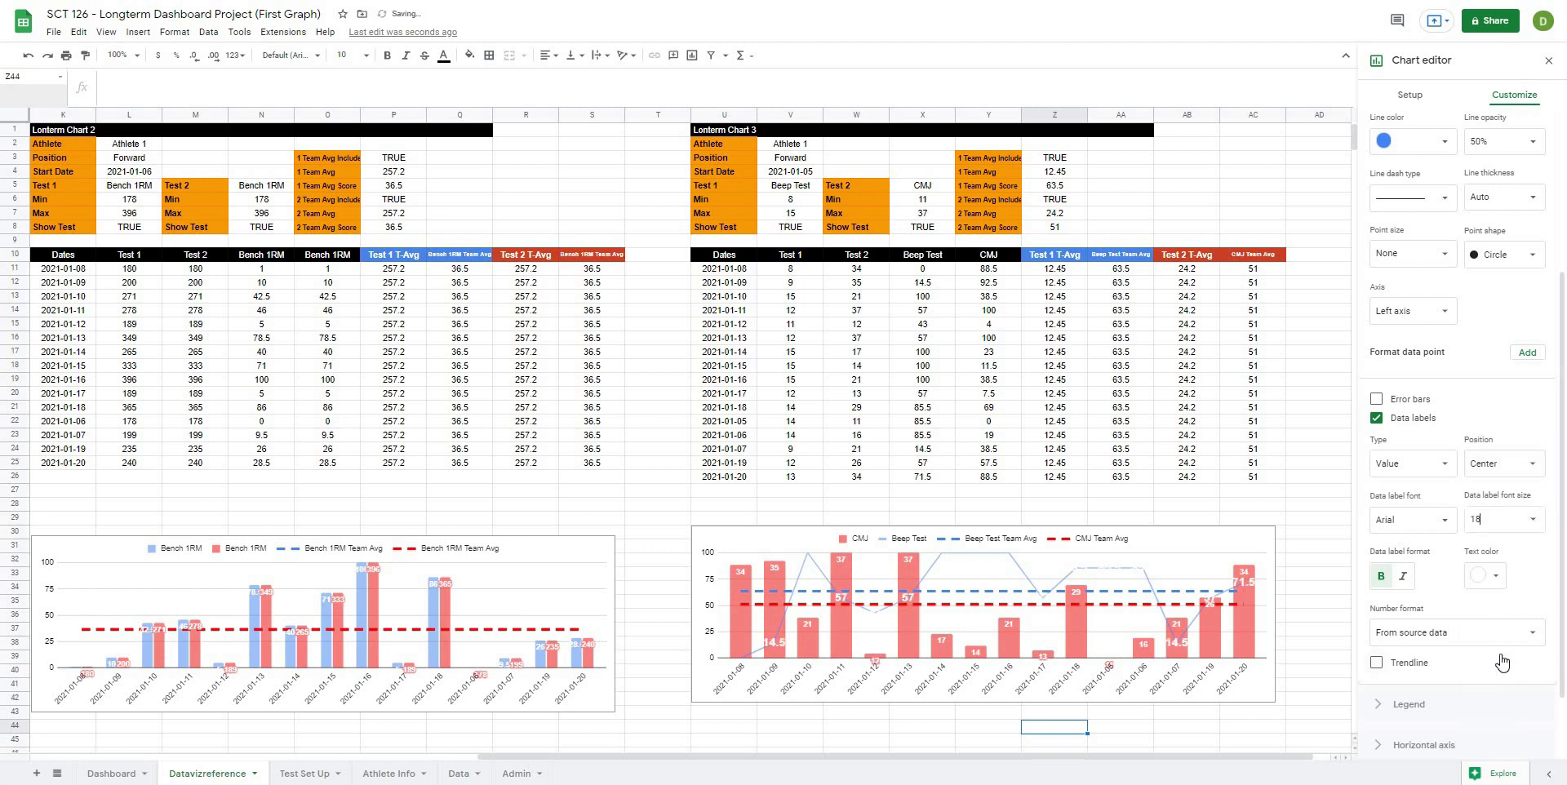
click(1522, 522)
click(1507, 613)
Step: Change the CMJ series in the third block's chart from columns to a line
scroll(1453, 408, up, 2)
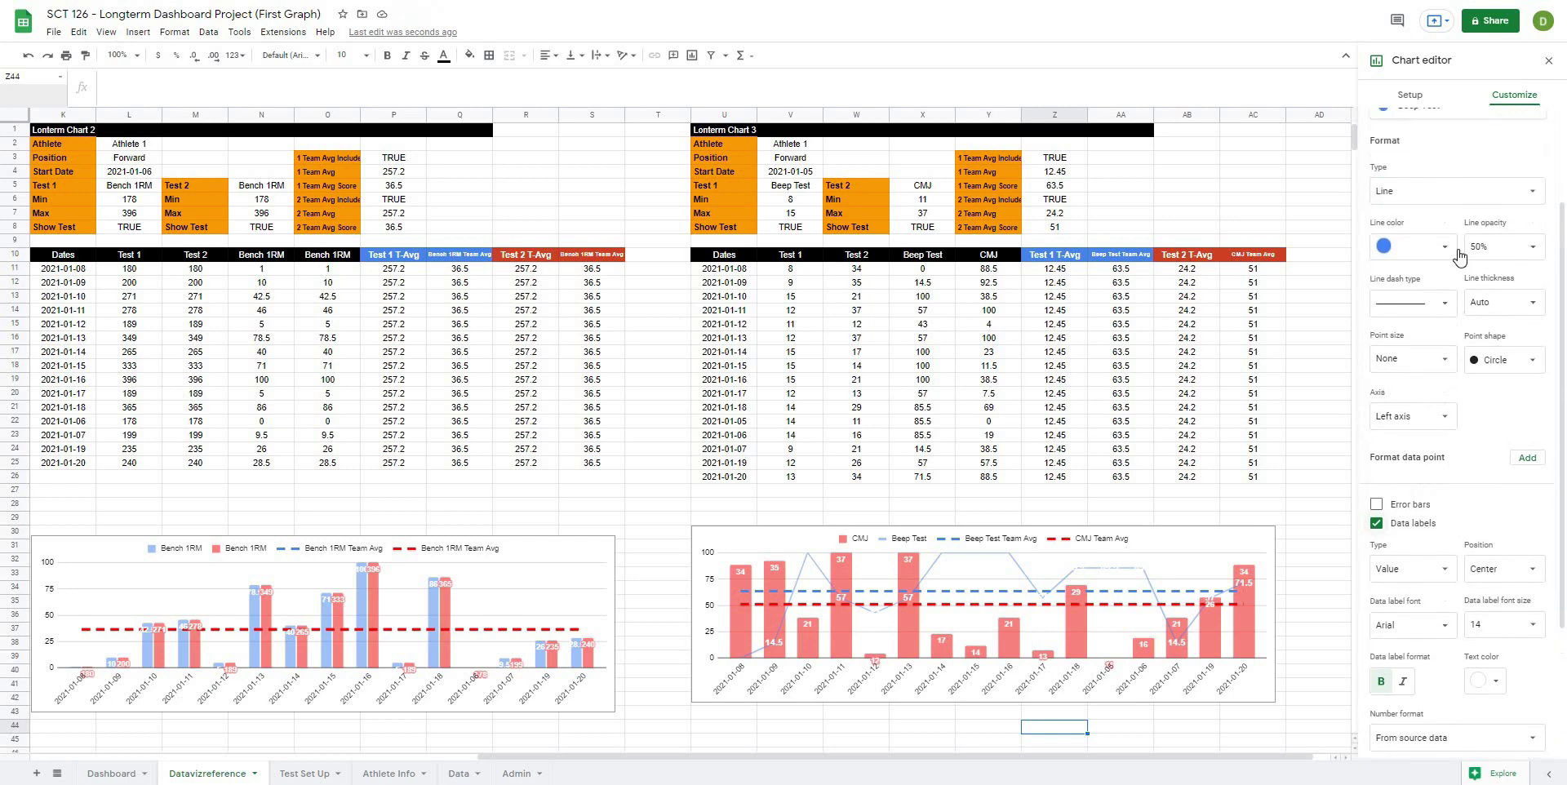
scroll(1460, 258, up, 2)
click(1453, 249)
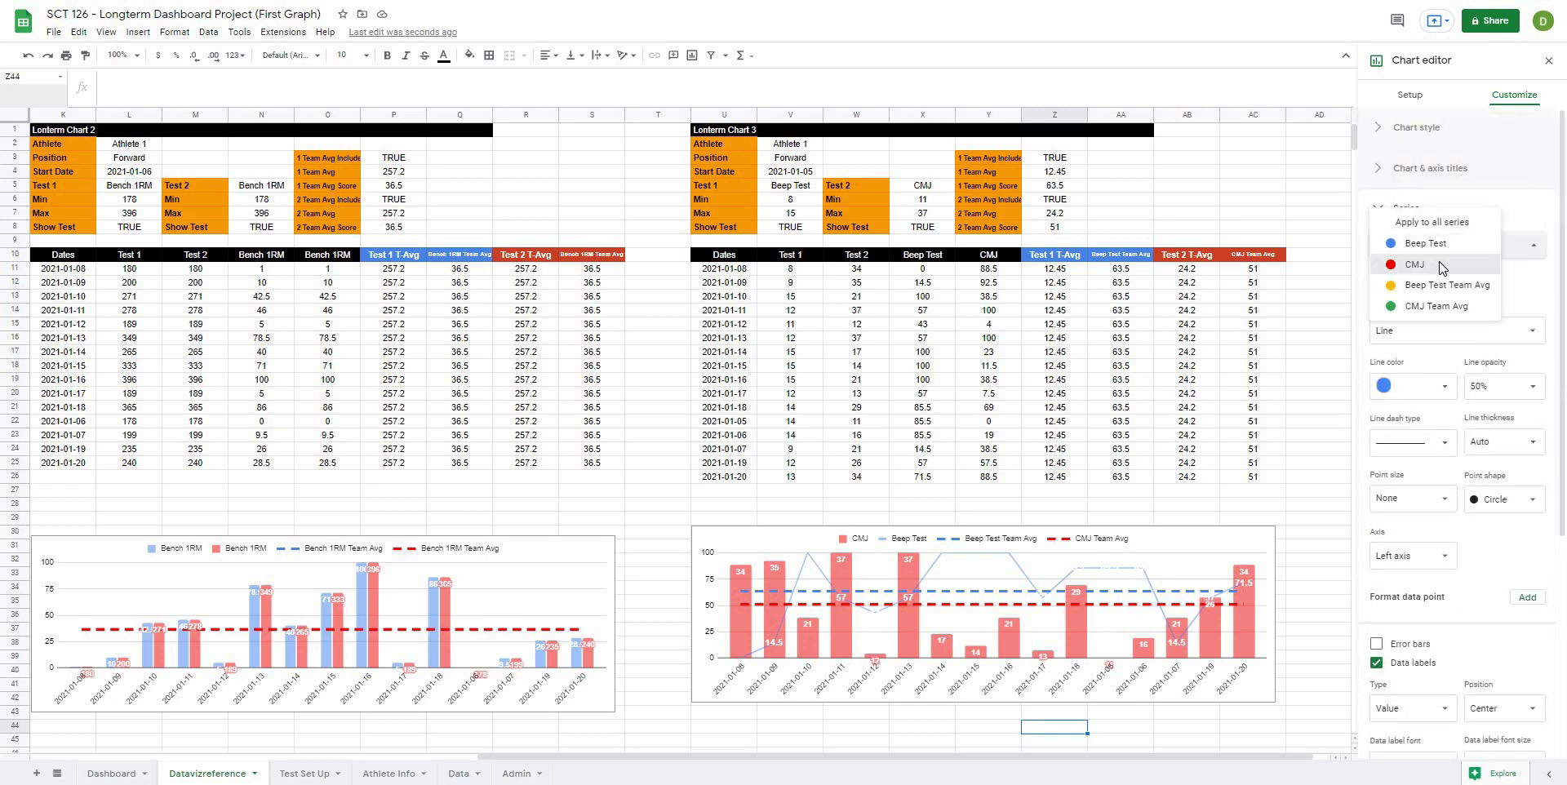
click(1441, 266)
click(1447, 334)
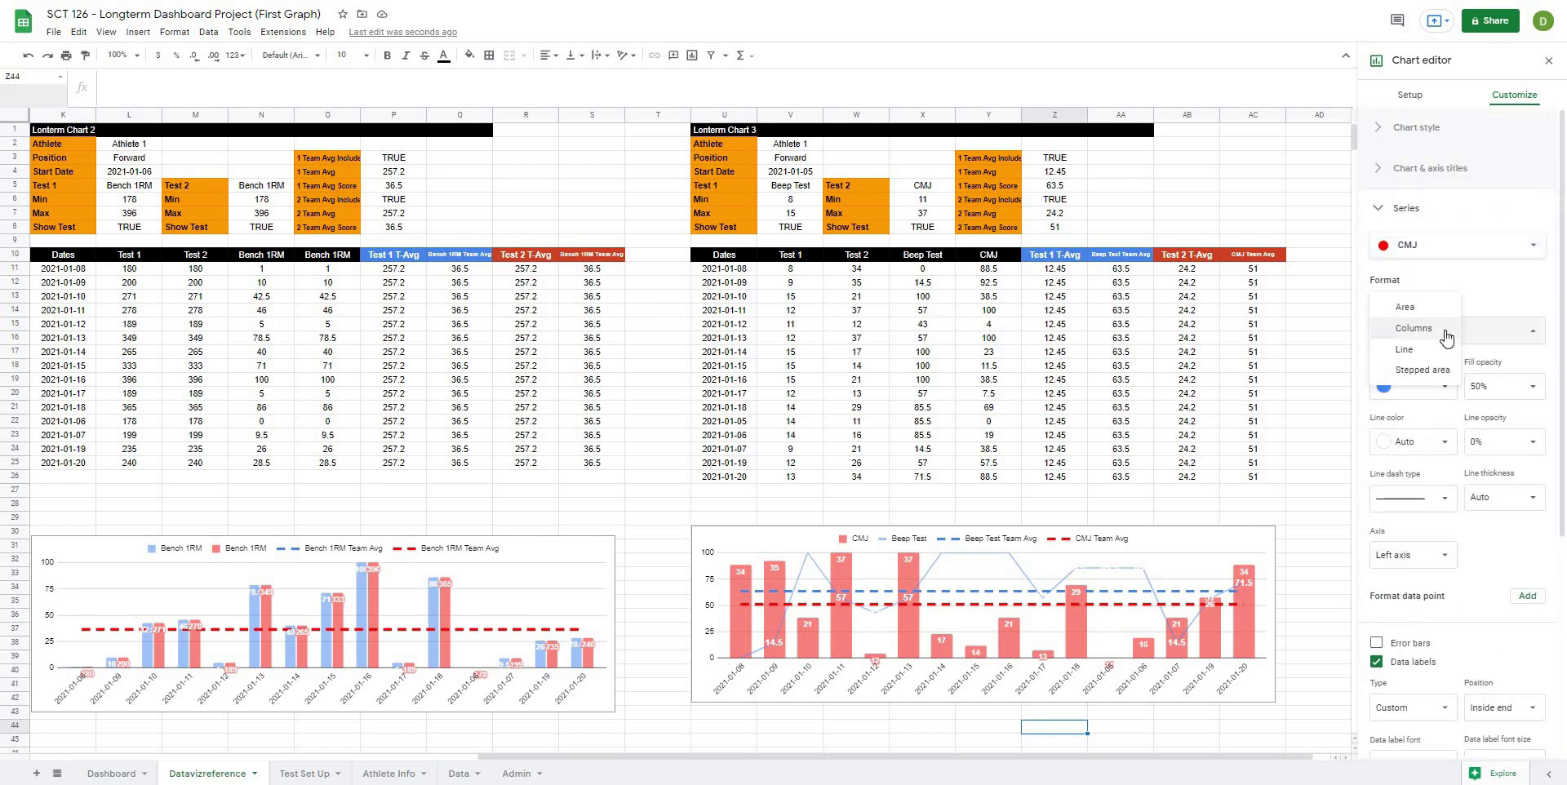
click(1404, 349)
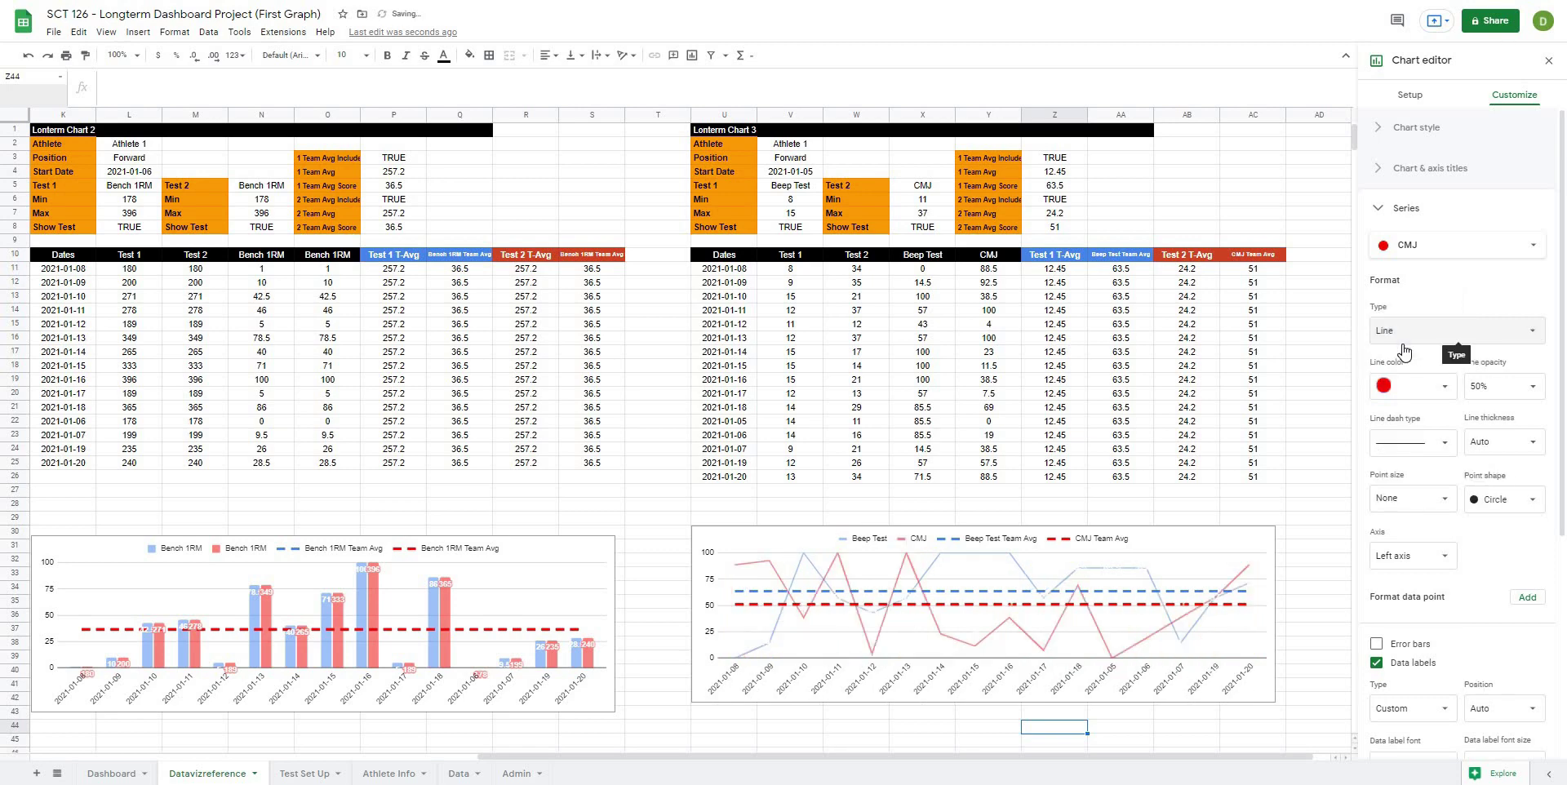
Step: Set the text color of the Beep Test series' data labels to red
scroll(1533, 563, down, 3)
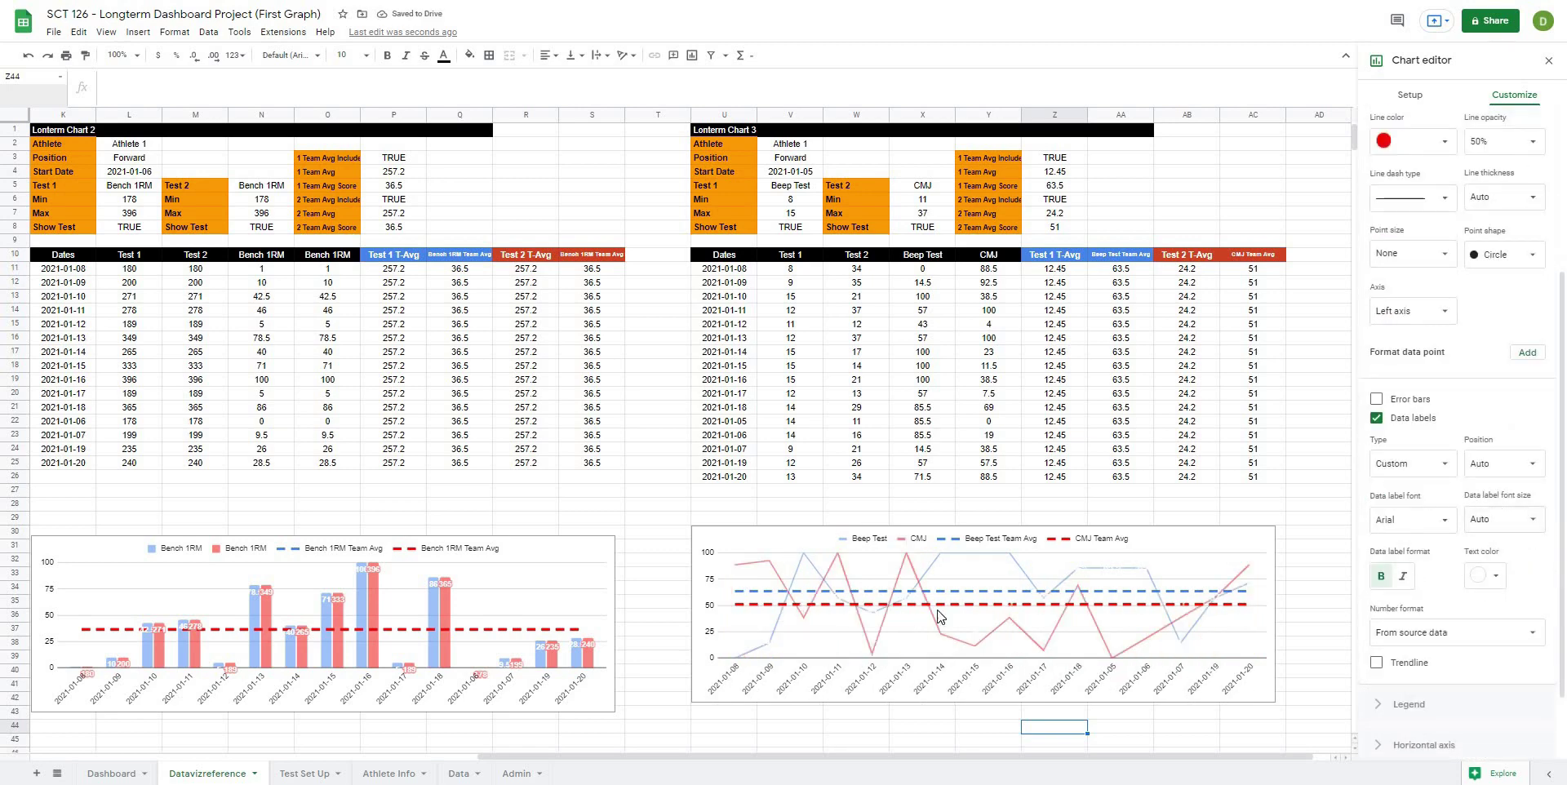
click(937, 641)
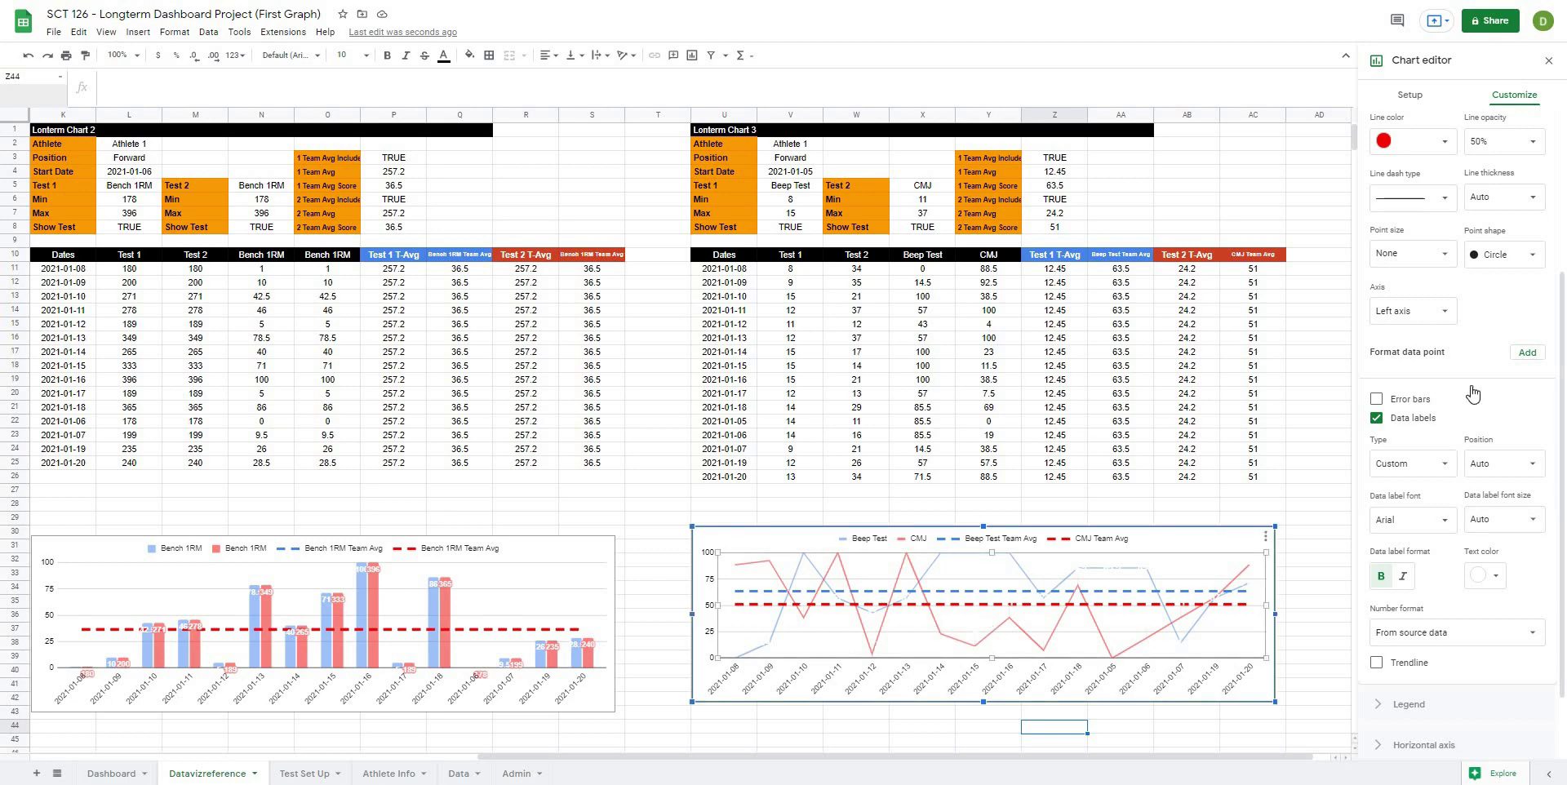
scroll(1479, 237, up, 3)
click(1480, 236)
click(1443, 235)
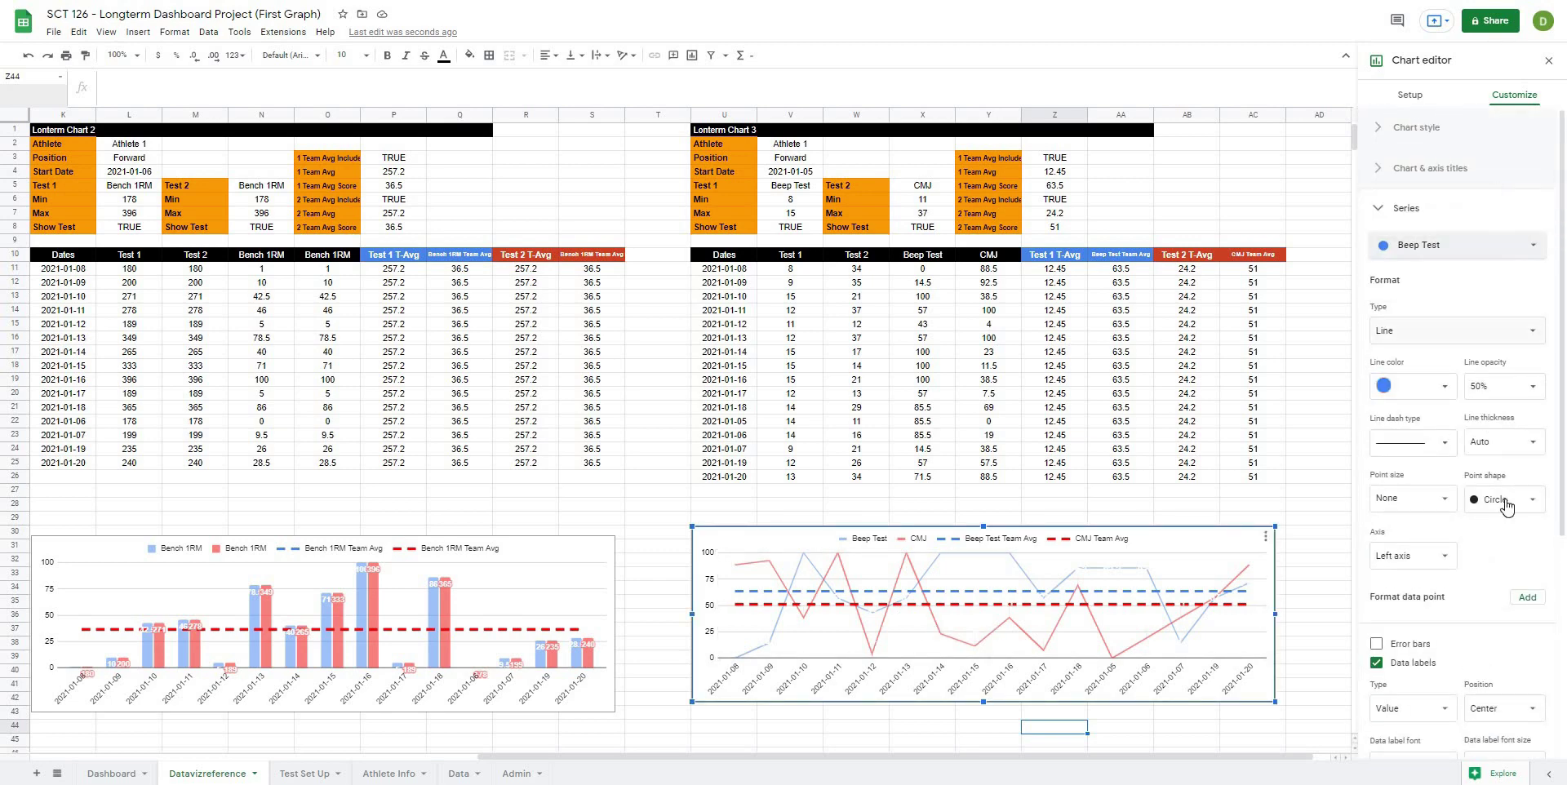
scroll(1473, 496, down, 3)
scroll(1473, 496, down, 1)
click(1496, 488)
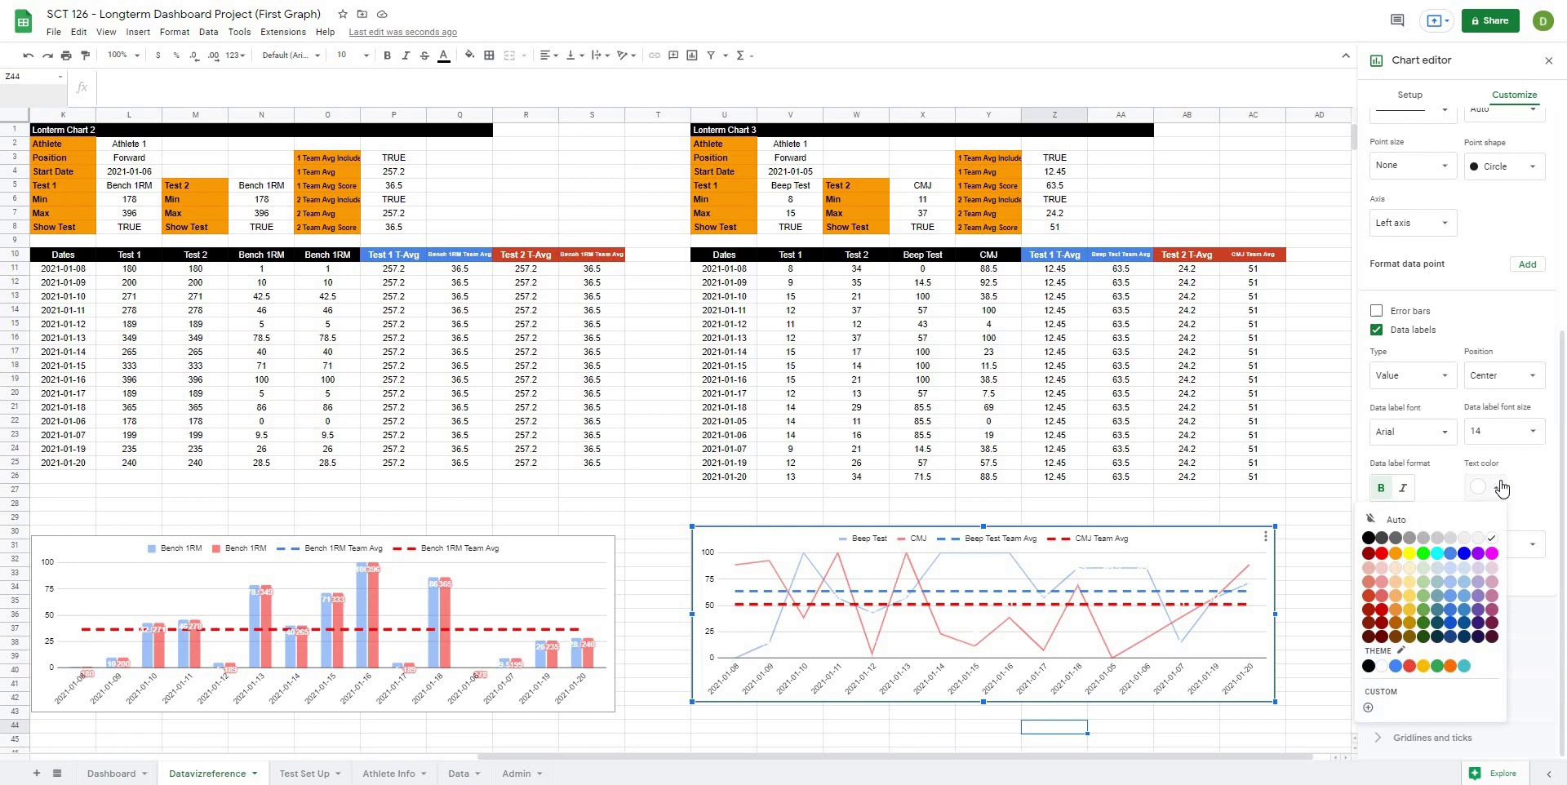
click(1382, 553)
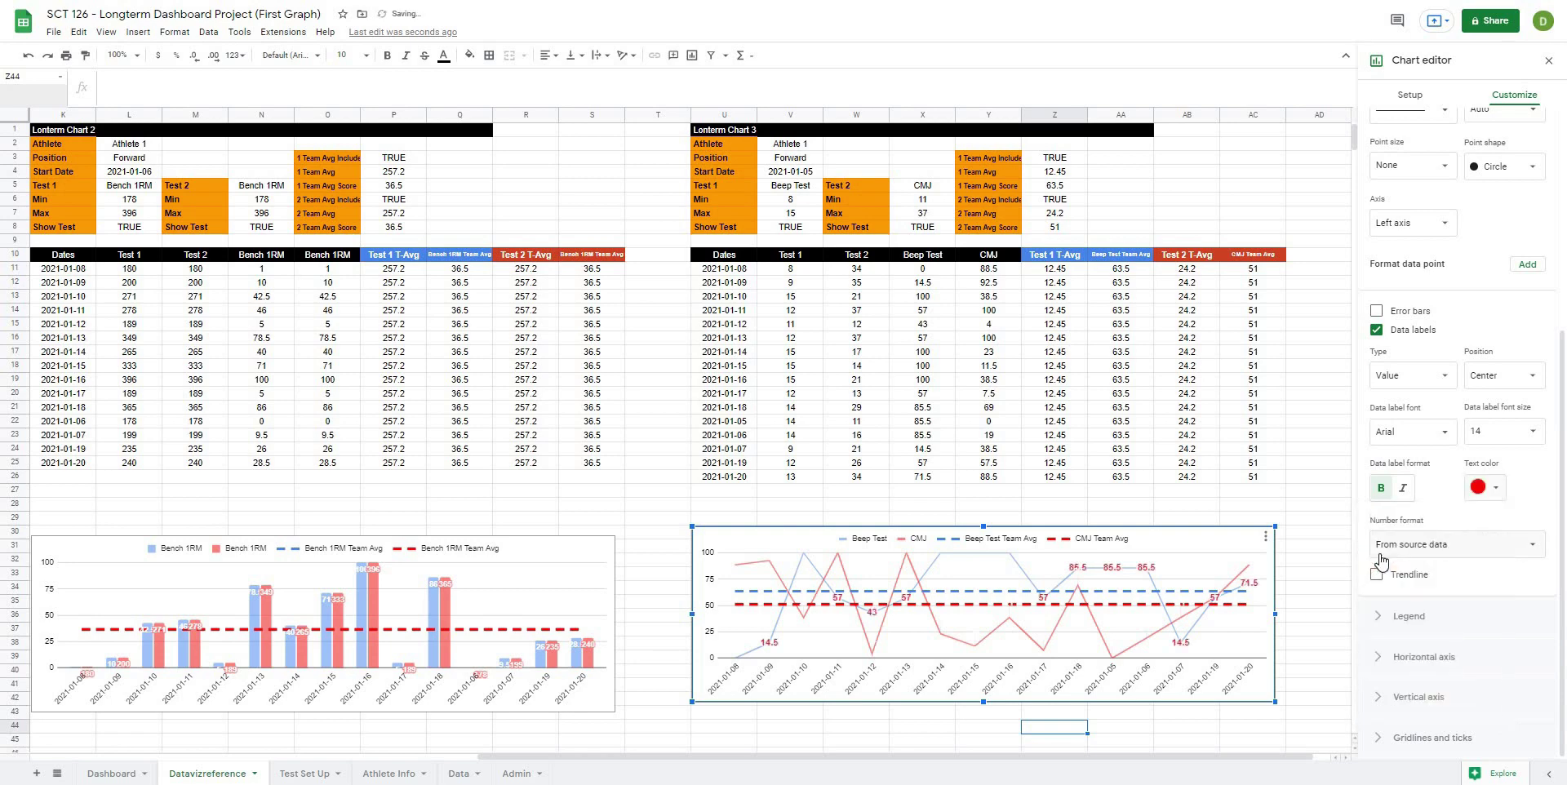
Step: Set the text color of the Beep Test series' data labels to cornflower blue
scroll(1428, 514, up, 4)
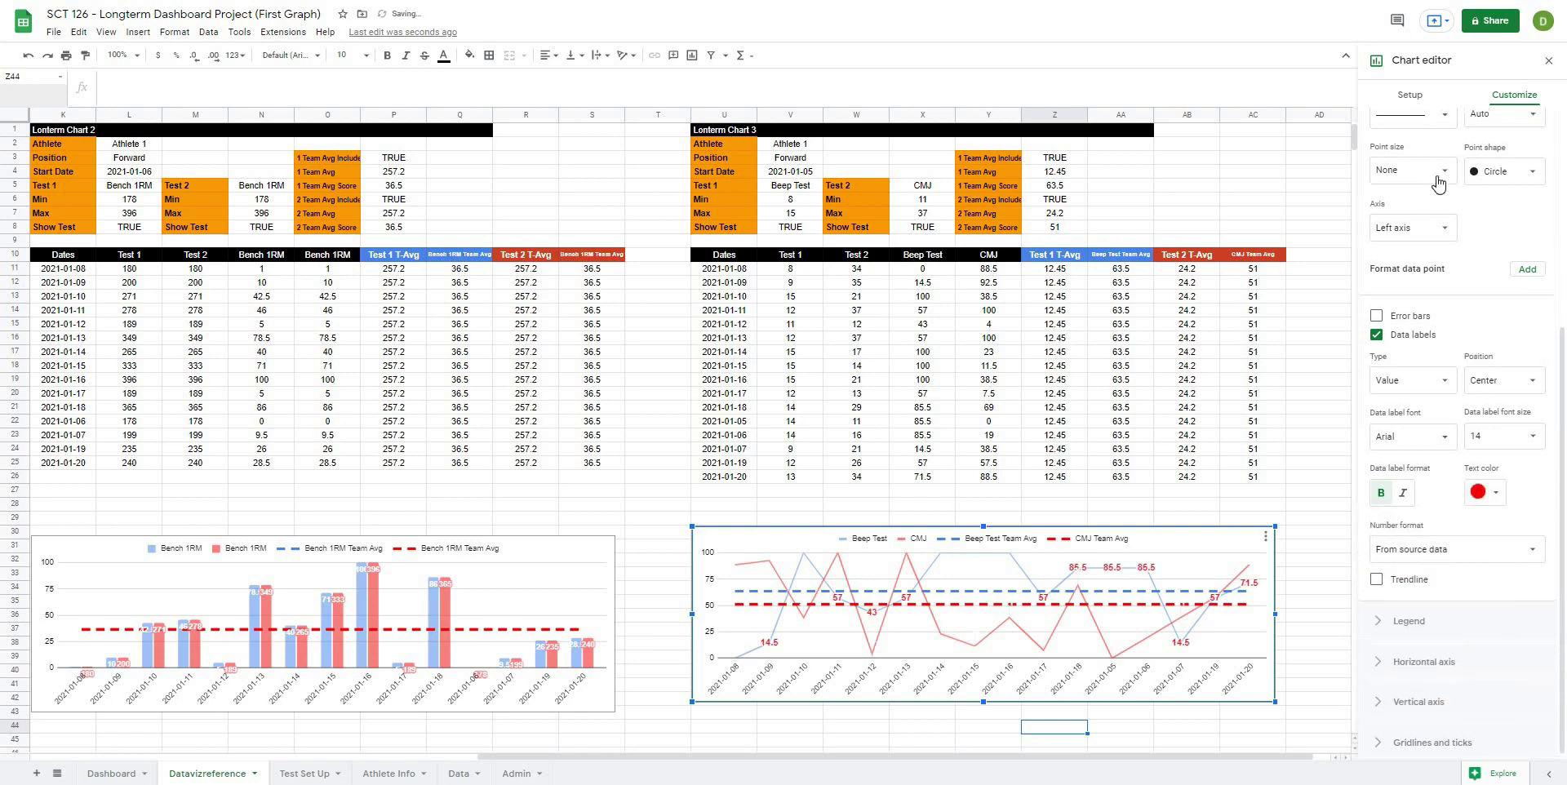
click(1450, 239)
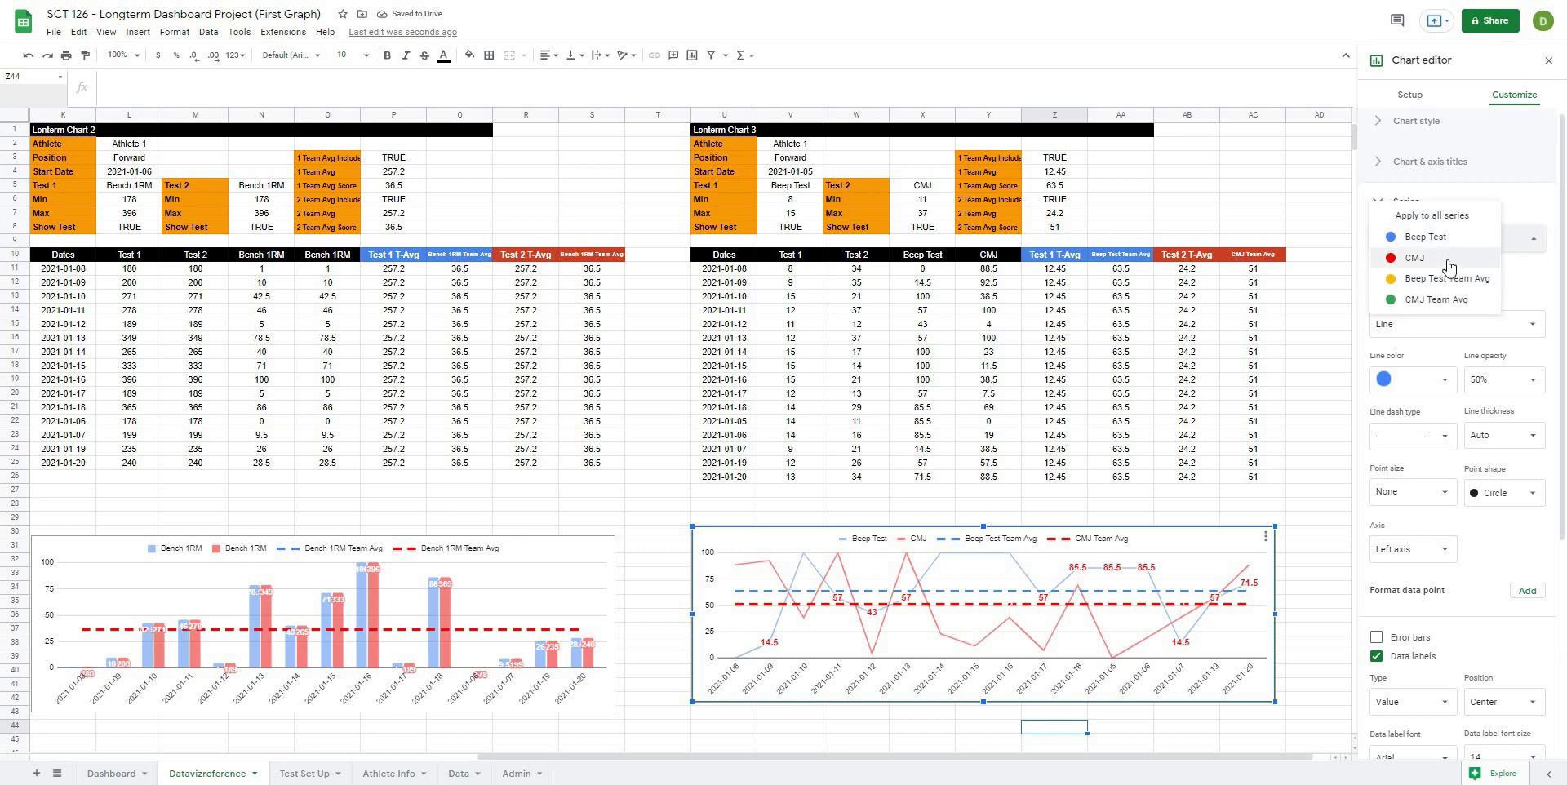
click(1449, 259)
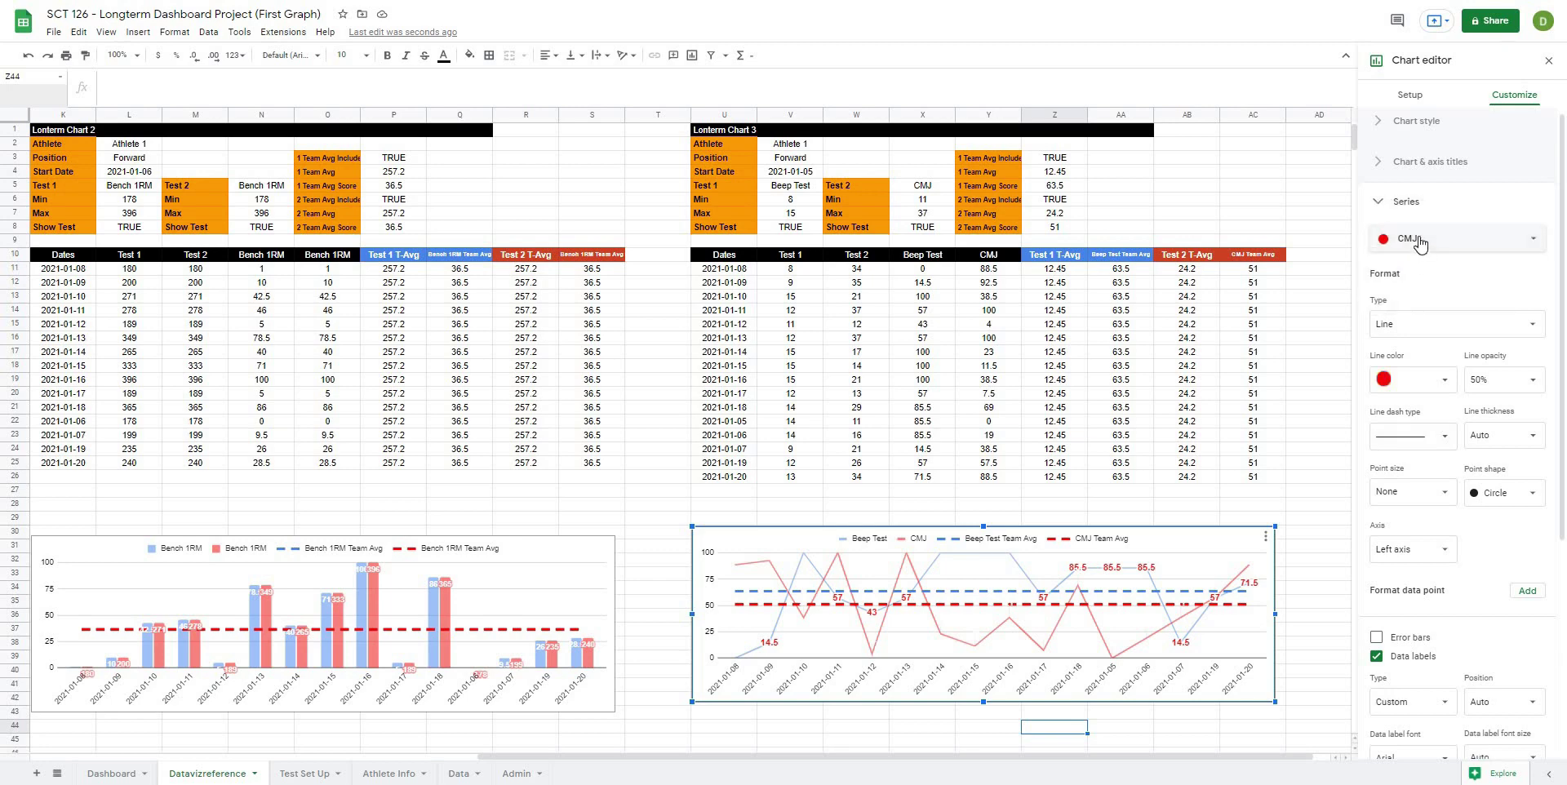
click(1420, 241)
click(1417, 215)
scroll(1441, 471, down, 4)
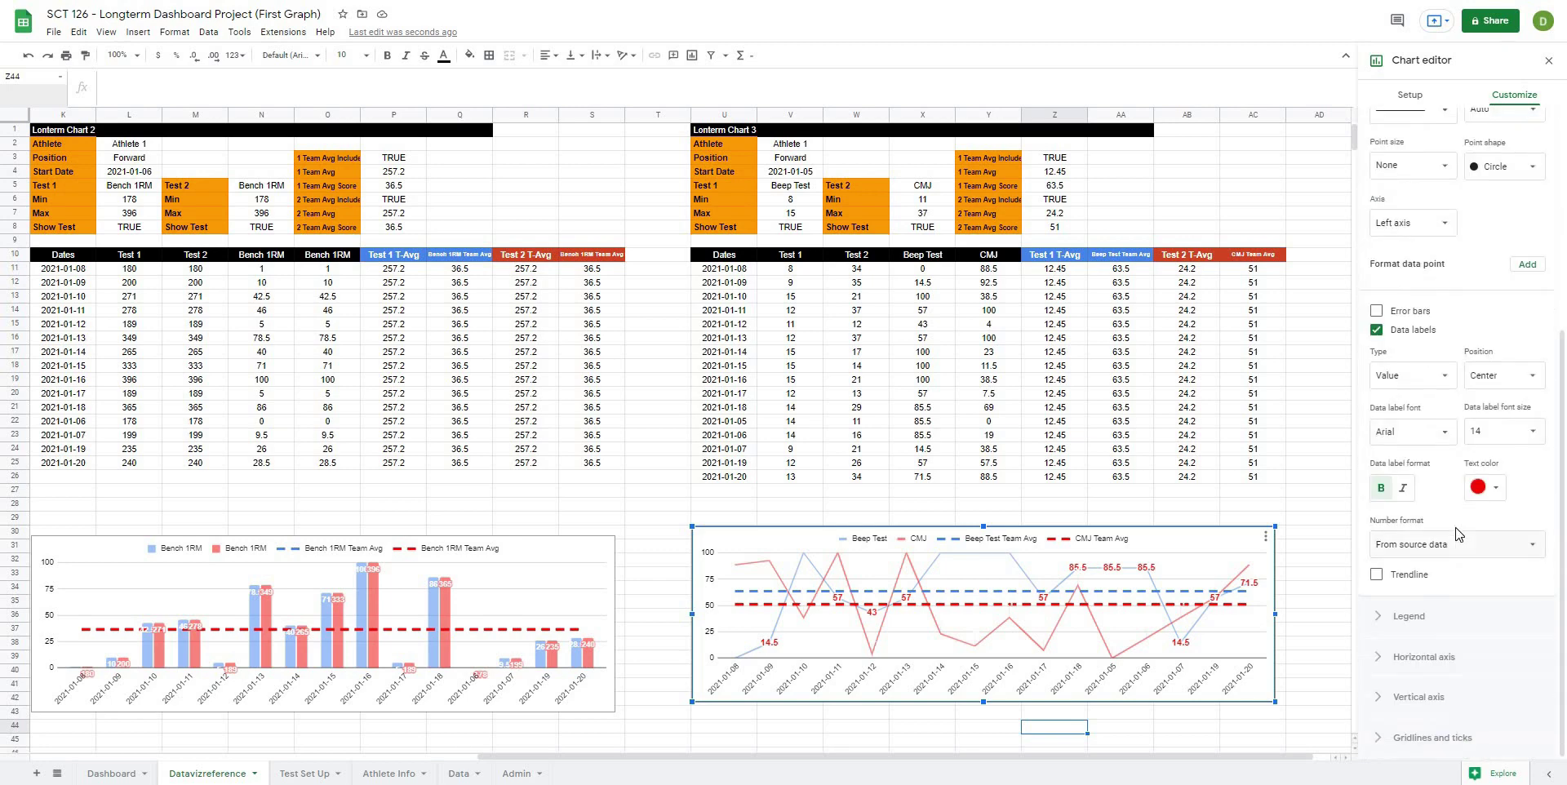
click(1495, 488)
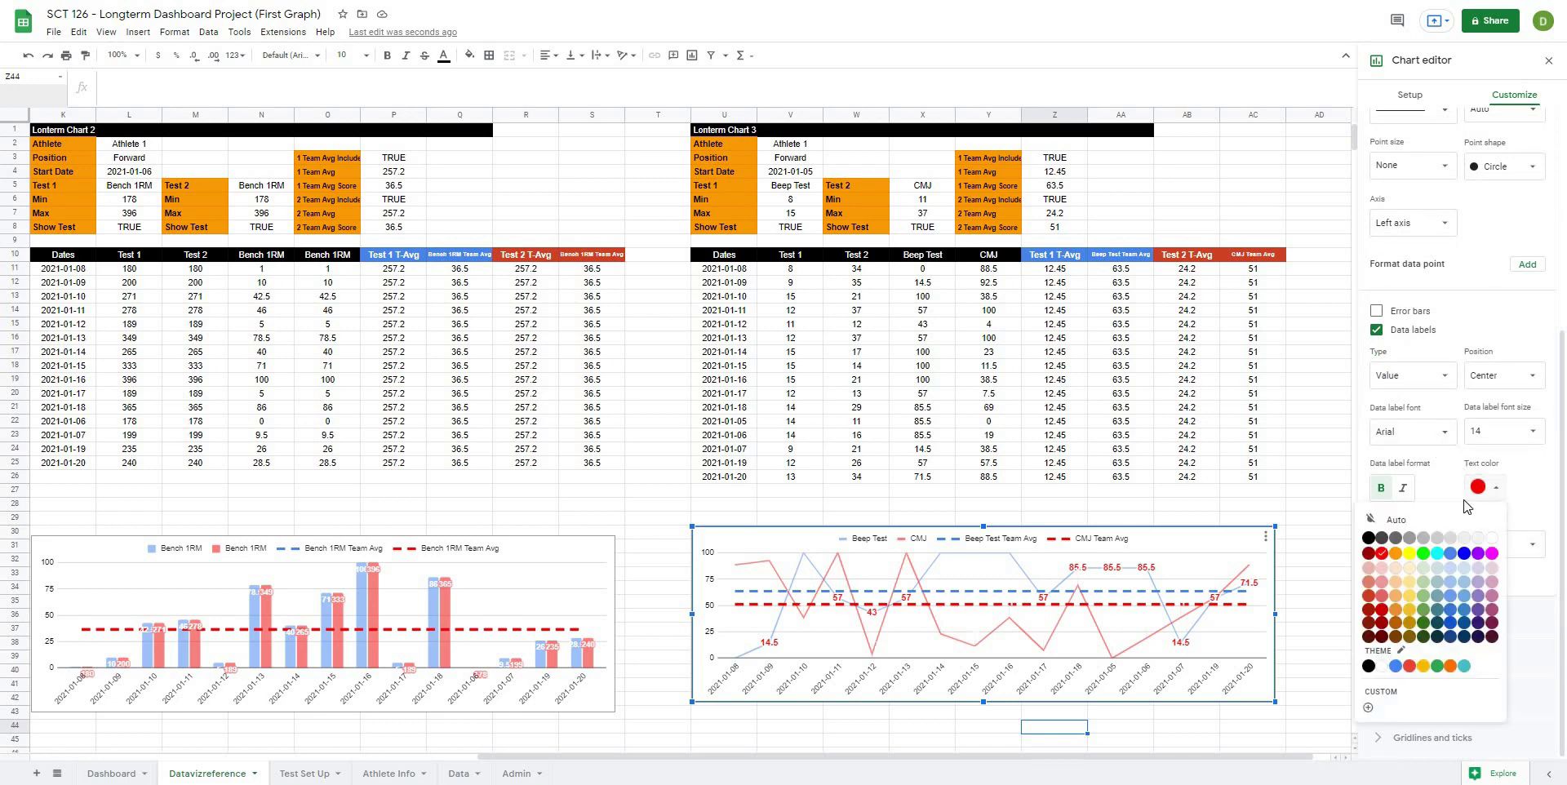
click(1451, 554)
Step: Set the text color of the CMJ series' data labels in the third block's chart to red
scroll(1418, 396, up, 4)
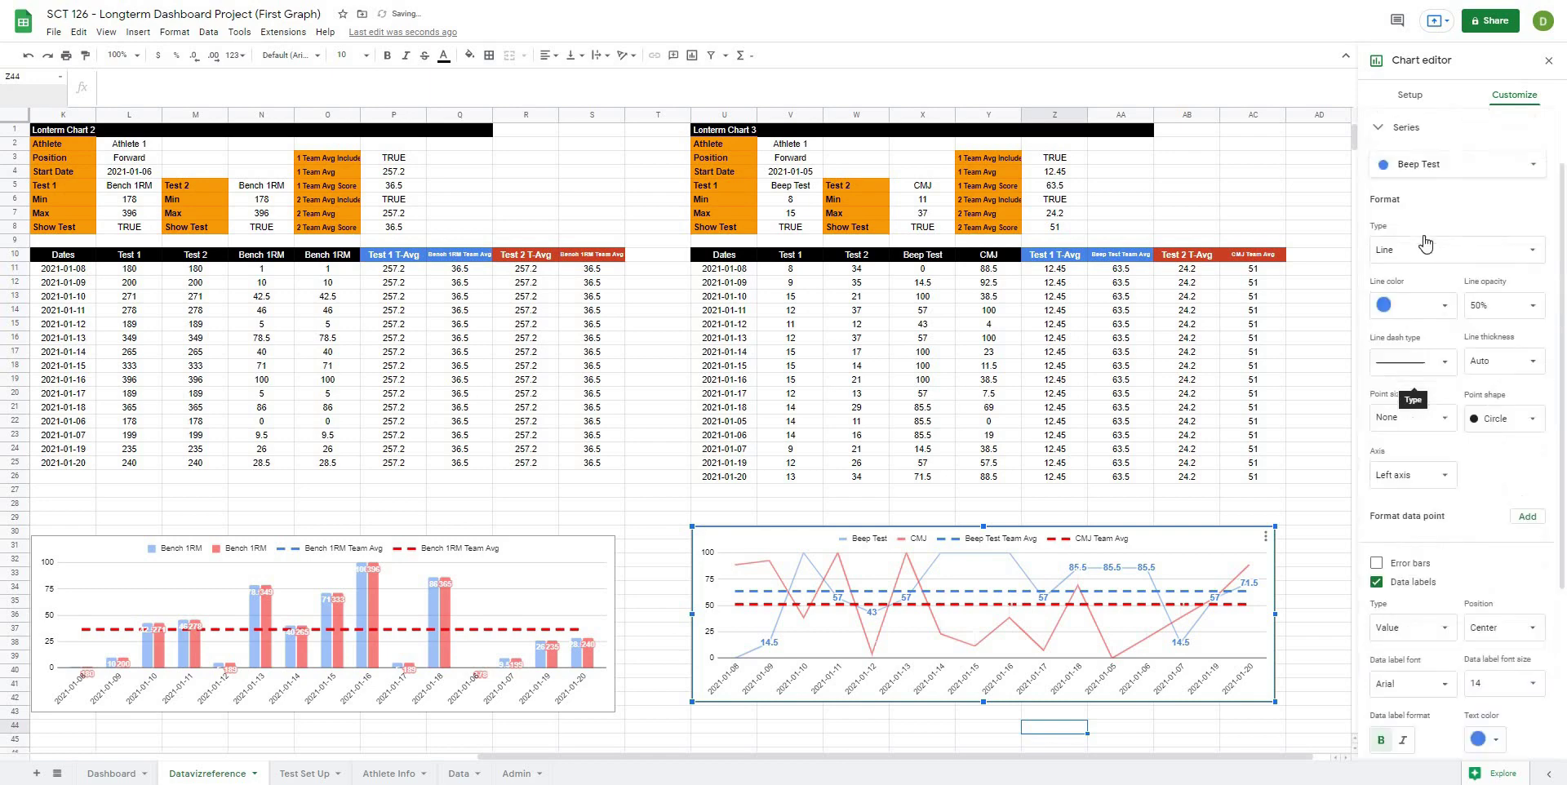
click(1429, 238)
click(1423, 260)
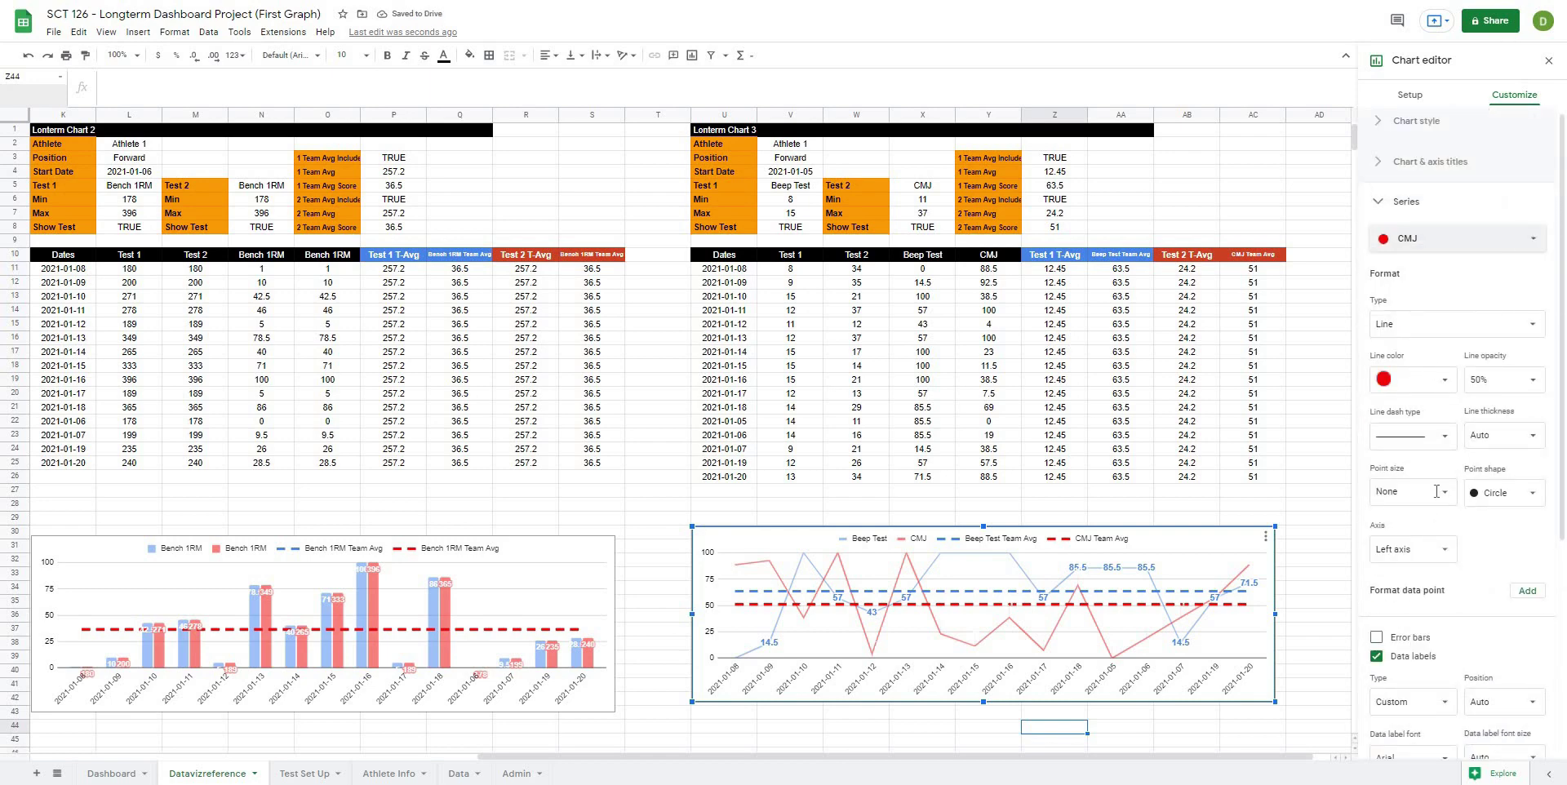
scroll(1437, 367, down, 3)
click(1496, 569)
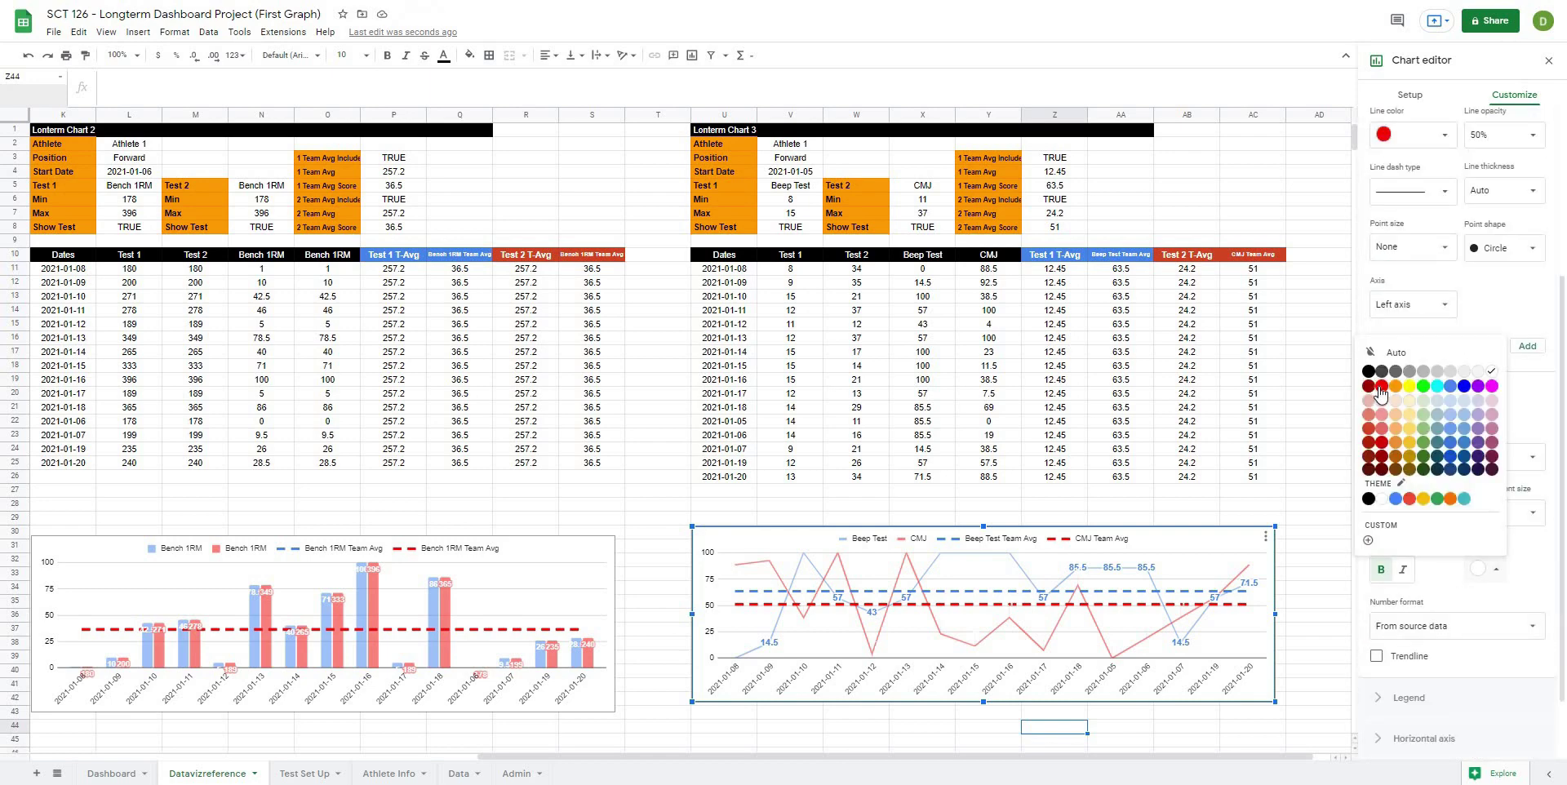
click(1382, 387)
Step: Position the CMJ series' data labels at the center and close the chart's settings
click(1505, 514)
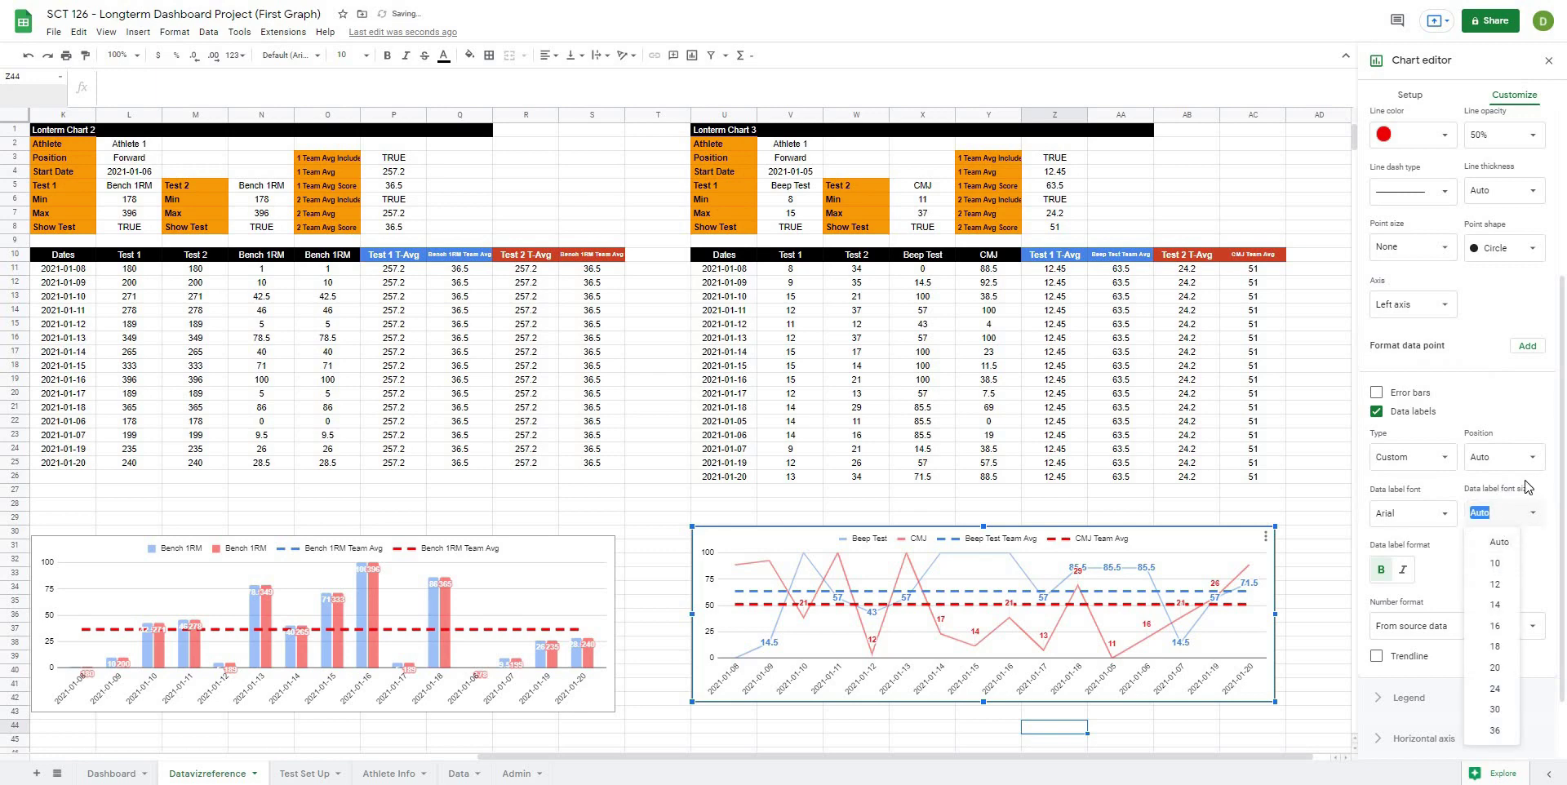
click(1520, 567)
click(1520, 458)
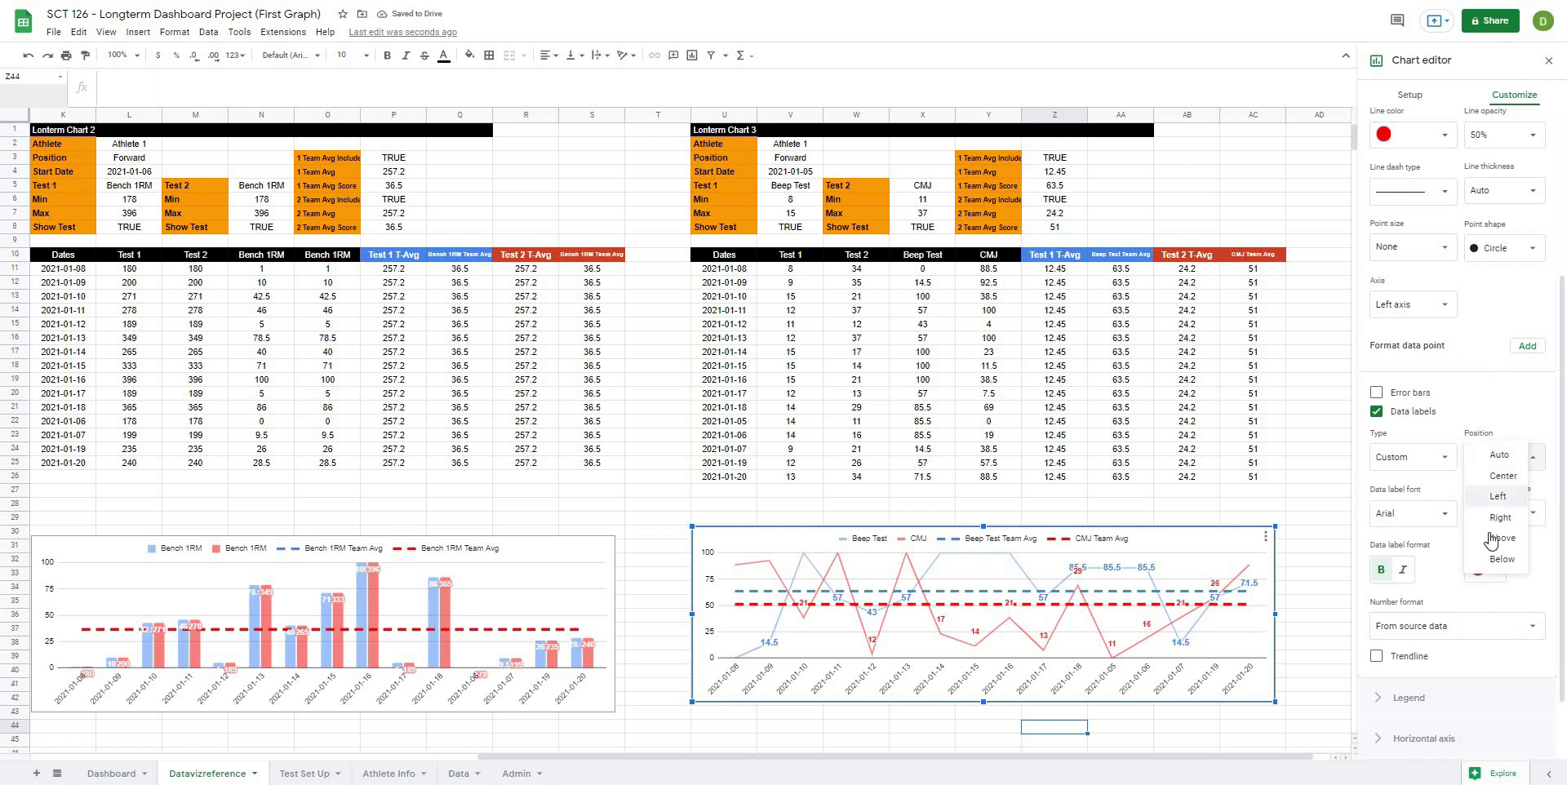
click(1501, 476)
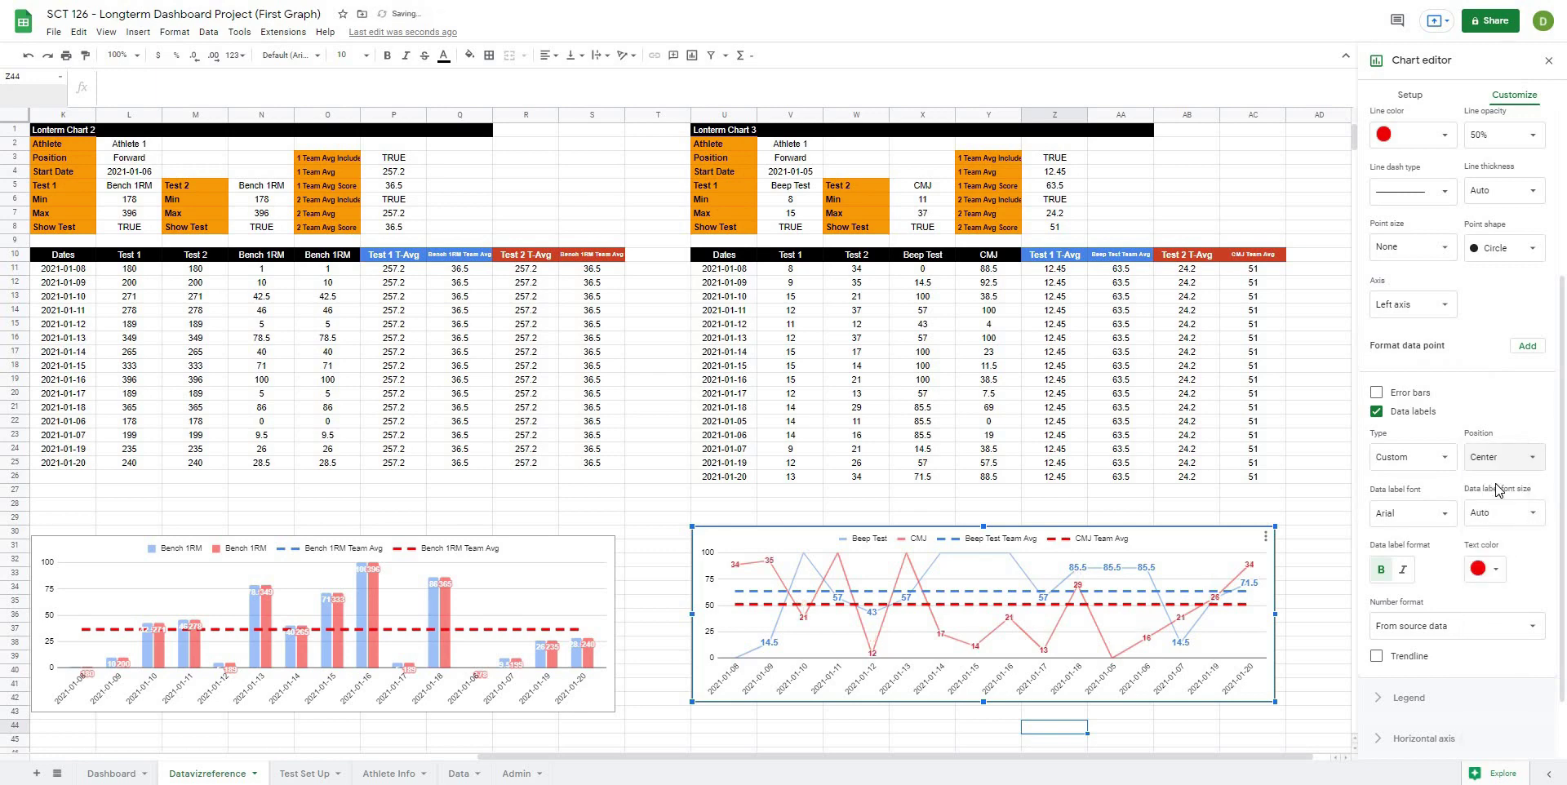
click(1319, 477)
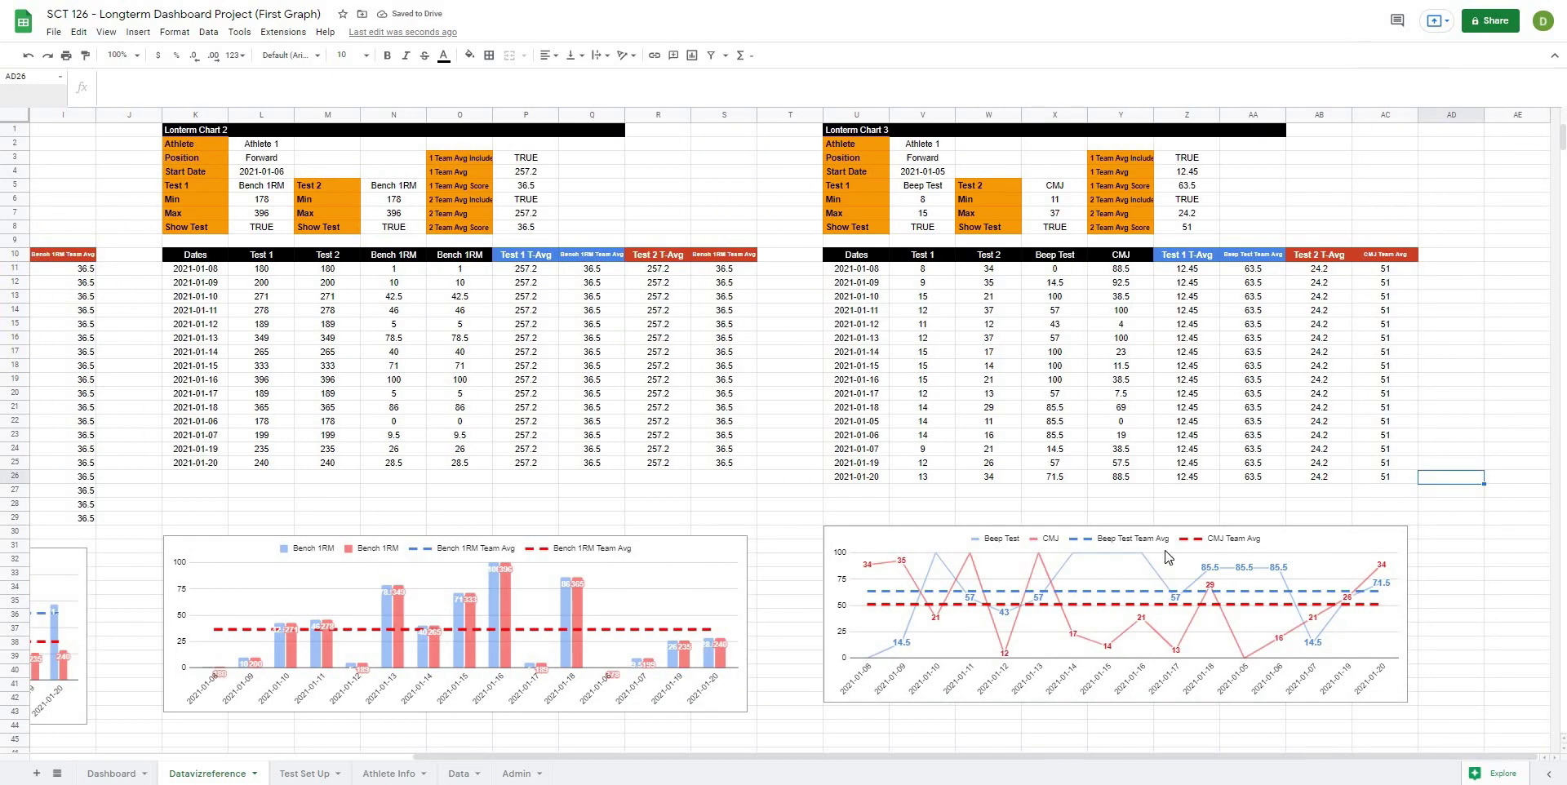
Step: Copy the third block's line chart to the Dashboard and place it directly under the "Beep Test with CMJ" title bar
click(1320, 539)
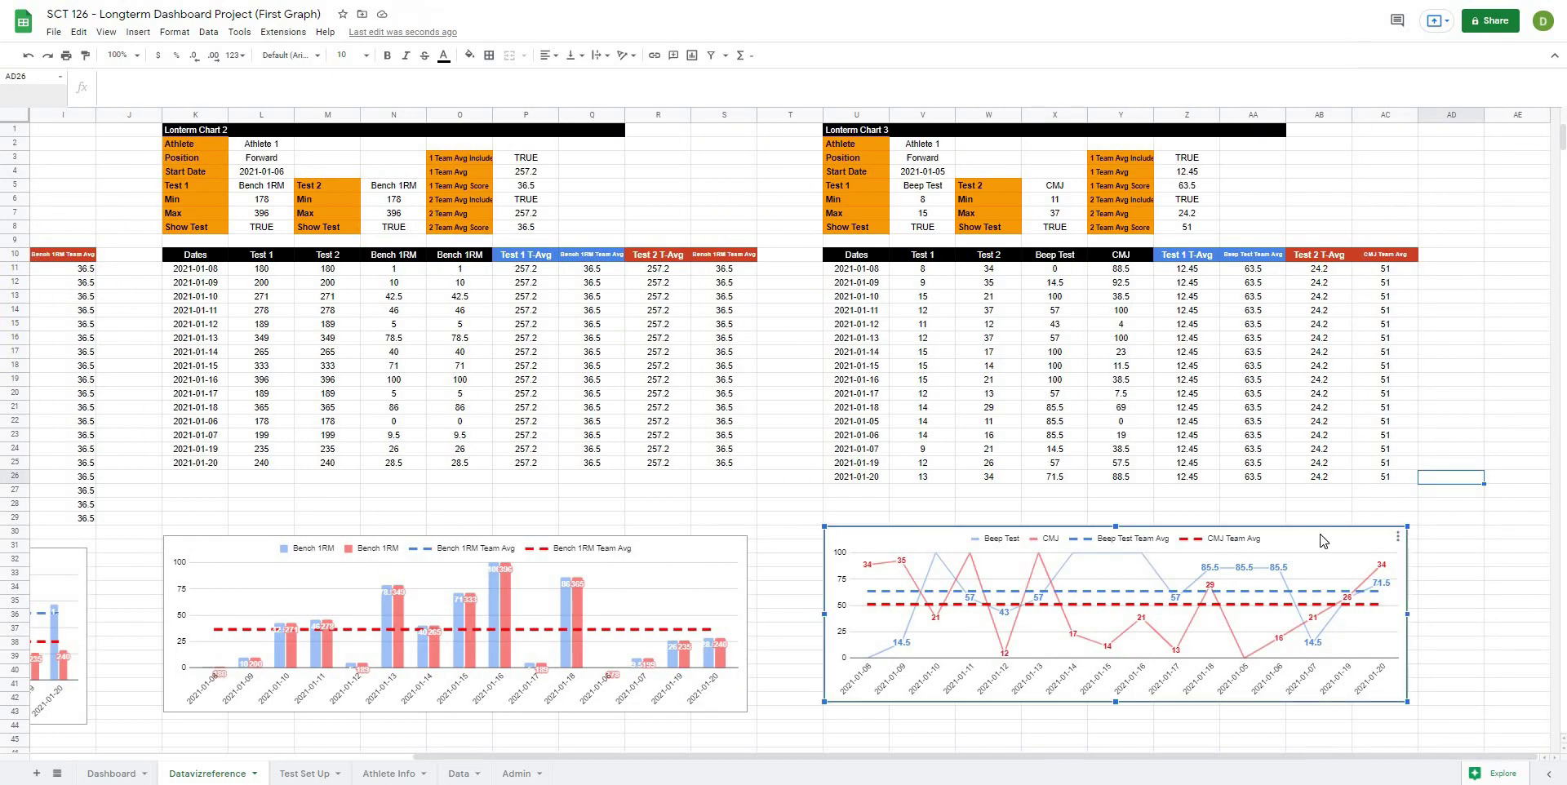
click(111, 773)
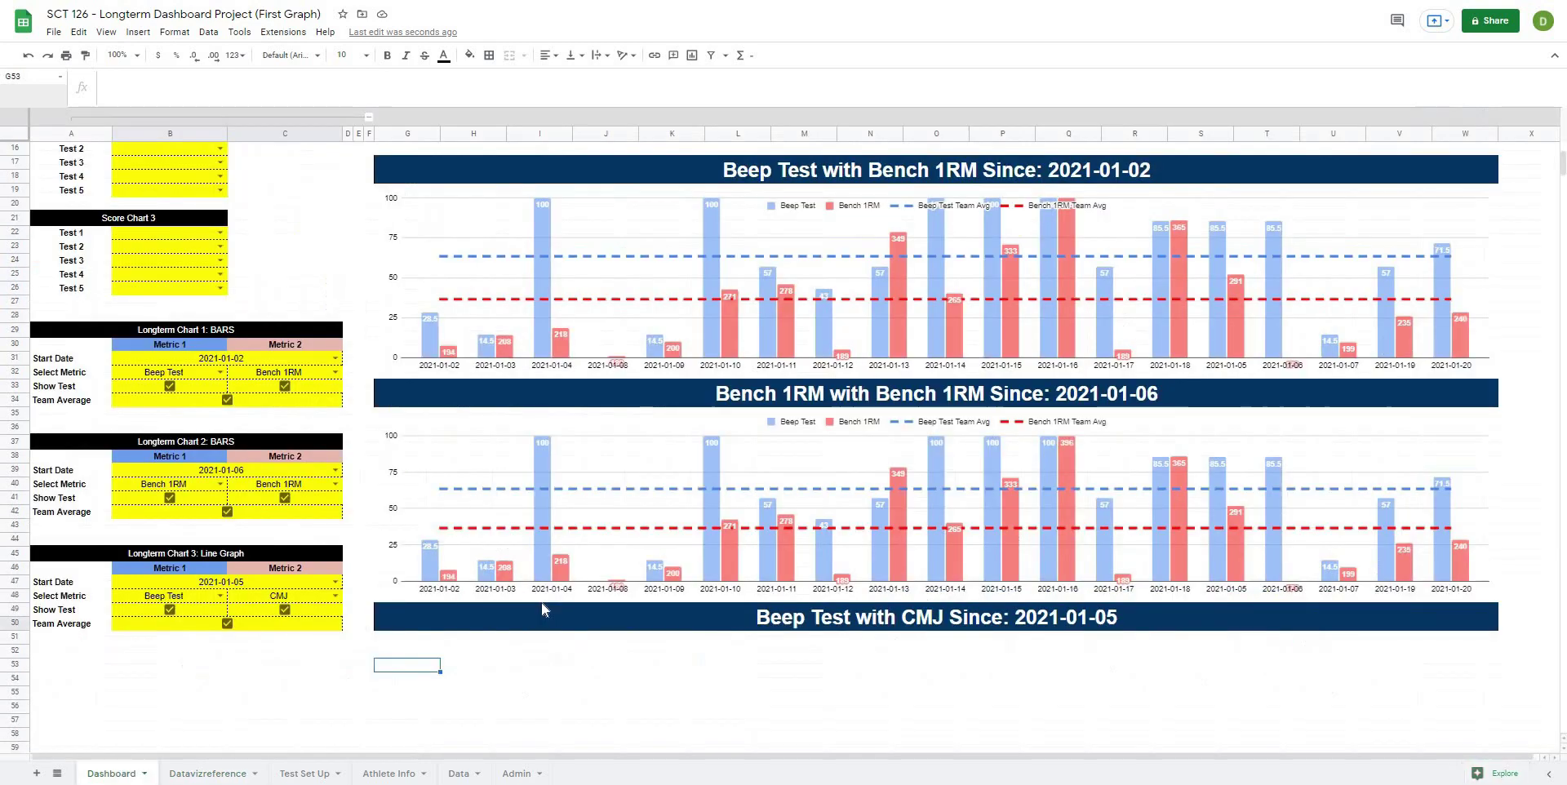
scroll(514, 656, down, 2)
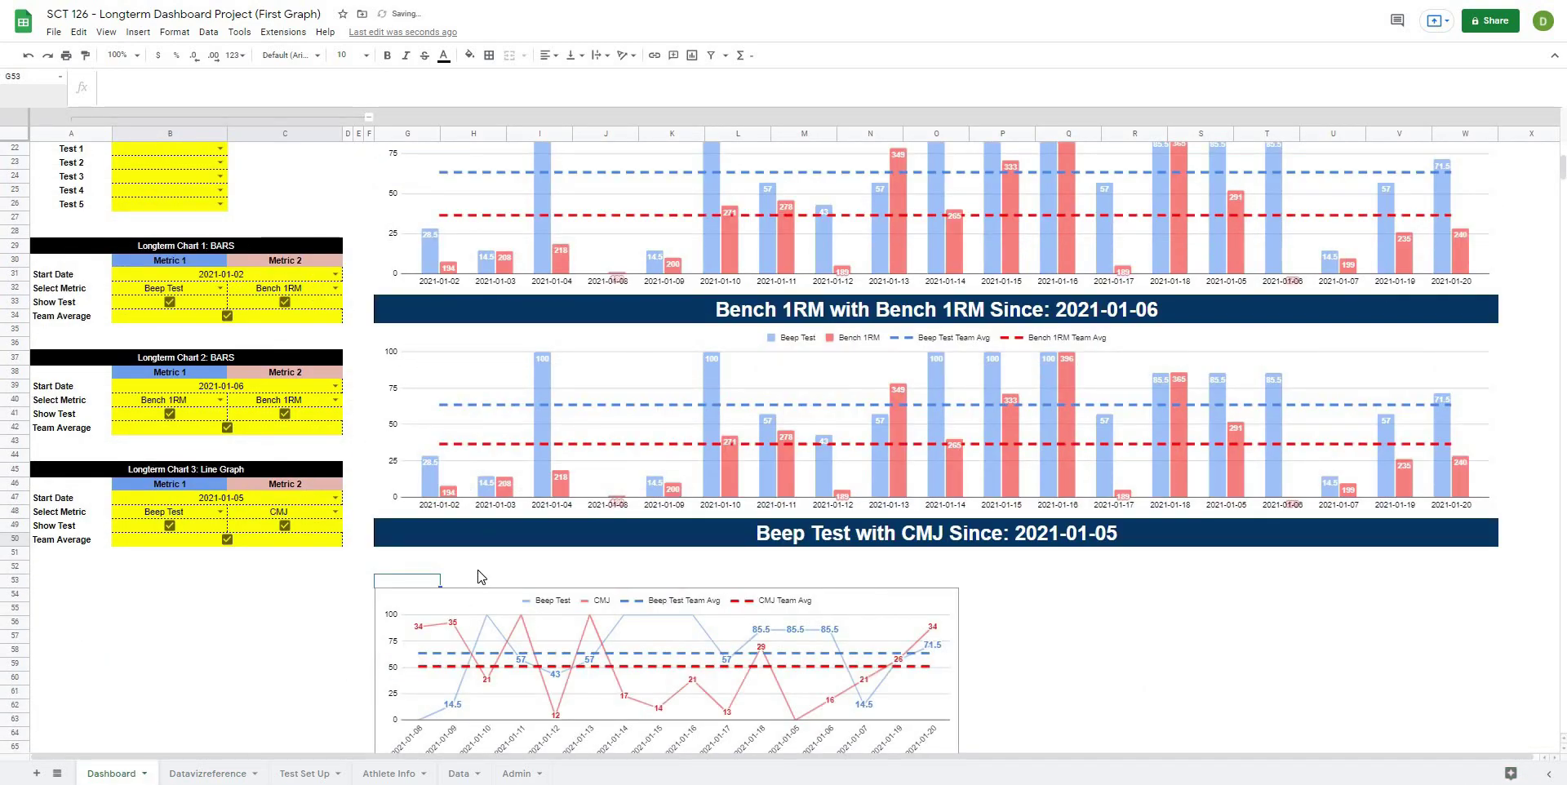
drag(467, 602, 464, 557)
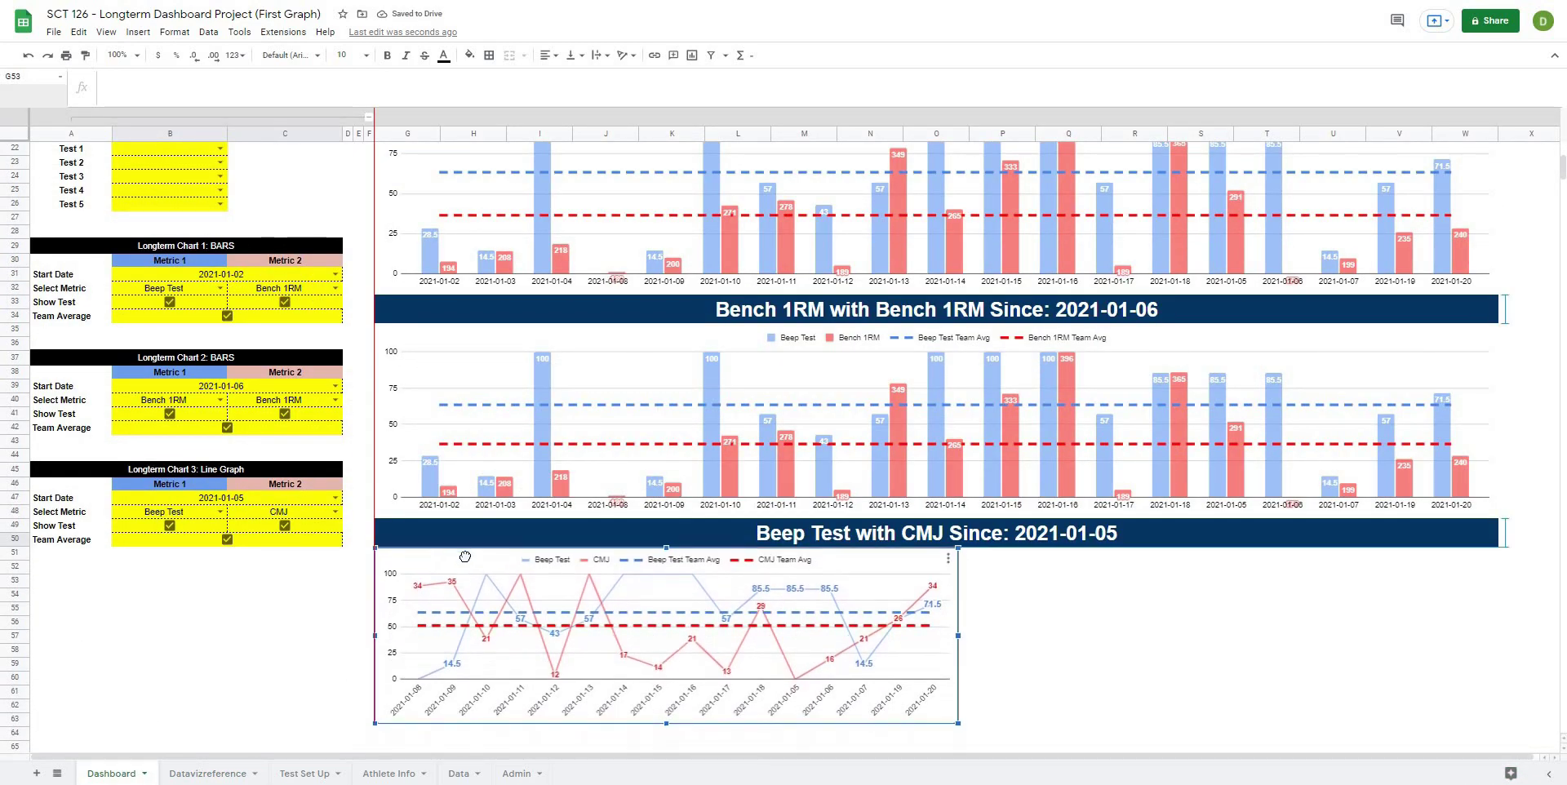
Step: Stretch the Dashboard line chart to the full width of its title bar and make it slightly taller
drag(957, 635, 1500, 589)
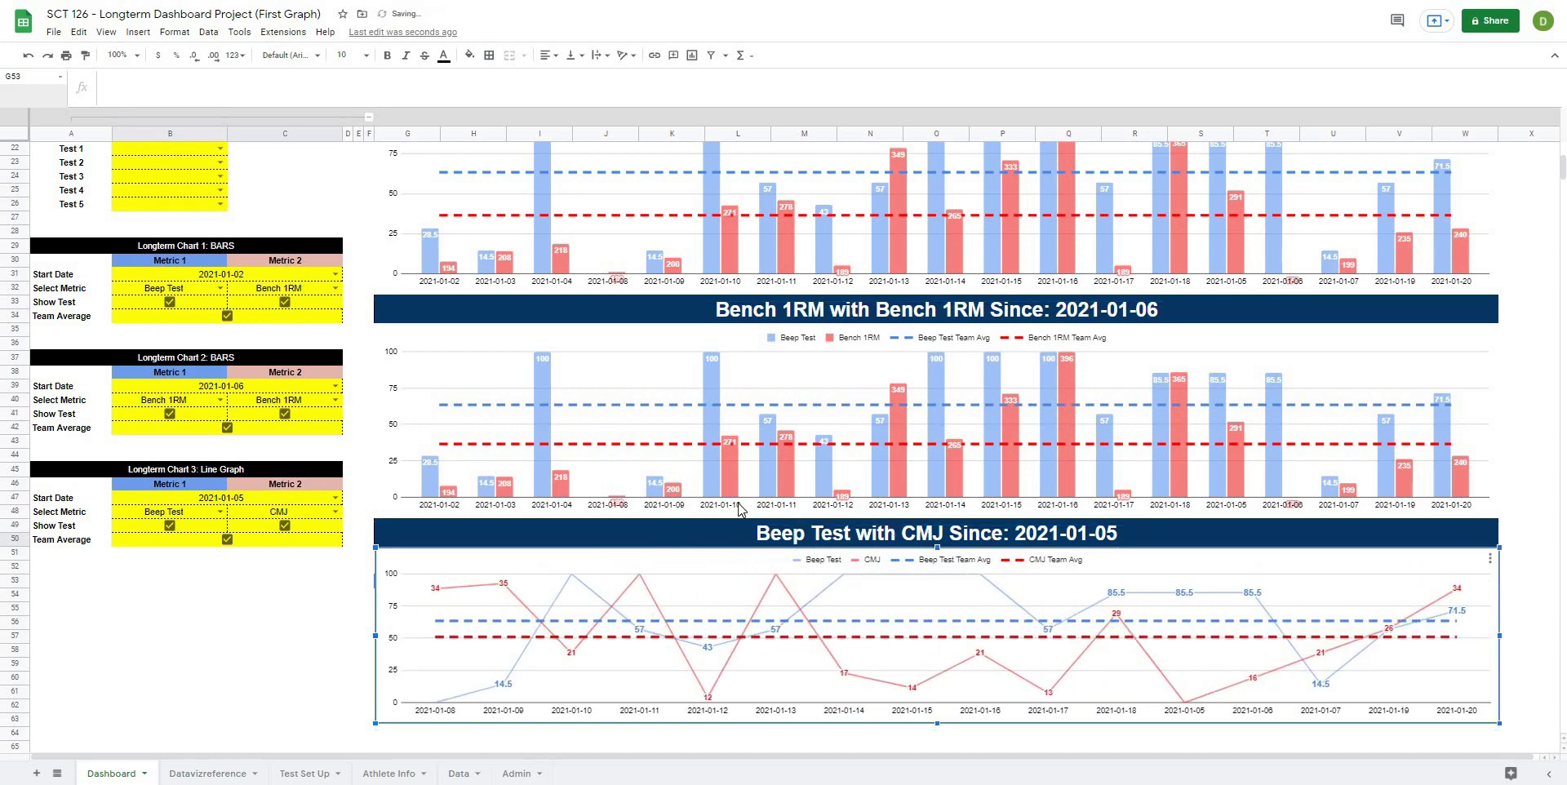
scroll(555, 580, down, 2)
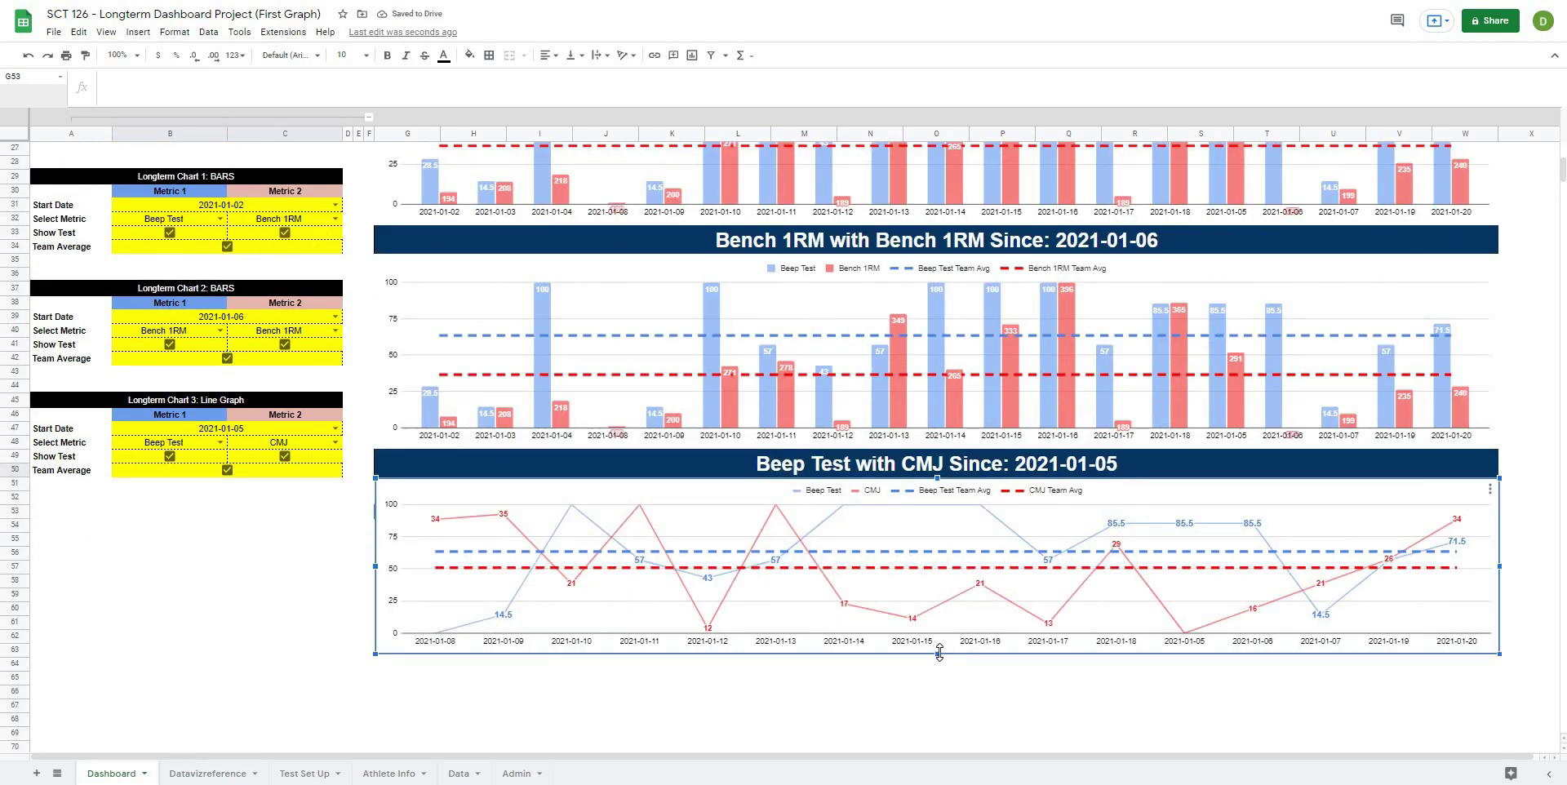
mouse_move(937, 653)
mouse_down()
mouse_move(942, 678)
mouse_move(945, 663)
mouse_up()
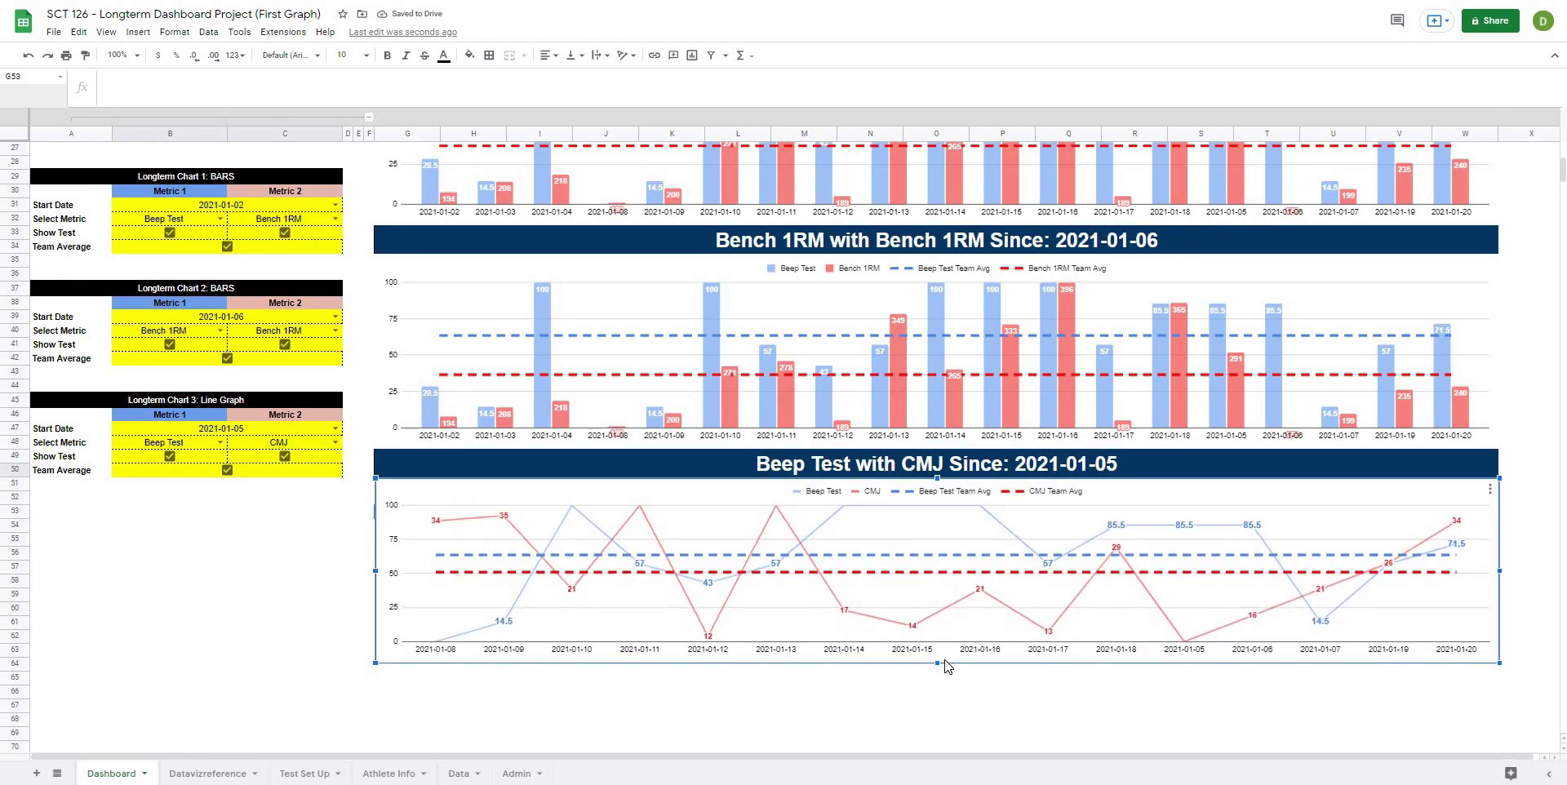
Step: Remove the border from the line chart on the Dashboard
double_click(1163, 496)
click(1504, 95)
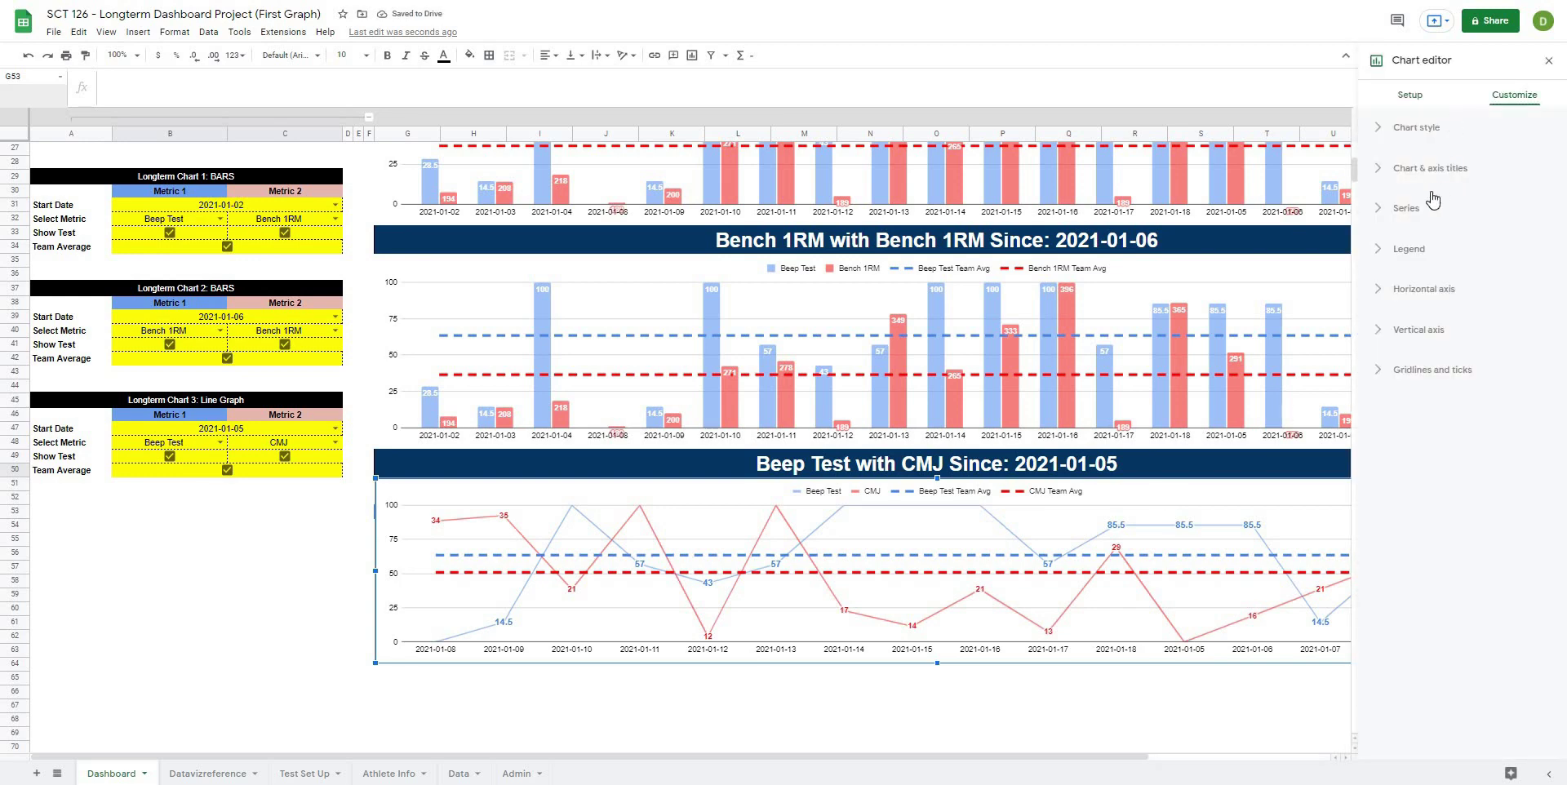
click(1410, 140)
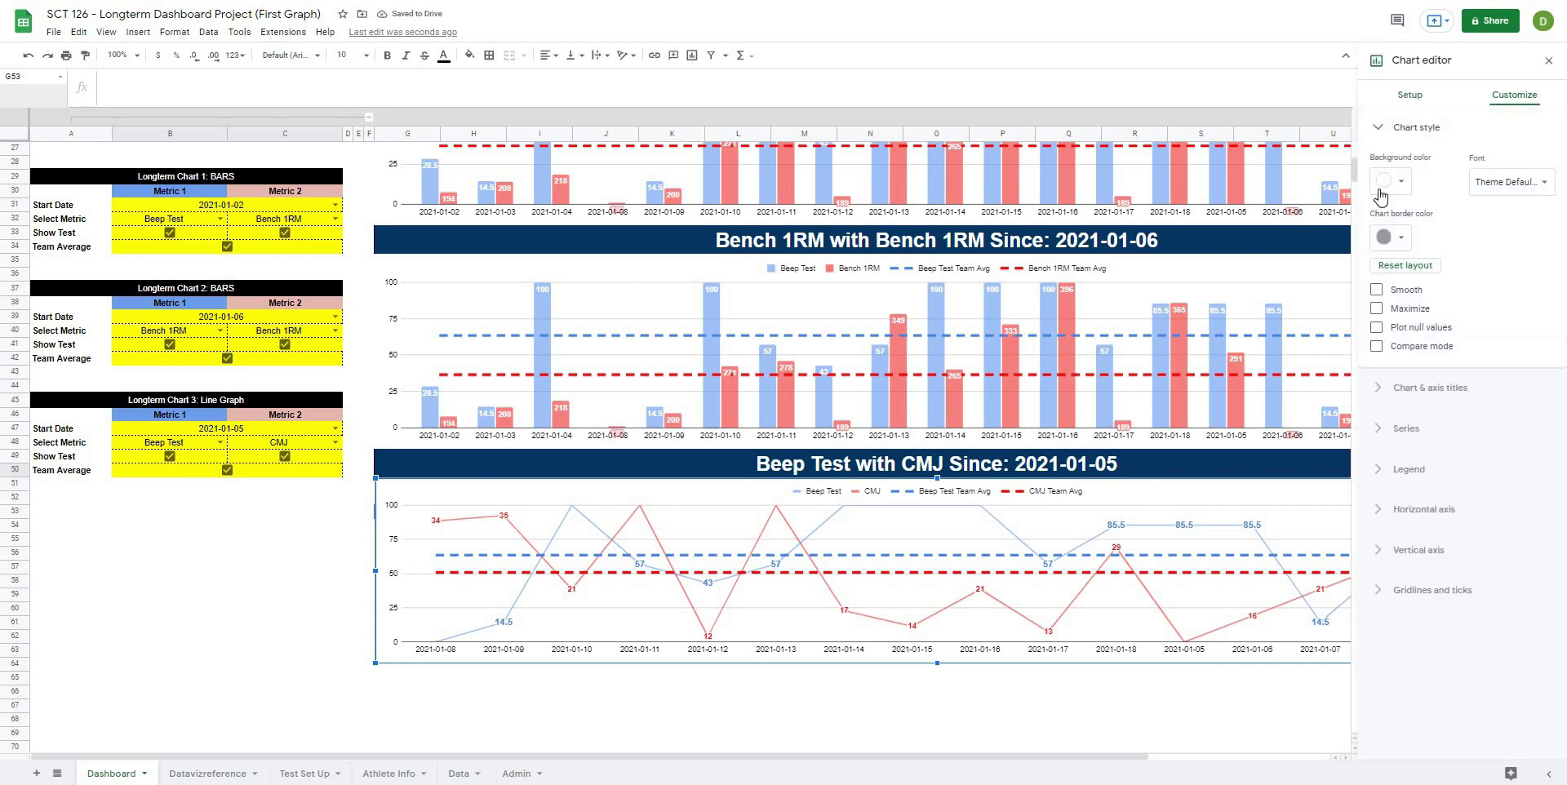
click(1392, 237)
click(1398, 271)
click(249, 580)
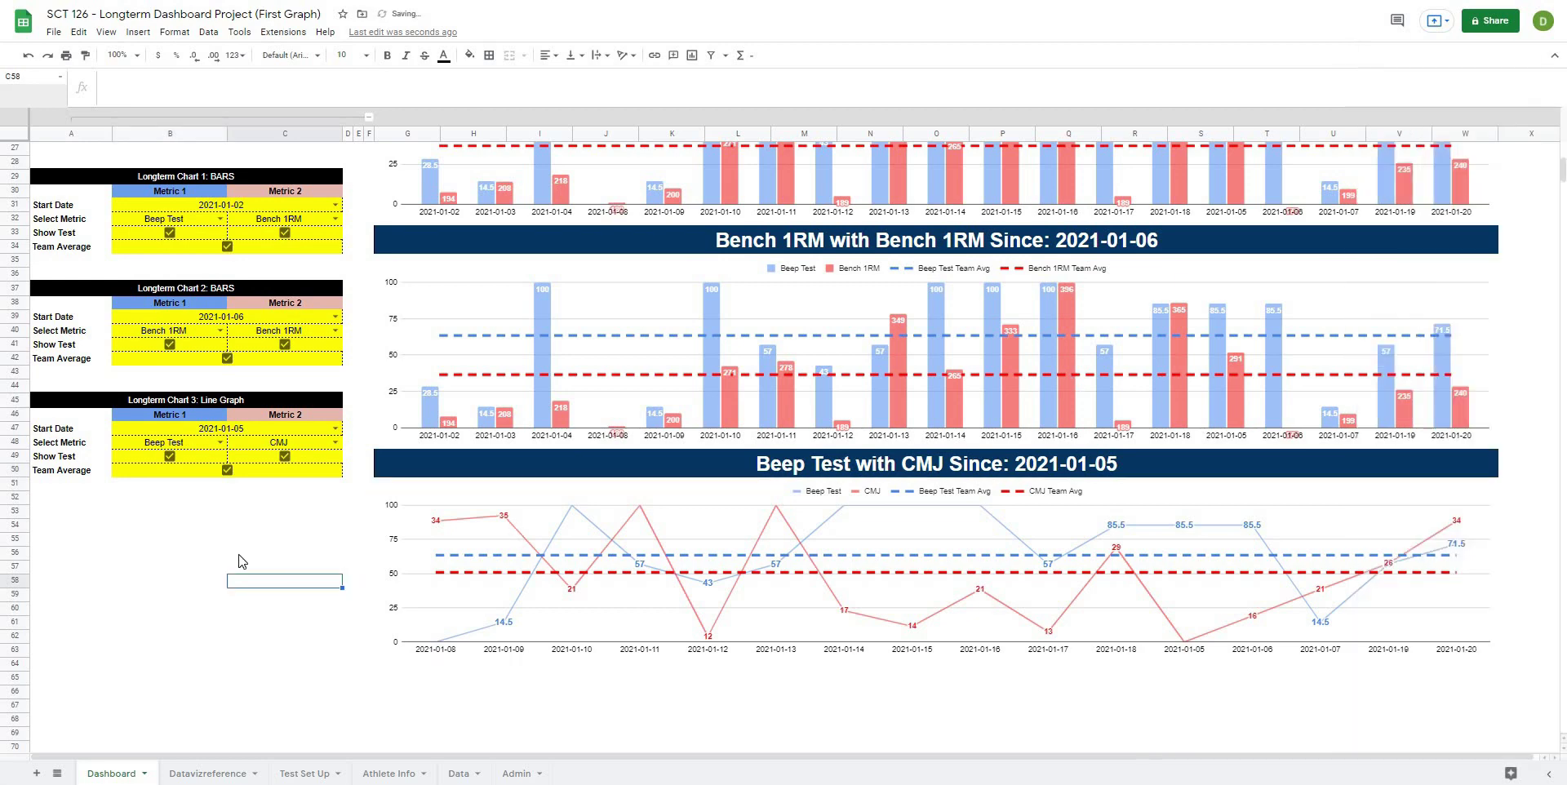
Step: Collapse the grouped selection columns beside the Dashboard and set the sheet zoom to 75%
scroll(238, 555, up, 2)
scroll(238, 555, up, 5)
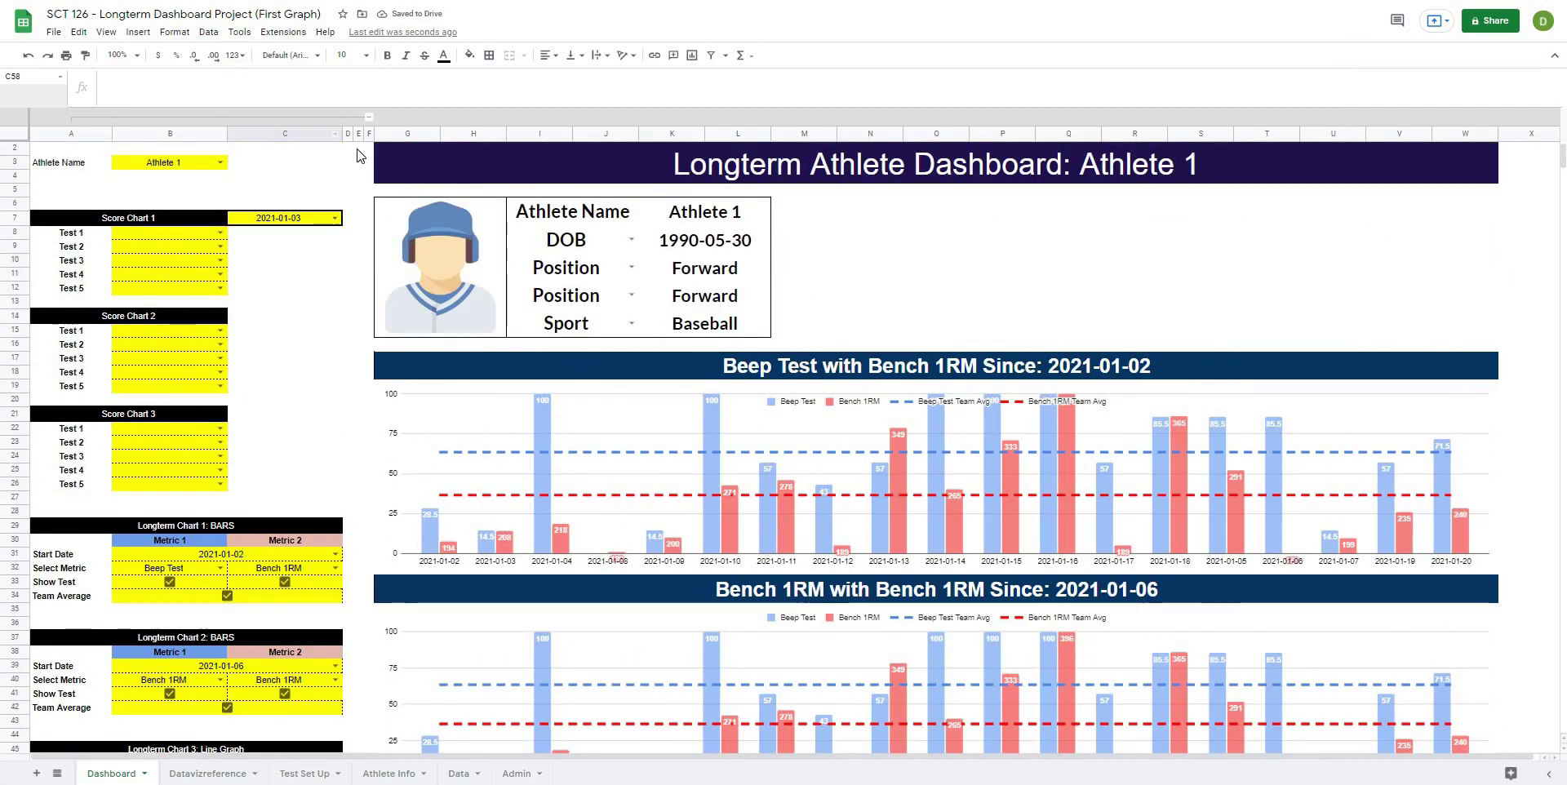
click(369, 118)
click(120, 55)
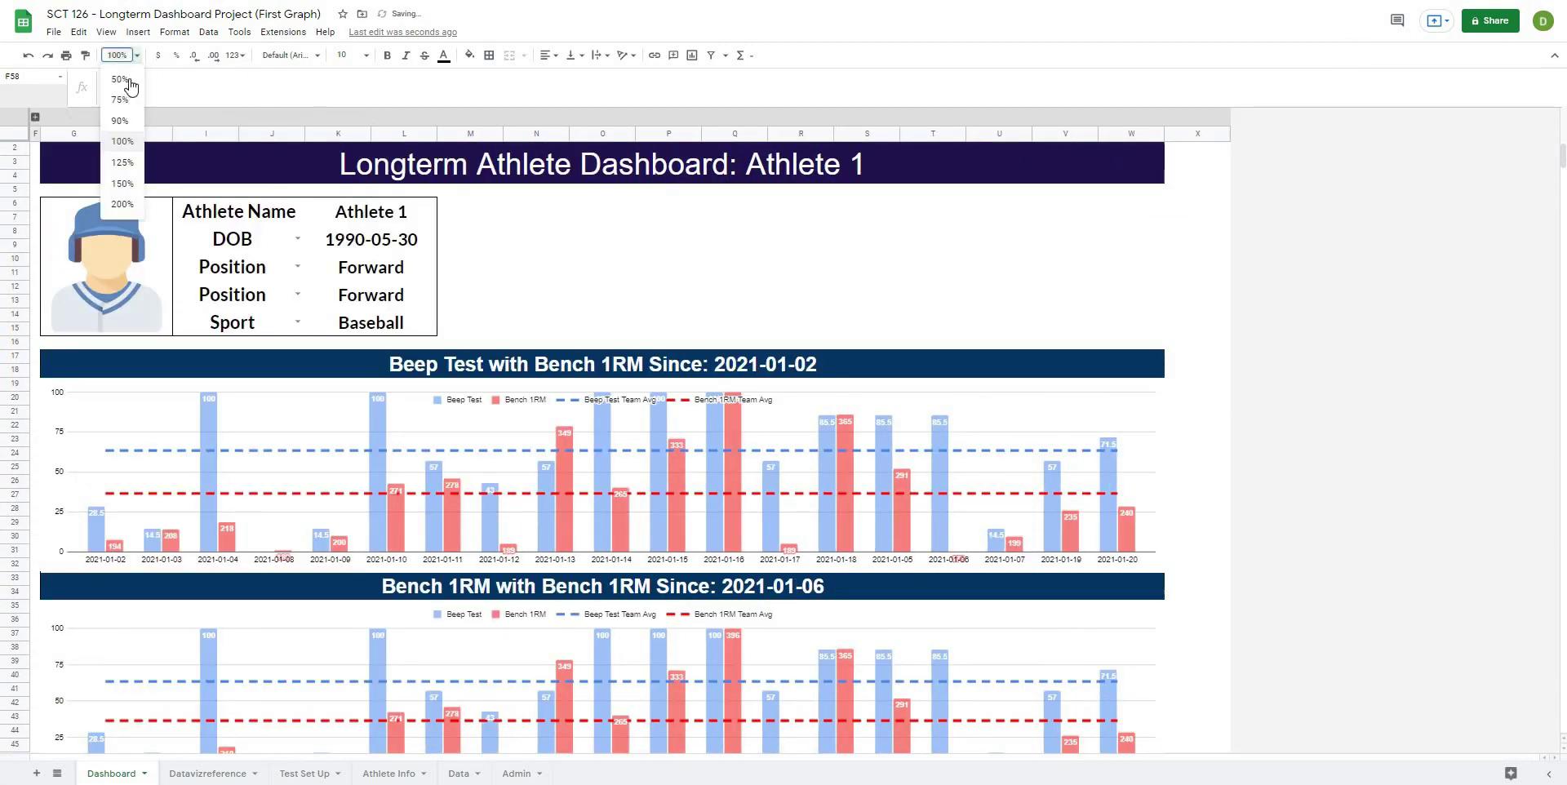
click(119, 100)
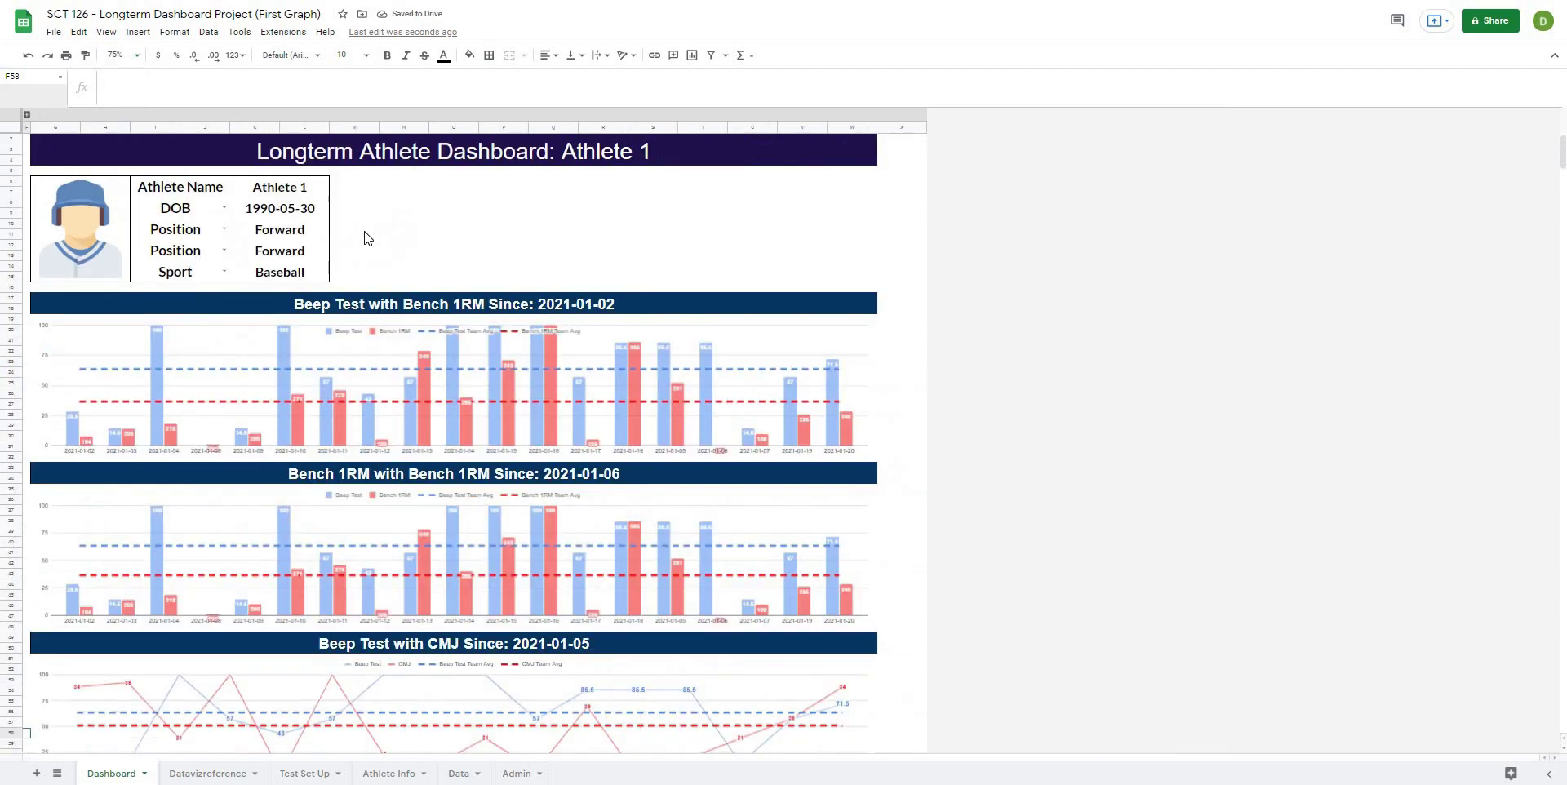
Step: Review the three longterm charts on the Dashboard and the empty range N6:W15 beside the athlete profile
scroll(365, 238, down, 3)
scroll(359, 220, down, 2)
scroll(454, 441, up, 4)
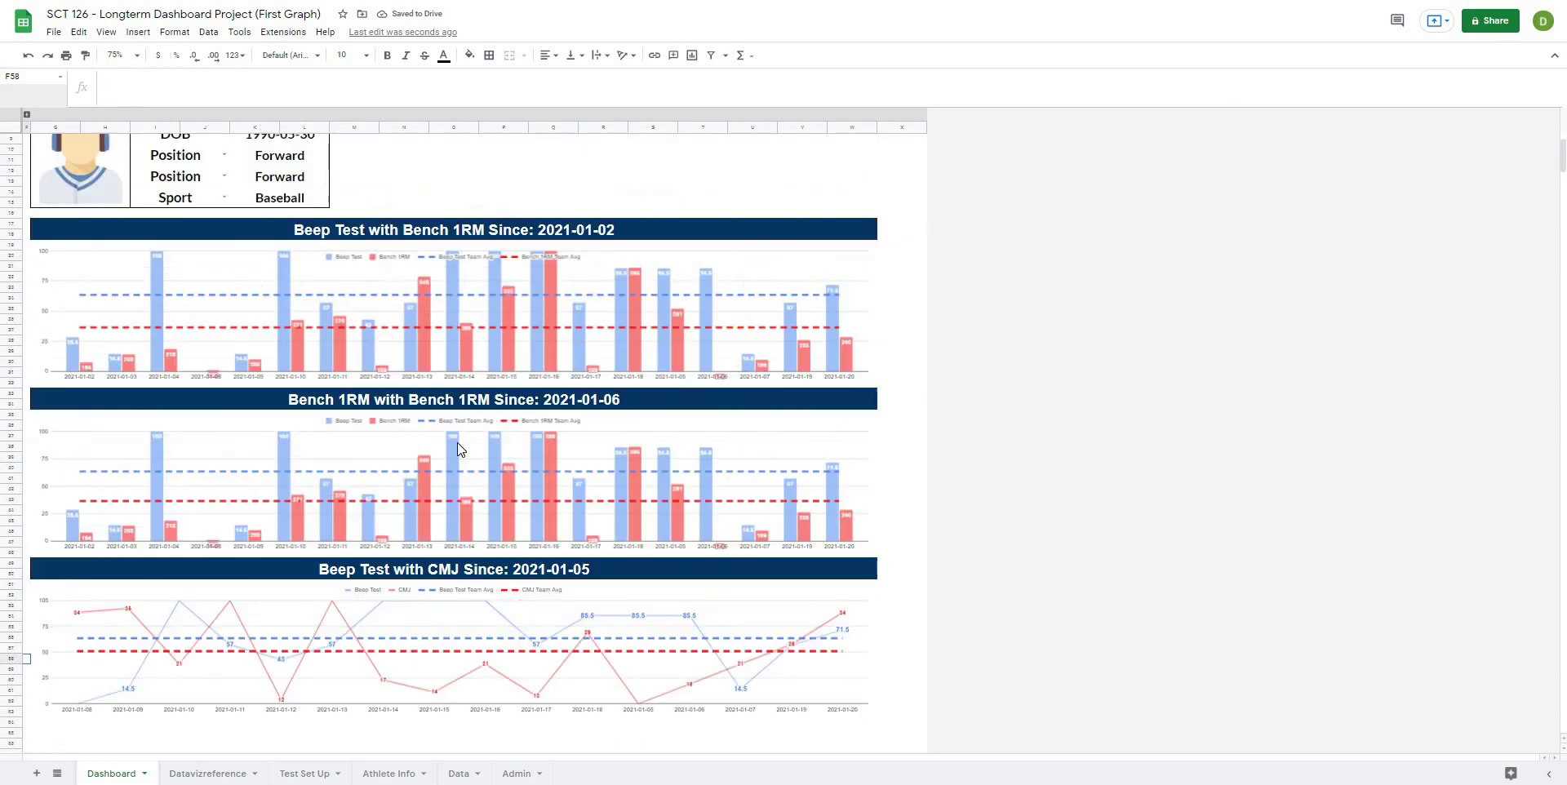
scroll(448, 432, up, 1)
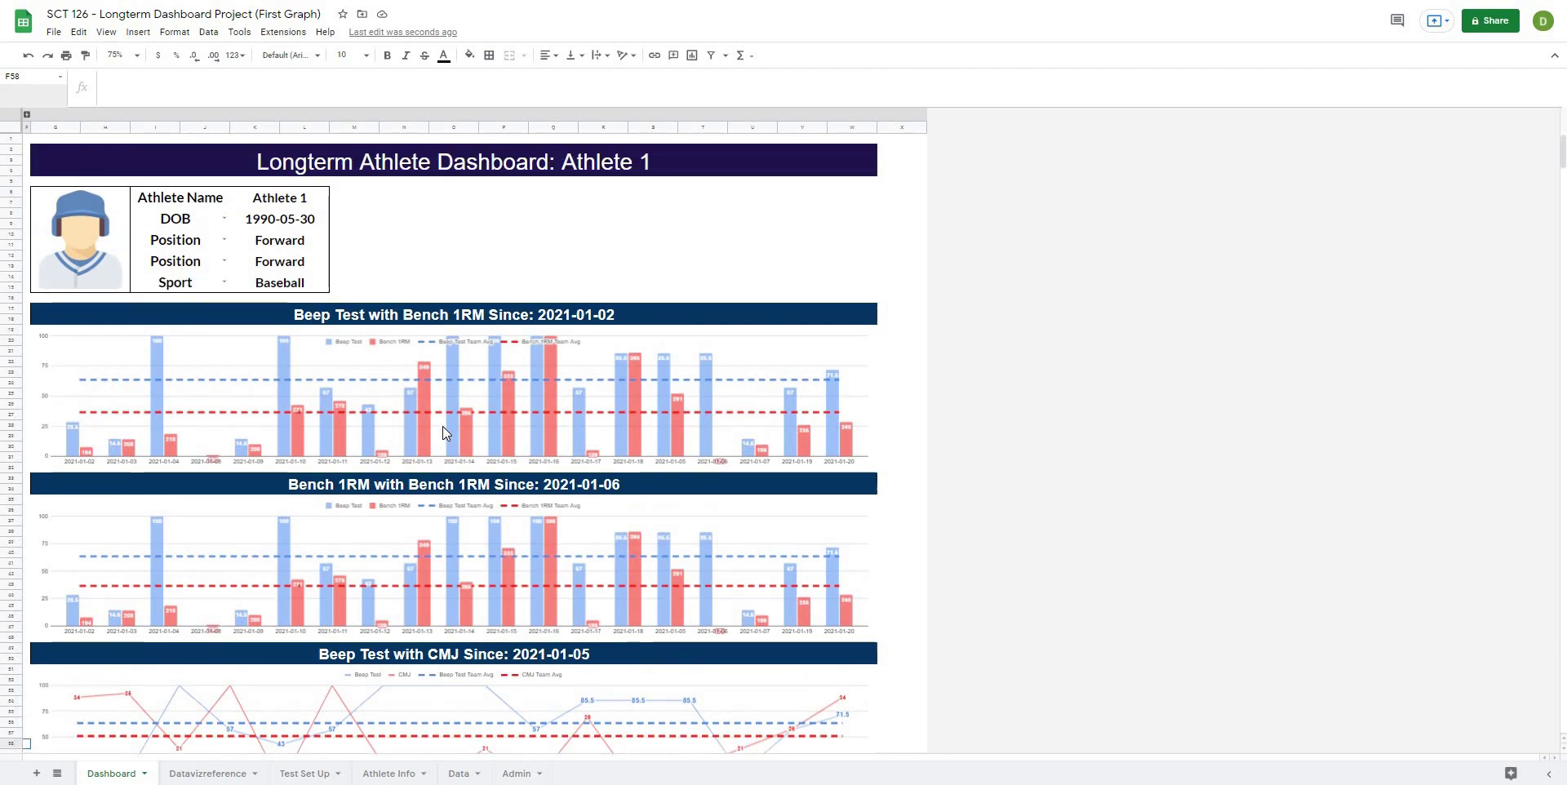
scroll(443, 432, down, 3)
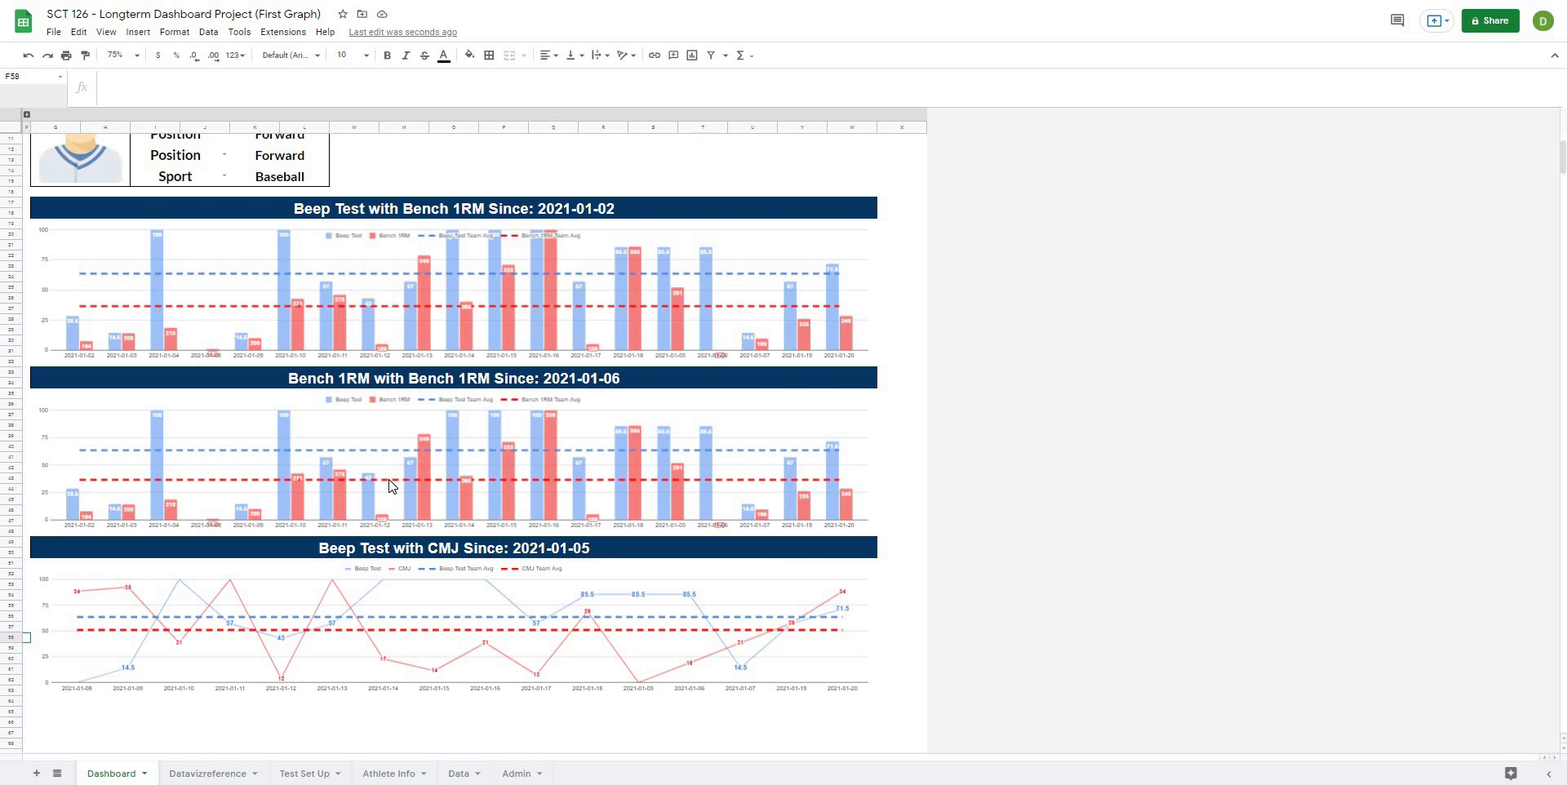
scroll(389, 487, up, 2)
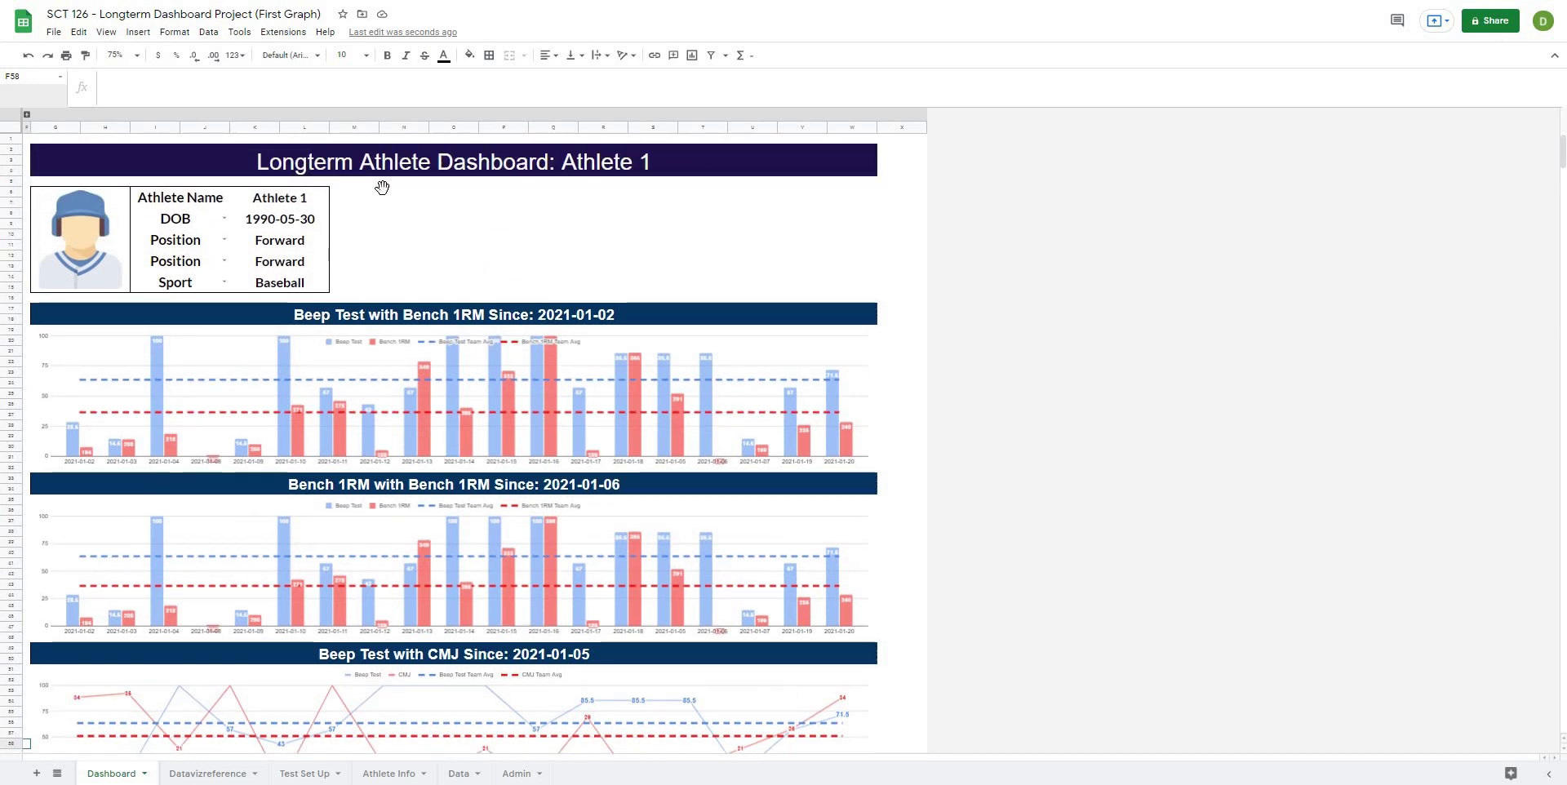
drag(382, 188, 852, 294)
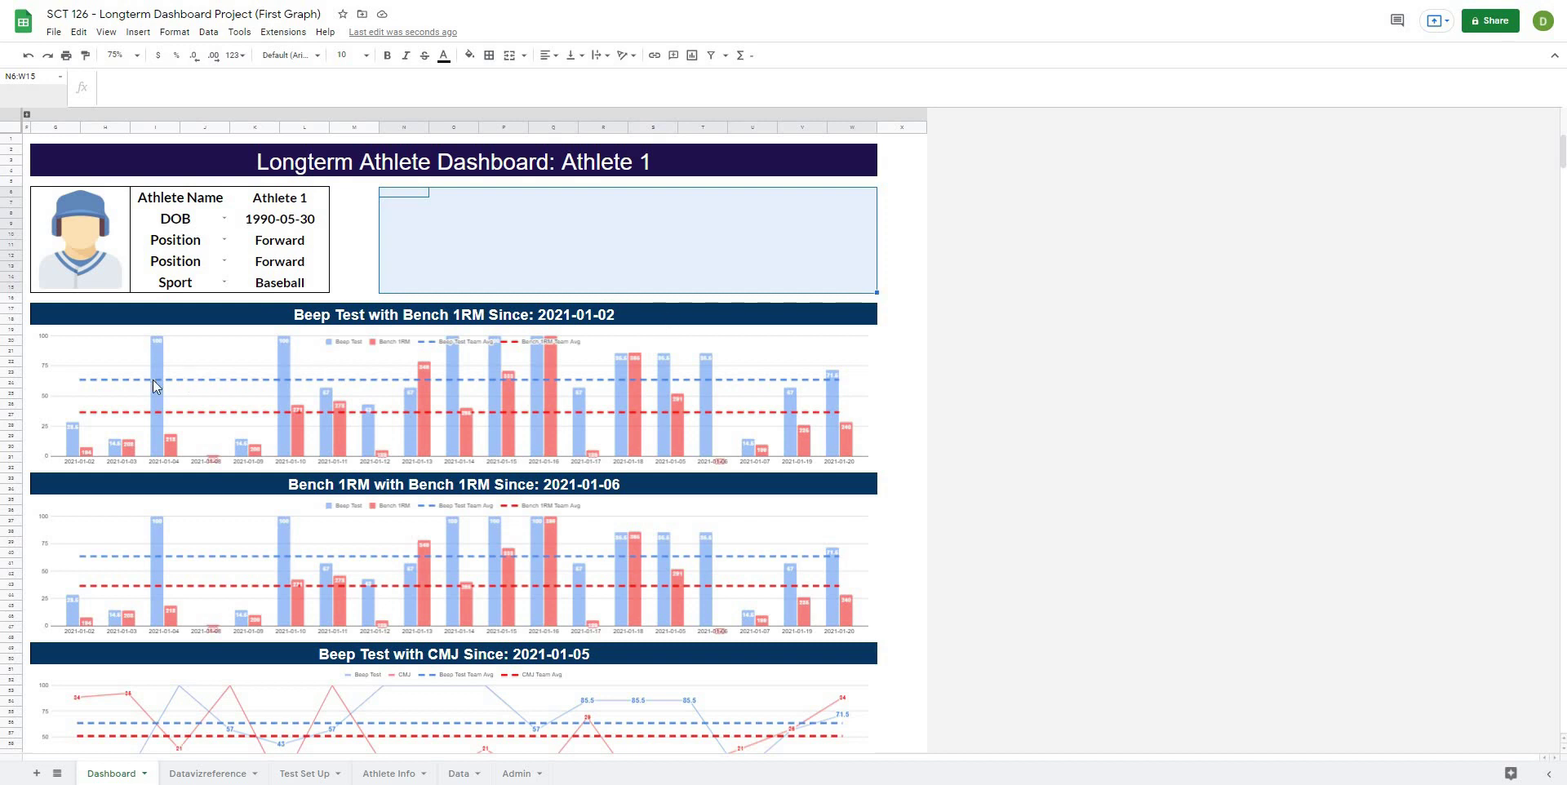
scroll(147, 380, down, 2)
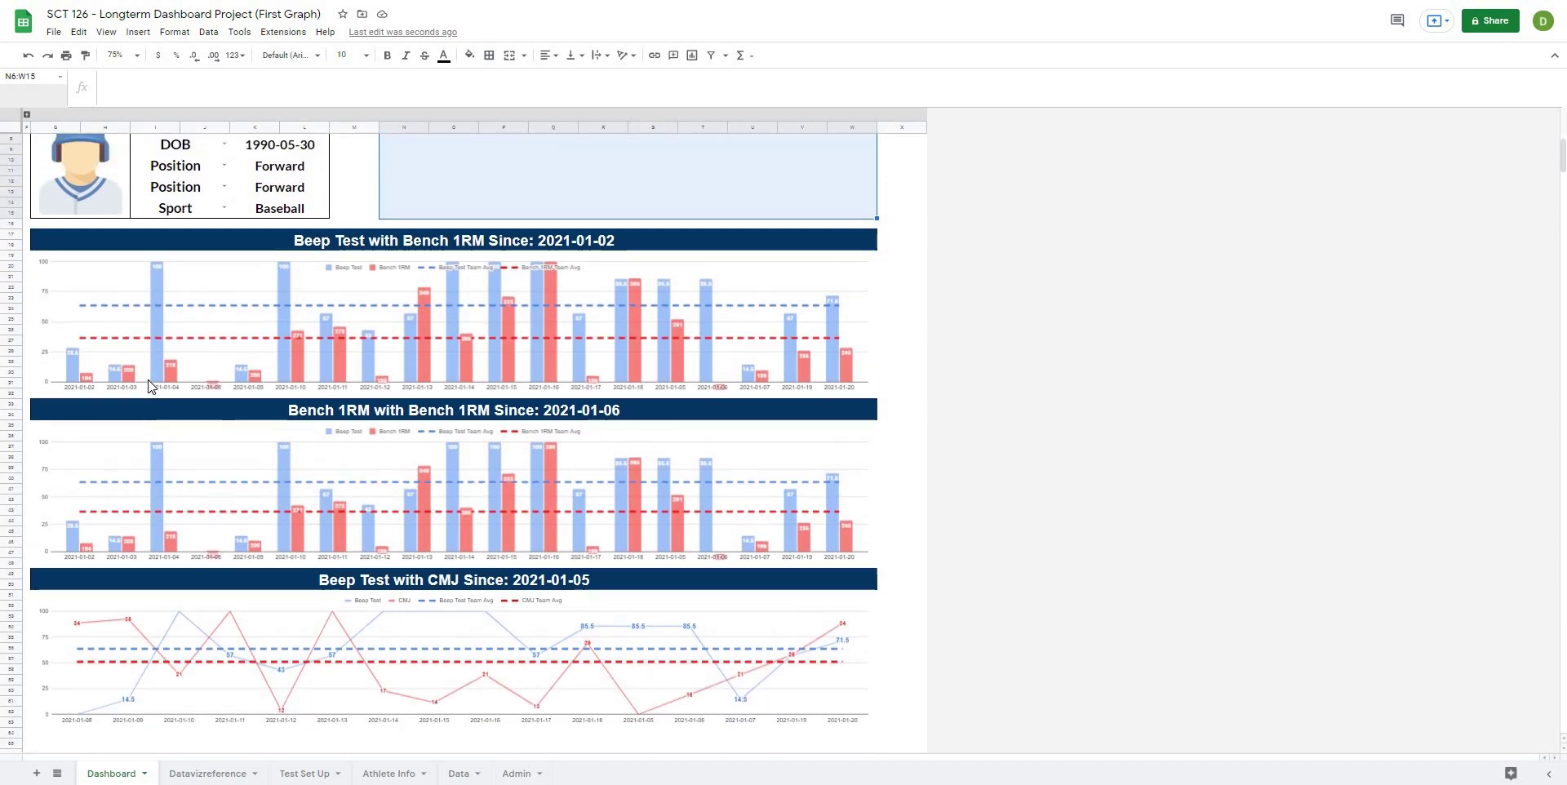
scroll(149, 375, up, 2)
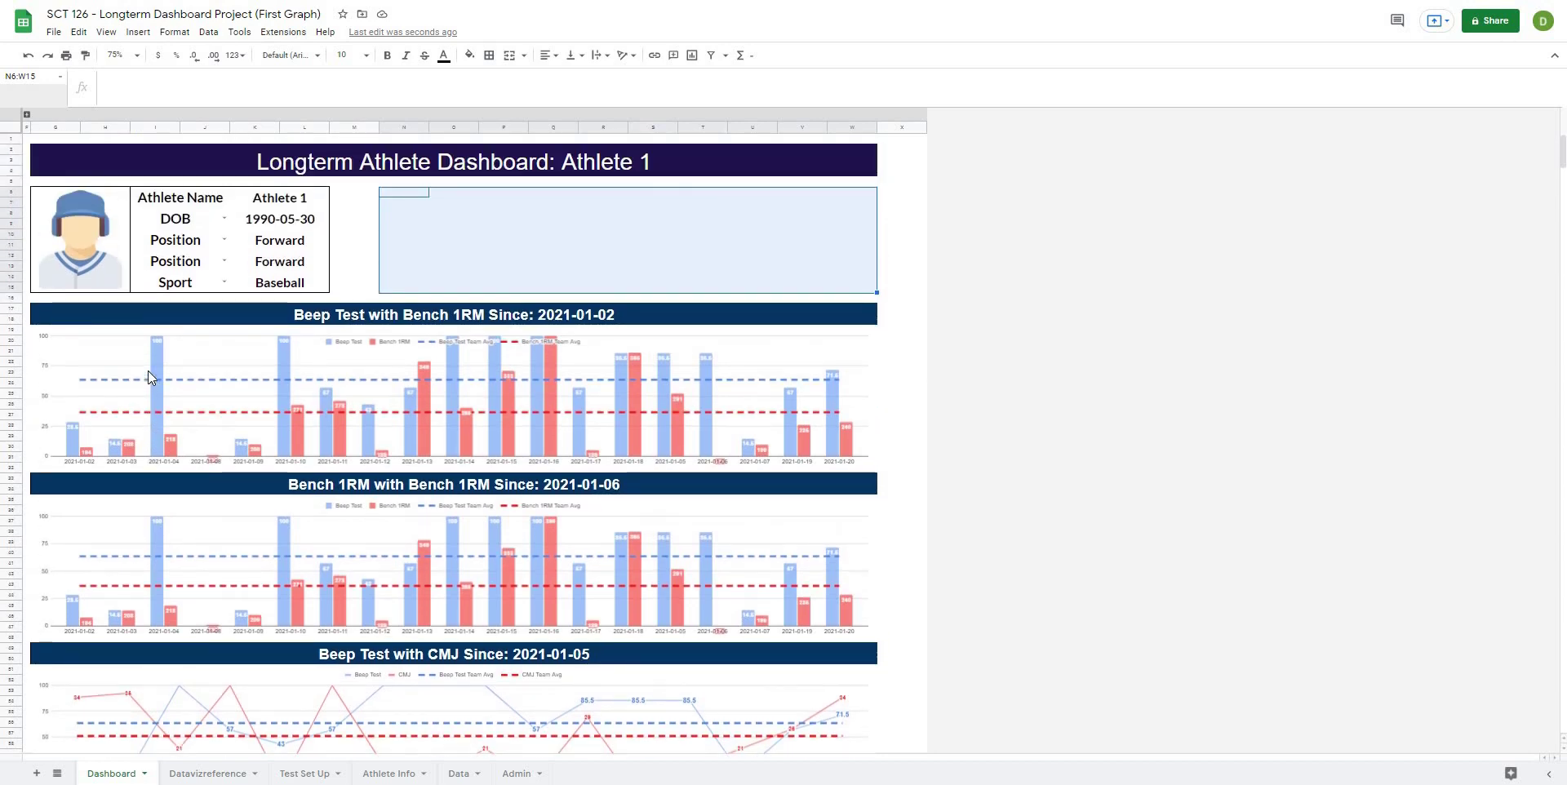
scroll(148, 378, down, 3)
scroll(148, 370, down, 3)
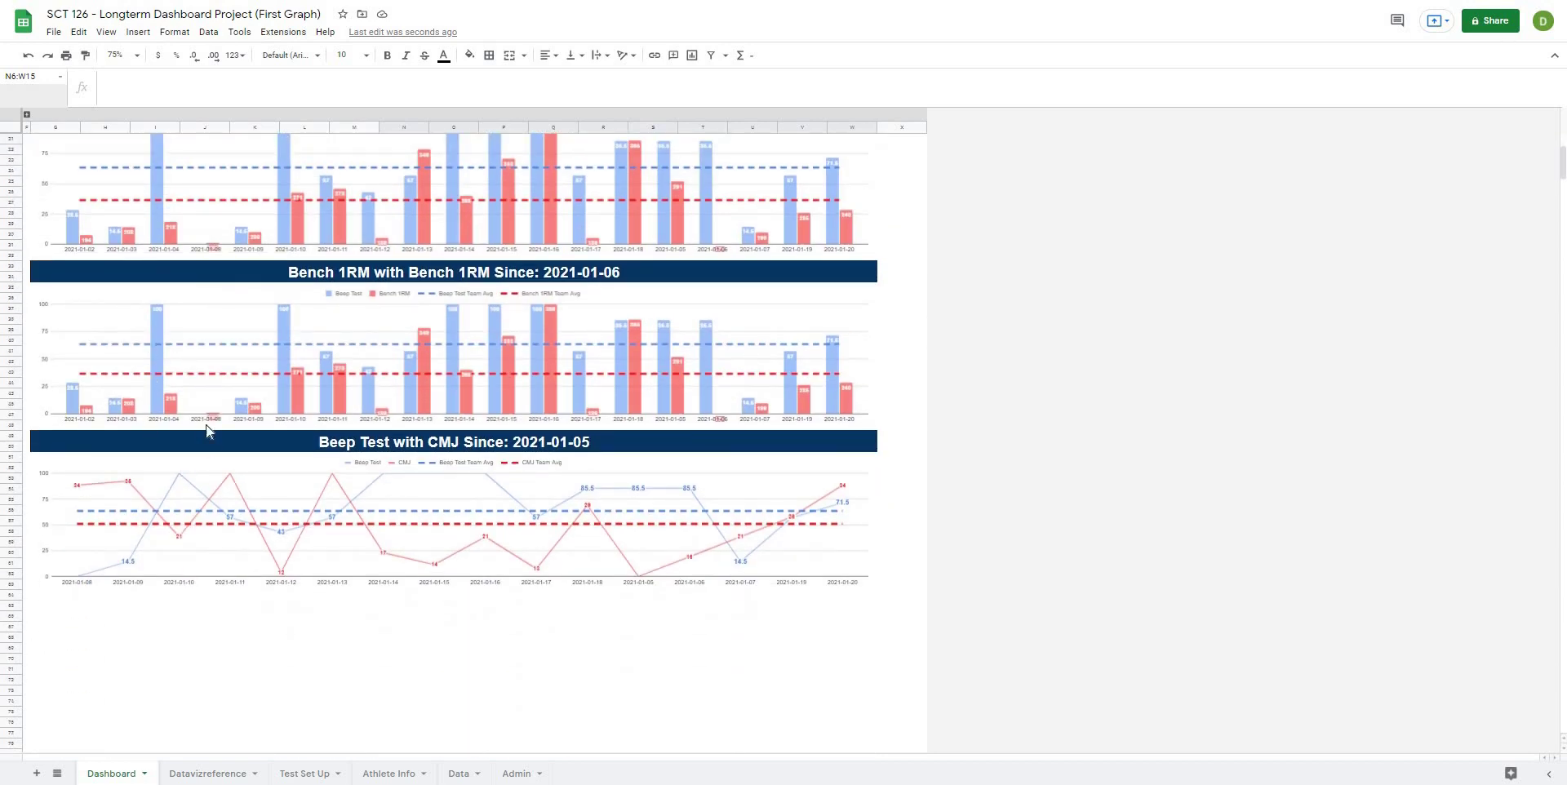
scroll(206, 423, up, 5)
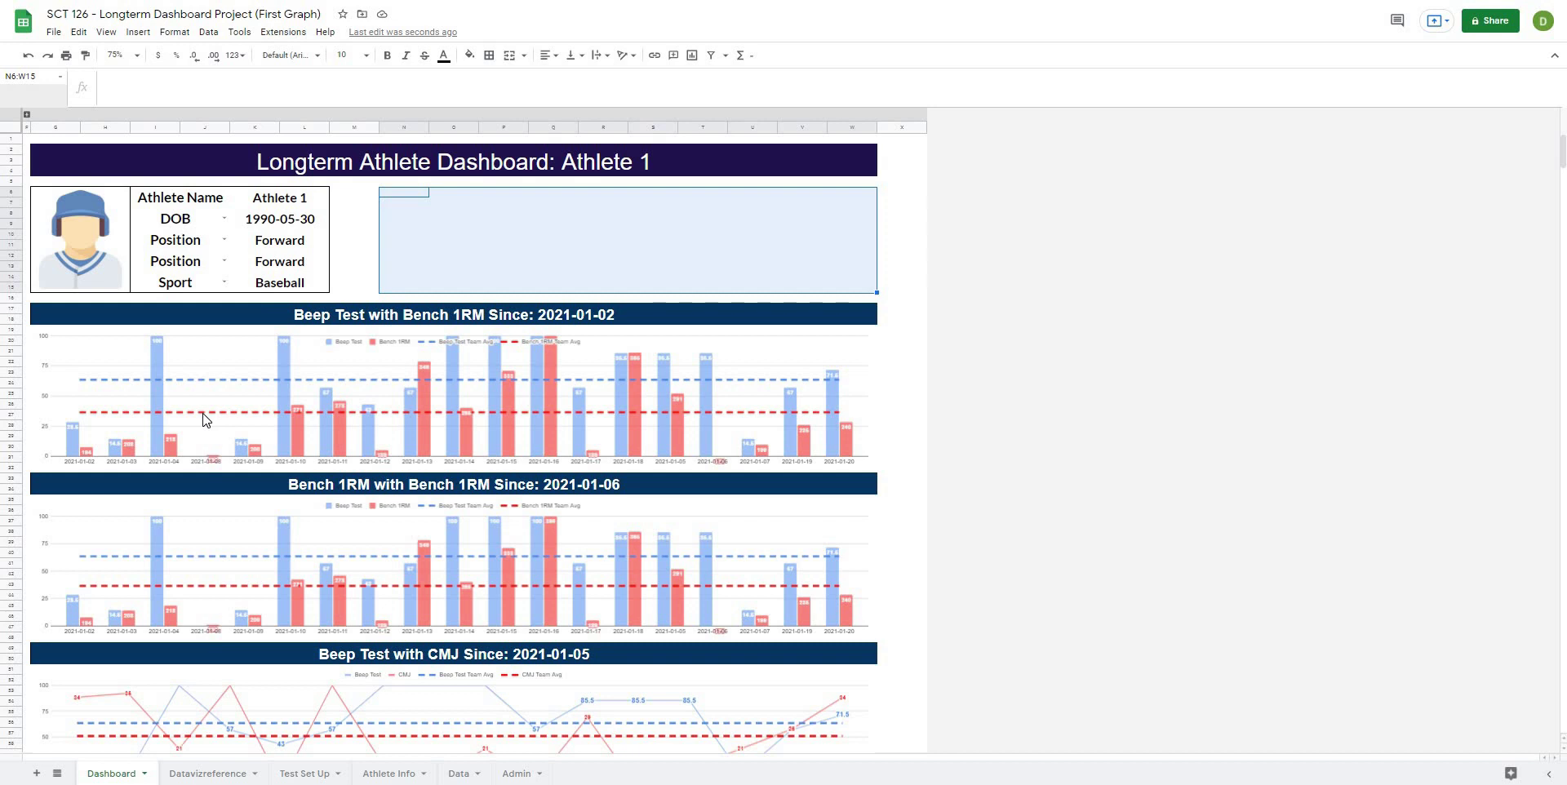
scroll(204, 420, down, 2)
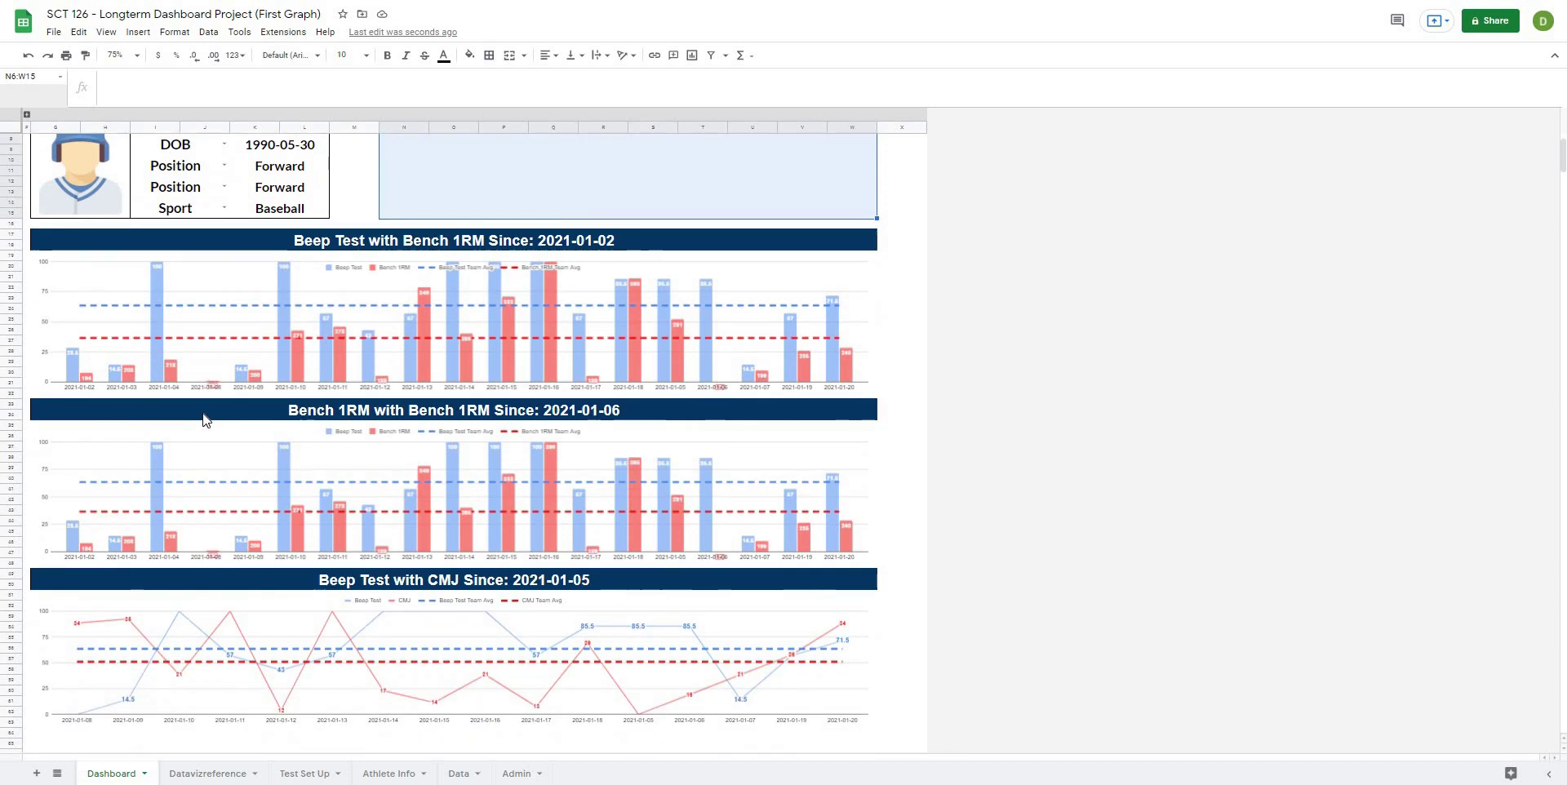